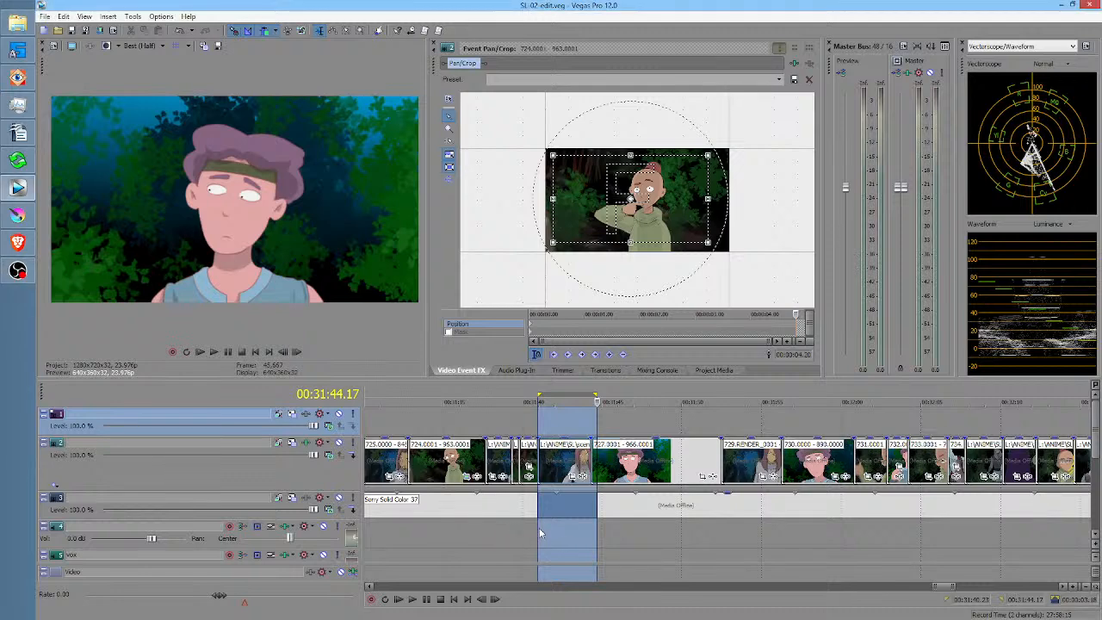
- Play the edit back from about 00:29:43 to review the forest scene
click(575, 534)
scroll(594, 531, down, 7)
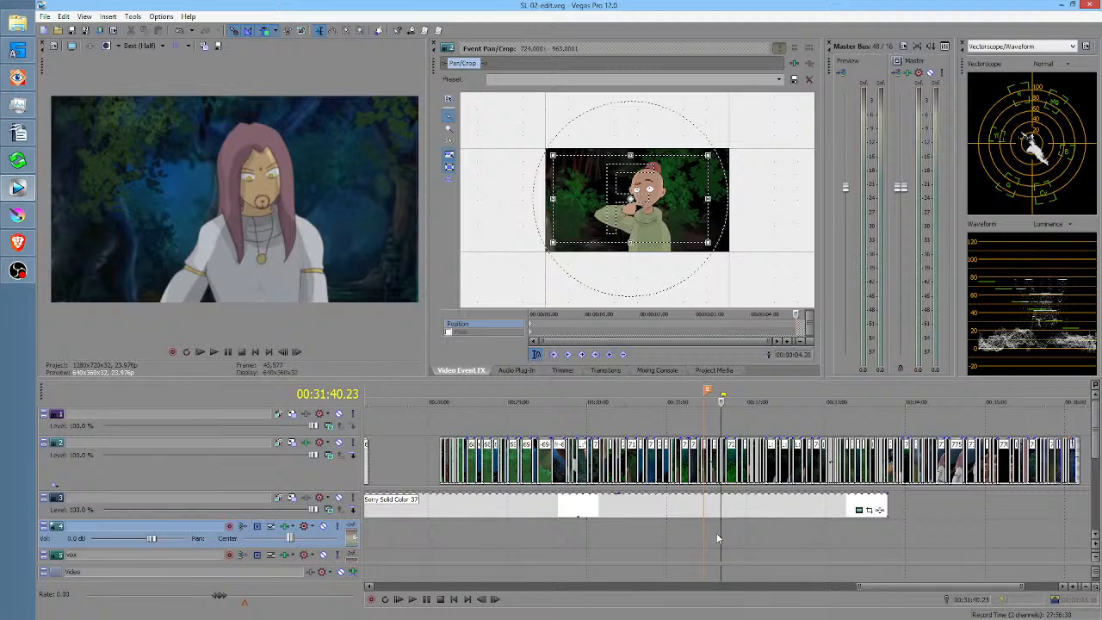
drag(446, 543, 580, 539)
click(579, 539)
scroll(580, 539, up, 4)
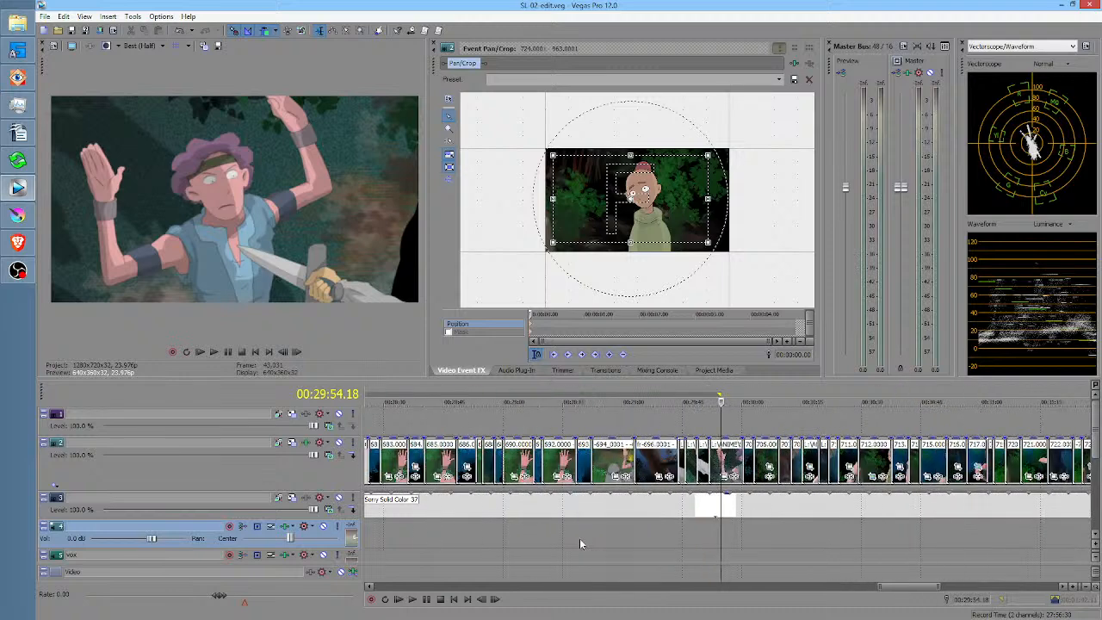
drag(636, 535, 648, 537)
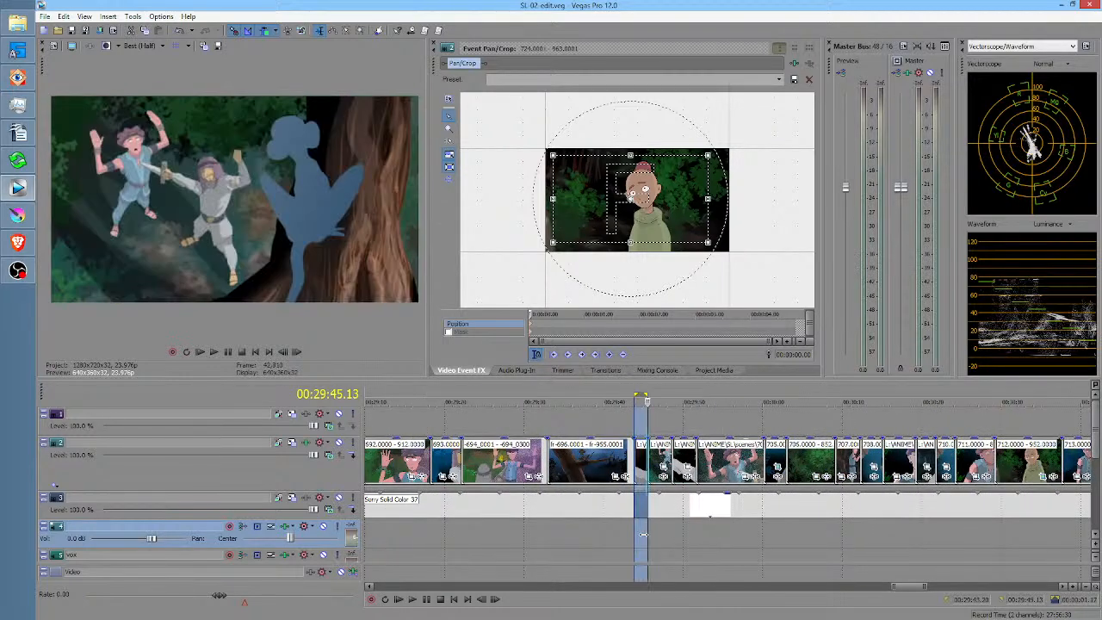
click(621, 538)
key(space)
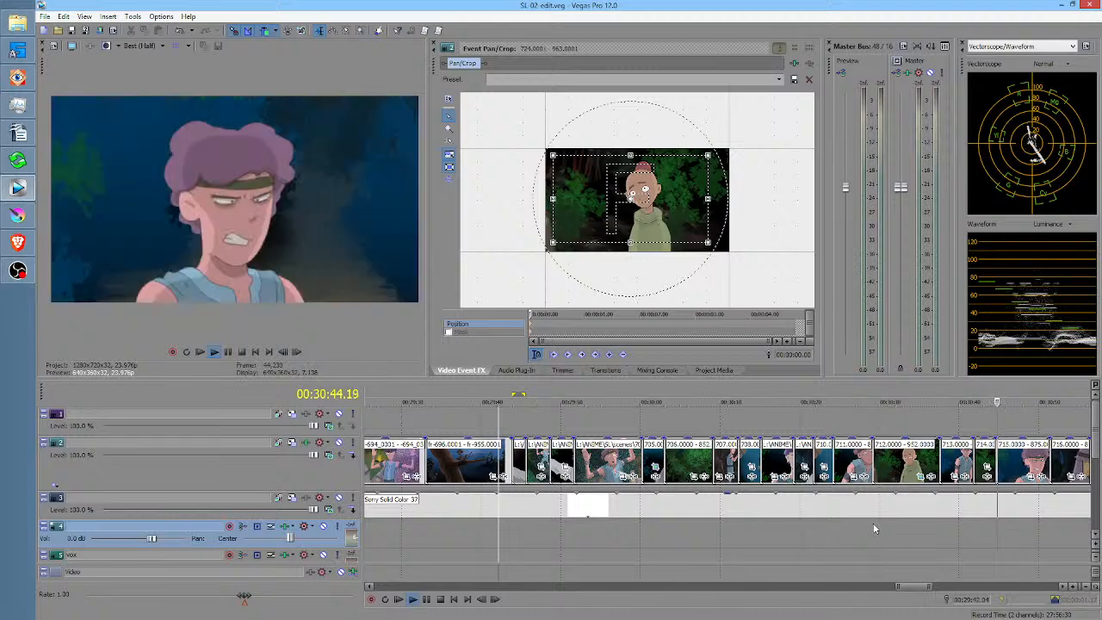
- Scrub back and forth through clips 711 and 712 around 00:30:32 to examine the animation of the character in the green sweater
click(899, 540)
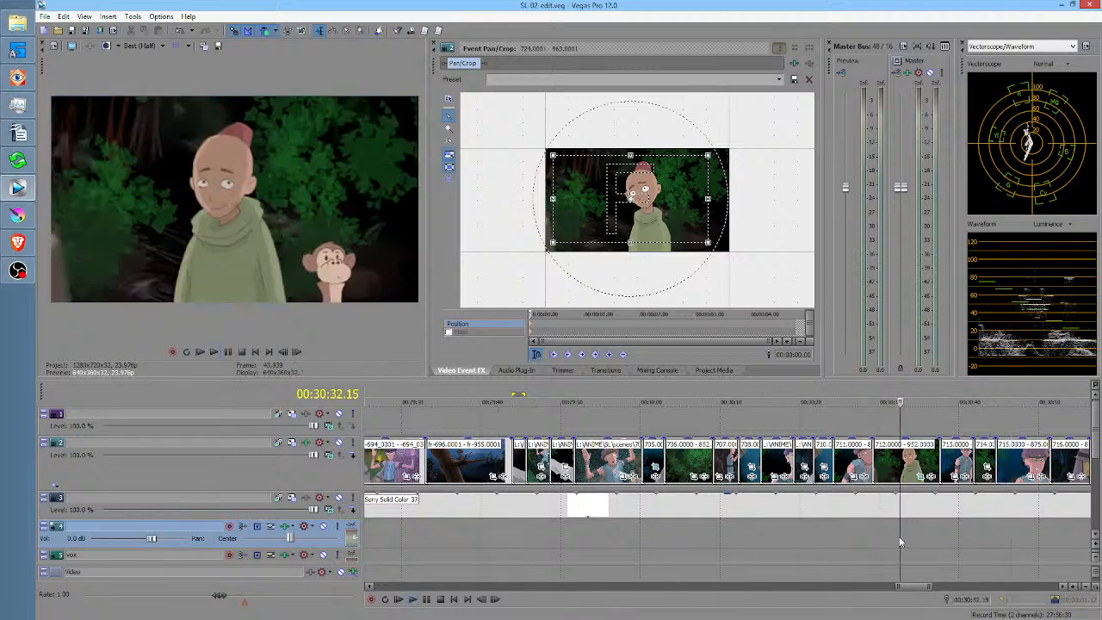
drag(844, 542, 897, 543)
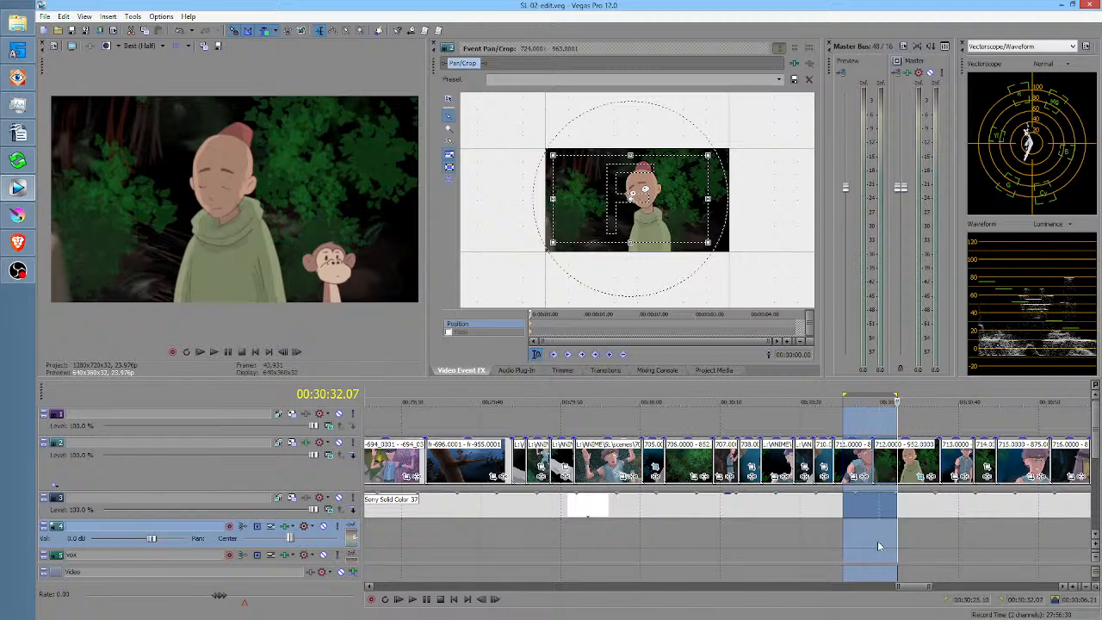
click(889, 539)
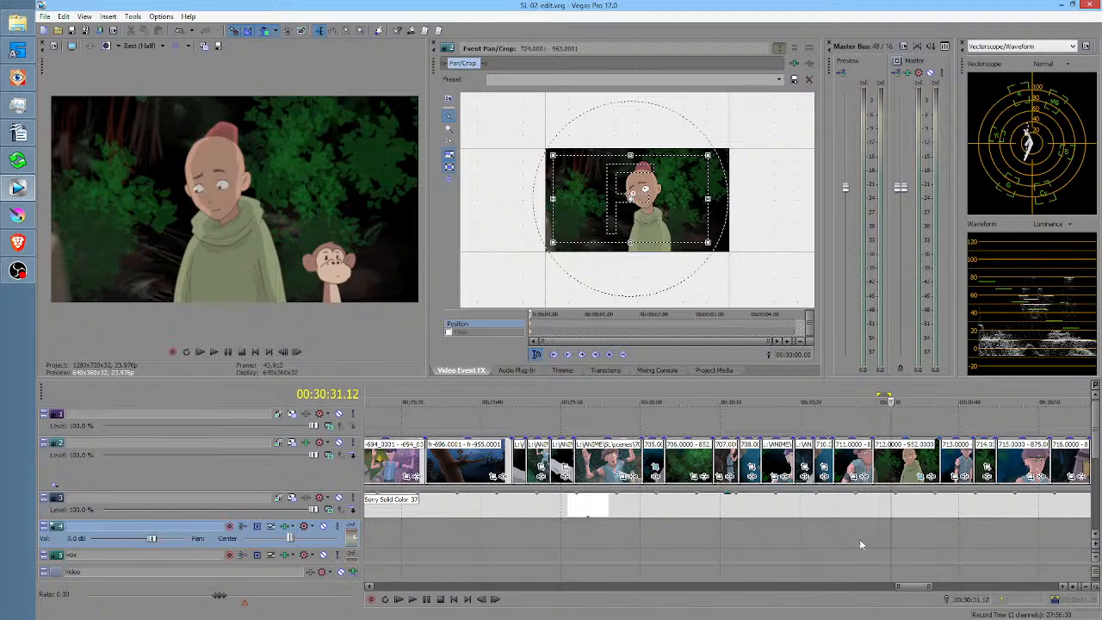
mouse_move(859, 543)
mouse_down()
mouse_move(881, 535)
mouse_move(849, 538)
mouse_up()
drag(660, 535, 908, 534)
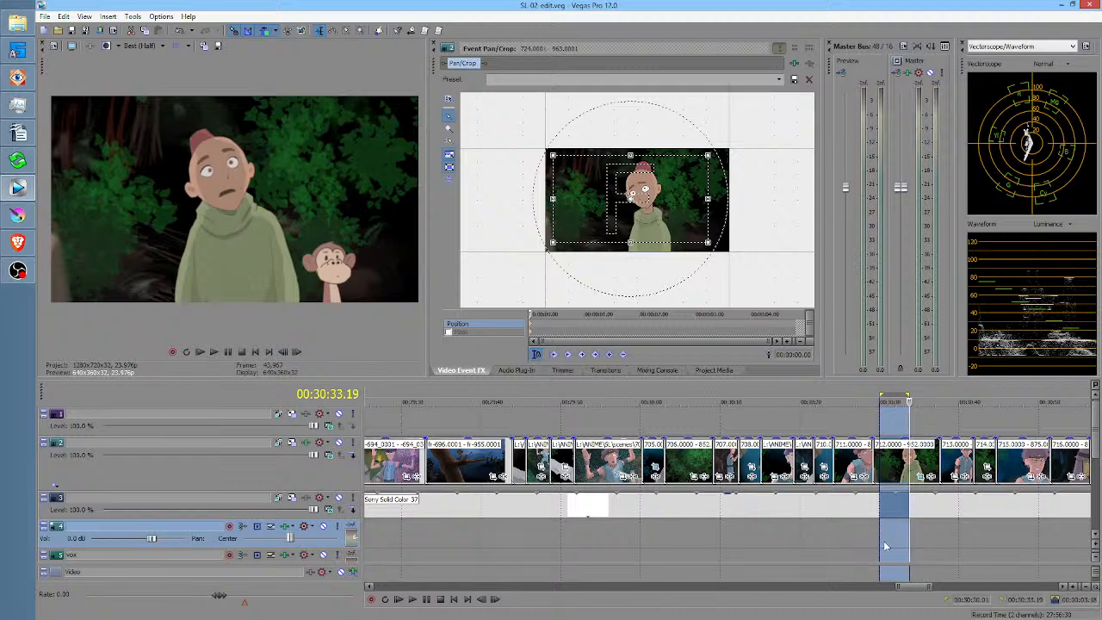
drag(853, 545, 897, 528)
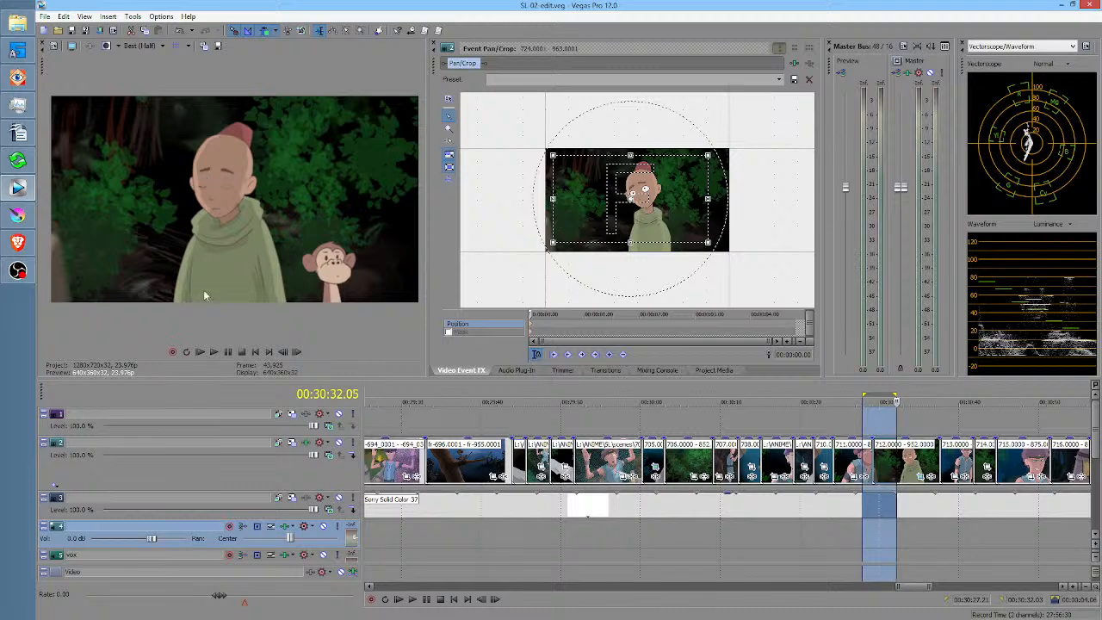
click(895, 532)
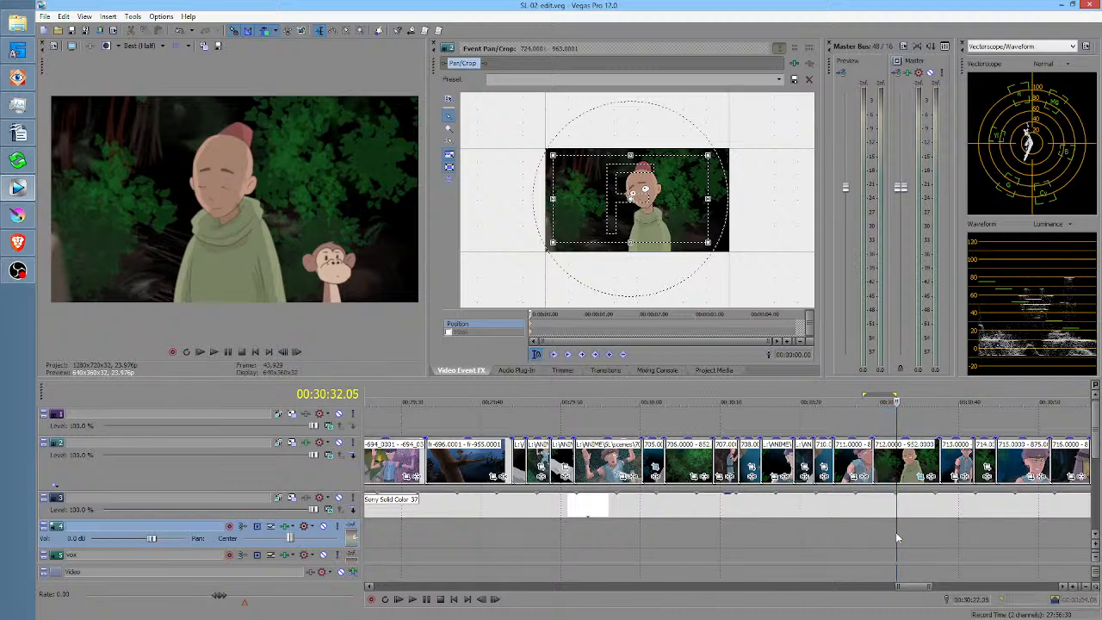
- Scrub closely through clips 712 to 715 to check how the shots cut together
scroll(895, 532, up, 5)
drag(642, 533, 879, 543)
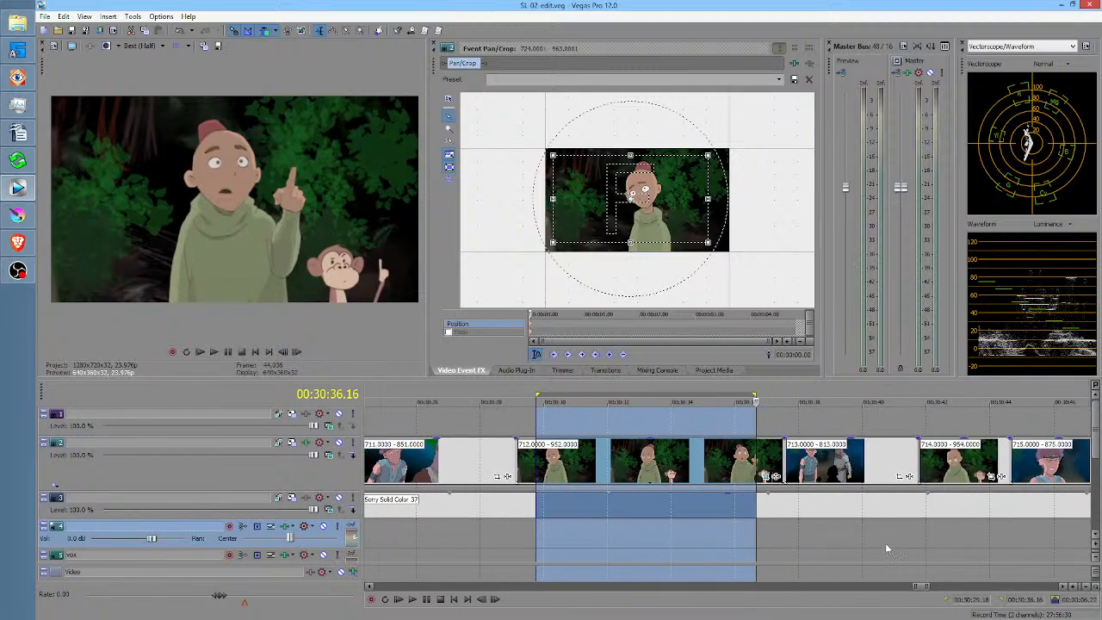
middle_click(809, 523)
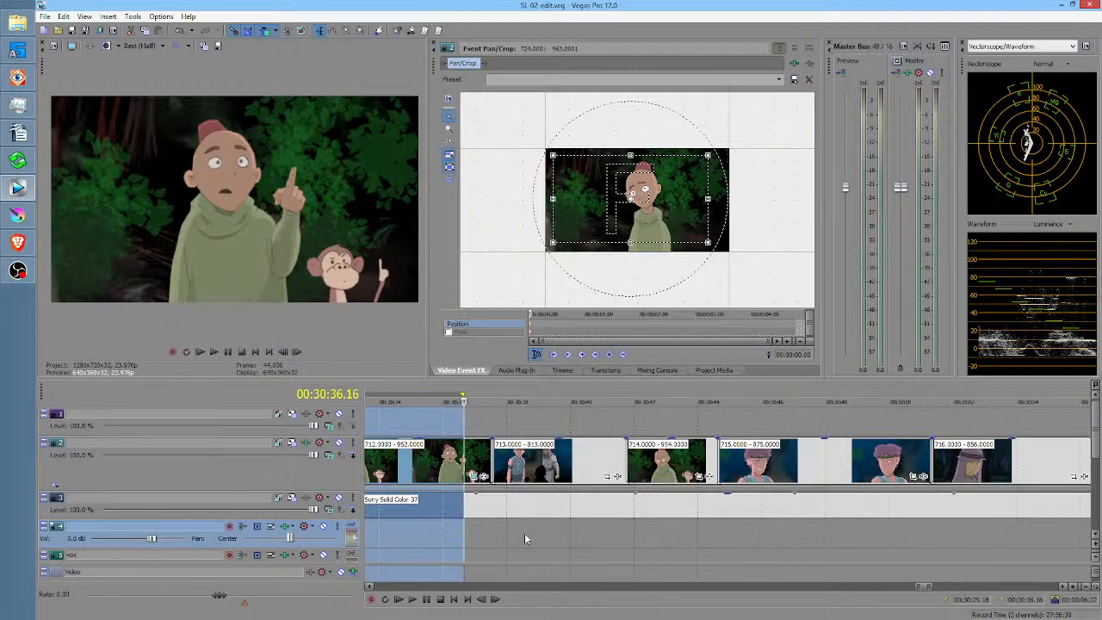
drag(525, 539, 668, 543)
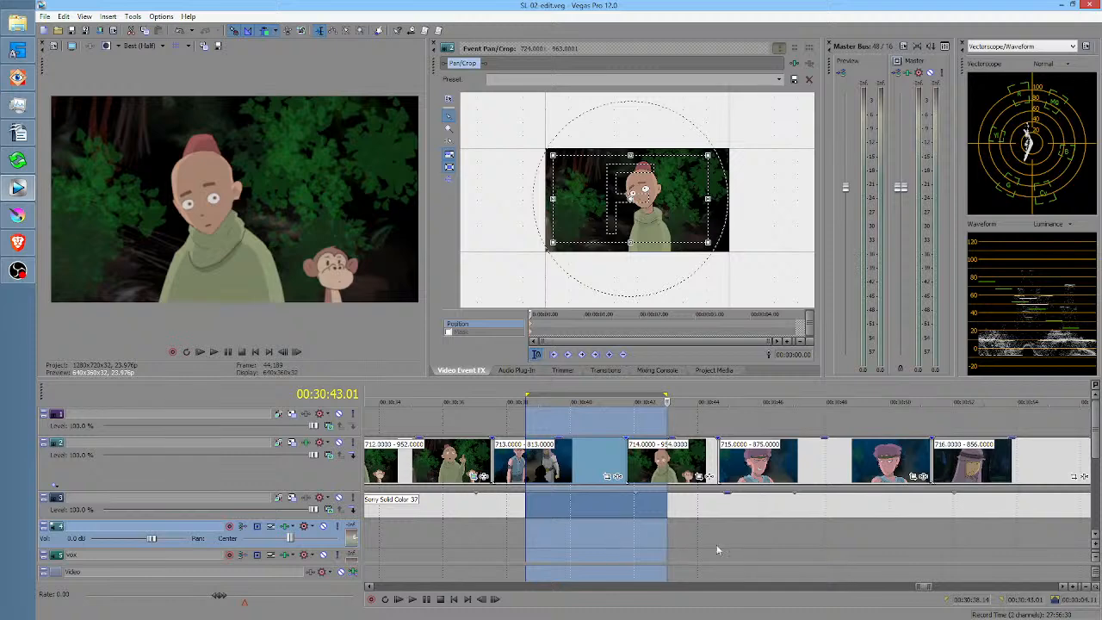
drag(661, 537, 812, 532)
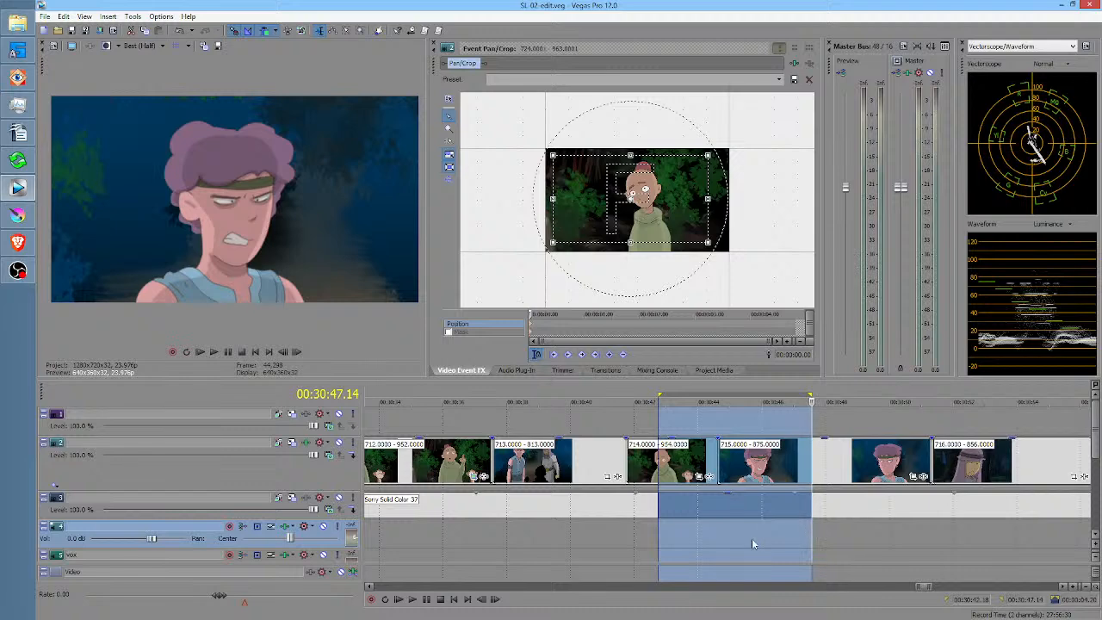
- Scrub onward from the end of clip 715 into clip 721, up to about 00:31:11, to examine the shots
scroll(718, 539, right, 5)
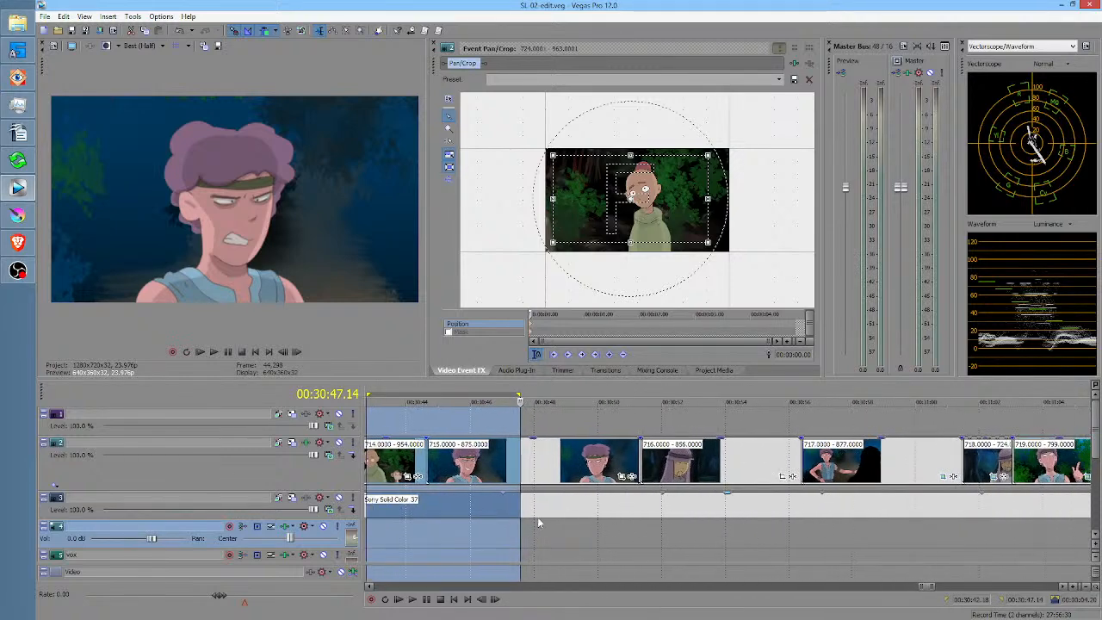
drag(524, 529, 843, 540)
middle_click(723, 547)
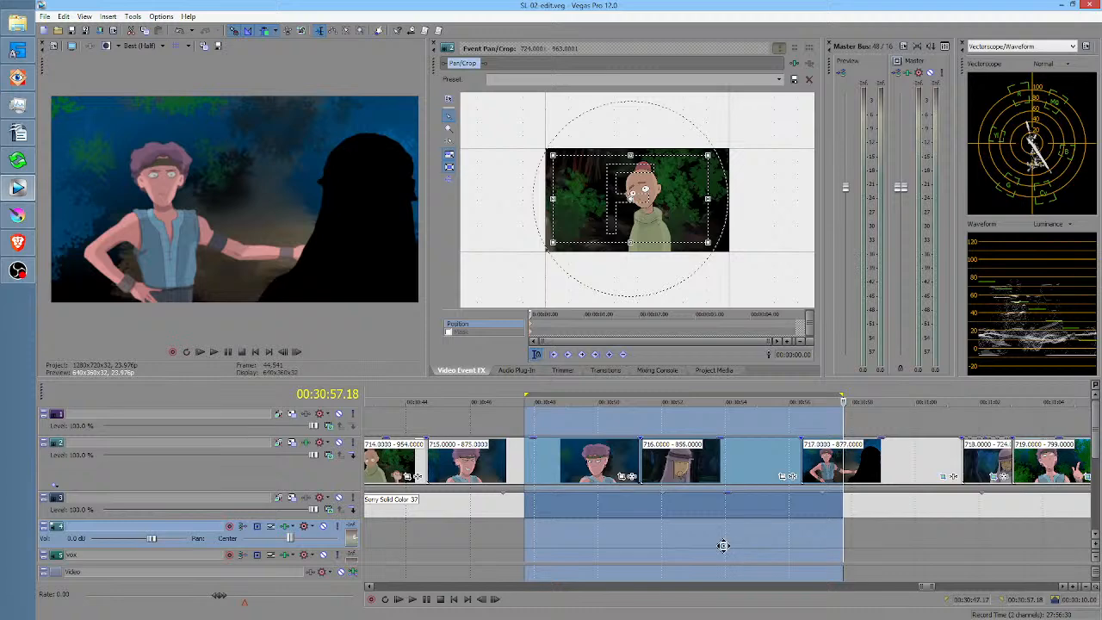
drag(575, 524, 959, 507)
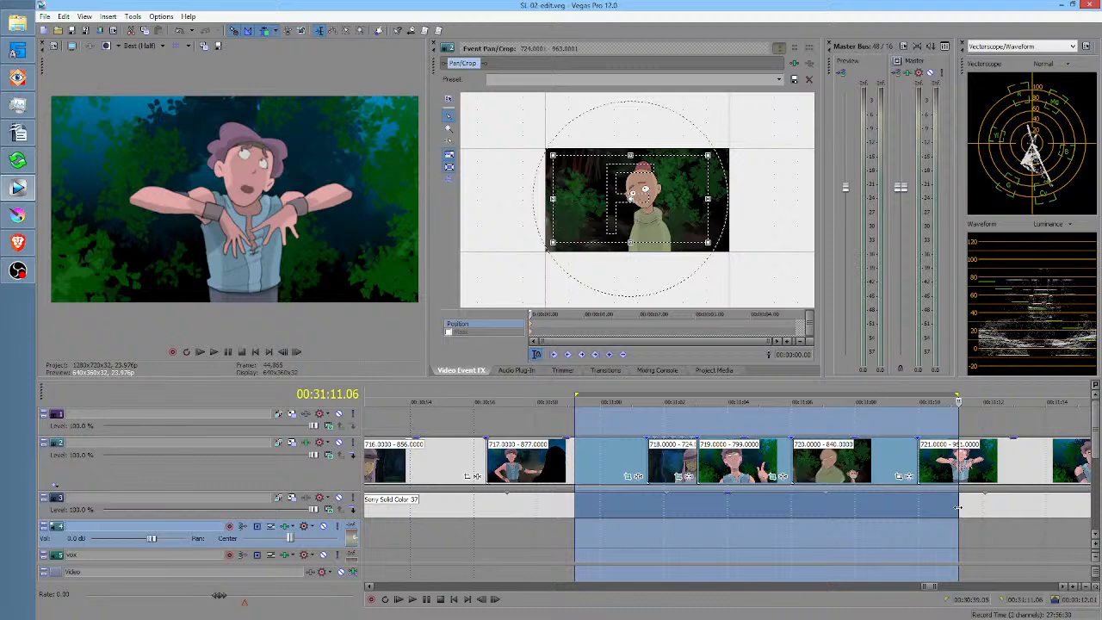
middle_click(729, 528)
scroll(833, 528, right, 5)
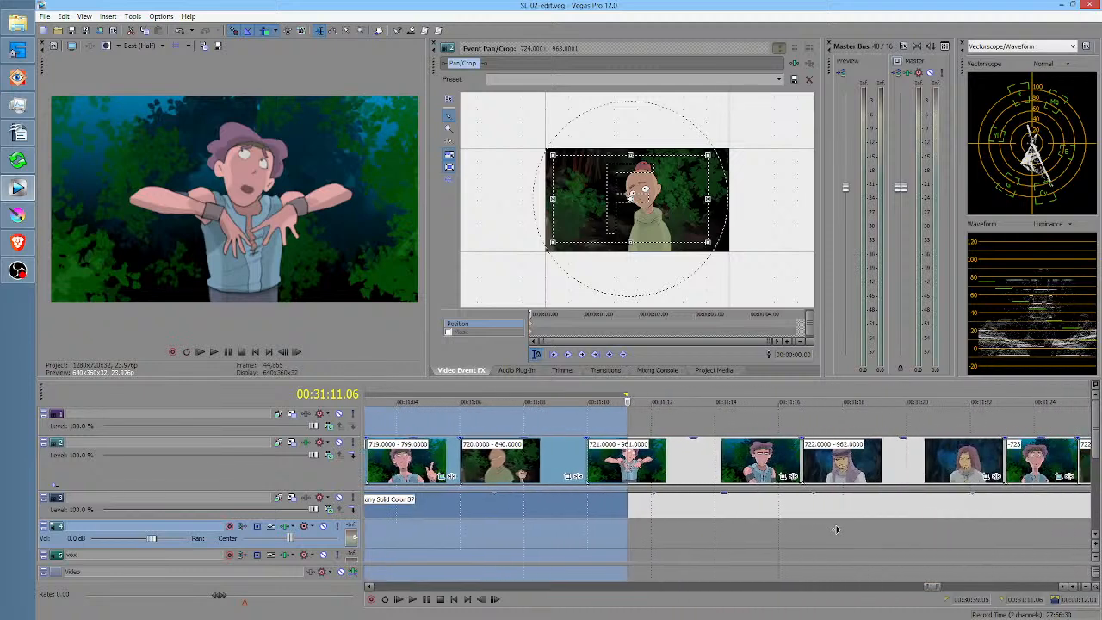
- Scrub from clip 721 past 00:31:40 to examine the remaining shots leading up to clip 727
click(508, 540)
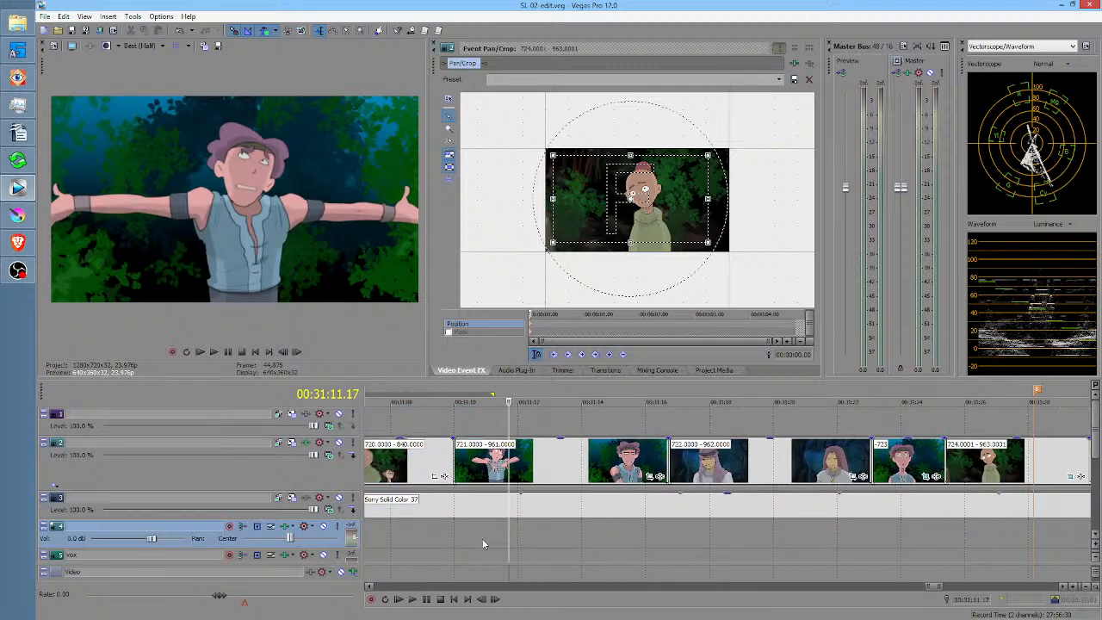
drag(476, 540, 1016, 521)
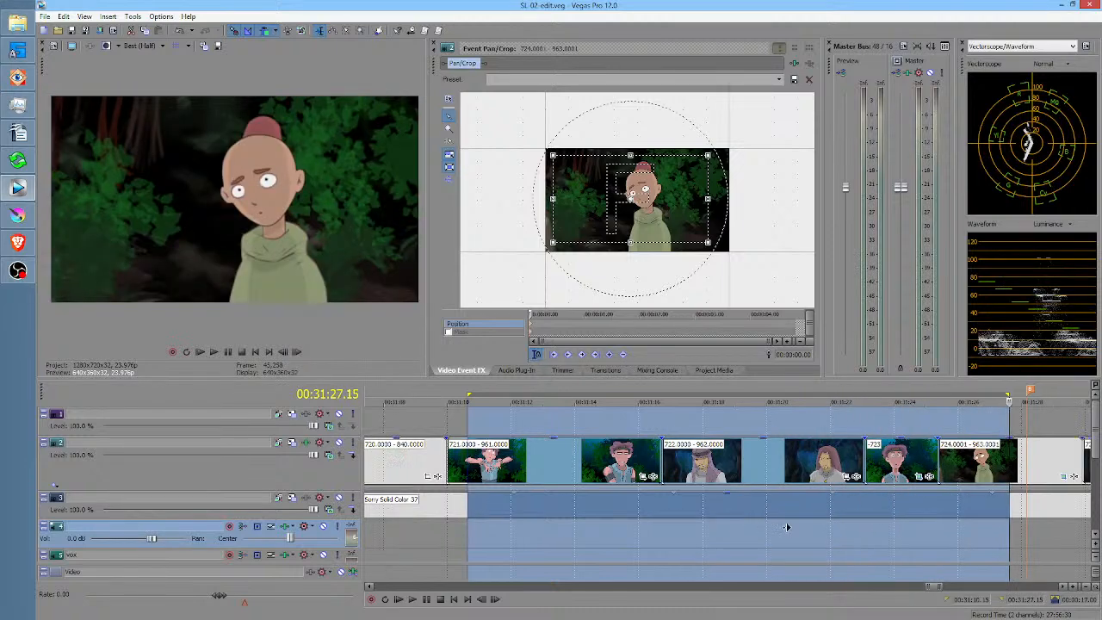
scroll(787, 527, right, 5)
drag(527, 545, 1006, 529)
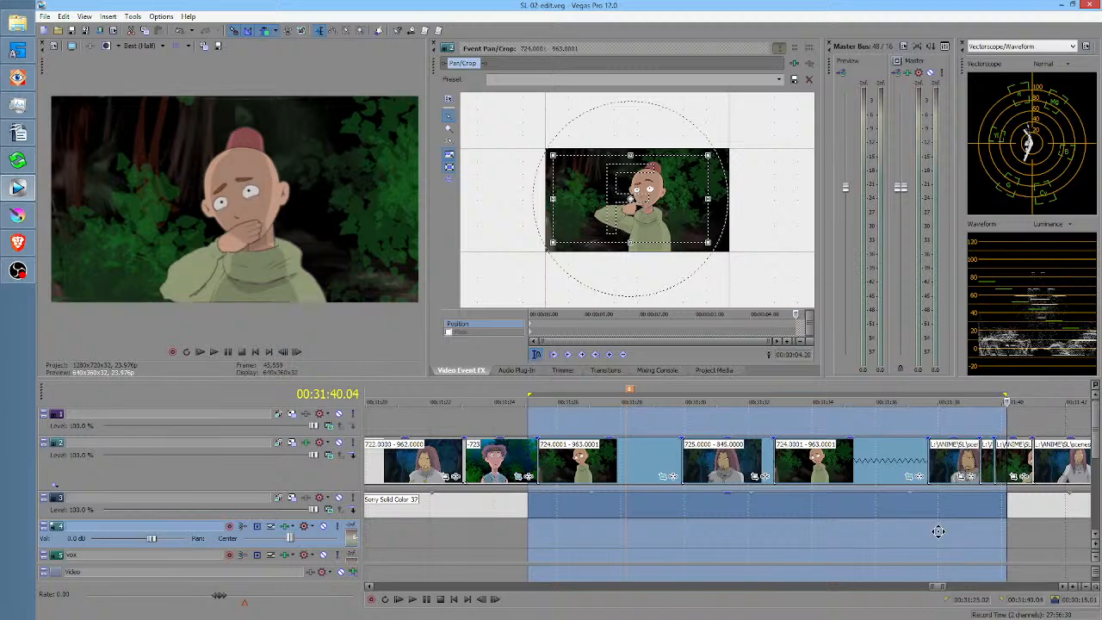
middle_click(991, 526)
drag(620, 539, 714, 517)
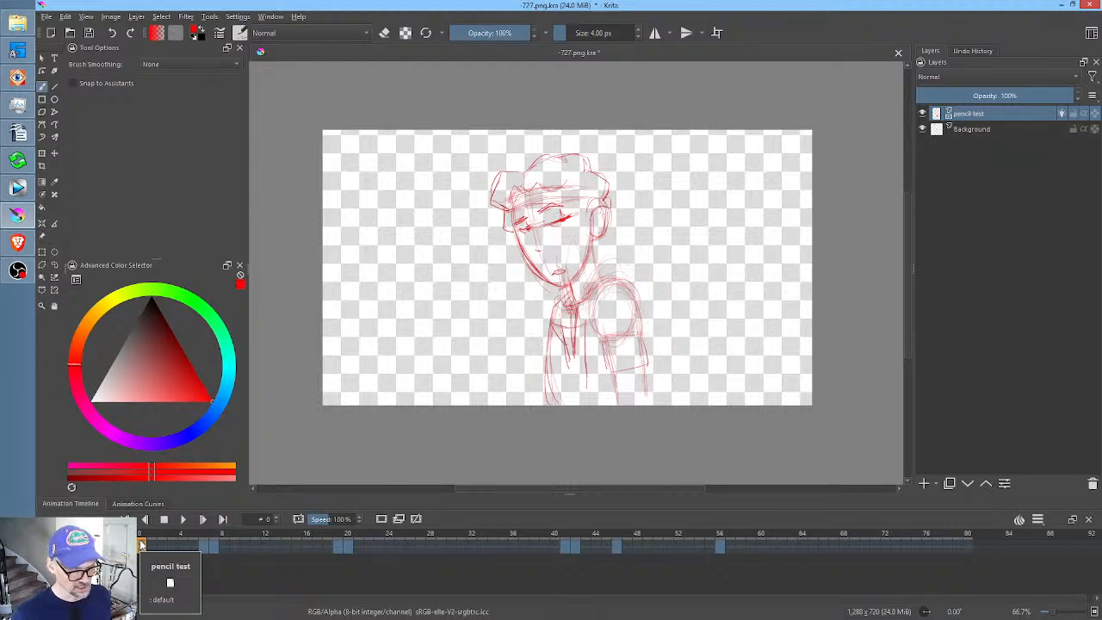
- In Krita, move the pencil test keyframe at frame 56 to frame 61 and check the timing by playing from frame 33
click(184, 521)
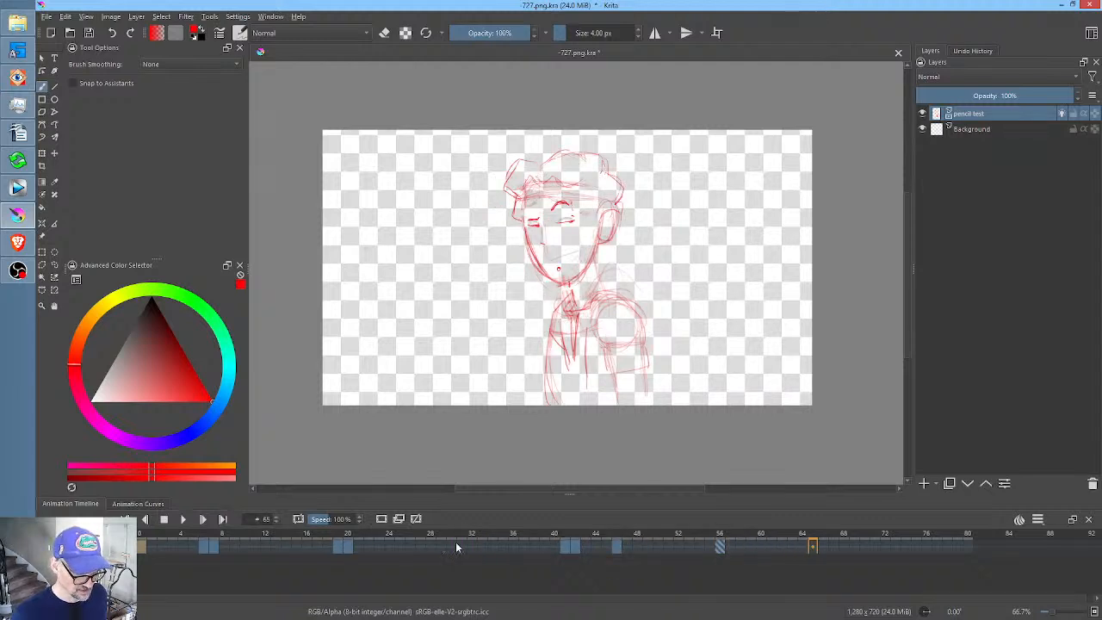
click(720, 546)
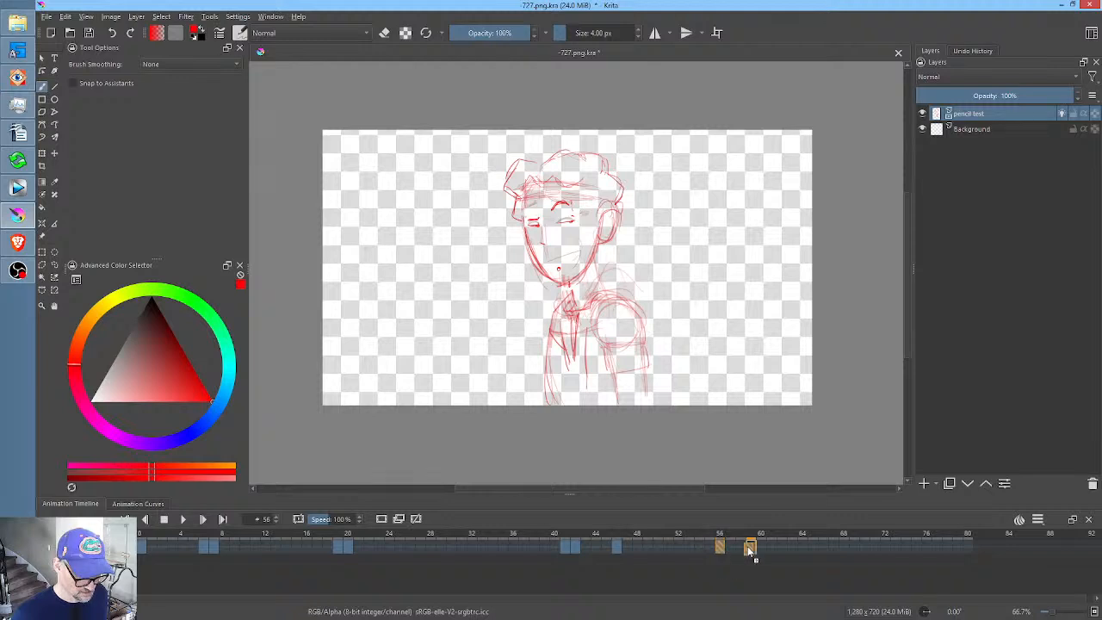
drag(748, 548, 776, 547)
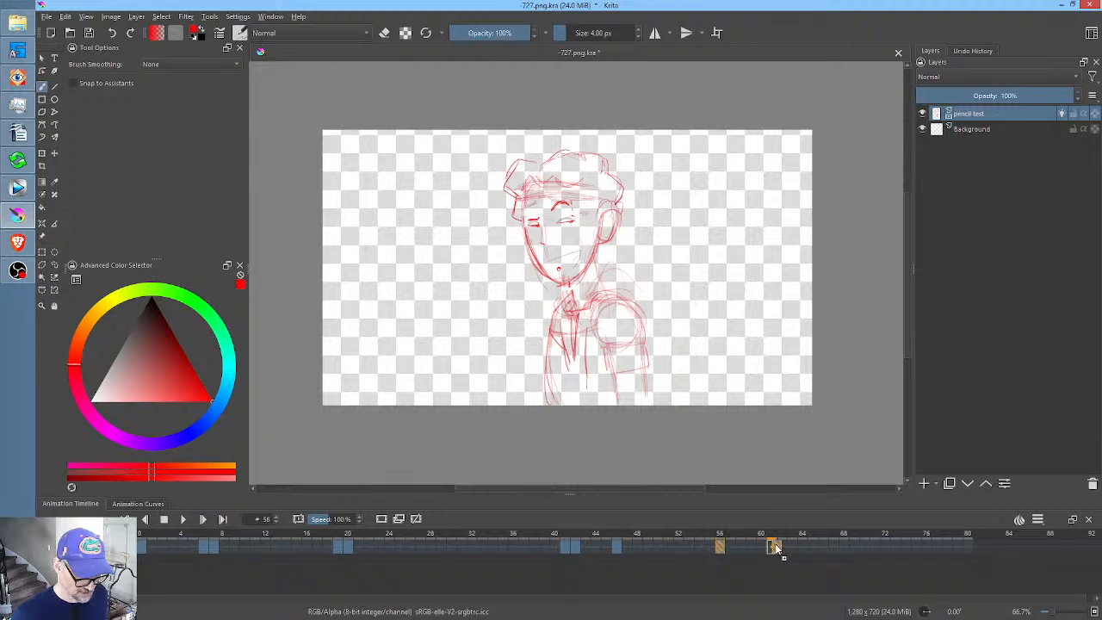
click(484, 547)
key(space)
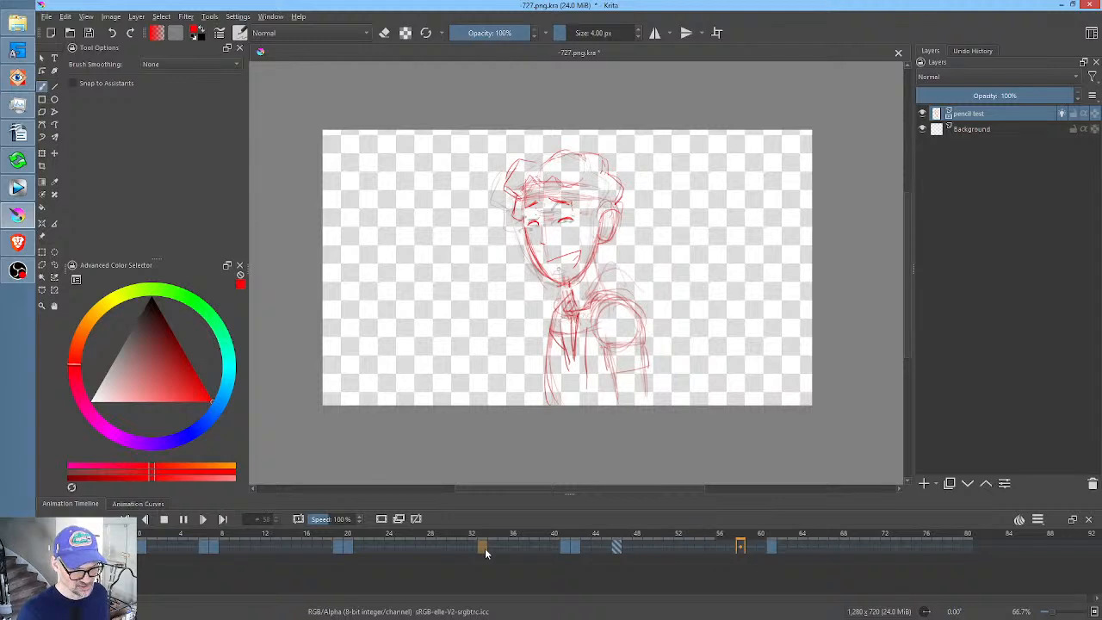
key(space)
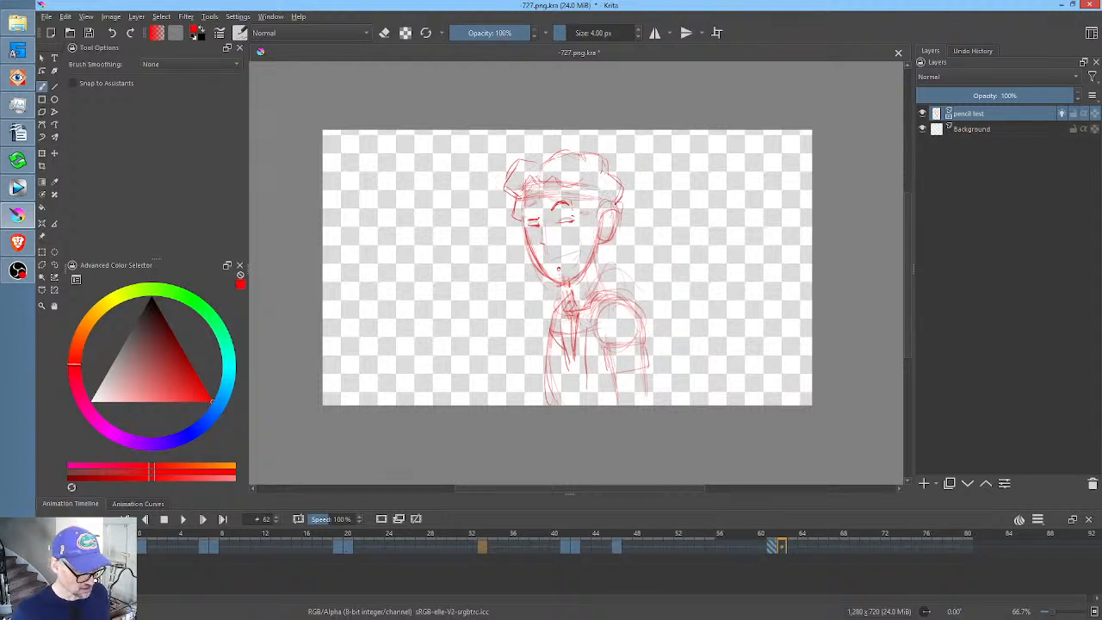
- Play the pencil test from frame 0 at closer zoom to review the motion, pausing at frame 41
click(140, 549)
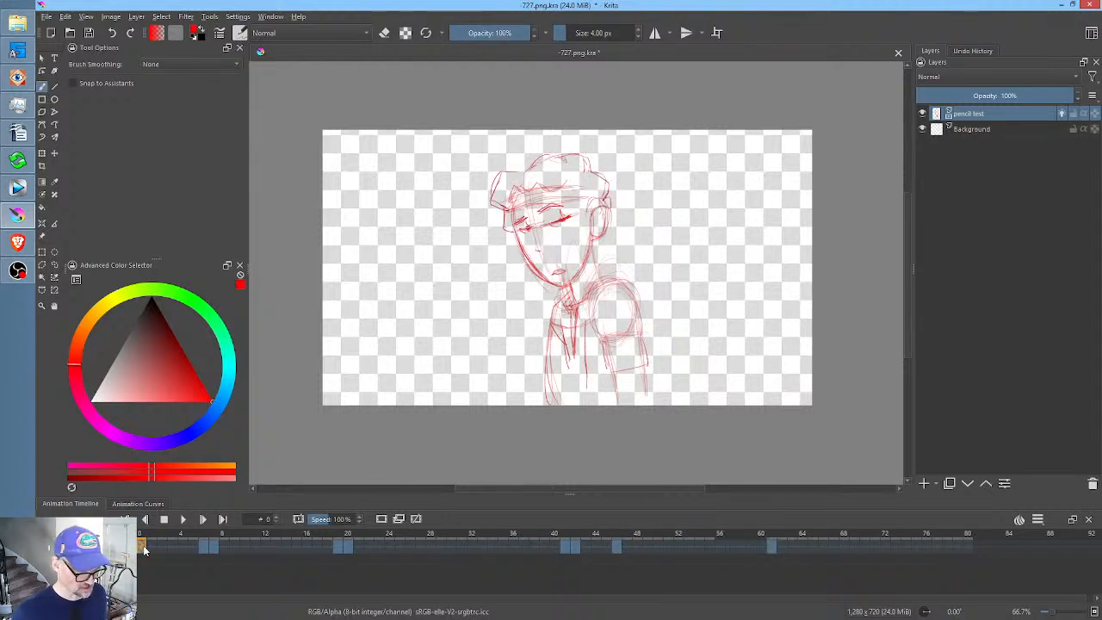
key(space)
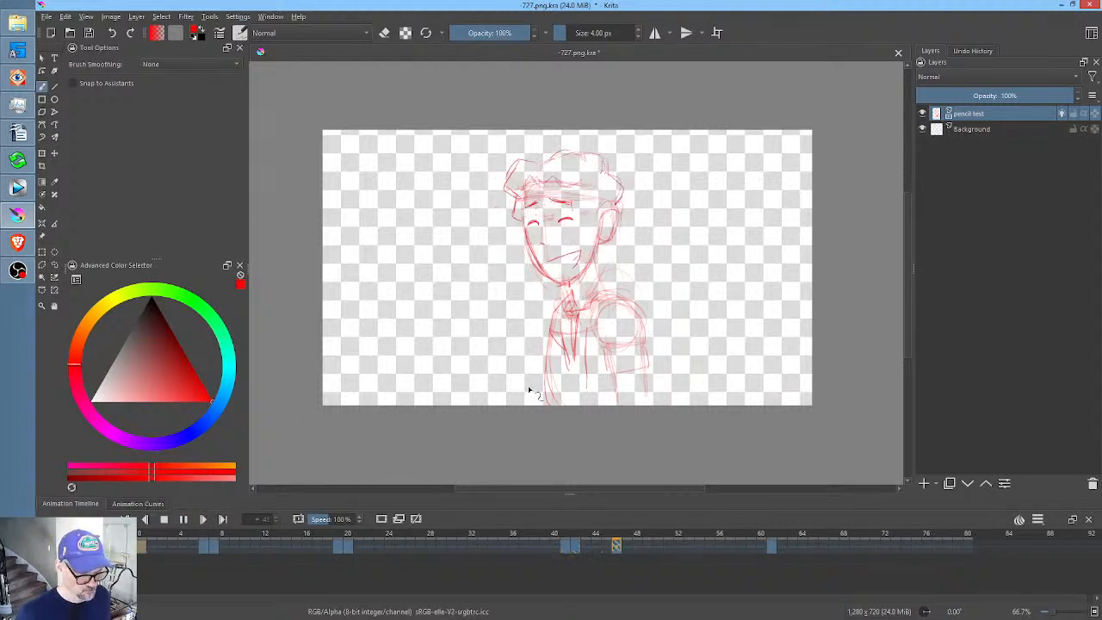
scroll(549, 344, up, 1)
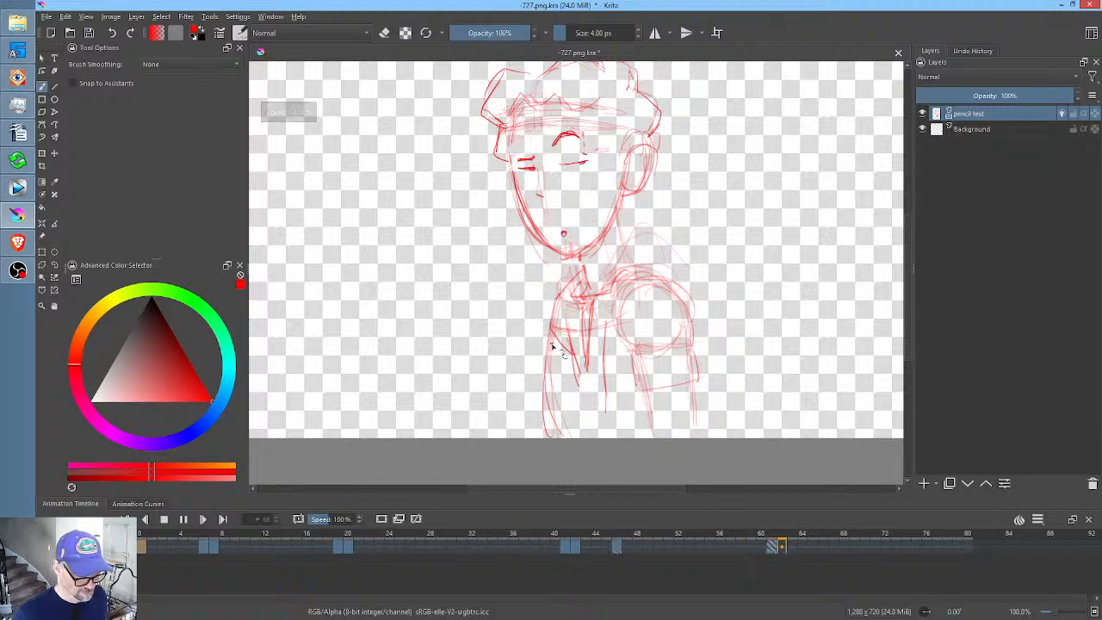
click(143, 536)
key(space)
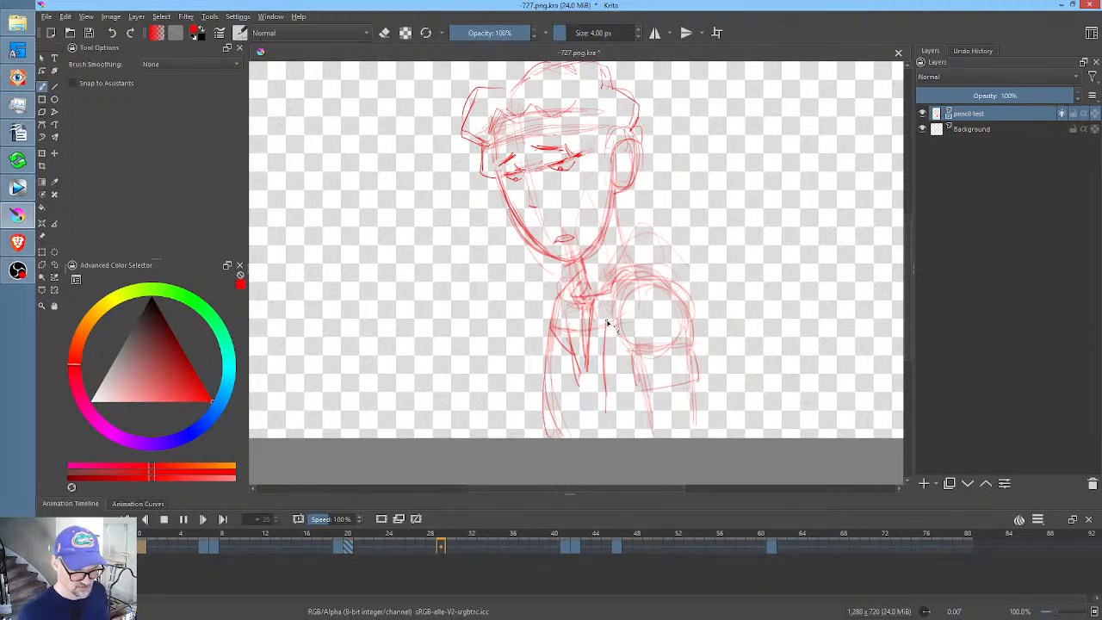
key(space)
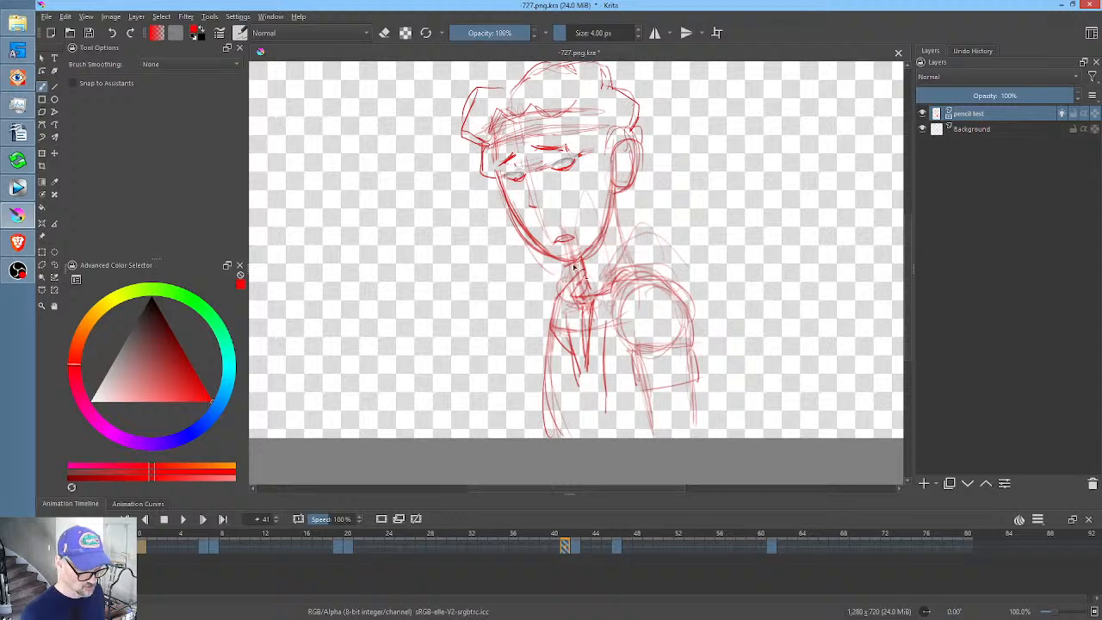
- Add a new paint layer above the pencil test layer
mouse_move(996, 114)
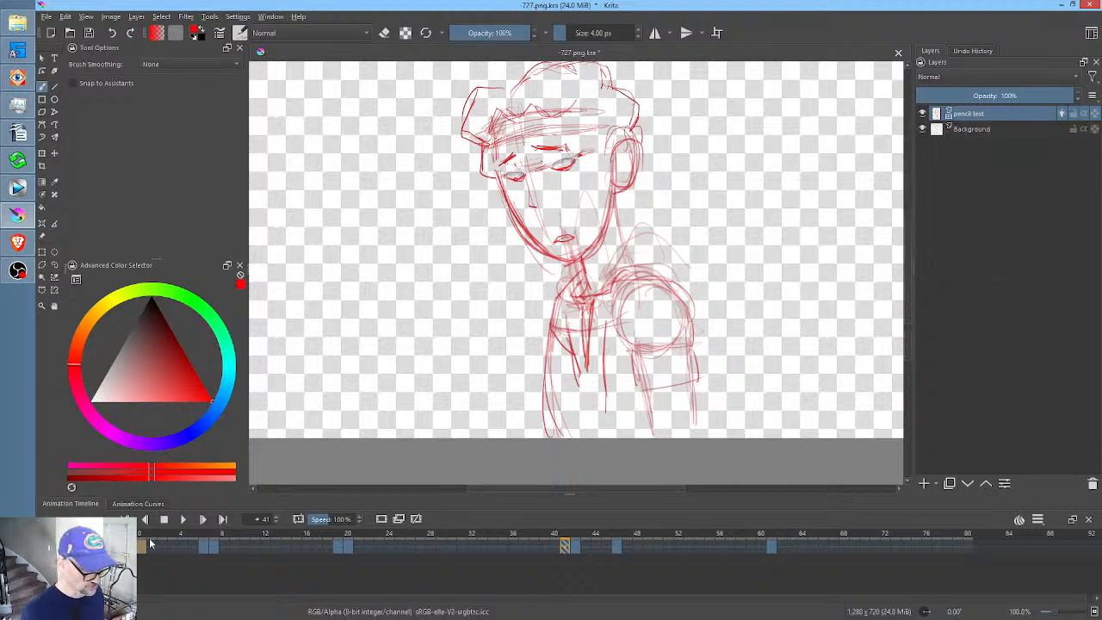
mouse_move(142, 548)
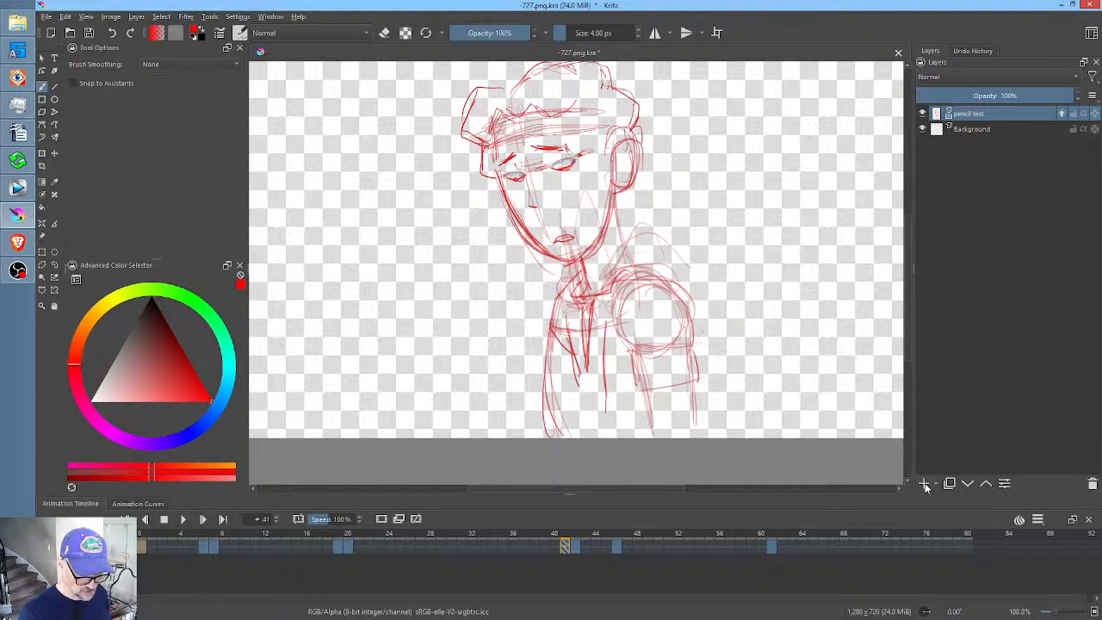
click(924, 484)
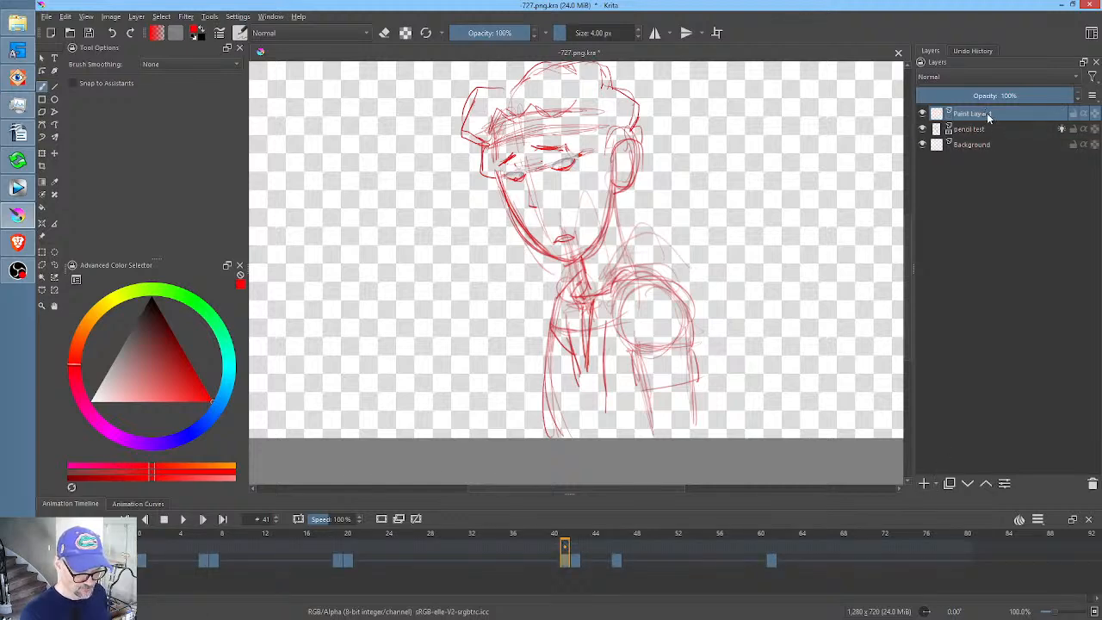
- Rename the new paint layer above the pencil test as "ink"
double_click(988, 114)
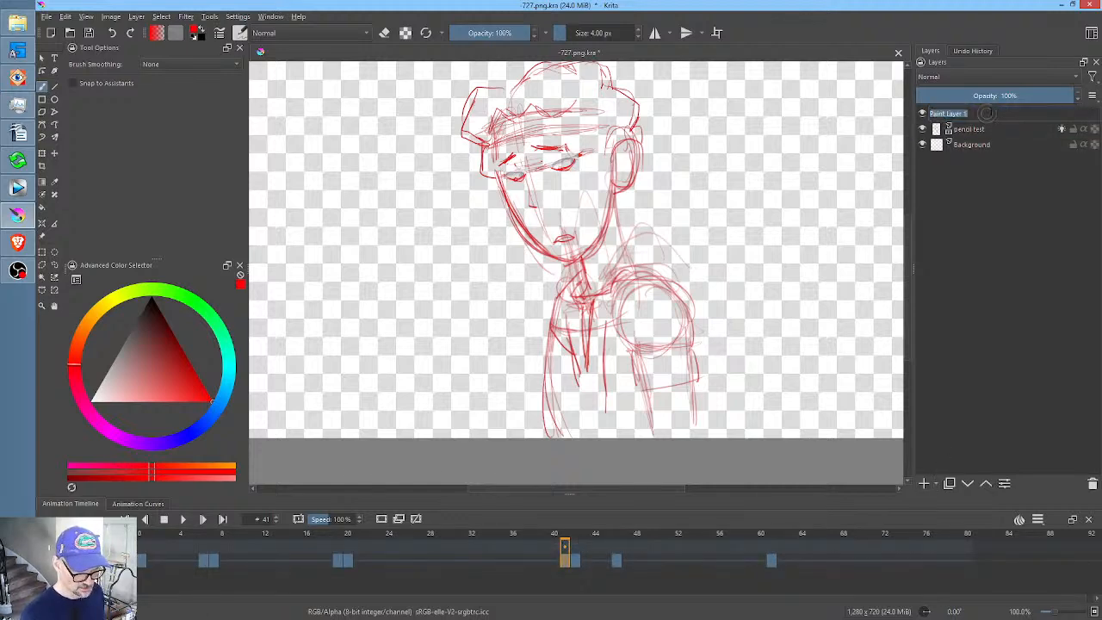
text(ink)
key(Return)
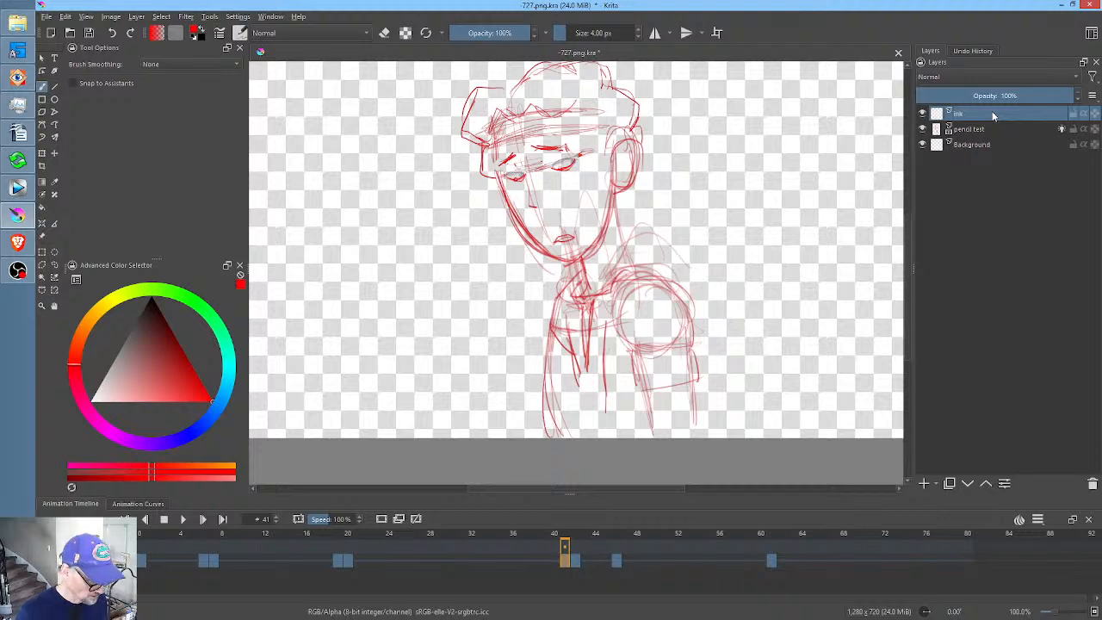
- Go to frame 0 and lower the pencil test layer's opacity to 42%
click(149, 544)
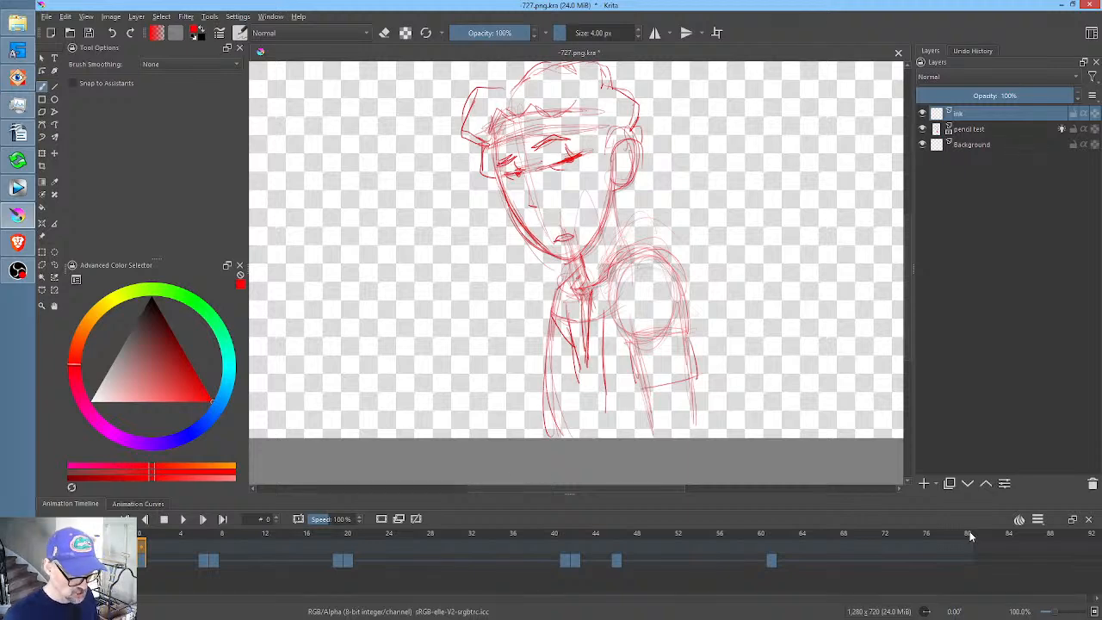
drag(635, 158, 621, 215)
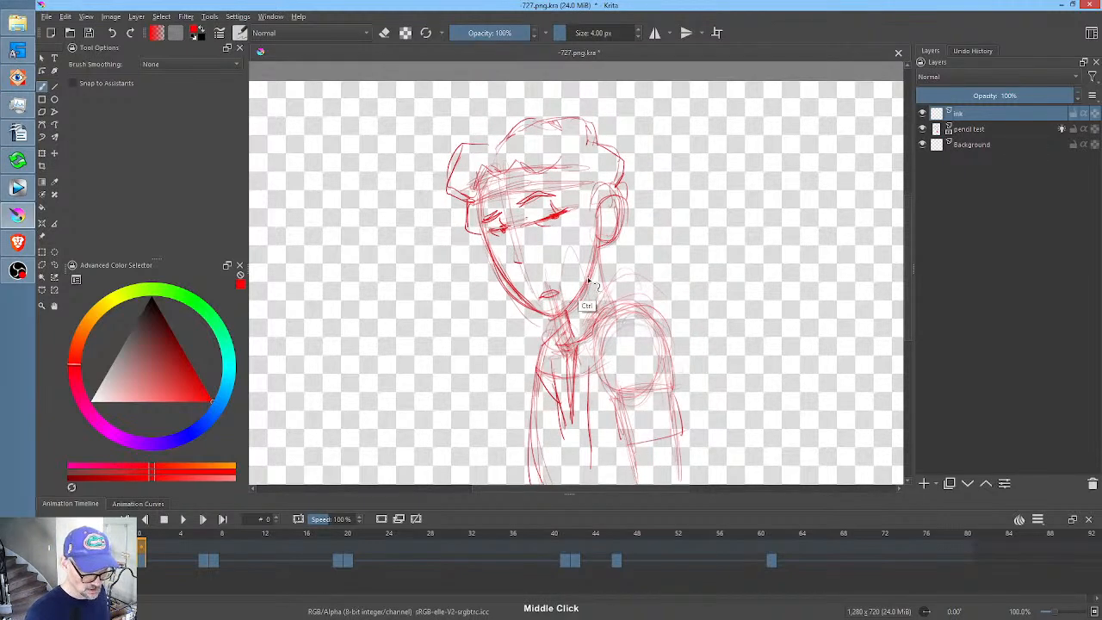
drag(710, 165, 706, 169)
drag(576, 288, 673, 310)
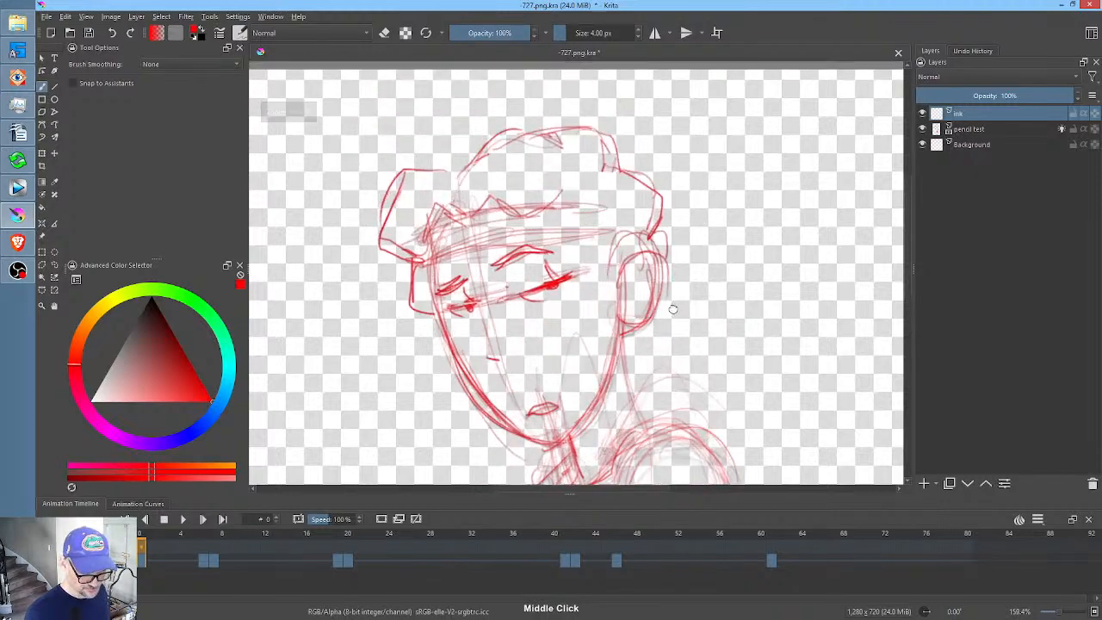
click(984, 130)
mouse_move(1040, 96)
mouse_down()
mouse_move(962, 96)
mouse_move(981, 96)
mouse_up()
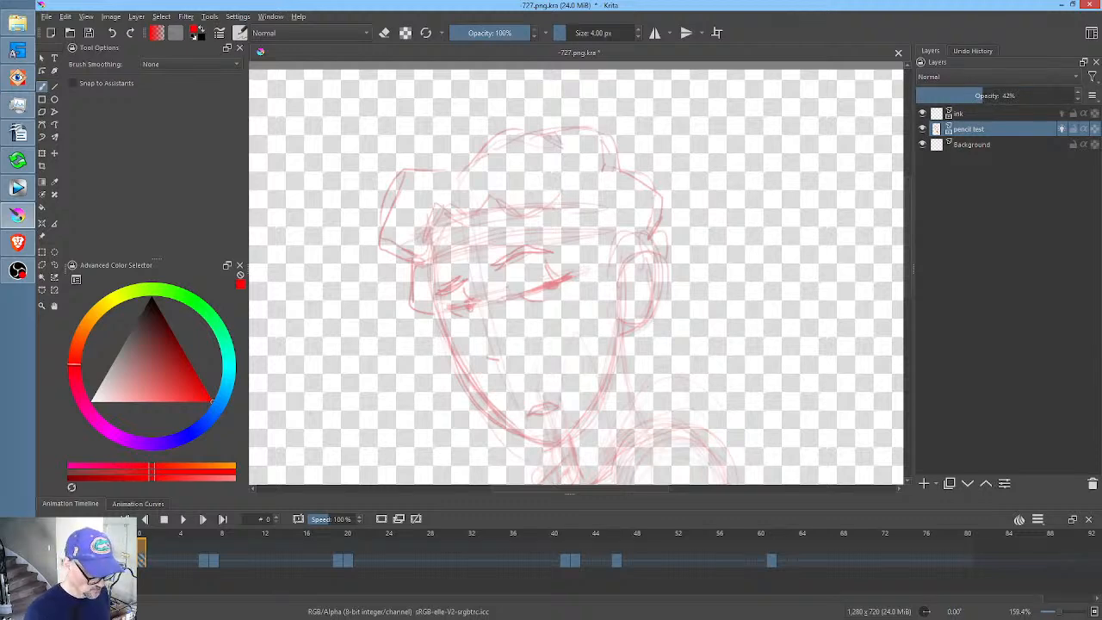
- Prepare the ink layer for drawing with Stabilizer brush smoothing and black as the foreground color
click(955, 114)
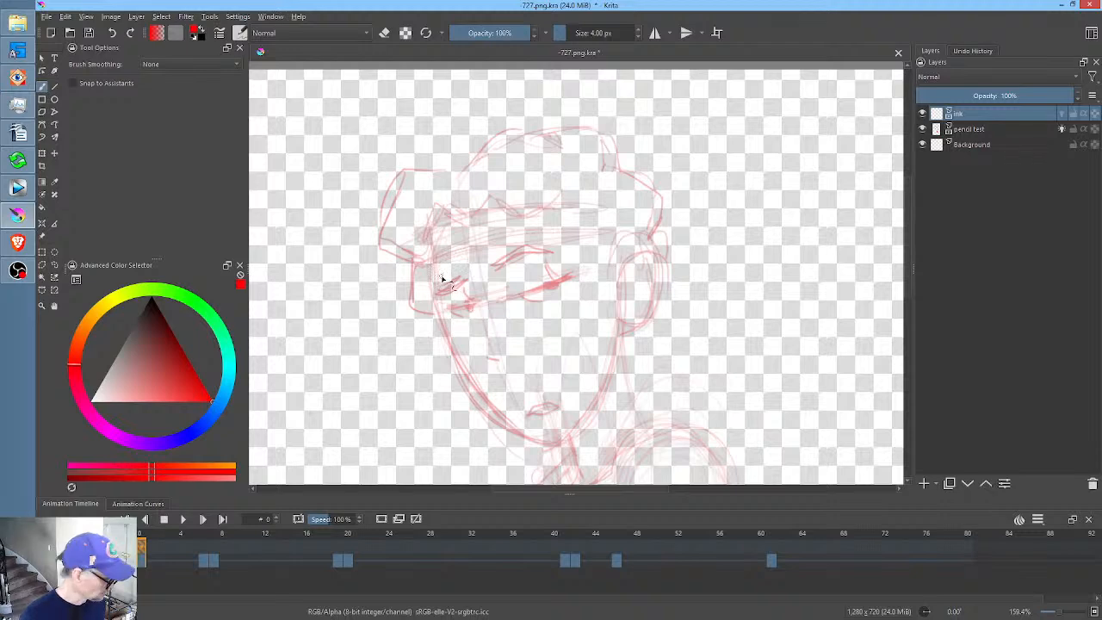
key(s)
drag(164, 346, 231, 421)
key(x)
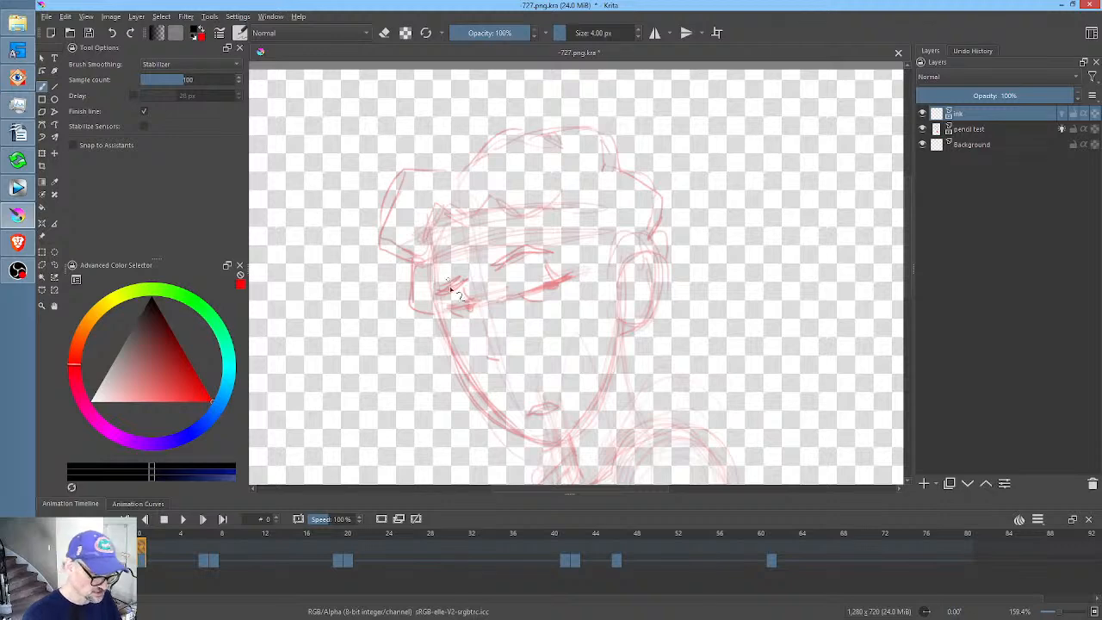
- Ink the face contour from temple to ear, then the ear's outline and inner fold, following the sketch
mouse_move(439, 308)
mouse_down()
mouse_move(483, 400)
mouse_move(550, 447)
mouse_move(590, 419)
mouse_move(623, 325)
mouse_up()
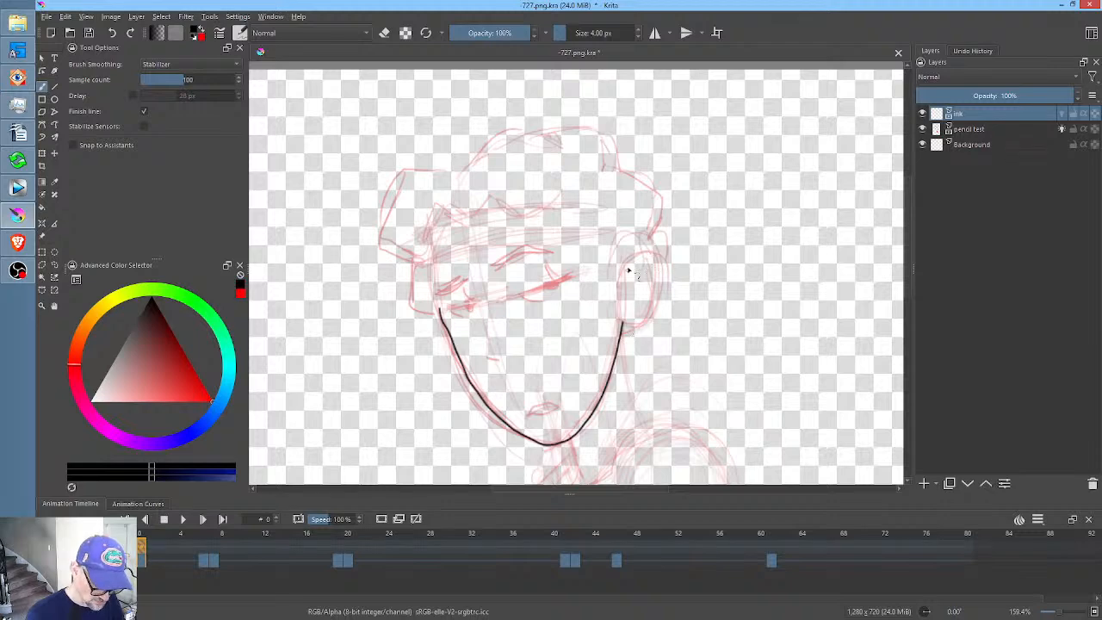
mouse_move(629, 270)
mouse_down()
mouse_move(645, 253)
mouse_move(651, 319)
mouse_move(624, 327)
mouse_up()
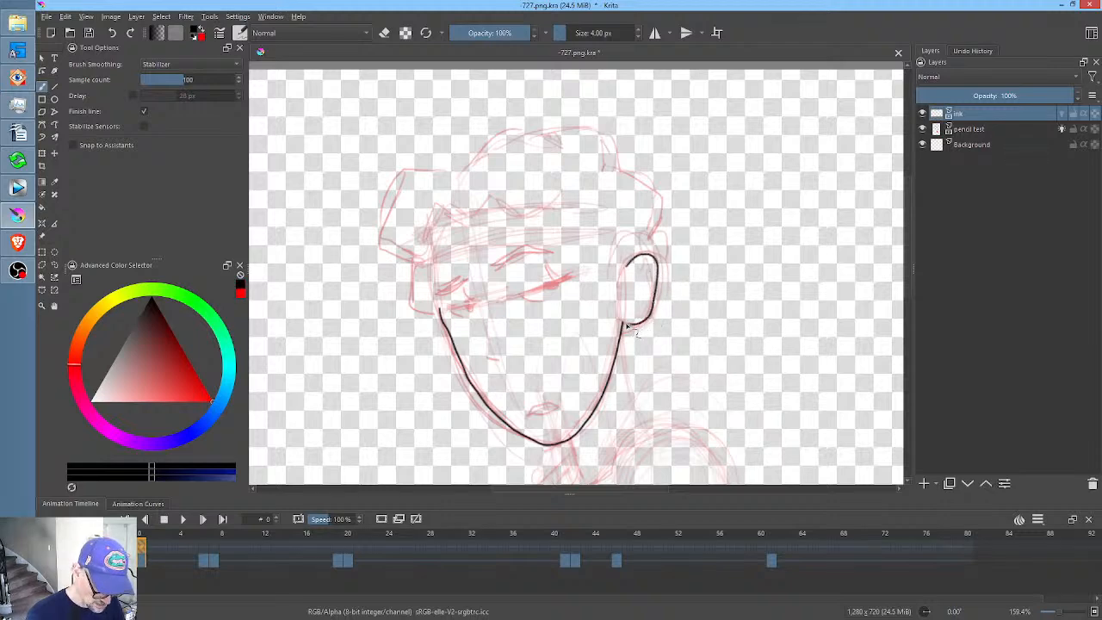
drag(645, 265, 638, 286)
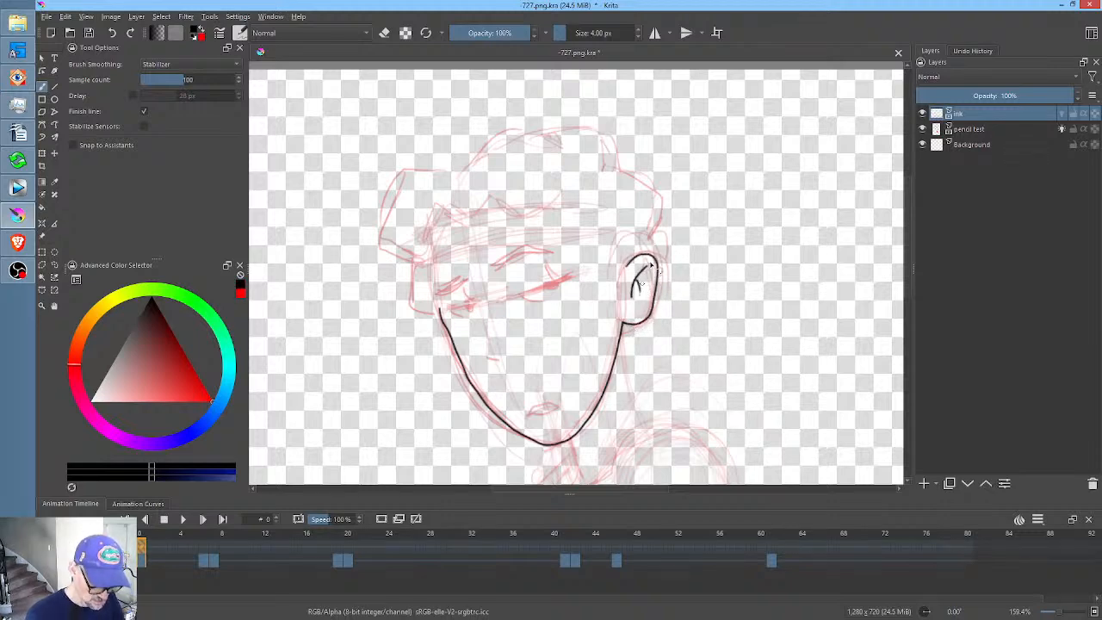
- Ink the lower and upper edges of the headband across the forehead
drag(435, 262, 480, 248)
drag(581, 243, 615, 238)
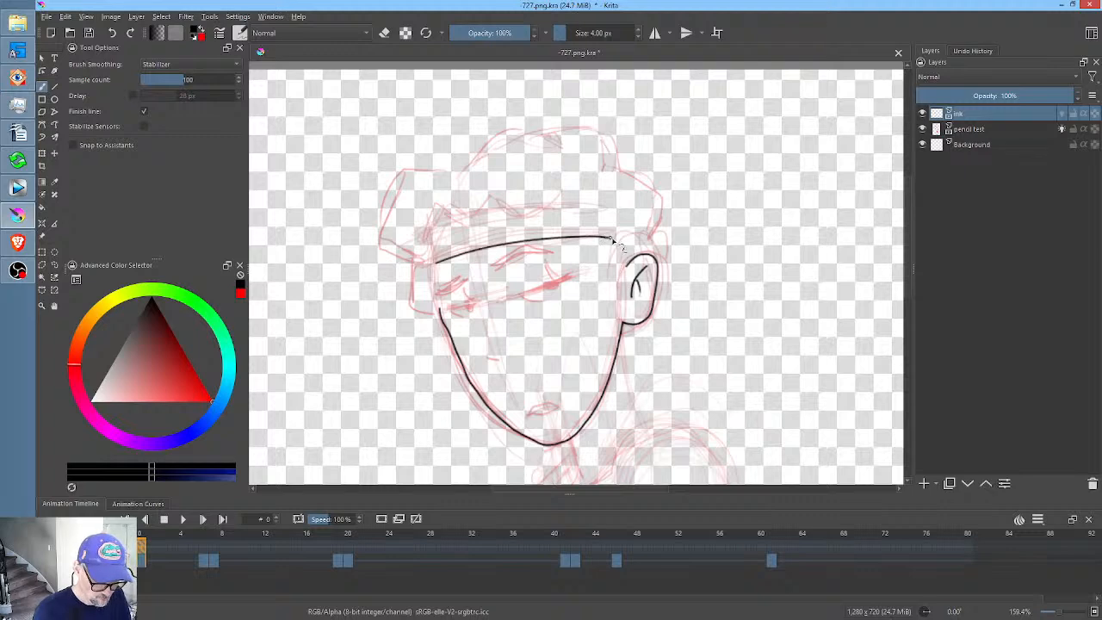
drag(546, 215, 621, 222)
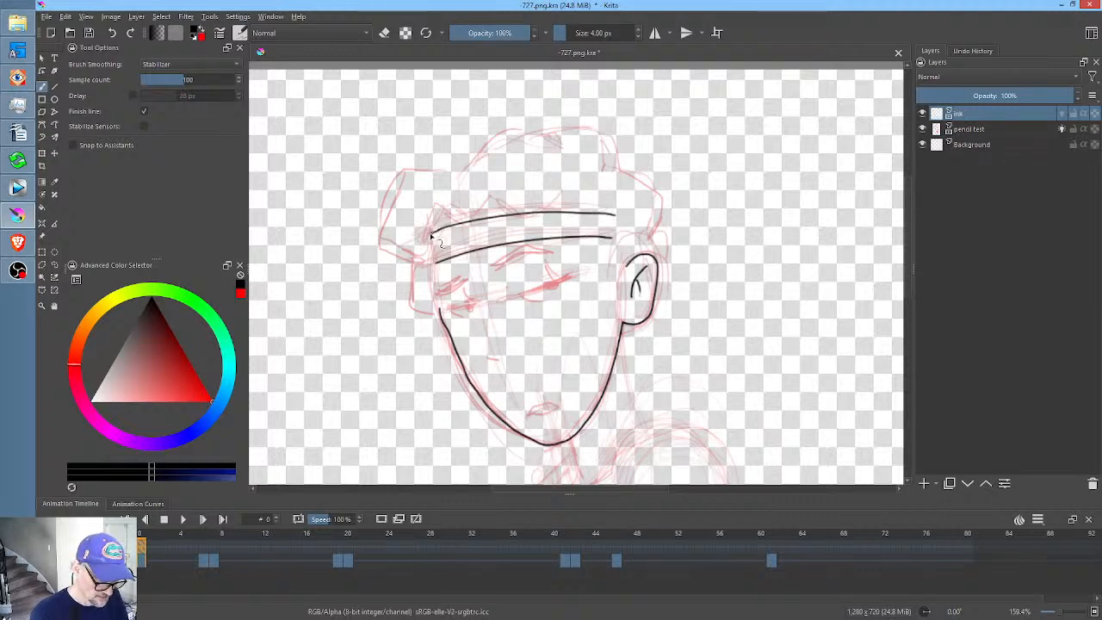
- Ink the outer hair silhouette, the small curl below the ear and the wavy hairline over the headband
mouse_move(428, 233)
mouse_down()
mouse_move(433, 315)
mouse_move(410, 308)
mouse_move(409, 263)
mouse_move(391, 248)
mouse_move(403, 183)
mouse_move(463, 172)
mouse_move(505, 131)
mouse_move(541, 126)
mouse_move(604, 134)
mouse_move(611, 169)
mouse_move(653, 190)
mouse_move(665, 225)
mouse_move(660, 251)
mouse_up()
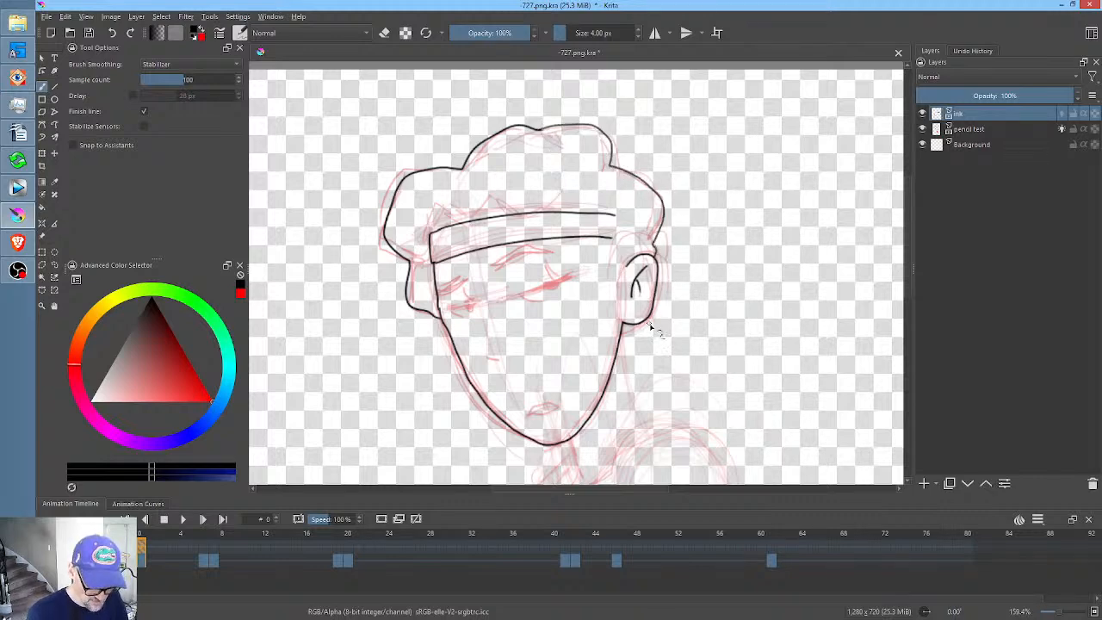
drag(654, 320, 631, 353)
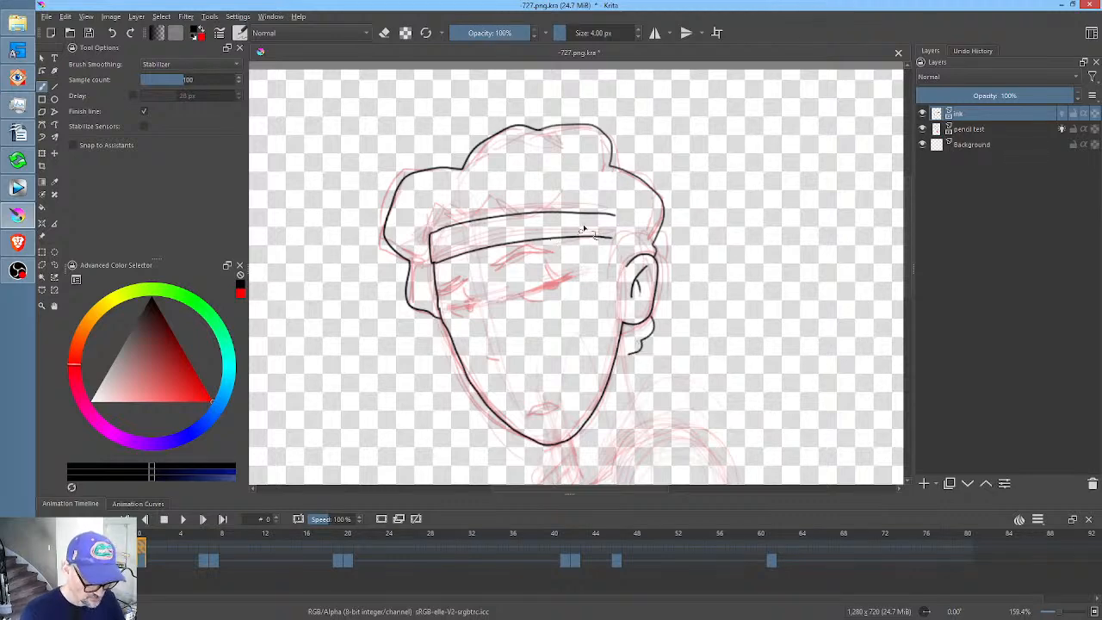
drag(444, 215, 416, 239)
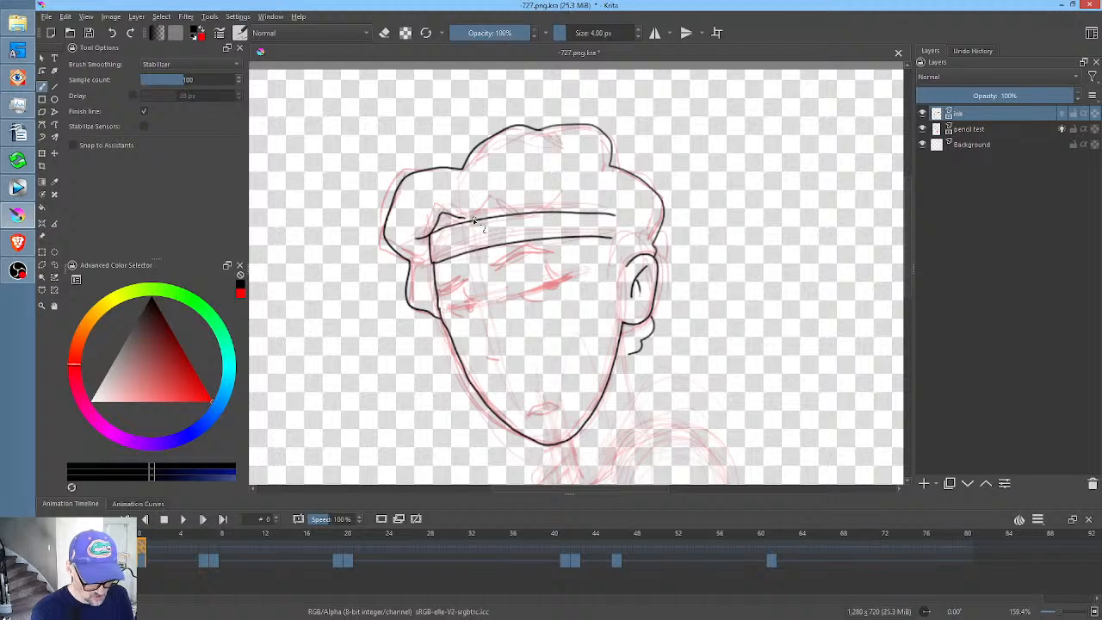
mouse_move(469, 217)
mouse_down()
mouse_move(491, 206)
mouse_move(526, 222)
mouse_move(584, 206)
mouse_move(600, 178)
mouse_up()
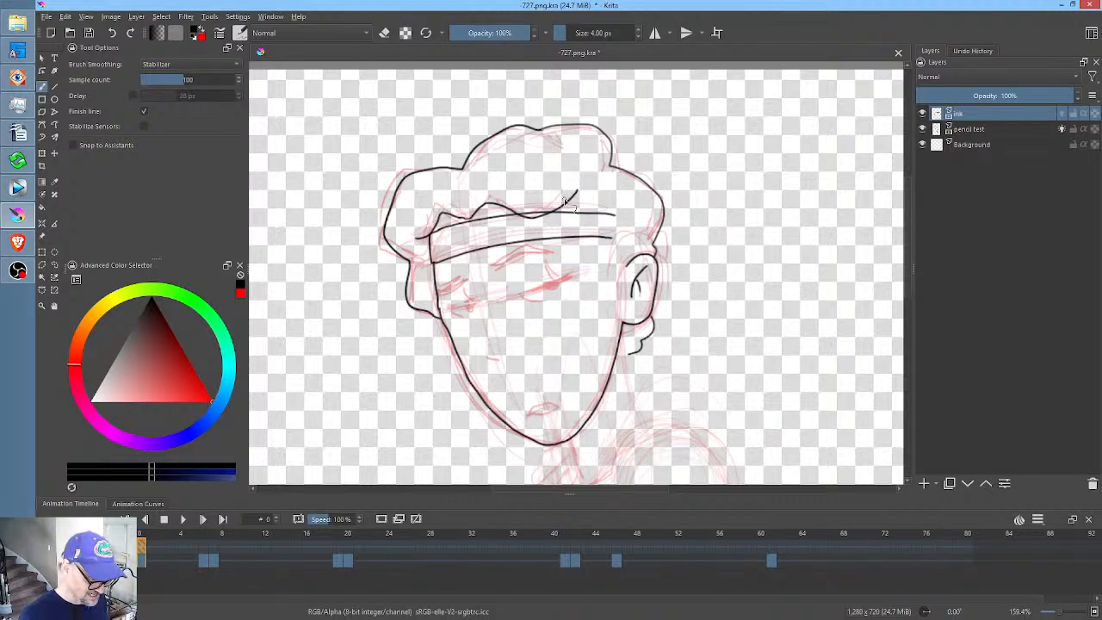
key(e)
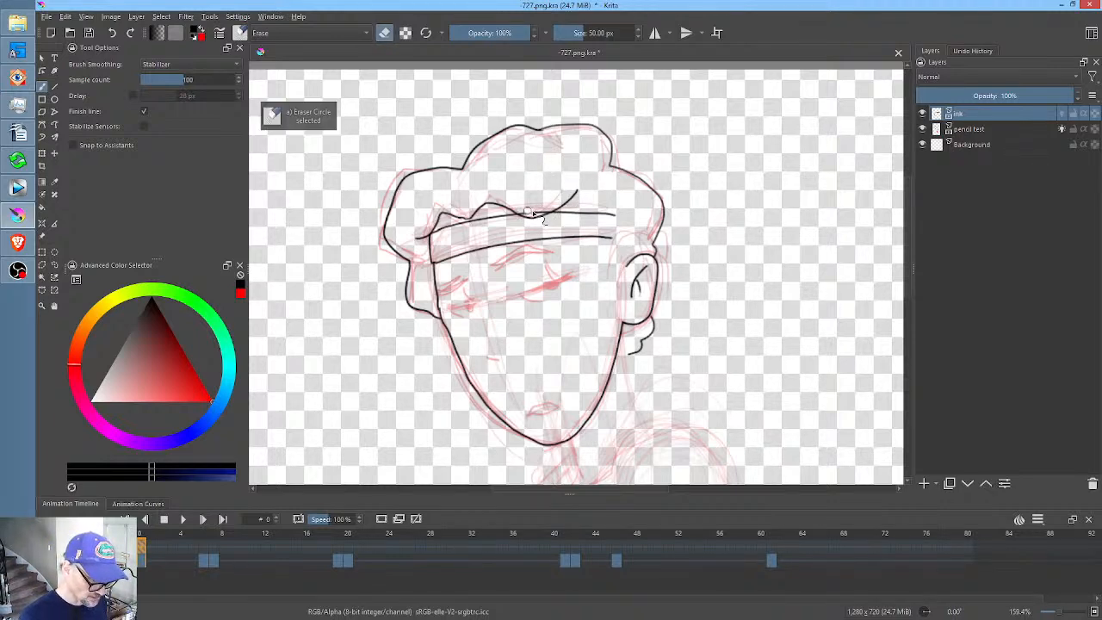
drag(532, 212, 552, 207)
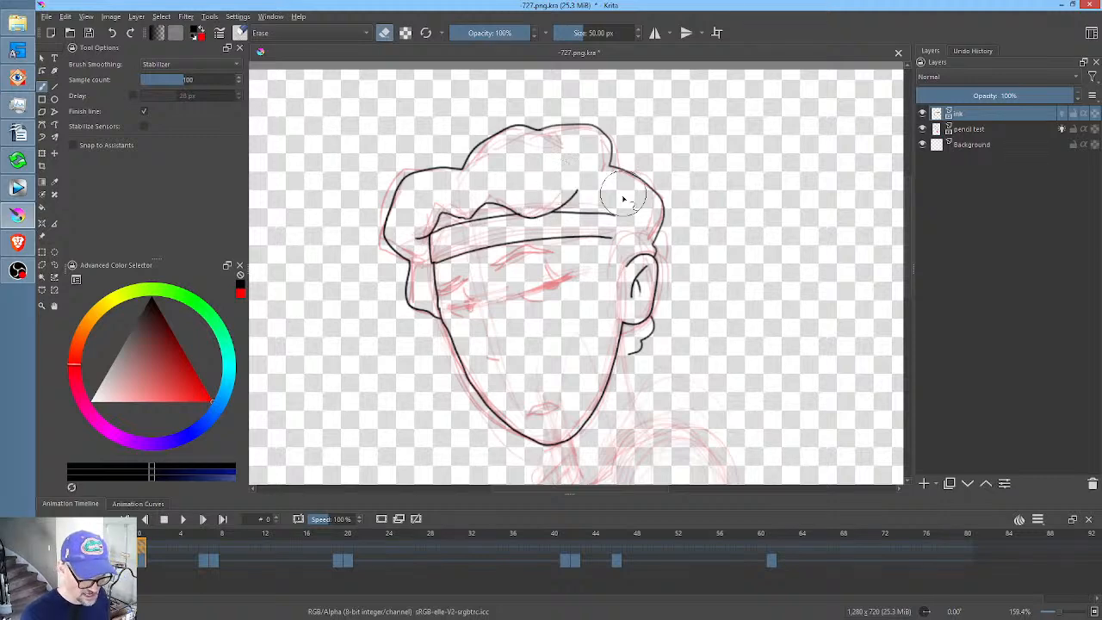
key(e)
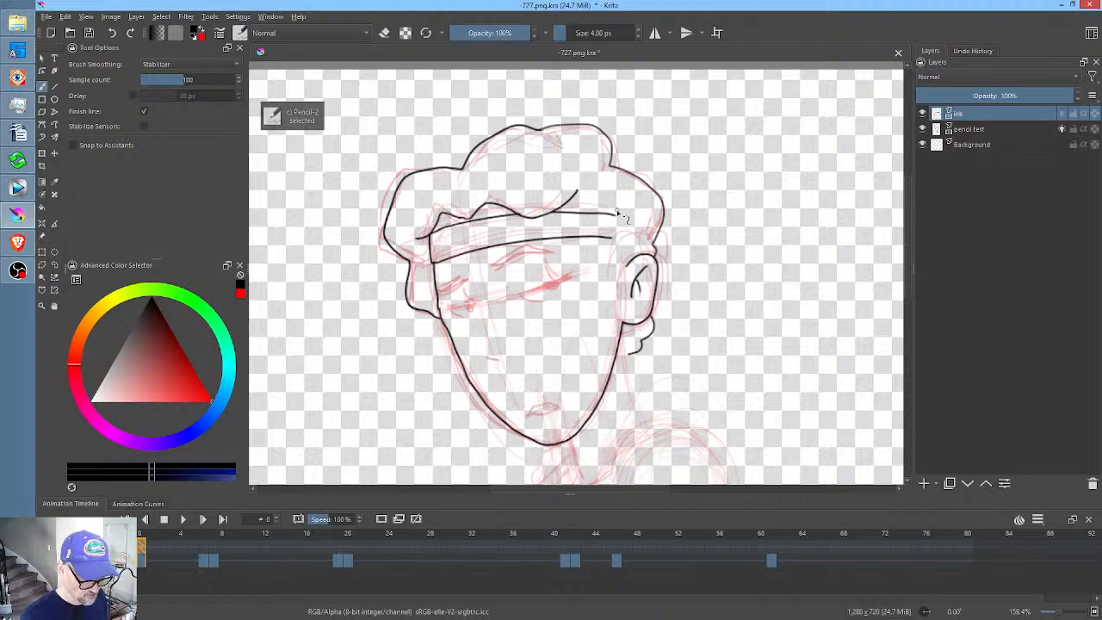
- Erase the ends of both headband lines on the side near the ear
key(slash)
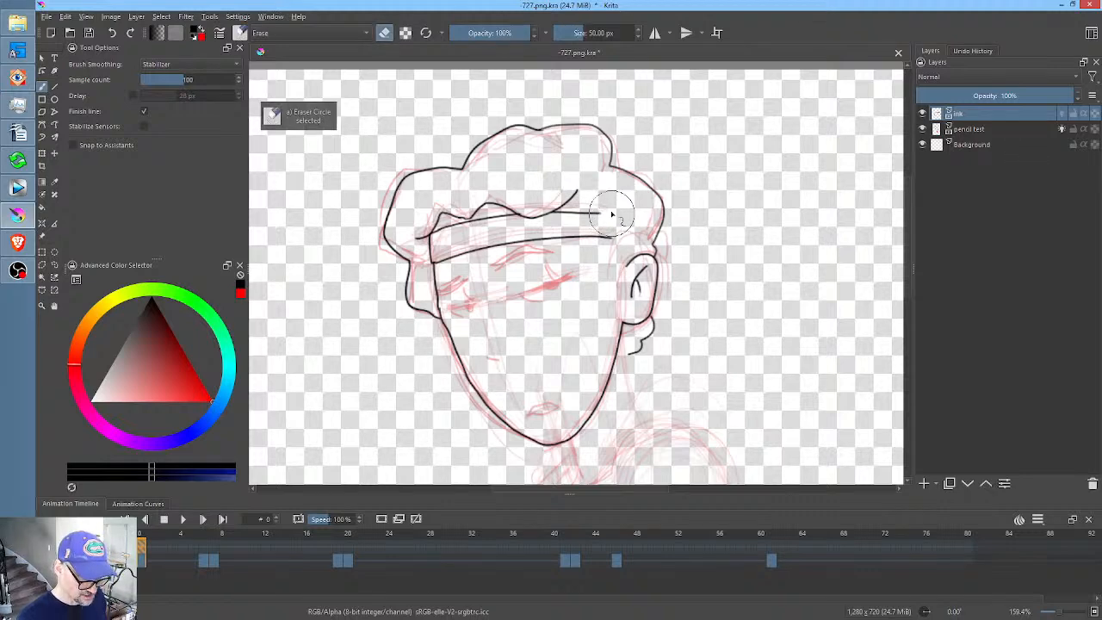
drag(613, 214, 616, 241)
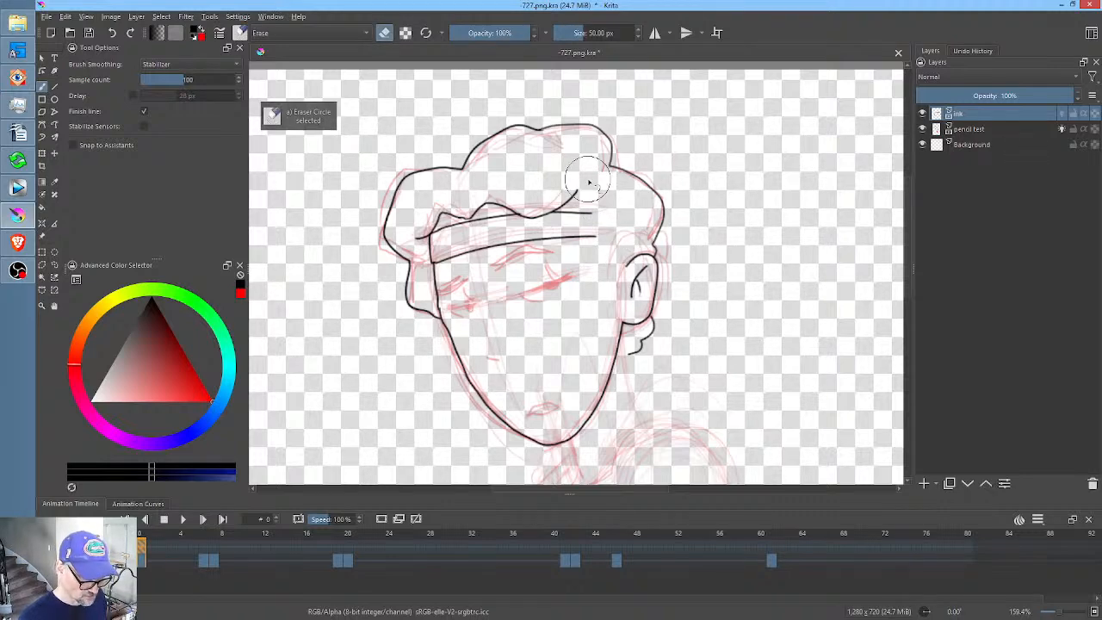
key(slash)
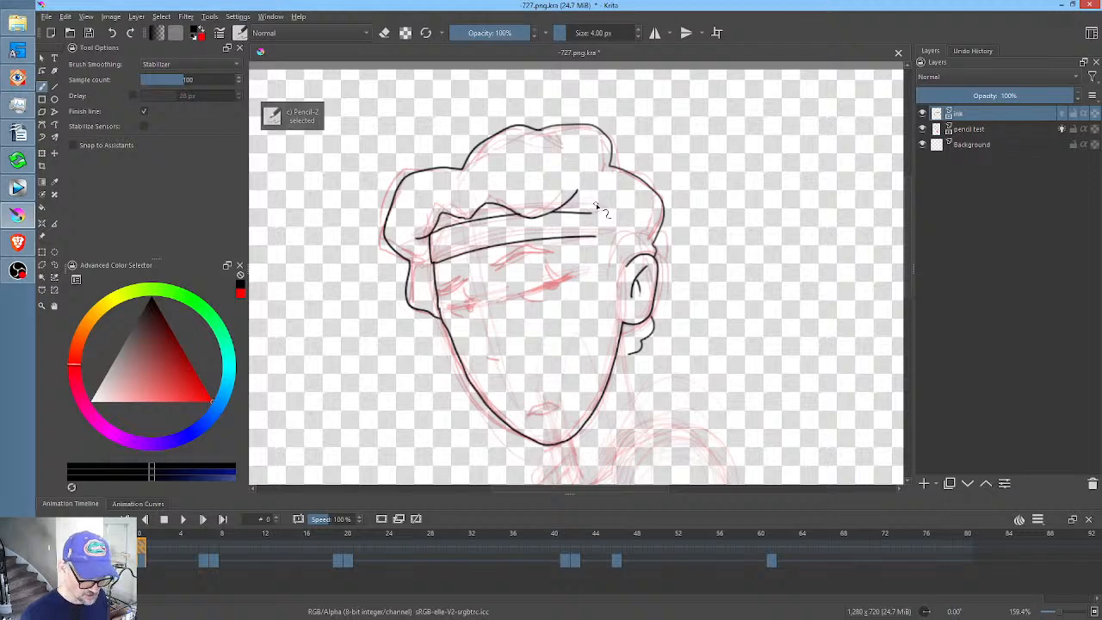
- Ink the remaining hairline from the last wave over the headband's end down to the top of the ear
drag(570, 200, 607, 214)
key(slash)
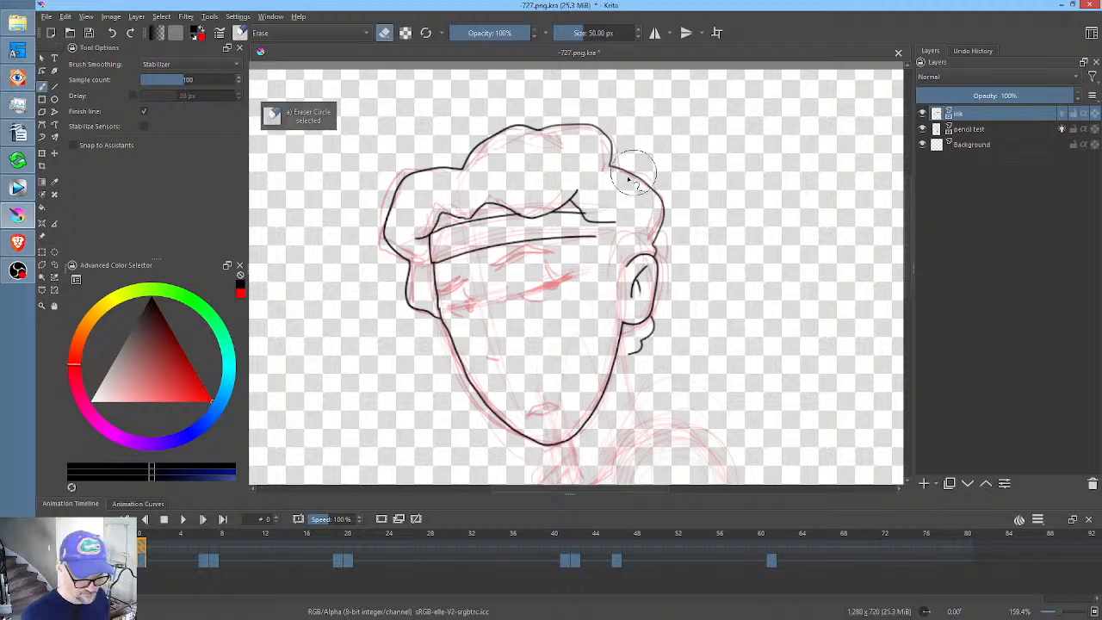
key(slash)
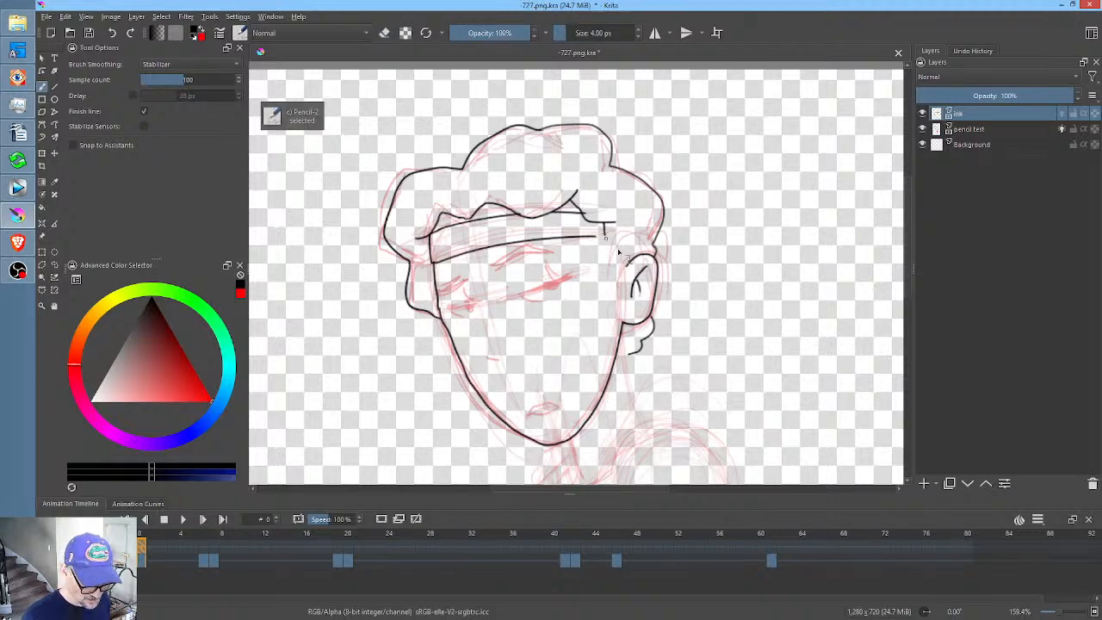
drag(603, 227, 637, 254)
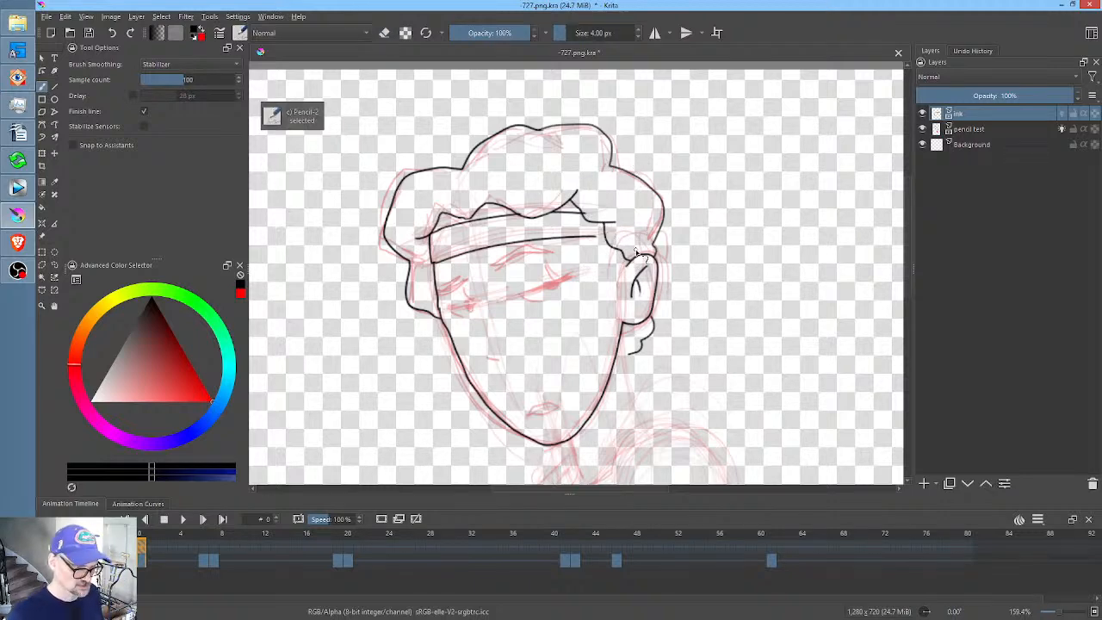
- Put the ink layer into a group and name the group "head"
scroll(661, 320, down, 3)
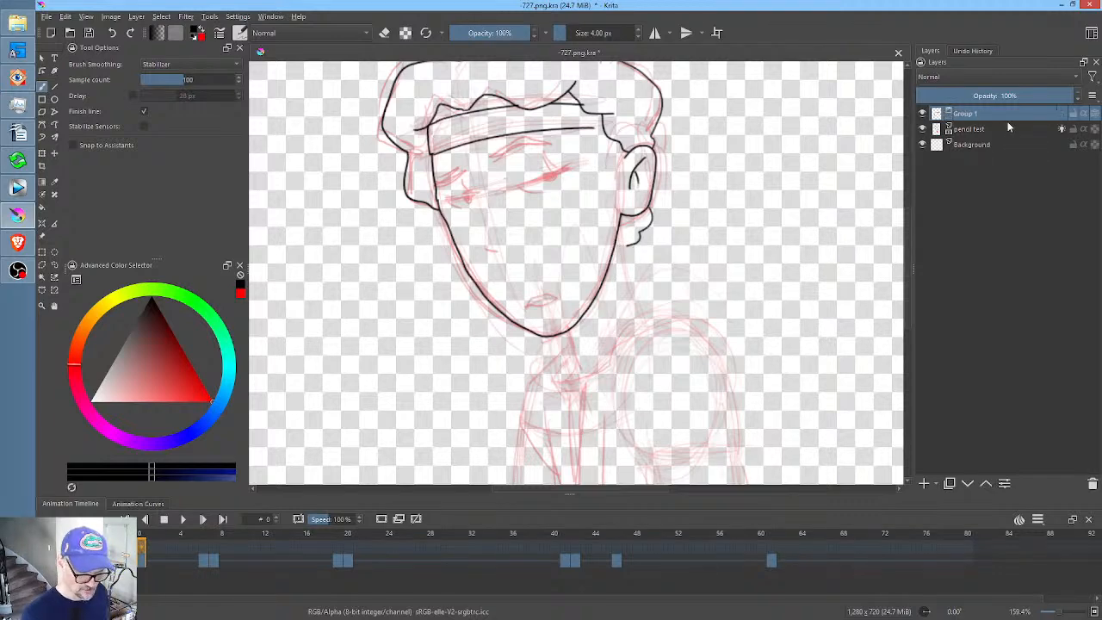
key(ctrl+g)
click(986, 114)
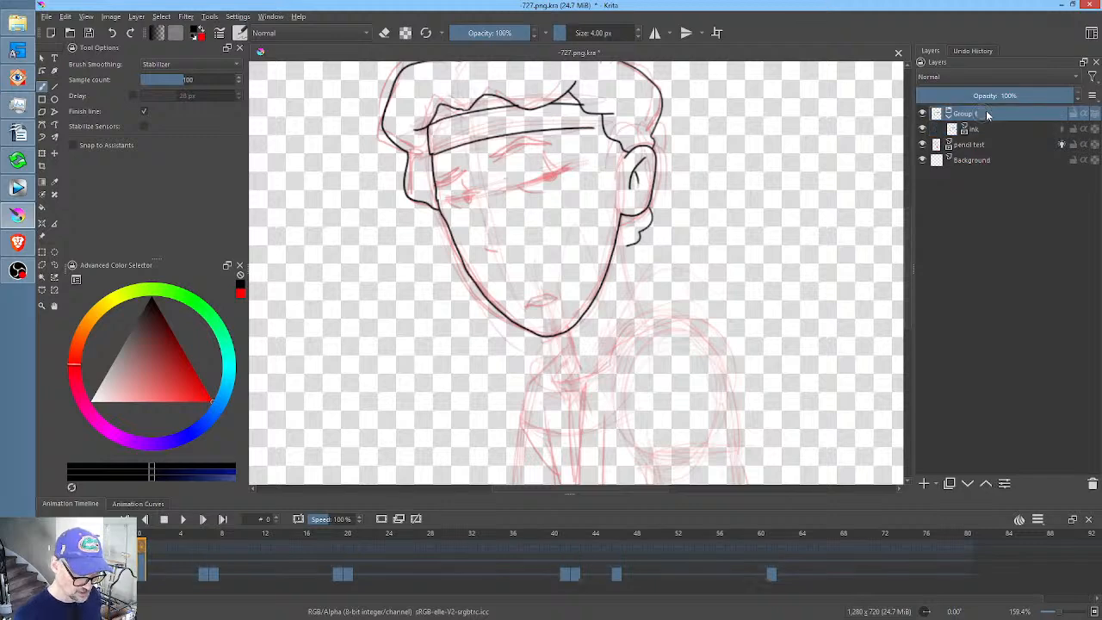
double_click(986, 114)
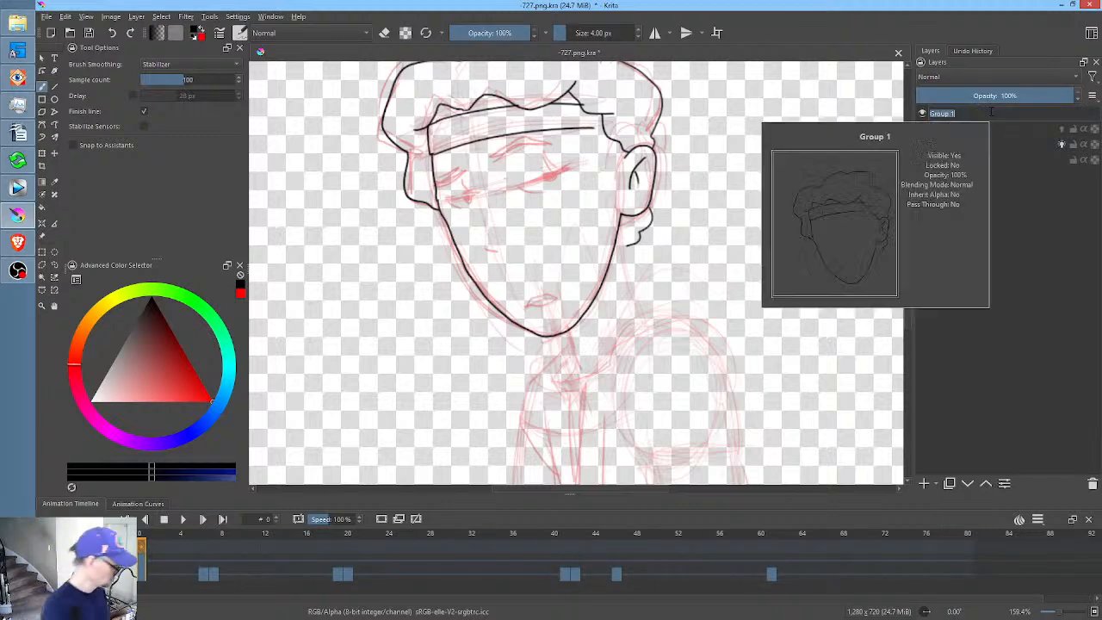
text(head)
key(Return)
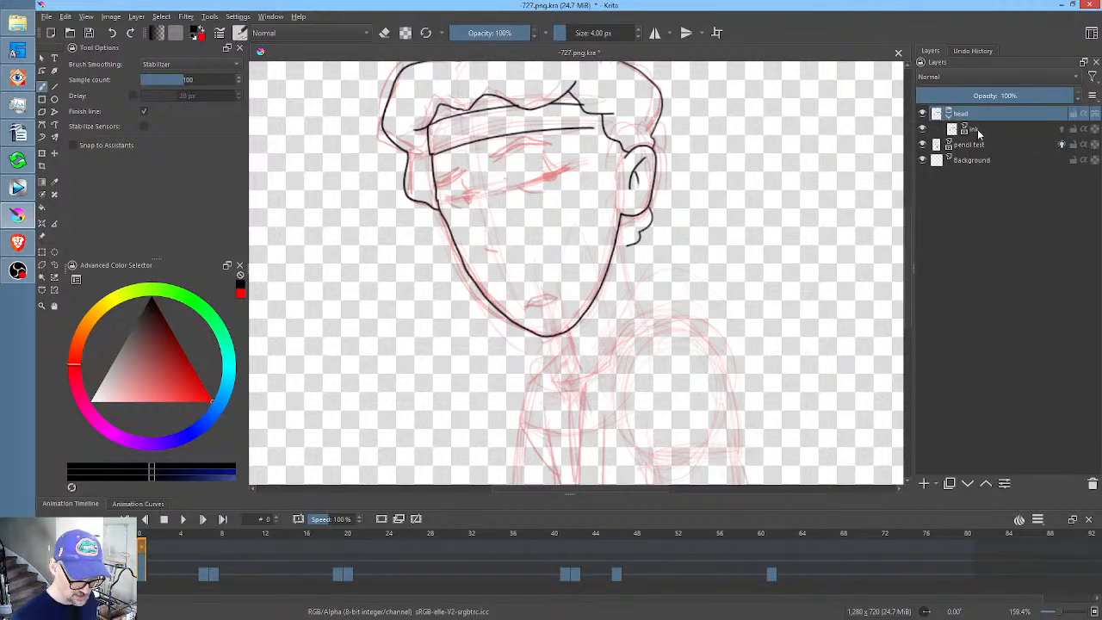
- Add a new paint layer, place it above the head group and name it "ink"
click(981, 130)
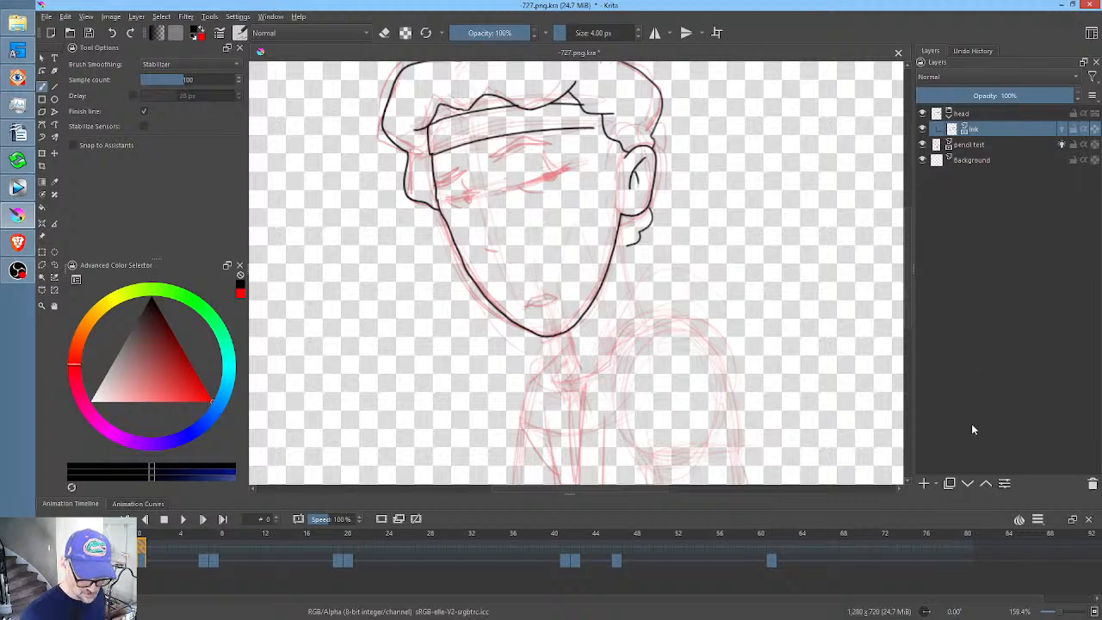
click(925, 485)
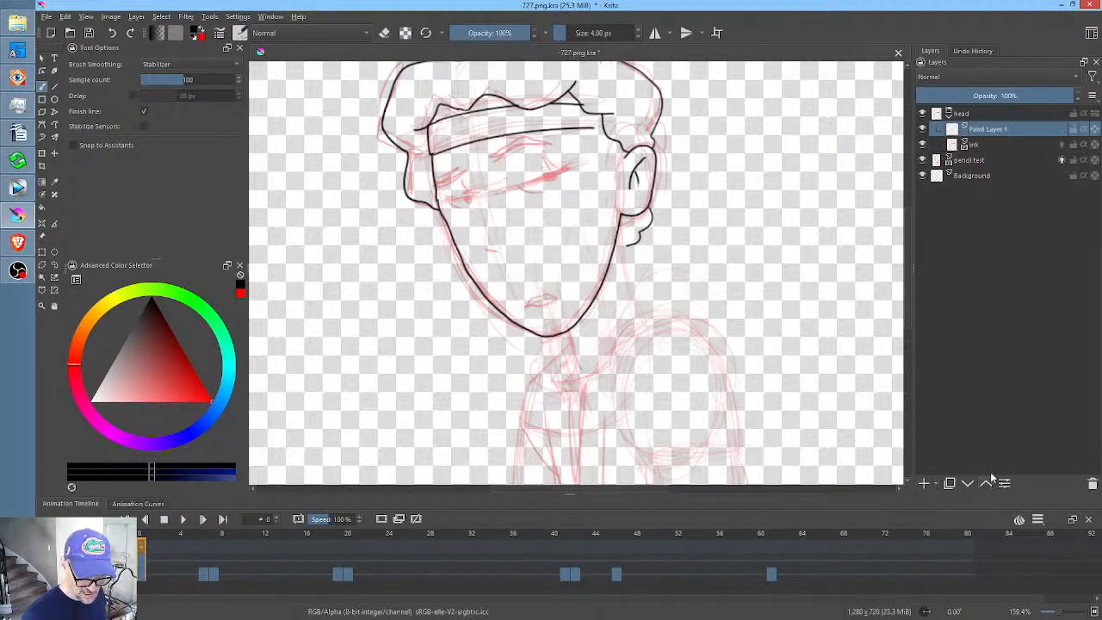
click(988, 482)
double_click(984, 114)
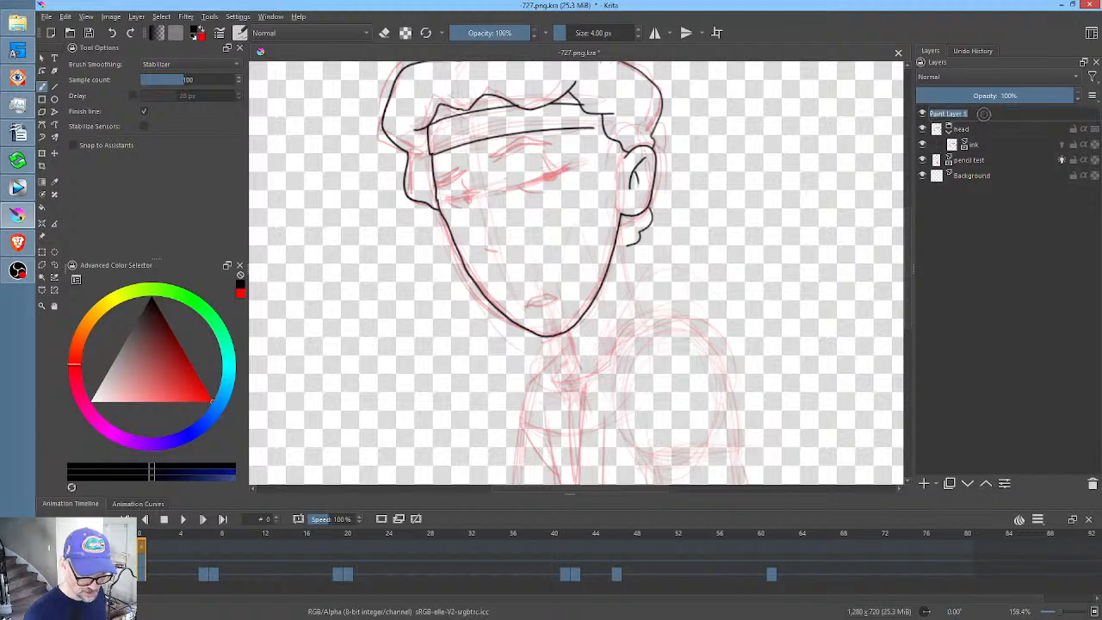
text(ink)
key(Return)
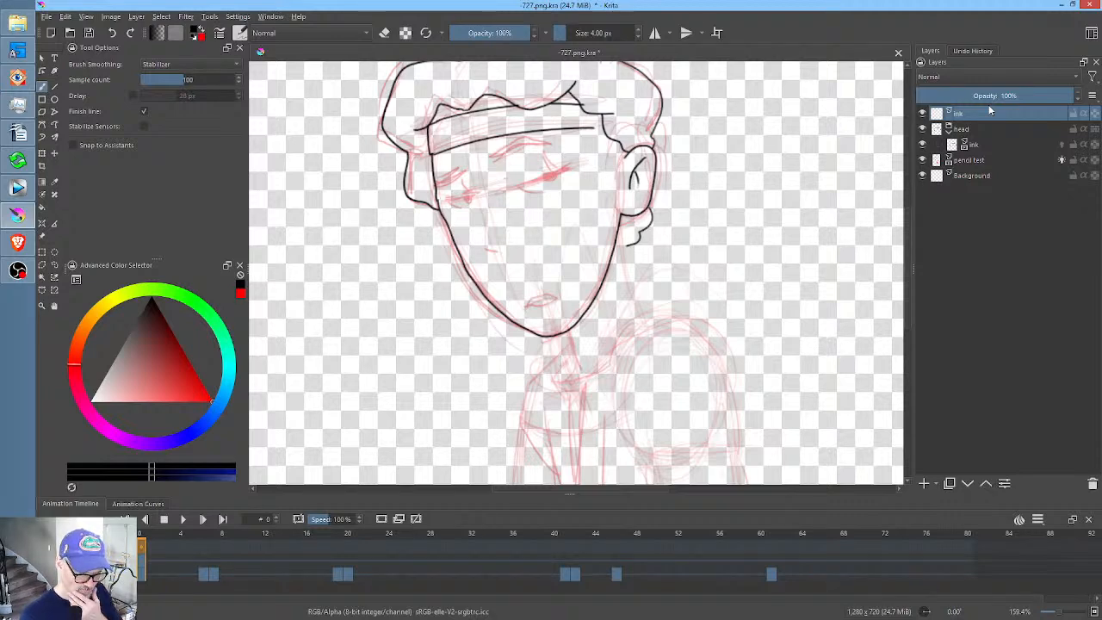
- Put the new ink layer into its own group and name the group "body"
key(ctrl+g)
click(984, 115)
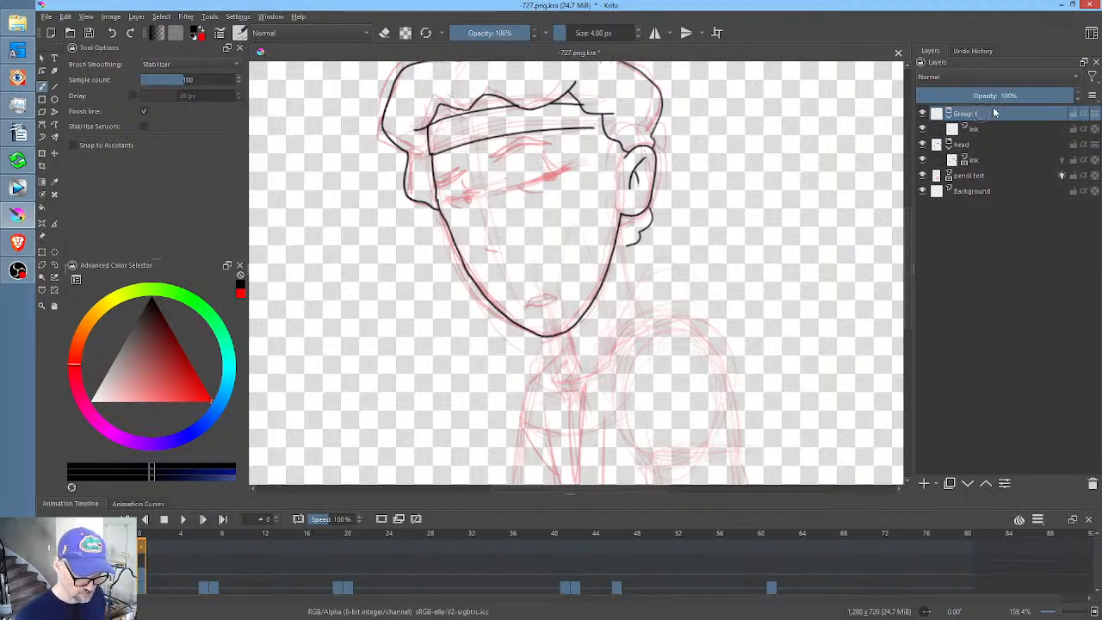
double_click(990, 112)
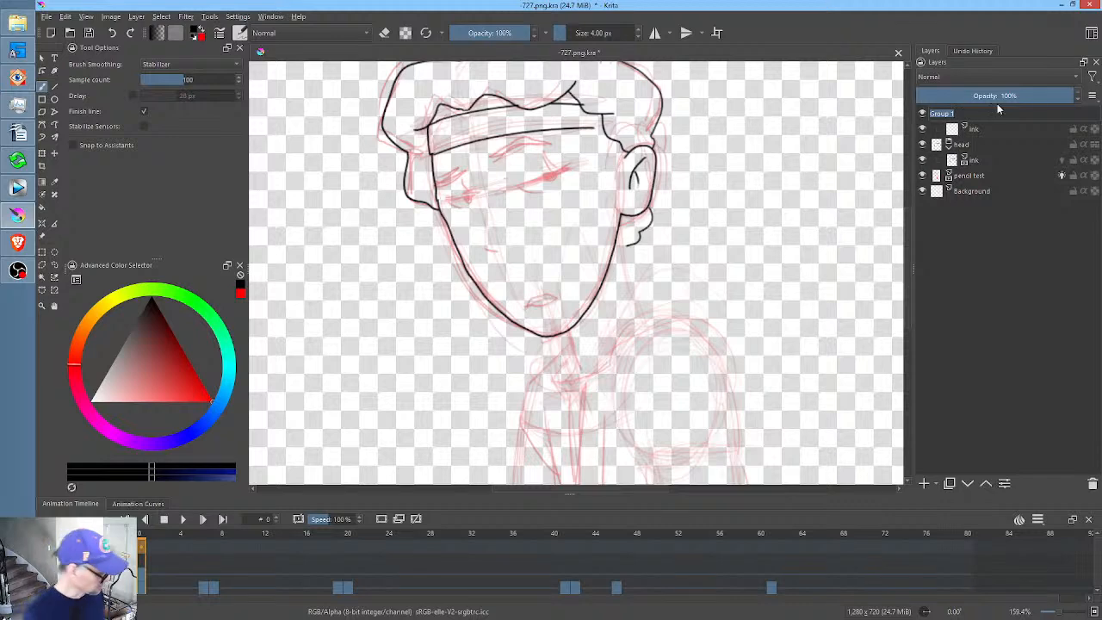
text(body)
key(Return)
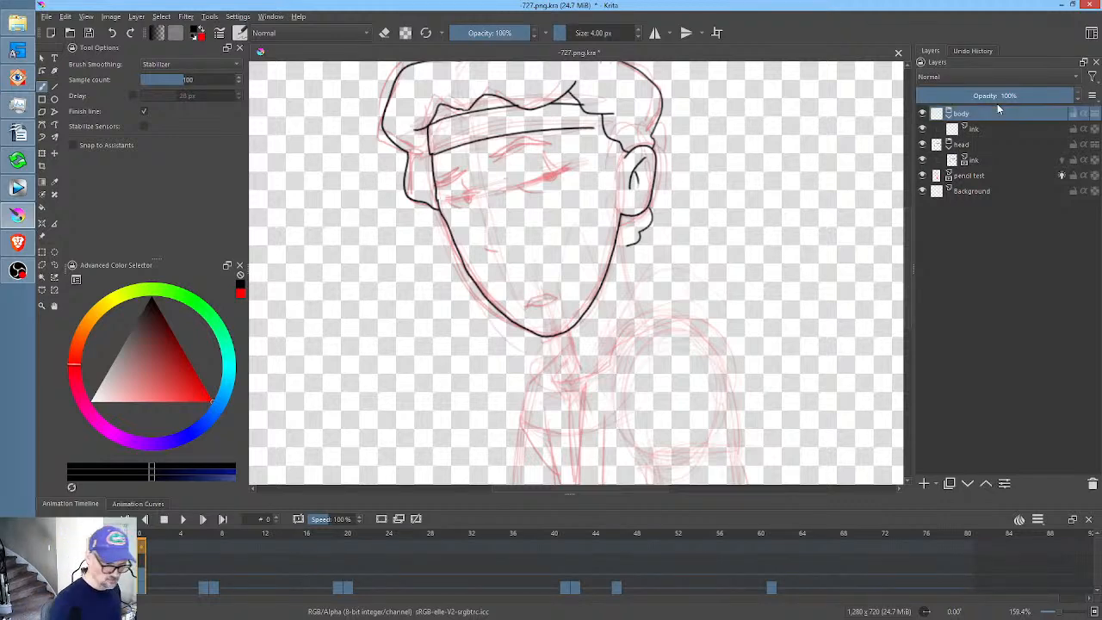
- On the body group's ink layer, ink both neck lines and join them with a closed curve overlapping the face
middle_click(768, 302)
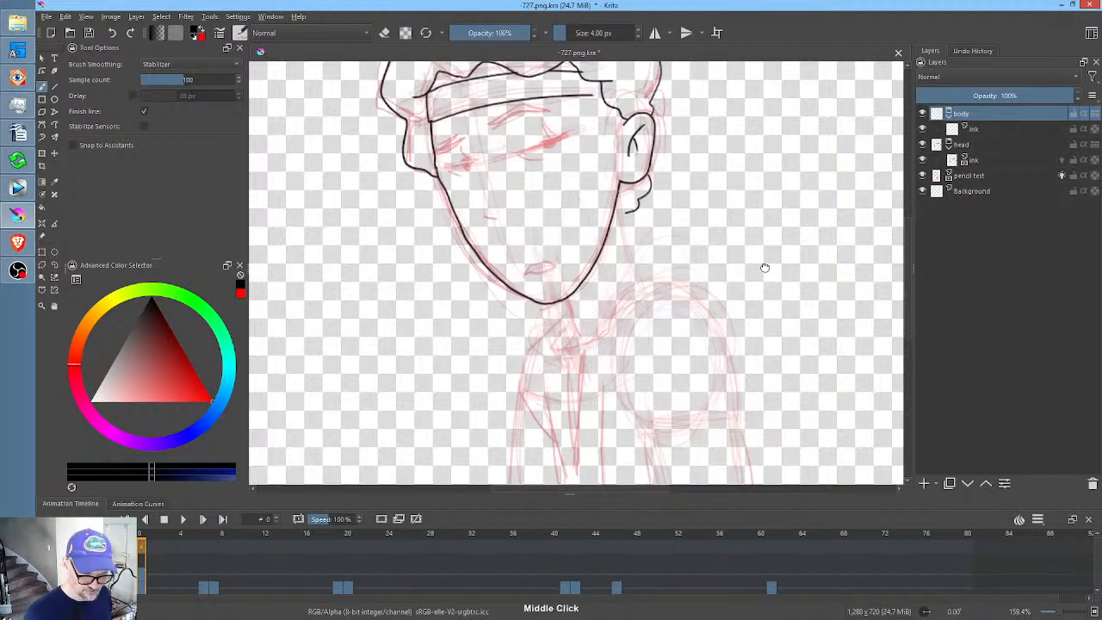
click(969, 129)
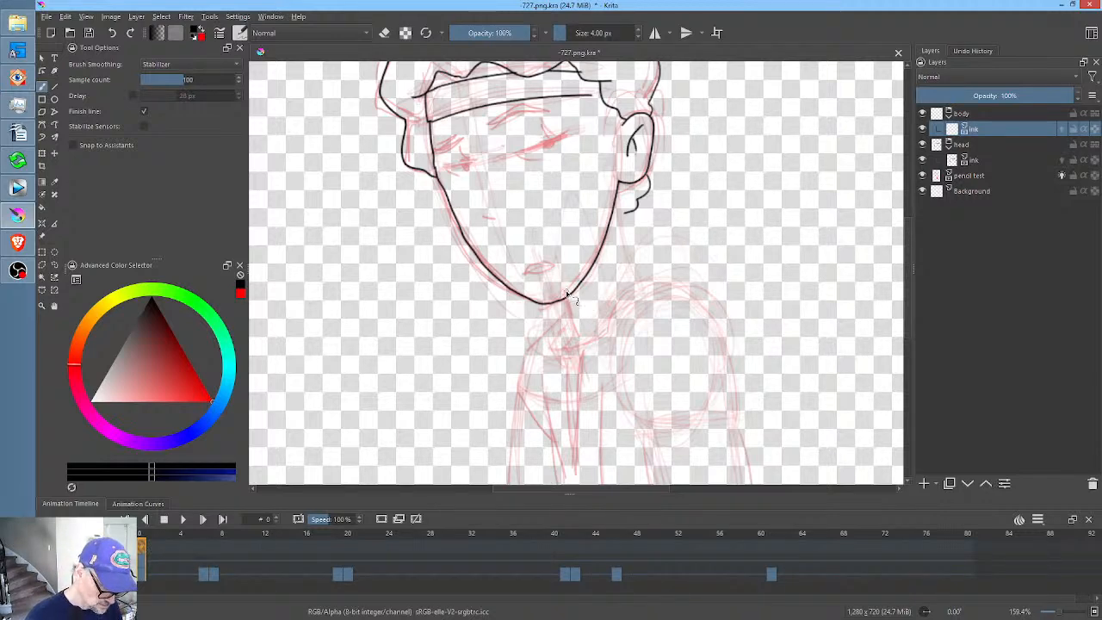
drag(562, 276, 571, 346)
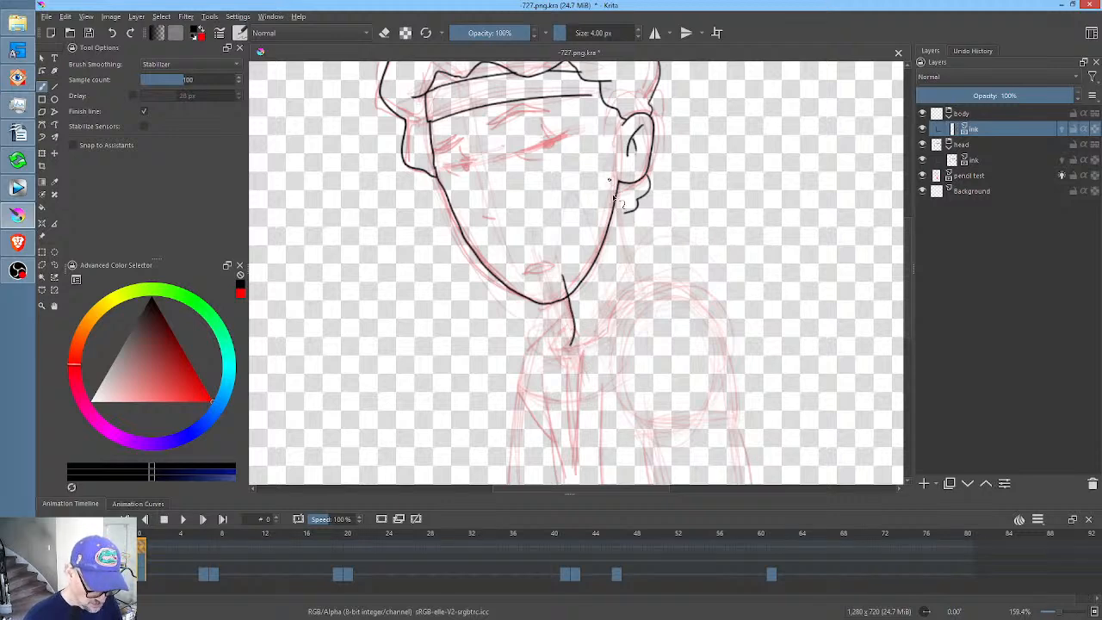
mouse_move(609, 180)
mouse_down()
mouse_move(636, 273)
mouse_move(654, 283)
mouse_up()
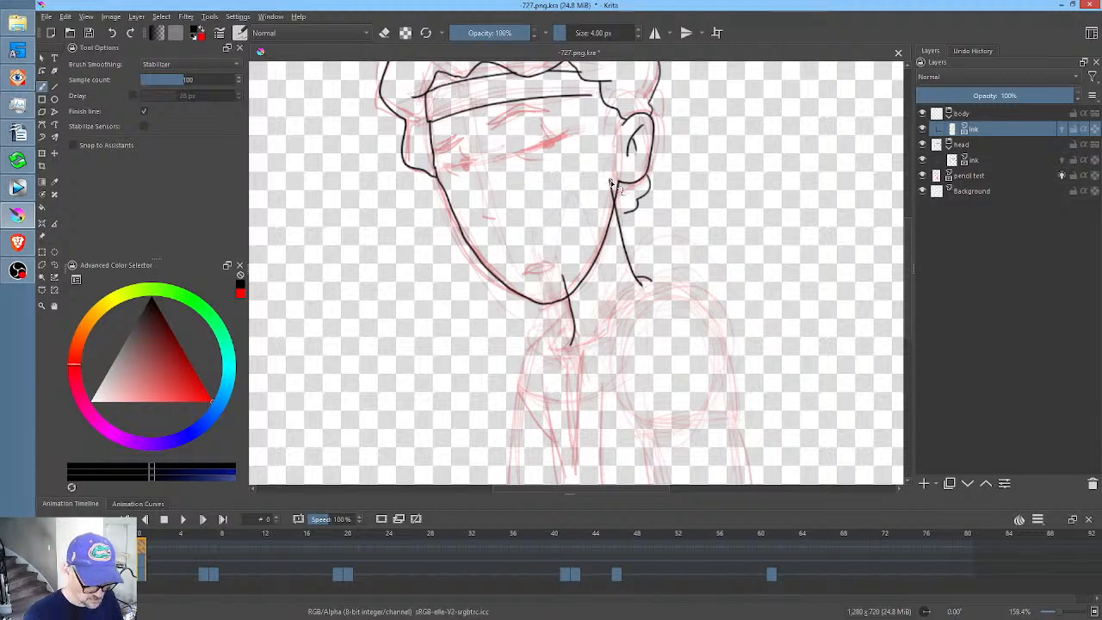
mouse_move(609, 182)
mouse_down()
mouse_move(563, 197)
mouse_move(564, 270)
mouse_up()
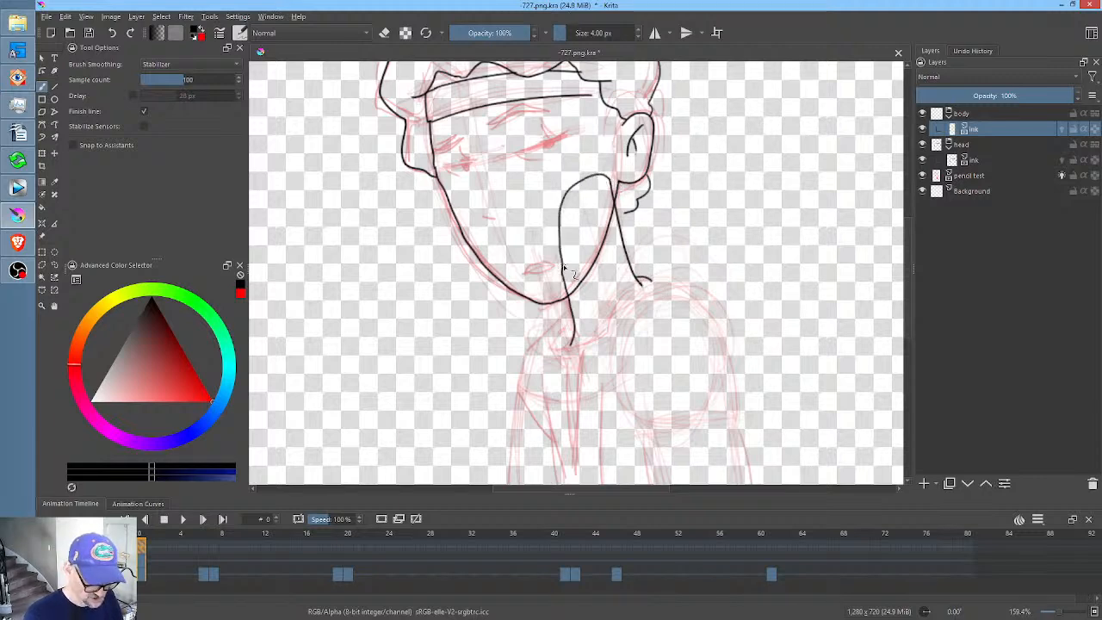
- Ink the shirt collar around the neck, the narrow front opening below it and the short line onto the shoulder
mouse_move(573, 327)
mouse_down()
mouse_move(555, 352)
mouse_move(570, 354)
mouse_move(583, 476)
mouse_move(580, 353)
mouse_move(608, 329)
mouse_up()
drag(652, 287, 642, 287)
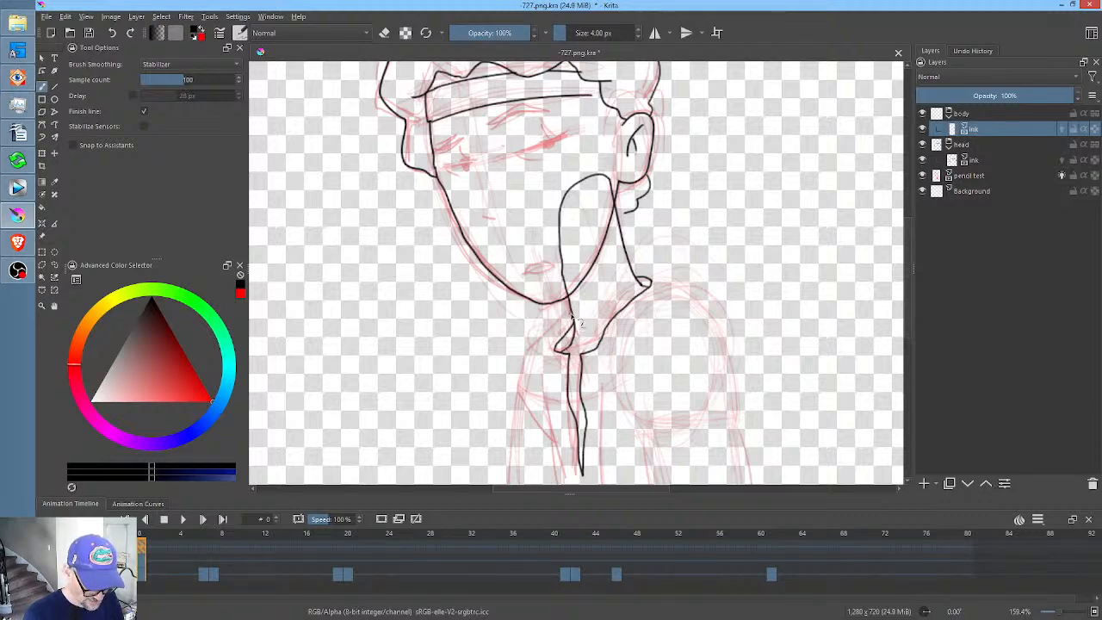
mouse_move(572, 316)
mouse_down()
mouse_move(529, 356)
mouse_move(551, 394)
mouse_up()
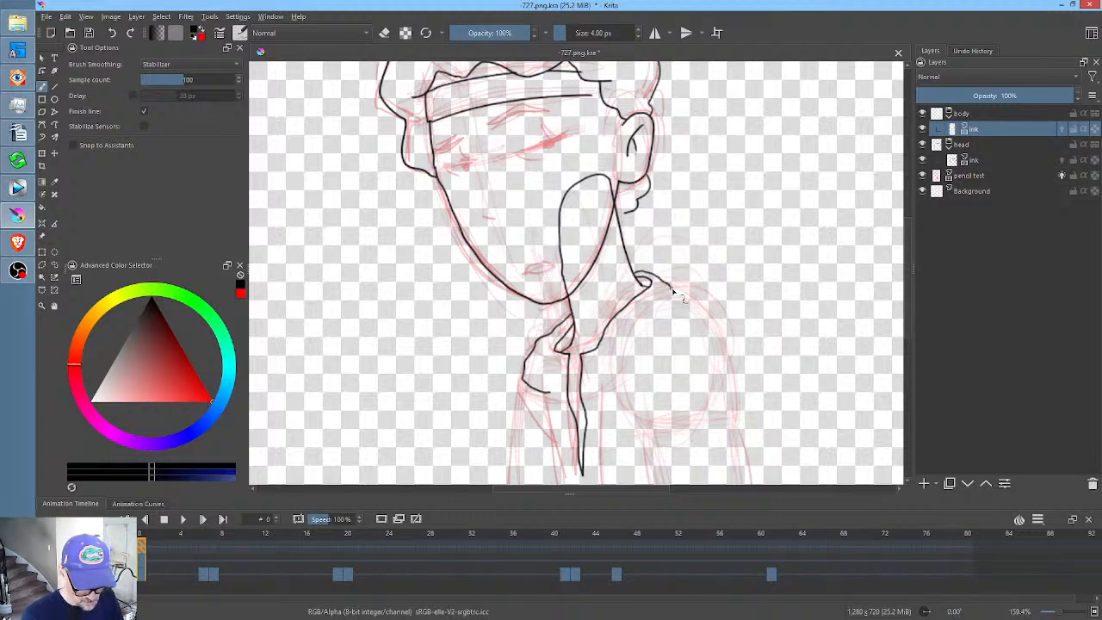
- Ink the rounded shoulder and upper-arm outline, erasing and redrawing the lower part of its outer edge
drag(746, 315, 742, 245)
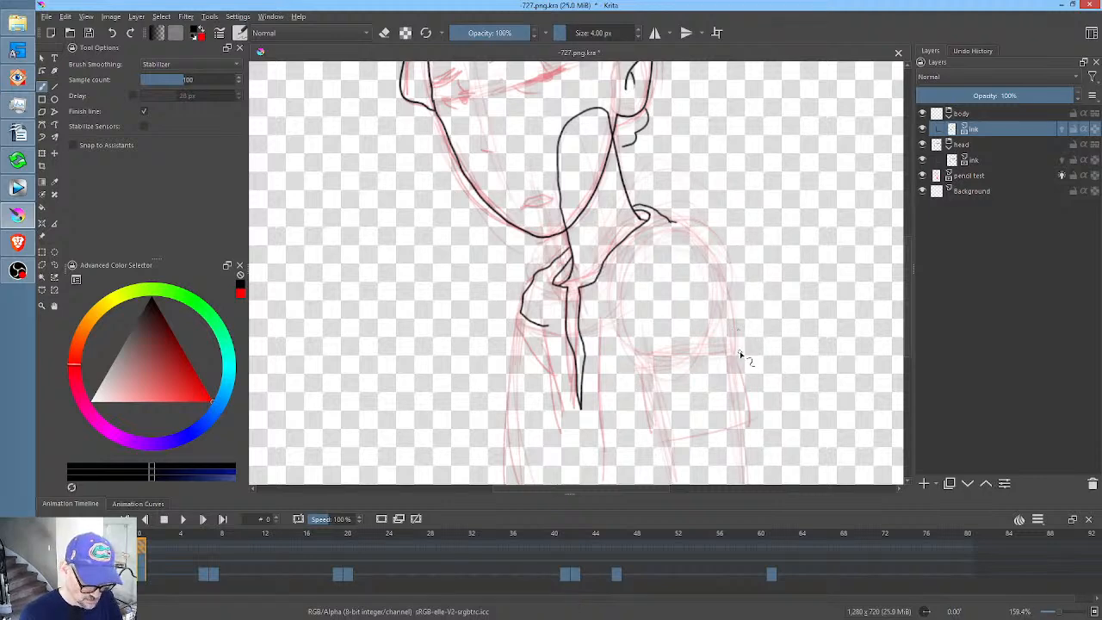
mouse_move(737, 347)
mouse_down()
mouse_move(728, 283)
mouse_move(703, 245)
mouse_move(678, 236)
mouse_move(638, 248)
mouse_move(629, 295)
mouse_move(665, 371)
mouse_up()
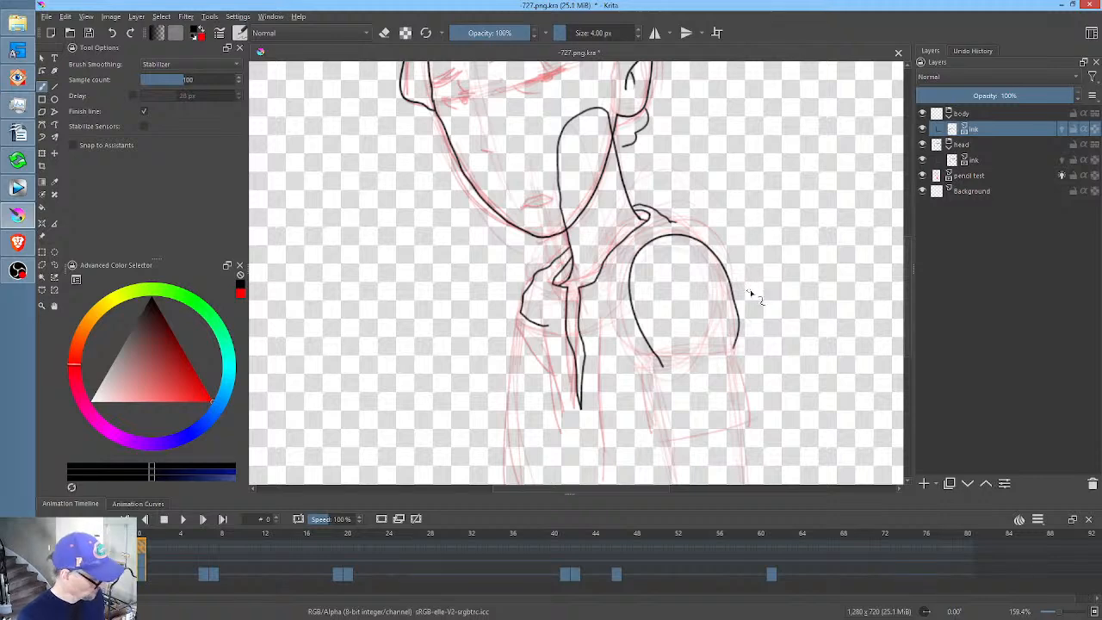
key(slash)
drag(744, 295, 732, 369)
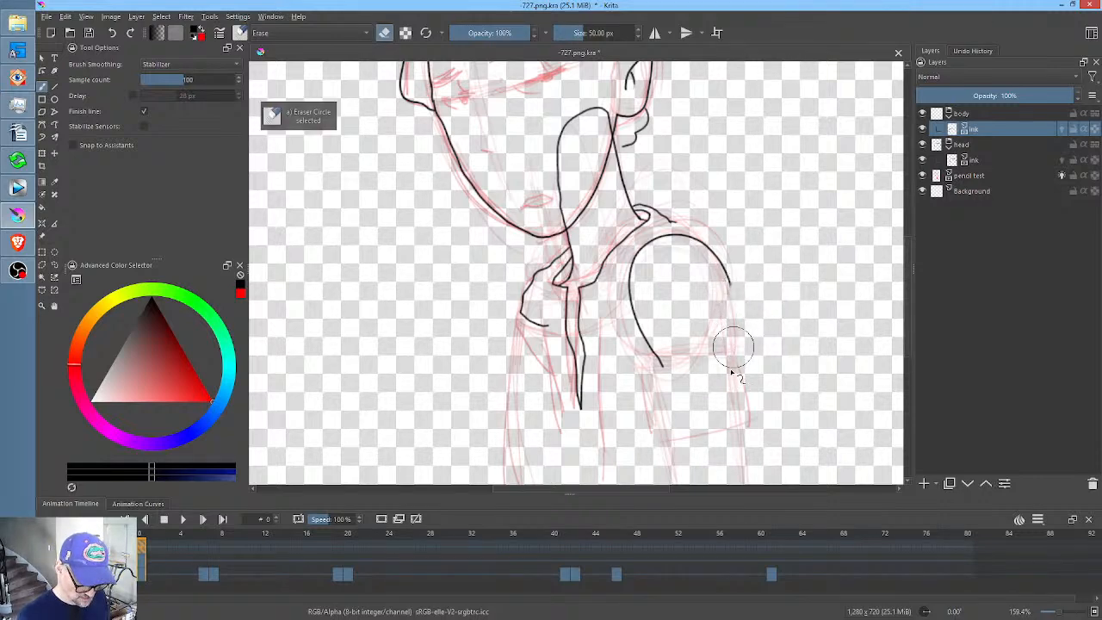
key(slash)
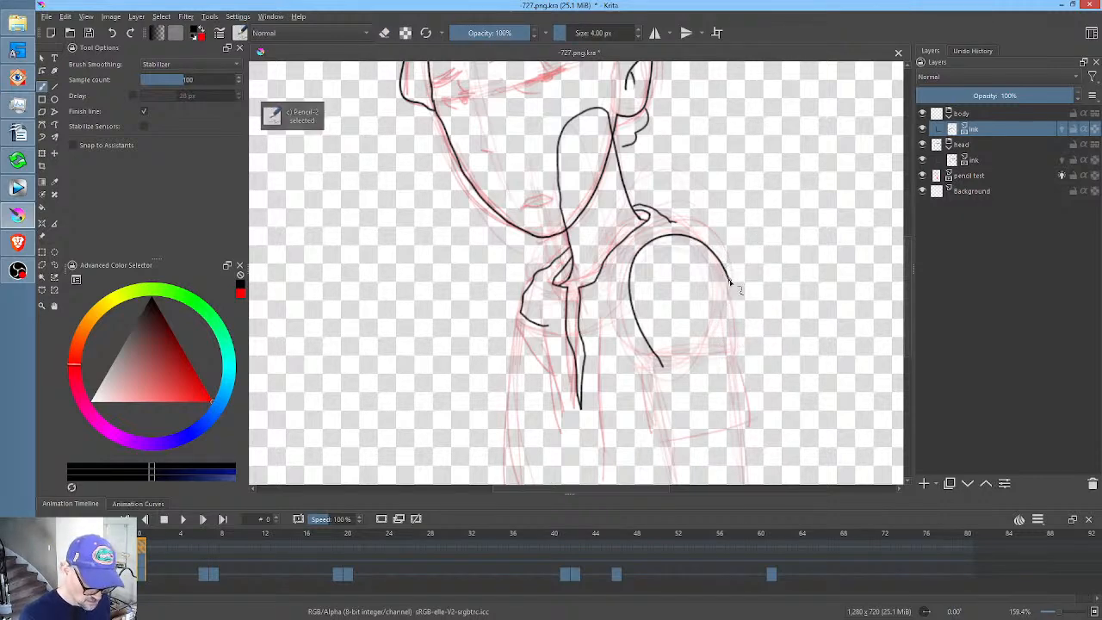
drag(736, 330, 736, 348)
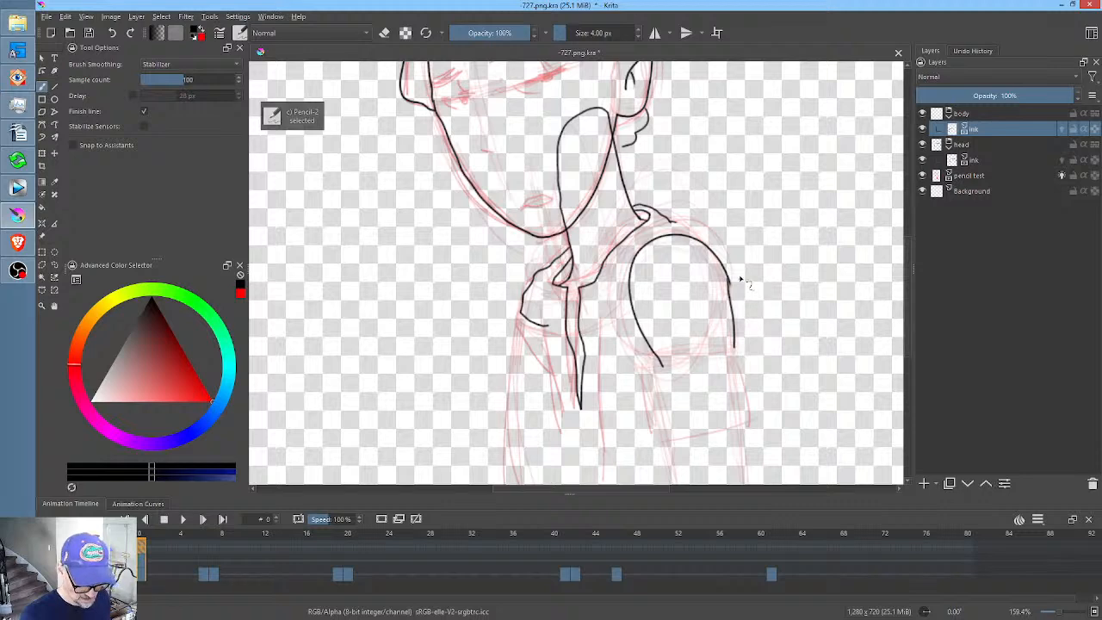
- Erase and redraw the kink in the upper arm's outer edge, and close the arm outline with a line across its lower end
key(slash)
mouse_move(738, 284)
mouse_down()
mouse_move(732, 297)
mouse_move(725, 269)
mouse_up()
key(slash)
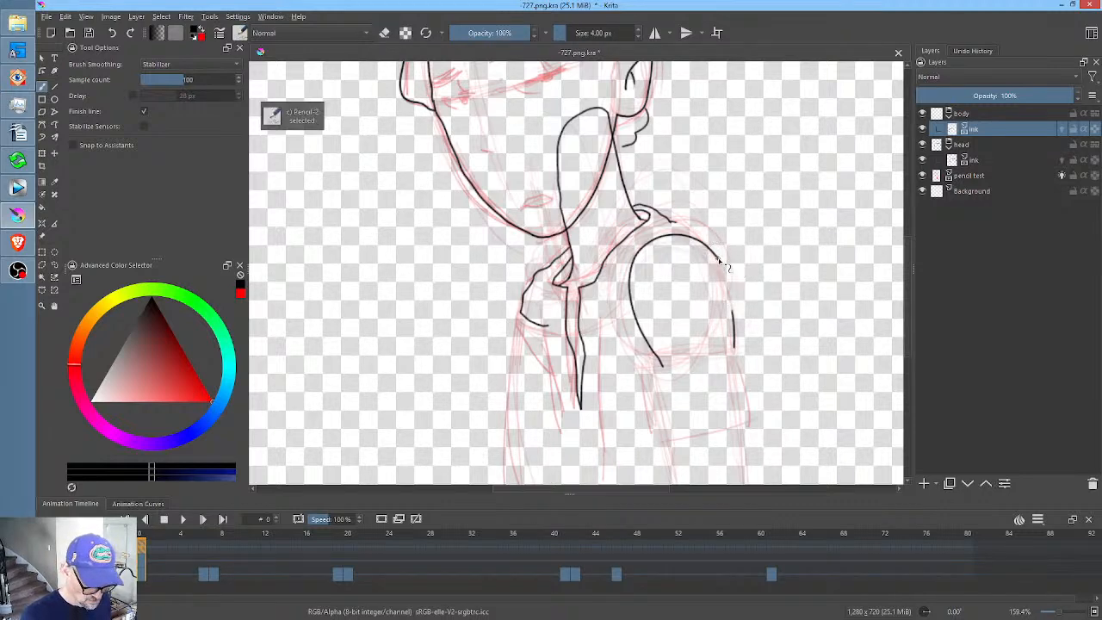
drag(728, 278, 738, 312)
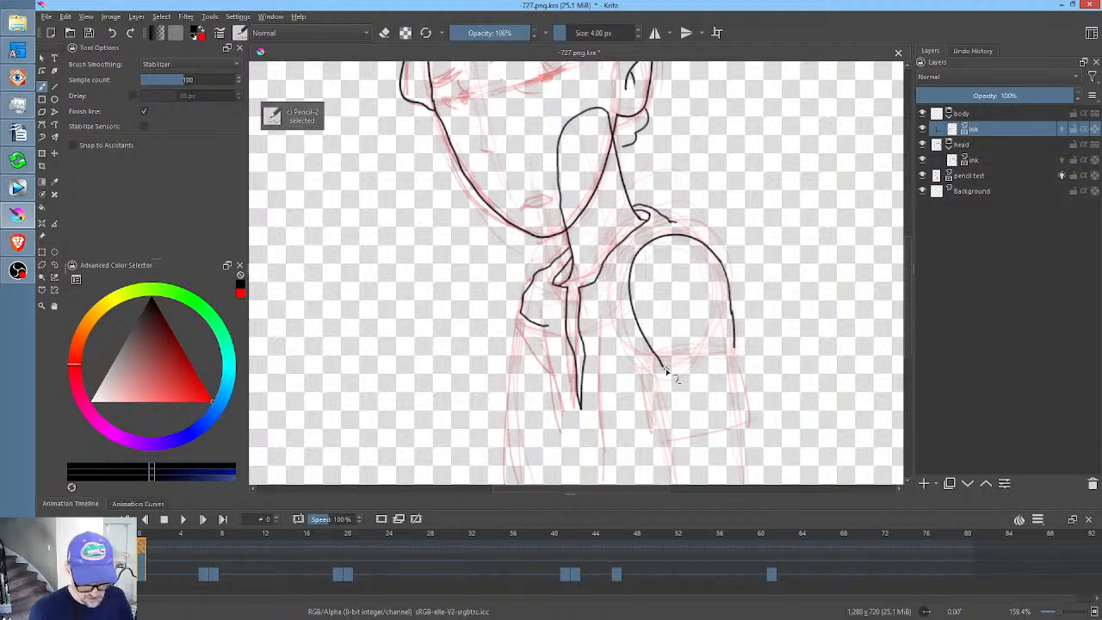
drag(662, 367, 734, 357)
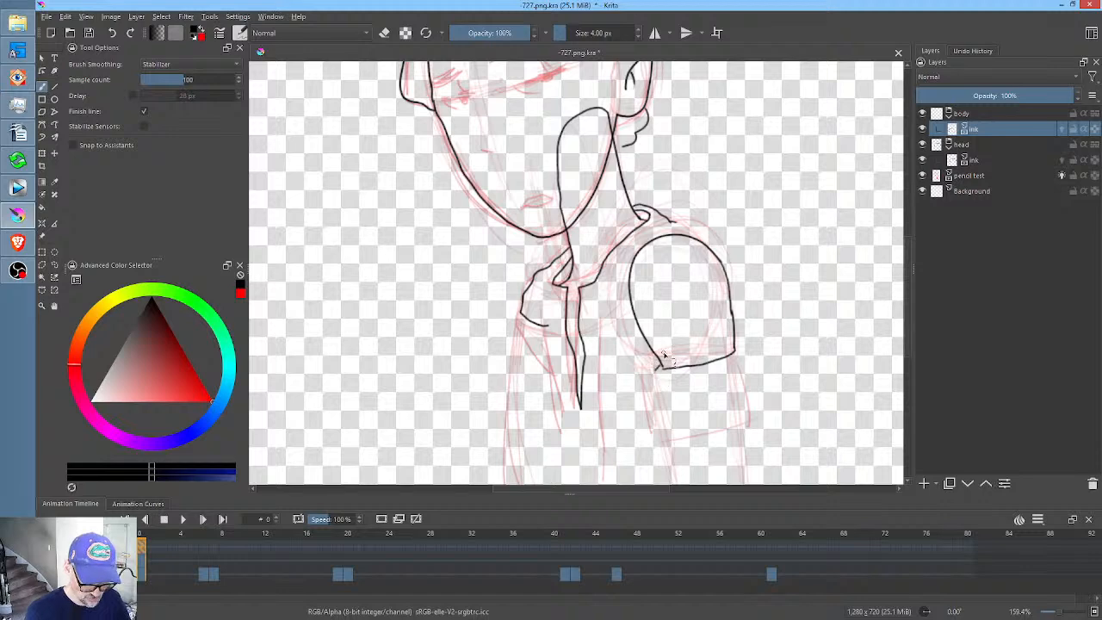
- Ink the sleeve cuff below the upper arm and both forearm lines down to the canvas edge
drag(740, 351, 773, 229)
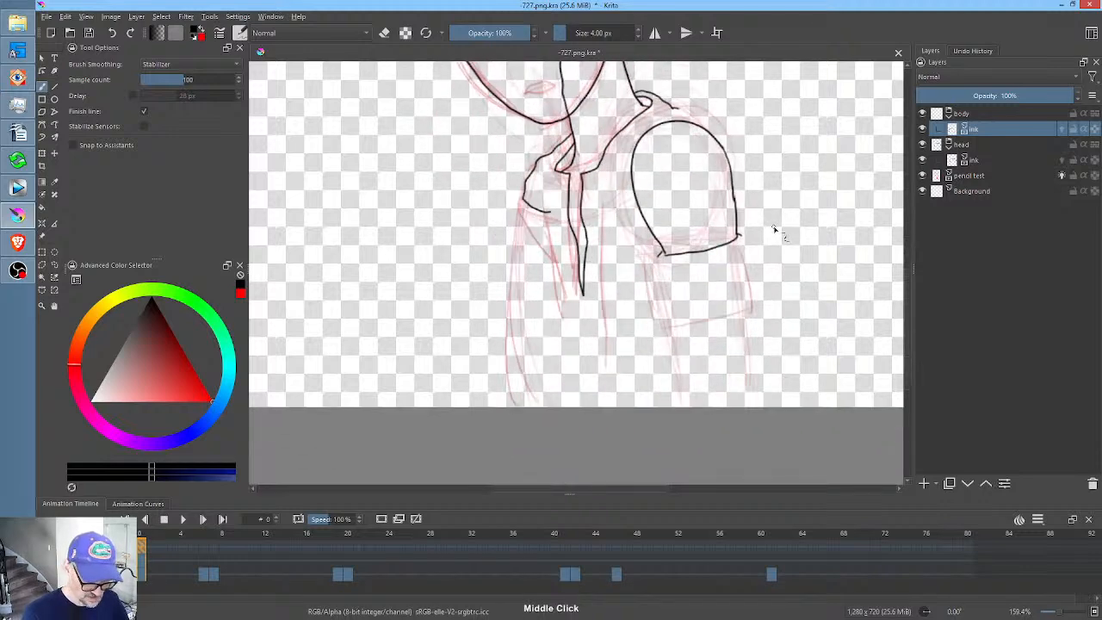
mouse_move(659, 255)
mouse_down()
mouse_move(689, 337)
mouse_move(724, 332)
mouse_move(755, 310)
mouse_up()
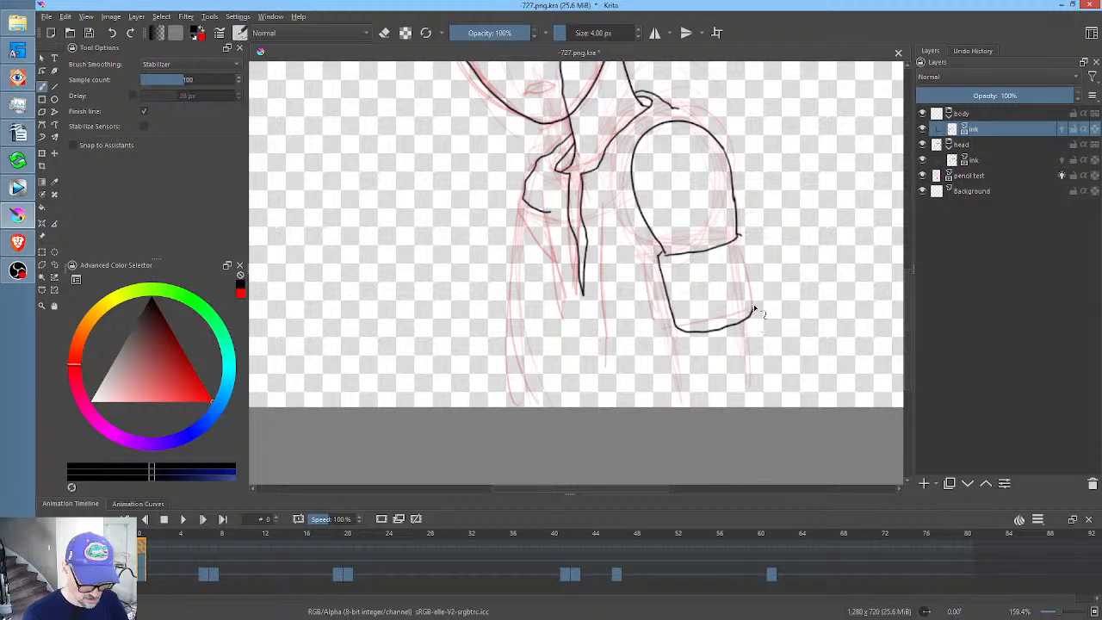
mouse_move(742, 238)
mouse_down()
mouse_move(755, 303)
mouse_move(779, 236)
mouse_up()
drag(676, 248, 699, 318)
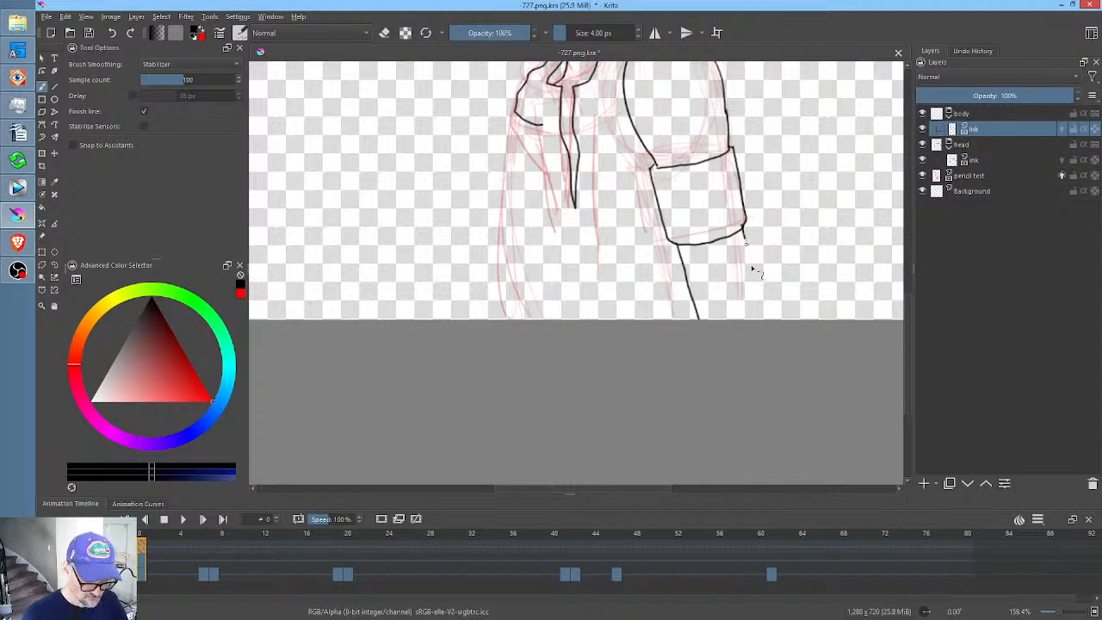
drag(745, 227, 764, 320)
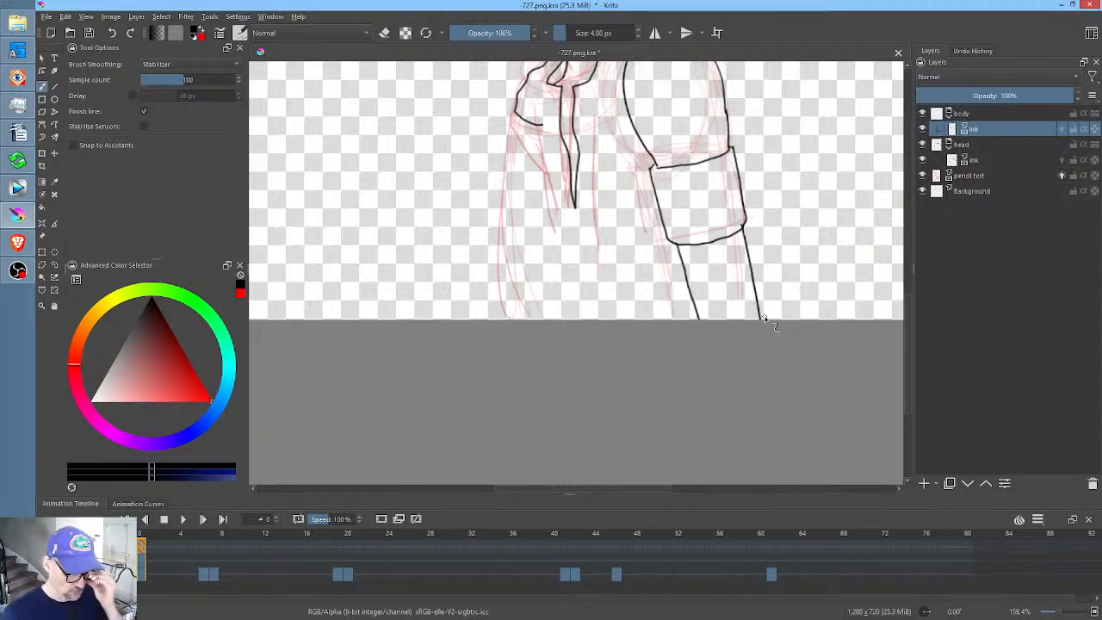
- Ink the shirt's armhole edge around the shoulder and the start of the torso line beneath it
middle_click(764, 320)
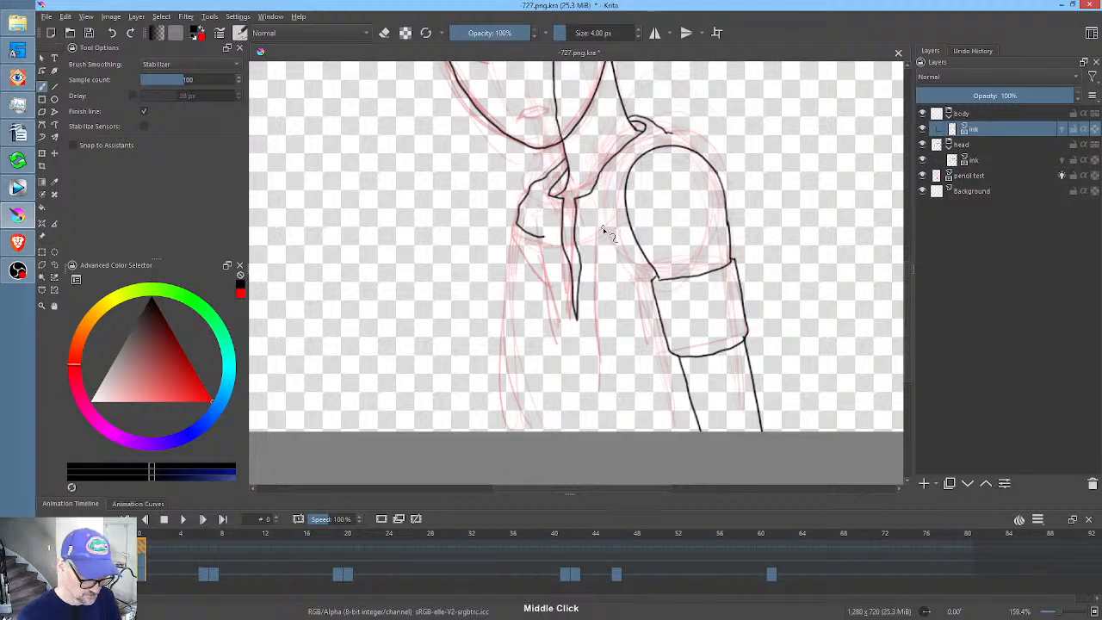
mouse_move(600, 229)
mouse_down()
mouse_move(621, 214)
mouse_move(628, 168)
mouse_move(644, 153)
mouse_move(690, 143)
mouse_move(728, 178)
mouse_up()
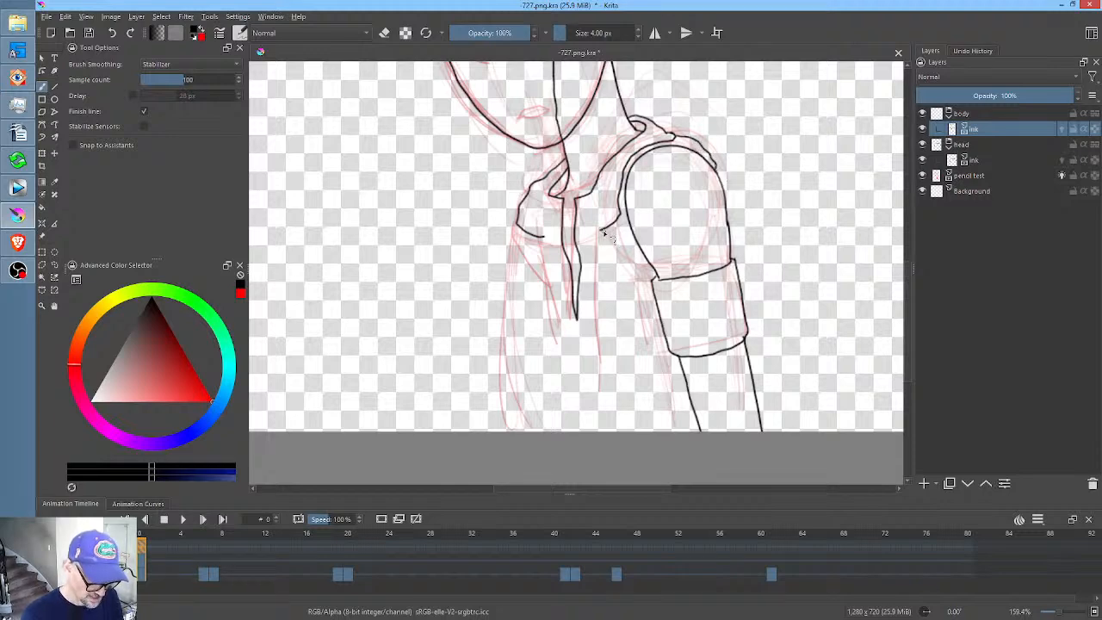
drag(605, 247, 602, 306)
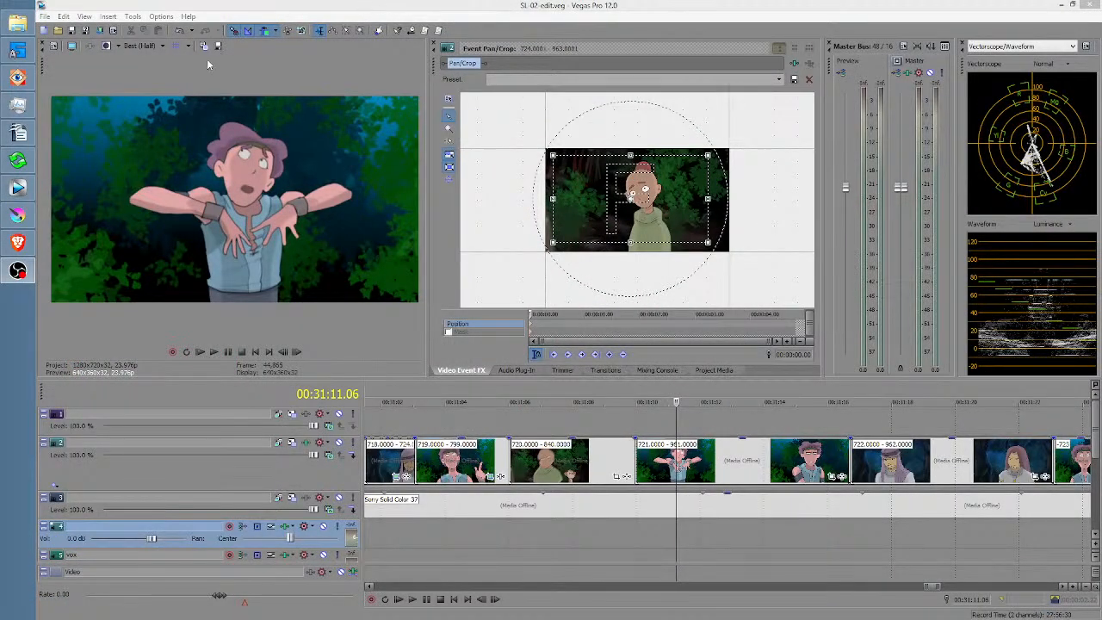
- Switch back from Vegas Pro to the Krita drawing and erase the collar's lower end on the far side
key(alt+Tab)
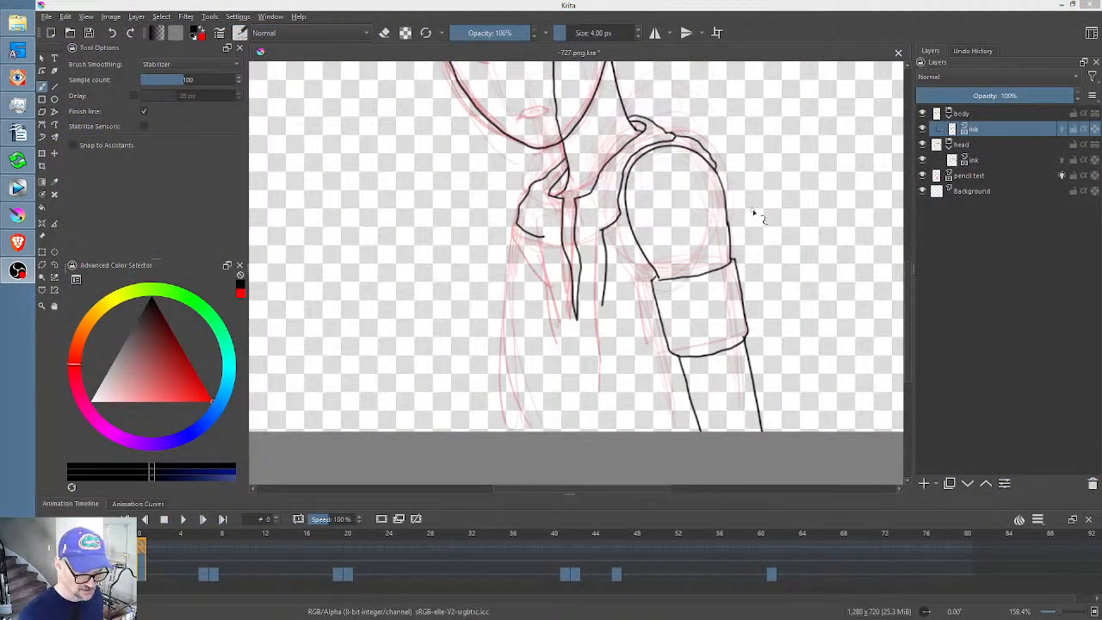
mouse_move(753, 213)
mouse_down()
mouse_move(733, 266)
mouse_move(721, 249)
mouse_up()
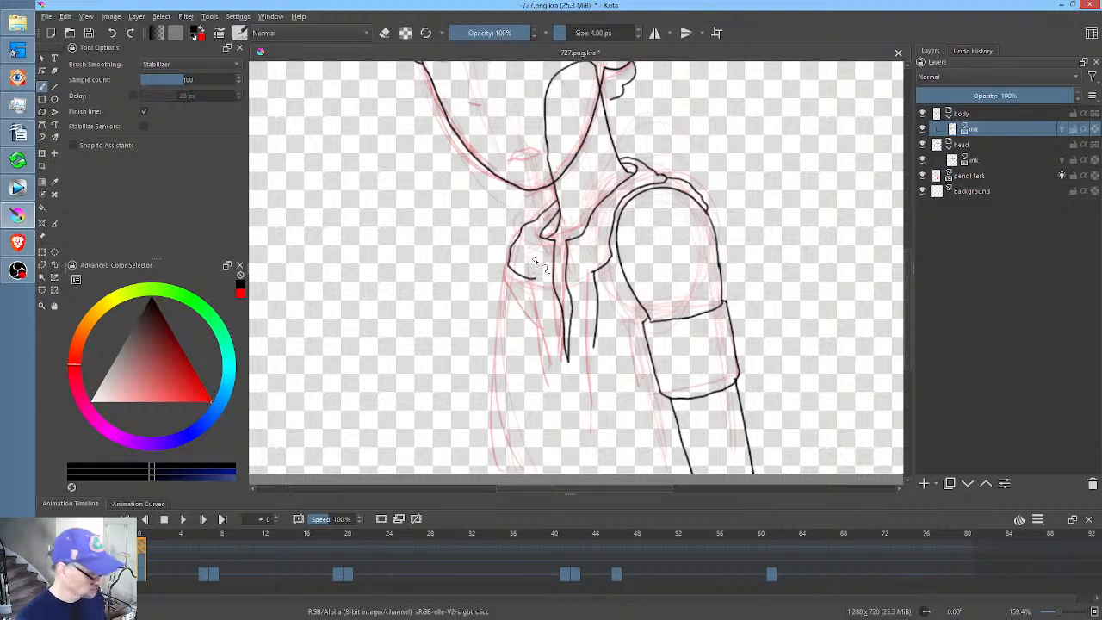
key(slash)
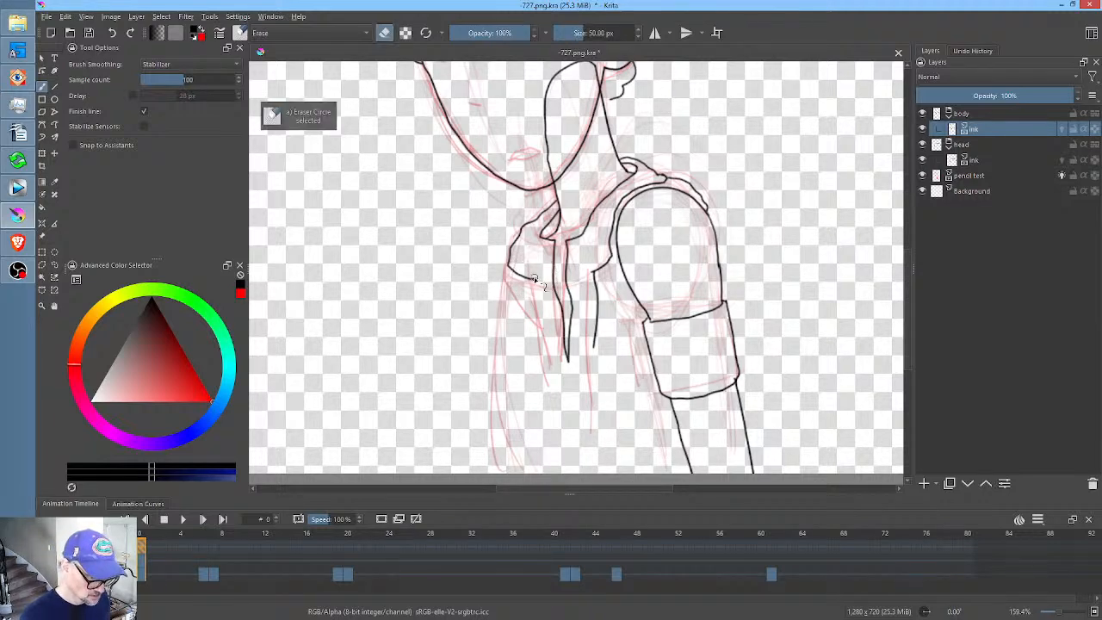
mouse_move(534, 276)
mouse_down()
mouse_move(508, 261)
mouse_move(526, 260)
mouse_up()
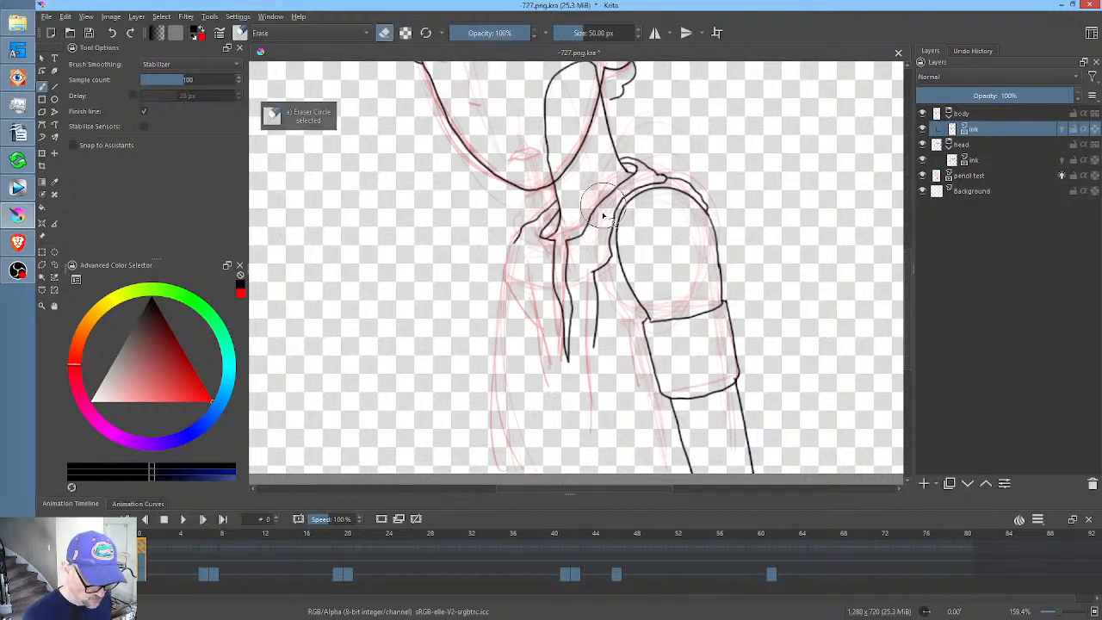
- Redraw the collar's far tip and ink the shirt's long vertical torso lines and far outer edge down to the canvas edge
key(slash)
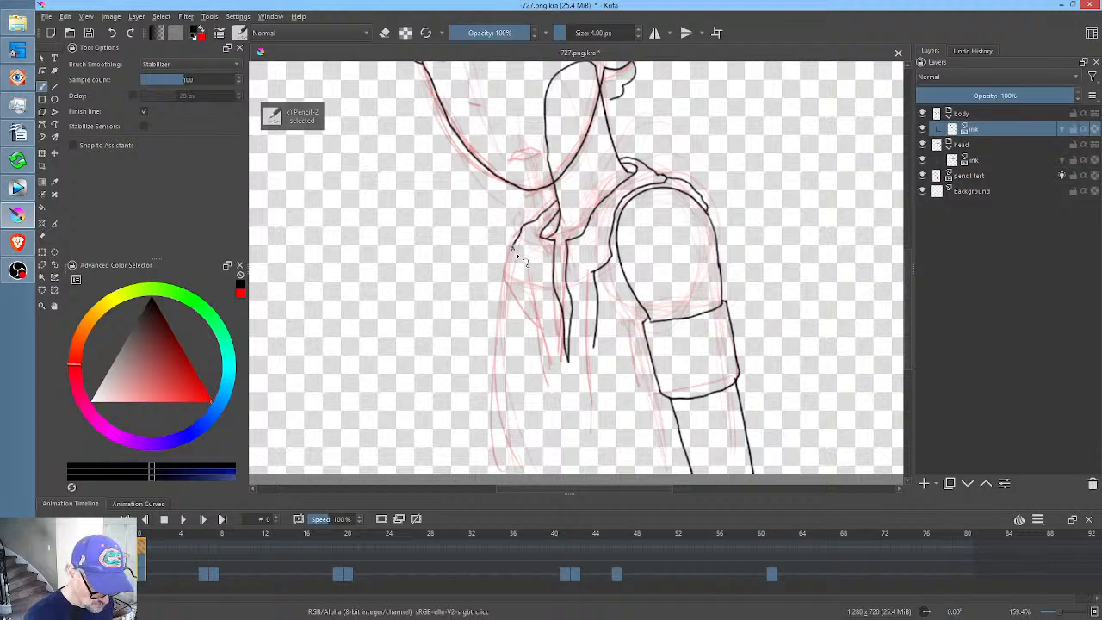
mouse_move(517, 256)
mouse_down()
mouse_move(533, 269)
mouse_move(555, 420)
mouse_move(546, 340)
mouse_up()
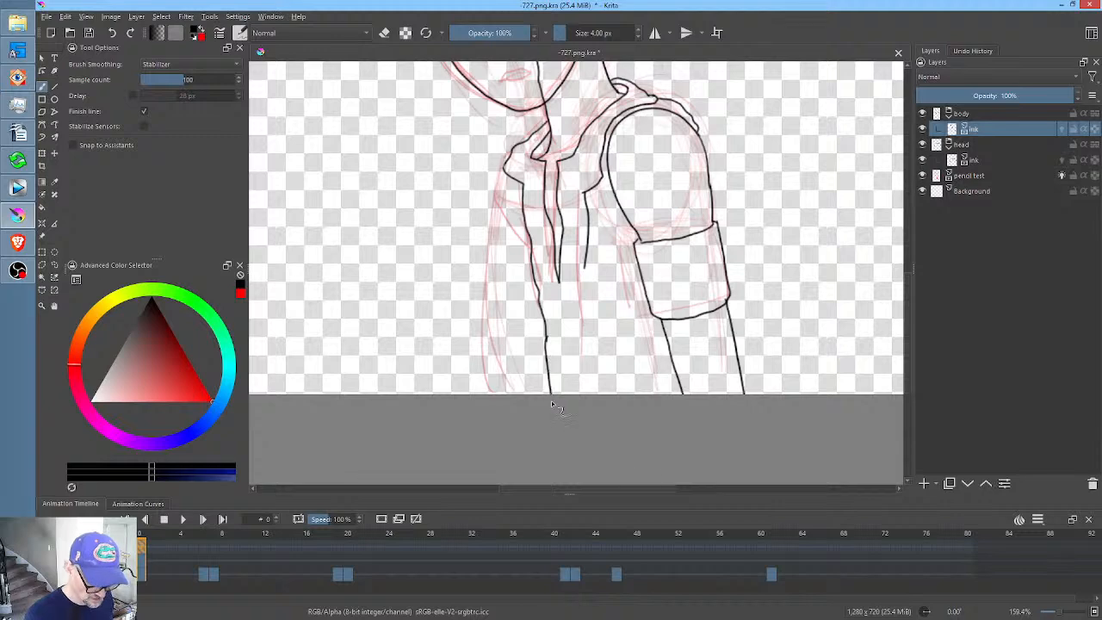
drag(586, 284, 597, 421)
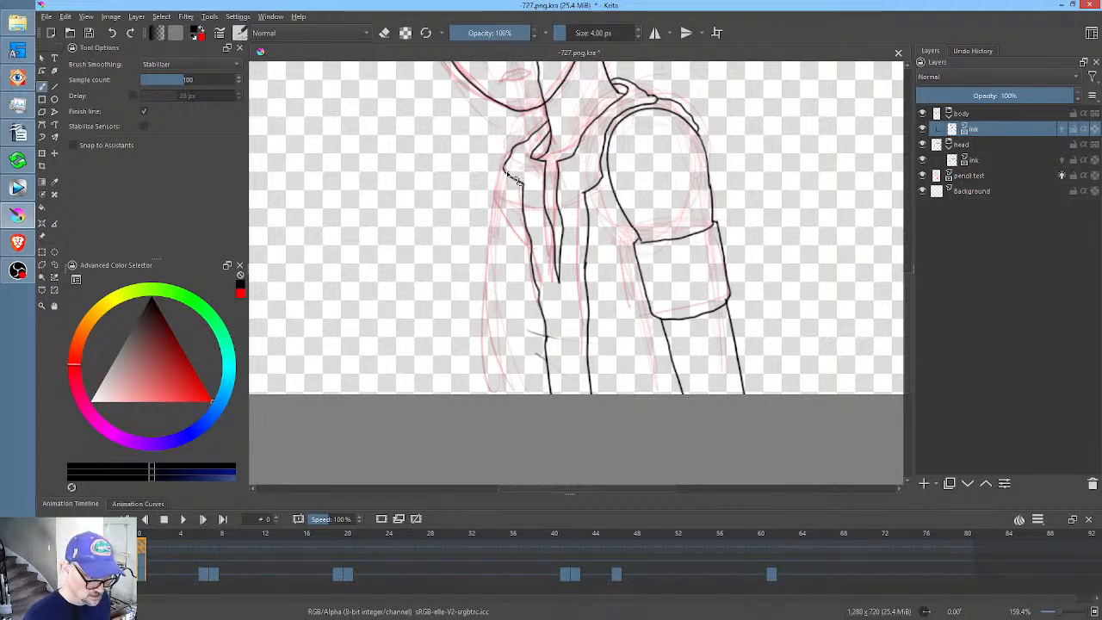
mouse_move(505, 186)
mouse_down()
mouse_move(495, 252)
mouse_move(528, 443)
mouse_up()
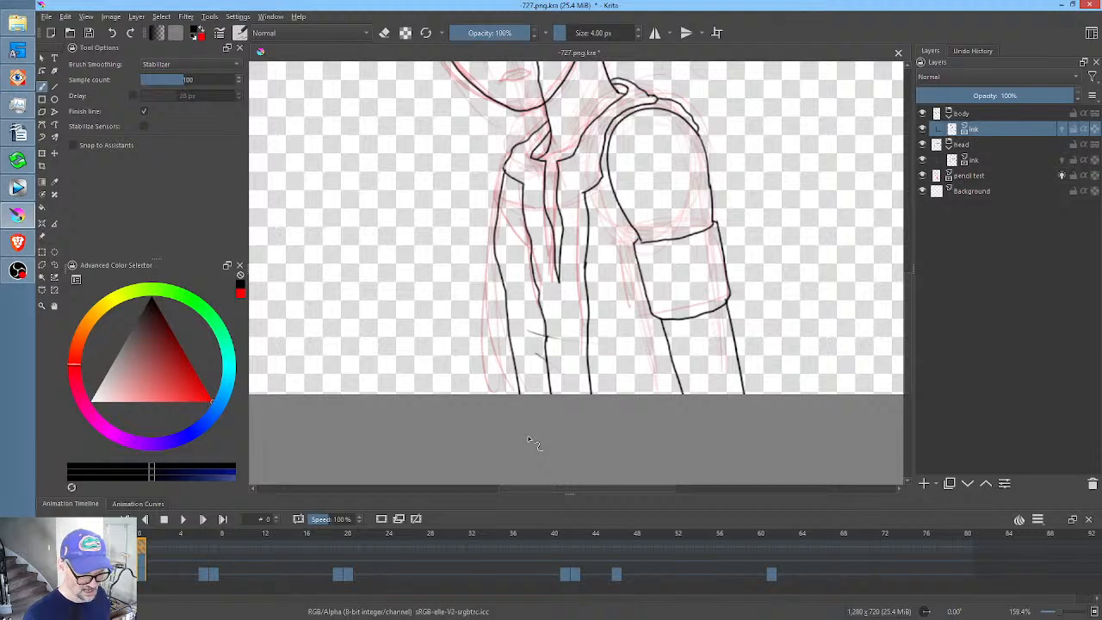
- Ink the far arm's sleeve cuff and forearm edge beside the torso down to the canvas edge
key(minus)
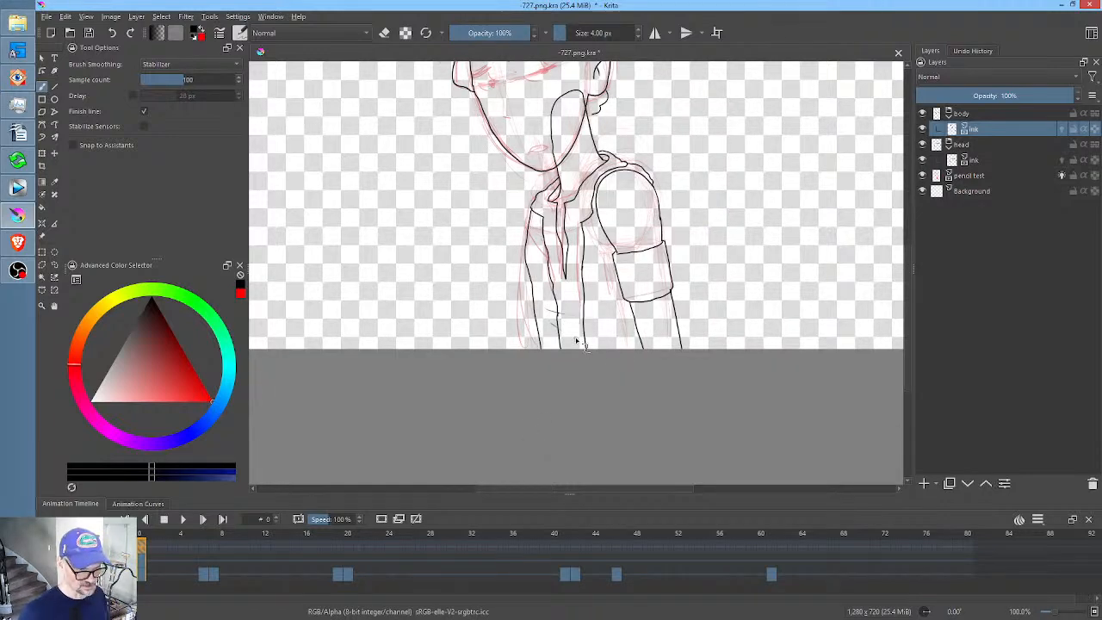
key(minus)
scroll(615, 216, down, 1)
drag(616, 216, 592, 248)
scroll(593, 247, up, 2)
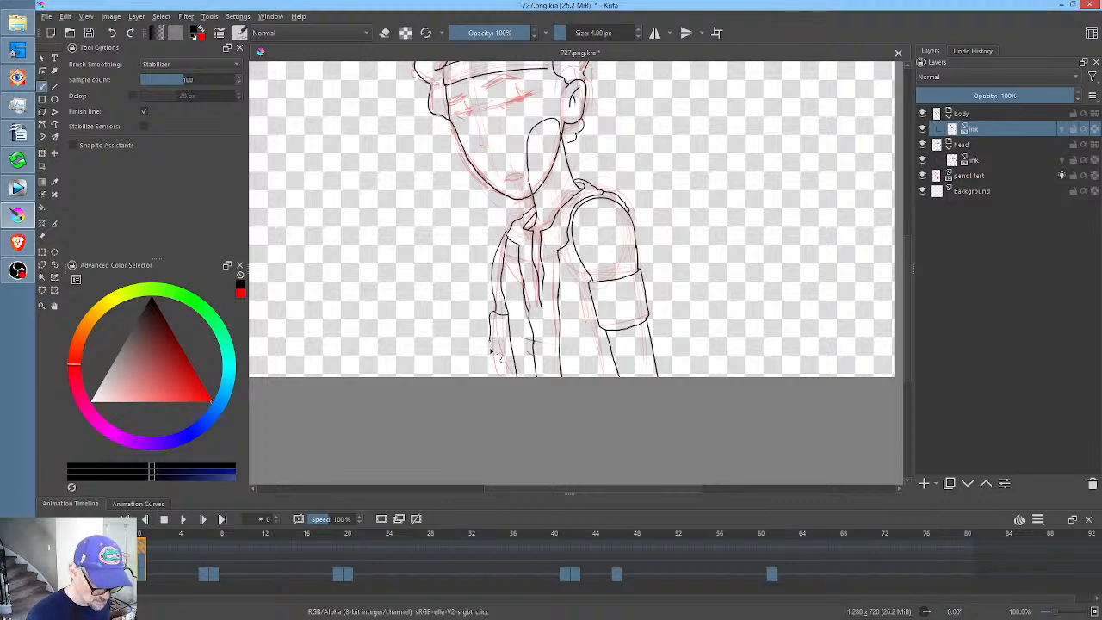
mouse_move(489, 354)
mouse_down()
mouse_move(515, 366)
mouse_move(490, 358)
mouse_move(492, 392)
mouse_up()
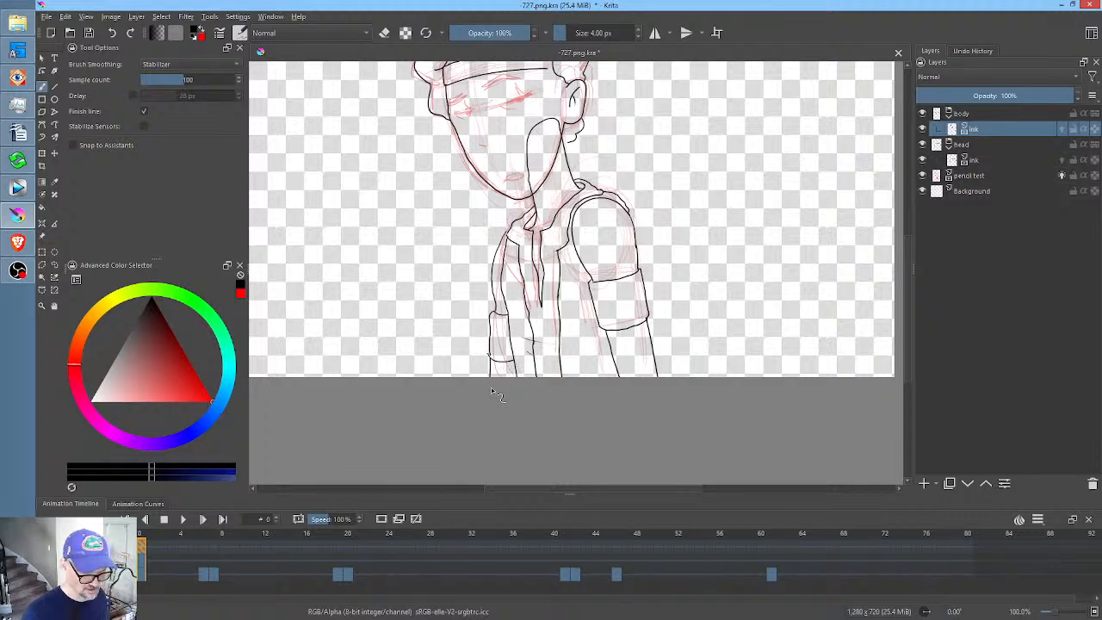
- Isolate the pencil test layer and turn off brush smoothing for sketching
scroll(563, 163, down, 1)
drag(591, 153, 602, 190)
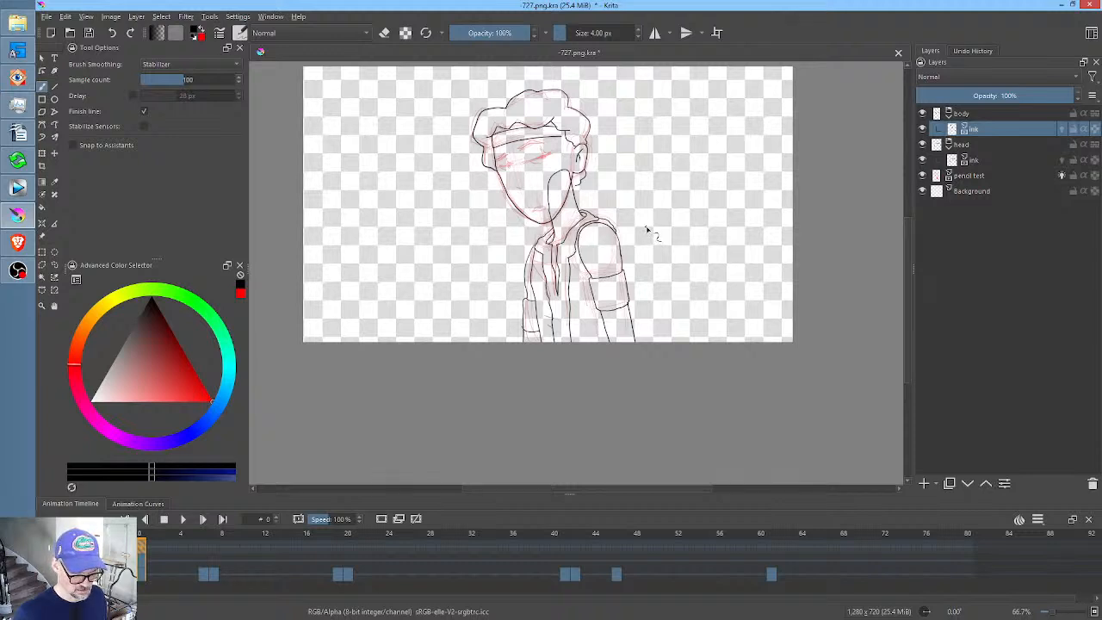
click(974, 179)
key(i)
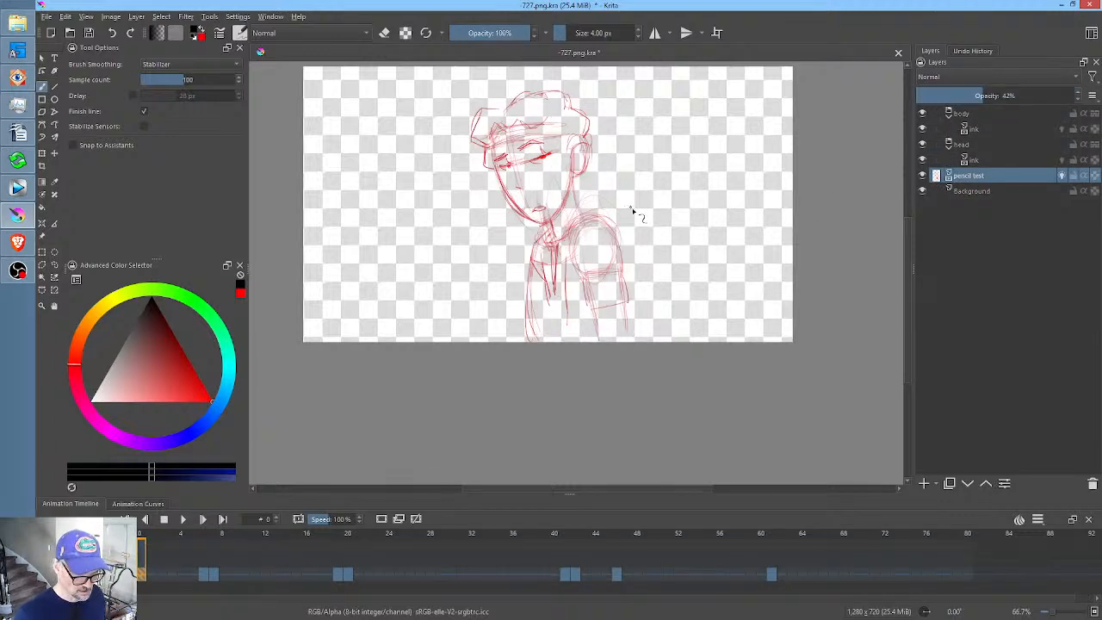
scroll(631, 211, up, 3)
scroll(631, 211, down, 2)
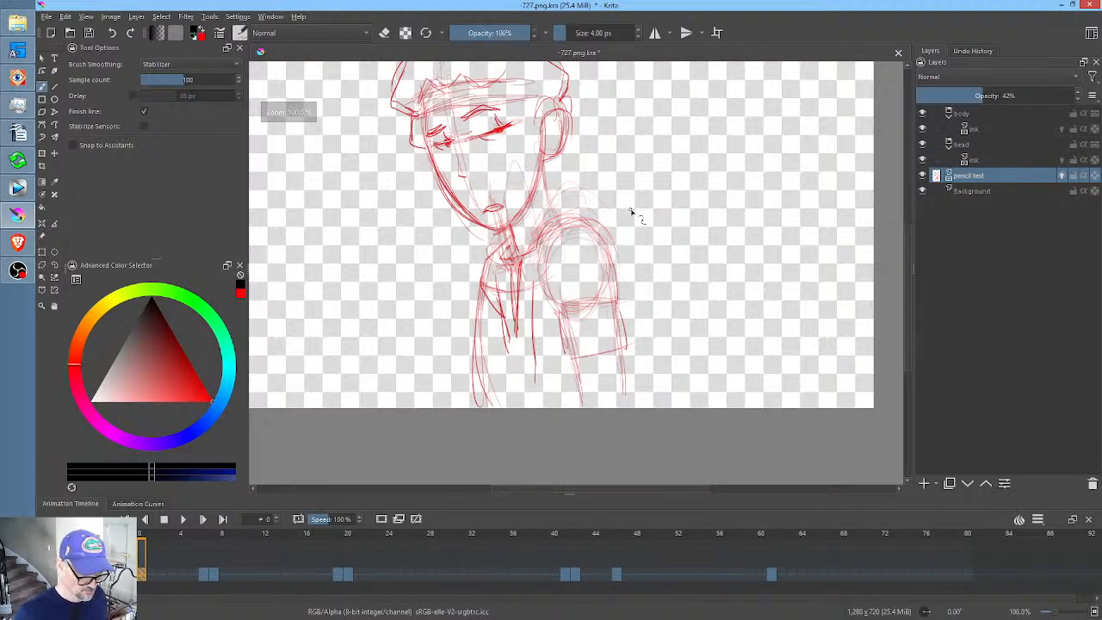
scroll(641, 214, up, 2)
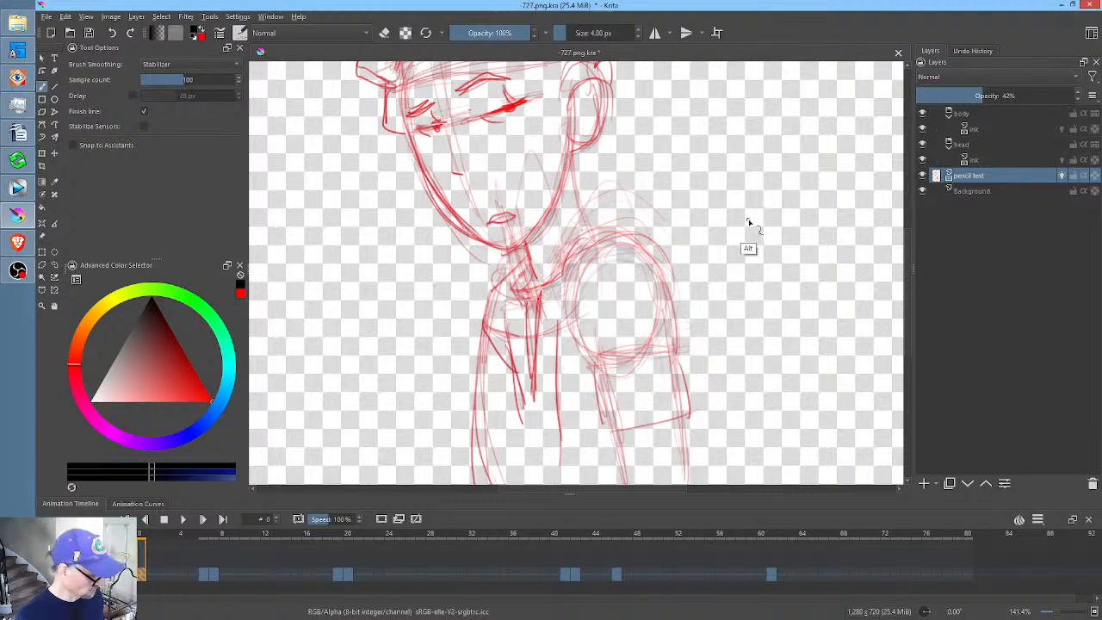
key(ctrl+1)
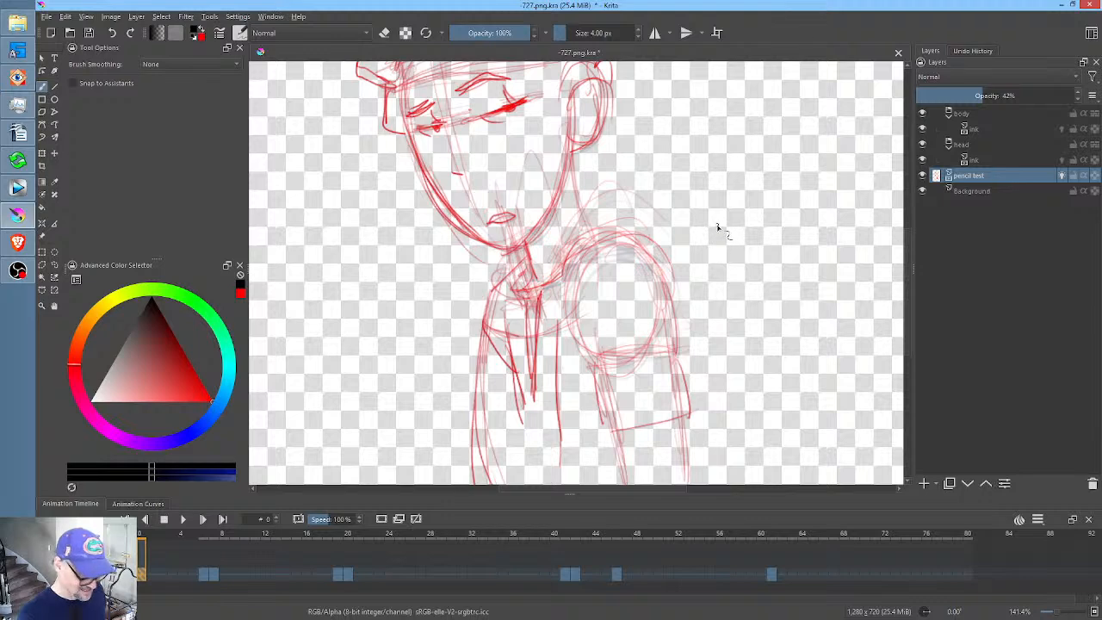
- Lasso the near shoulder and arm sketch, rotate it slightly clockwise, shift it outward and down, and deselect
key(l)
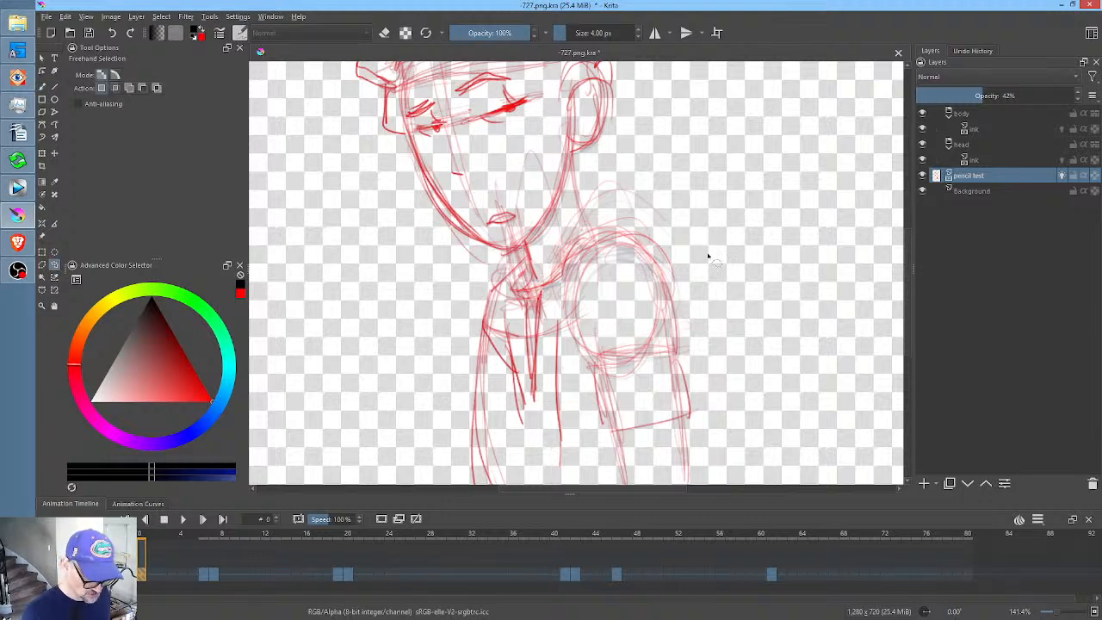
mouse_move(708, 255)
mouse_down()
mouse_move(671, 217)
mouse_move(633, 215)
mouse_move(602, 227)
mouse_move(567, 278)
mouse_move(567, 336)
mouse_move(600, 482)
mouse_move(629, 535)
mouse_move(695, 542)
mouse_move(729, 449)
mouse_move(728, 323)
mouse_up()
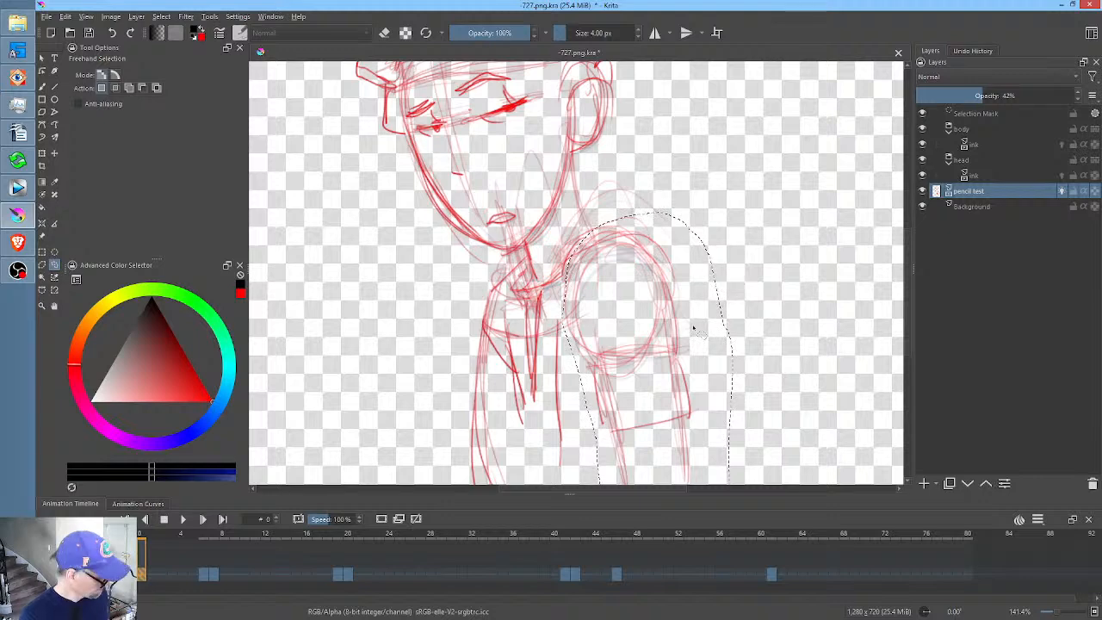
key(ctrl+t)
drag(759, 273, 772, 294)
drag(685, 334, 693, 355)
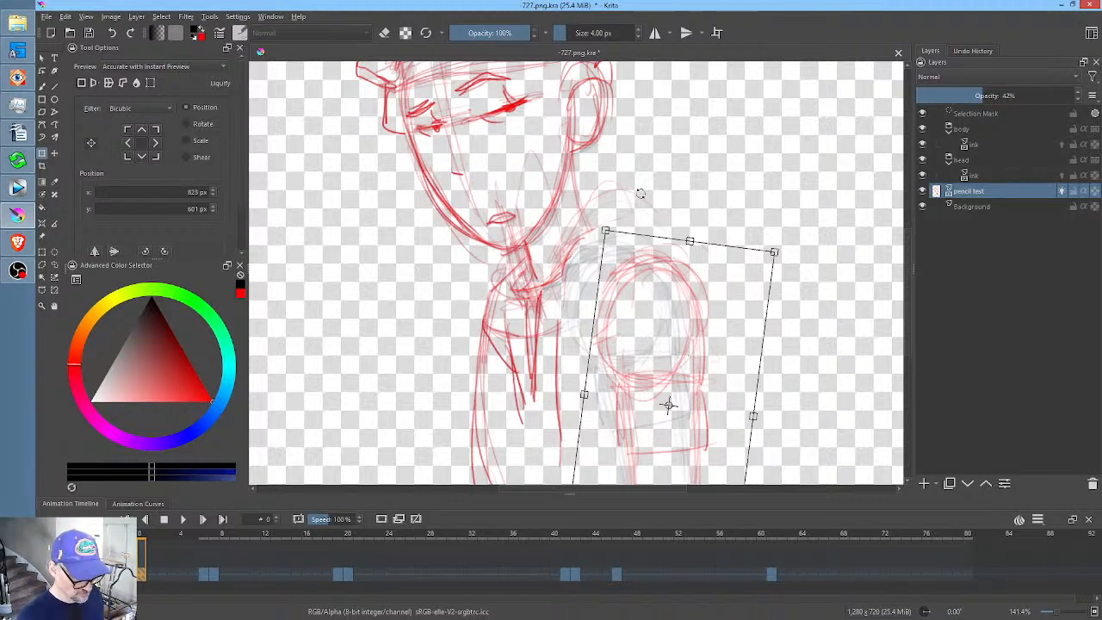
key(Return)
key(ctrl+shift+a)
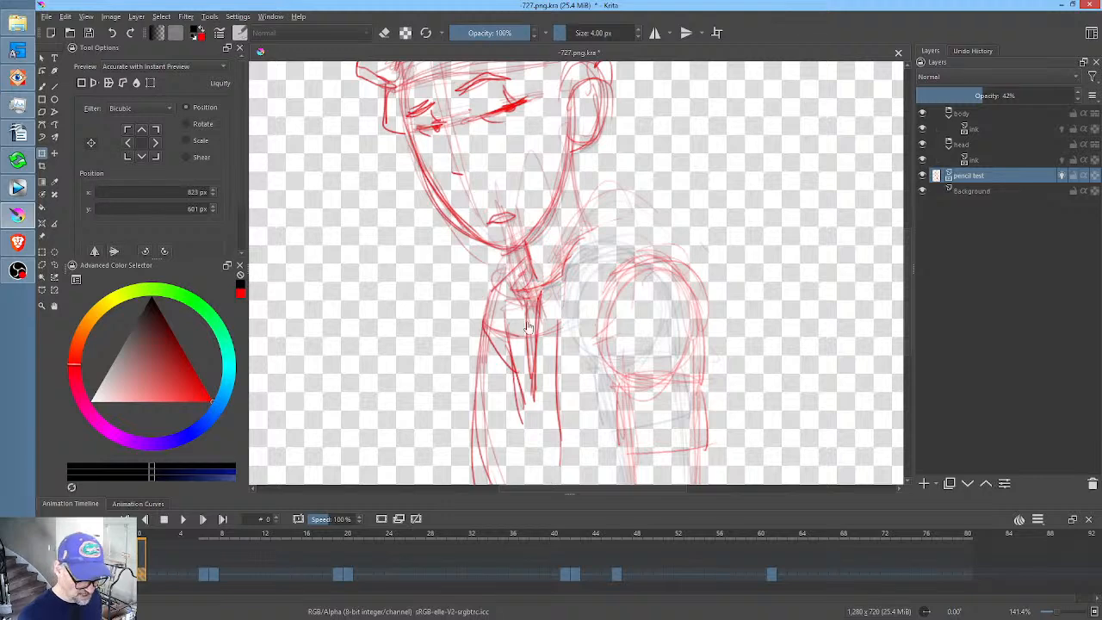
- Erase the pencil lines across the upper shirt and rough in a dark curved guideline across the chest
key(b)
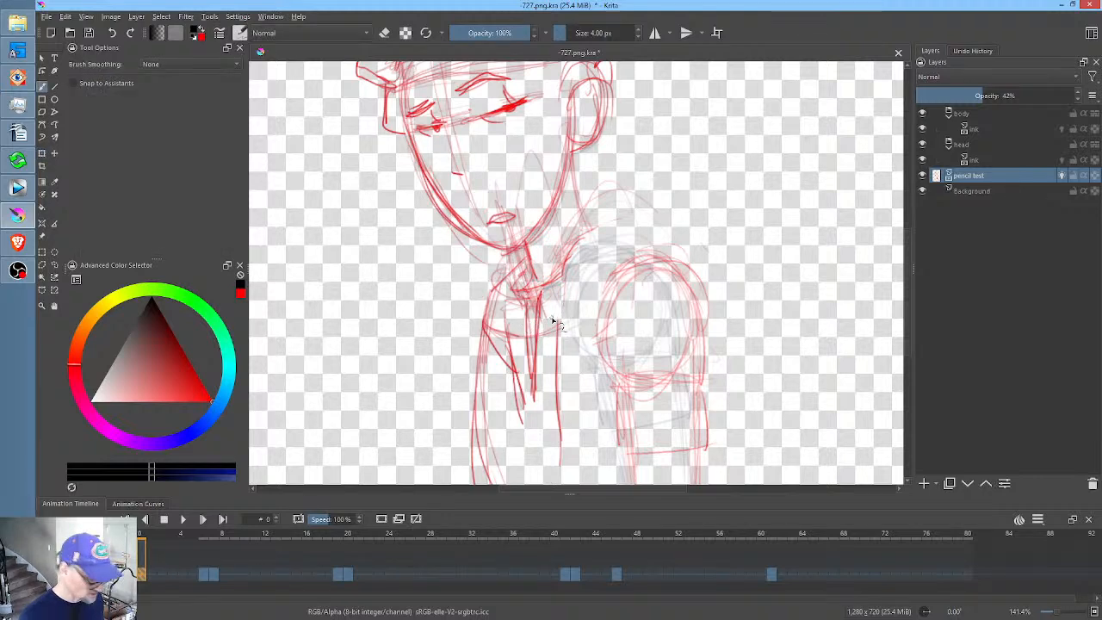
key(slash)
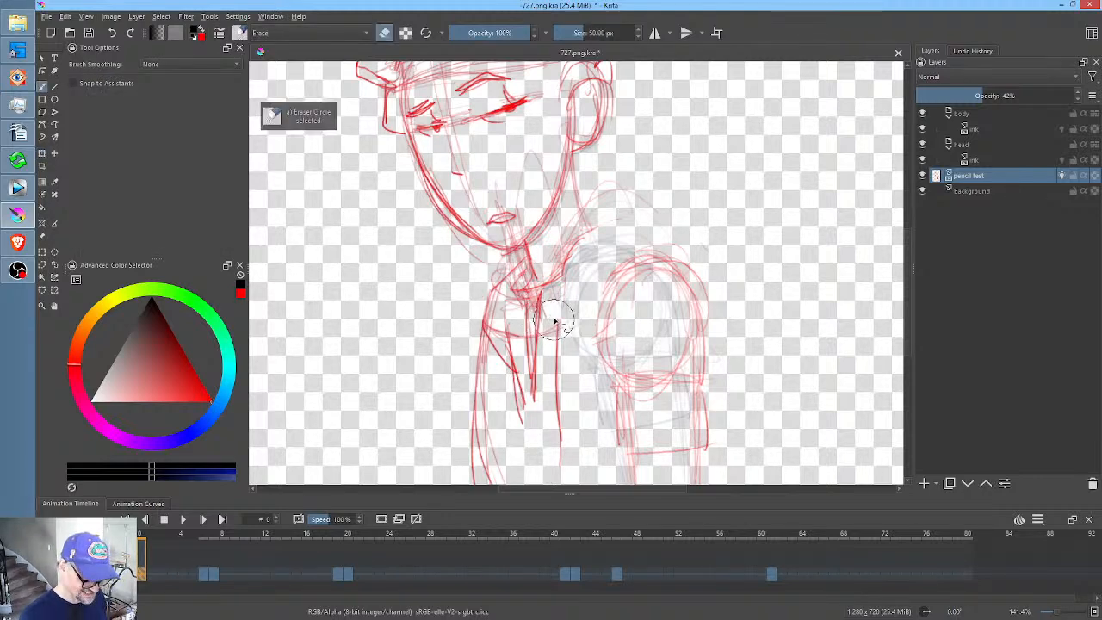
drag(556, 322, 545, 384)
mouse_move(518, 323)
mouse_down()
mouse_move(523, 360)
mouse_move(507, 318)
mouse_move(496, 394)
mouse_move(525, 389)
mouse_up()
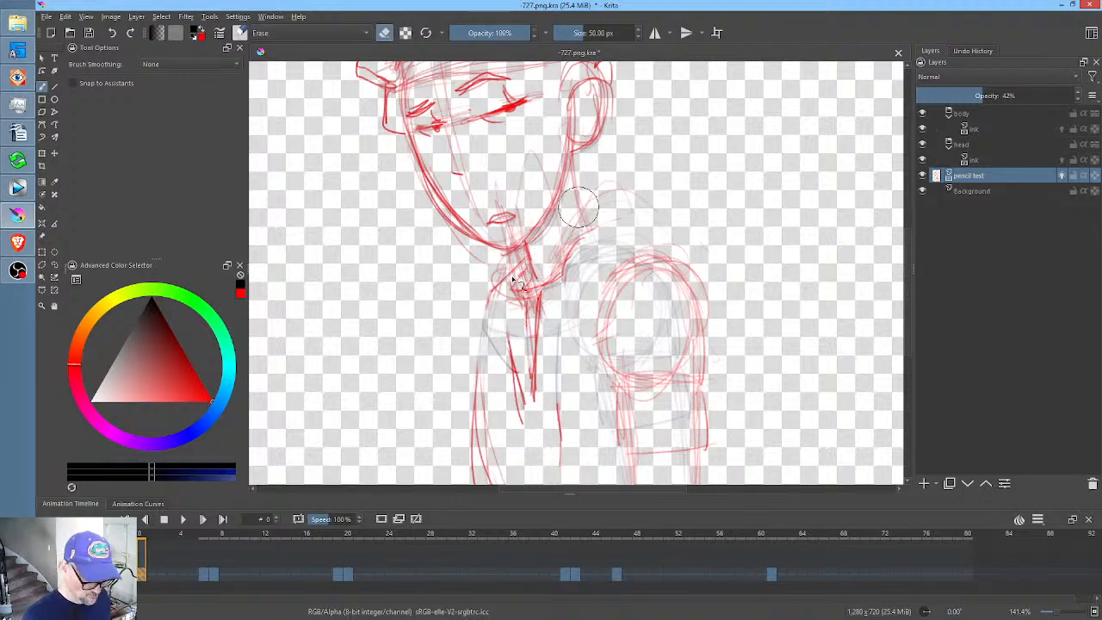
key(slash)
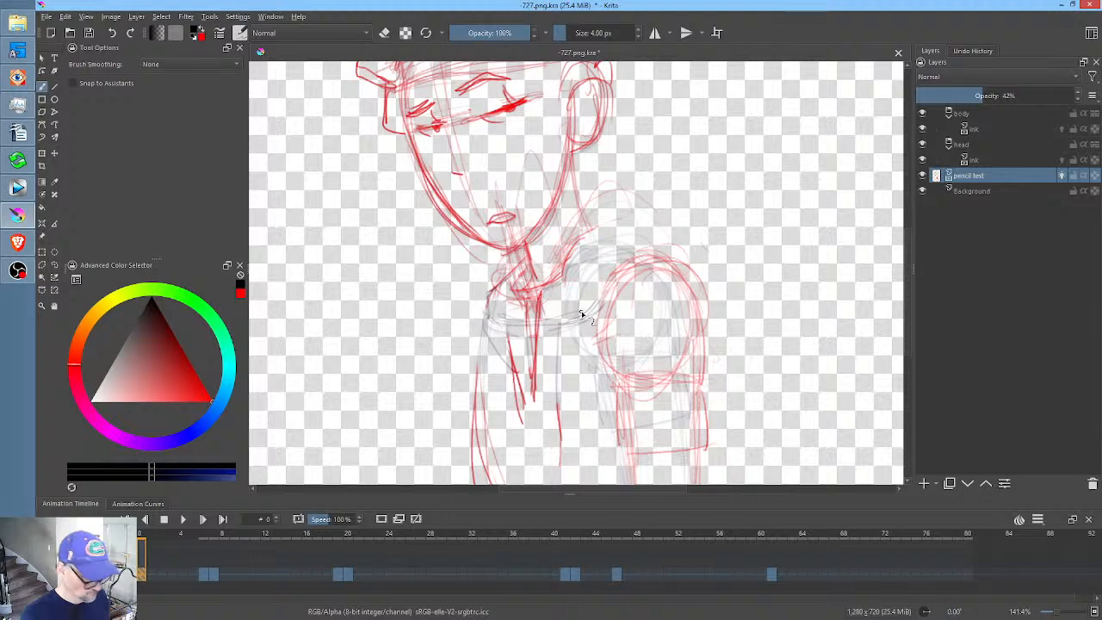
- Swap the drawing colour to red and erase the old near collar line and upper shirt opening
key(x)
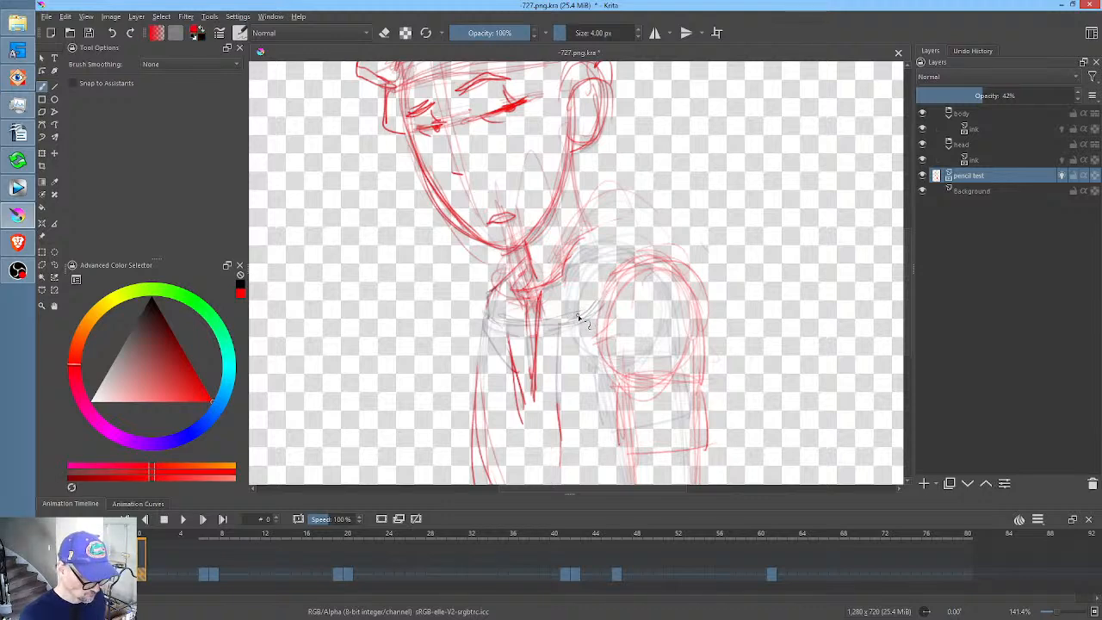
key(x)
key(x)
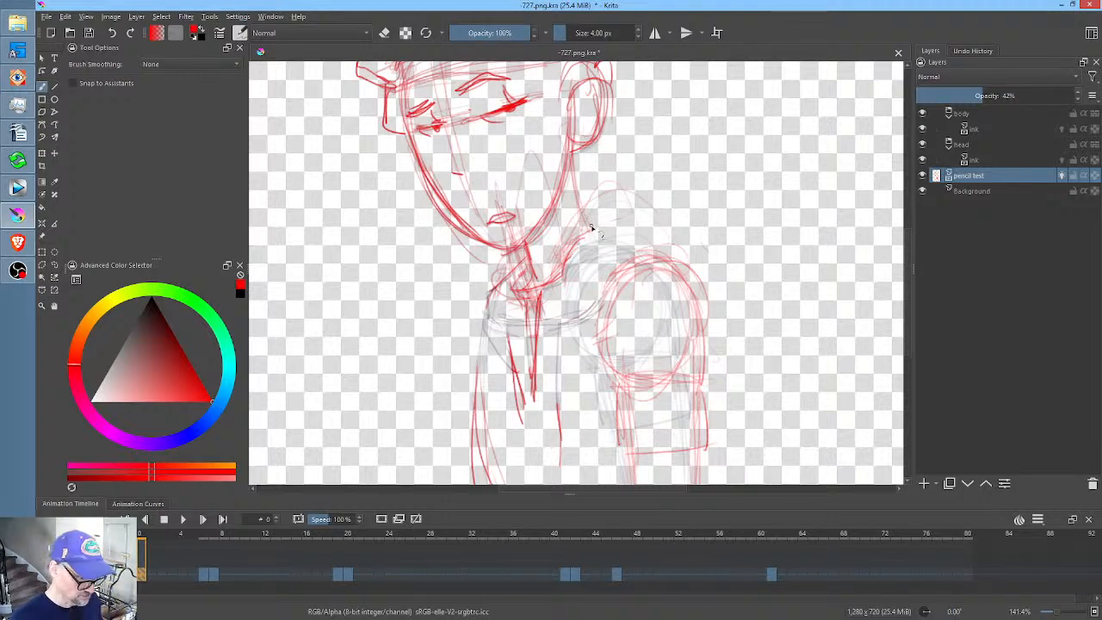
key(e)
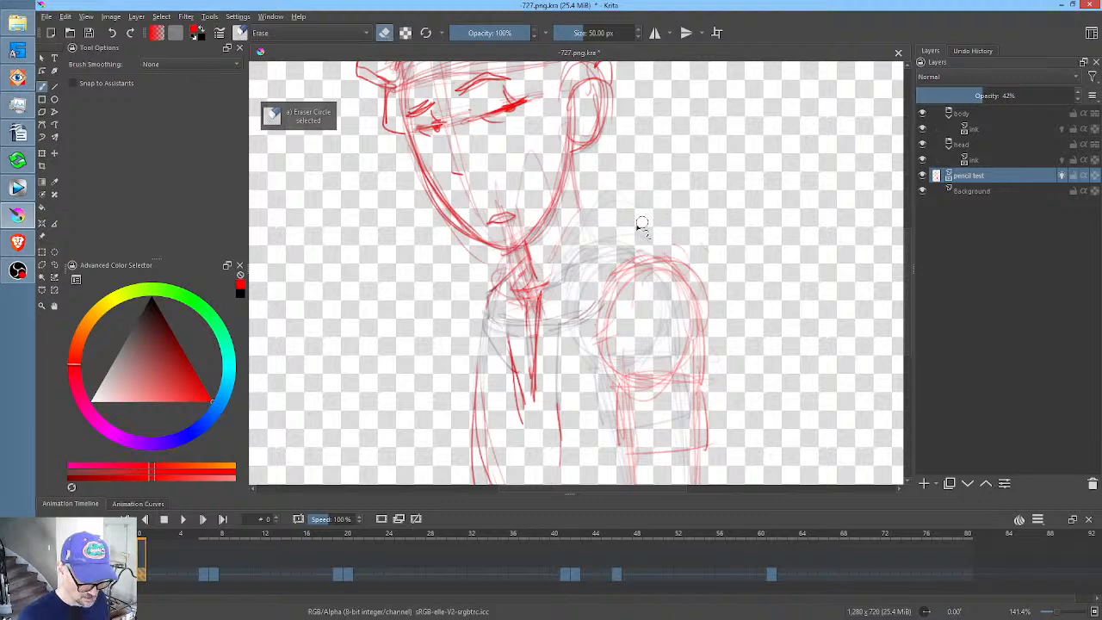
drag(542, 273, 536, 360)
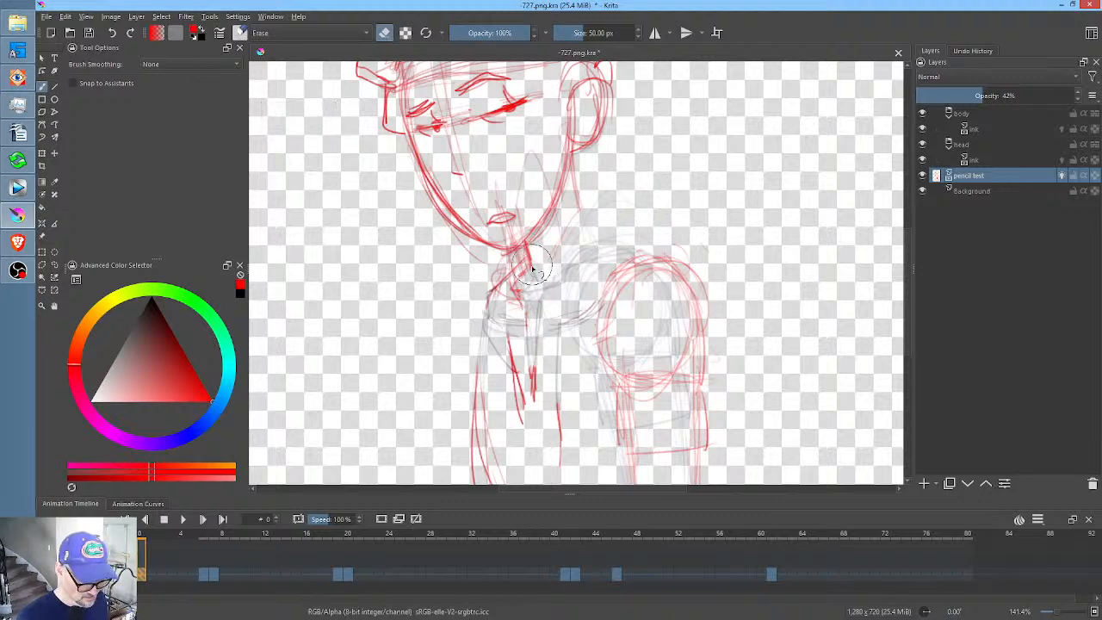
key(e)
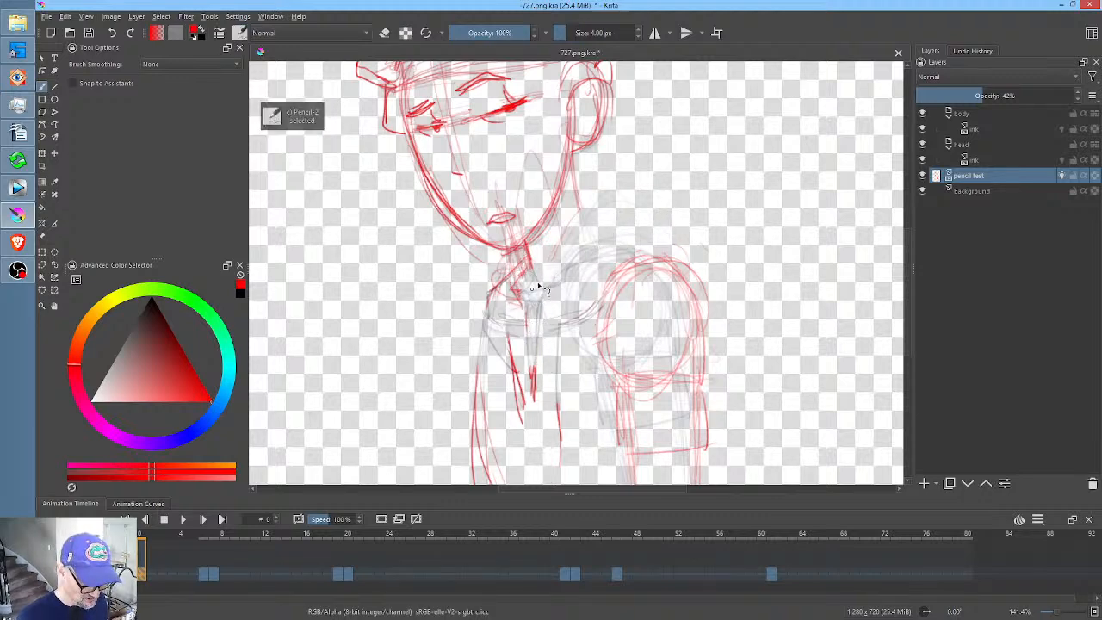
- Sketch the torso's centre line, the collar's front curve, the back of the neck and the collar's shoulder end
drag(539, 237, 531, 376)
drag(539, 302, 539, 485)
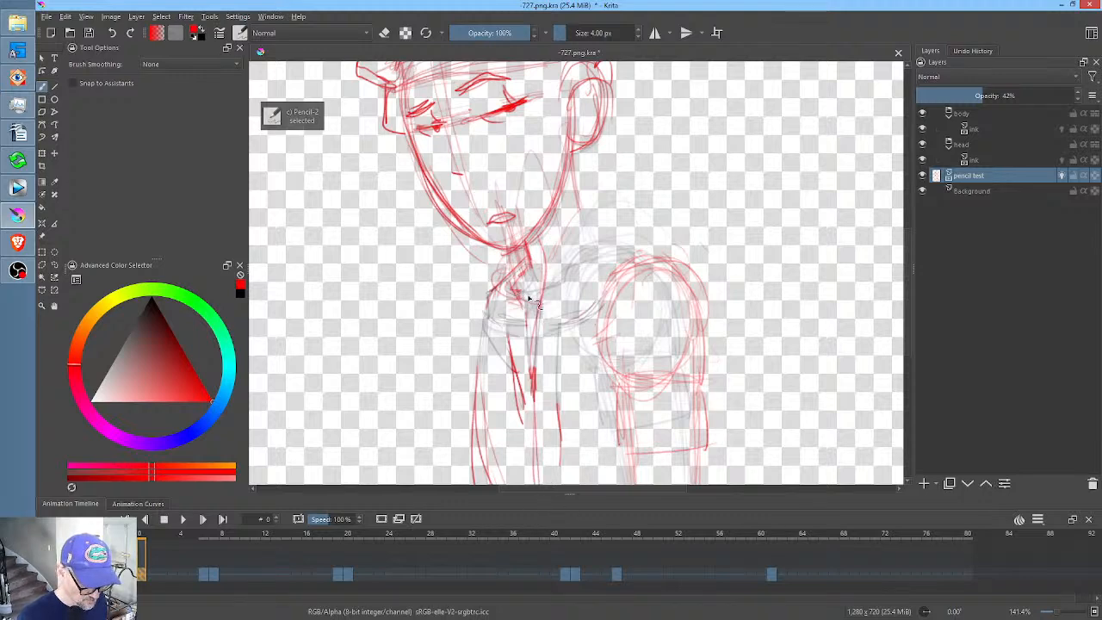
mouse_move(531, 300)
mouse_down()
mouse_move(564, 290)
mouse_move(602, 257)
mouse_move(556, 297)
mouse_move(614, 241)
mouse_up()
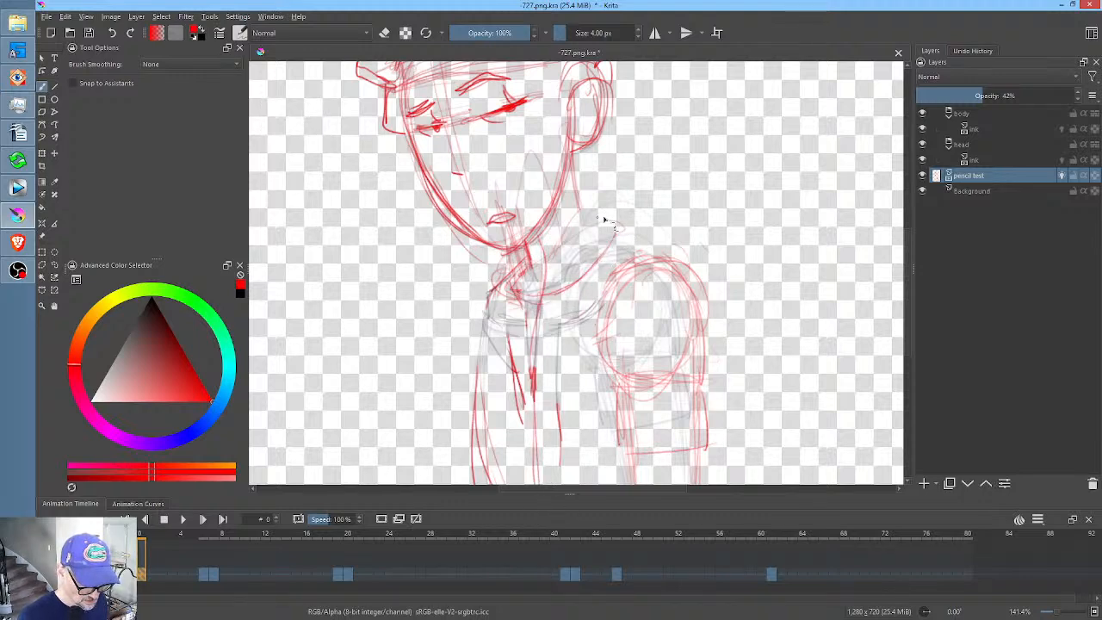
mouse_move(573, 153)
mouse_down()
mouse_move(584, 218)
mouse_move(605, 251)
mouse_up()
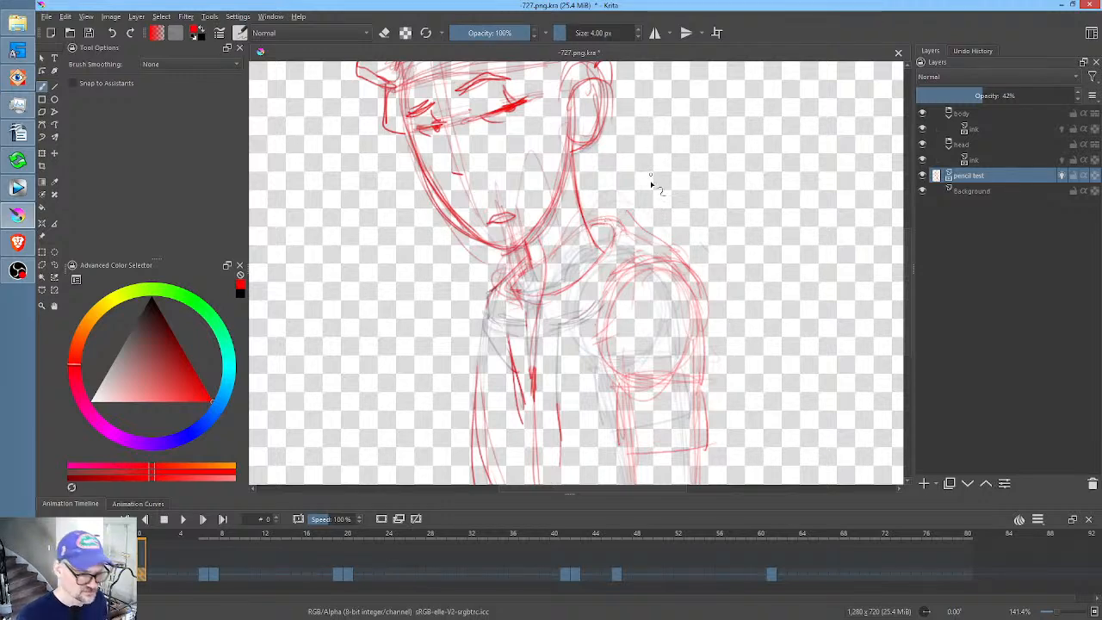
drag(594, 219, 654, 250)
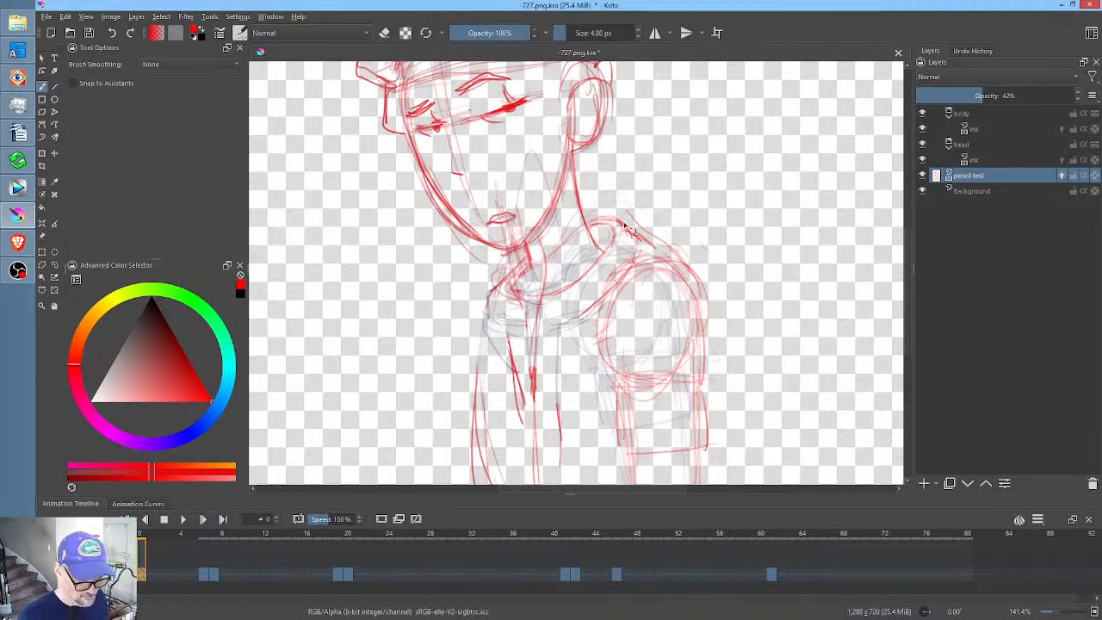
- Clean up the near side of the collar and sketch the near torso line from the armhole to the canvas edge
key(e)
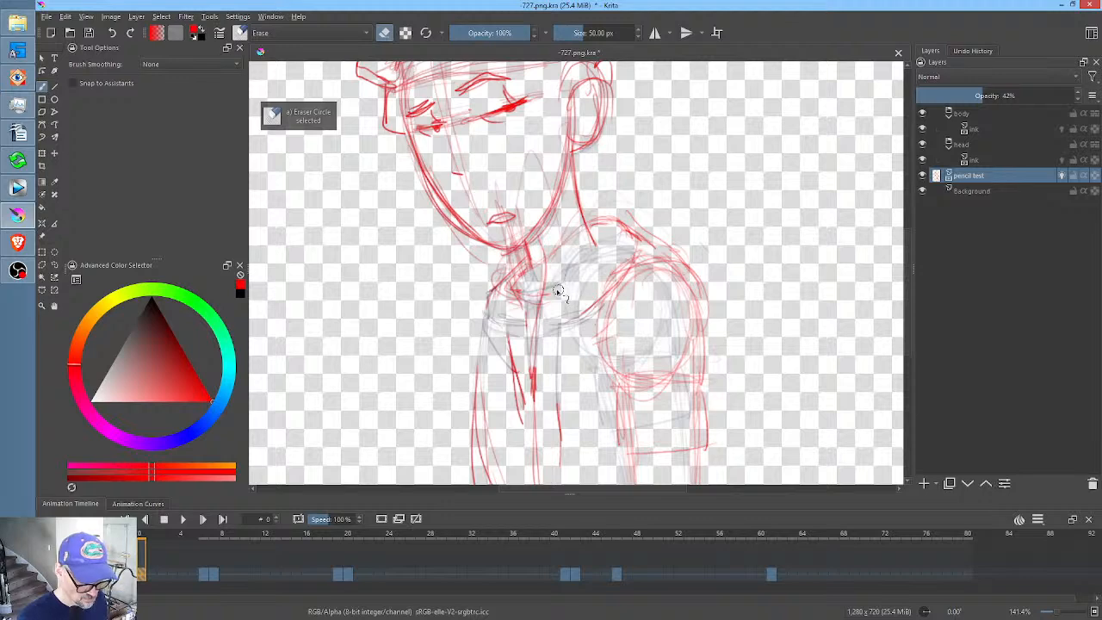
key(e)
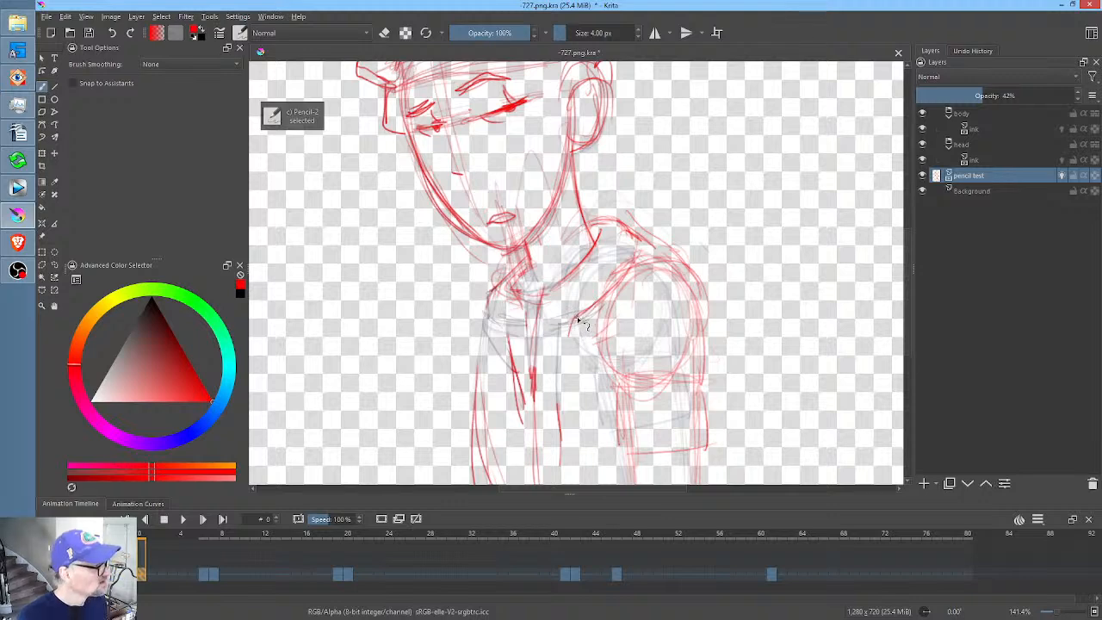
mouse_move(604, 324)
mouse_down()
mouse_move(646, 252)
mouse_move(615, 297)
mouse_move(605, 417)
mouse_up()
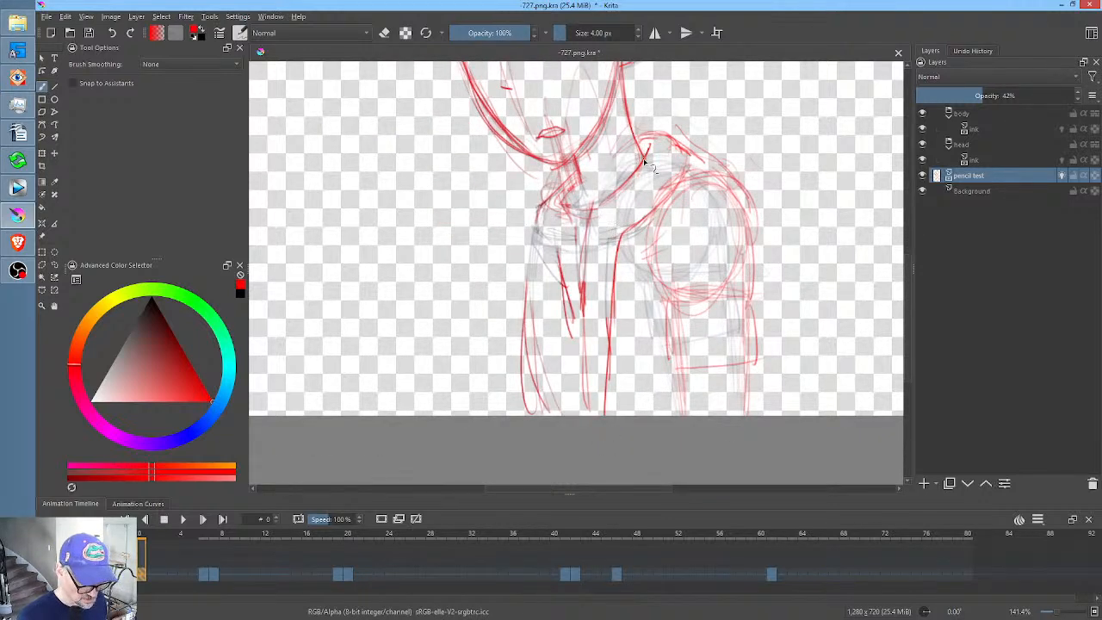
- Erase and redraw the collar's front curve and the near edge of the shirt opening beneath it
drag(648, 156, 608, 215)
key(e)
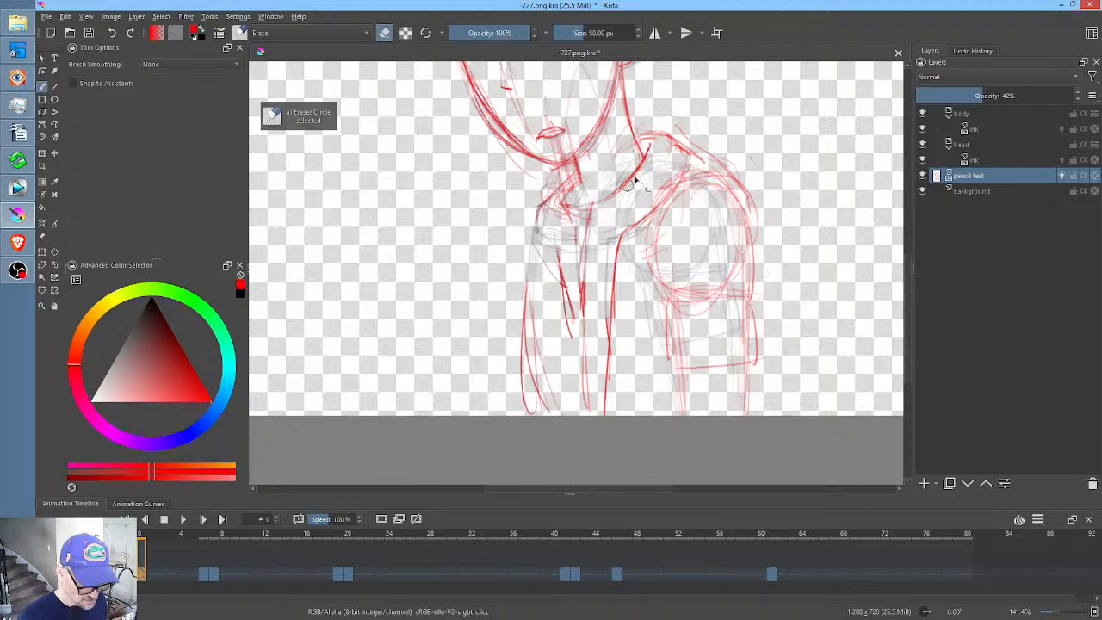
key(e)
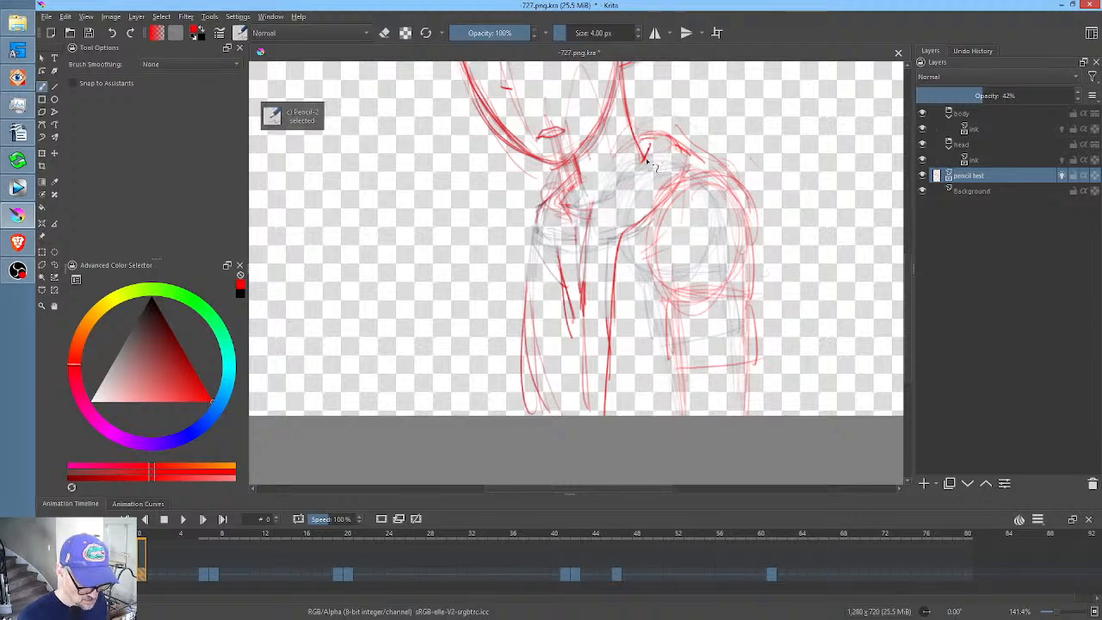
drag(591, 208, 588, 401)
- Erase the old far edge of the shirt opening and sketch a narrow V-shaped opening under the collar
key(e)
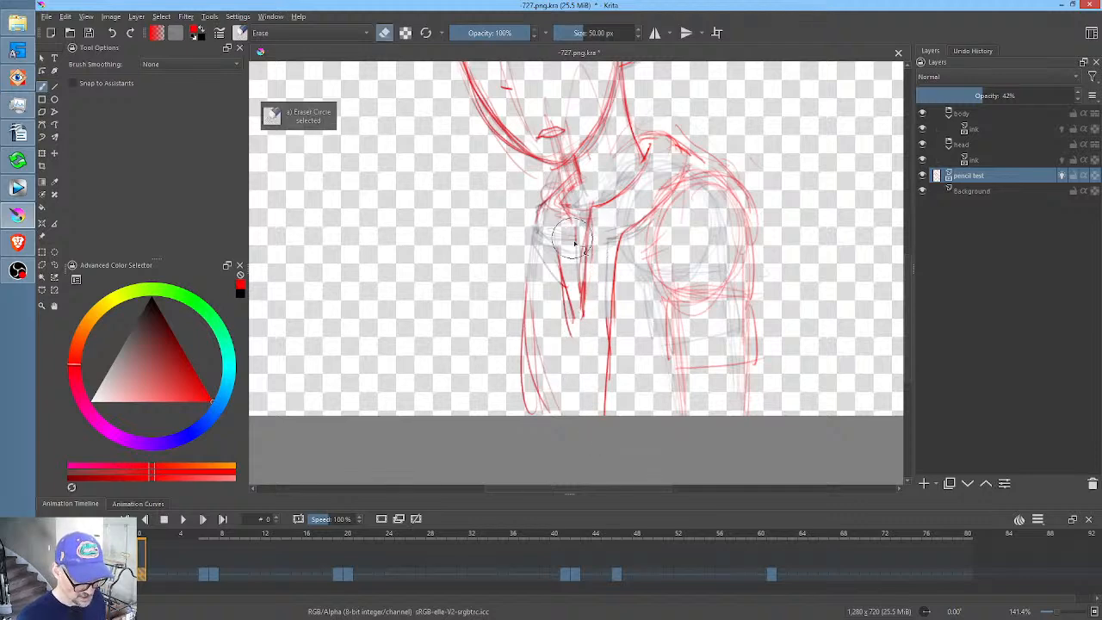
mouse_move(571, 245)
mouse_down()
mouse_move(576, 335)
mouse_move(578, 303)
mouse_move(569, 297)
mouse_move(568, 350)
mouse_up()
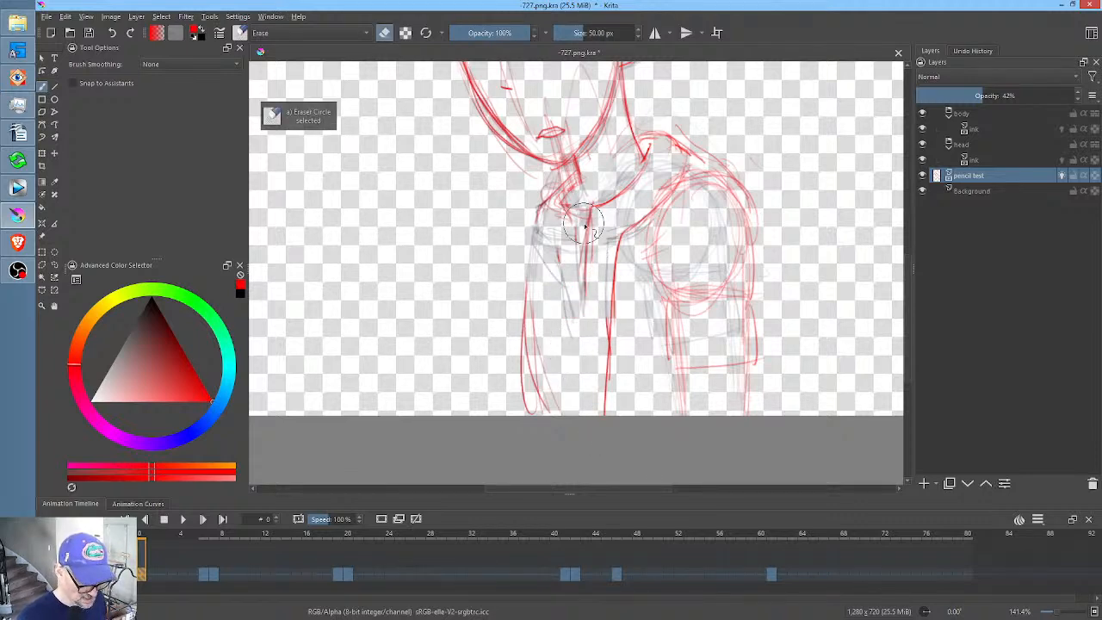
key(e)
drag(577, 212, 586, 307)
drag(578, 263, 587, 298)
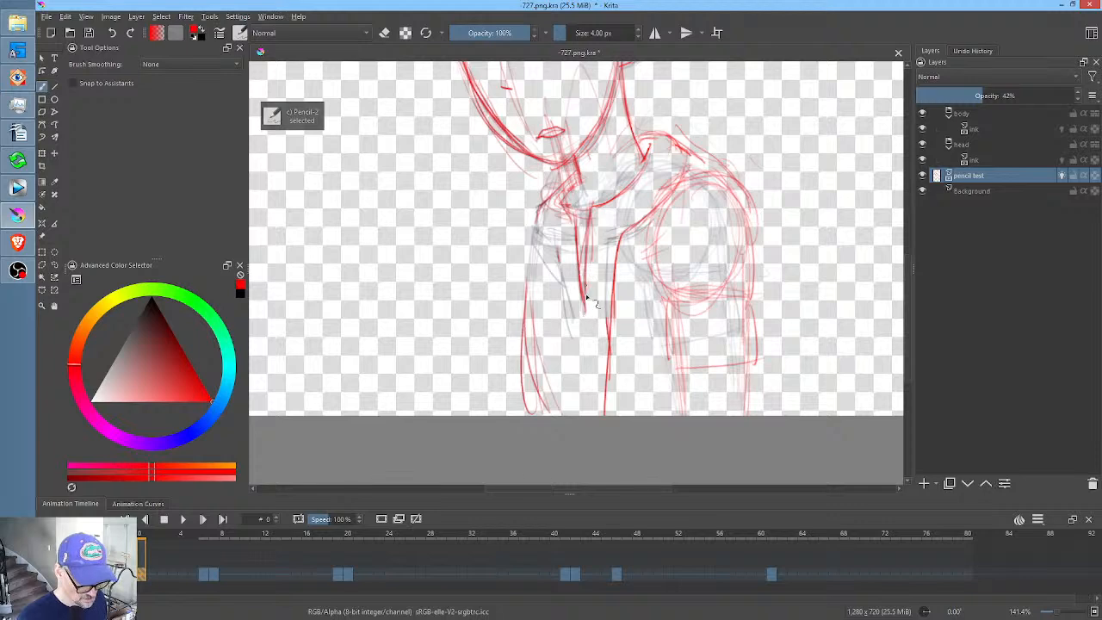
- Sketch the far collar flap, the shirt's front line down to the canvas edge and the far outer torso edge
drag(561, 232, 575, 399)
drag(576, 334, 574, 441)
mouse_move(563, 231)
mouse_down()
mouse_move(565, 248)
mouse_move(543, 203)
mouse_move(575, 175)
mouse_move(542, 210)
mouse_move(560, 250)
mouse_move(534, 357)
mouse_up()
key(slash)
key(slash)
drag(531, 284, 533, 413)
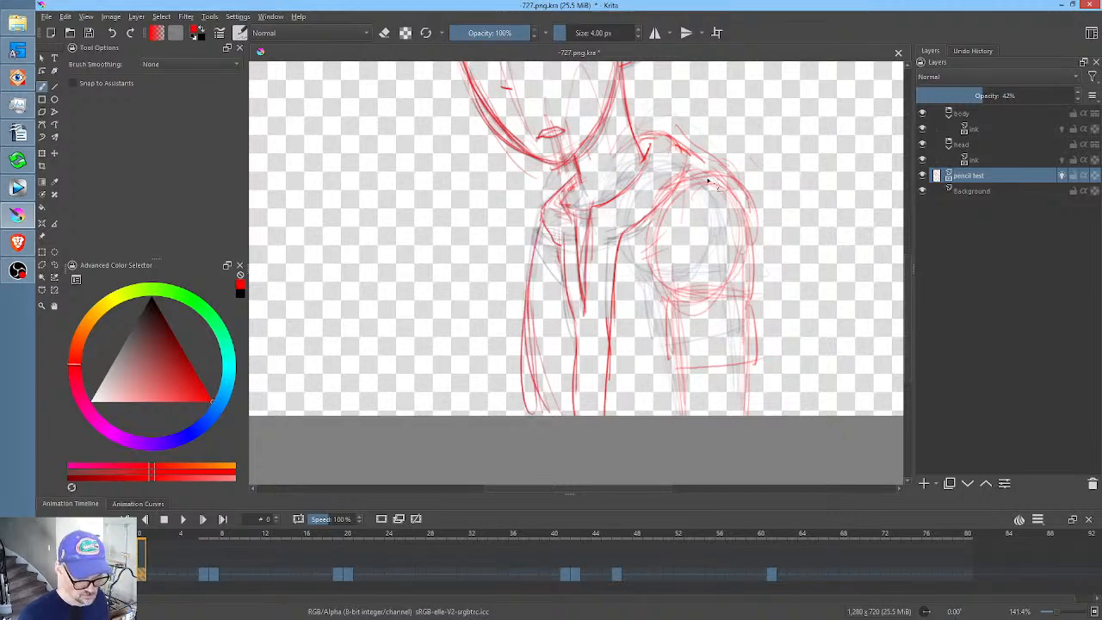
- Redraw the near armhole oval and firm up the outline and lower edge of the short sleeve band beneath it
mouse_move(693, 179)
mouse_down()
mouse_move(660, 302)
mouse_move(739, 211)
mouse_move(686, 202)
mouse_move(740, 243)
mouse_move(671, 204)
mouse_move(678, 294)
mouse_move(705, 282)
mouse_move(680, 299)
mouse_move(746, 292)
mouse_up()
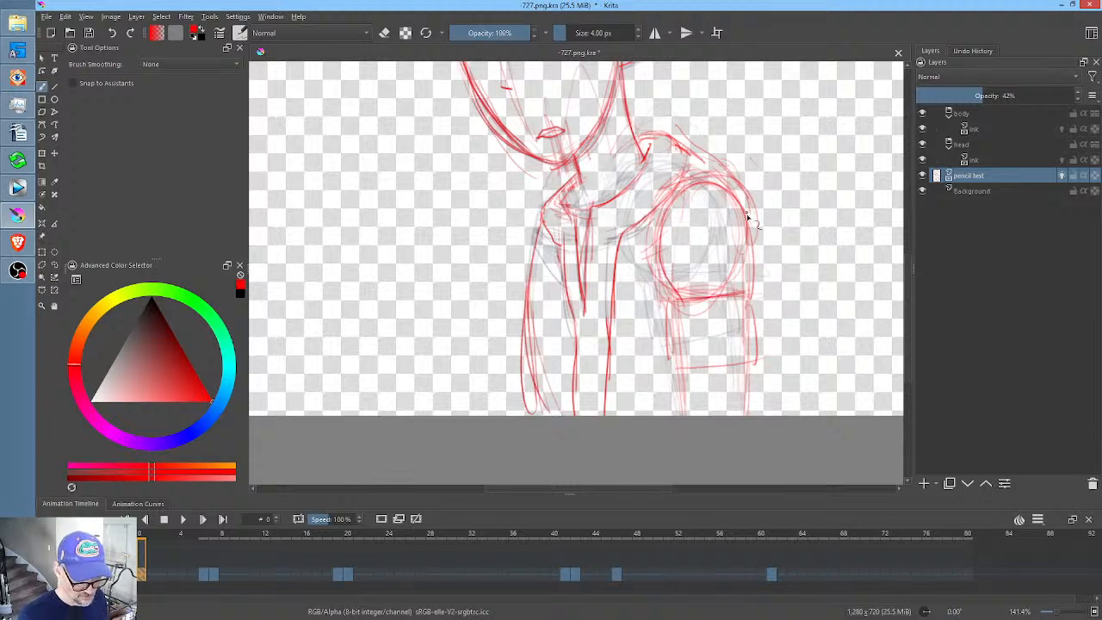
mouse_move(748, 217)
mouse_down()
mouse_move(736, 357)
mouse_move(699, 372)
mouse_move(746, 369)
mouse_move(752, 292)
mouse_up()
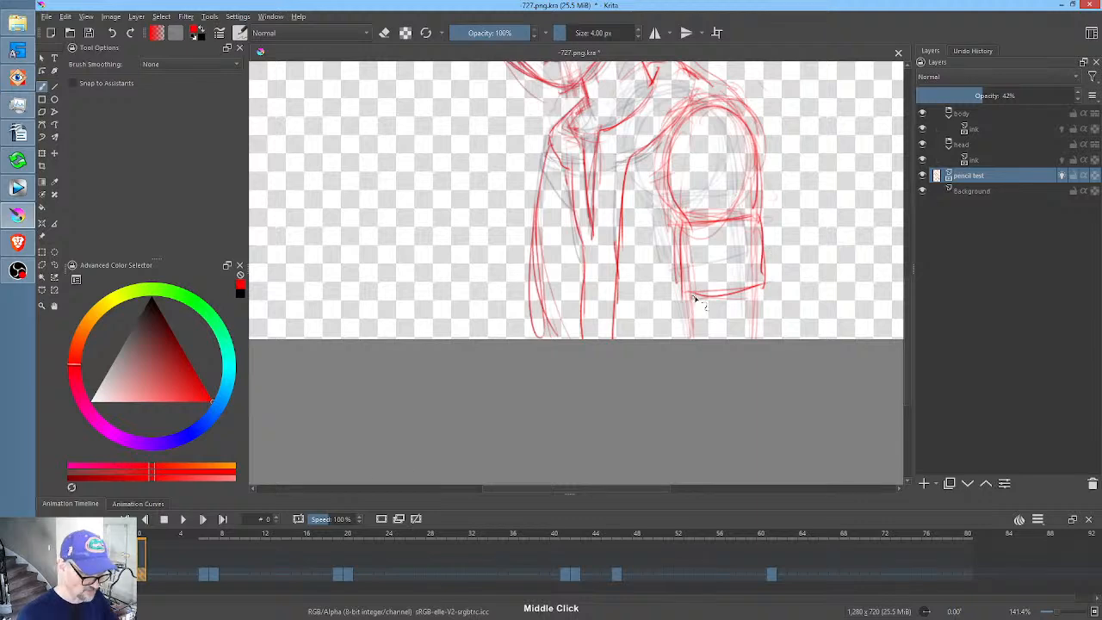
mouse_move(389, 542)
mouse_down()
mouse_move(669, 538)
mouse_move(141, 539)
mouse_up()
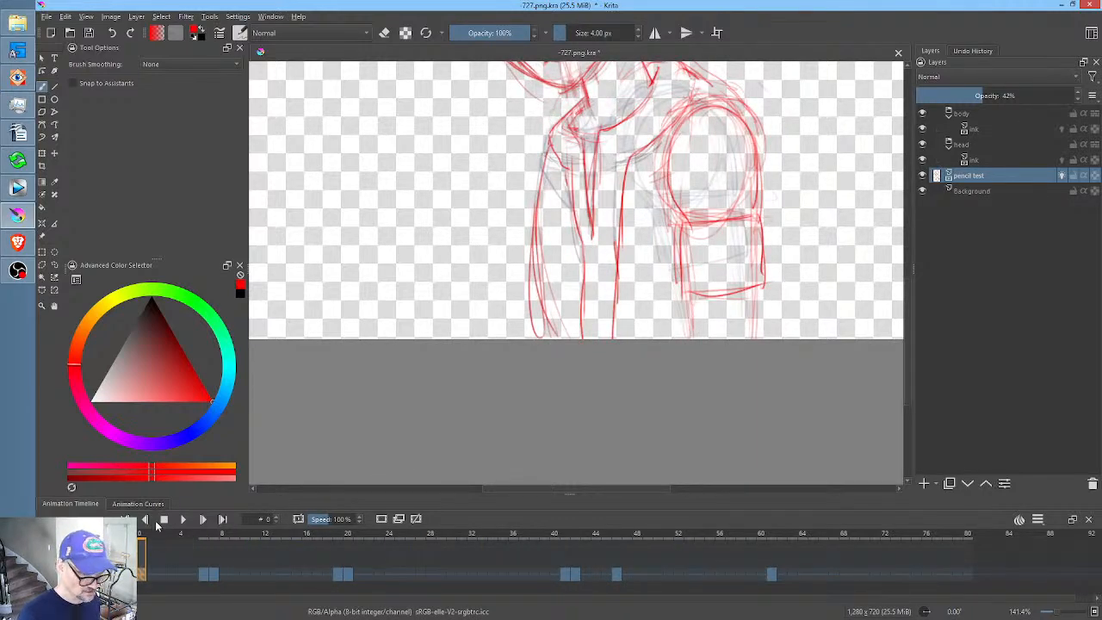
drag(734, 214, 727, 317)
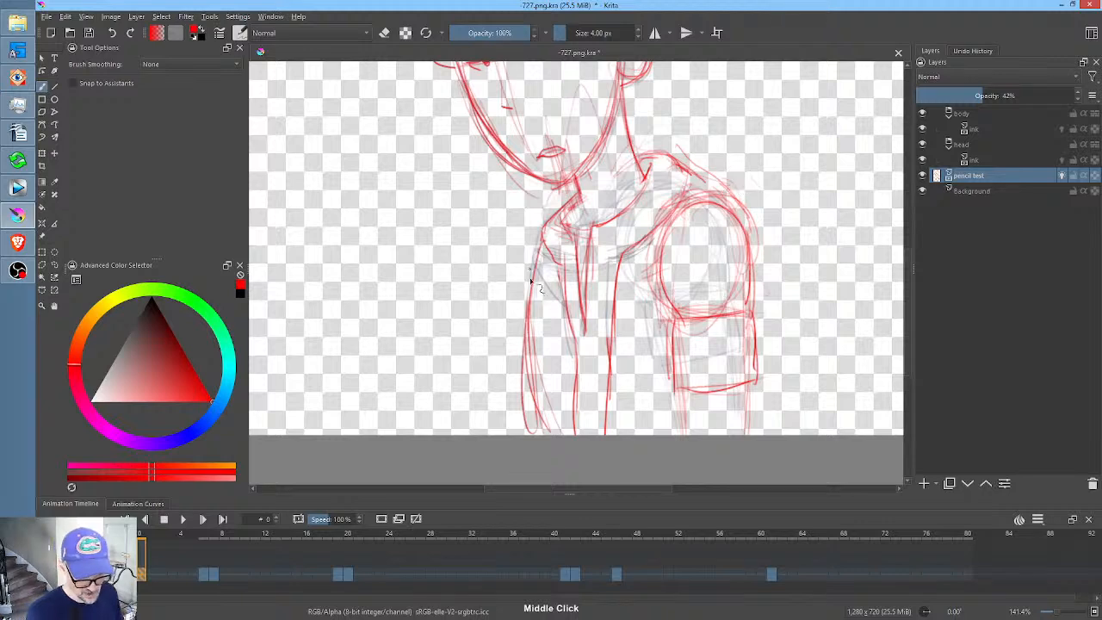
- Erase the far collar flap and the upper part of the far shoulder line, checking the drawing in mirrored view
drag(539, 242, 526, 298)
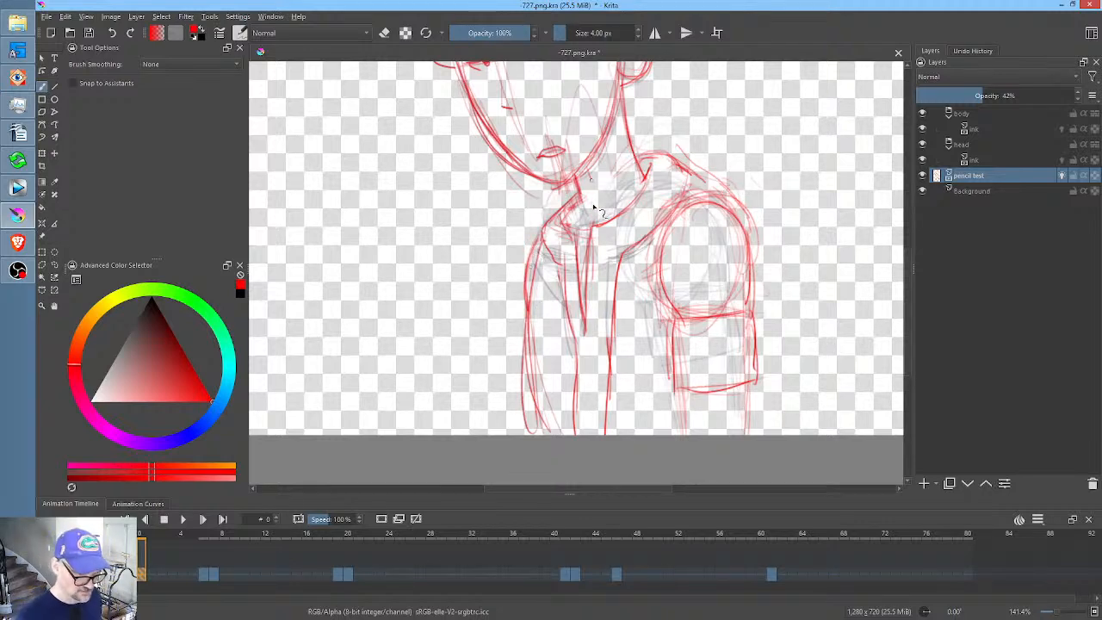
mouse_move(590, 271)
mouse_down()
mouse_move(737, 140)
mouse_move(709, 147)
mouse_move(711, 167)
mouse_move(735, 184)
mouse_move(699, 320)
mouse_move(618, 286)
mouse_move(542, 306)
mouse_move(571, 243)
mouse_move(588, 274)
mouse_up()
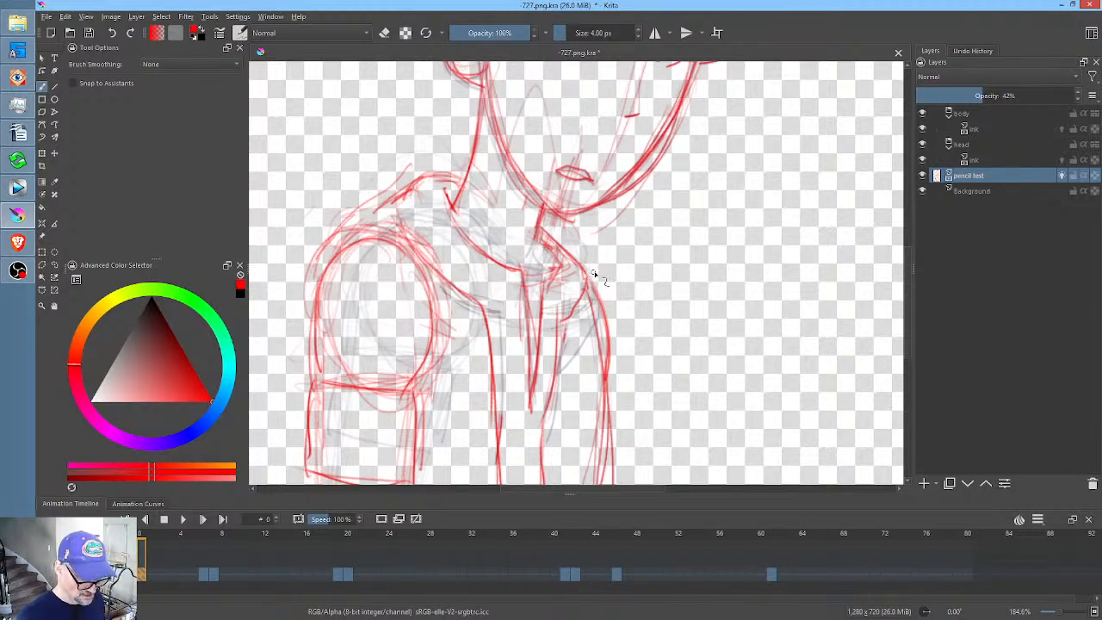
key(e)
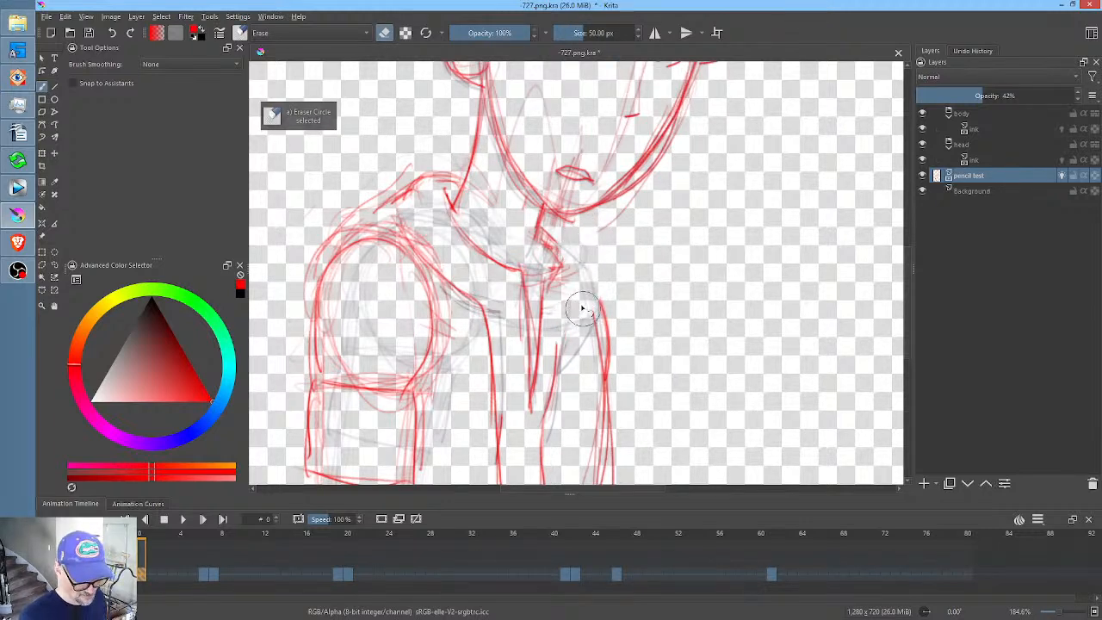
mouse_move(582, 310)
mouse_down()
mouse_move(574, 340)
mouse_move(603, 274)
mouse_up()
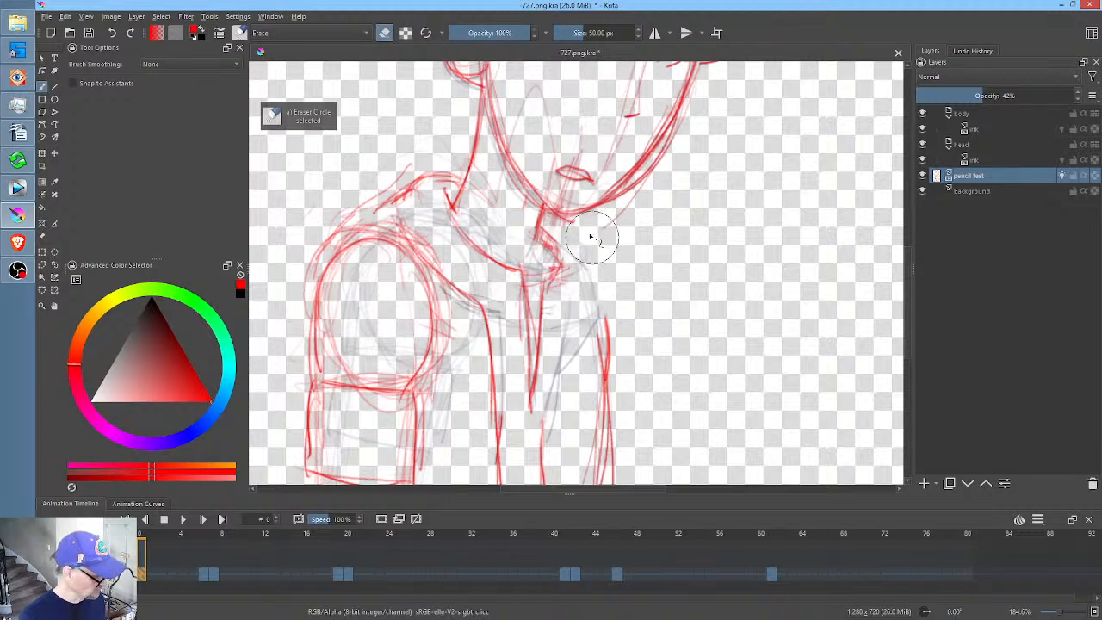
- Redraw the far collar flap, the sloping far shoulder line and the upper part of the shirt's far front line
key(e)
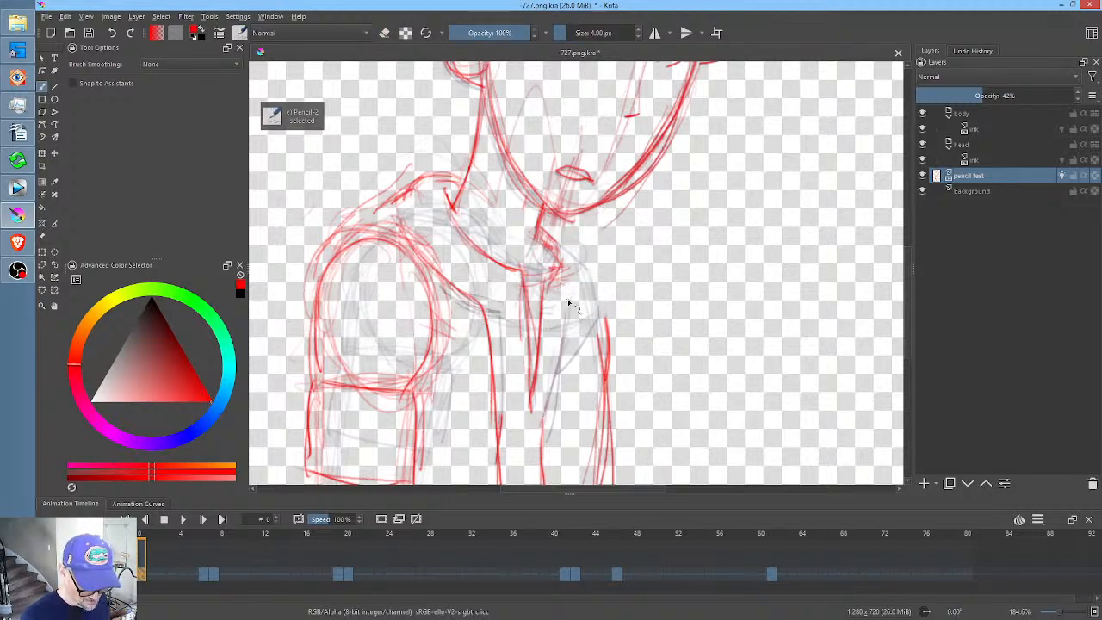
mouse_move(567, 255)
mouse_down()
mouse_move(546, 275)
mouse_move(580, 273)
mouse_up()
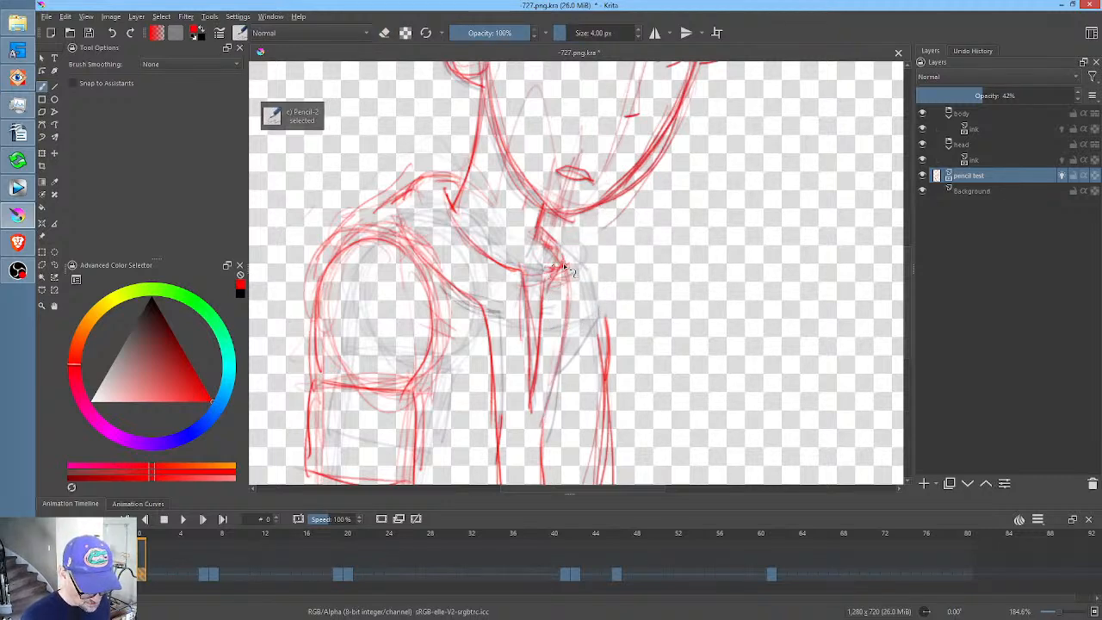
mouse_move(544, 234)
mouse_down()
mouse_move(573, 262)
mouse_move(568, 246)
mouse_move(597, 293)
mouse_move(604, 376)
mouse_up()
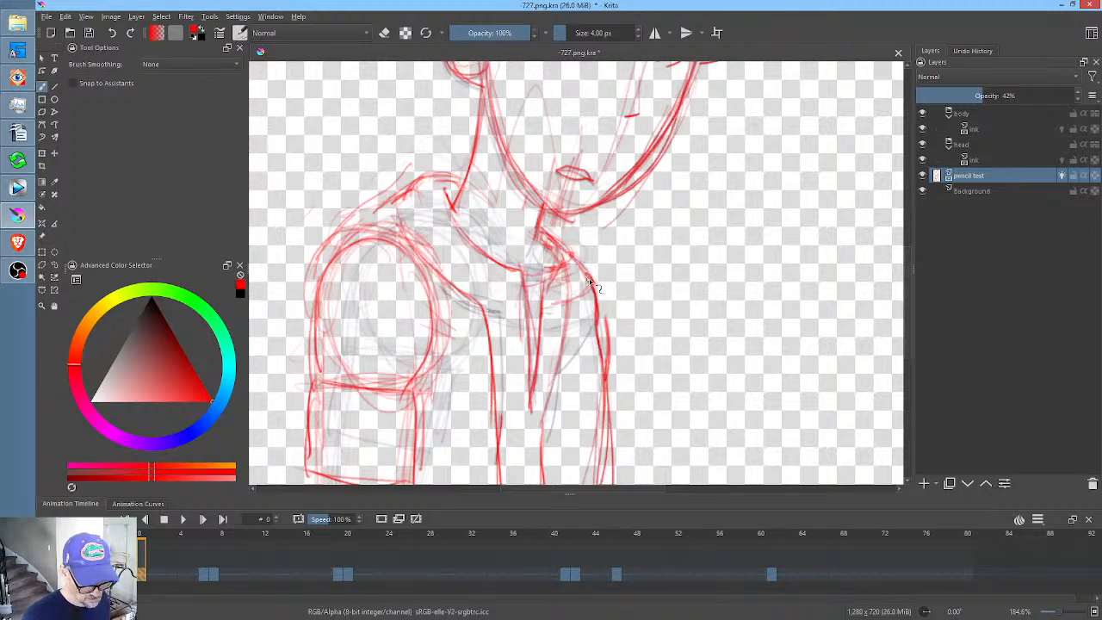
mouse_move(591, 284)
mouse_down()
mouse_move(570, 301)
mouse_move(556, 372)
mouse_up()
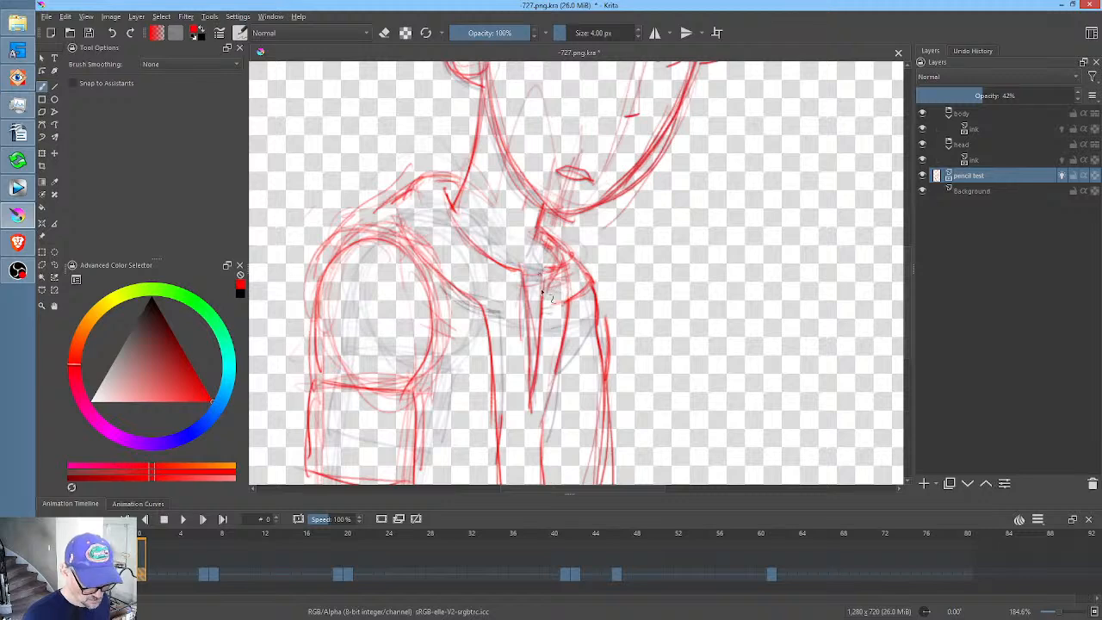
drag(556, 274, 576, 270)
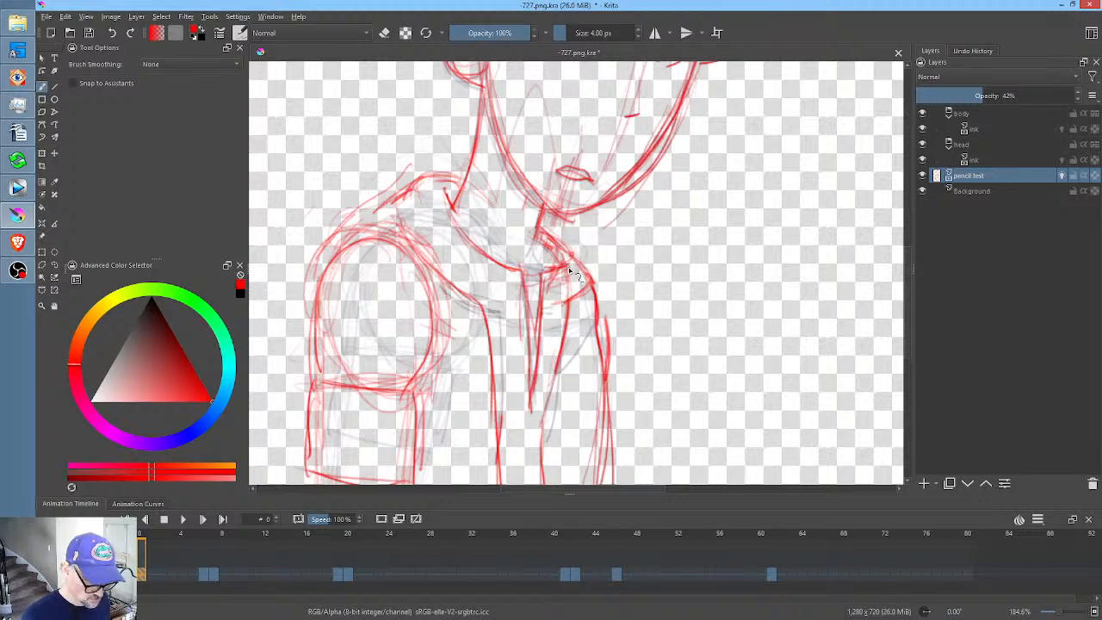
- Erase the rough neck and inner collar strokes beneath the chin, redraw them cleanly and unmirror the view
key(e)
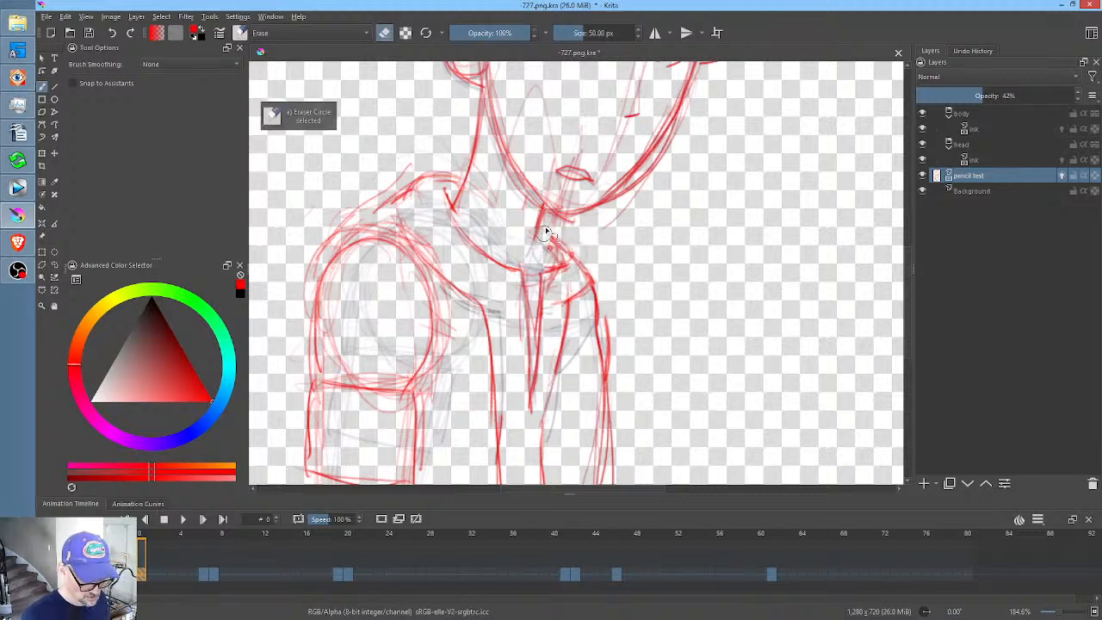
drag(545, 233, 568, 250)
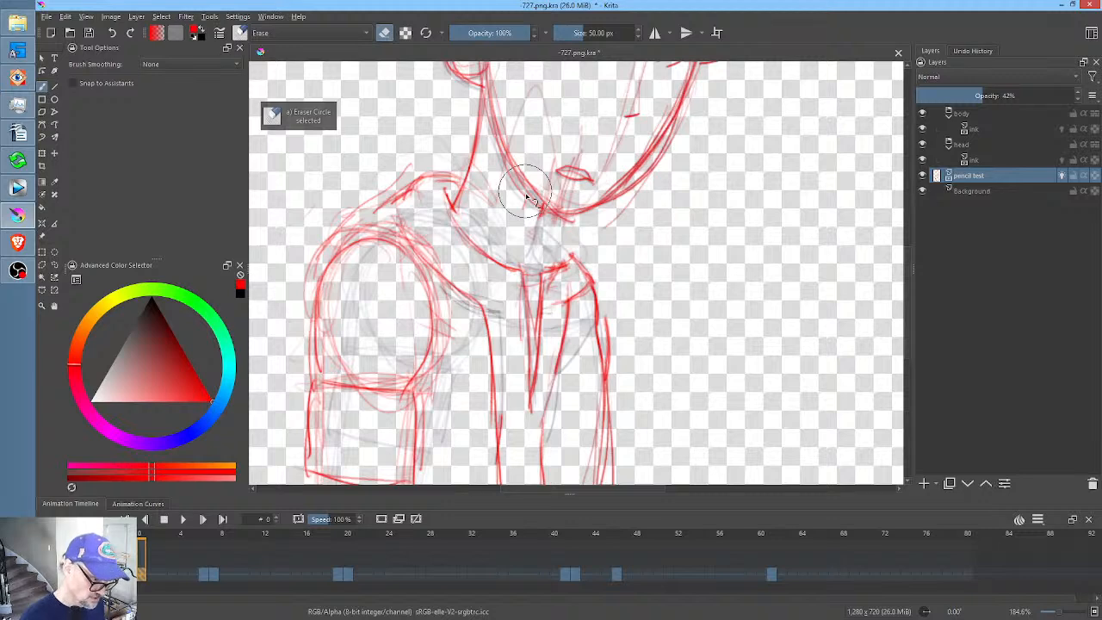
key(e)
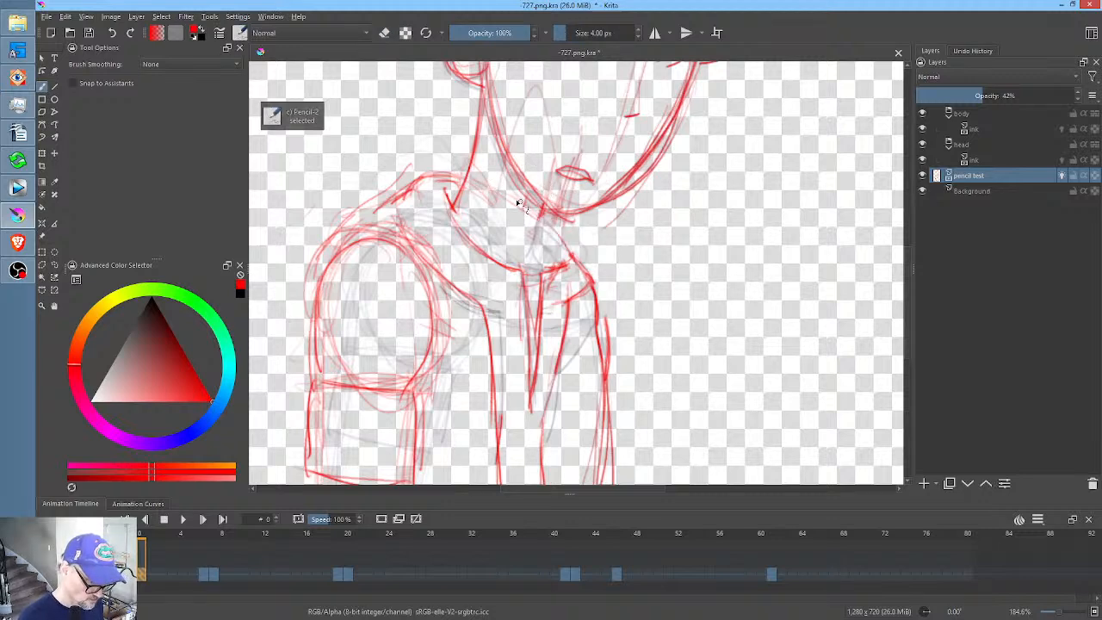
mouse_move(540, 206)
mouse_down()
mouse_move(535, 253)
mouse_move(544, 272)
mouse_move(564, 260)
mouse_up()
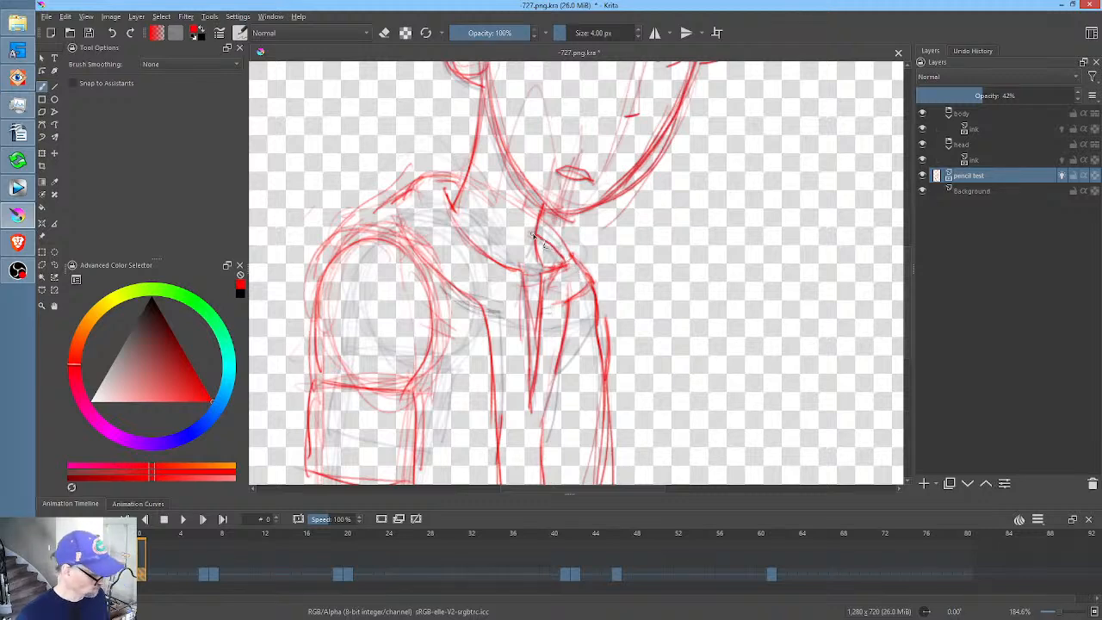
key(m)
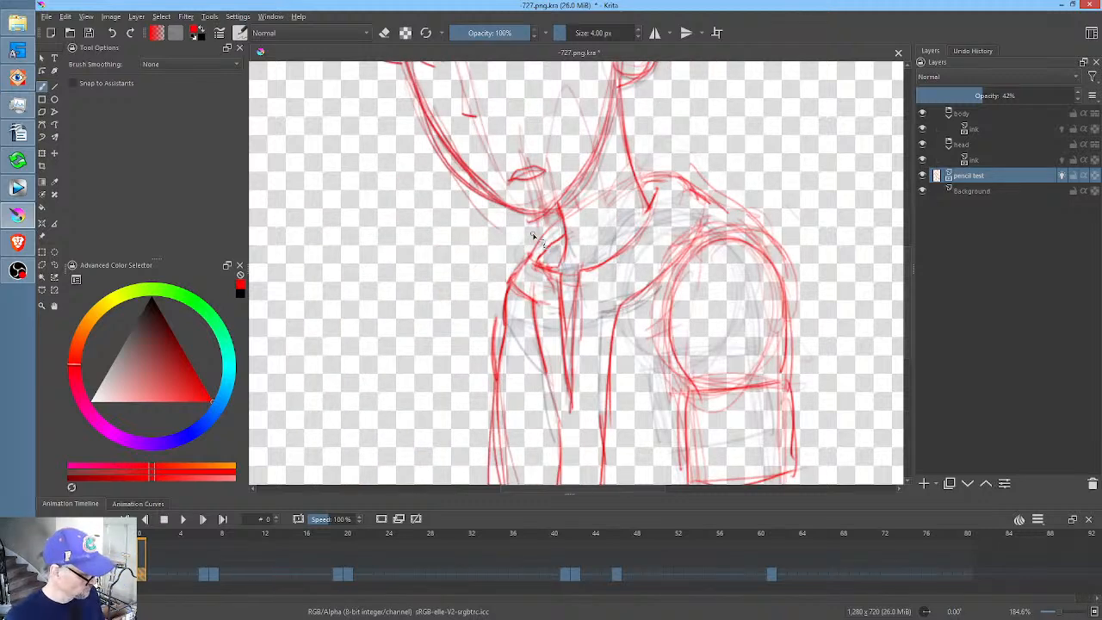
- Lasso the pencil test's head, scale it down slightly and lower it to about x 578, y 233 px
key(1)
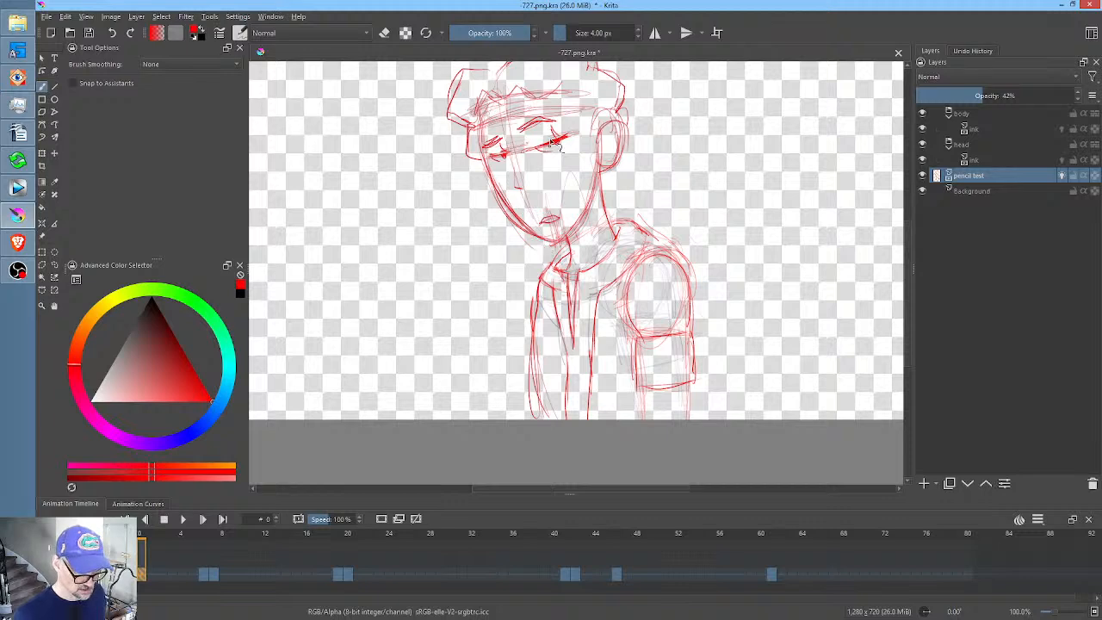
scroll(718, 180, down, 3)
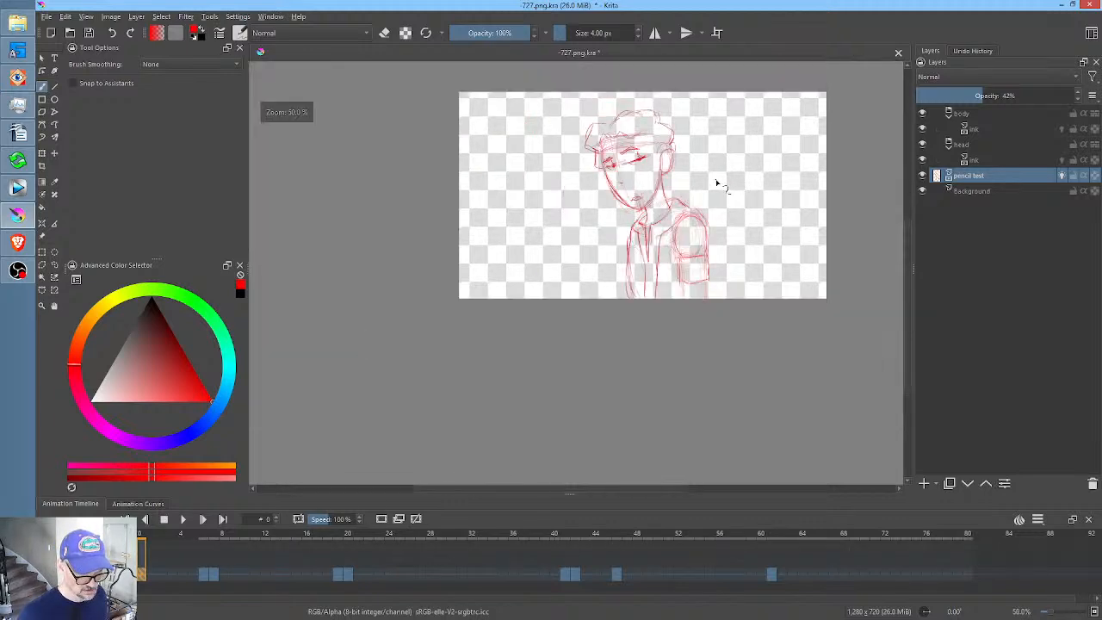
scroll(714, 178, up, 3)
drag(713, 181, 697, 224)
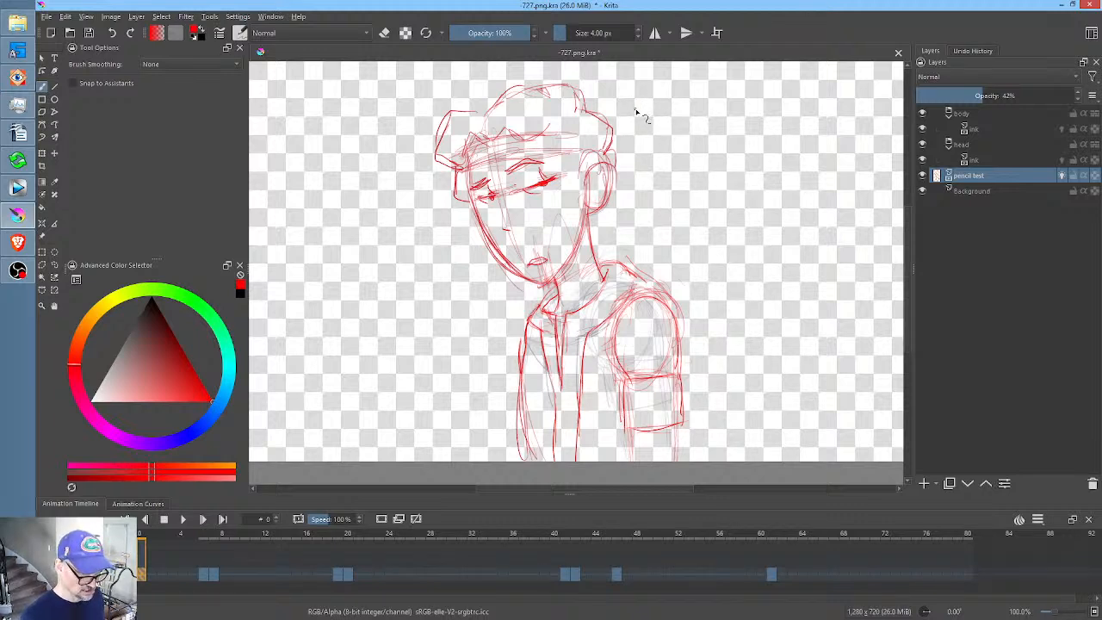
drag(666, 183, 653, 230)
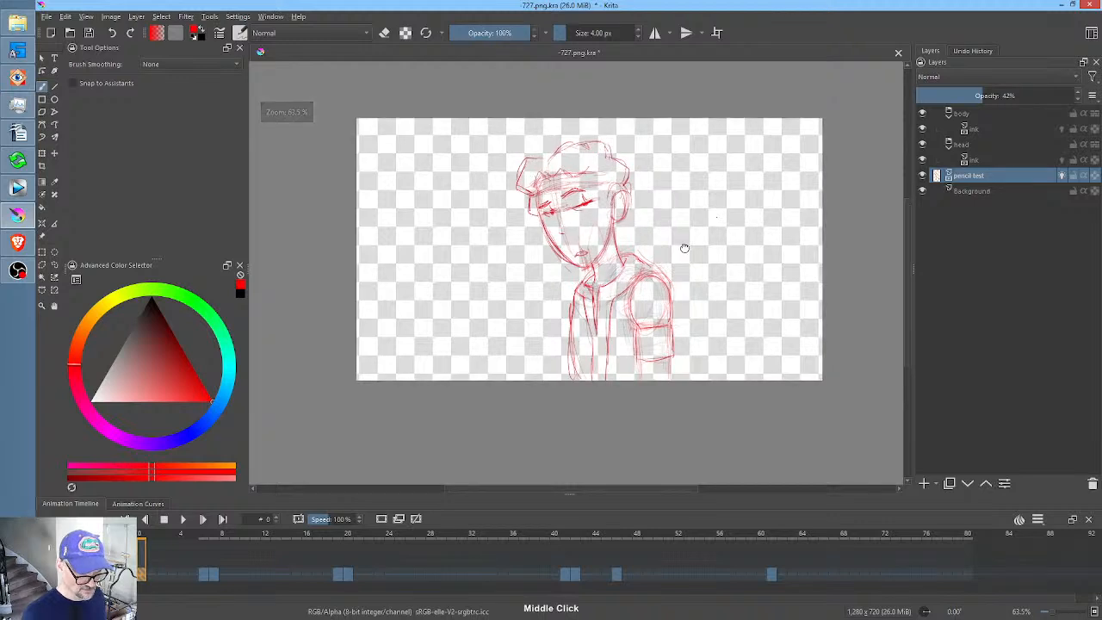
key(l)
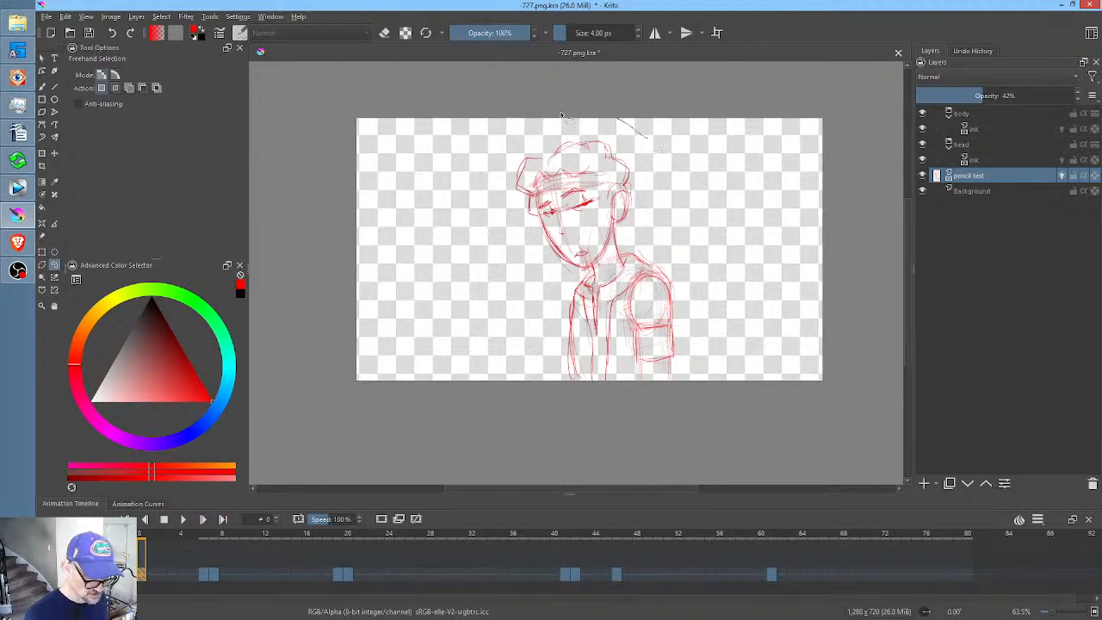
mouse_move(562, 115)
mouse_down()
mouse_move(474, 183)
mouse_move(504, 265)
mouse_up()
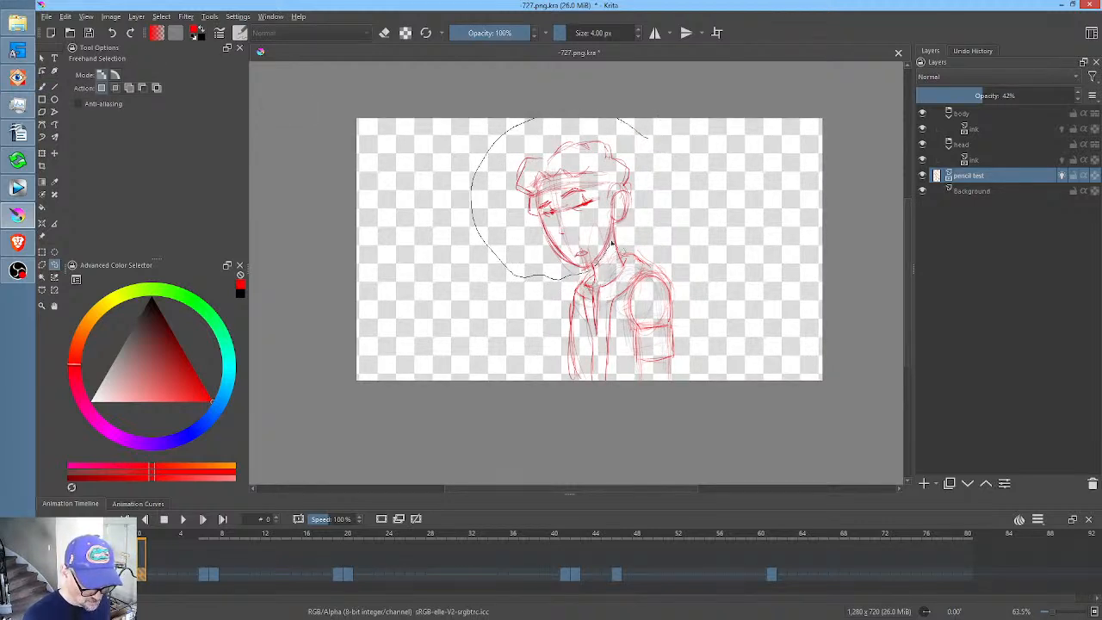
mouse_move(611, 244)
mouse_down()
mouse_move(654, 197)
mouse_move(663, 112)
mouse_move(655, 151)
mouse_up()
key(ctrl+t)
drag(615, 184, 615, 198)
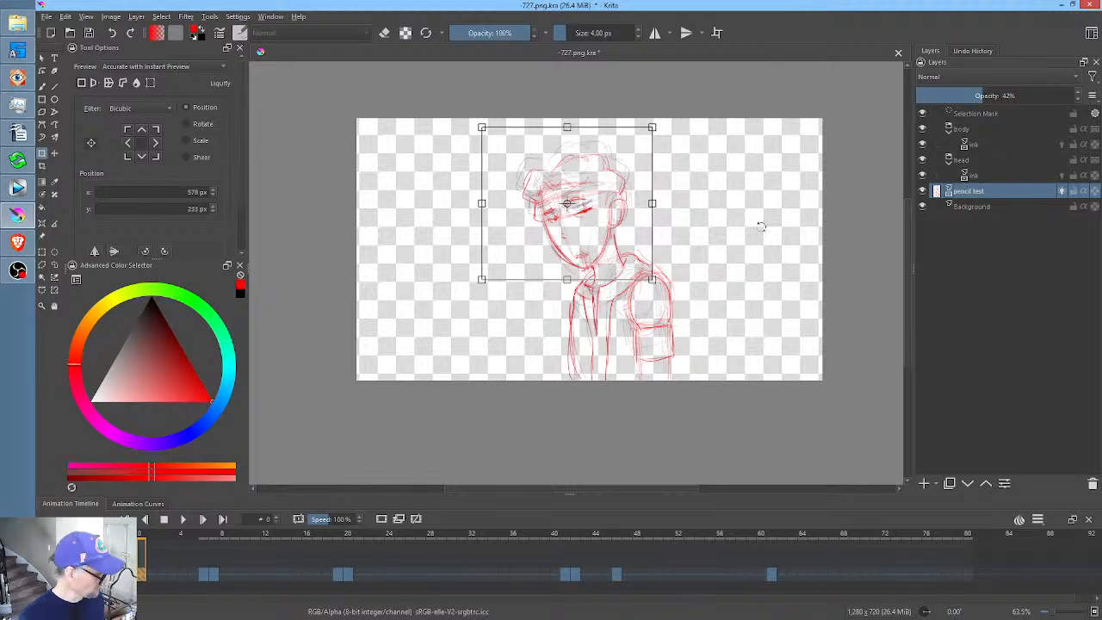
key(Return)
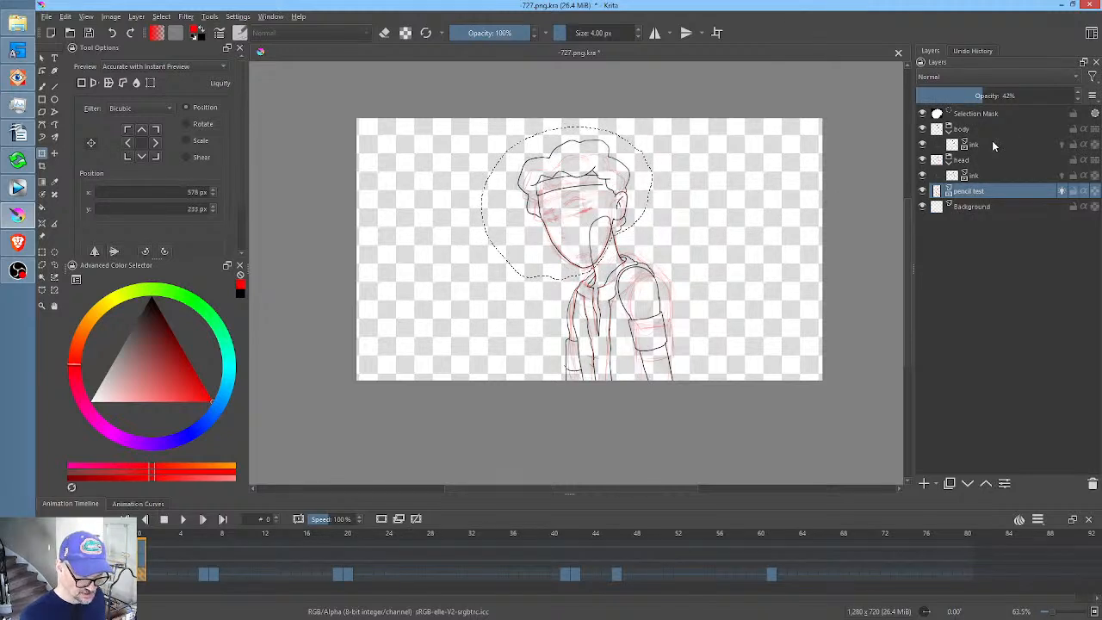
- Clear the selection and scale the head group's ink drawing down over the pencil head, centred at about x 595, y 252 px
click(991, 144)
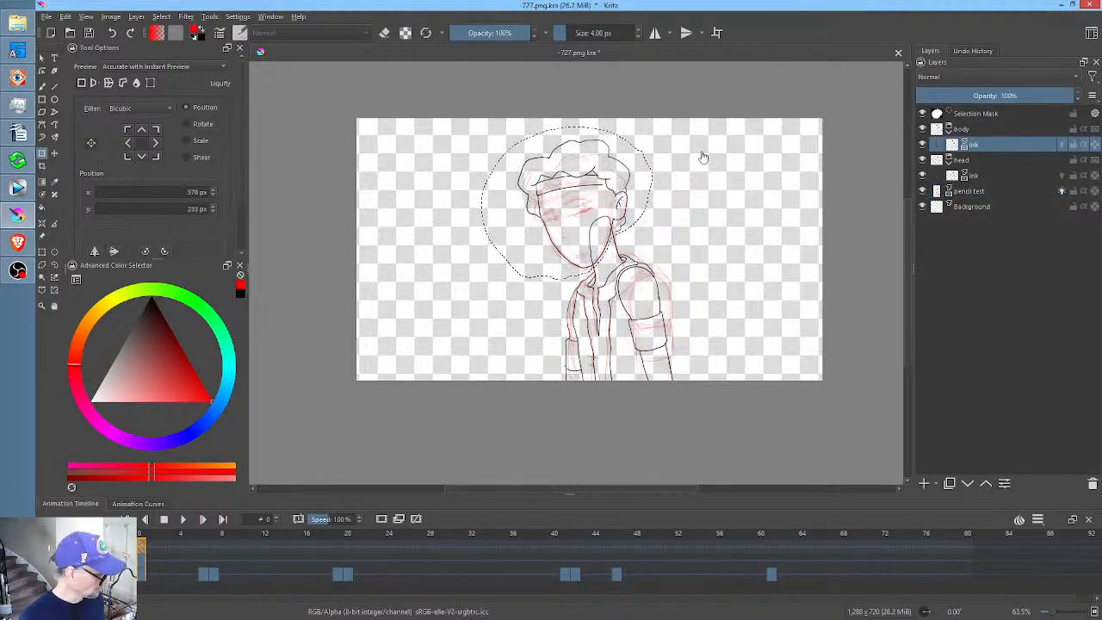
key(ctrl+shift+a)
key(ctrl+t)
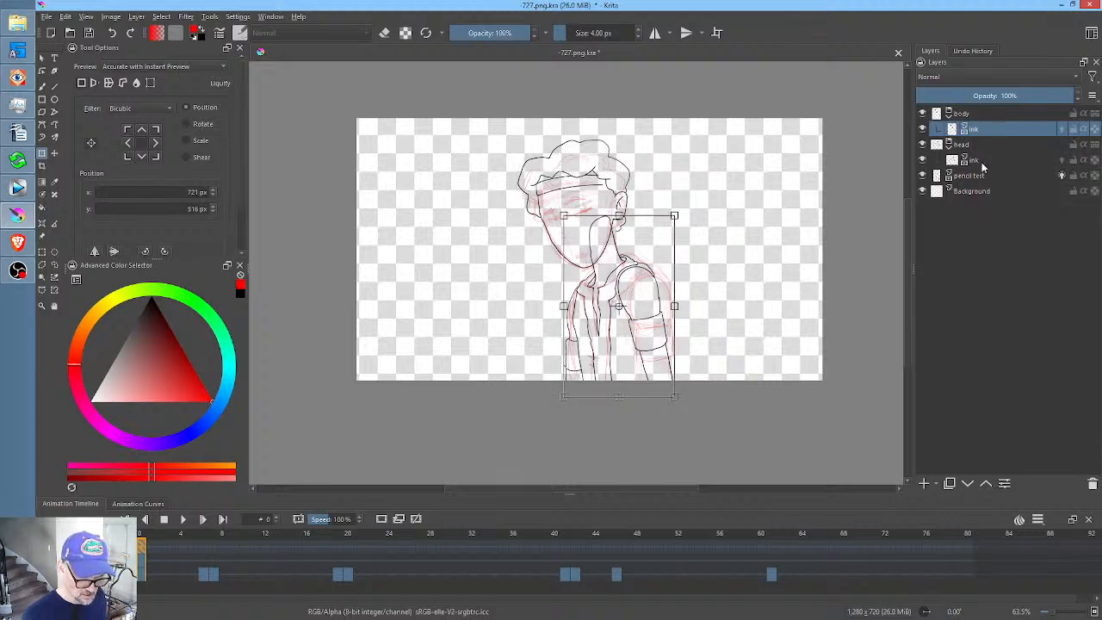
click(607, 183)
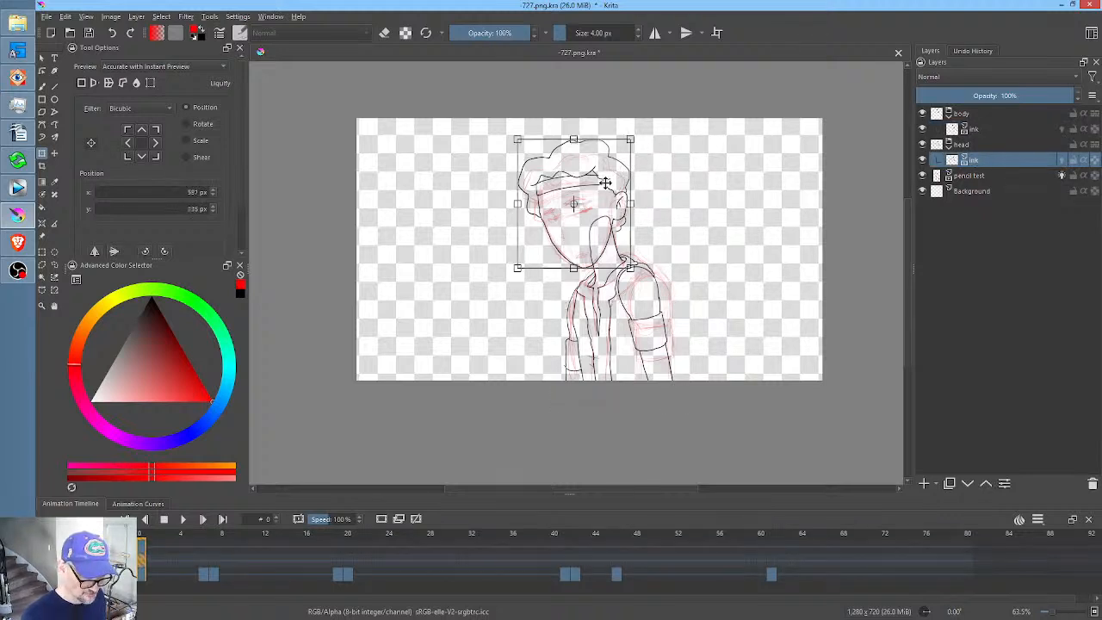
scroll(637, 186, up, 3)
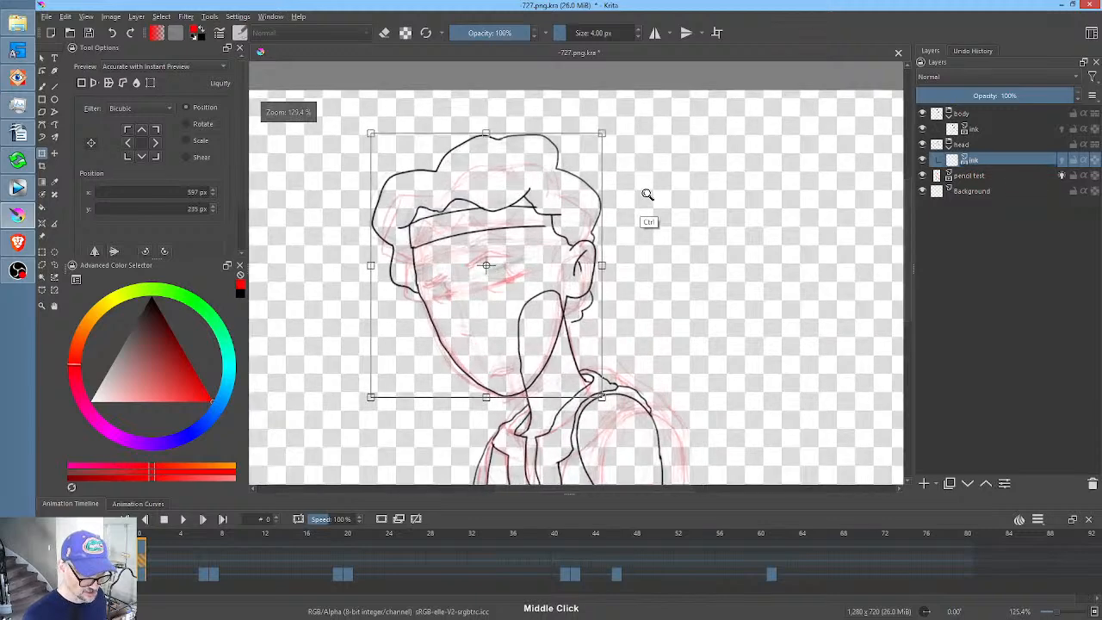
drag(603, 130, 591, 149)
drag(554, 211, 552, 224)
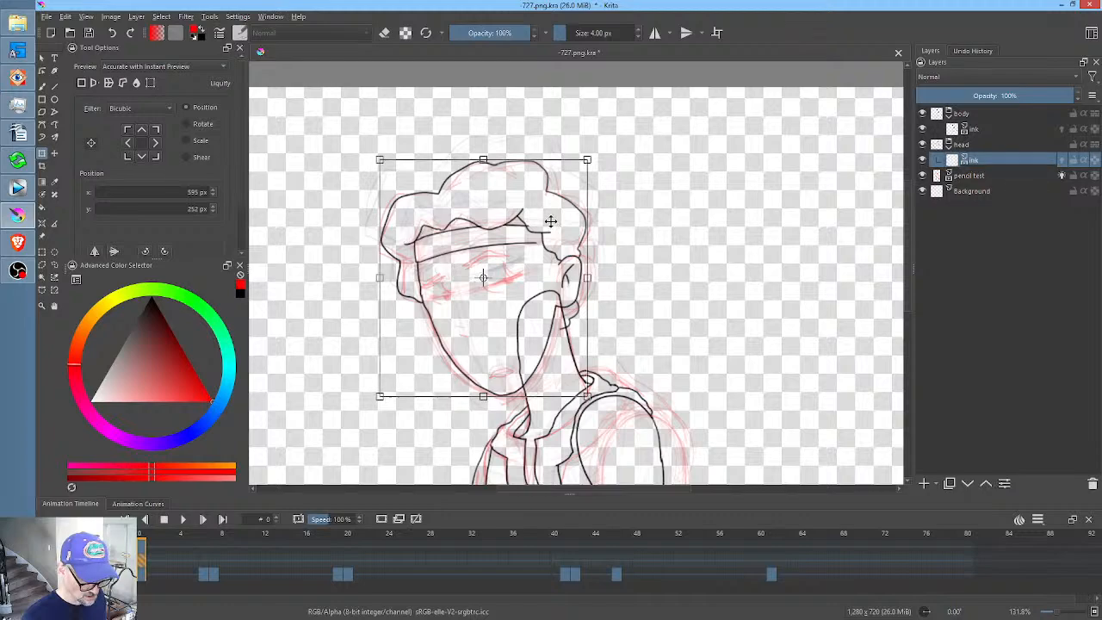
- On the body's ink layer, erase the old near arm, shoulder and shirt front edge, plus the near inner collar line
drag(703, 355, 720, 195)
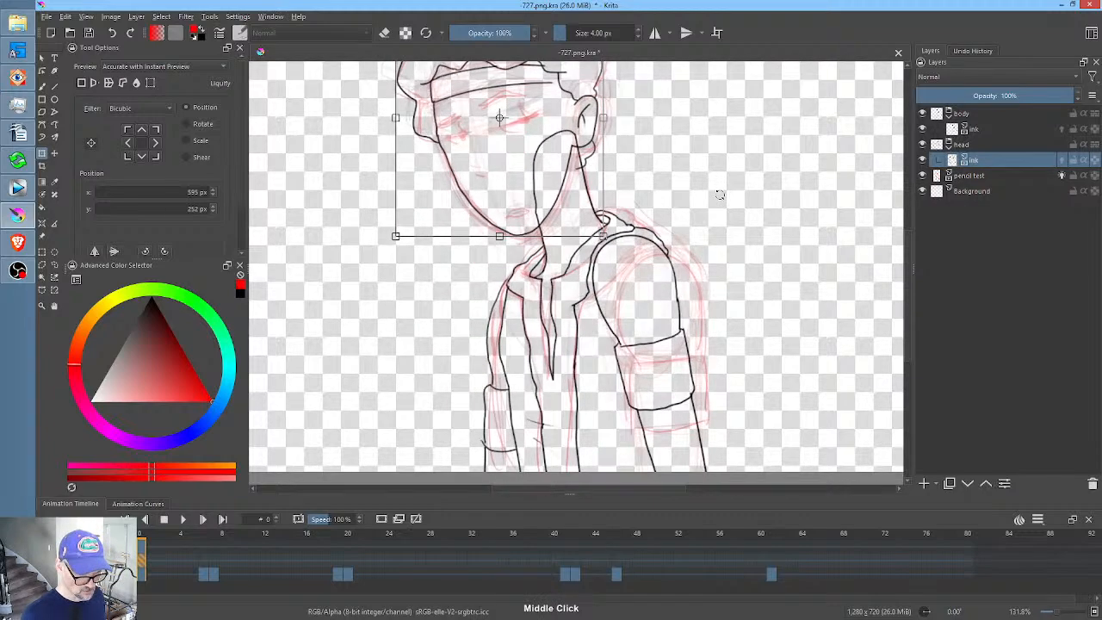
click(982, 132)
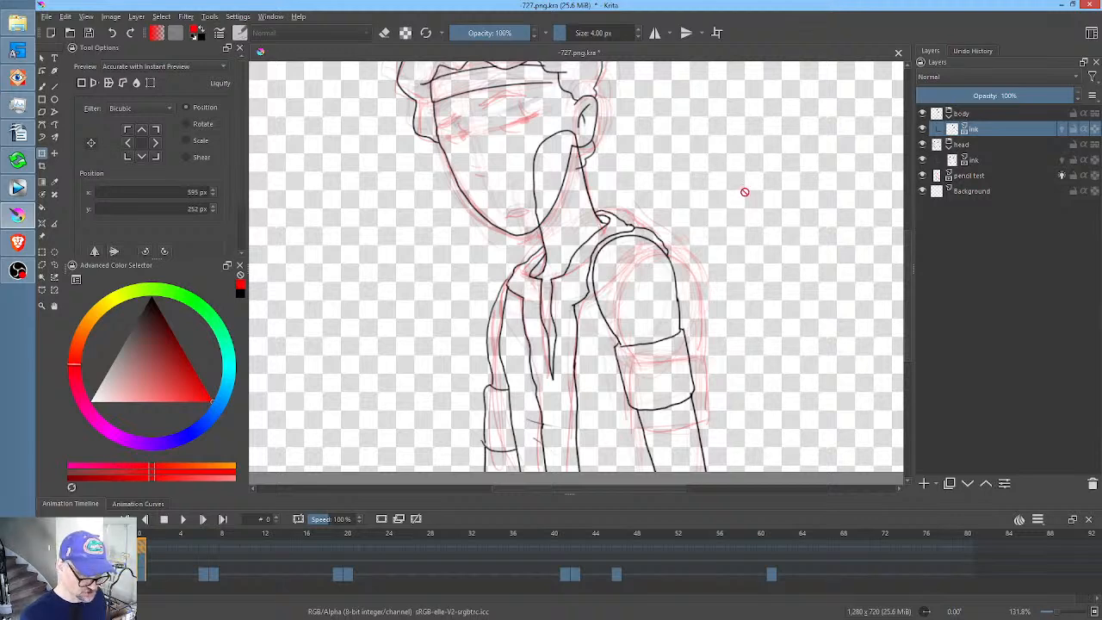
key(e)
mouse_move(727, 226)
mouse_down()
mouse_move(647, 203)
mouse_move(589, 249)
mouse_move(576, 294)
mouse_move(578, 396)
mouse_move(659, 485)
mouse_move(751, 463)
mouse_up()
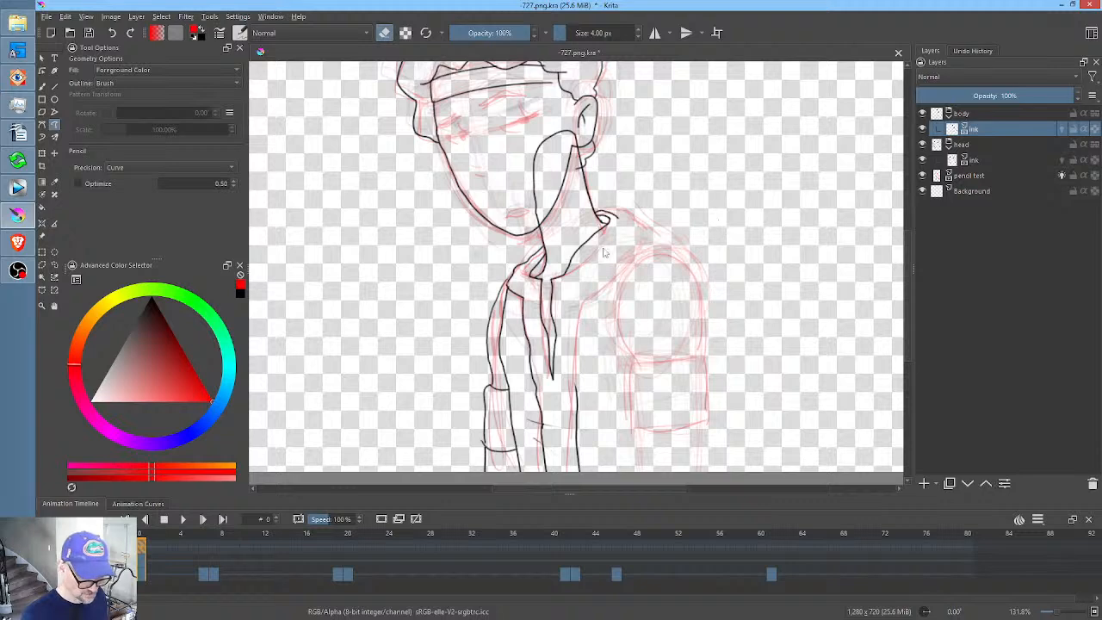
drag(606, 228, 608, 226)
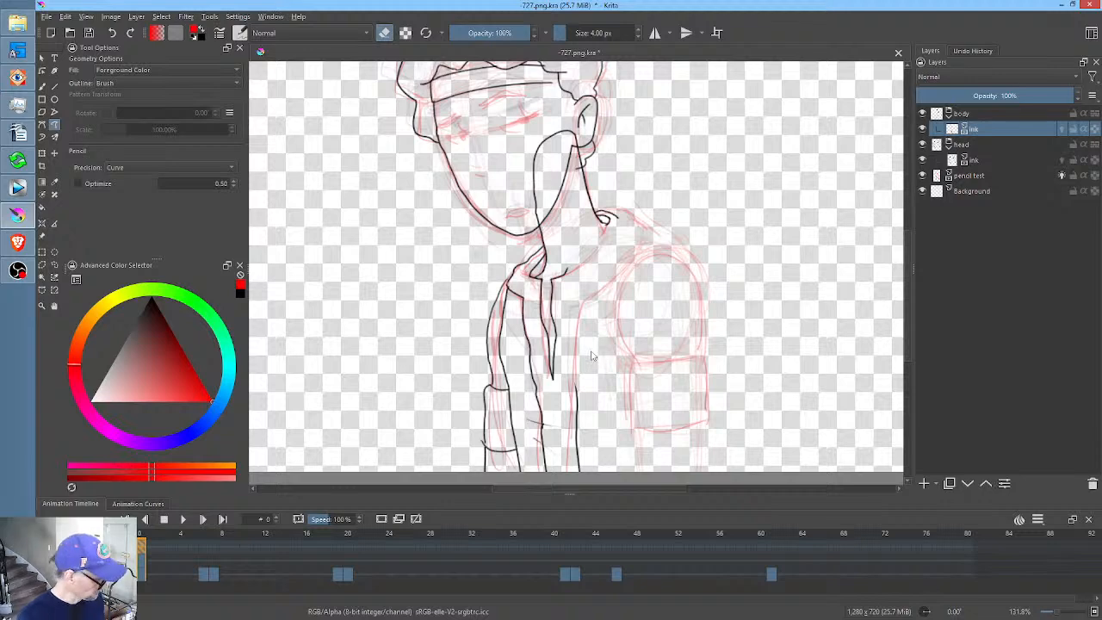
- Ink the shirt's near front edge up to the shoulder in black, then the shoulder line and the rounded upper sleeve outline
key(b)
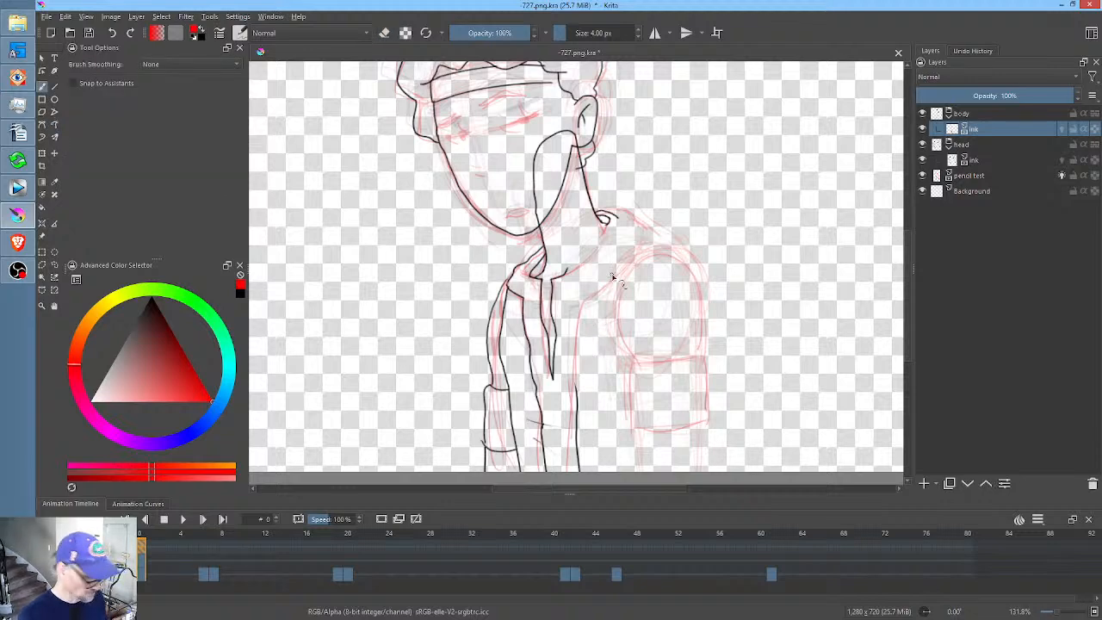
key(e)
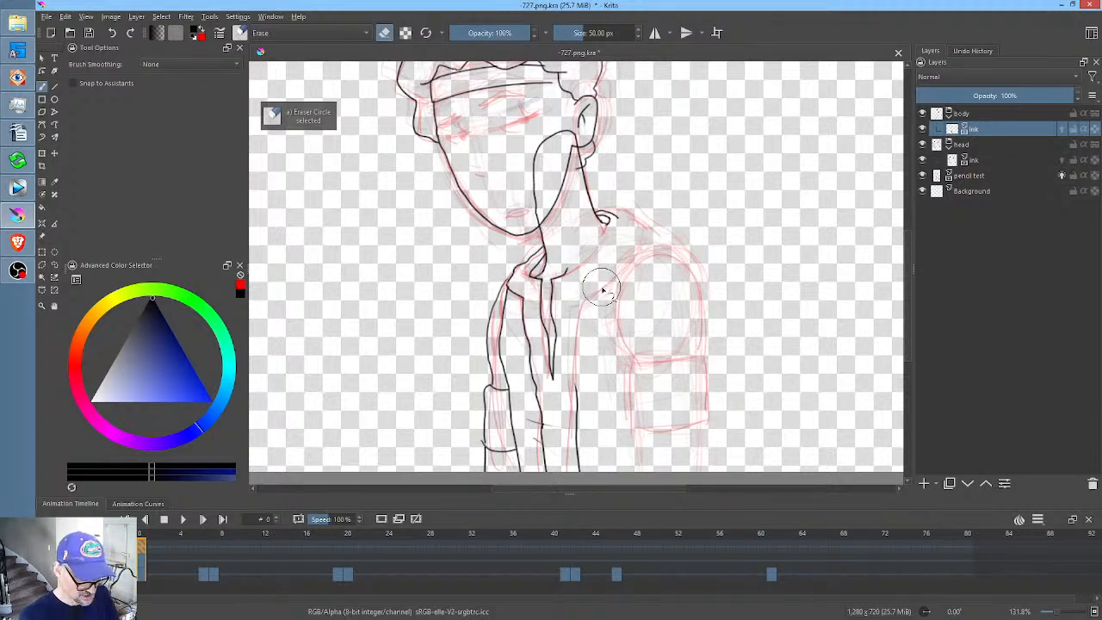
key(slash)
drag(581, 297, 578, 389)
key(x)
mouse_move(584, 301)
mouse_down()
mouse_move(620, 274)
mouse_move(643, 228)
mouse_move(631, 225)
mouse_move(643, 230)
mouse_up()
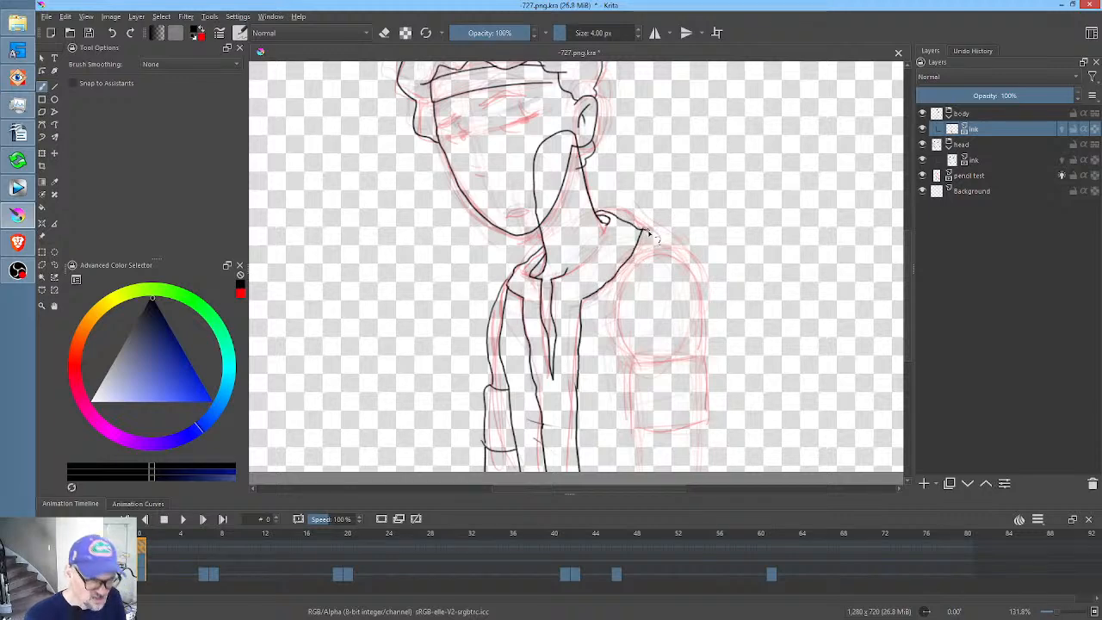
mouse_move(652, 239)
mouse_down()
mouse_move(678, 244)
mouse_move(694, 269)
mouse_move(669, 253)
mouse_move(639, 256)
mouse_move(620, 310)
mouse_move(635, 360)
mouse_up()
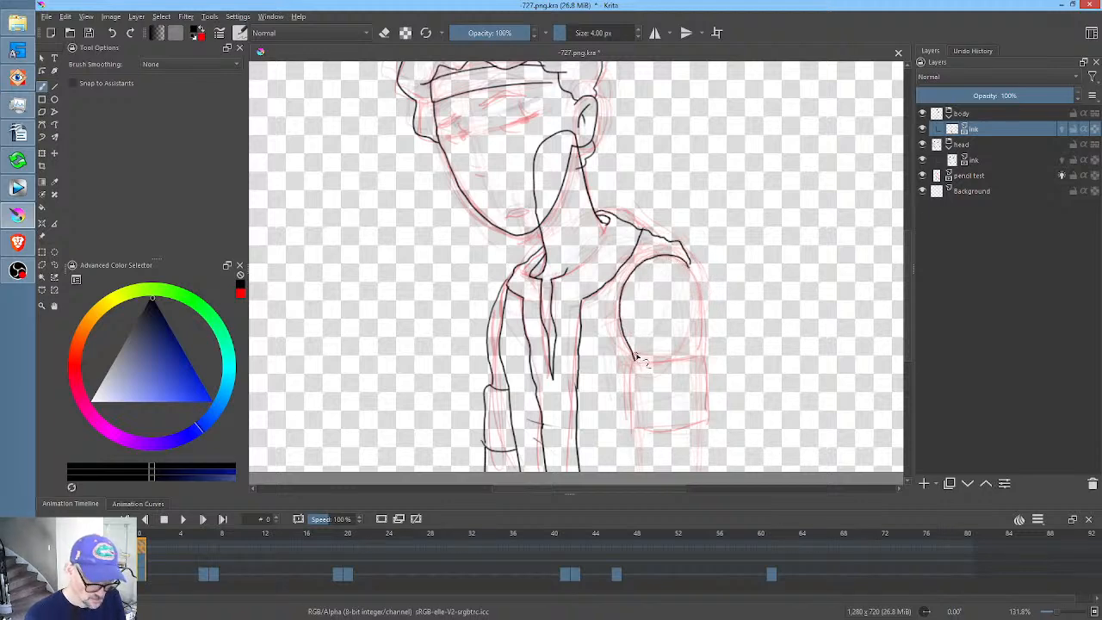
drag(689, 265, 702, 356)
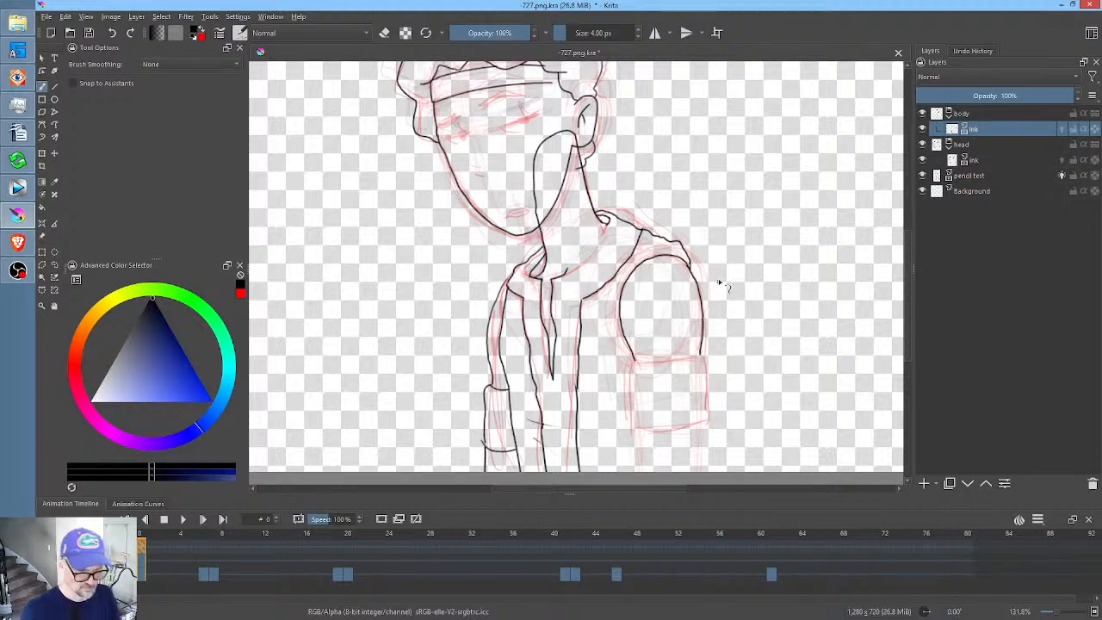
- Rotate the view and ink the near sleeve's rolled cuff with its curved upper edge, both sides and lower edge
drag(720, 283, 651, 177)
drag(714, 244, 689, 215)
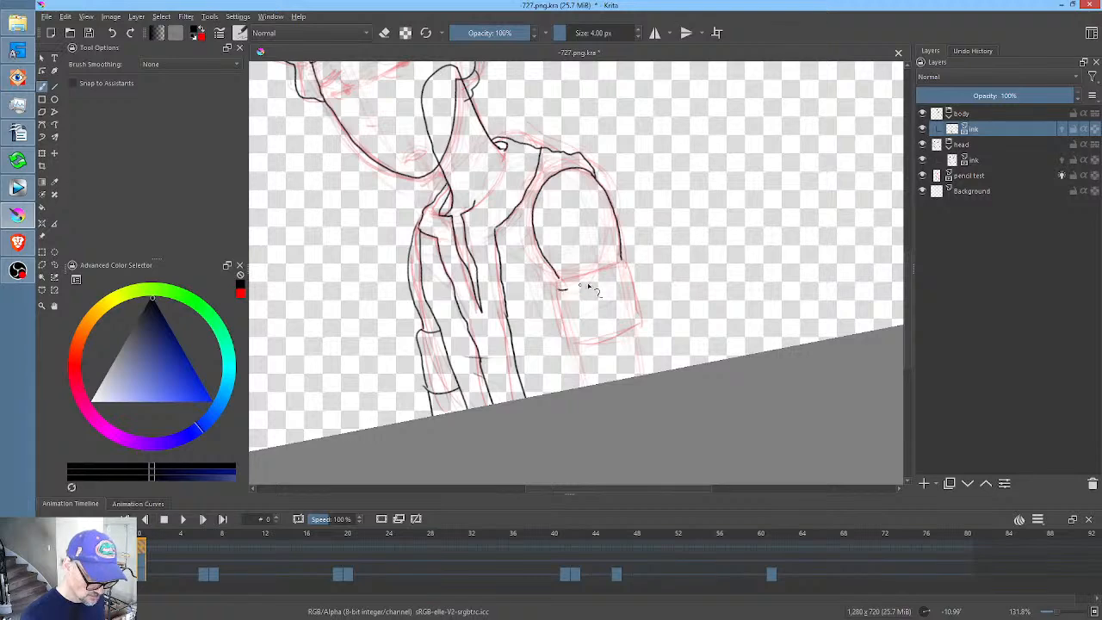
drag(564, 288, 627, 265)
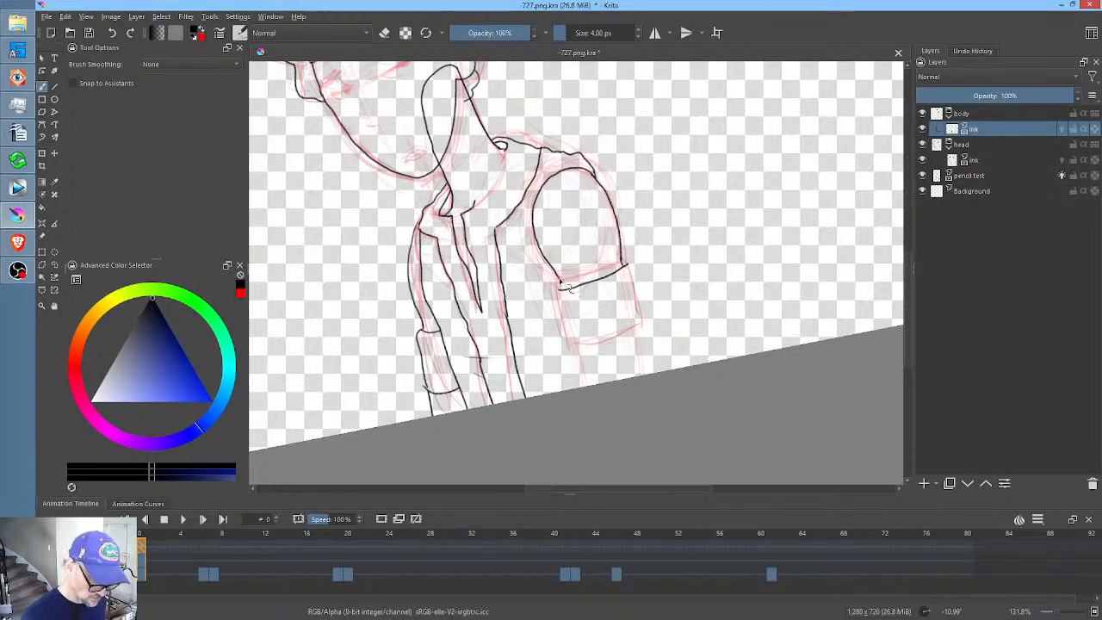
mouse_move(560, 285)
mouse_down()
mouse_move(572, 342)
mouse_move(589, 349)
mouse_move(641, 329)
mouse_up()
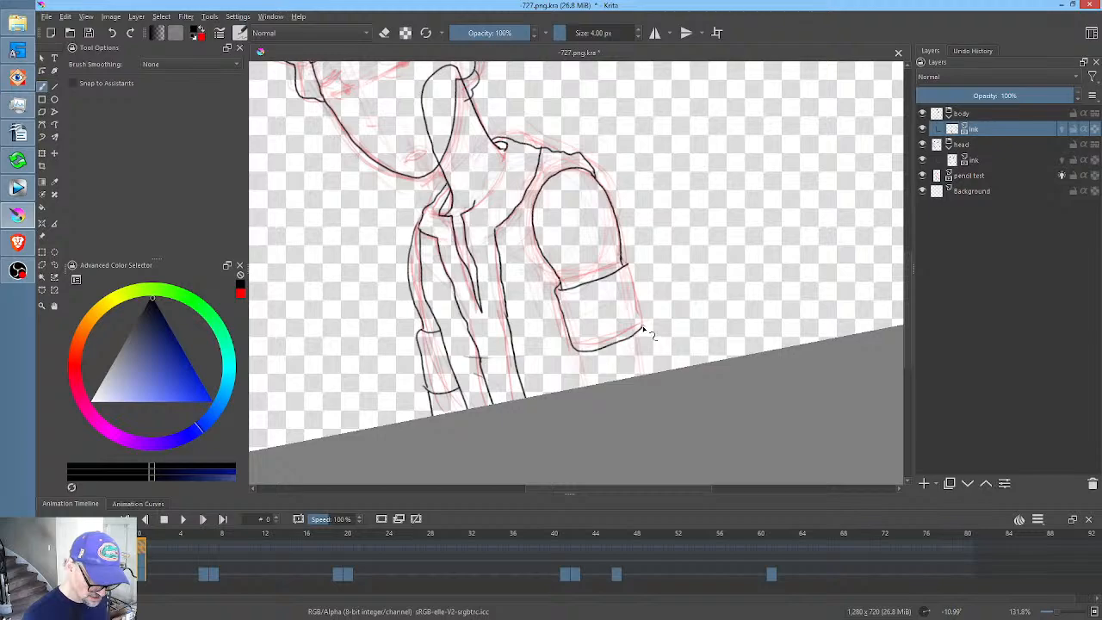
drag(625, 258, 645, 325)
- Trim the overshooting line end at the upper outer corner of the near sleeve cuff
drag(585, 295, 642, 65)
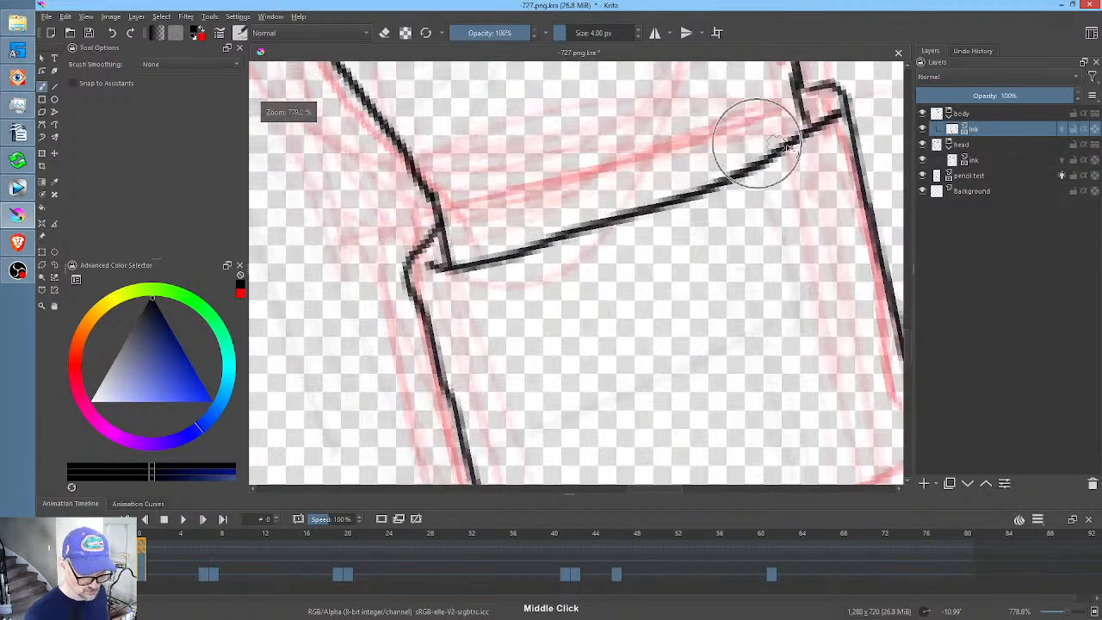
drag(752, 145, 617, 250)
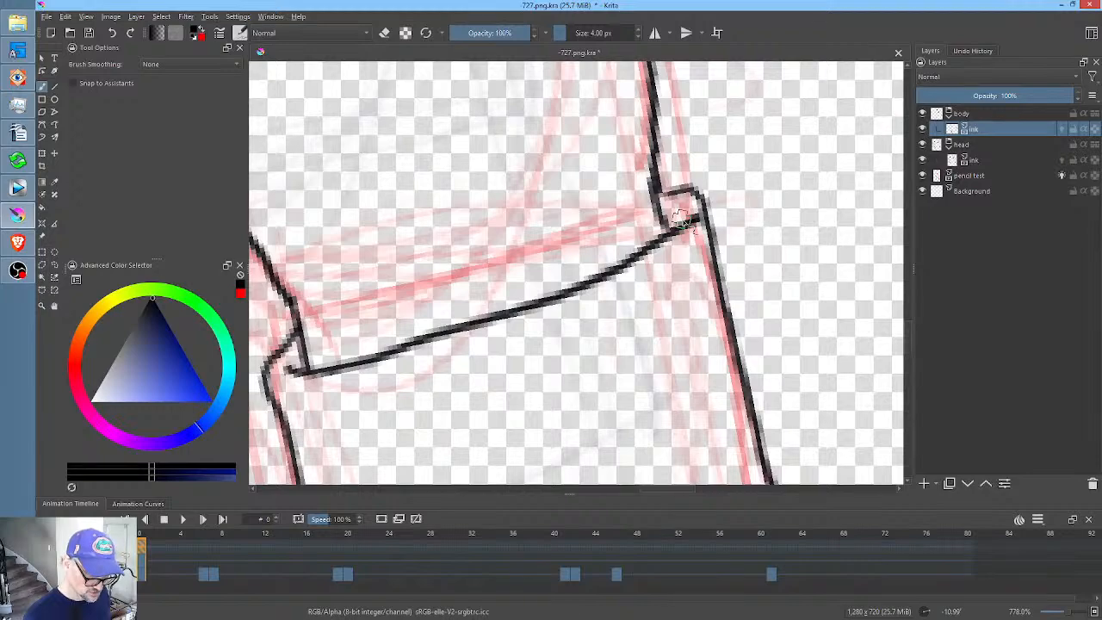
key(e)
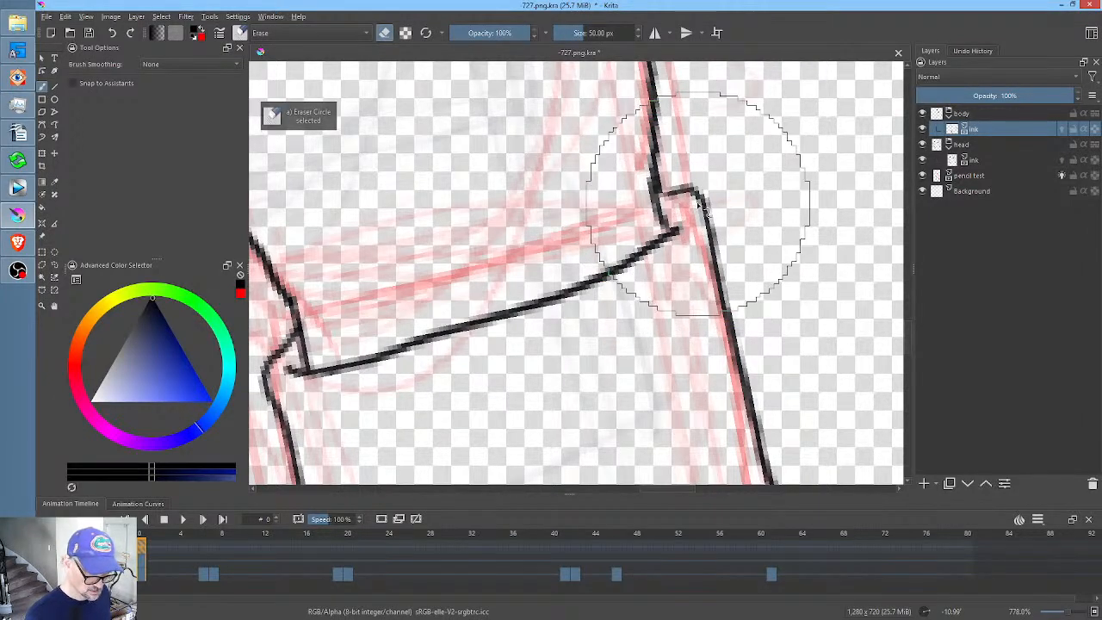
key(slash)
drag(686, 388, 684, 47)
- Ink the two forearm lines from the near cuff down to the canvas edge and reset the view rotation
scroll(729, 249, down, 4)
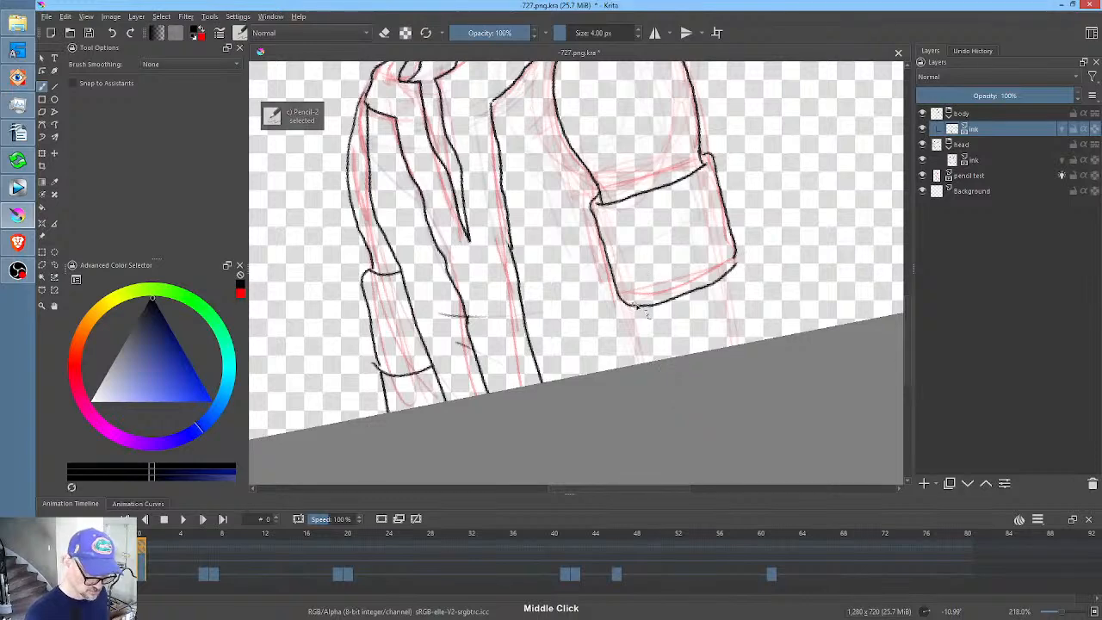
drag(638, 308, 652, 361)
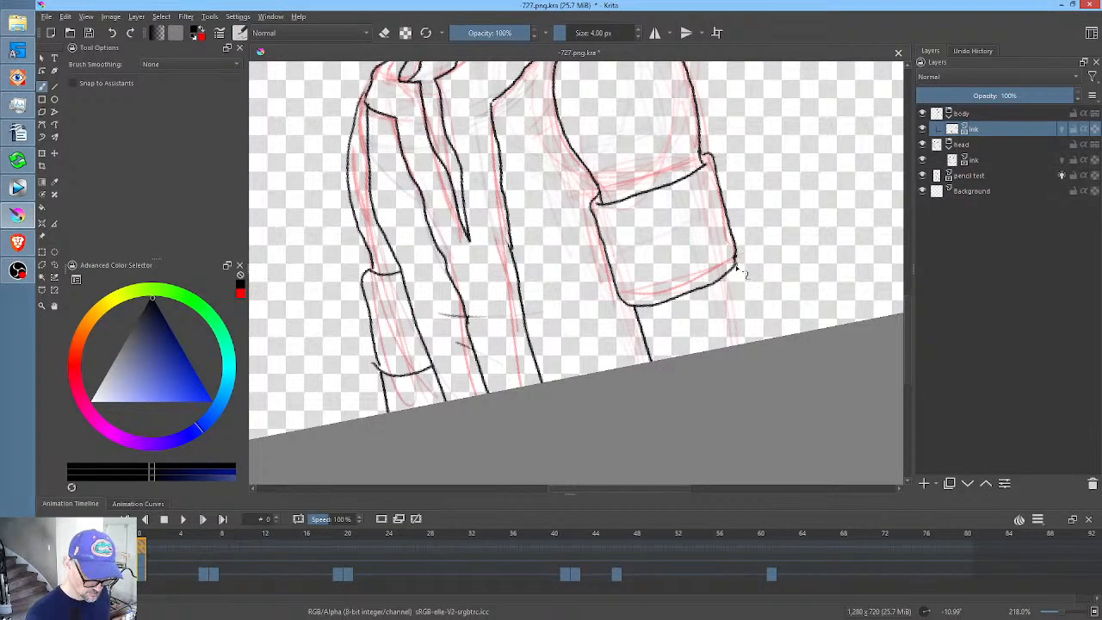
drag(734, 275, 746, 344)
key(5)
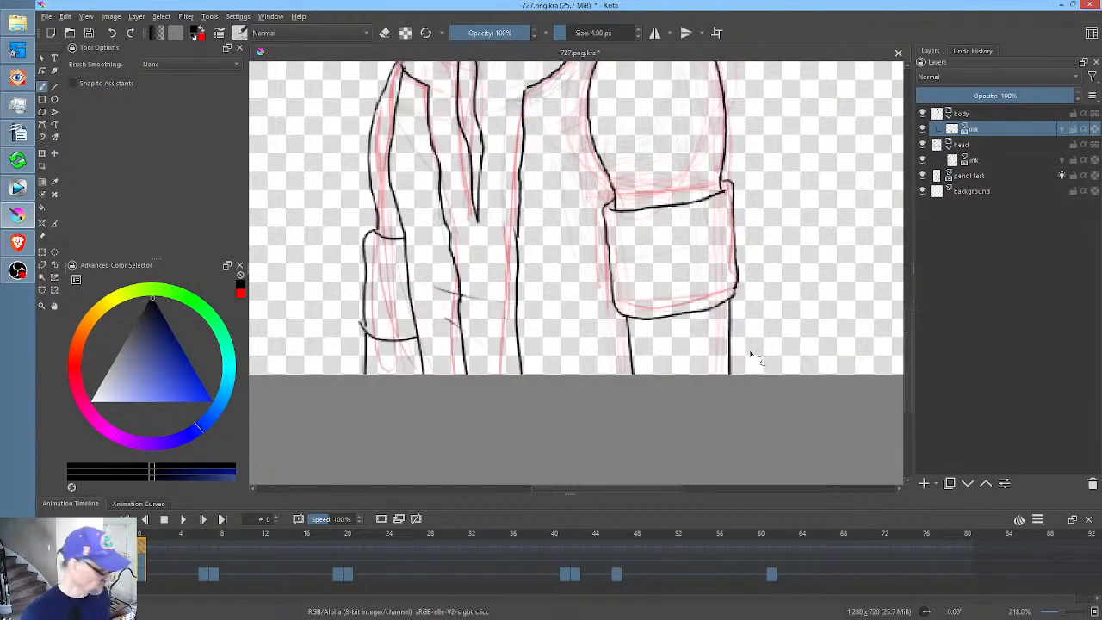
- Hide the pencil test layer to check the inked head and body on their own
click(923, 175)
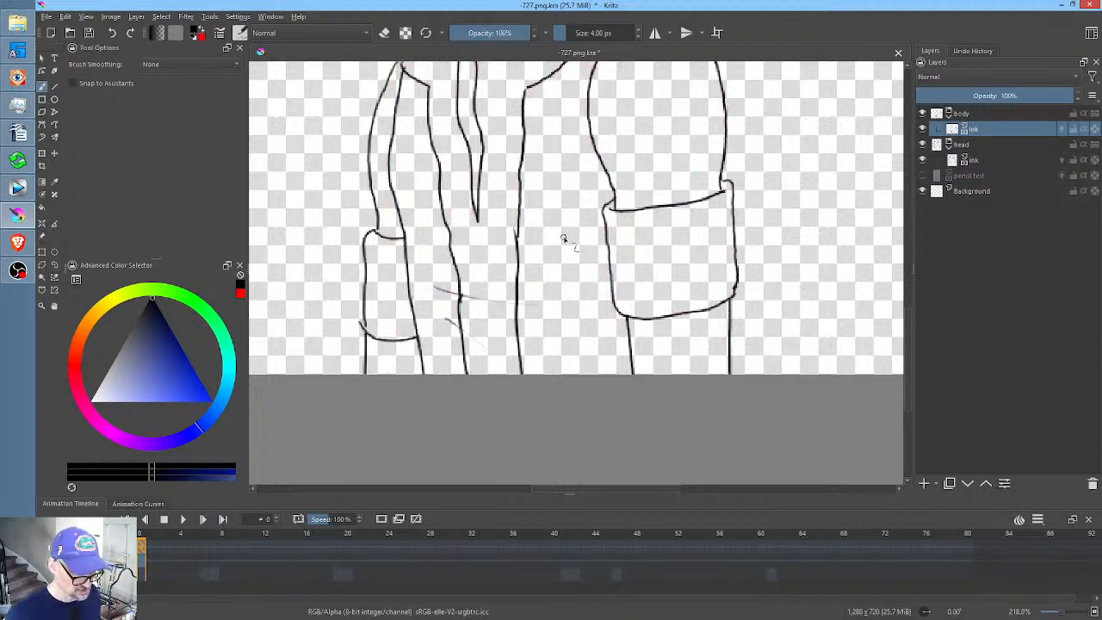
scroll(564, 238, down, 2)
drag(590, 212, 607, 414)
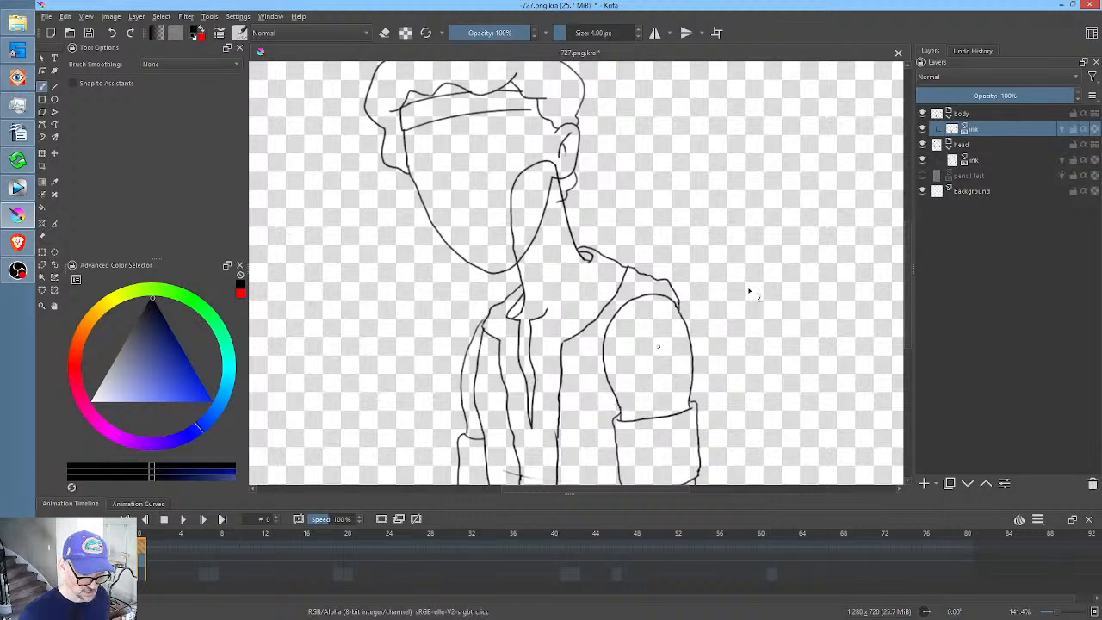
click(922, 176)
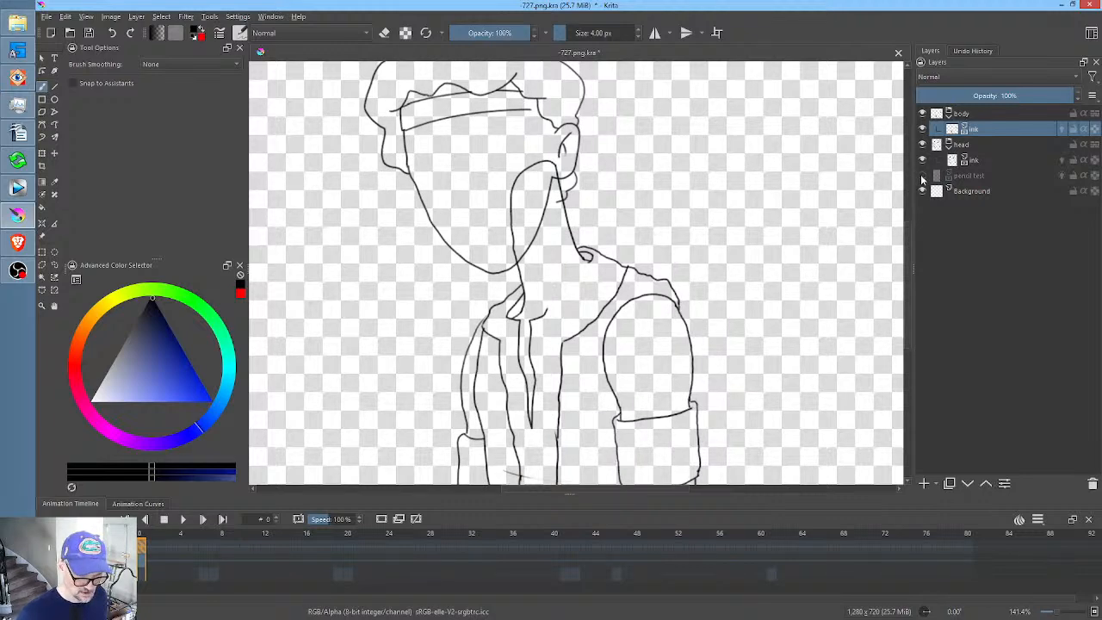
click(922, 176)
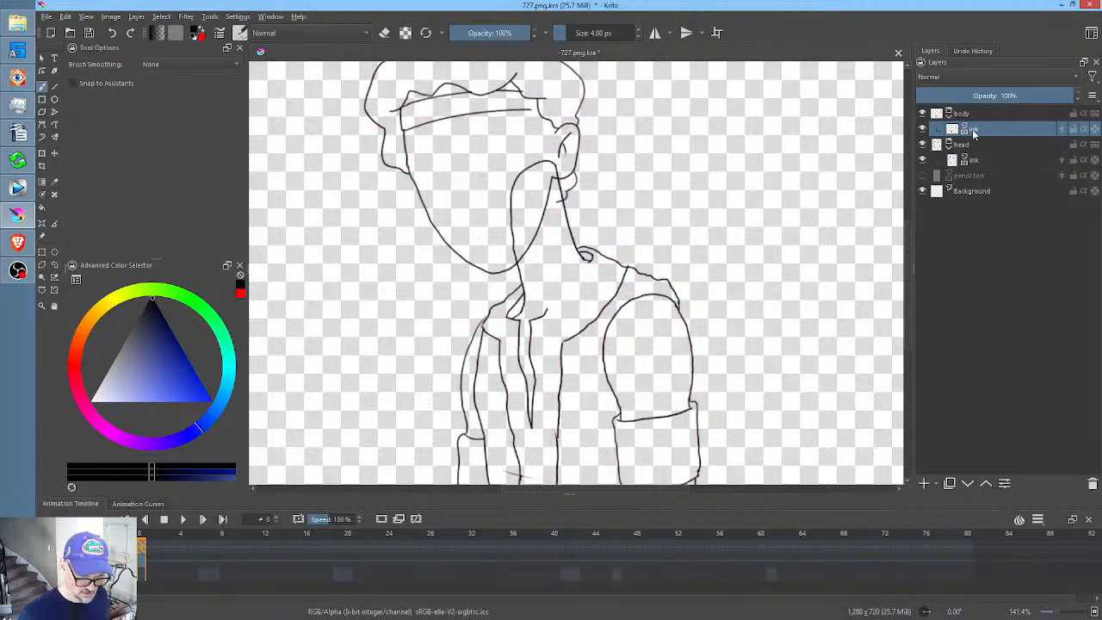
- Extend the near inner collar line up to the collar fold beside the neck and clean up the fold's overlapping strokes
scroll(568, 301, up, 3)
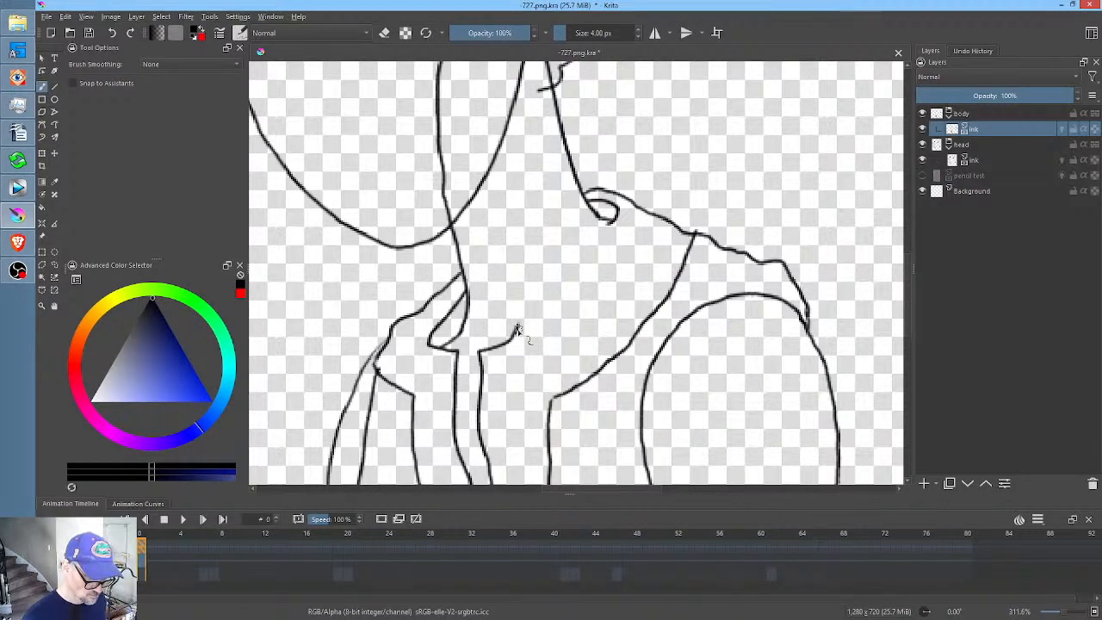
key(e)
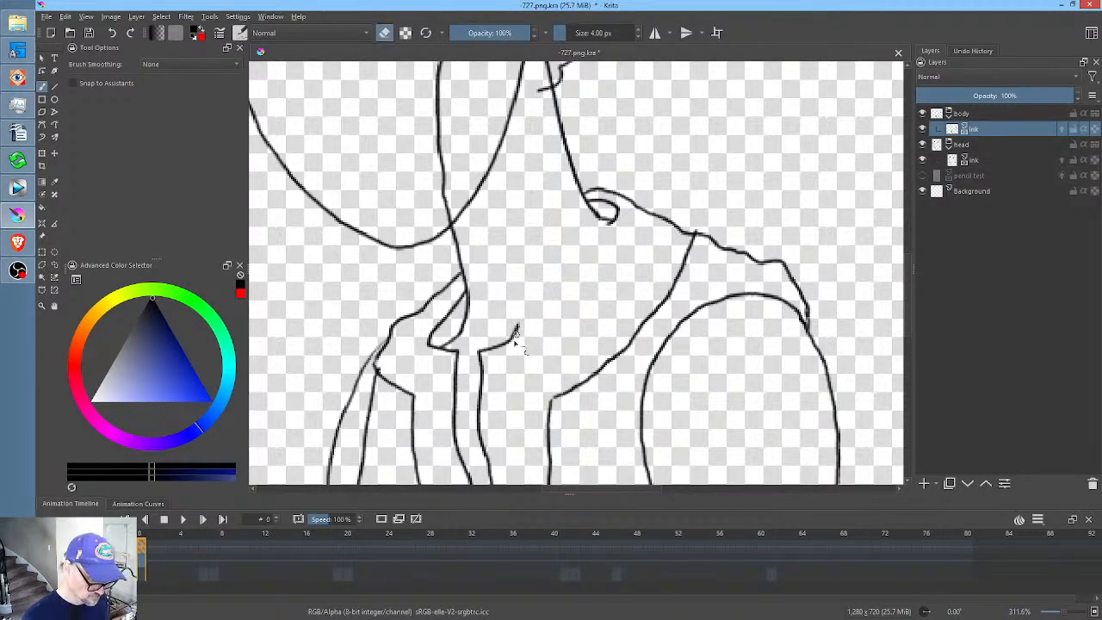
mouse_move(518, 323)
mouse_down()
mouse_move(517, 337)
mouse_move(591, 298)
mouse_move(628, 228)
mouse_move(619, 213)
mouse_up()
key(e)
key(e)
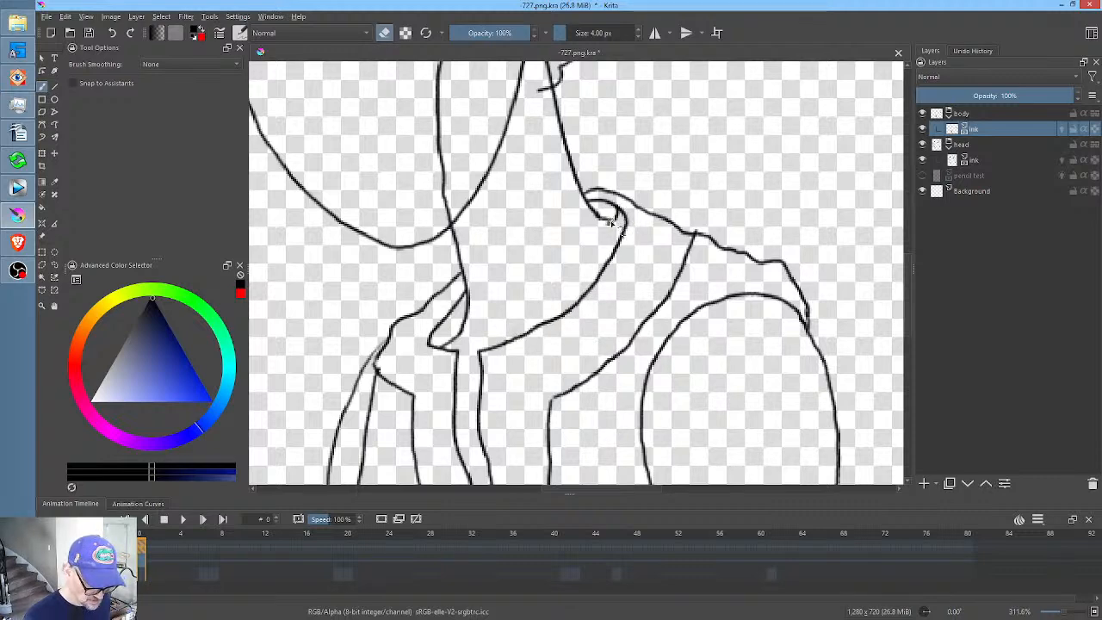
key(e)
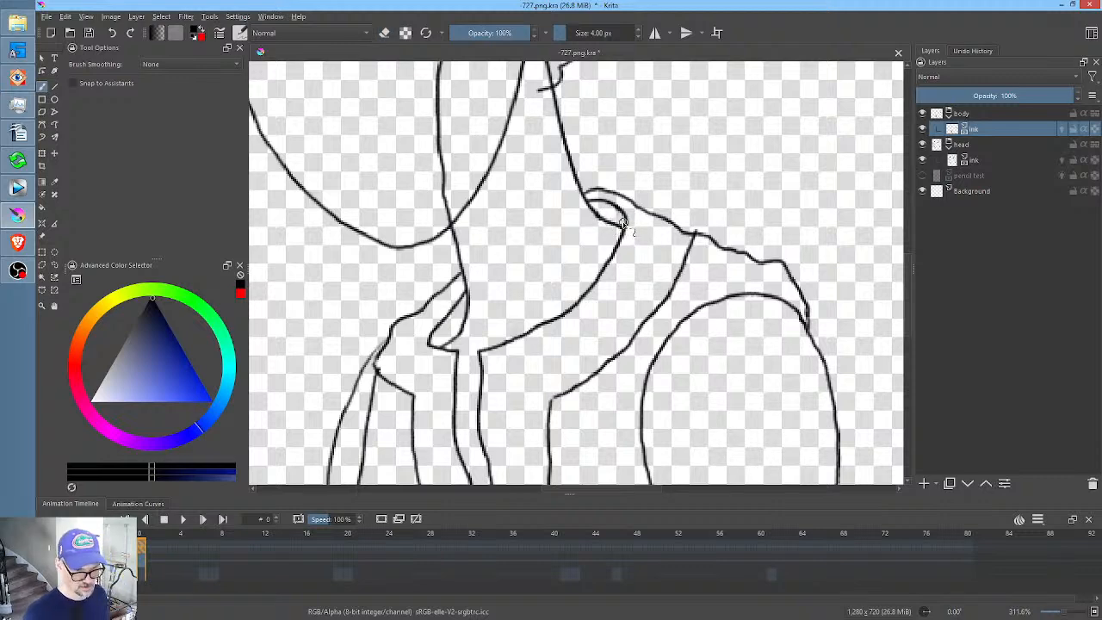
key(e)
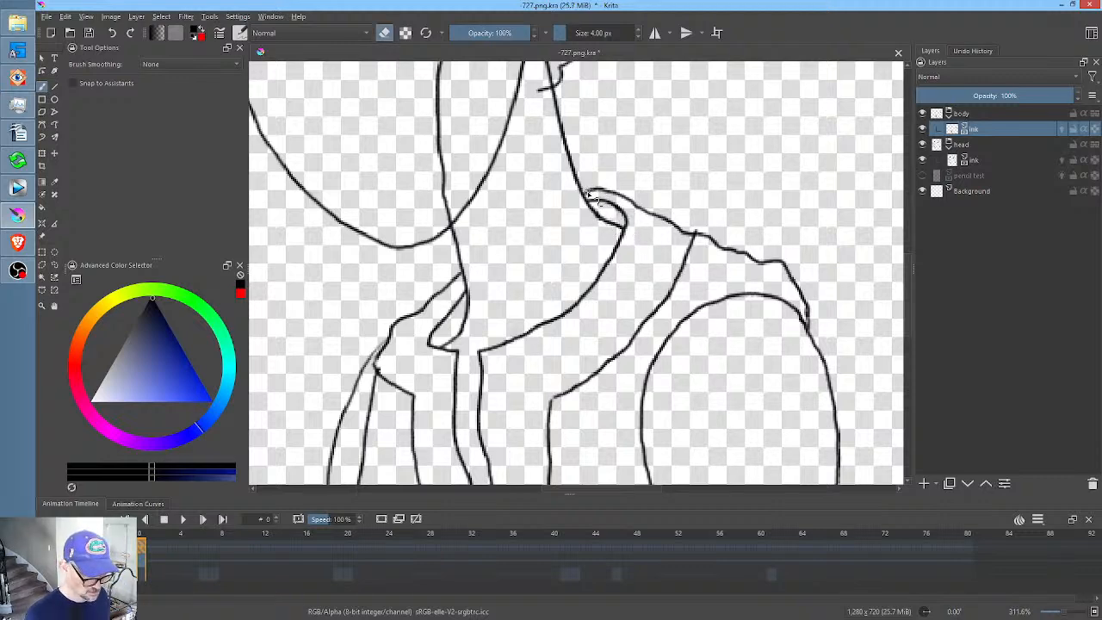
key(e)
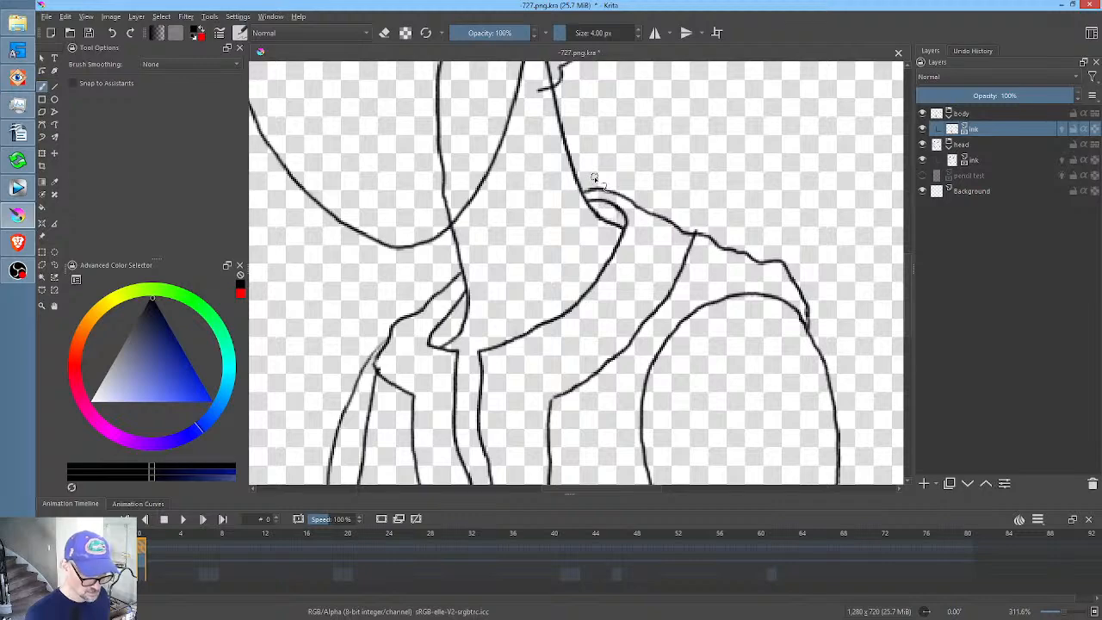
- Extend the nape line below the ear to the jaw, then lasso and cut the head ink's nape hair and paste it as a new layer
drag(646, 202, 677, 325)
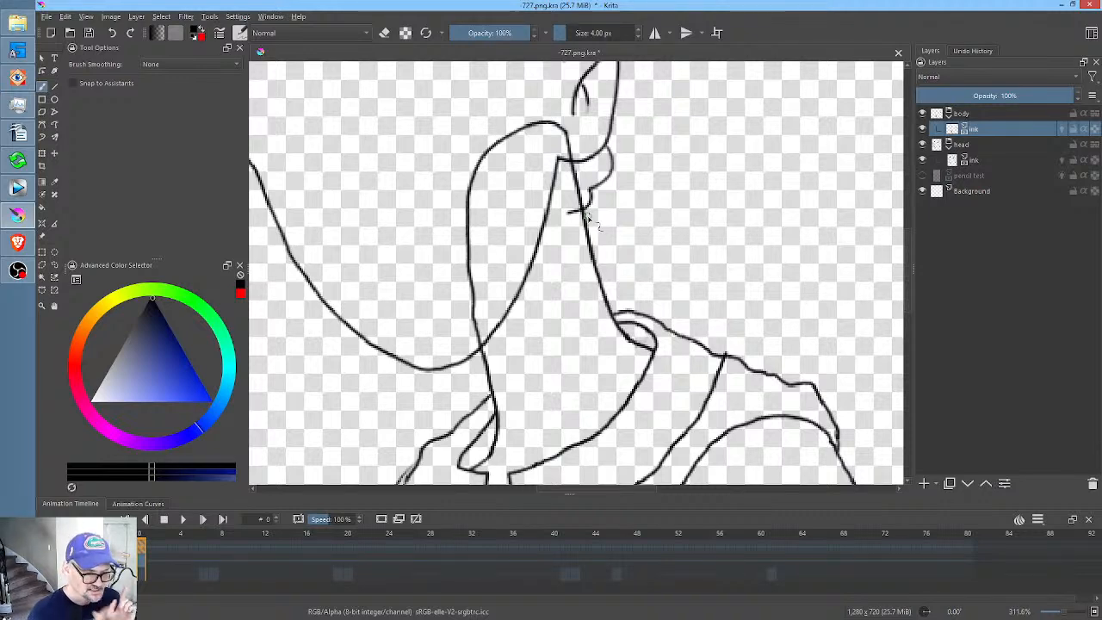
drag(579, 212, 554, 213)
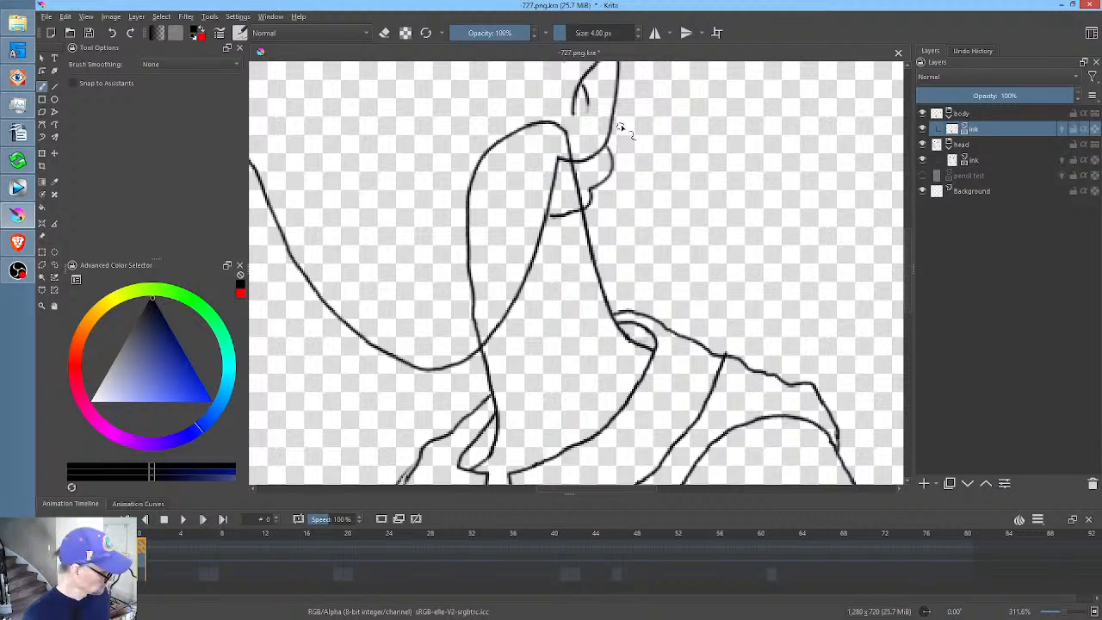
key(l)
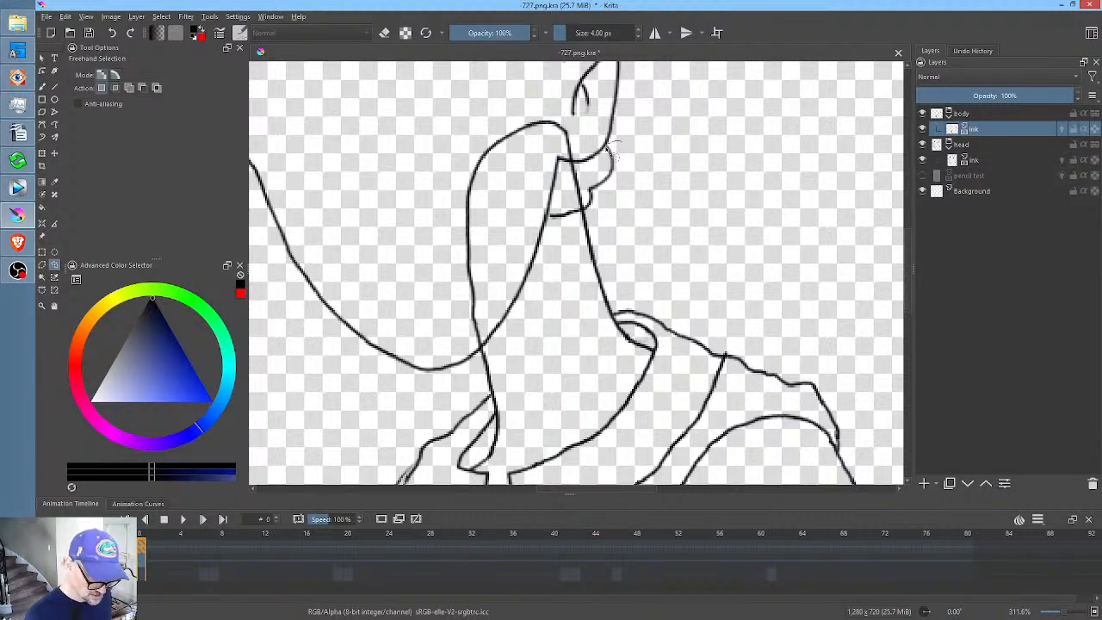
drag(607, 148, 594, 166)
mouse_move(551, 216)
mouse_down()
mouse_move(621, 212)
mouse_move(645, 163)
mouse_up()
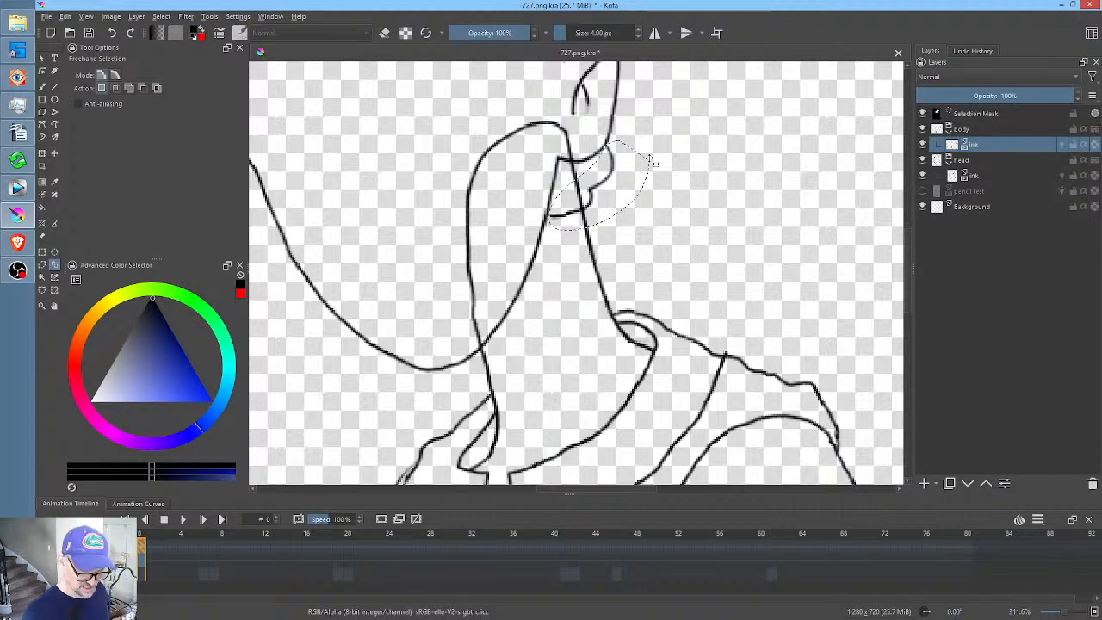
click(924, 144)
click(924, 143)
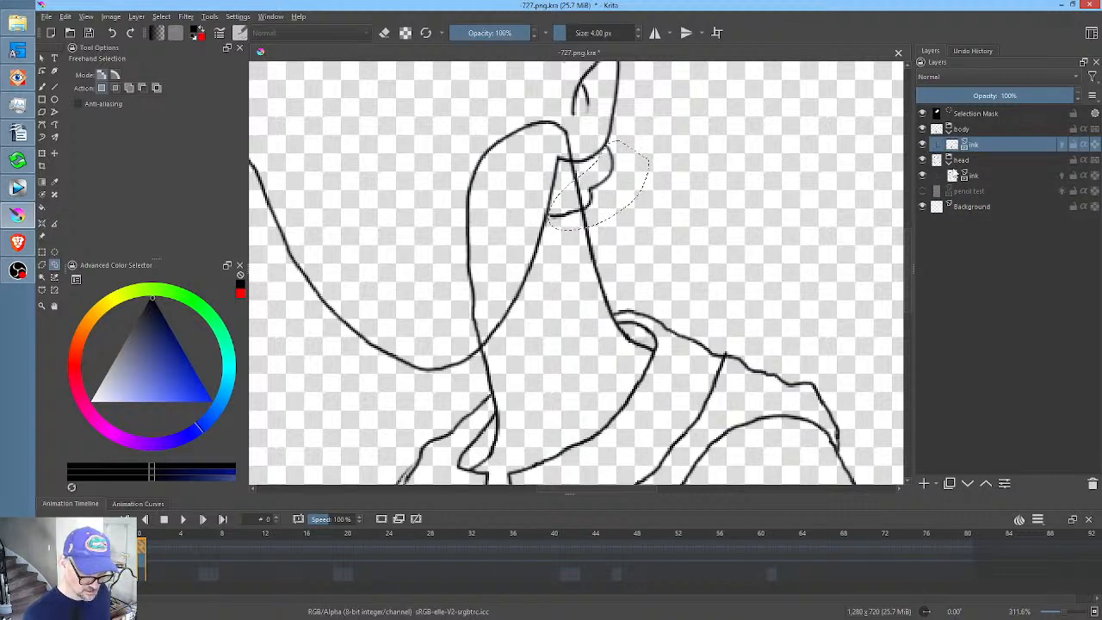
click(976, 176)
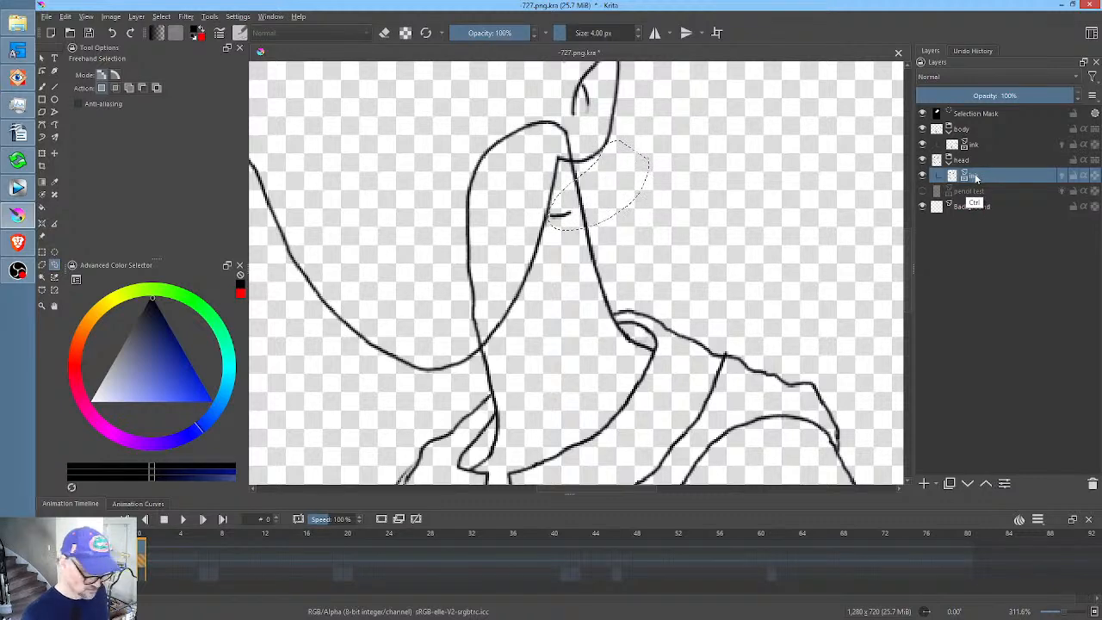
key(ctrl+v)
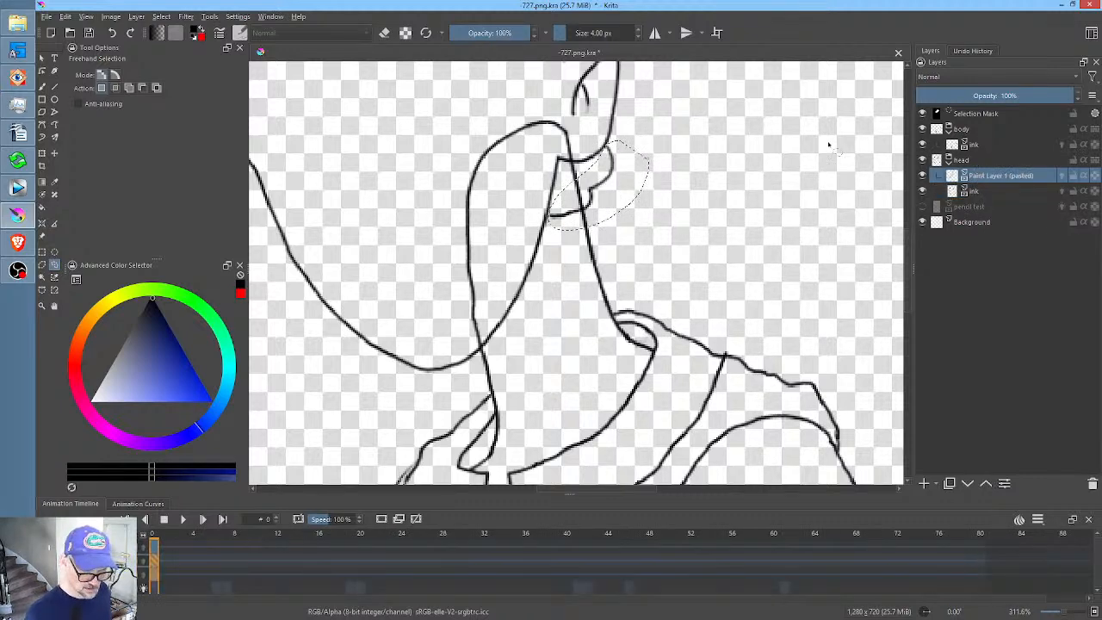
- Extend the lower end of the nape hair line on its pasted layer and erase the misplaced stub from the body's ink layer
key(i)
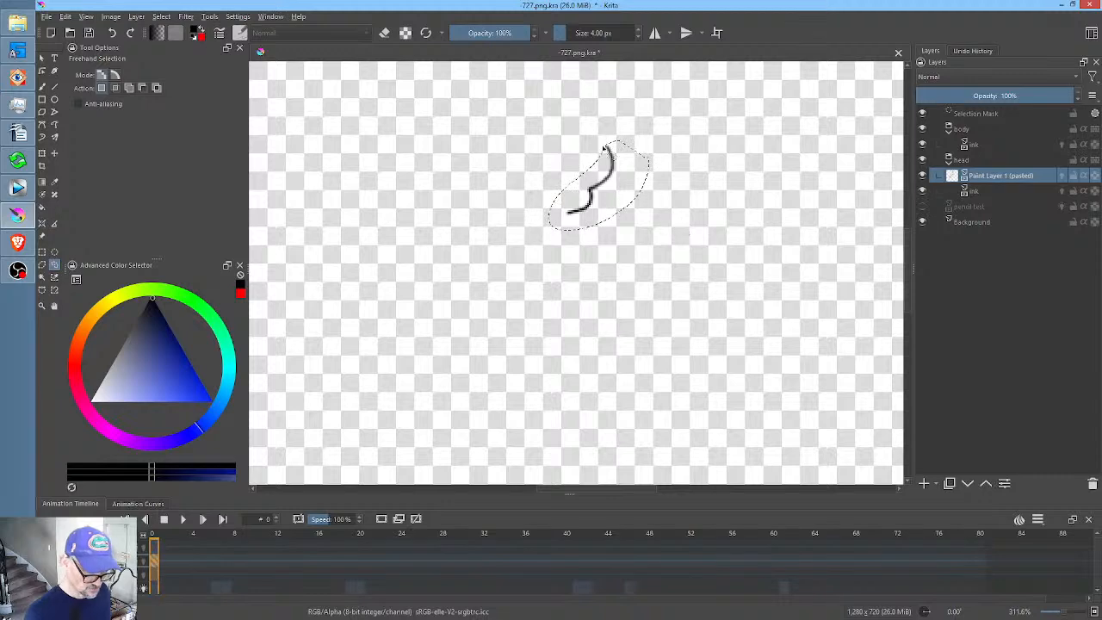
key(b)
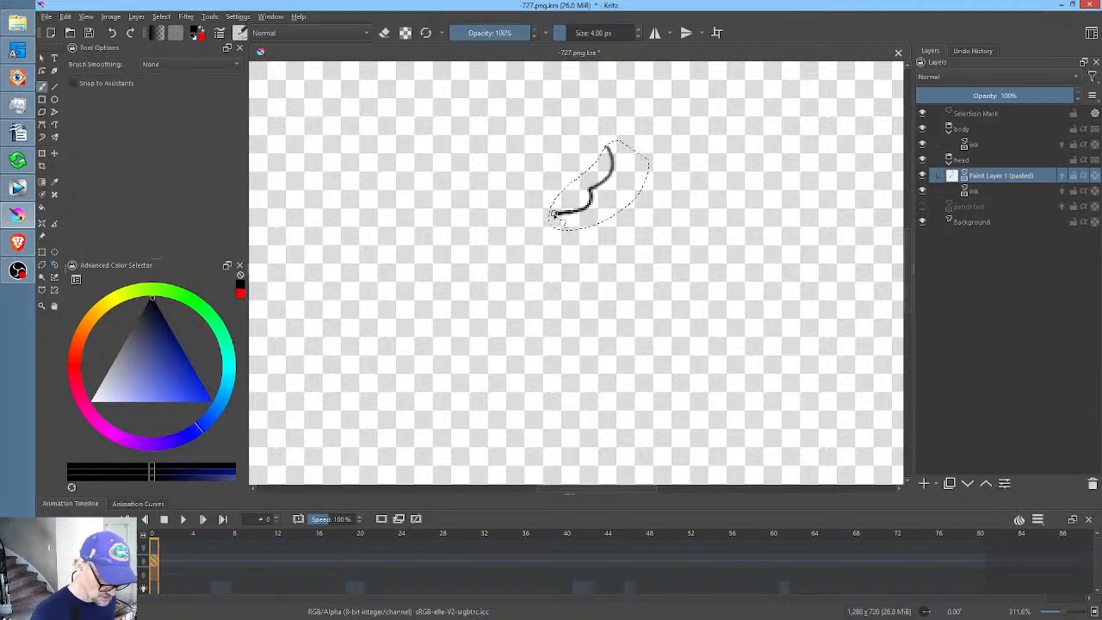
click(978, 194)
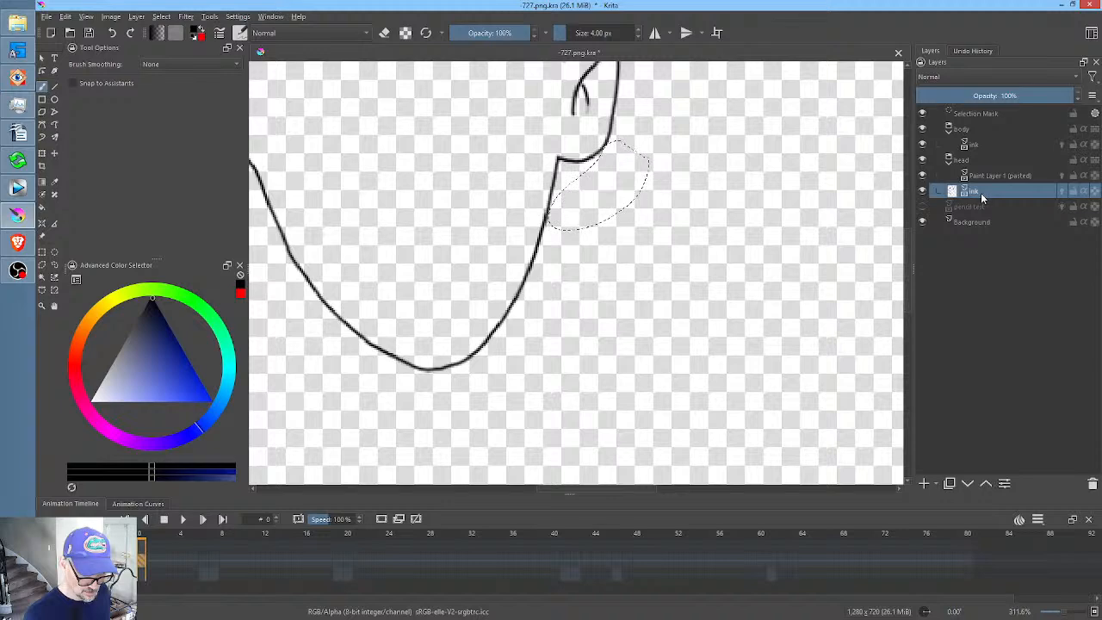
click(977, 144)
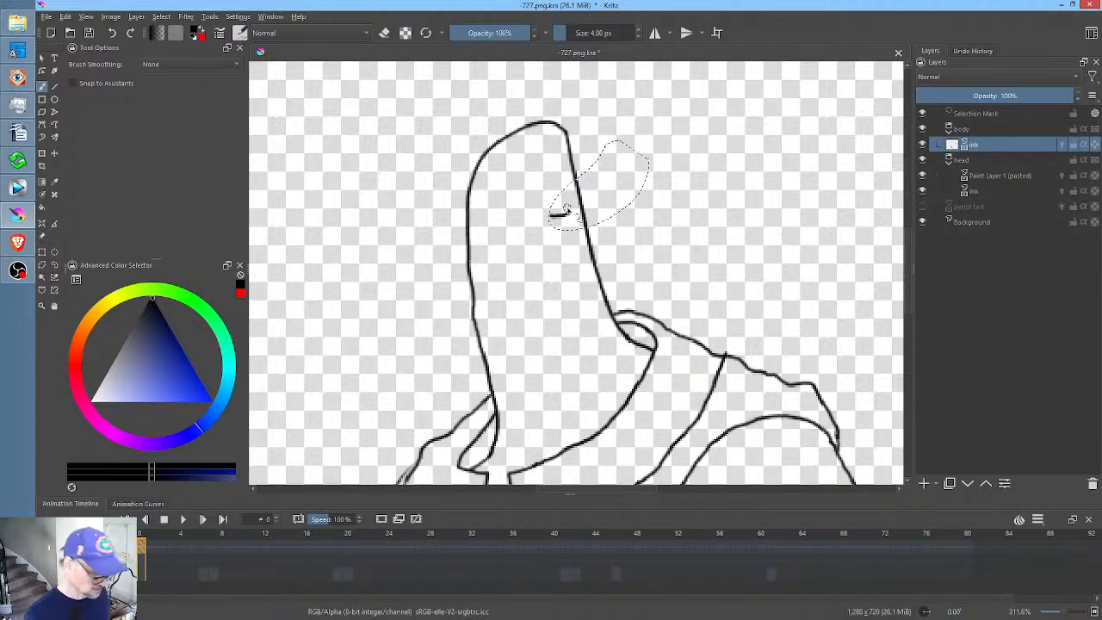
key(e)
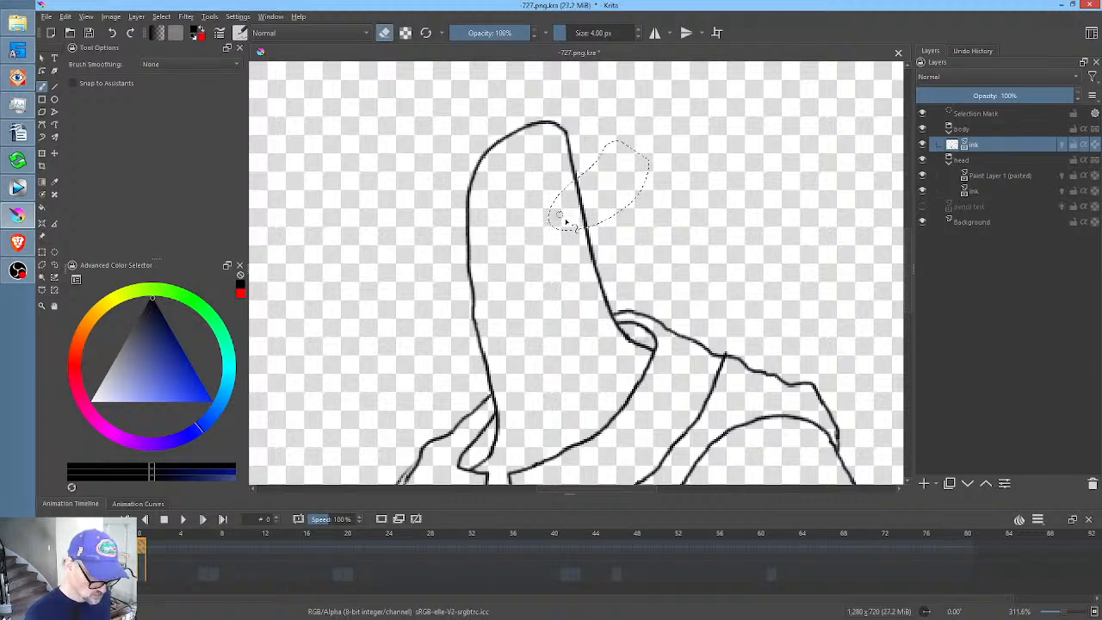
key(ctrl+shift+a)
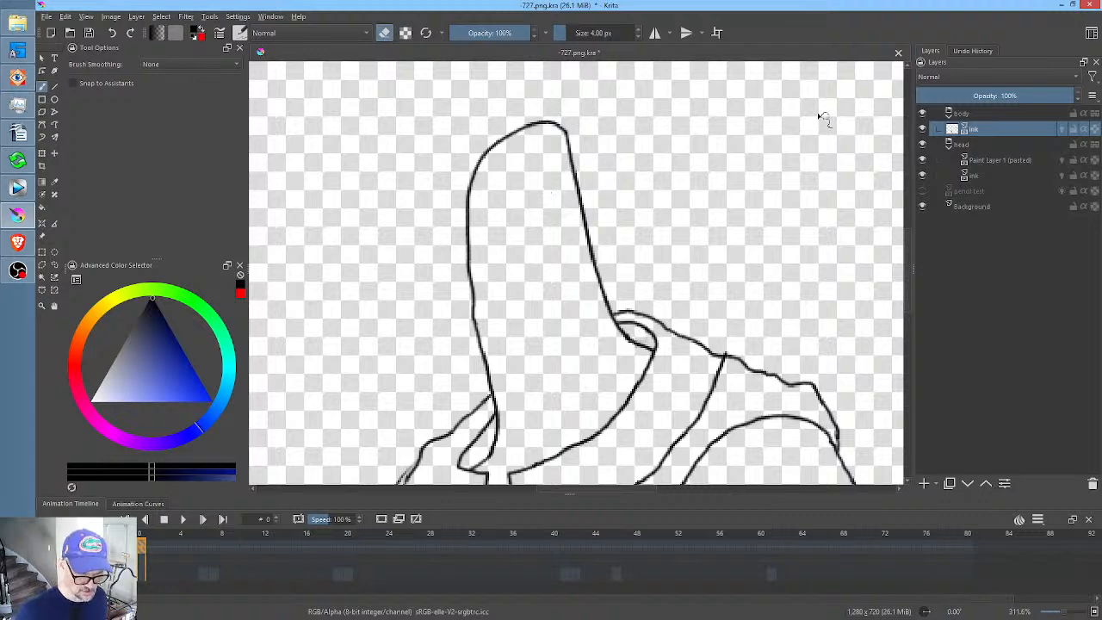
scroll(663, 148, down, 4)
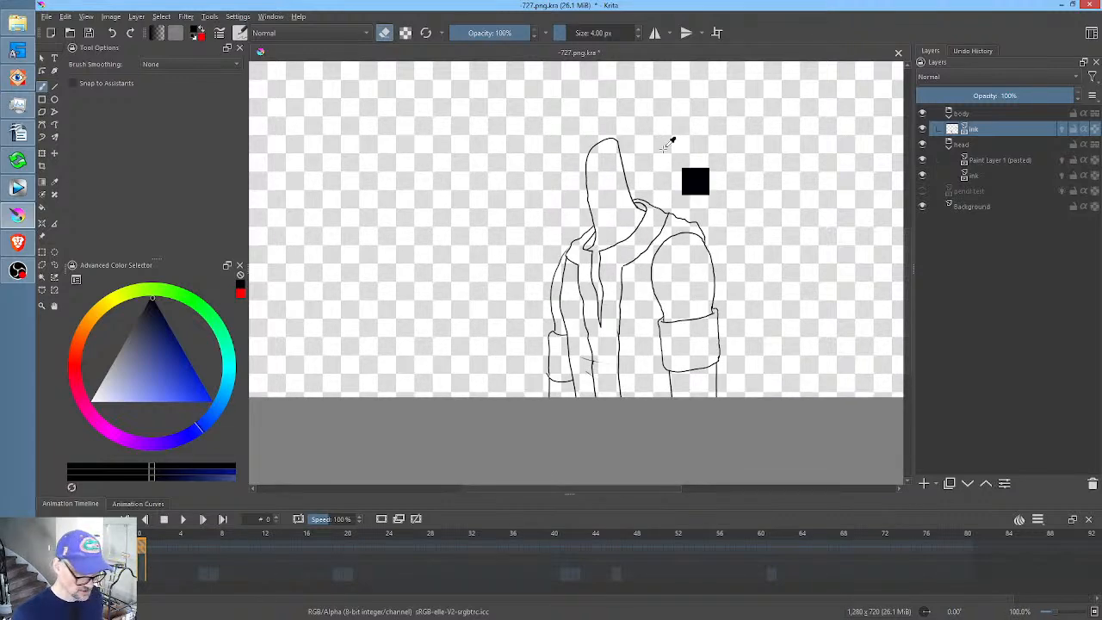
key(ctrl+v)
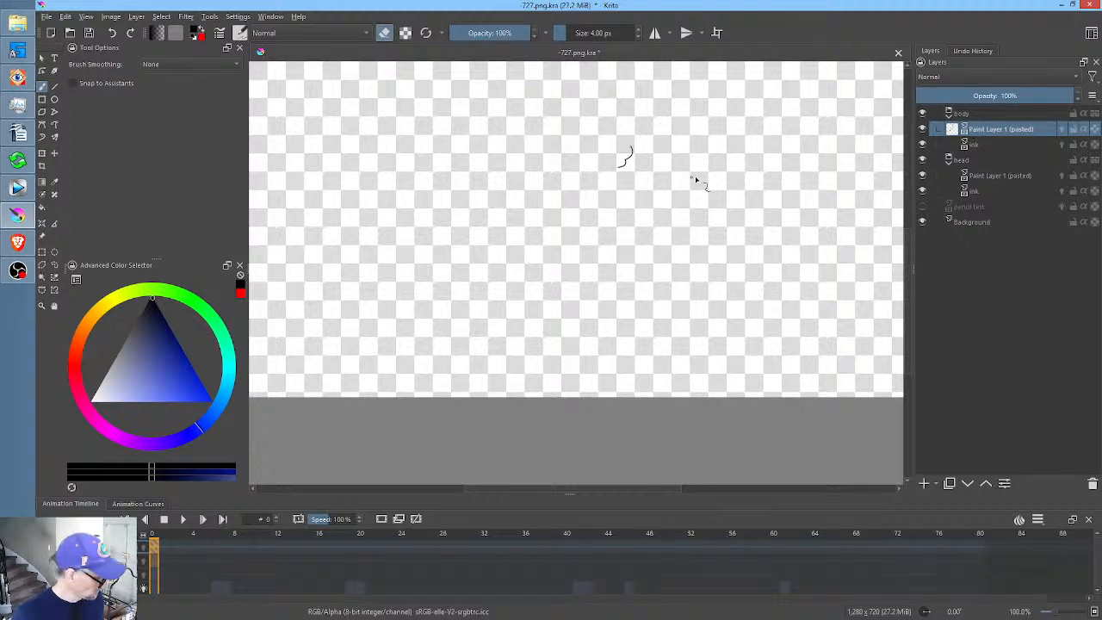
key(ctrl+z)
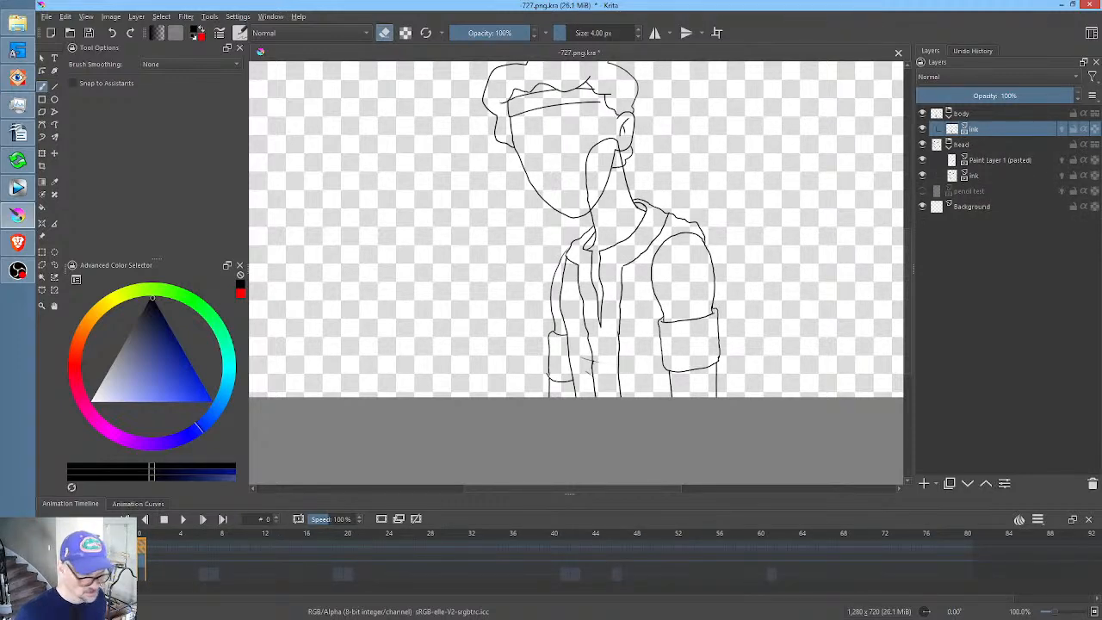
- Paste the coloured forest reference image as a new layer and move it to the canvas's lower-left corner, beside the inked character
key(alt+Tab)
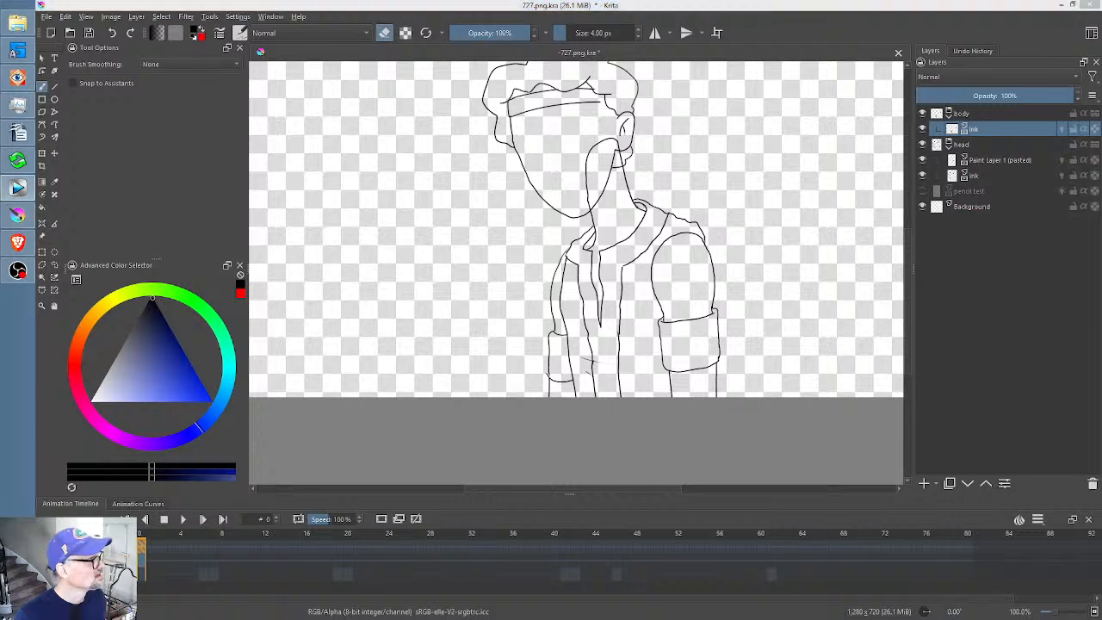
click(639, 11)
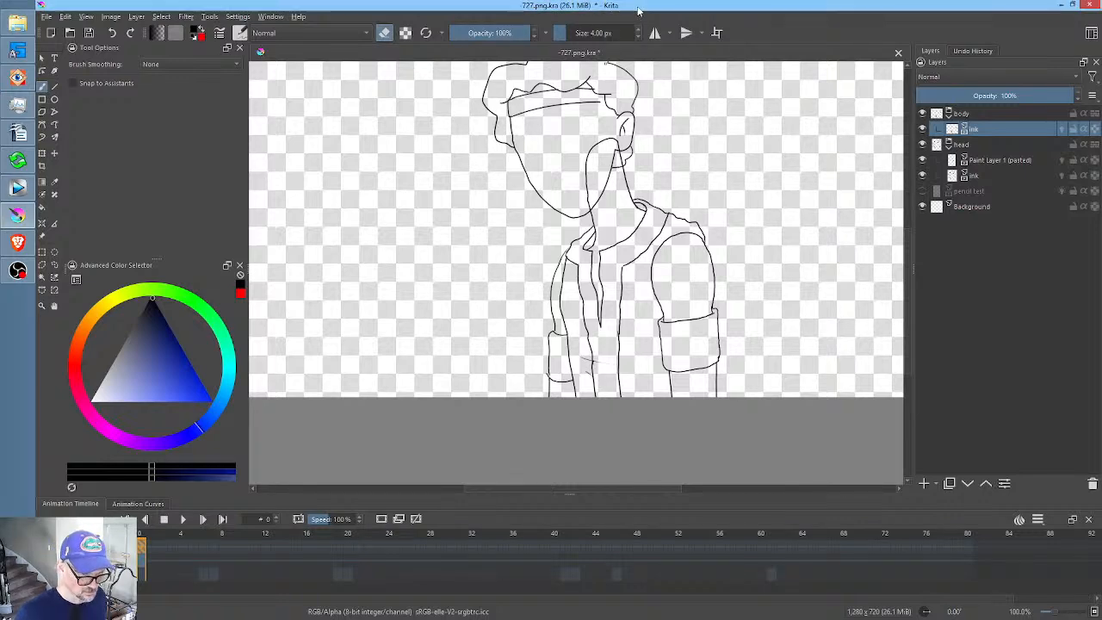
key(ctrl)
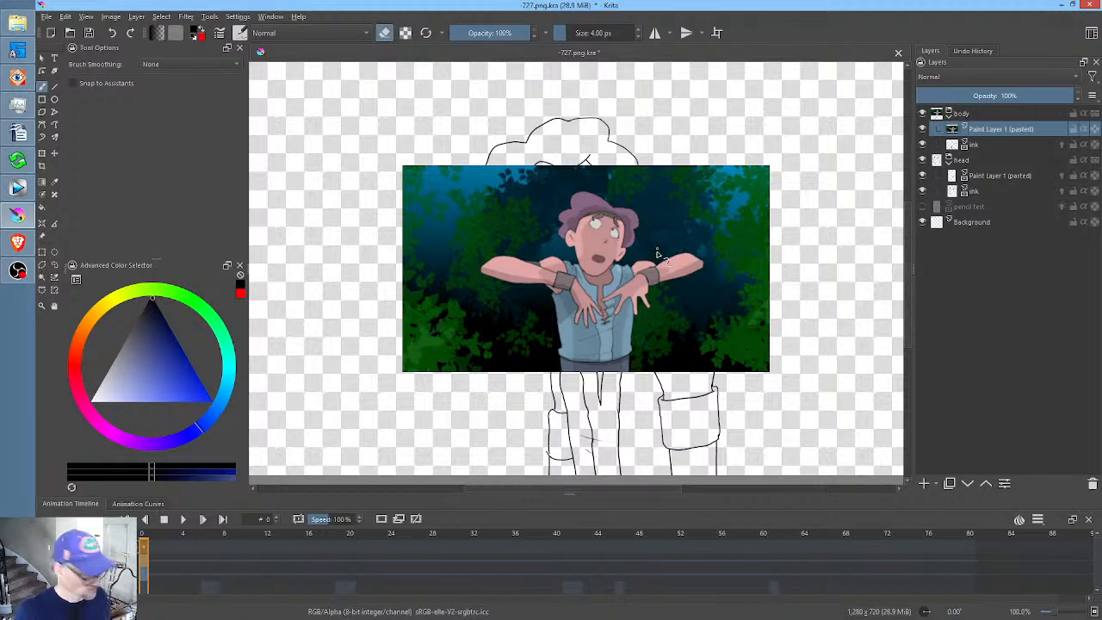
key(ctrl+t)
drag(631, 234, 450, 288)
scroll(535, 198, down, 2)
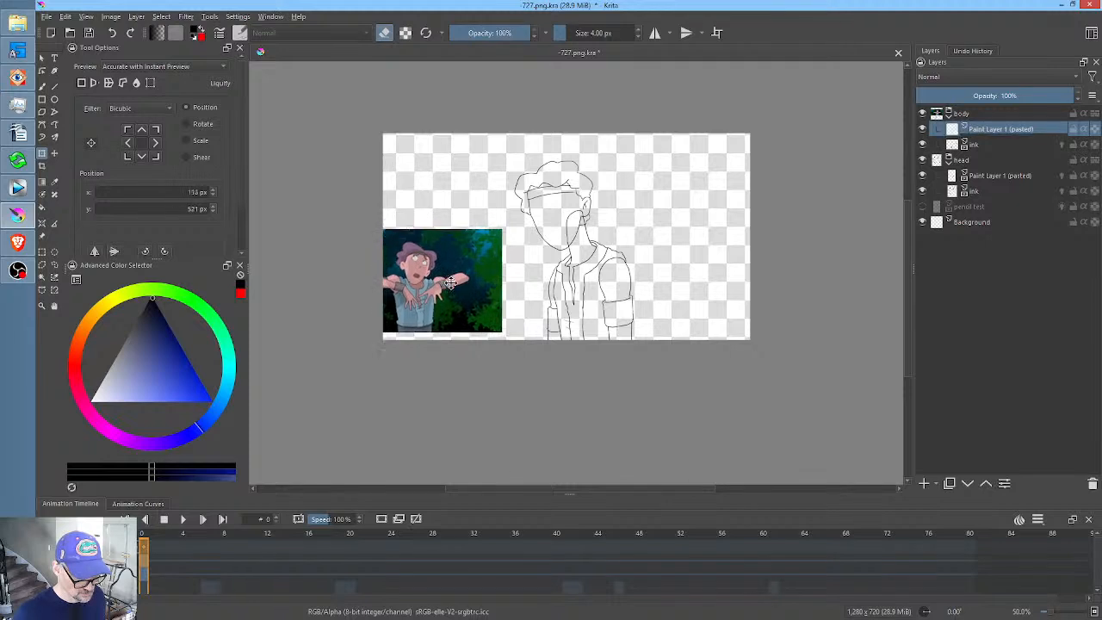
scroll(414, 249, up, 3)
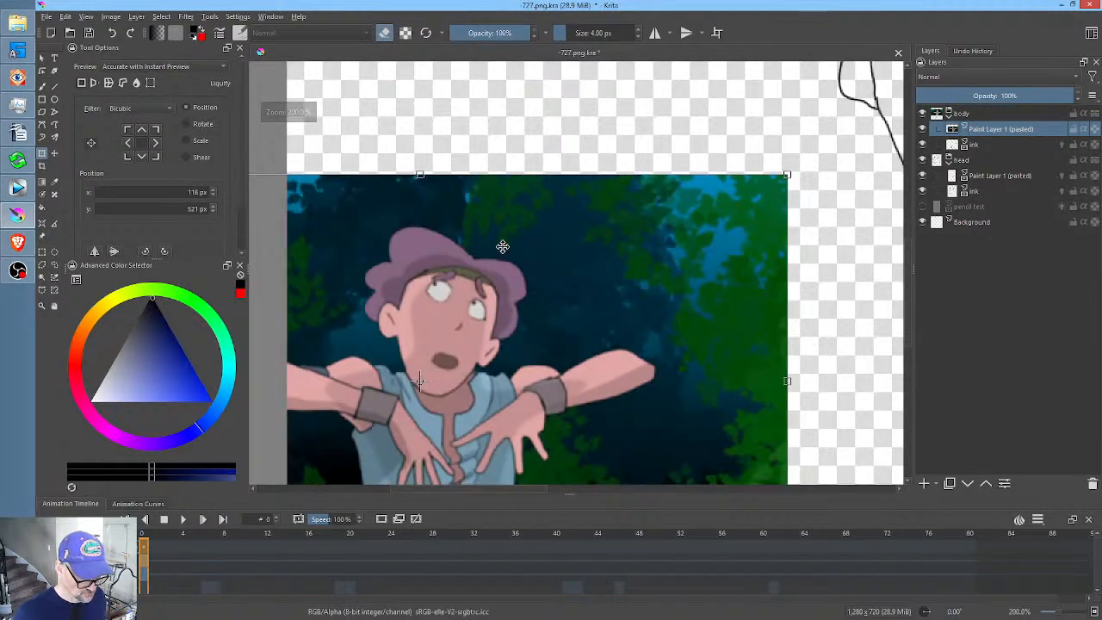
- Rename the head group's pasted layer as hair
click(990, 175)
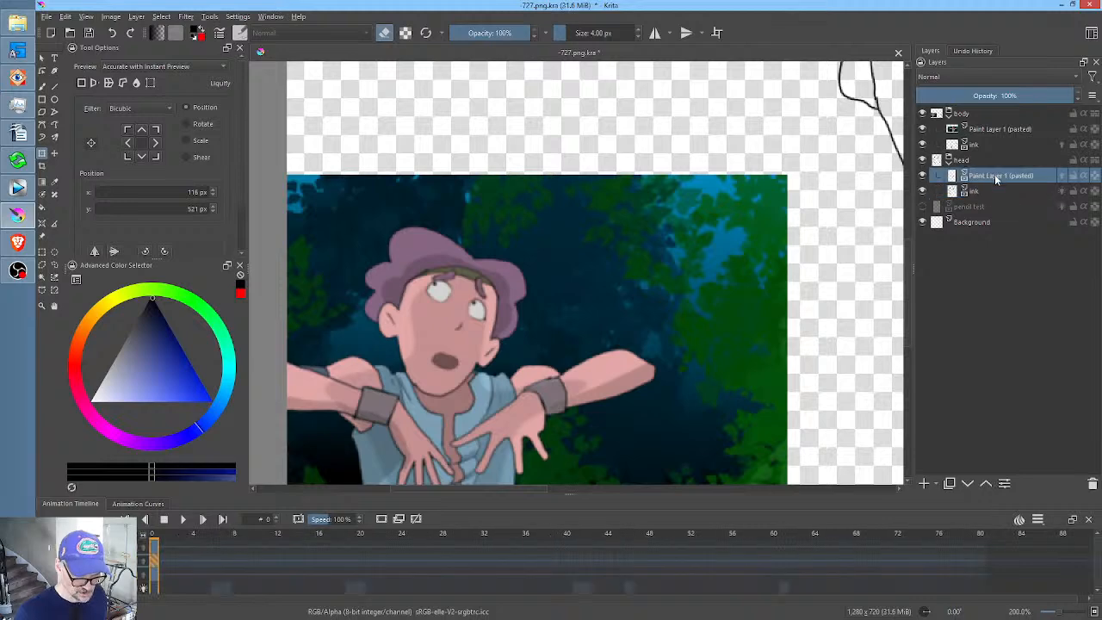
double_click(996, 176)
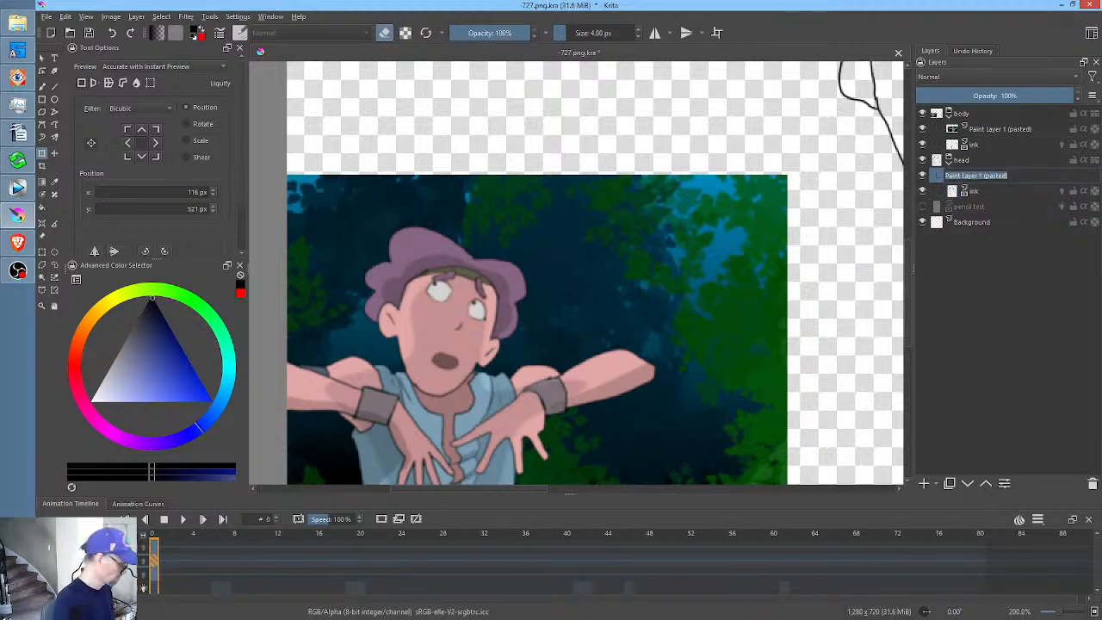
text(hair)
key(Return)
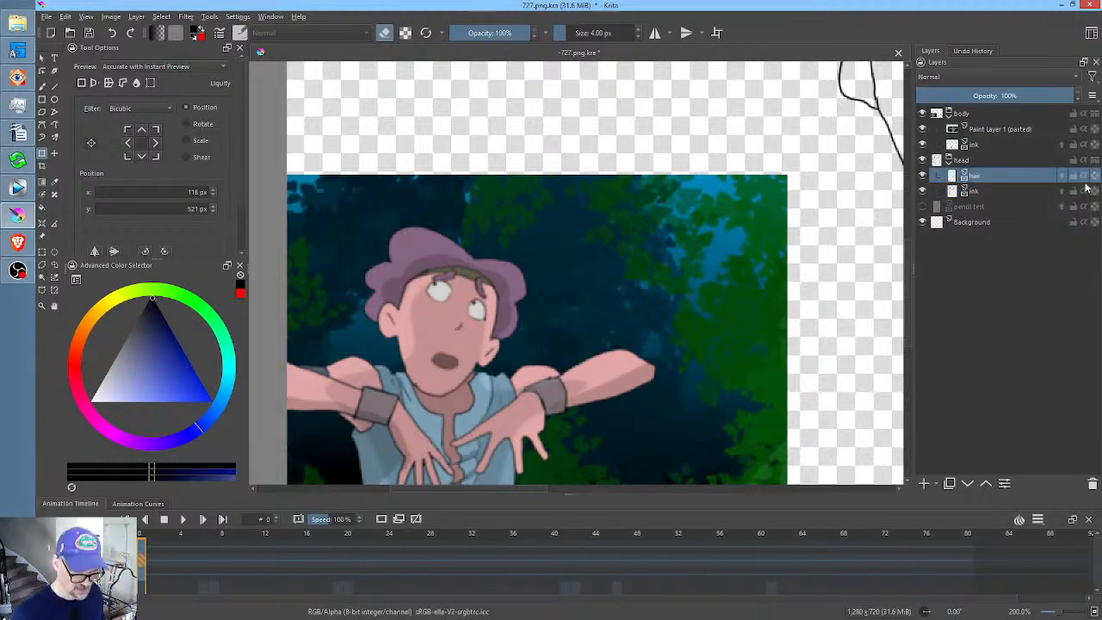
- Move the body group below the head group, and the hair layer below the ink layer inside the head group
click(950, 164)
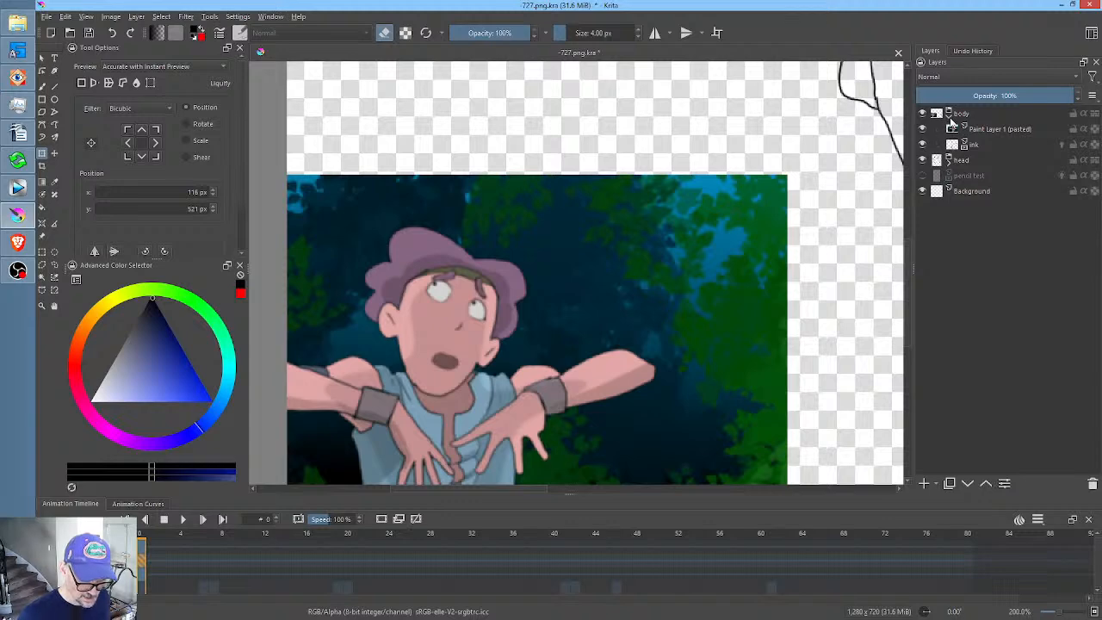
click(949, 118)
click(963, 117)
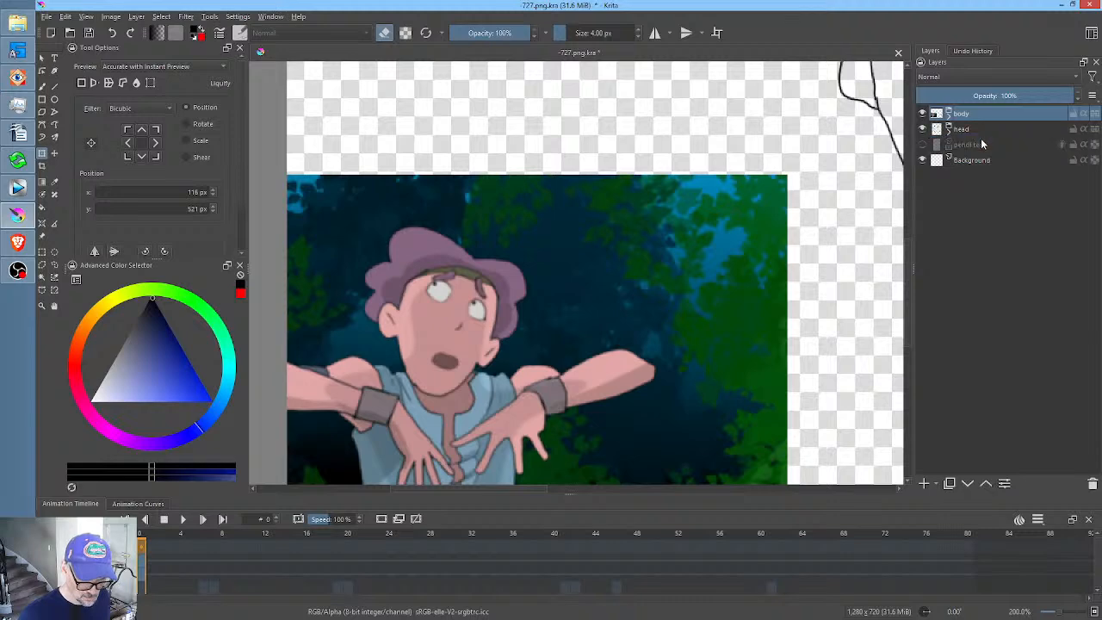
key(ctrl+Page_Down)
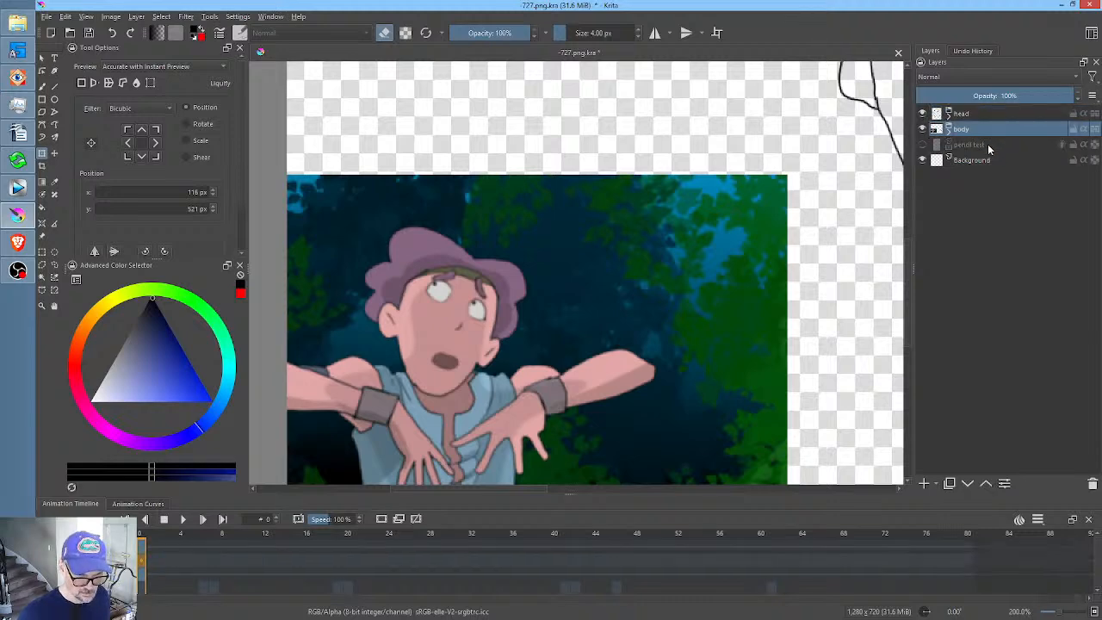
click(949, 114)
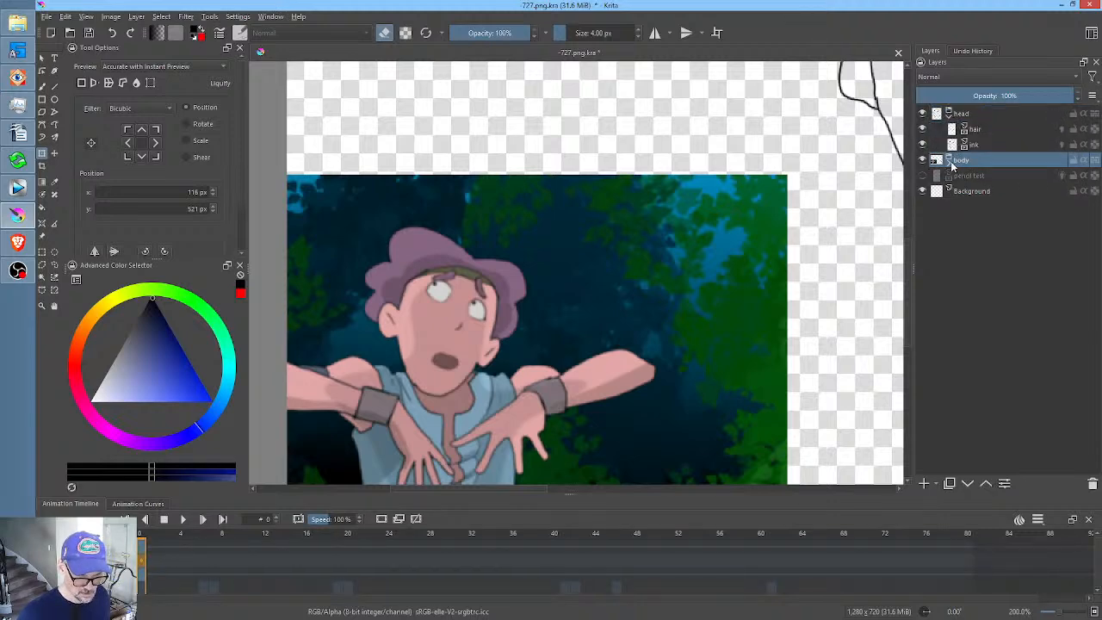
click(949, 161)
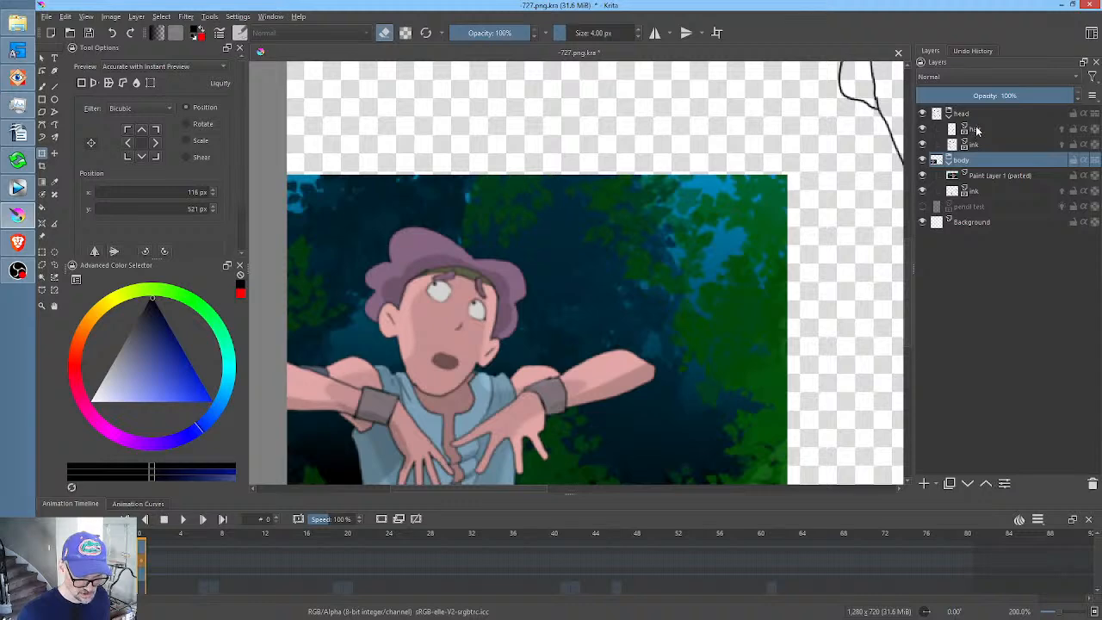
click(976, 129)
click(967, 483)
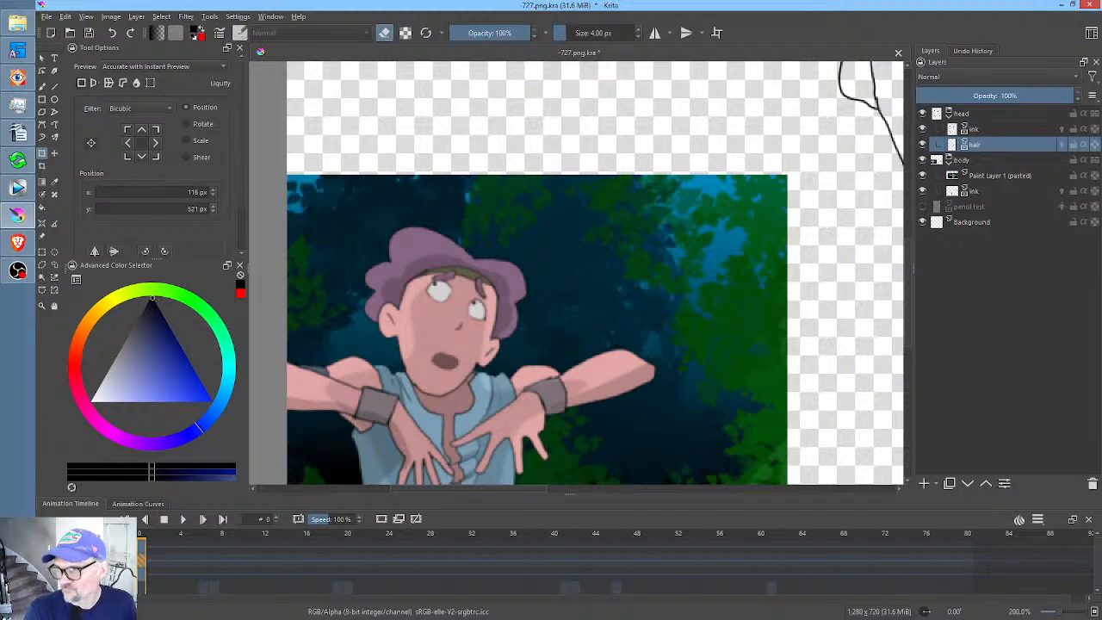
- Add a paint layer named clr beneath the ink layer in the body group
drag(832, 293, 422, 293)
drag(592, 229, 699, 212)
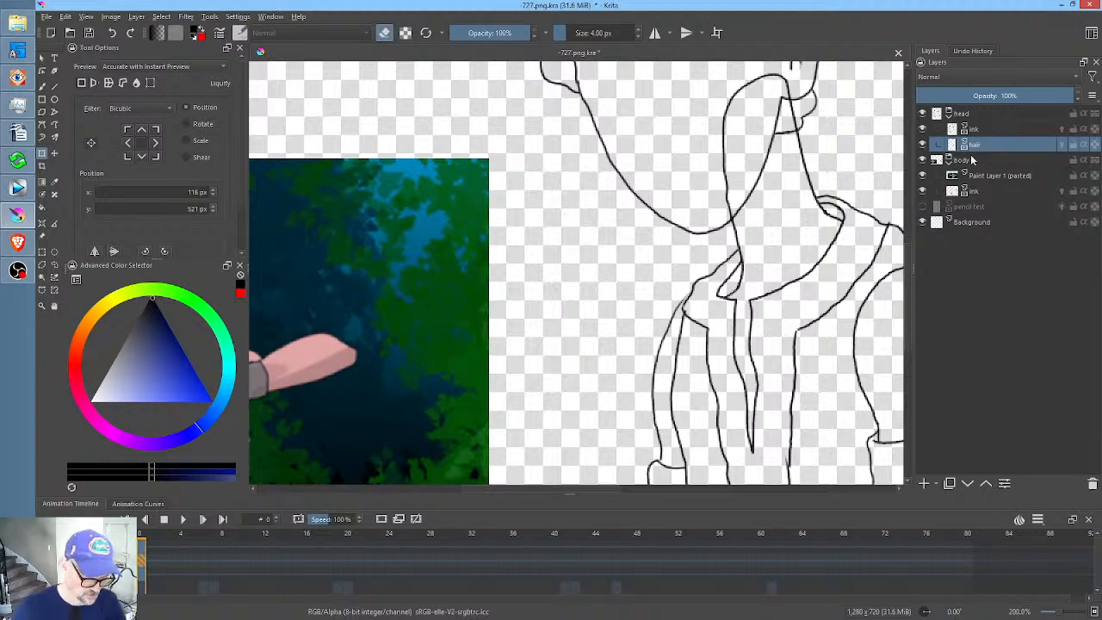
click(999, 190)
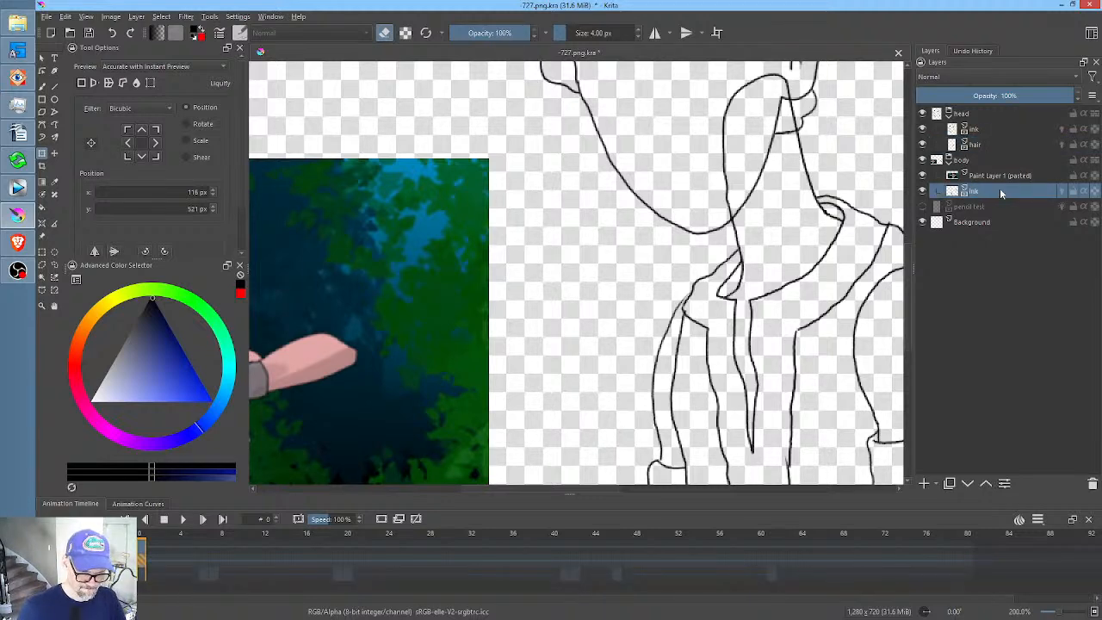
click(924, 483)
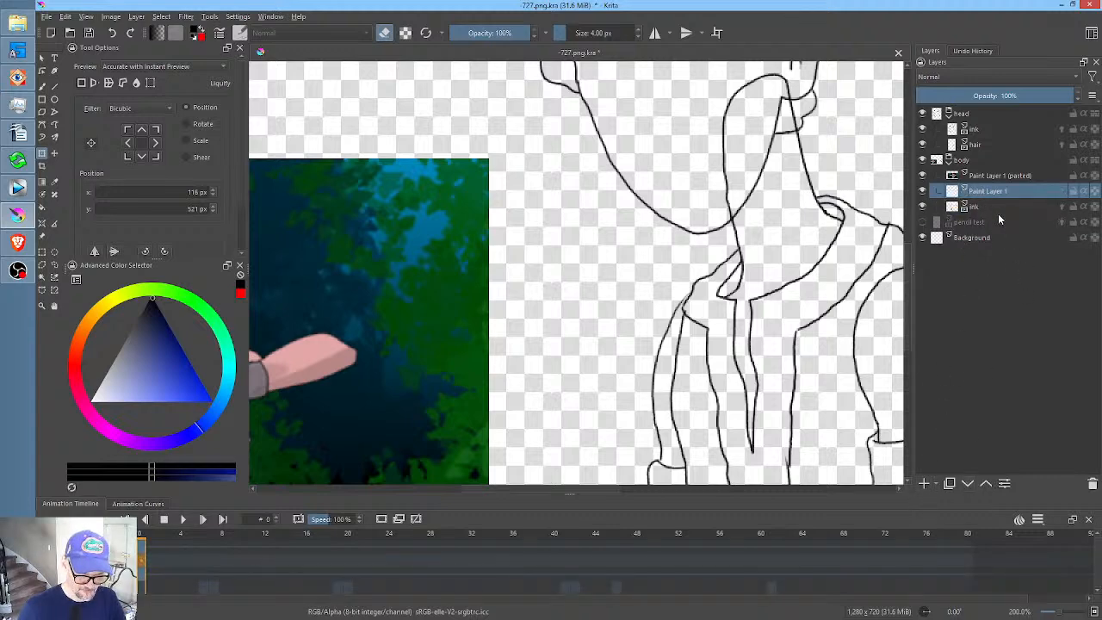
drag(997, 220, 990, 211)
double_click(969, 206)
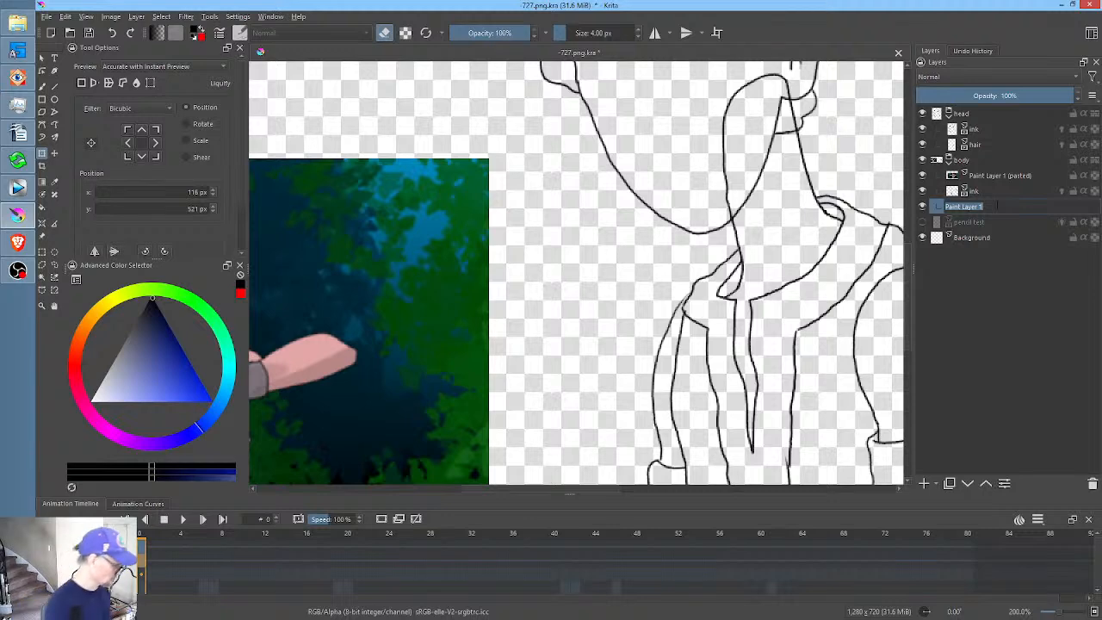
text(clr)
key(Return)
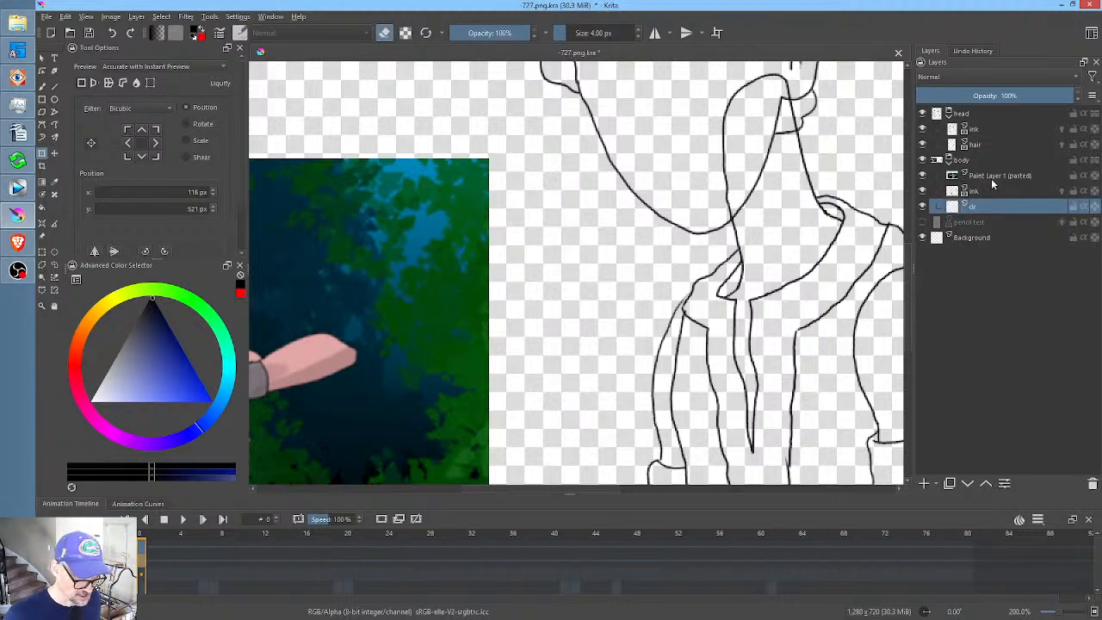
- Move the pasted reference image layer out of the body group to the top of the layer stack and hide the head group
click(993, 179)
drag(991, 178, 996, 114)
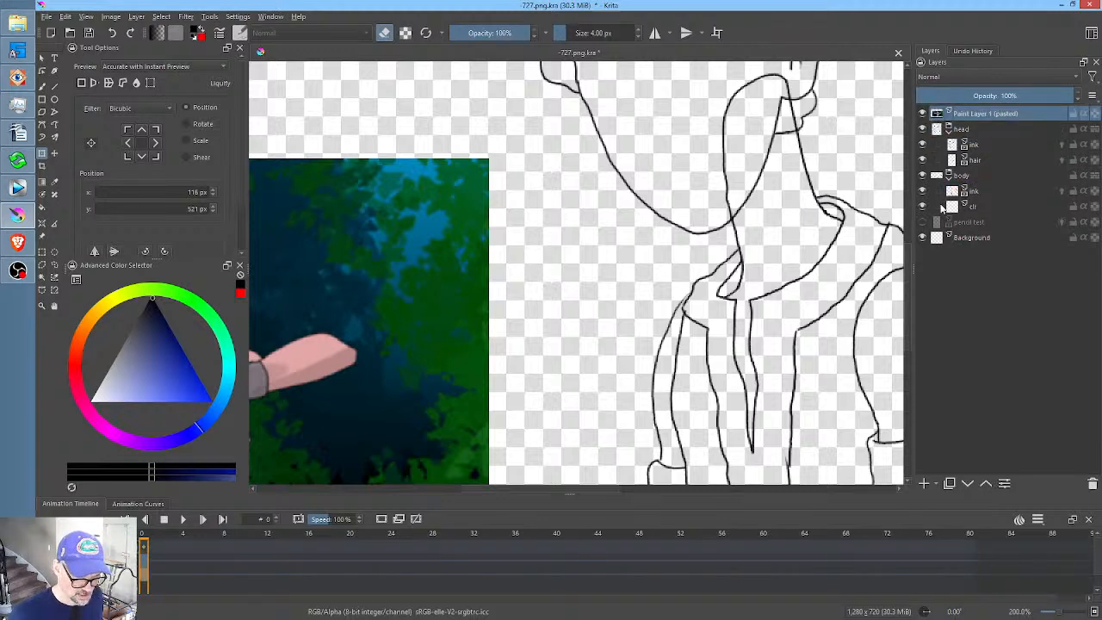
click(923, 129)
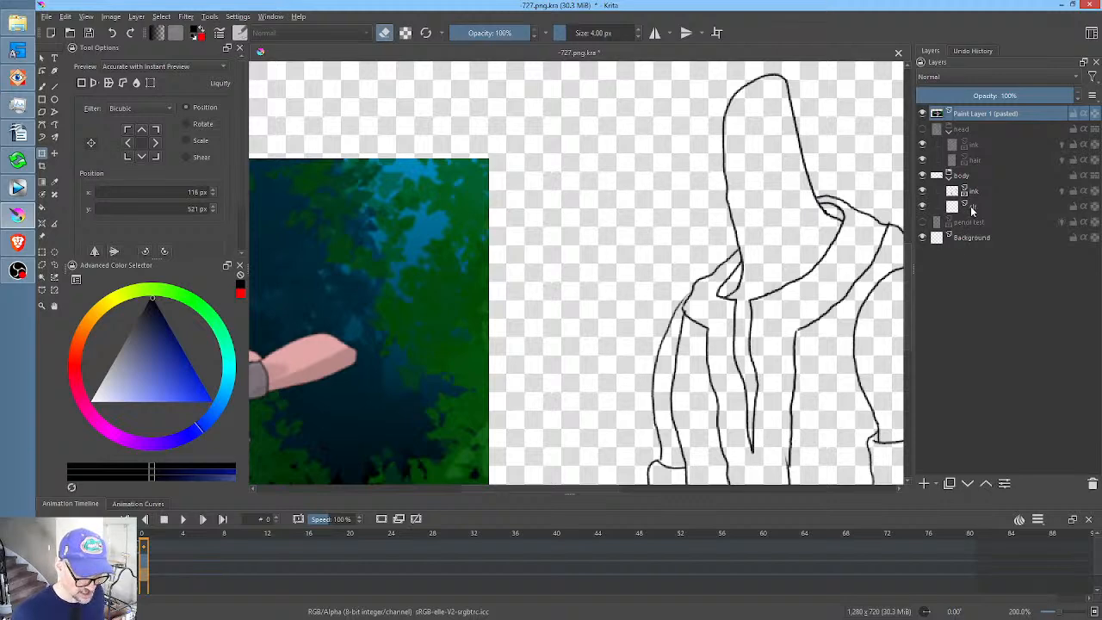
- On the body group's clr layer, fill the neck, chest opening and both arms with the skin colour sampled from the reference forearm
click(972, 211)
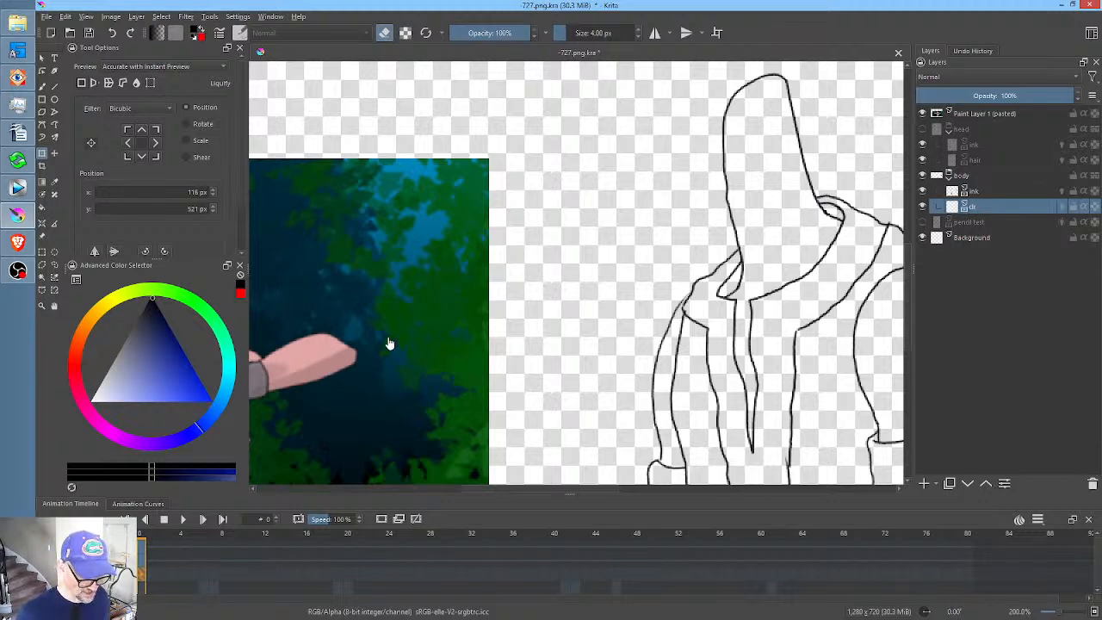
key(p)
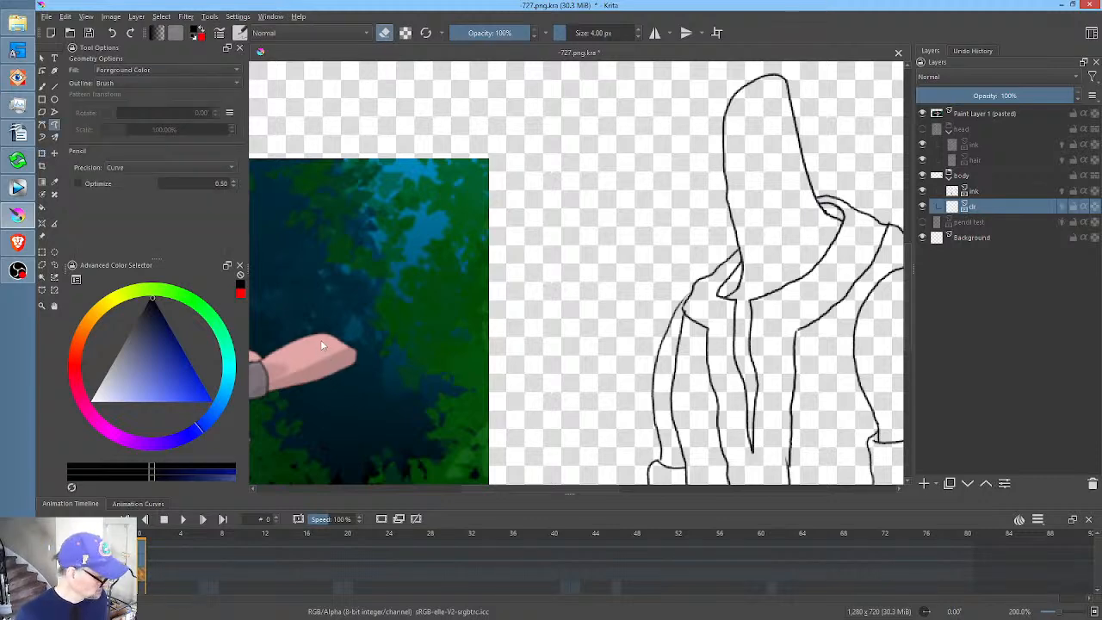
key(f)
ctrl+click(324, 348)
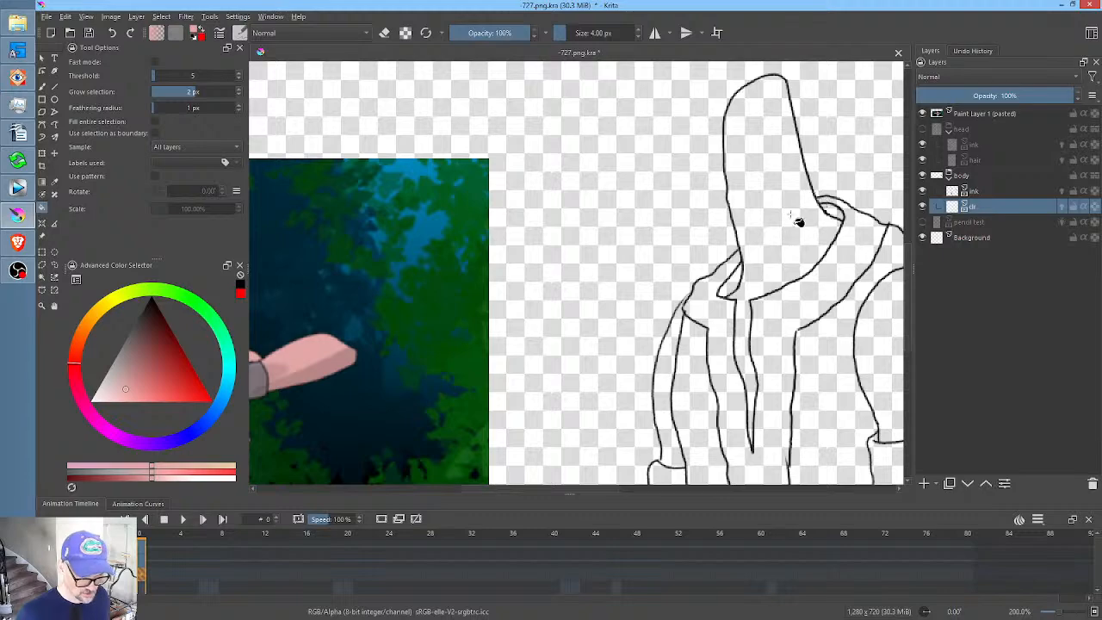
click(768, 223)
drag(769, 226, 590, 187)
click(779, 365)
drag(775, 365, 782, 155)
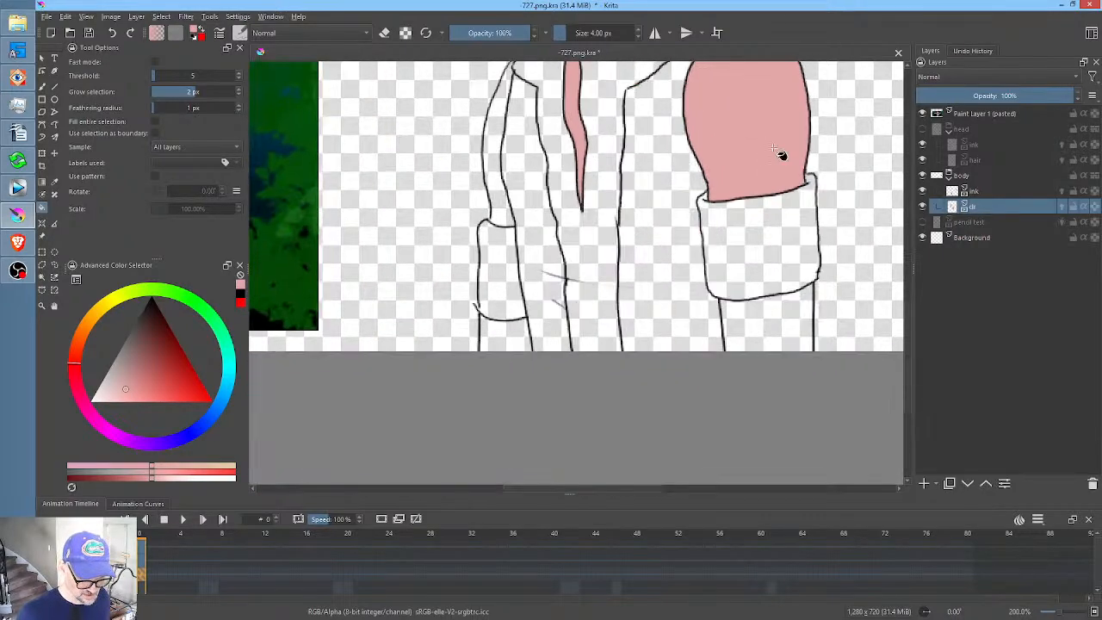
click(504, 330)
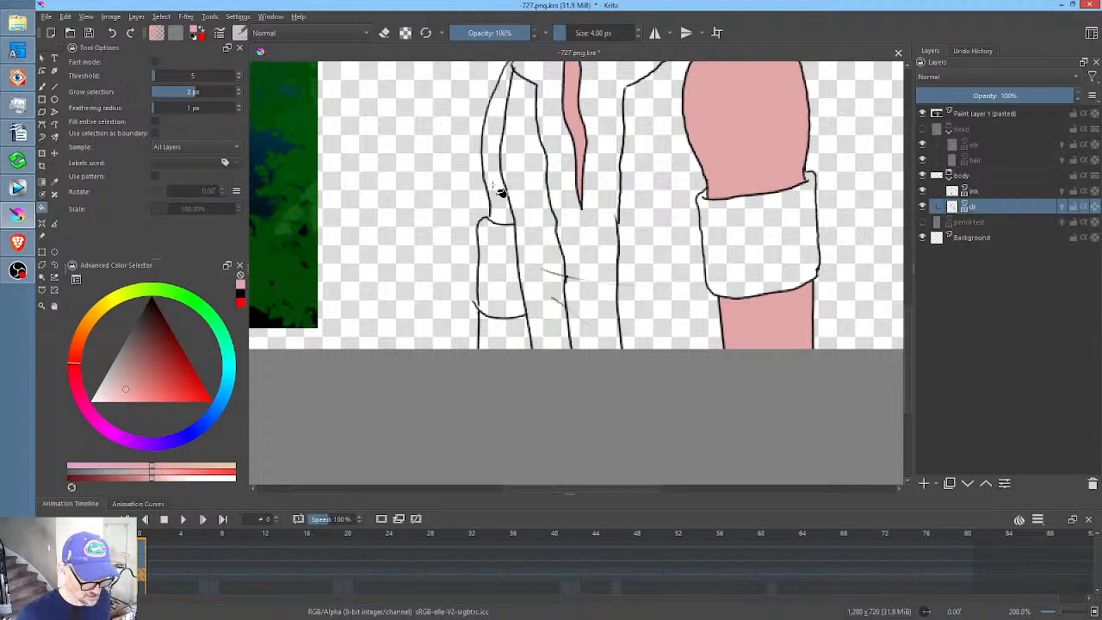
click(501, 191)
- Sample the grey wristband colour from the reference and fill both of the body's armbands with it
drag(440, 230, 674, 273)
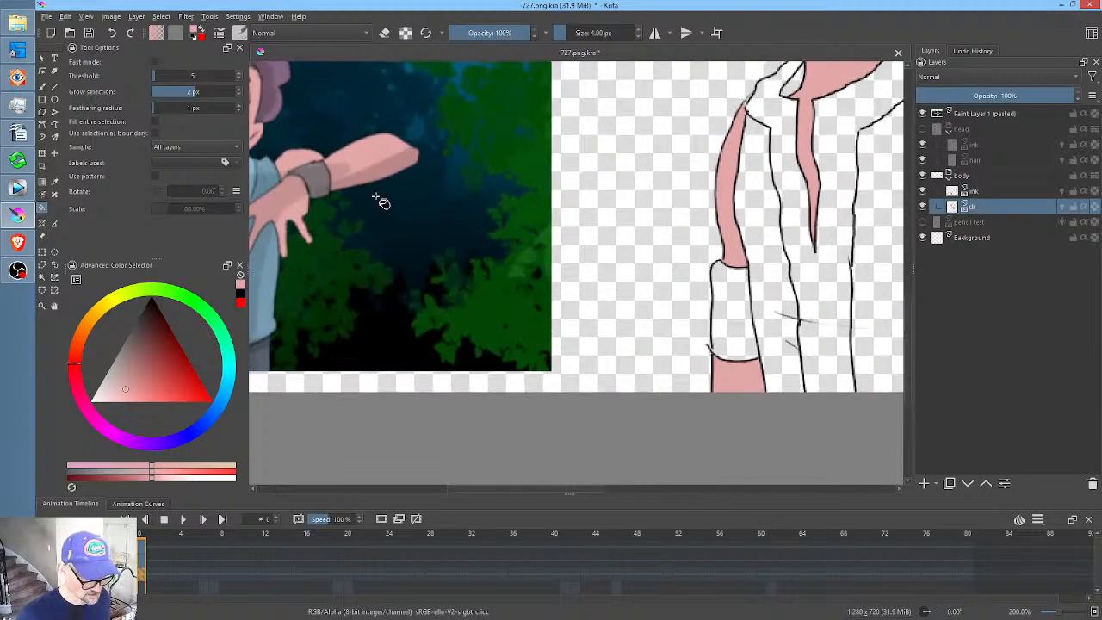
ctrl+click(323, 159)
ctrl+click(324, 159)
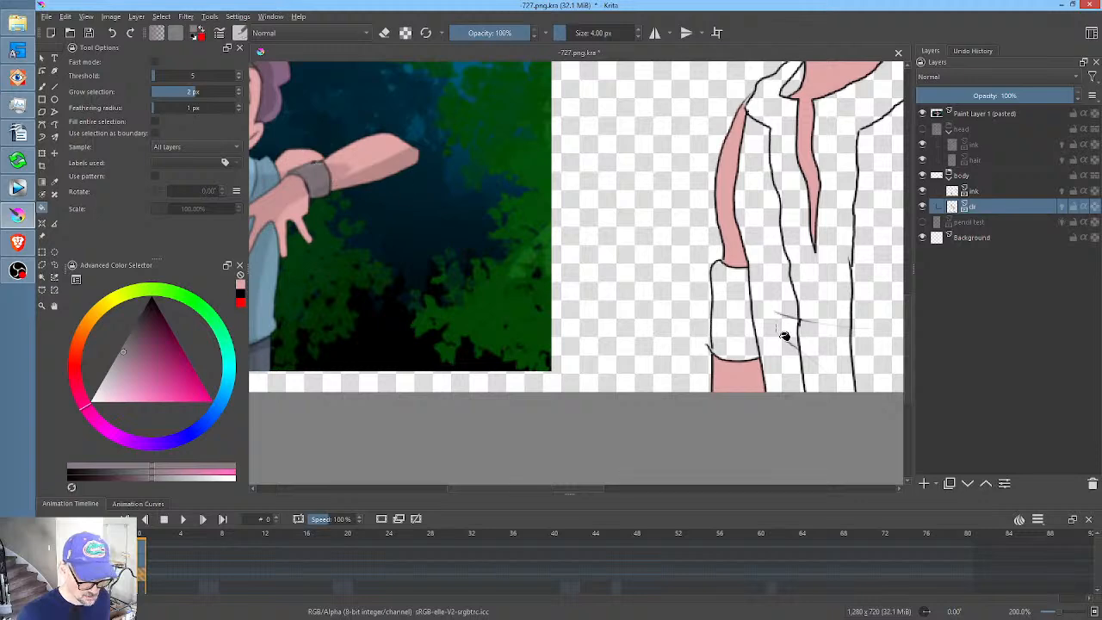
click(742, 328)
drag(749, 330, 430, 307)
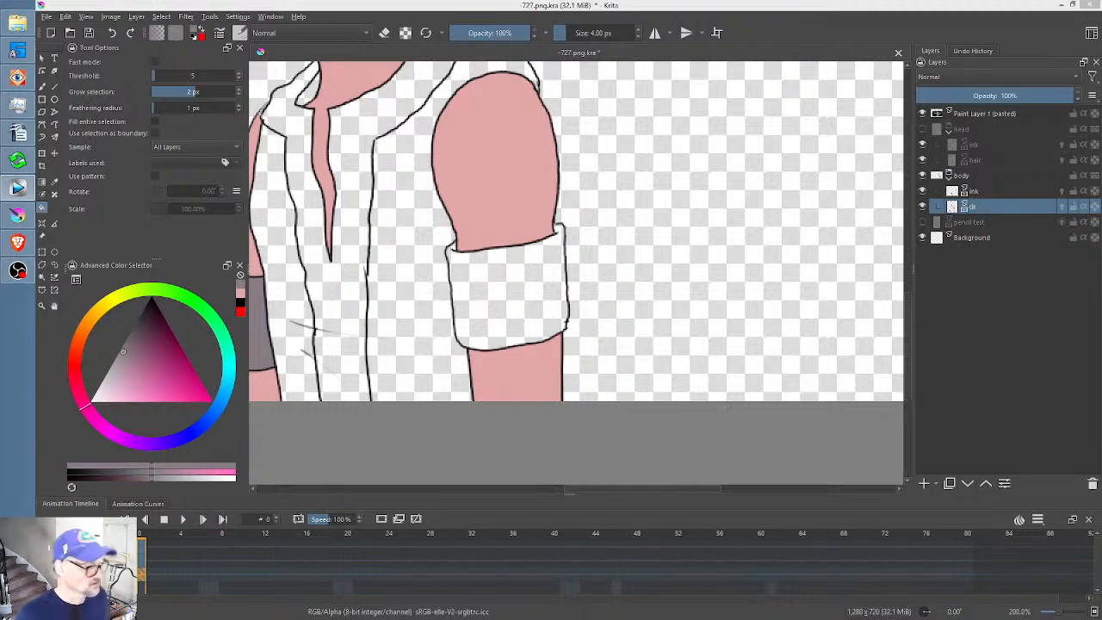
drag(567, 275, 713, 246)
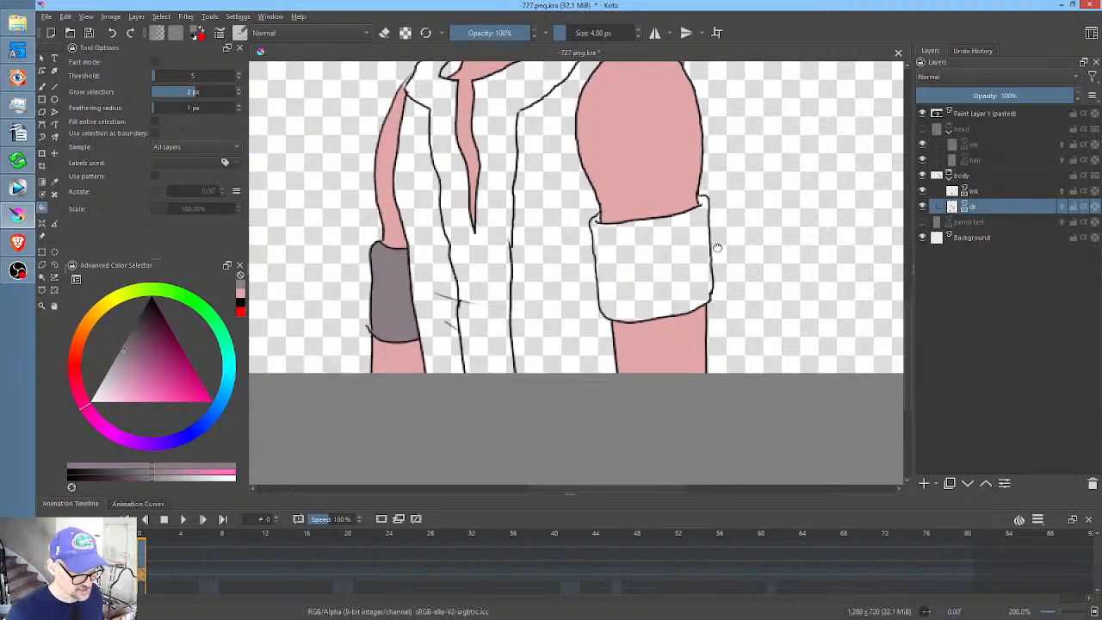
click(673, 271)
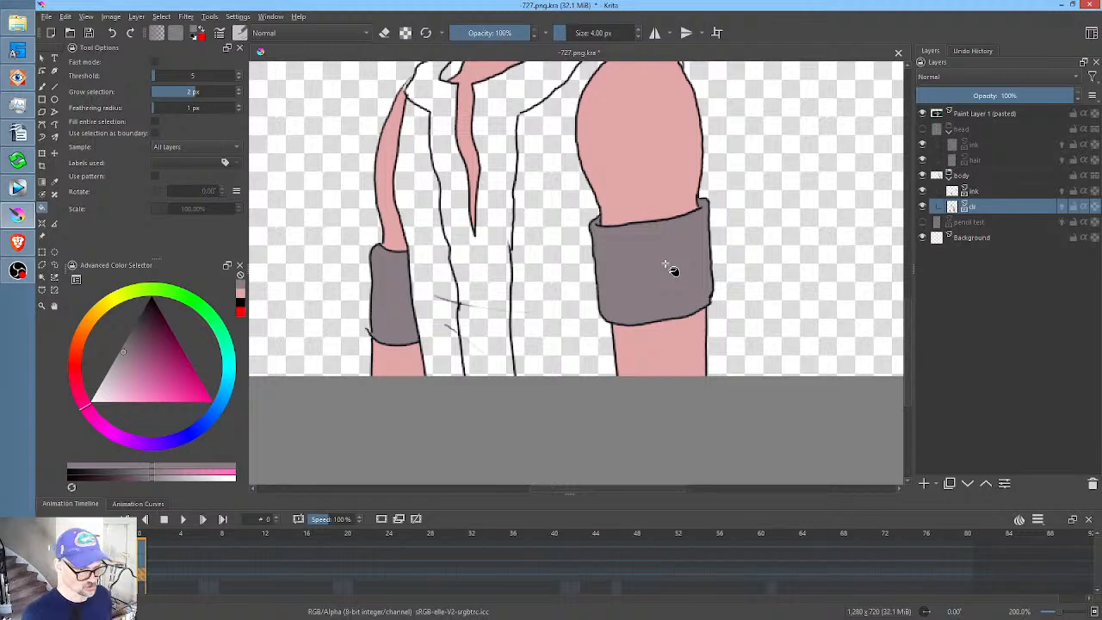
- Sample the light blue of the reference shirt and fill the vest's collar and front strip with it
drag(645, 207, 805, 334)
ctrl+click(359, 327)
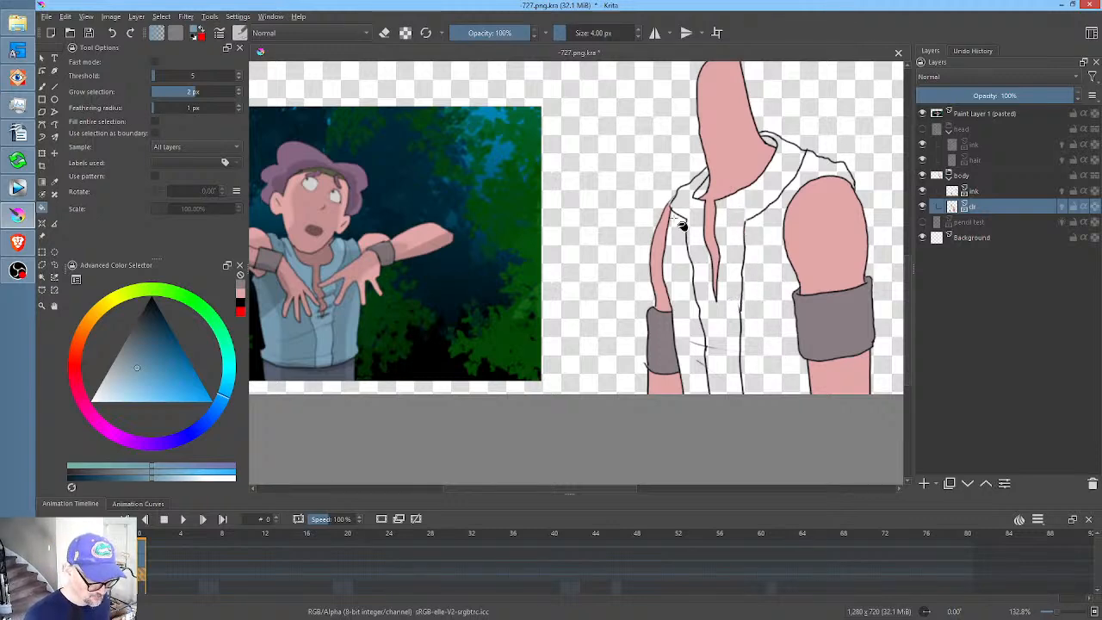
ctrl+click(341, 246)
click(757, 204)
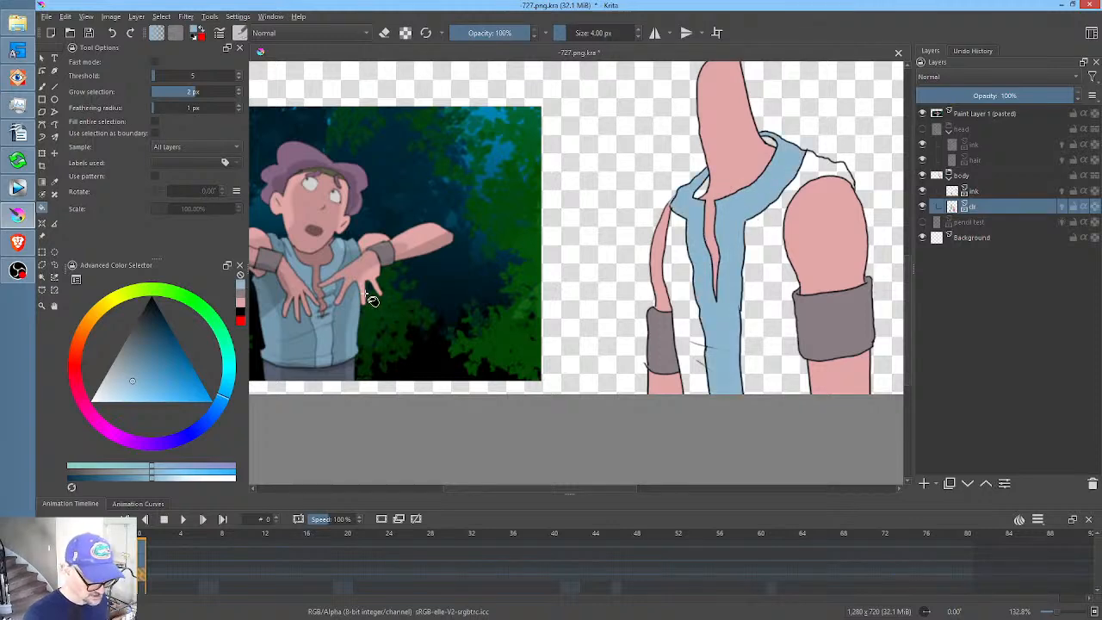
- Fill the vest's side panels and shoulder with the darker blue sampled from the side of the reference shirt
ctrl+click(362, 312)
click(779, 278)
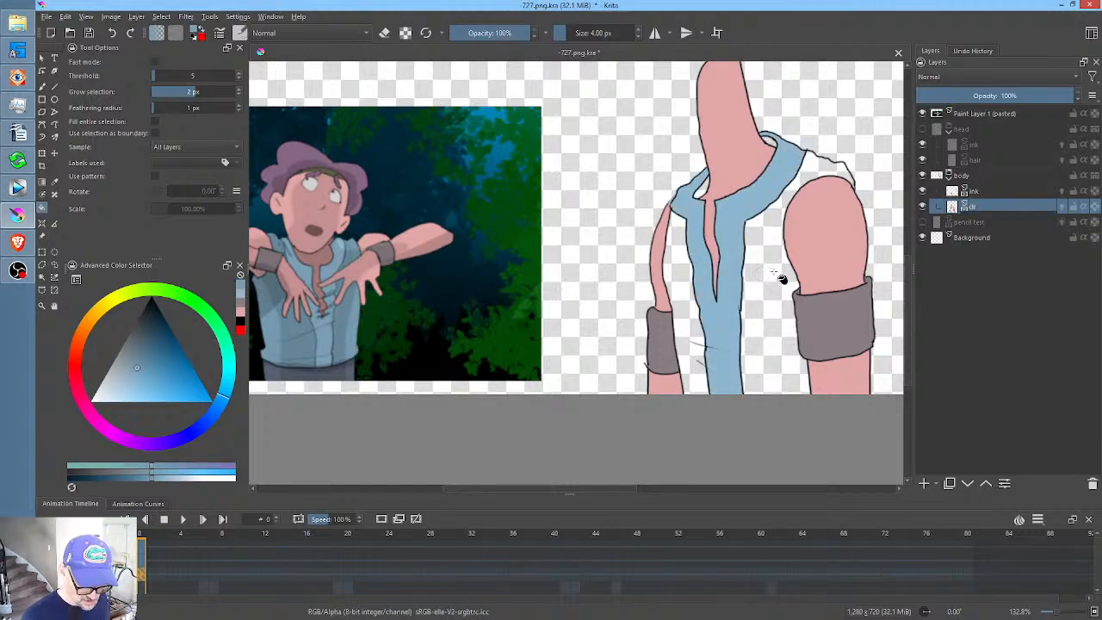
click(694, 332)
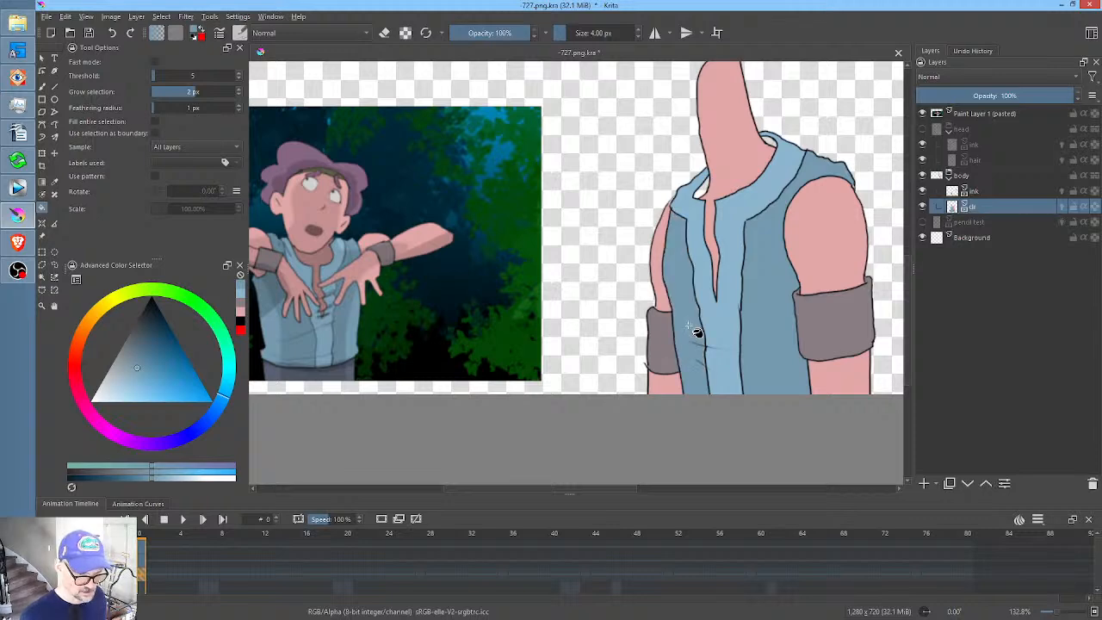
- Choose a darker shade of the vest blue and fill the inside of the collar on both sides of the neck
click(144, 347)
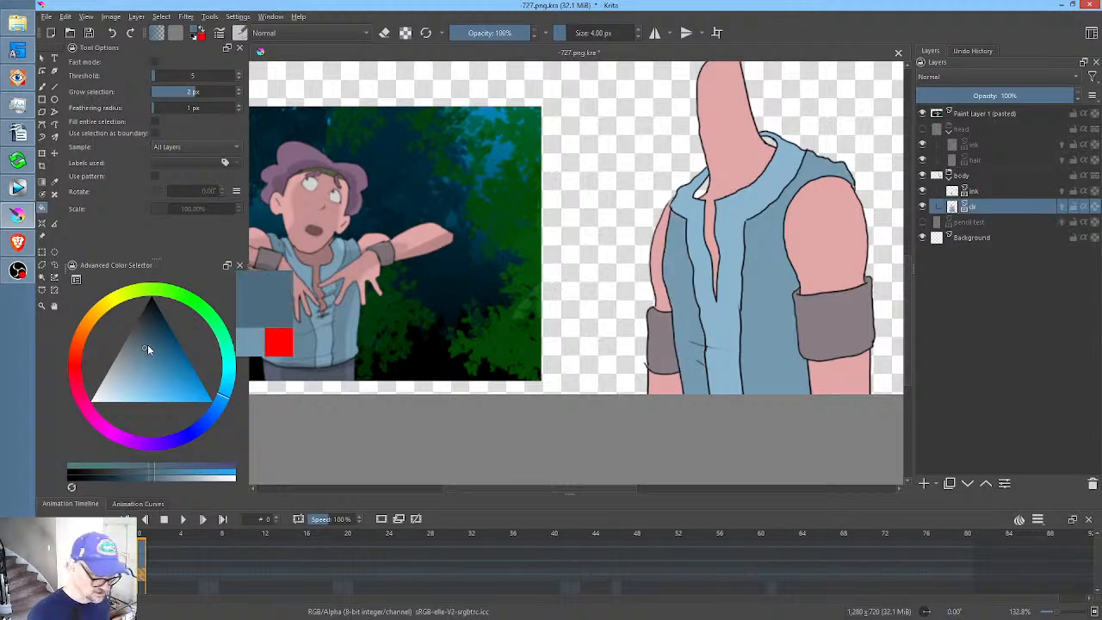
click(709, 196)
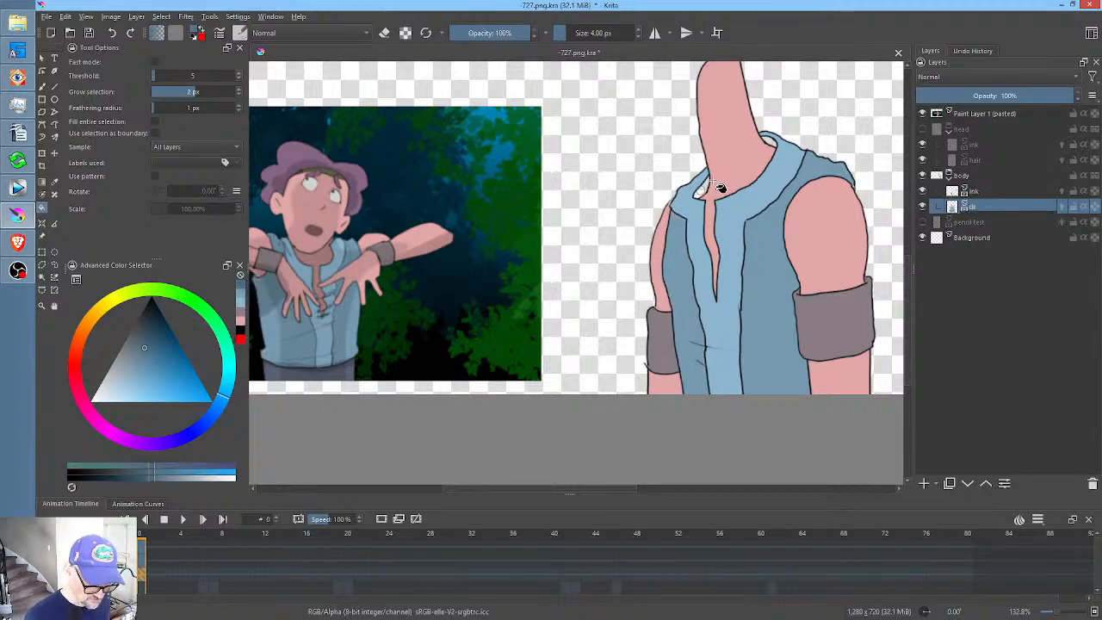
click(783, 139)
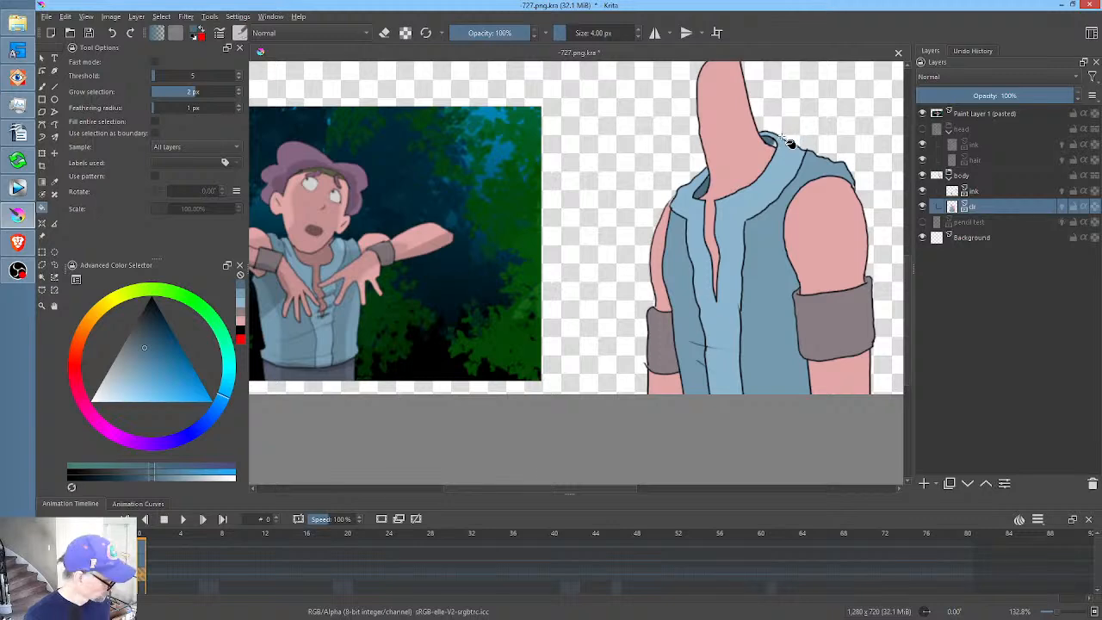
key(b)
mouse_move(759, 202)
mouse_down()
mouse_move(628, 287)
mouse_move(704, 148)
mouse_up()
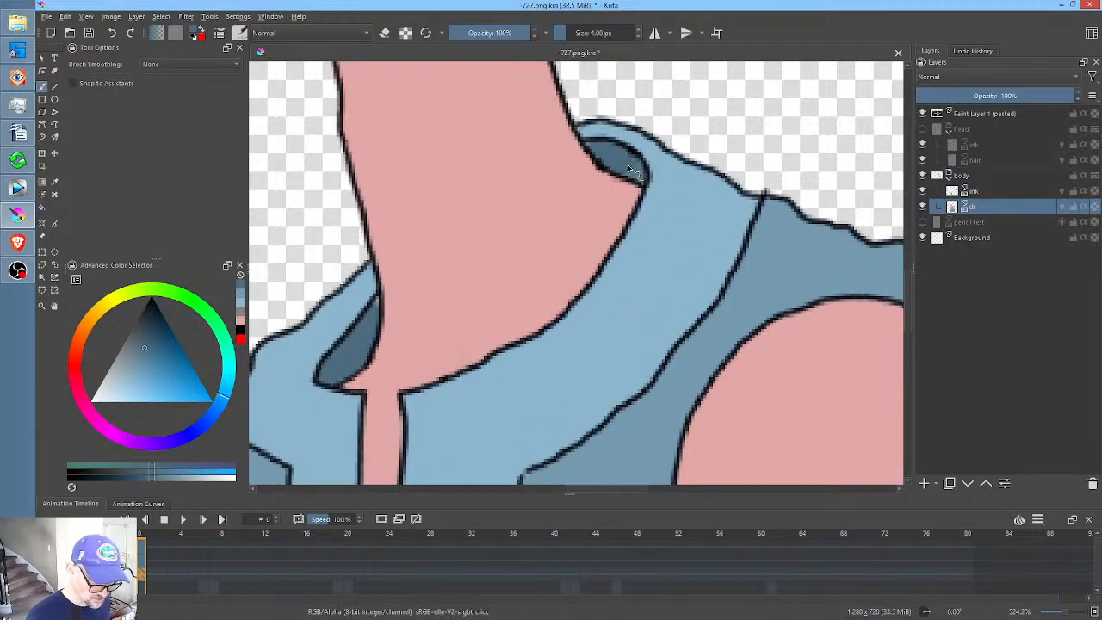
drag(706, 287, 669, 361)
drag(732, 320, 696, 344)
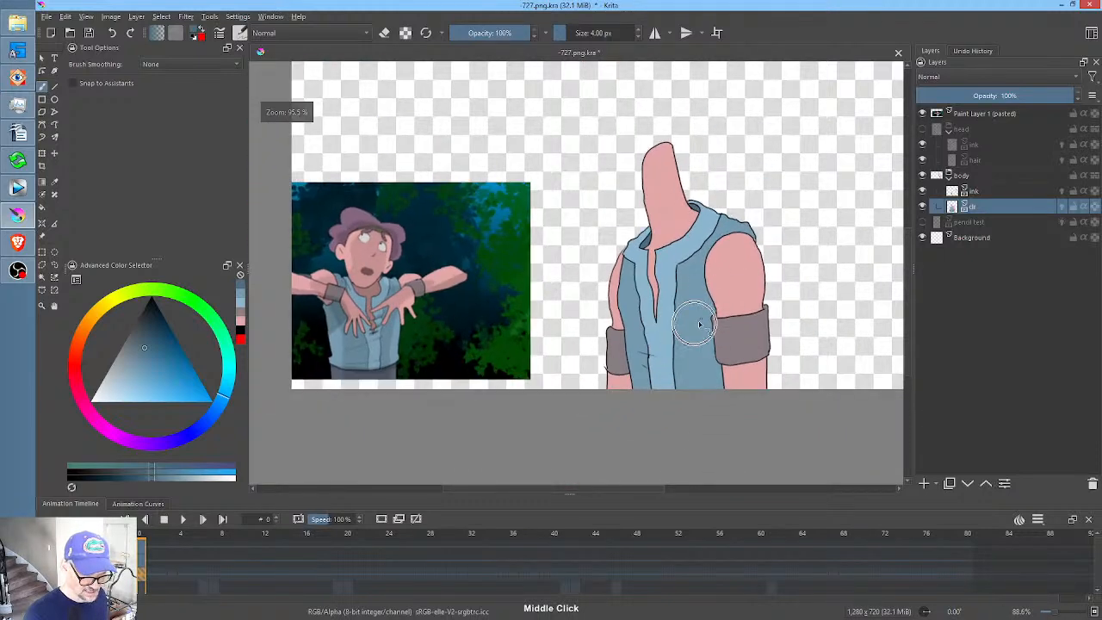
- Add a paint layer named shd above the ink layer in the body group and give it a keyframe at frame 0
click(983, 190)
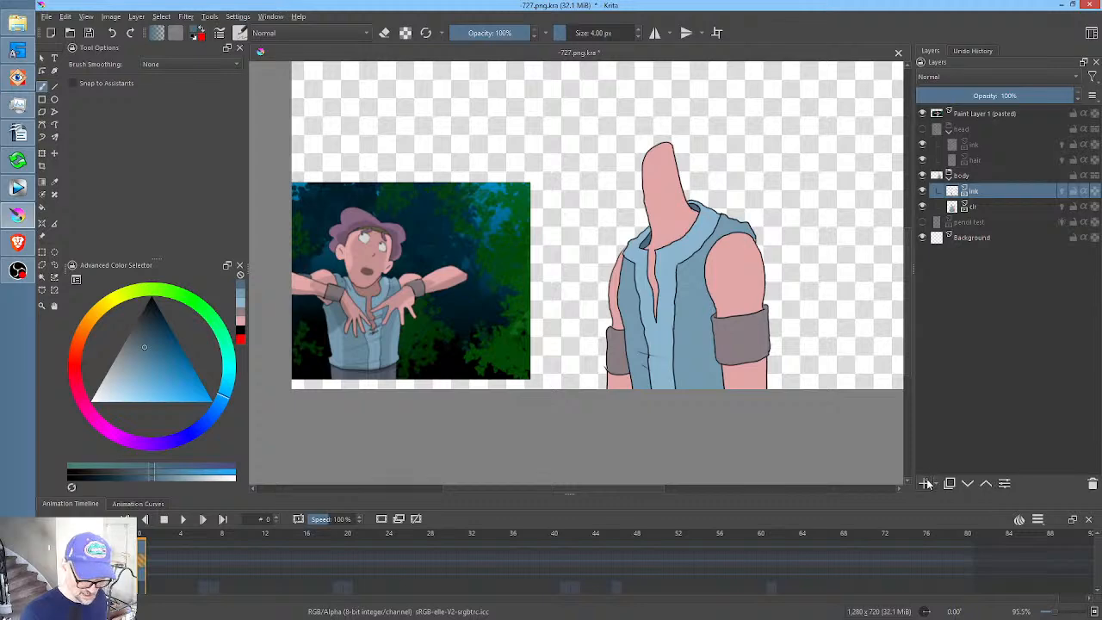
click(927, 484)
double_click(998, 191)
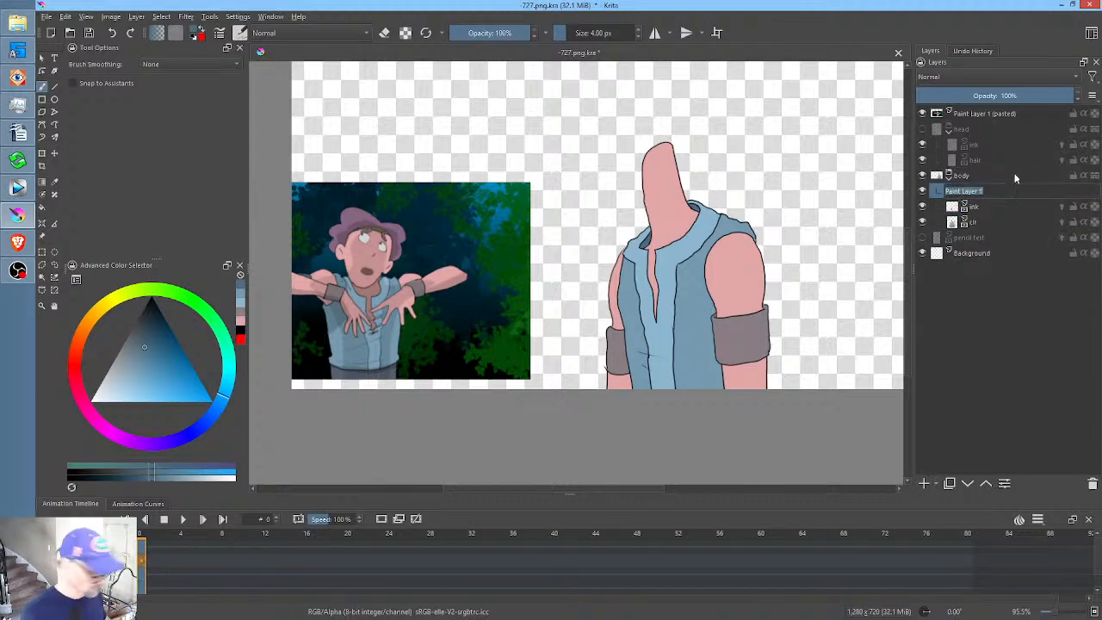
text(shd)
key(Return)
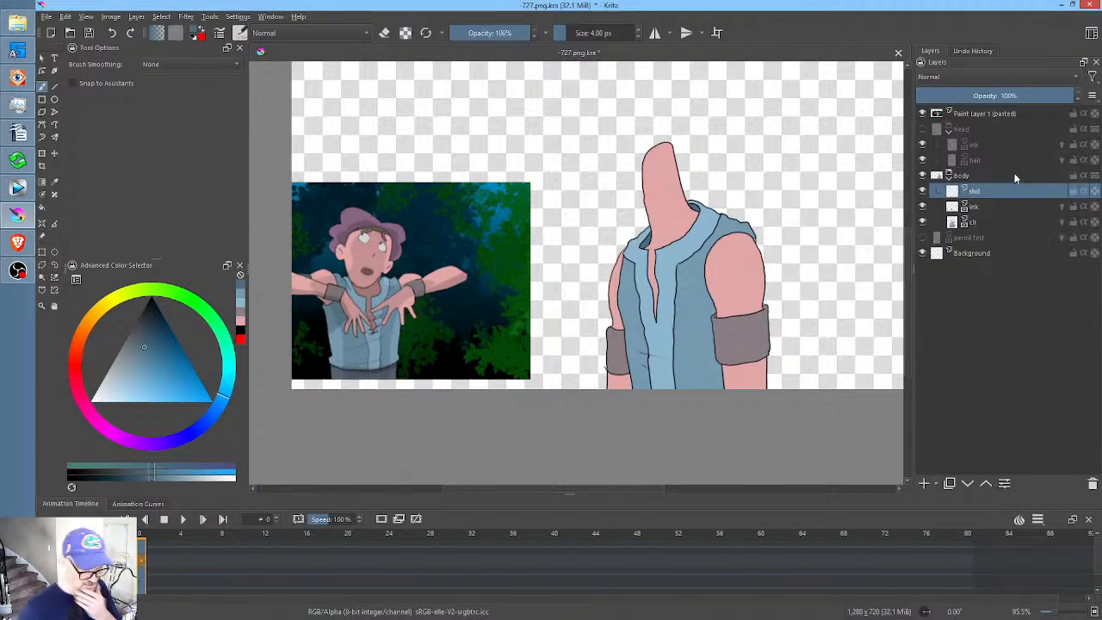
click(148, 559)
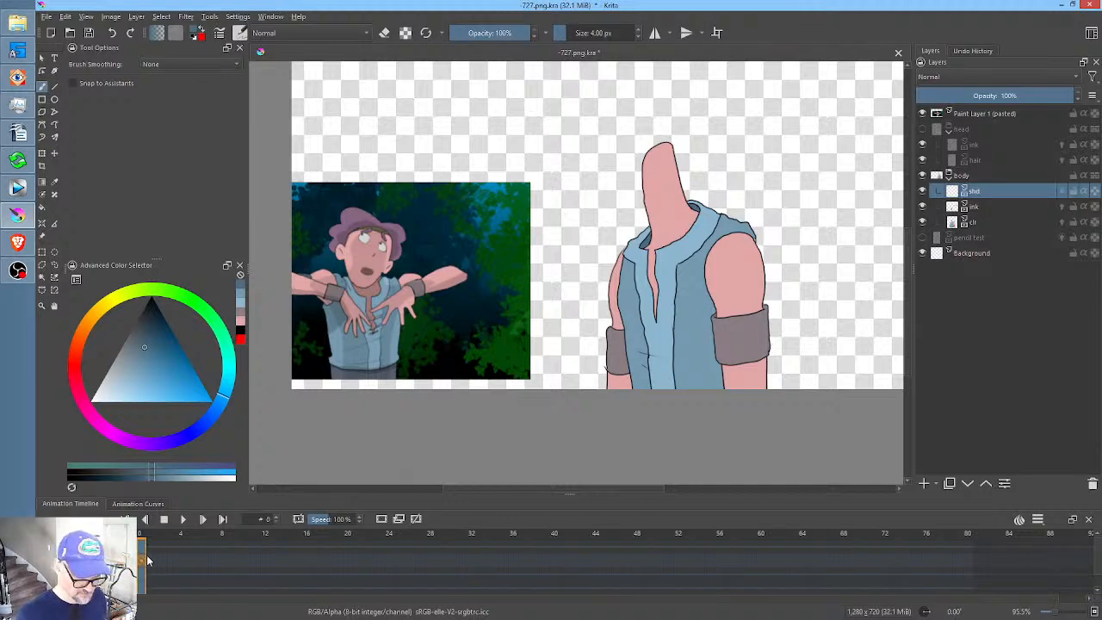
- Make the shd layer inherit alpha and draw a filled black shadow along the vest and inner side of the near arm
drag(148, 343, 162, 261)
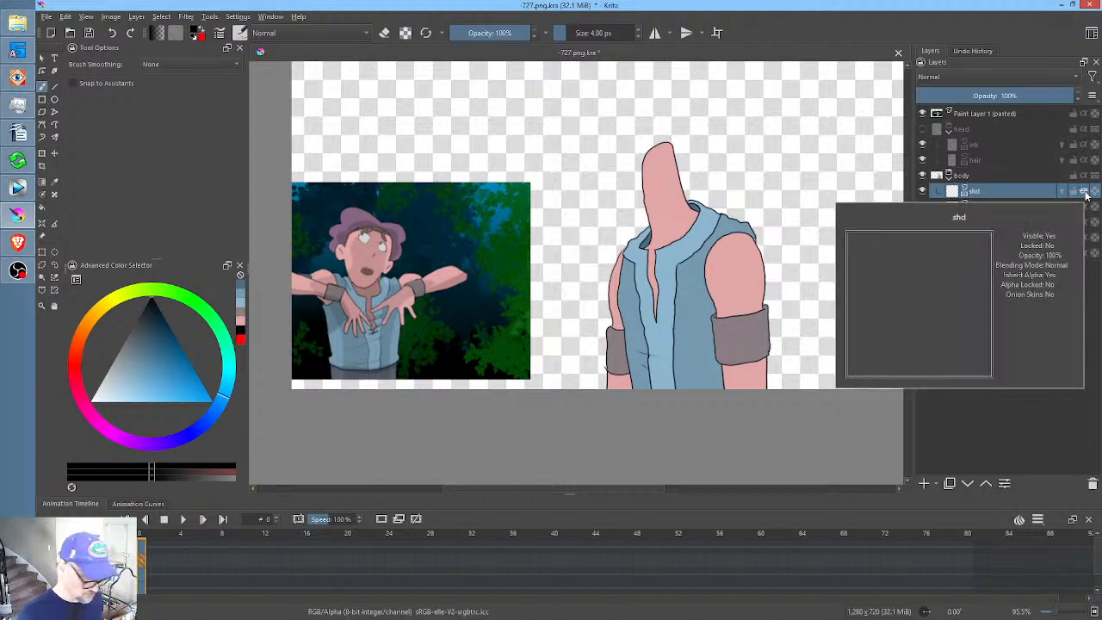
key(p)
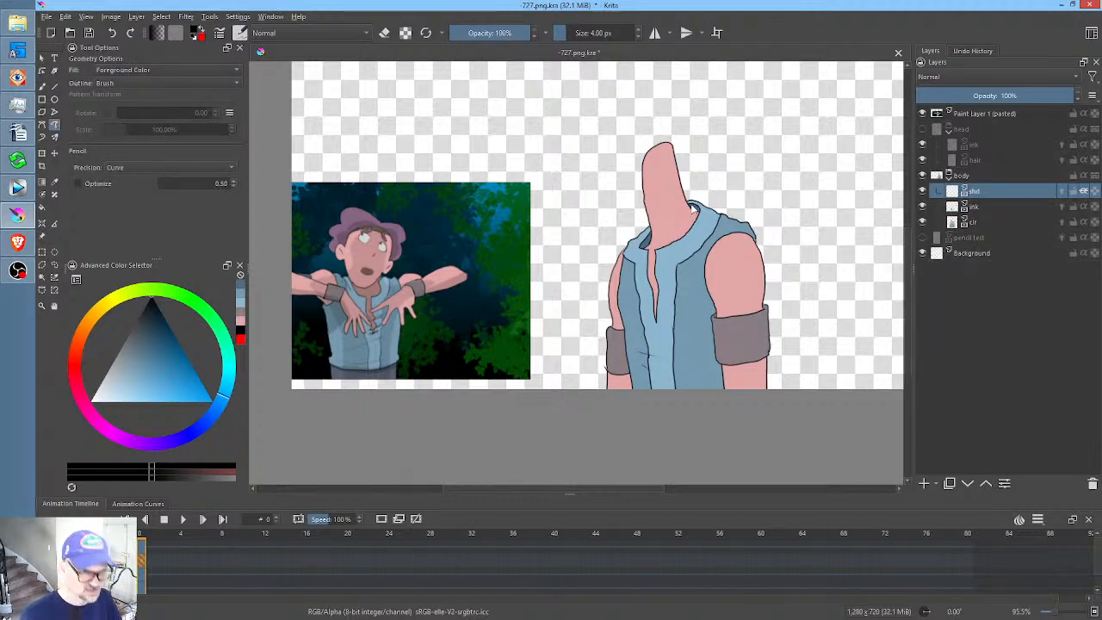
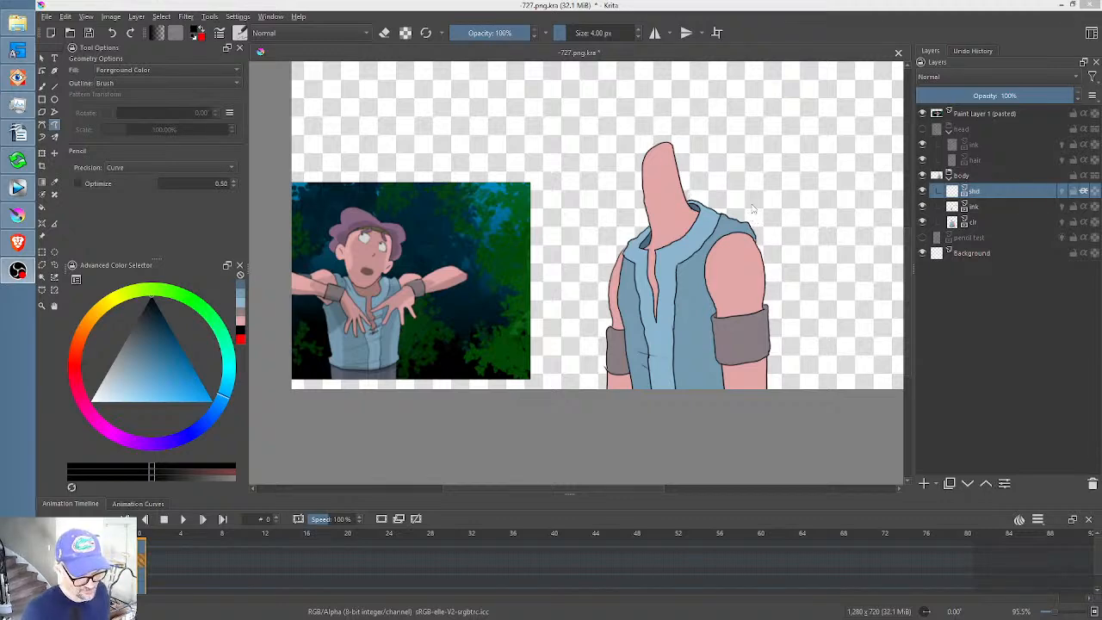
mouse_move(735, 397)
mouse_down()
mouse_move(743, 365)
mouse_move(733, 362)
mouse_move(725, 322)
mouse_move(737, 314)
mouse_move(718, 244)
mouse_move(700, 315)
mouse_up()
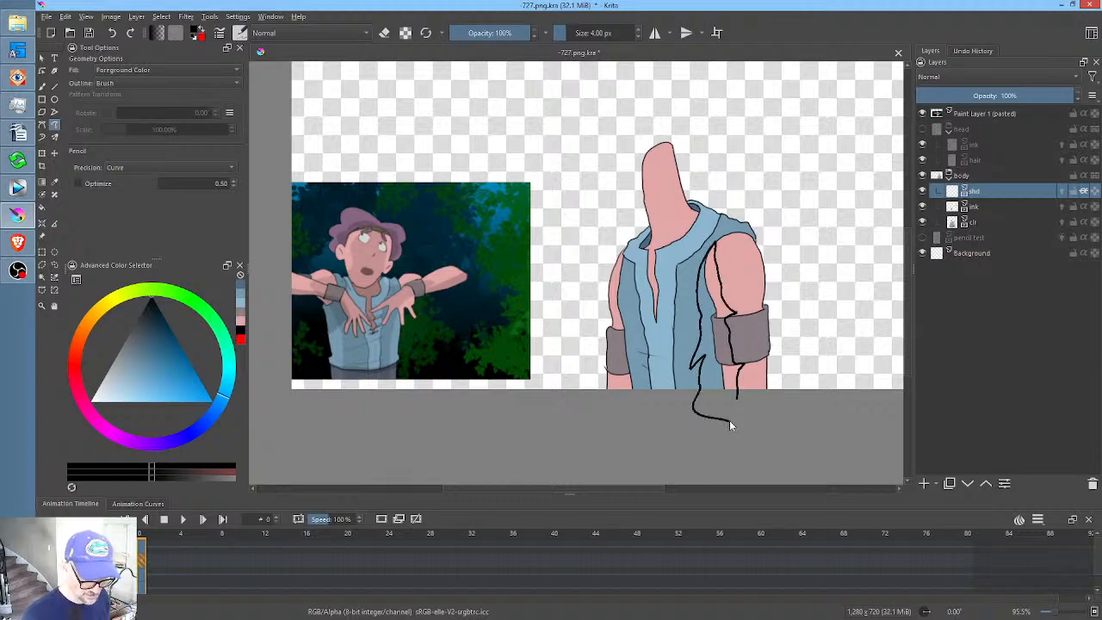
drag(729, 420, 732, 414)
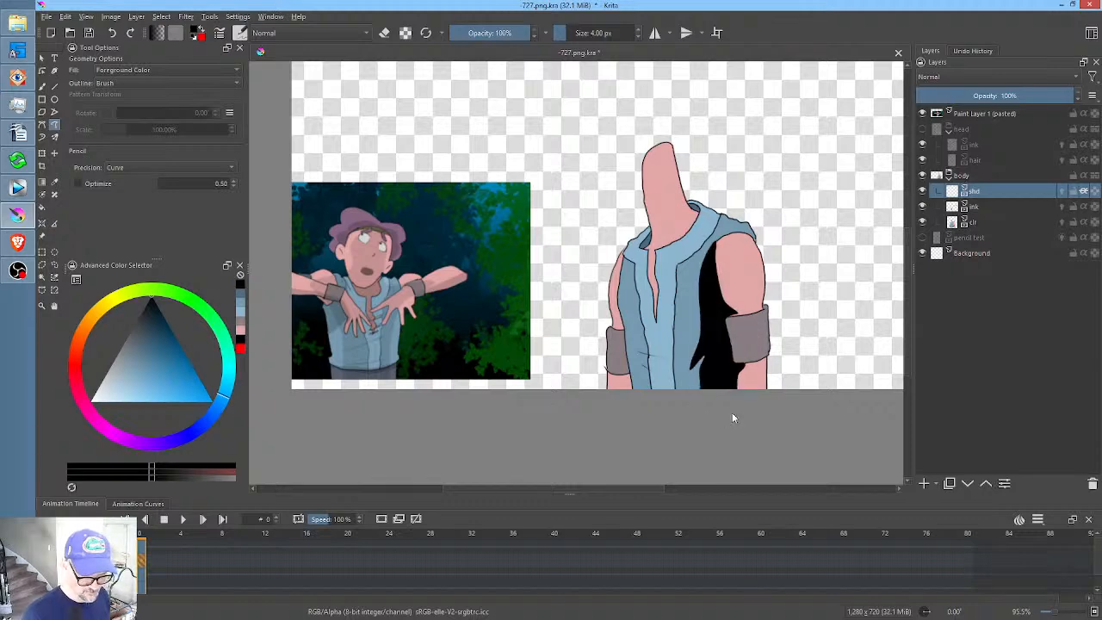
- Set the freehand shape precision to Raw and draw filled black shadows along the far arm, under the collar and across the lower neck
click(168, 167)
click(172, 152)
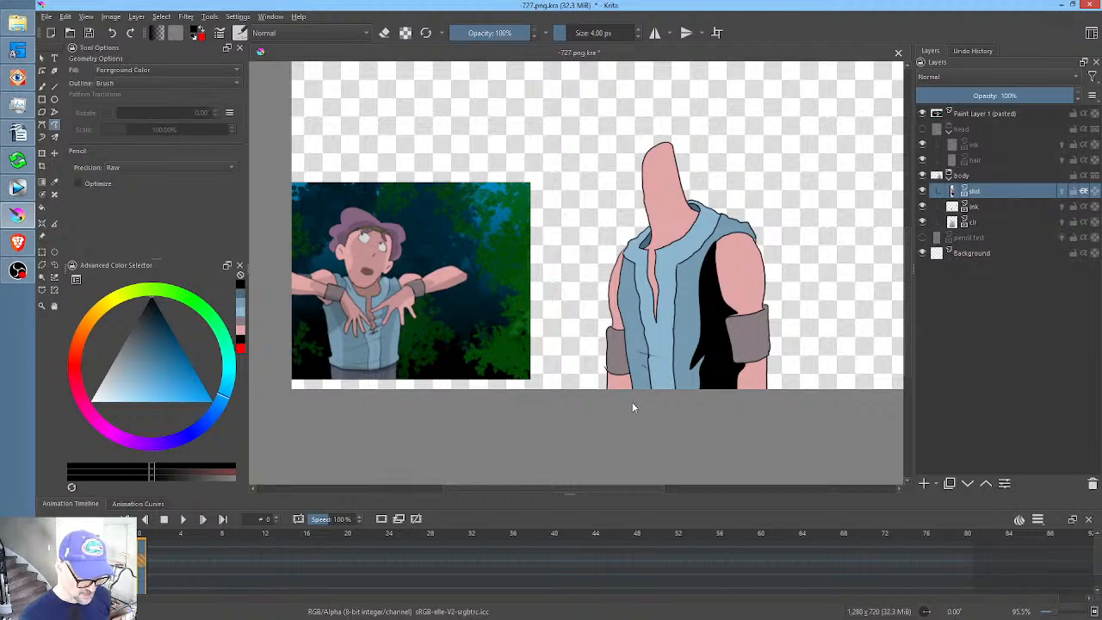
mouse_move(633, 390)
mouse_down()
mouse_move(618, 279)
mouse_move(622, 421)
mouse_move(625, 412)
mouse_up()
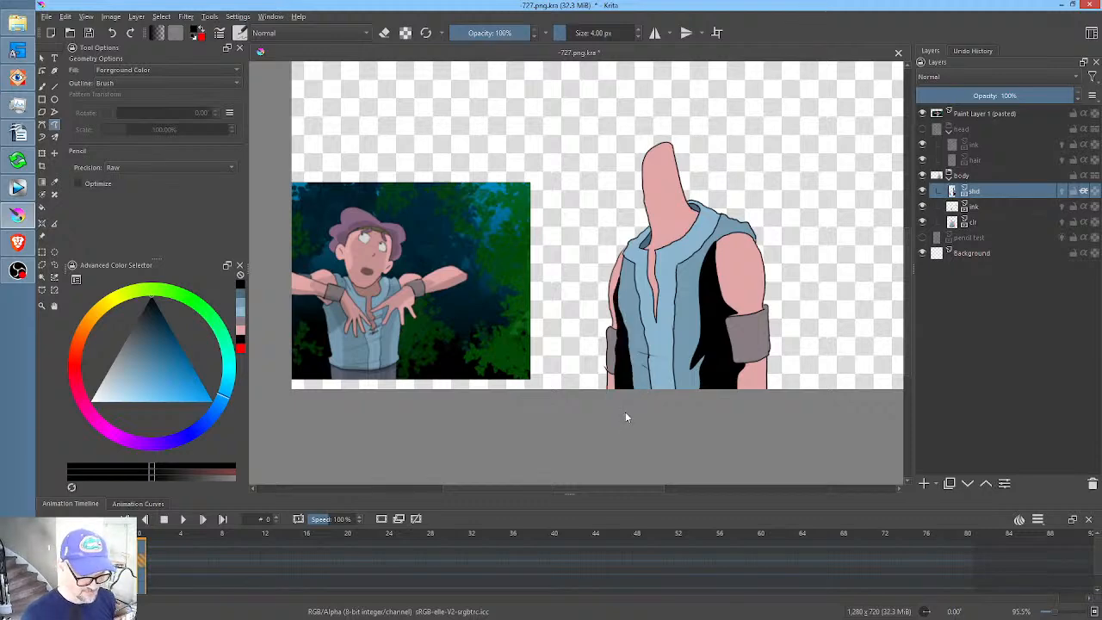
mouse_move(694, 208)
mouse_down()
mouse_move(679, 234)
mouse_move(643, 247)
mouse_move(656, 320)
mouse_move(665, 250)
mouse_move(687, 241)
mouse_move(697, 205)
mouse_up()
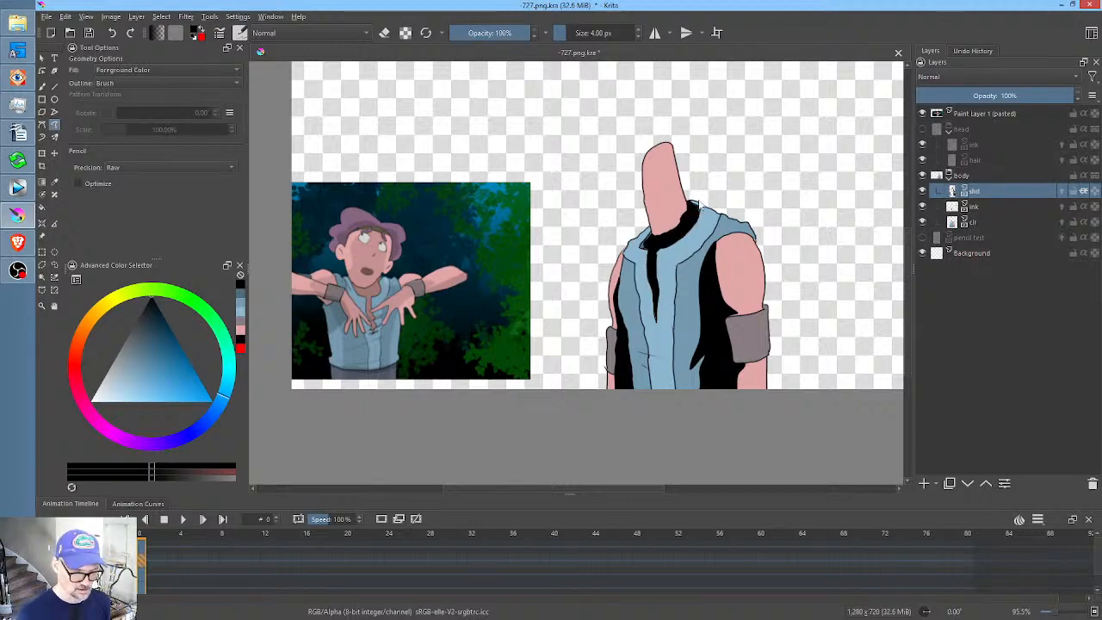
mouse_move(686, 224)
mouse_down()
mouse_move(643, 197)
mouse_move(655, 239)
mouse_up()
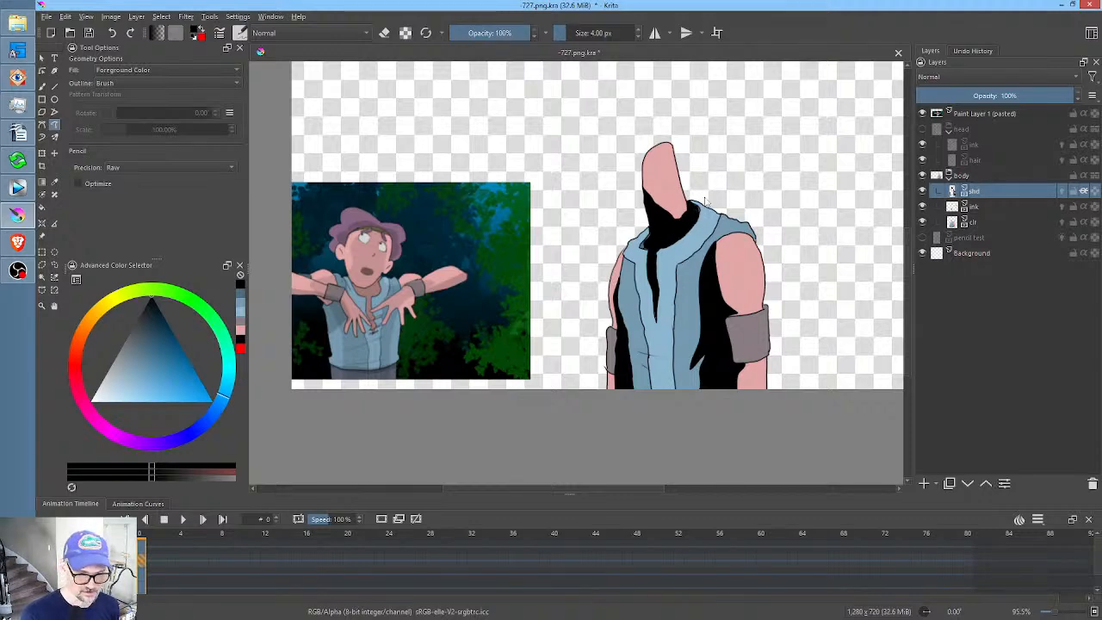
- Set the shd layer's opacity to 12% and draw further filled shadows over the vest and upper neck
drag(1050, 95, 935, 101)
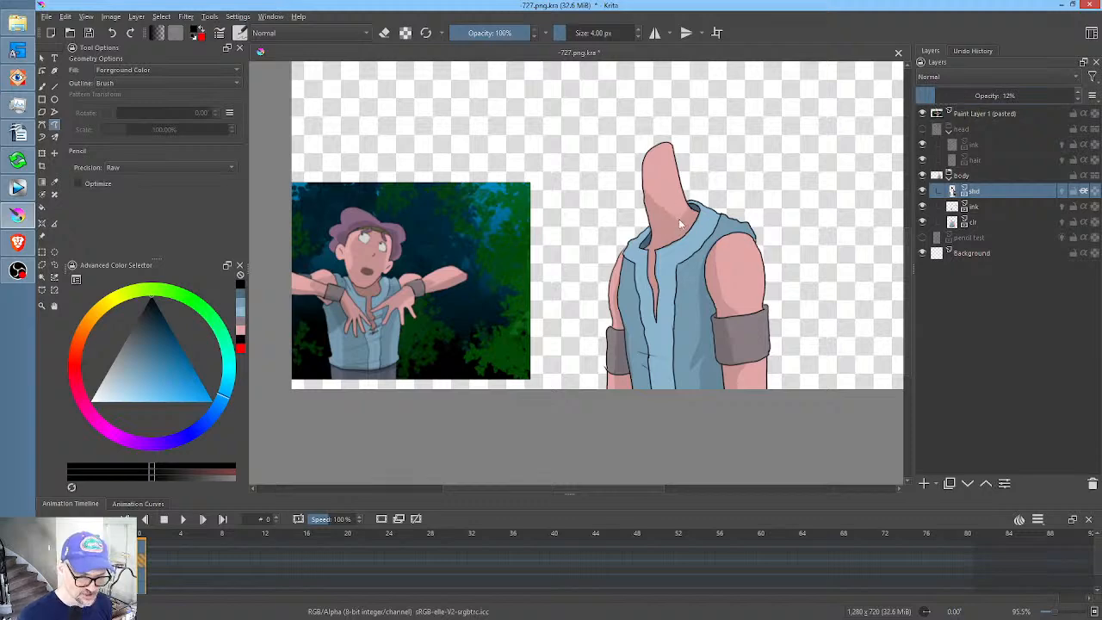
mouse_move(673, 124)
mouse_down()
mouse_move(674, 193)
mouse_move(690, 120)
mouse_up()
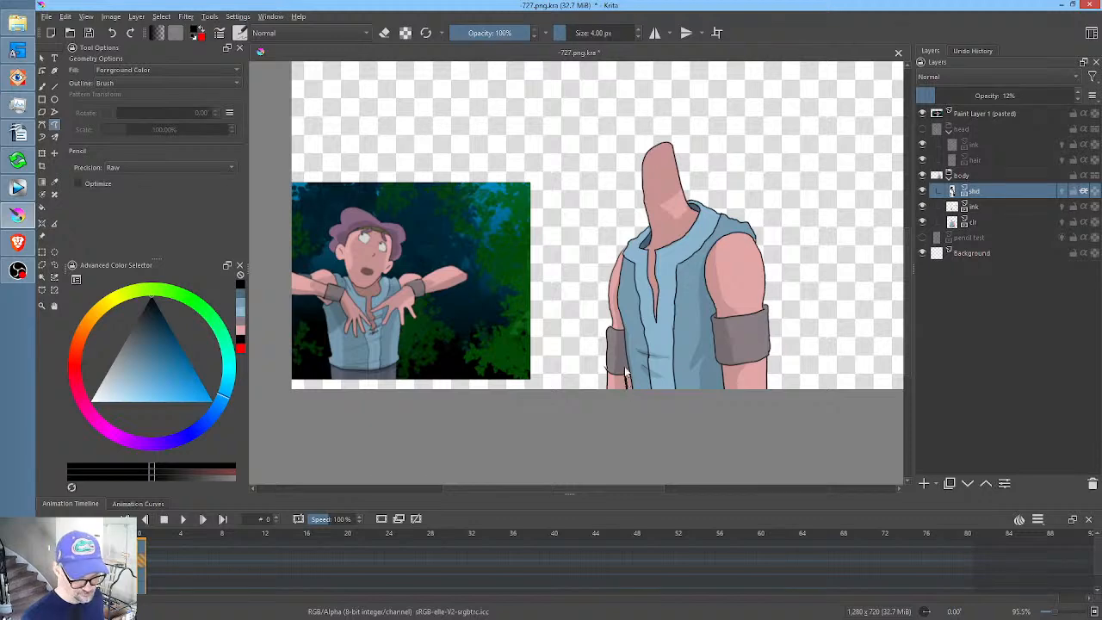
drag(627, 378, 620, 284)
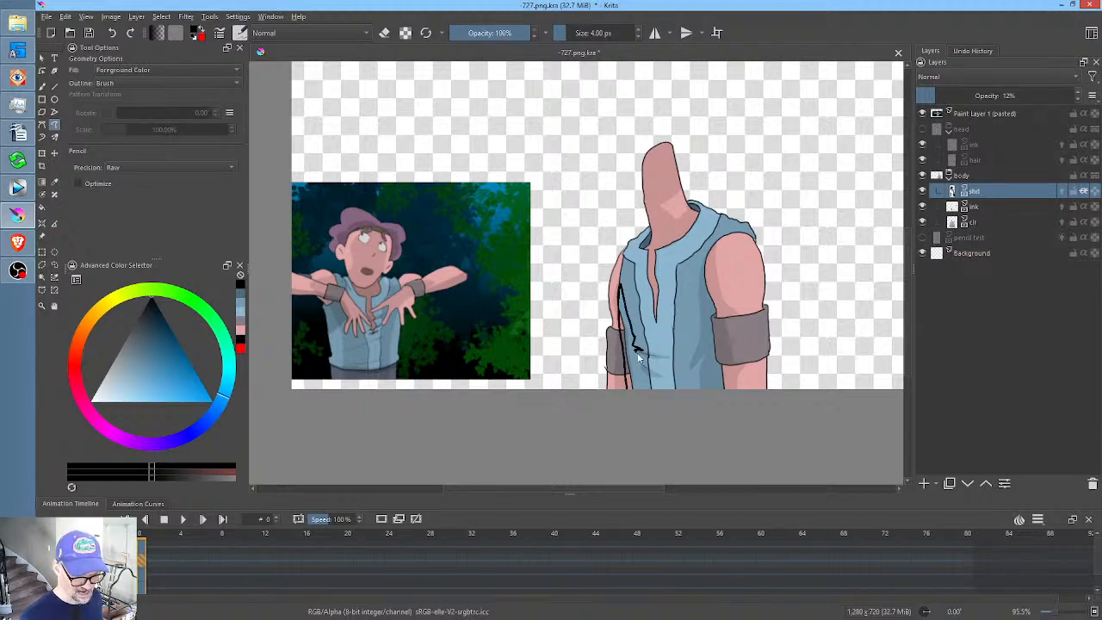
key(ctrl+z)
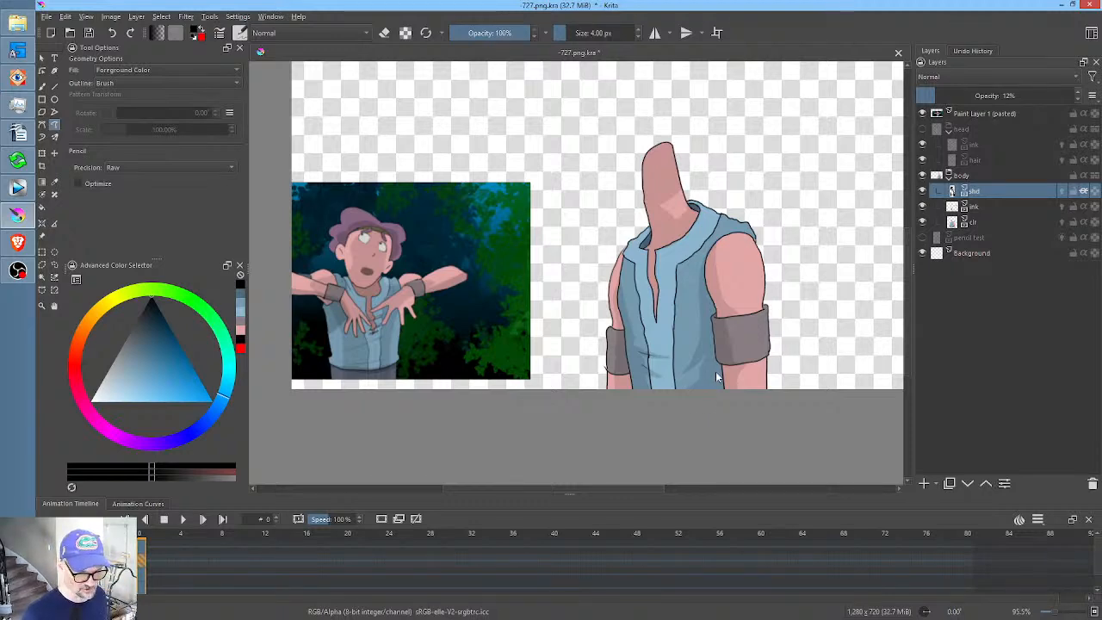
drag(680, 182, 670, 215)
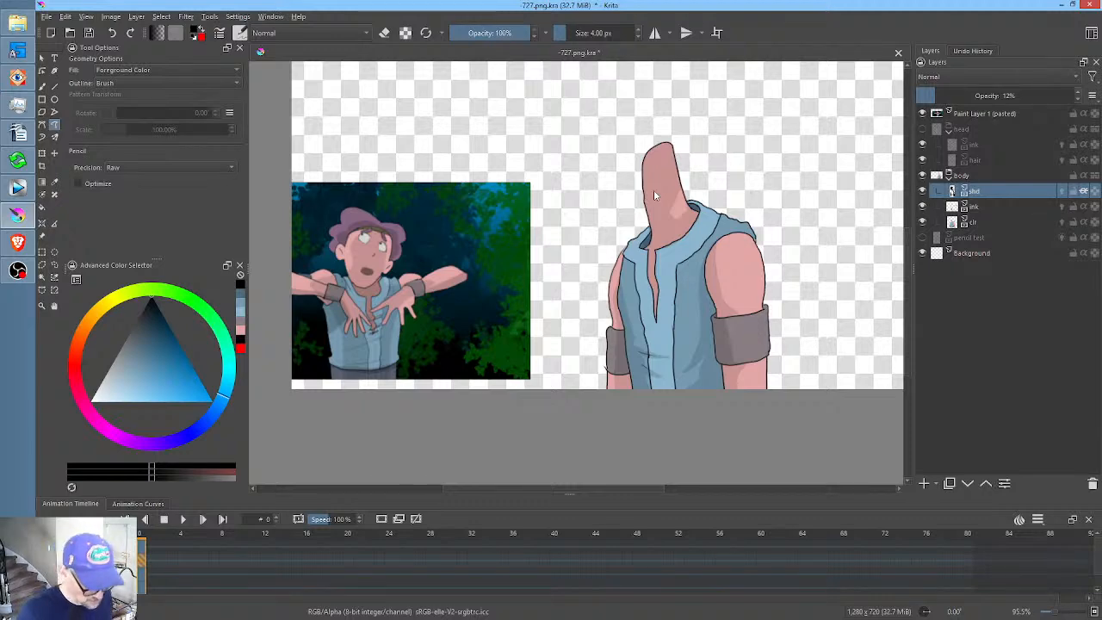
- Collapse the body group, show the head group, hide the body group and sample the hat's purple from the reference
drag(654, 189, 646, 243)
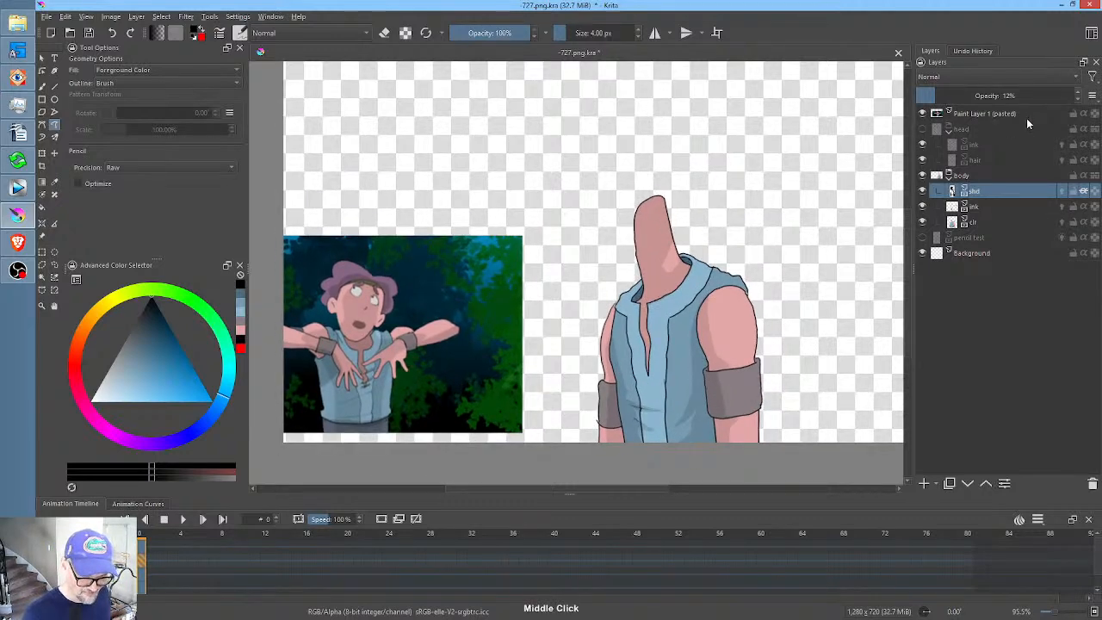
click(950, 177)
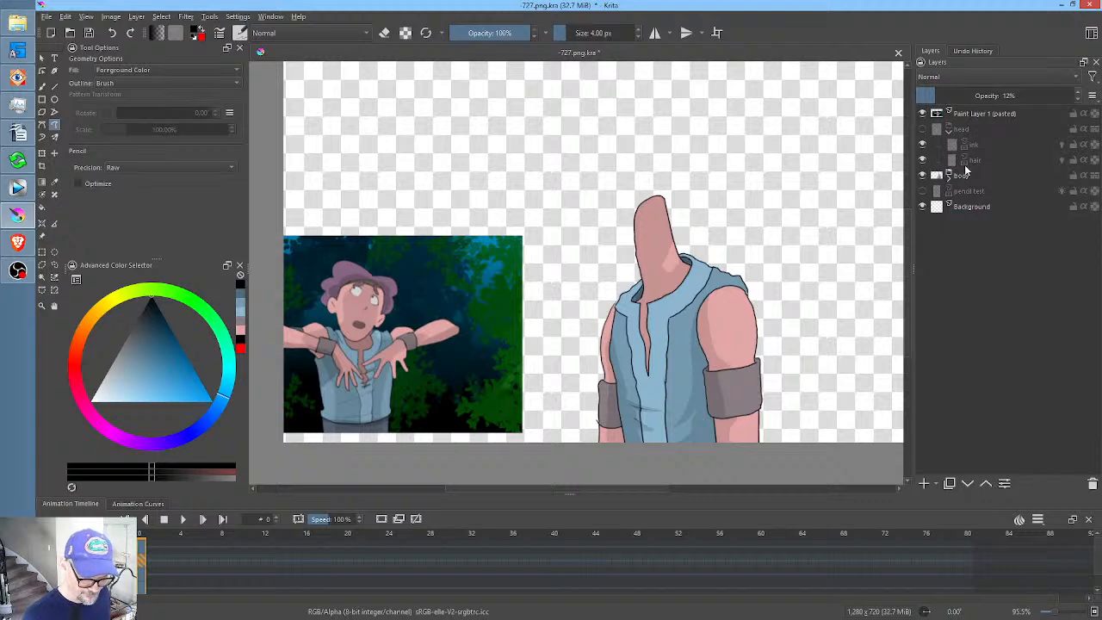
click(923, 129)
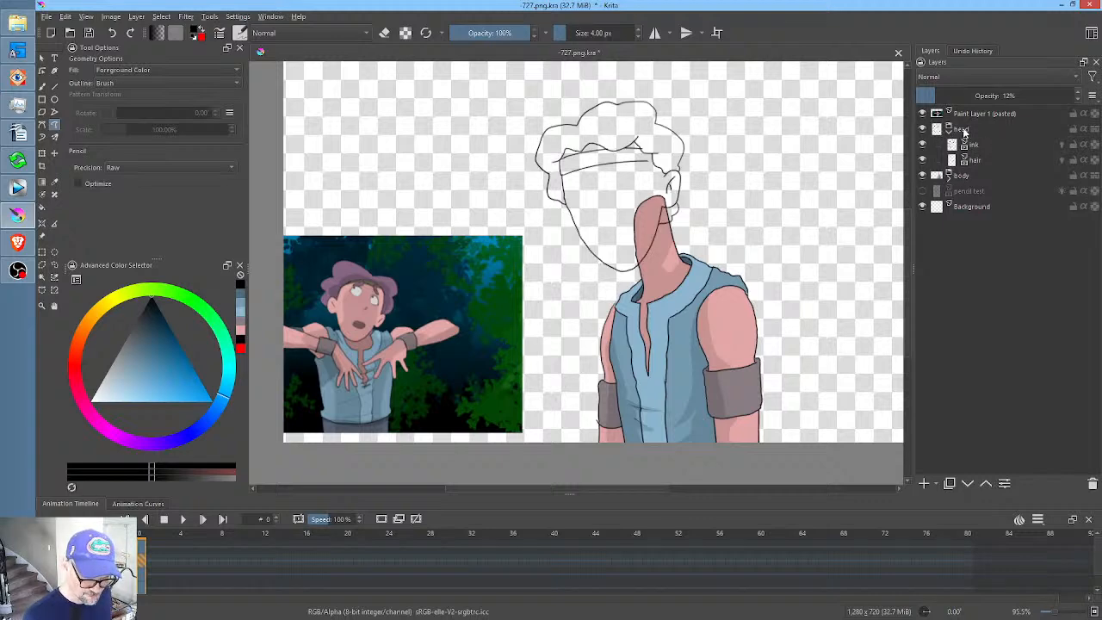
click(923, 175)
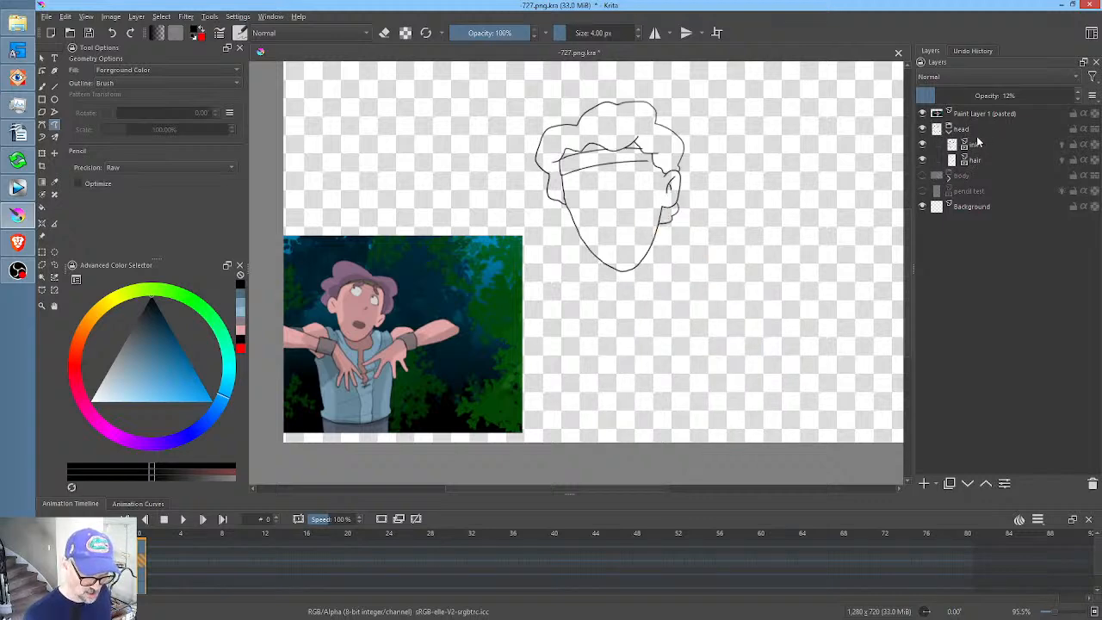
ctrl+click(347, 272)
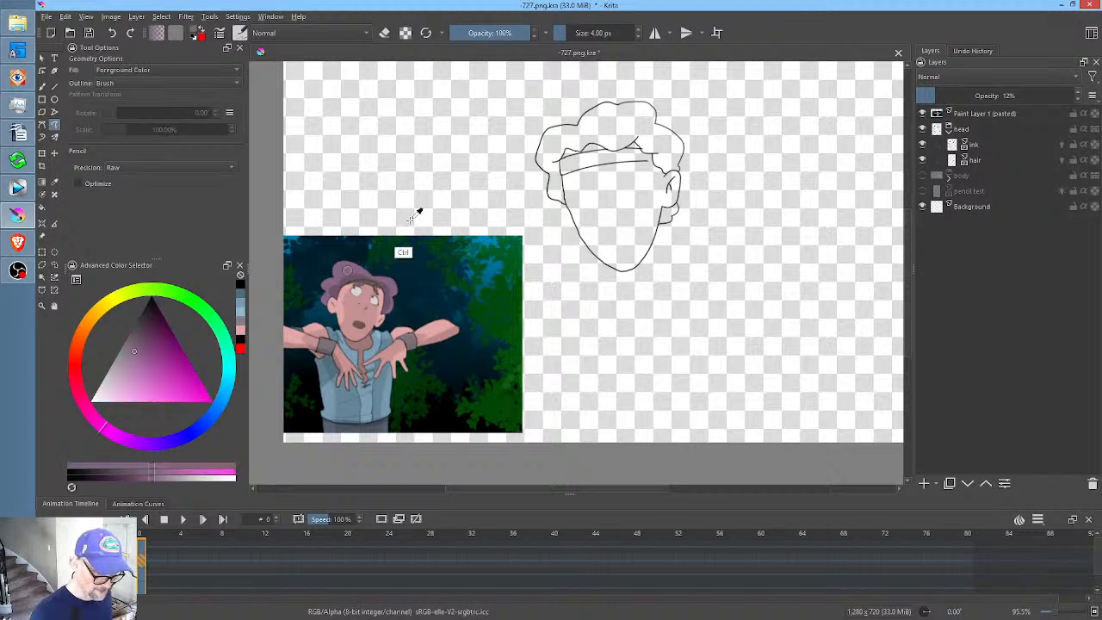
- Move the hair layer out of the head group to just above the Background layer
click(982, 146)
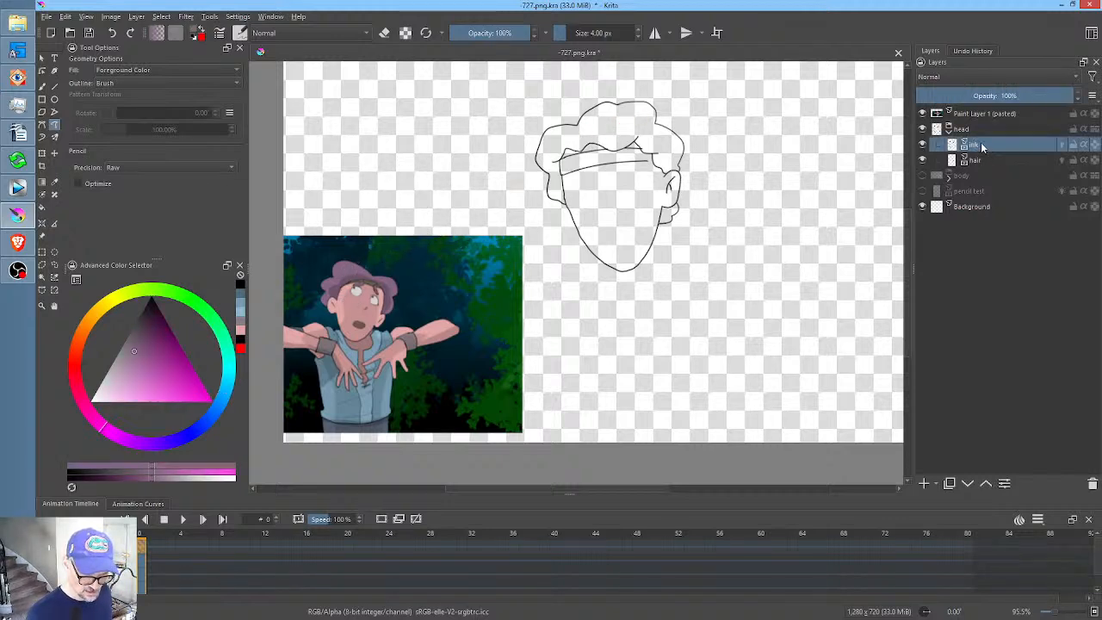
click(922, 161)
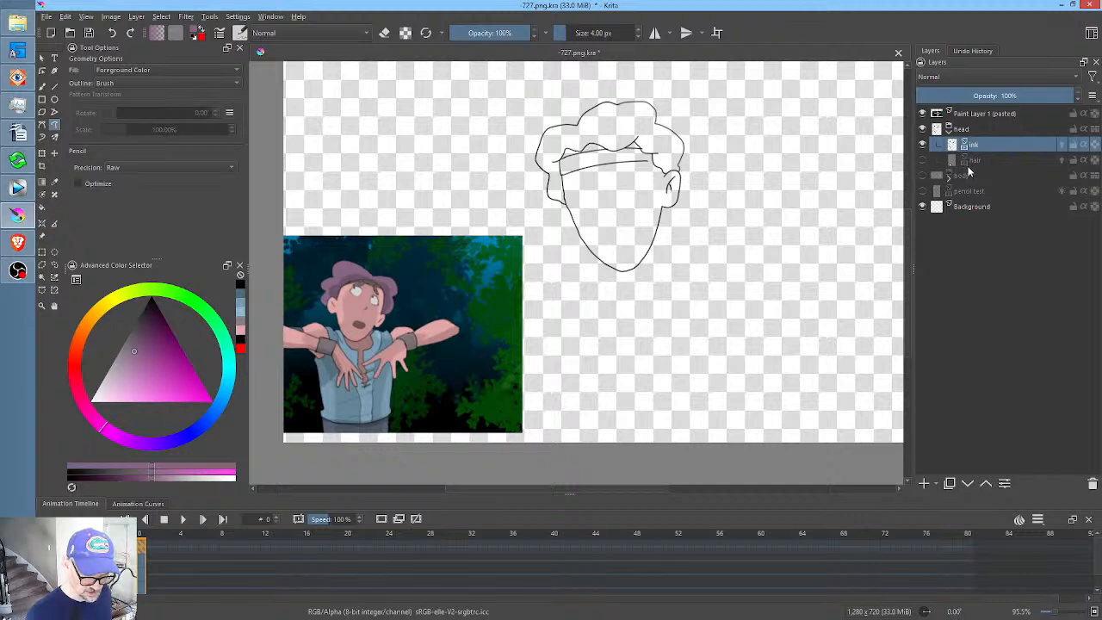
click(922, 160)
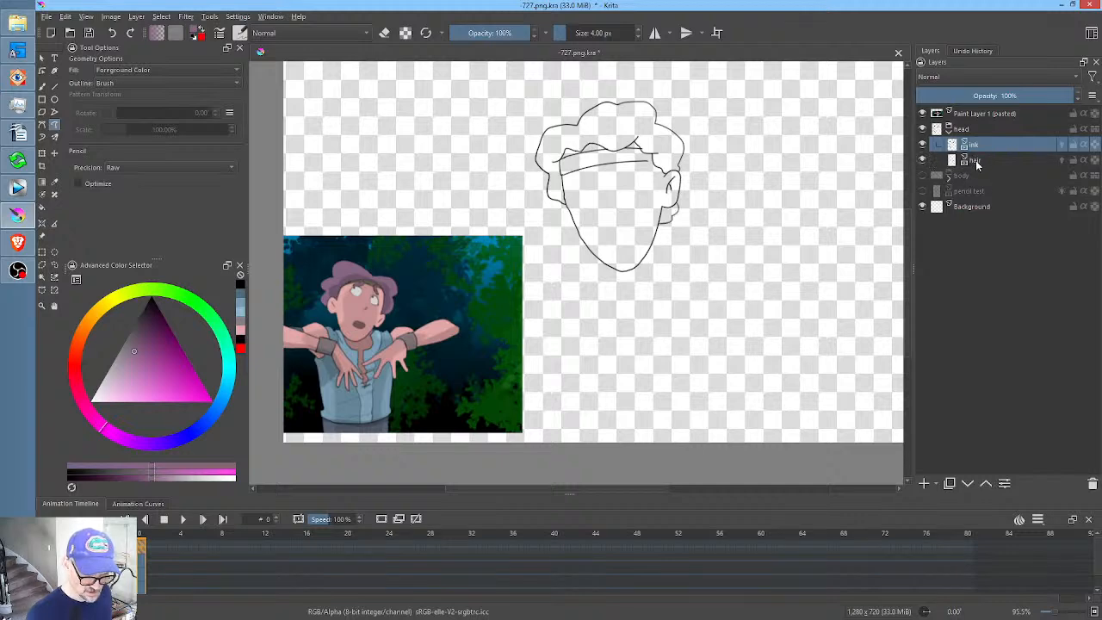
click(976, 163)
mouse_move(997, 141)
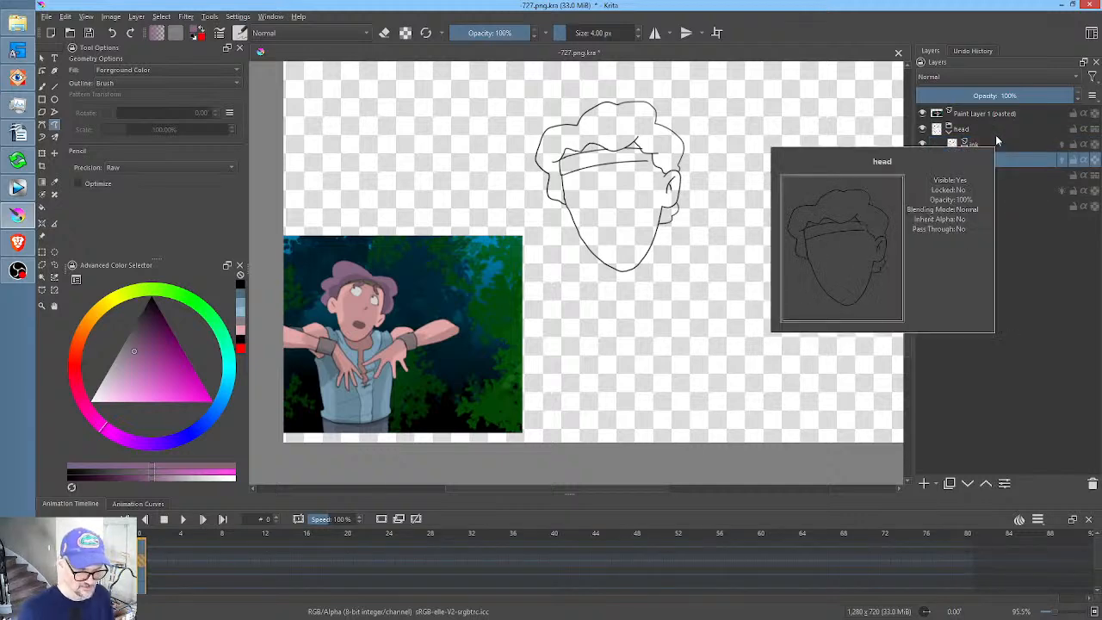
mouse_move(980, 163)
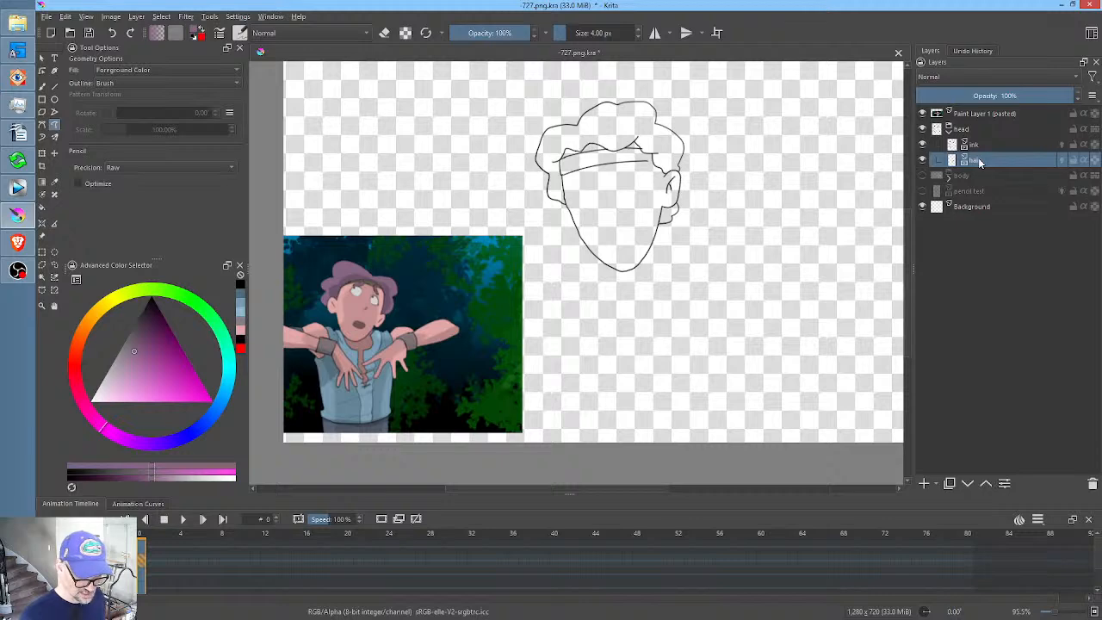
drag(987, 163, 986, 197)
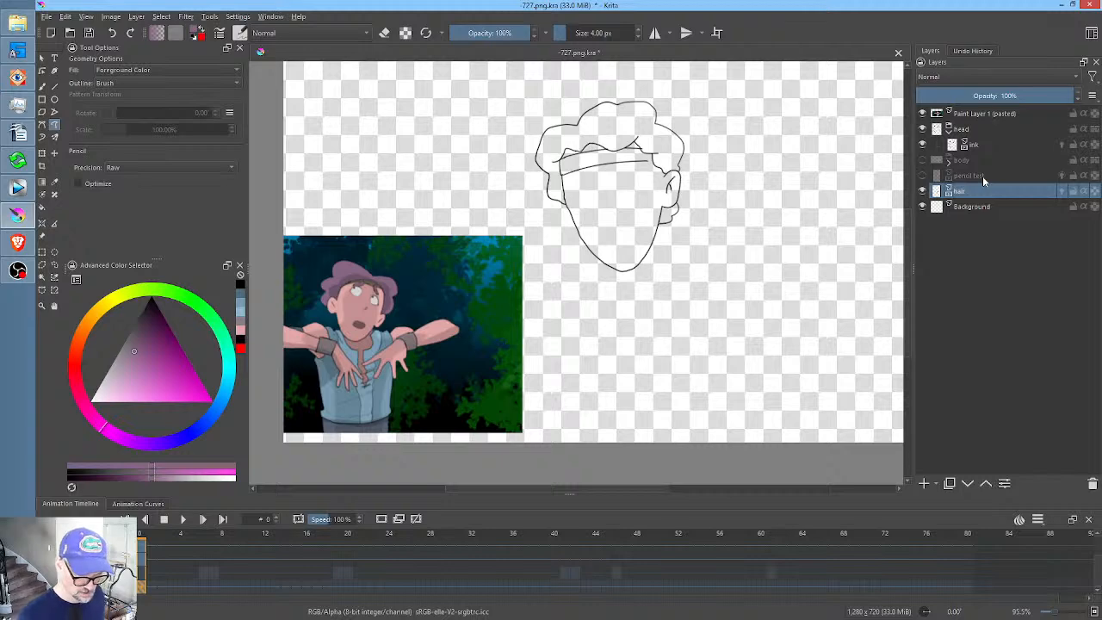
- Place the hair layer in a new group named backhair
key(ctrl+g)
click(972, 192)
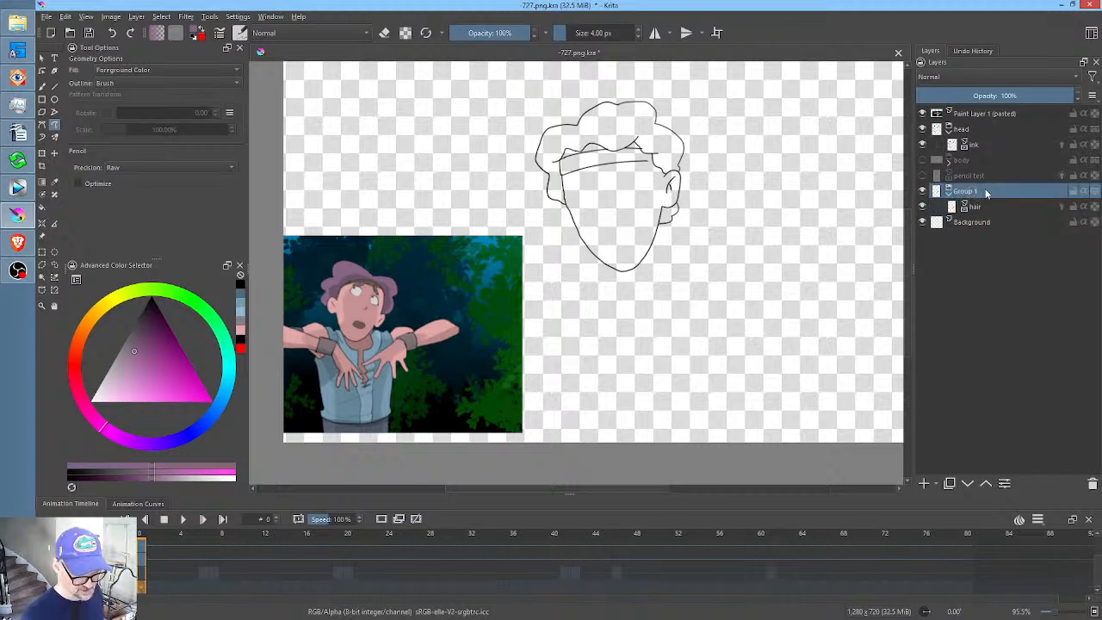
double_click(971, 192)
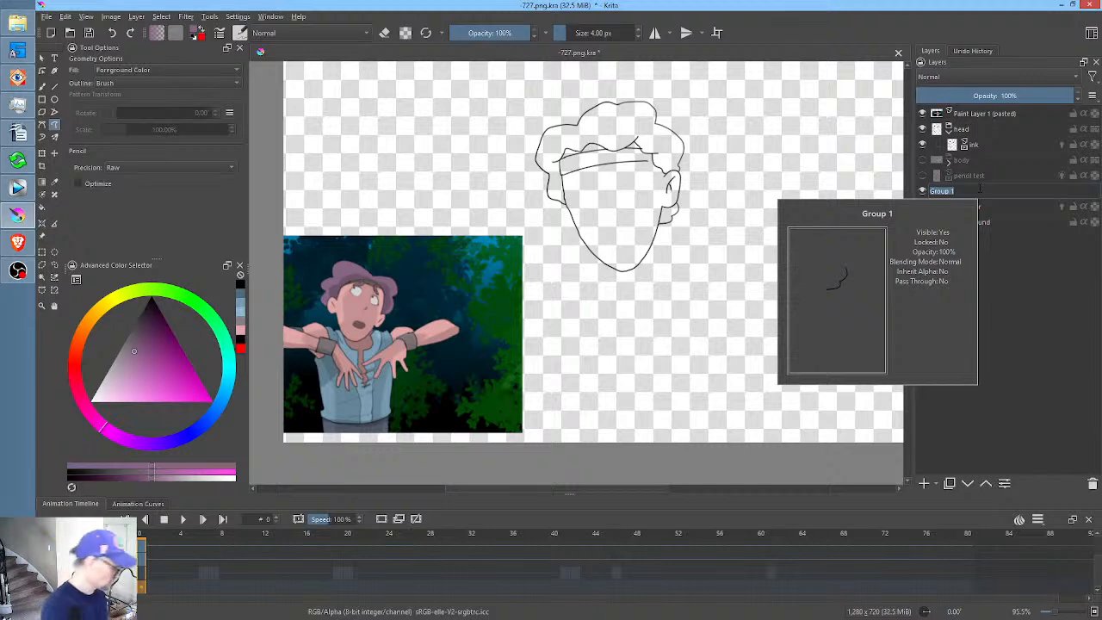
text(backhair)
key(Return)
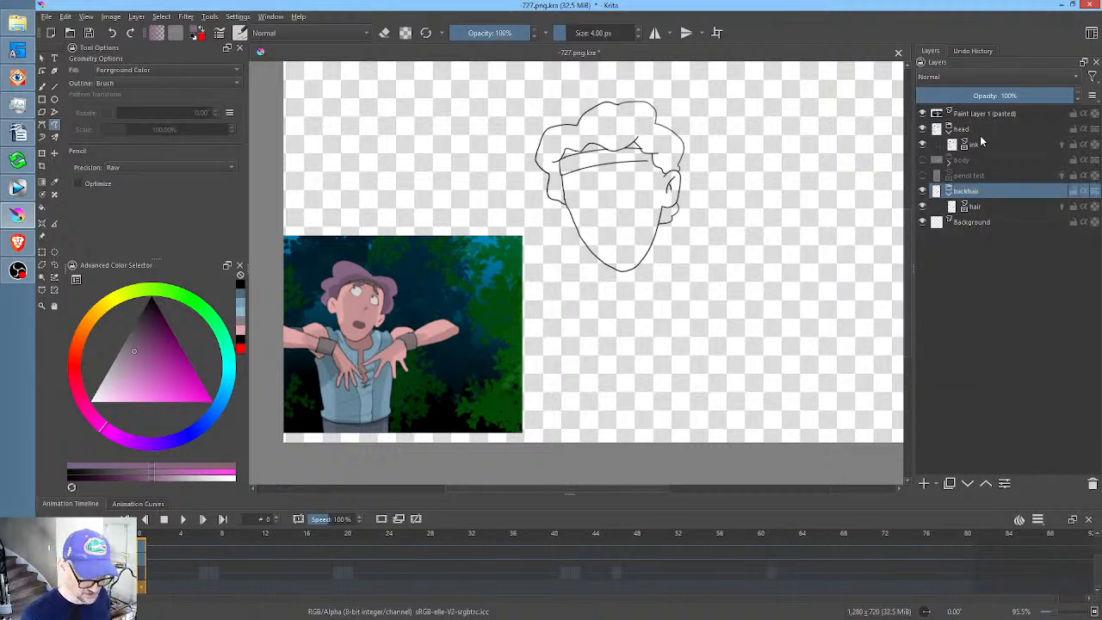
- Move the hair layer back into the head group beneath the ink layer
click(981, 146)
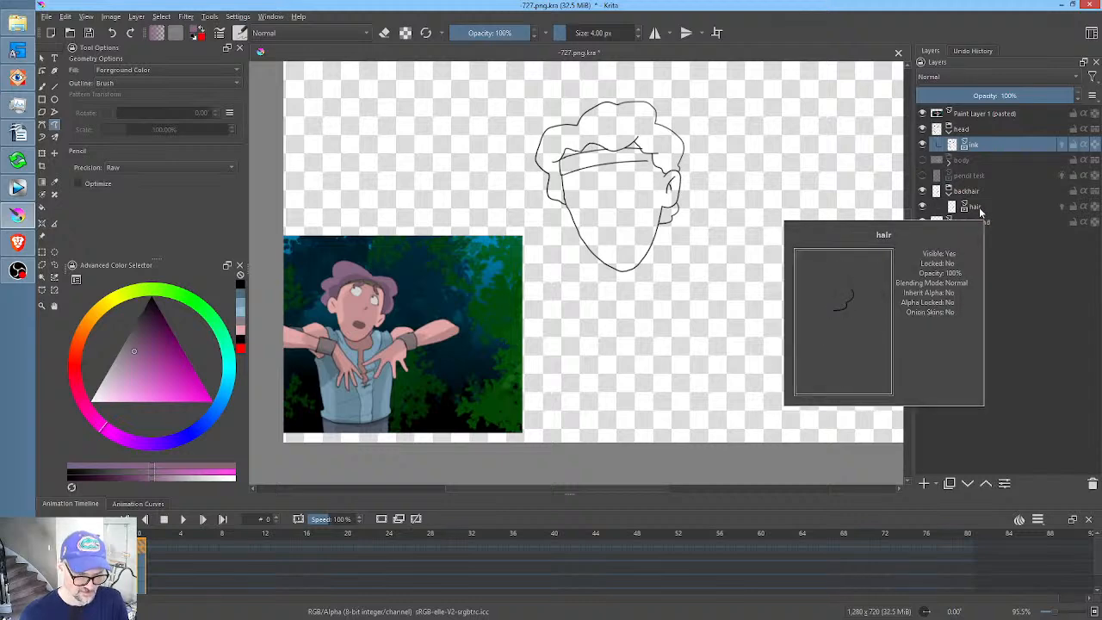
click(981, 208)
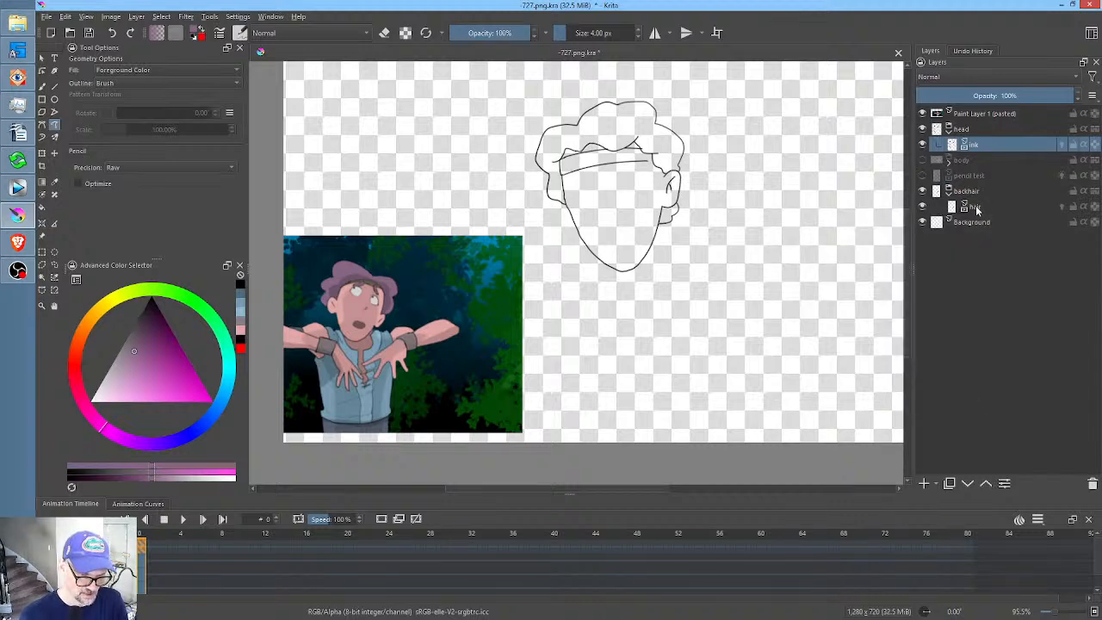
mouse_move(977, 209)
mouse_down()
mouse_move(988, 157)
mouse_move(1006, 150)
mouse_up()
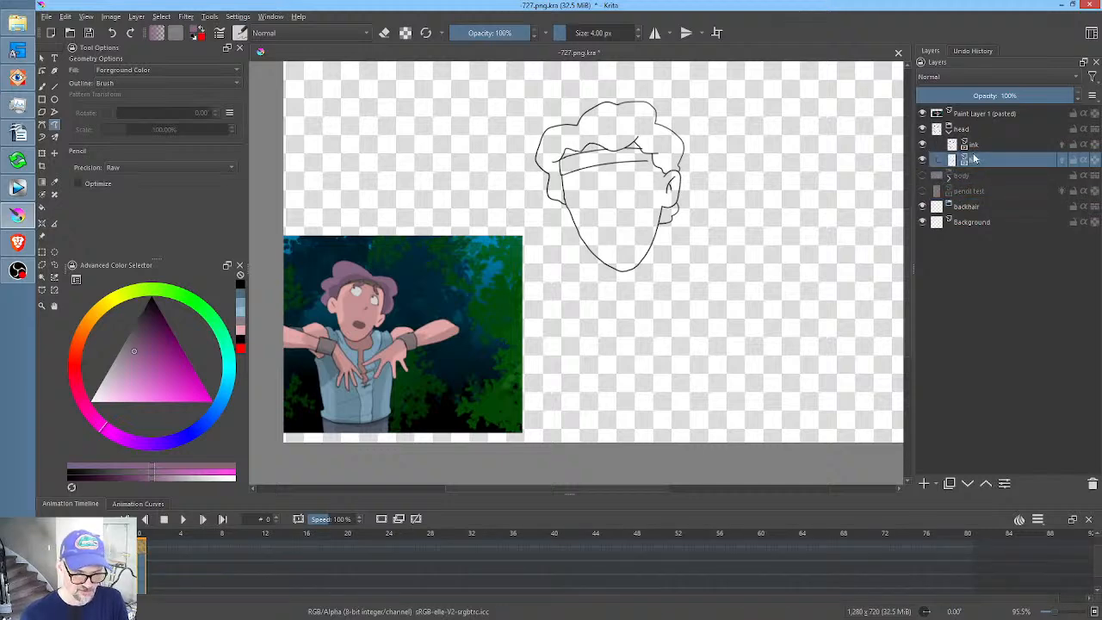
- Add a paint layer named clr to the head group and place it below the hair layer
mouse_move(1007, 127)
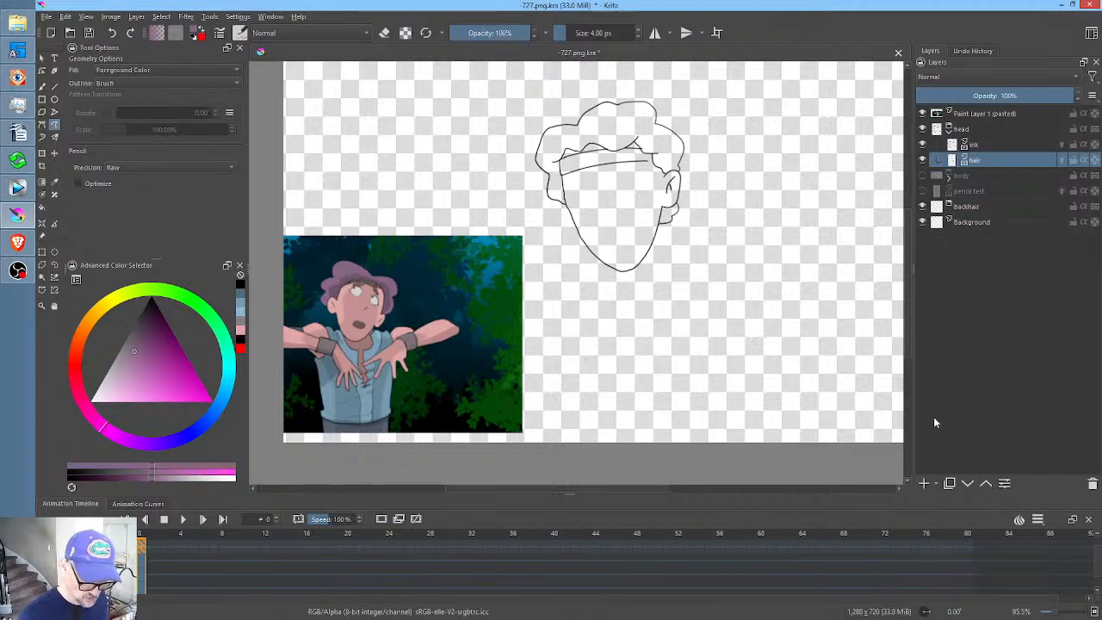
click(924, 483)
double_click(994, 161)
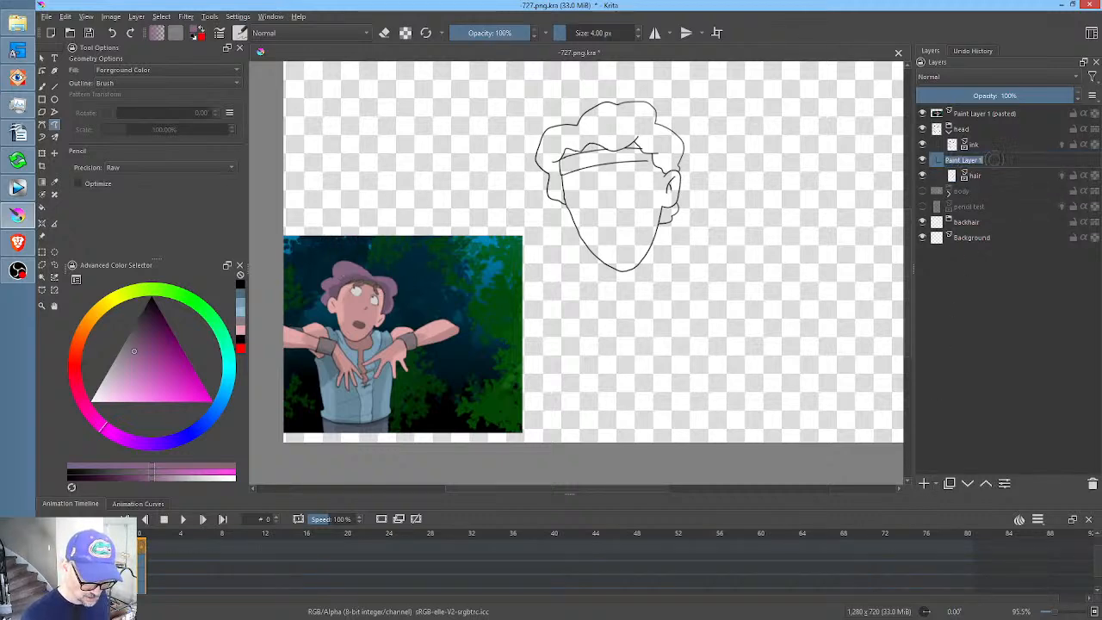
text(dk)
key(Return)
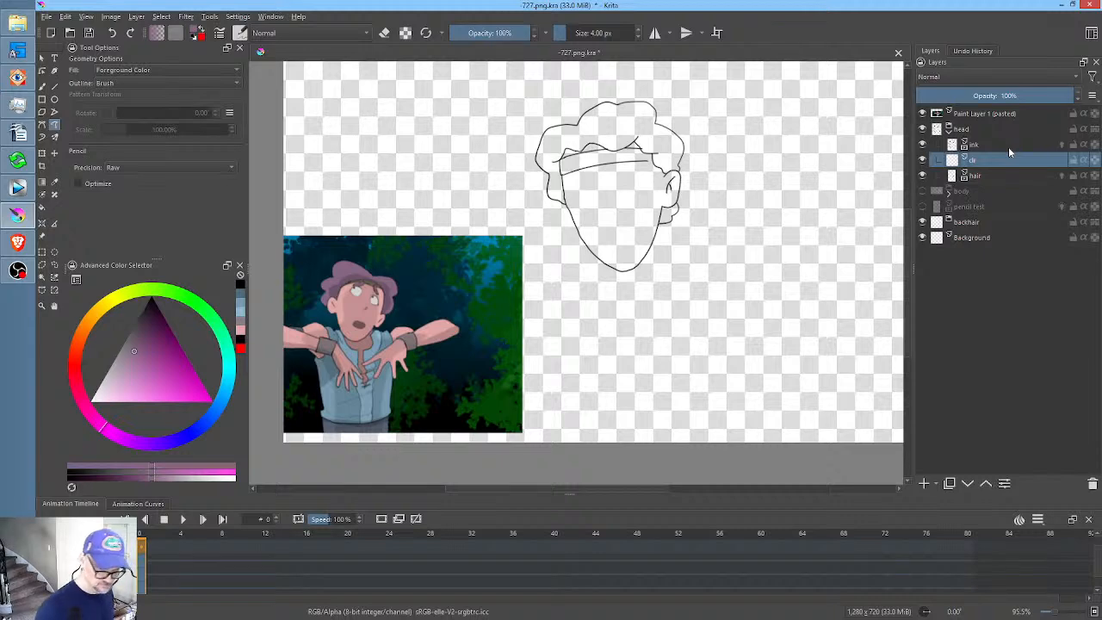
click(969, 486)
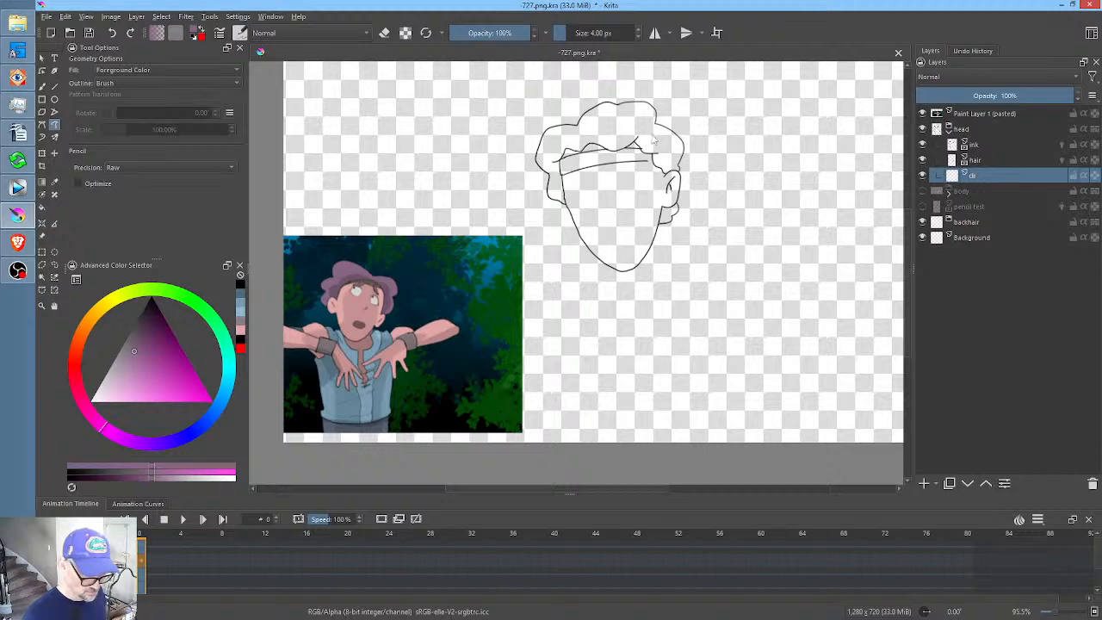
- Fill the main mass of hair with the sampled purple and move the clr layer above the hair layer
key(f)
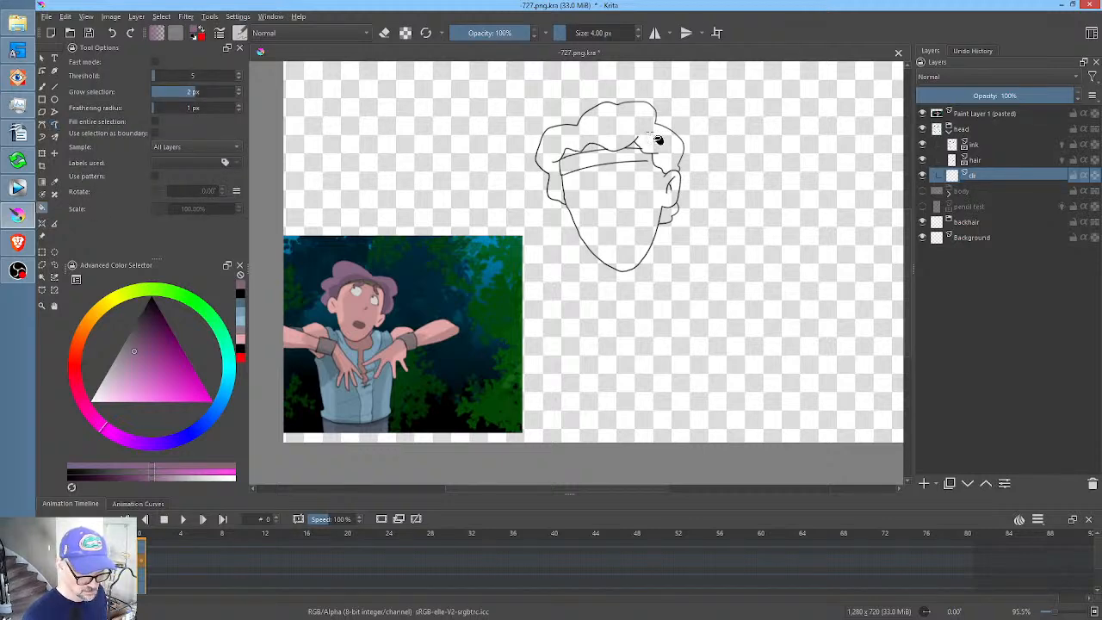
click(656, 140)
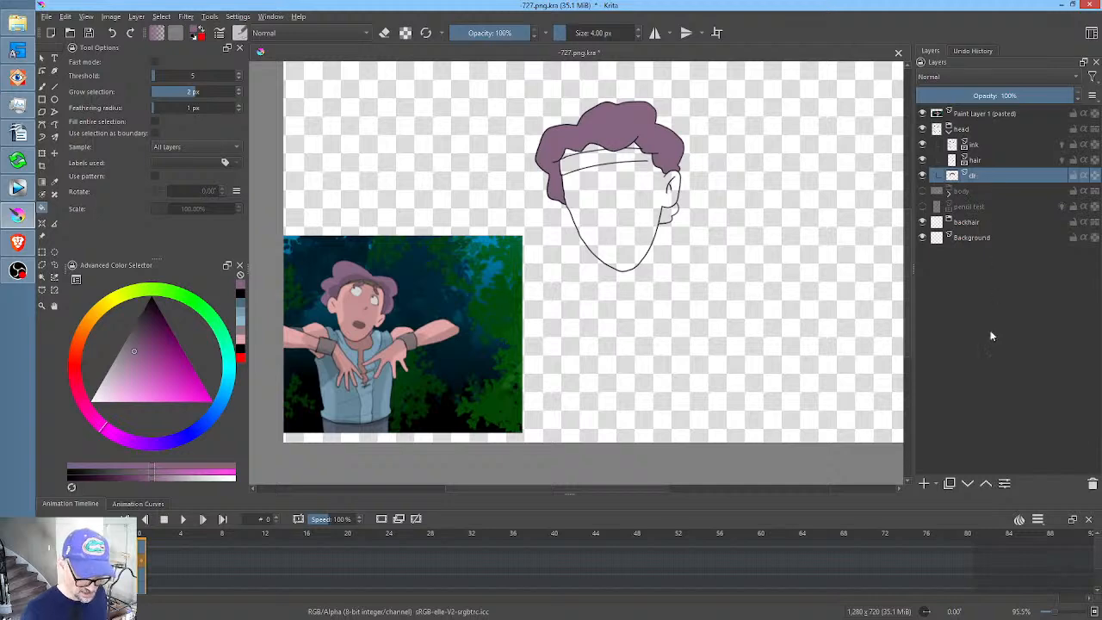
click(987, 484)
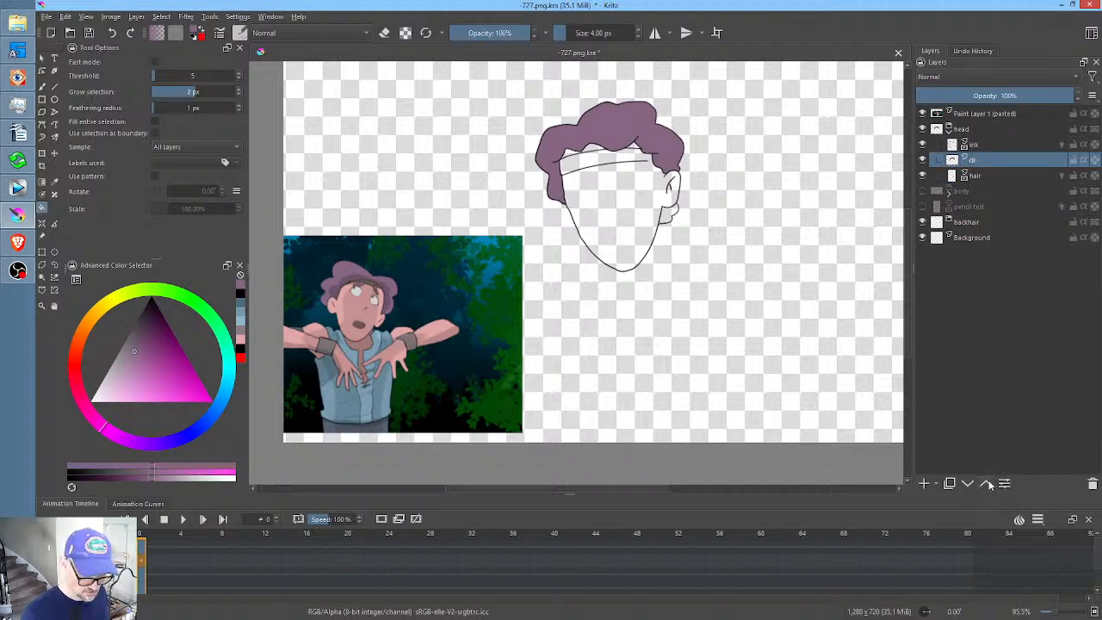
- Sample the skin colour from the reference arm and fill the face, ear, forehead band and gaps under the hairline
ctrl+click(444, 328)
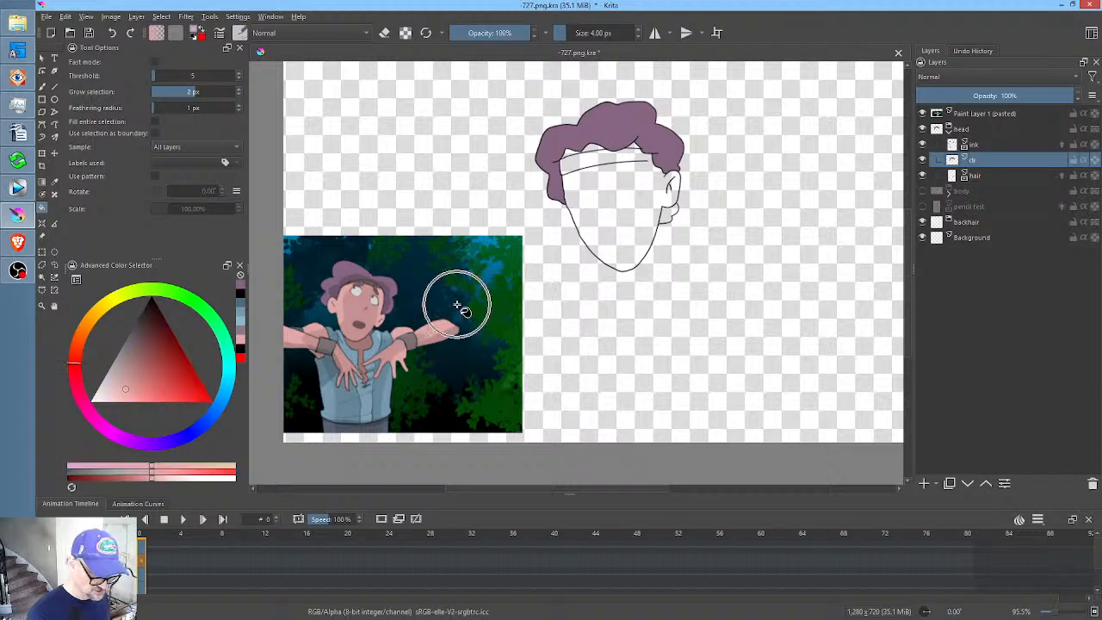
click(630, 204)
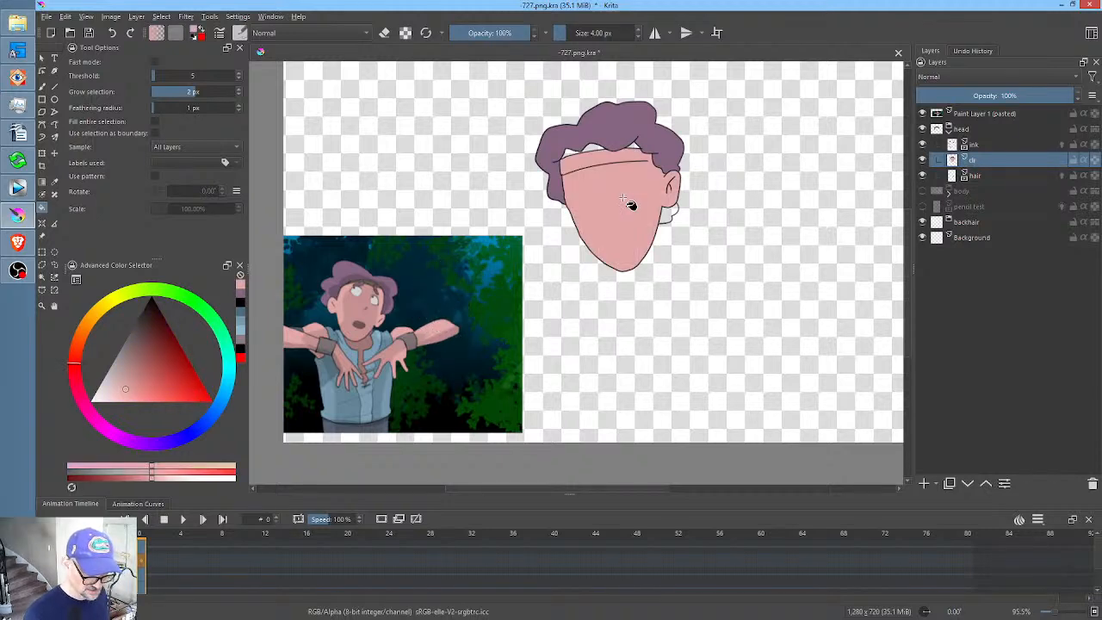
click(570, 151)
click(594, 149)
click(641, 144)
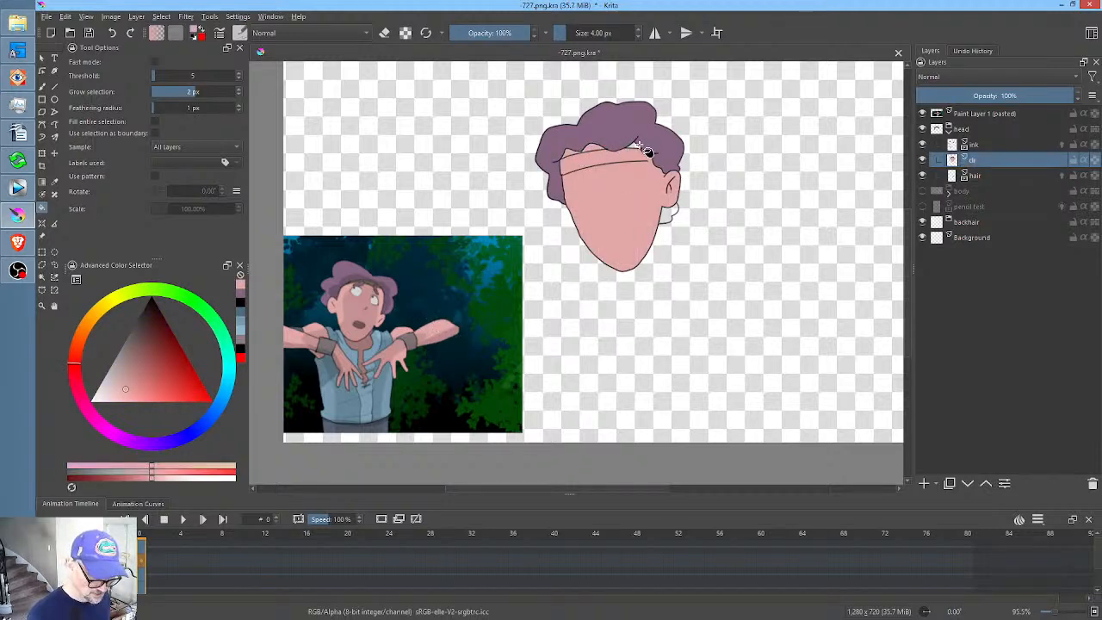
click(635, 143)
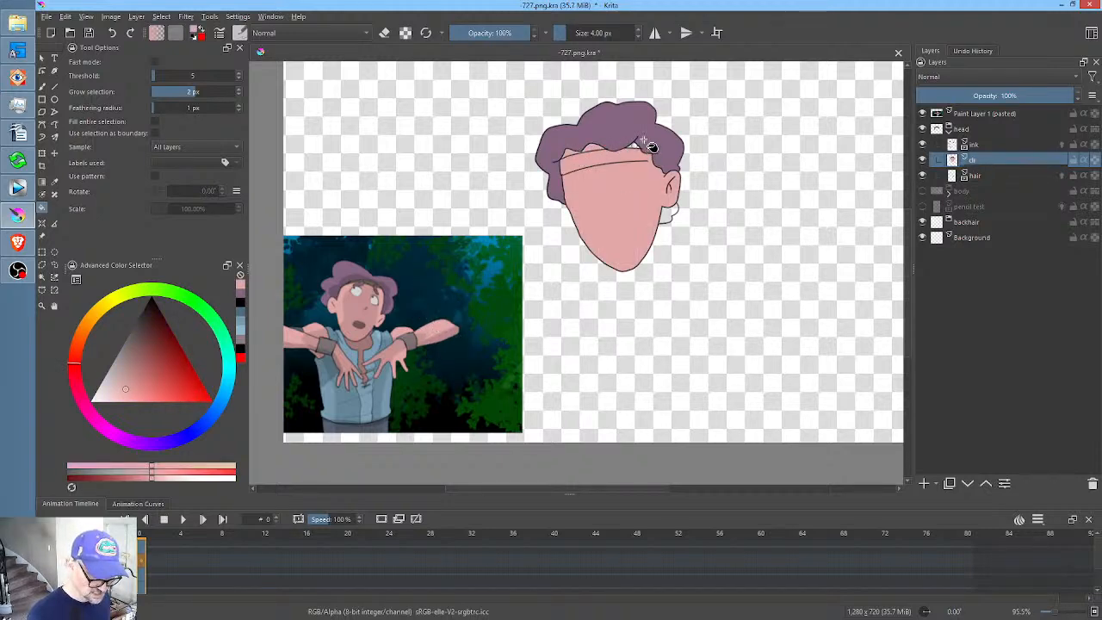
- Sample the olive colour from the reference headband, close the gap in the headband's lower edge and fill the headband
middle_click(383, 303)
scroll(379, 322, up, 5)
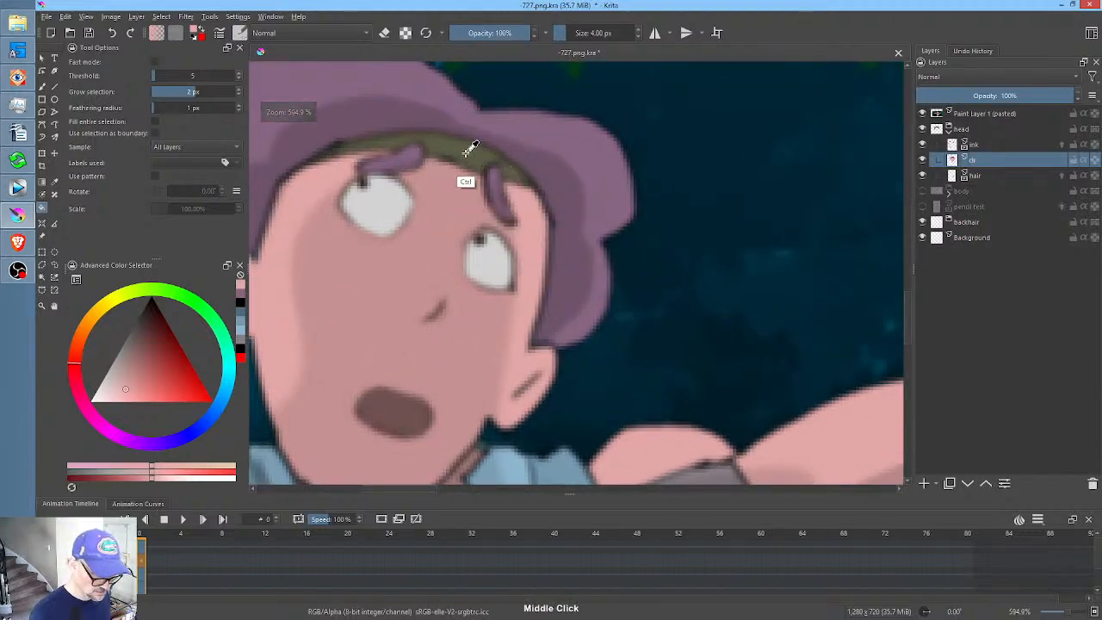
ctrl+click(467, 154)
scroll(573, 334, down, 5)
drag(523, 282, 360, 485)
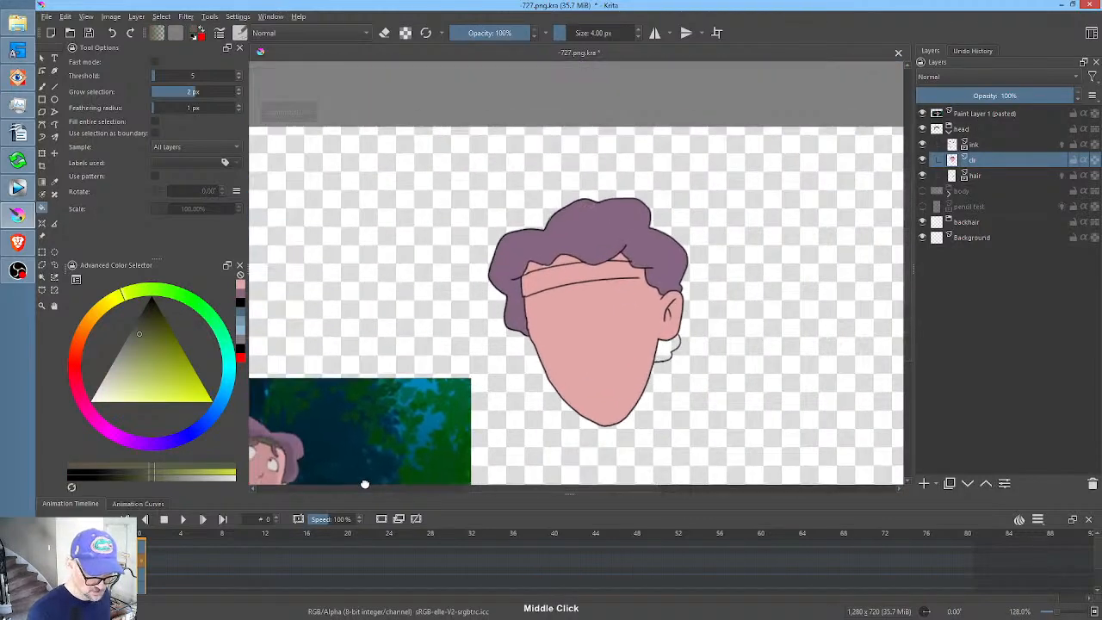
drag(563, 343, 681, 259)
key(b)
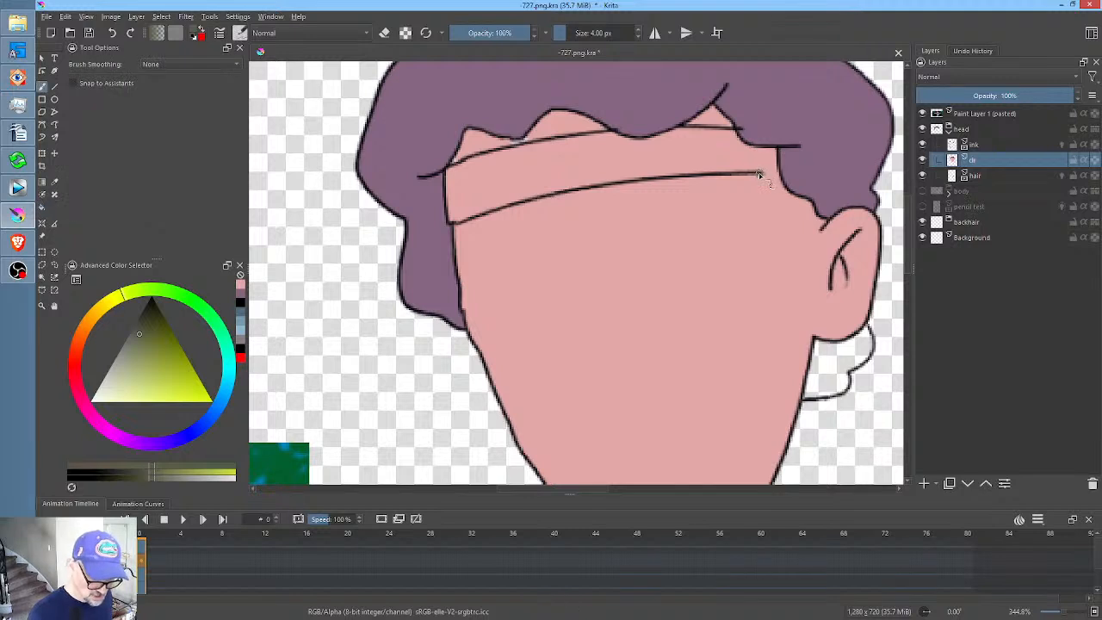
drag(757, 173, 779, 173)
key(f)
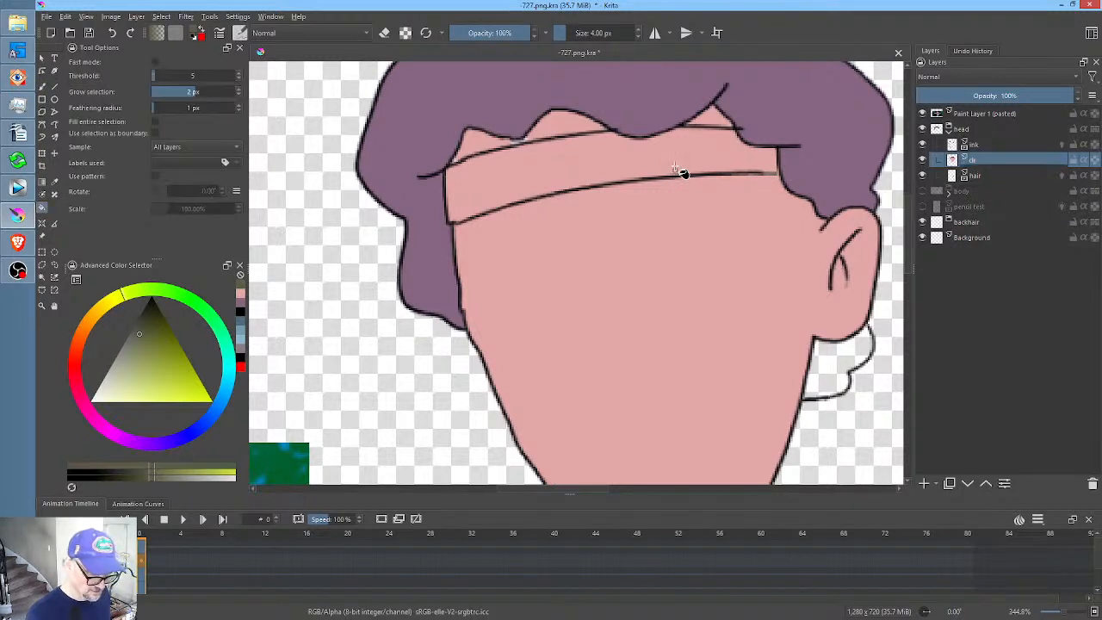
click(677, 169)
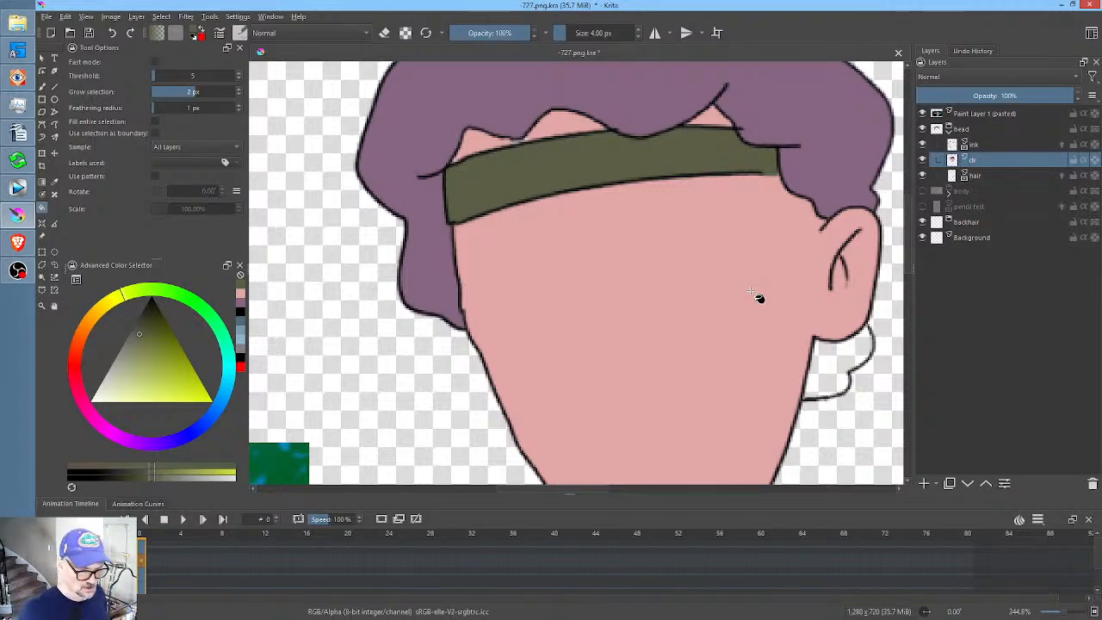
- Show the body group beneath the head and expand it to list its layers
drag(556, 193, 504, 261)
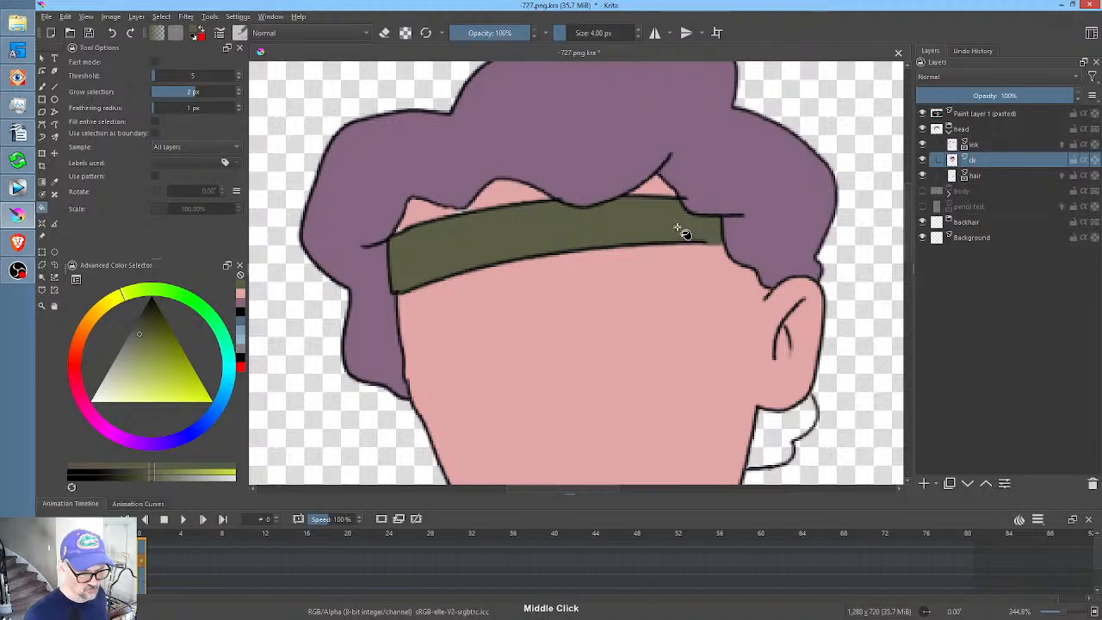
mouse_move(673, 233)
ctrl+mouse_down()
mouse_move(645, 287)
mouse_move(654, 239)
mouse_move(664, 238)
ctrl+mouse_up()
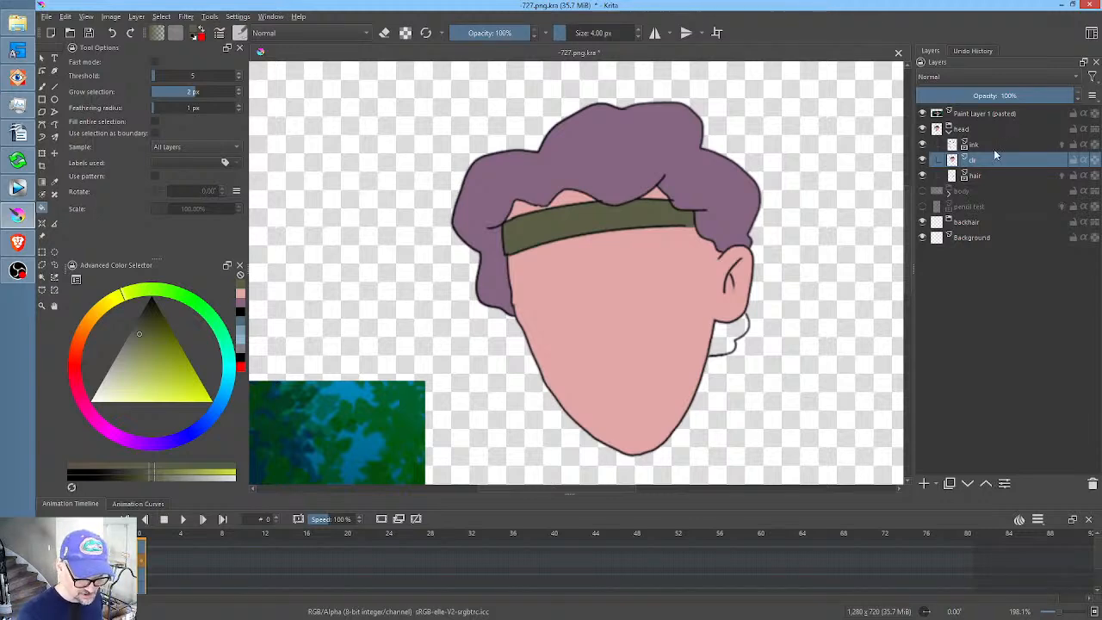
click(924, 191)
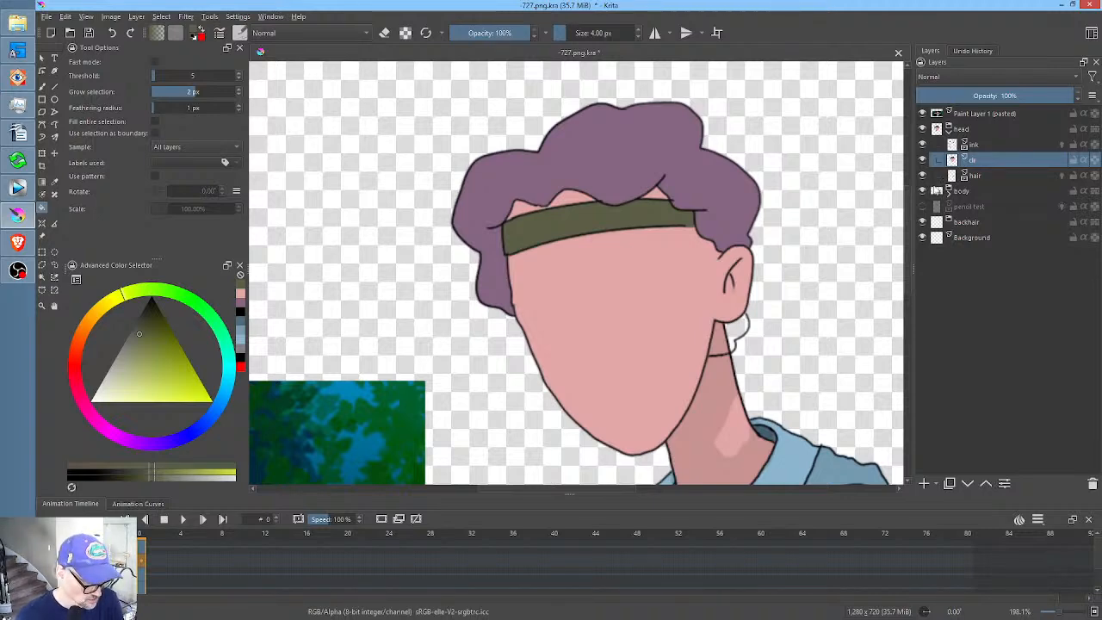
click(948, 191)
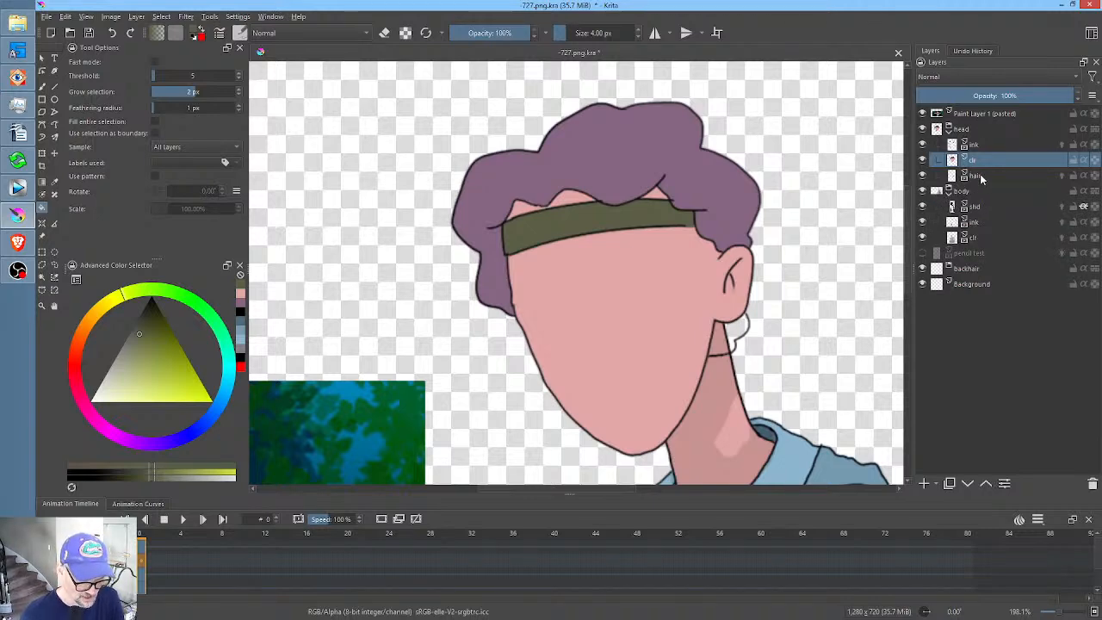
- Add a paint layer named hair clr to the head group and place it below the hair layer
click(979, 174)
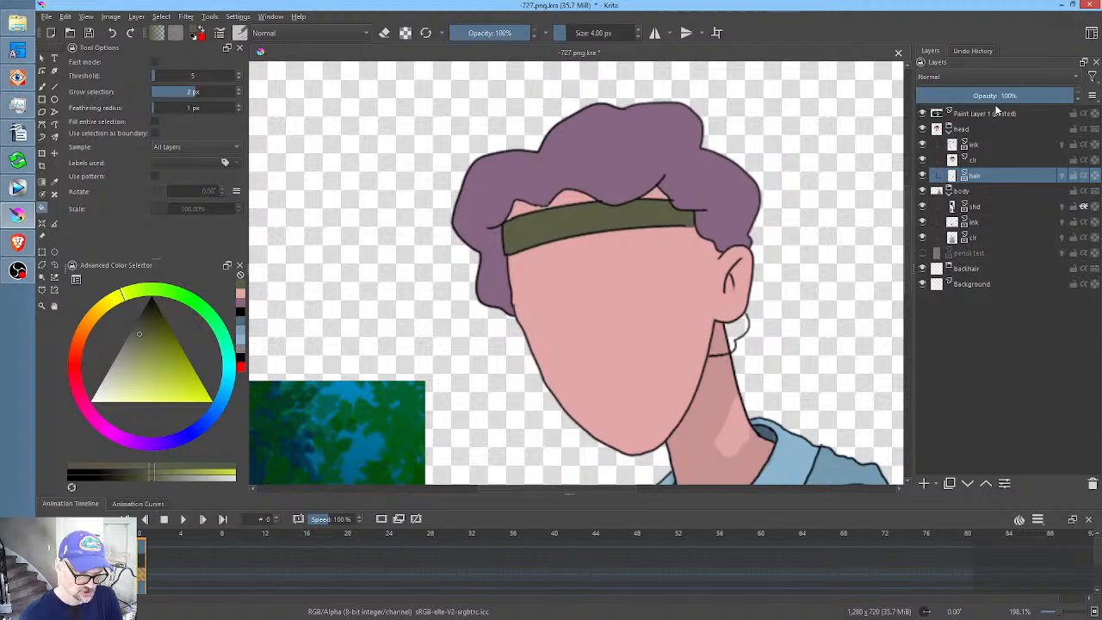
click(925, 484)
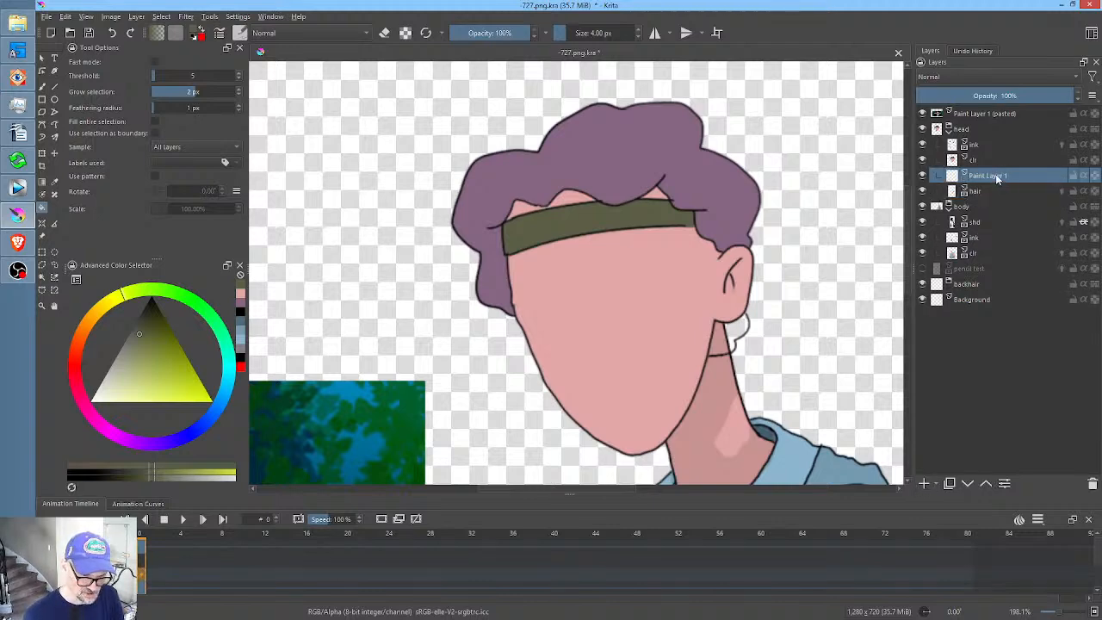
double_click(1003, 176)
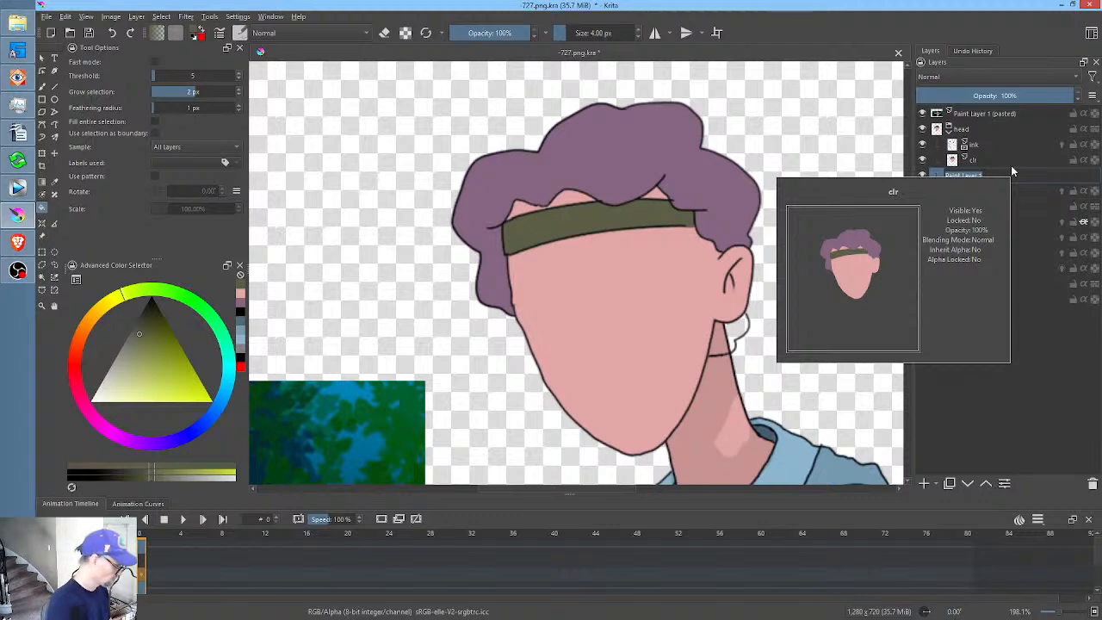
text(hair clr)
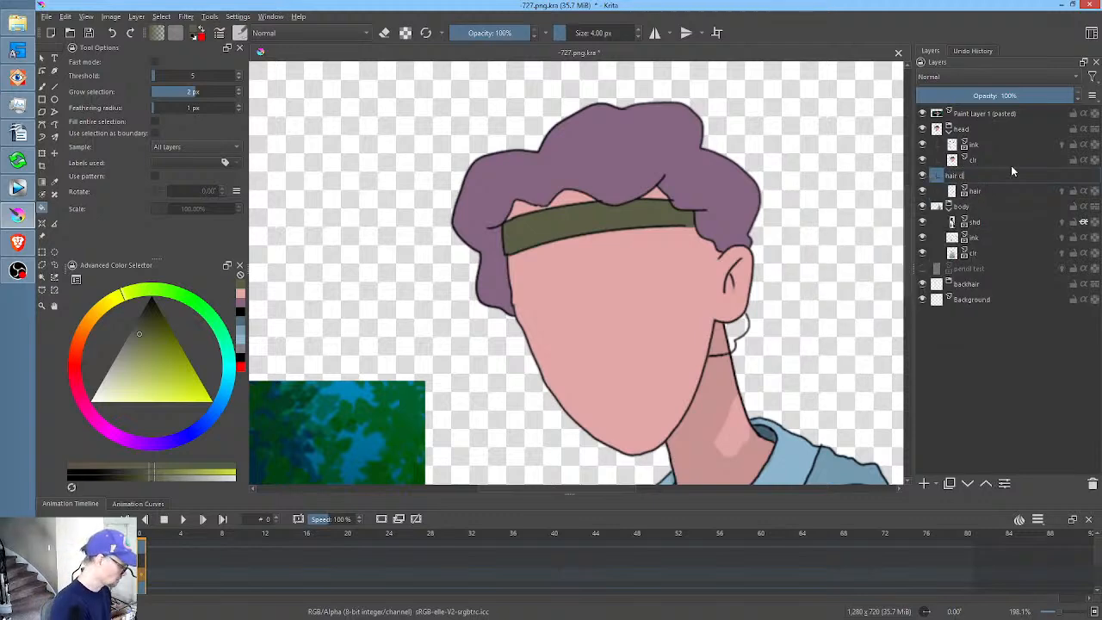
key(Return)
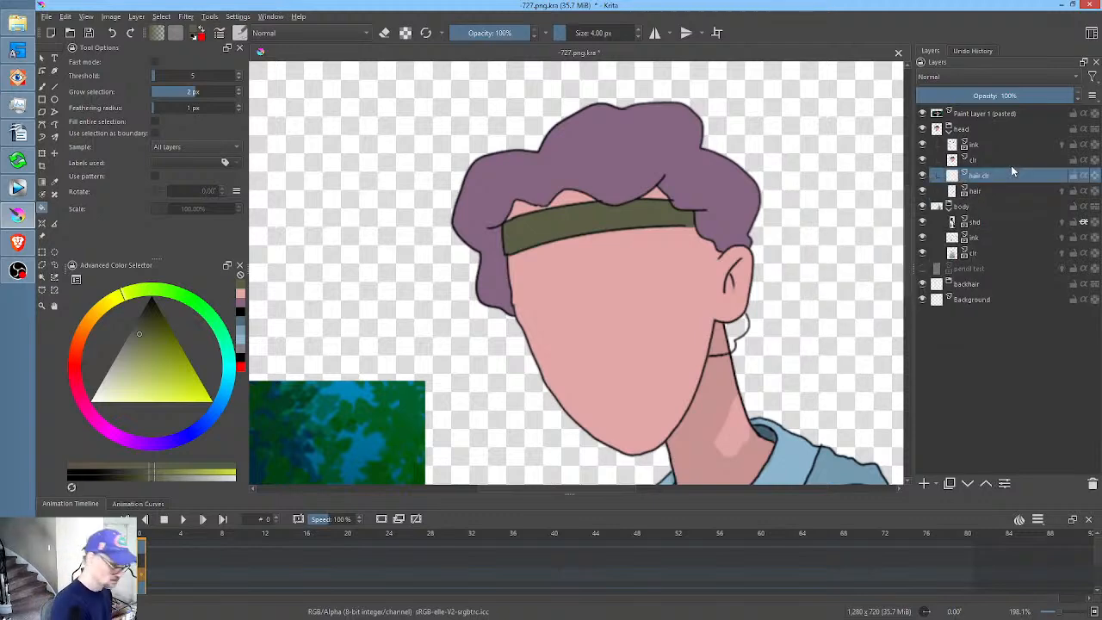
click(924, 485)
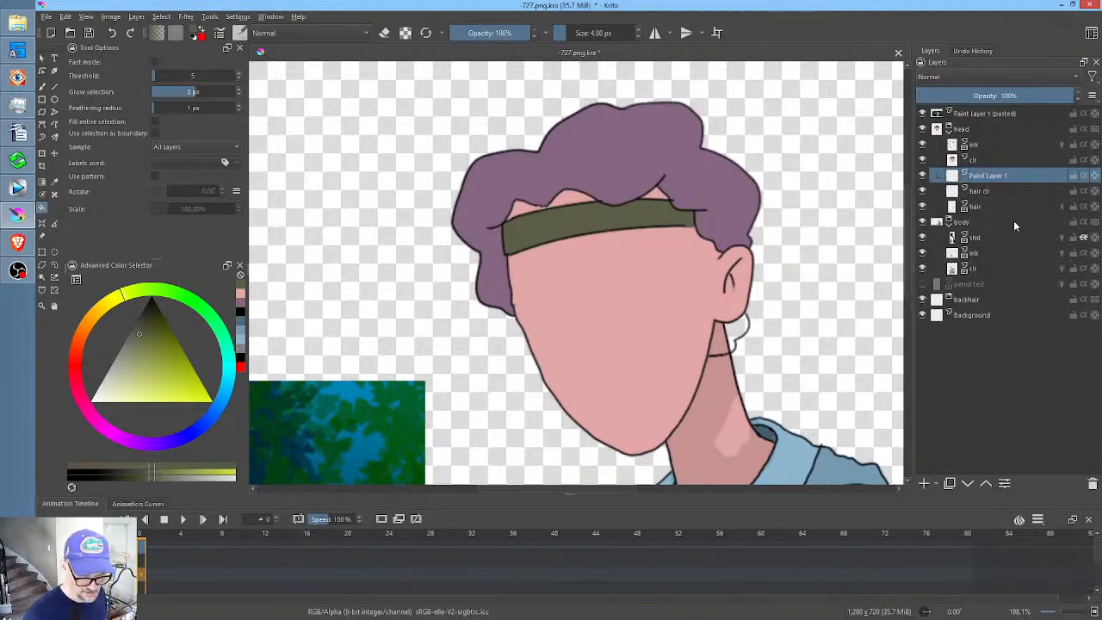
click(1093, 485)
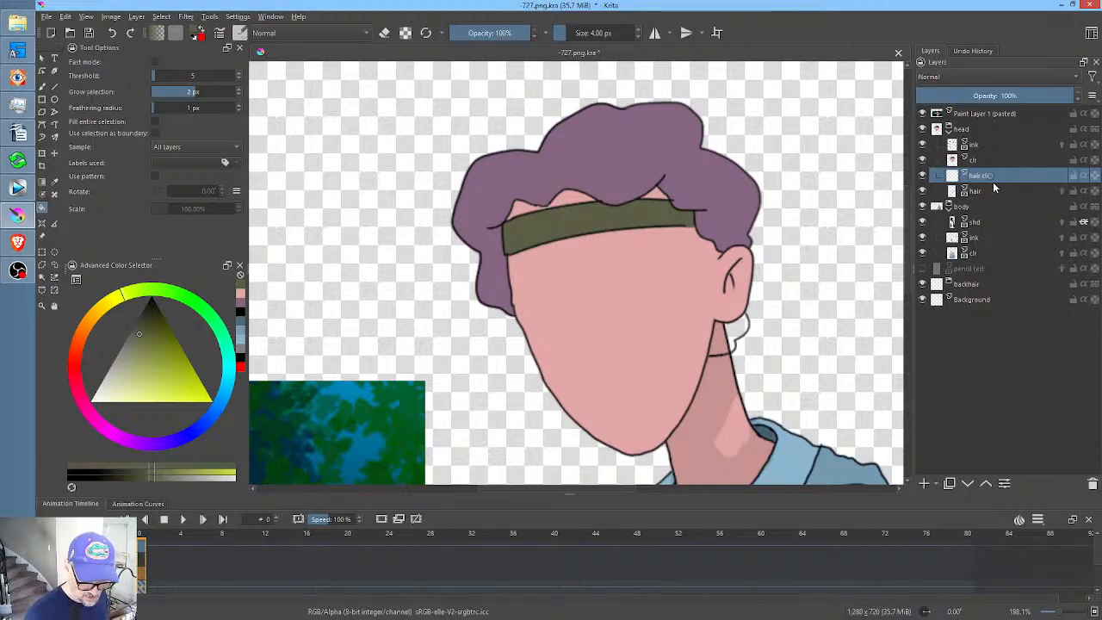
click(968, 484)
- Hide the body group, fill the hair tuft below the ear with the purple sampled from the main hair, and show the body again
click(922, 207)
ctrl+click(730, 182)
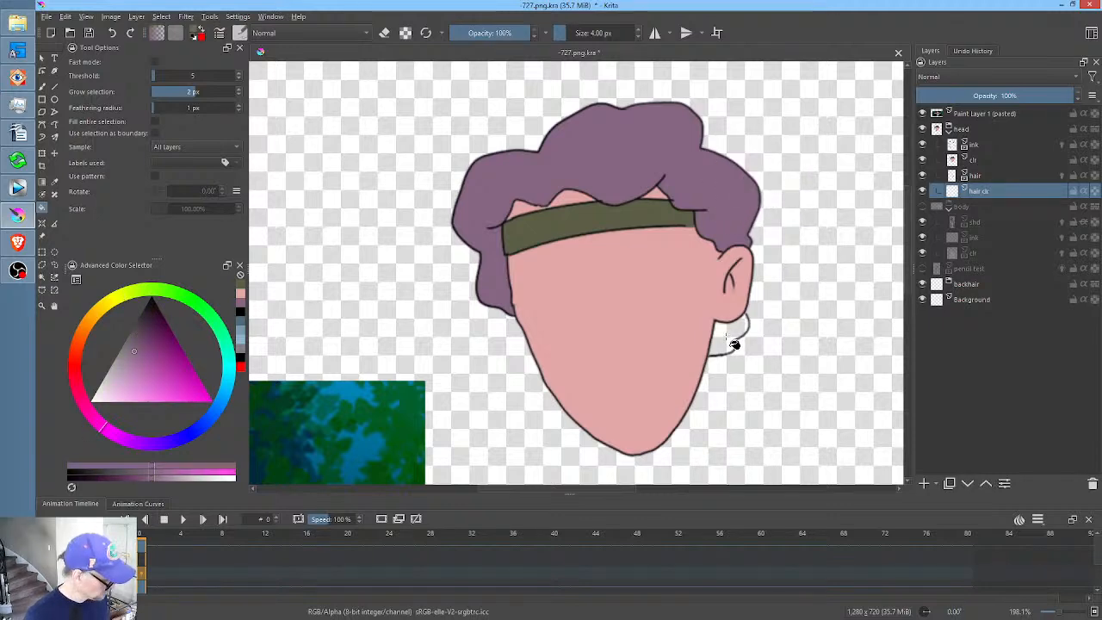
click(733, 343)
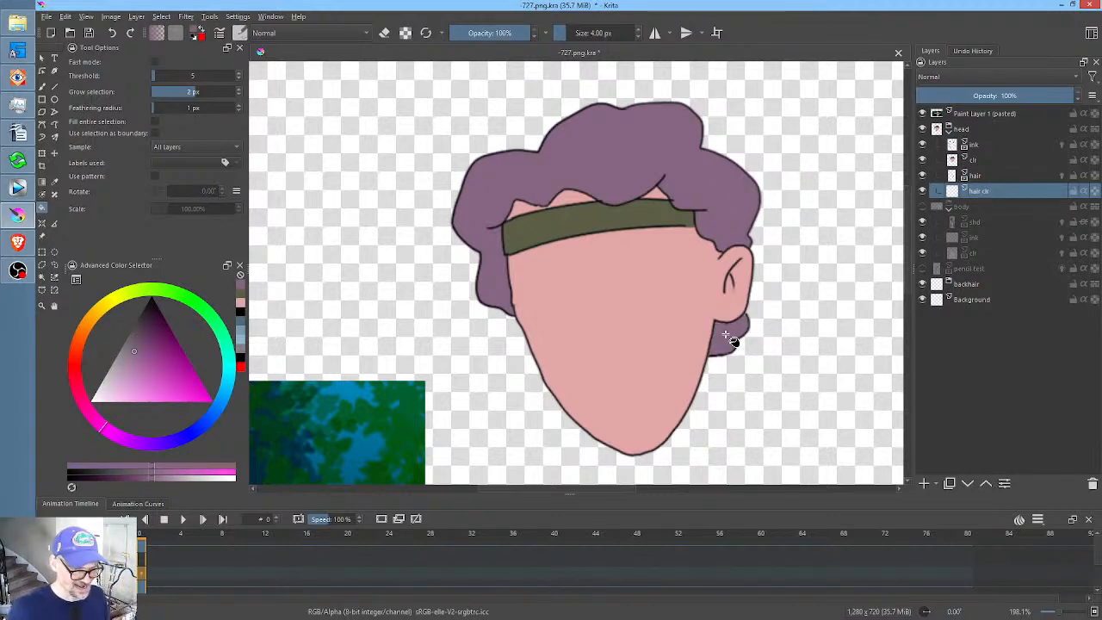
click(923, 208)
scroll(817, 266, down, 1)
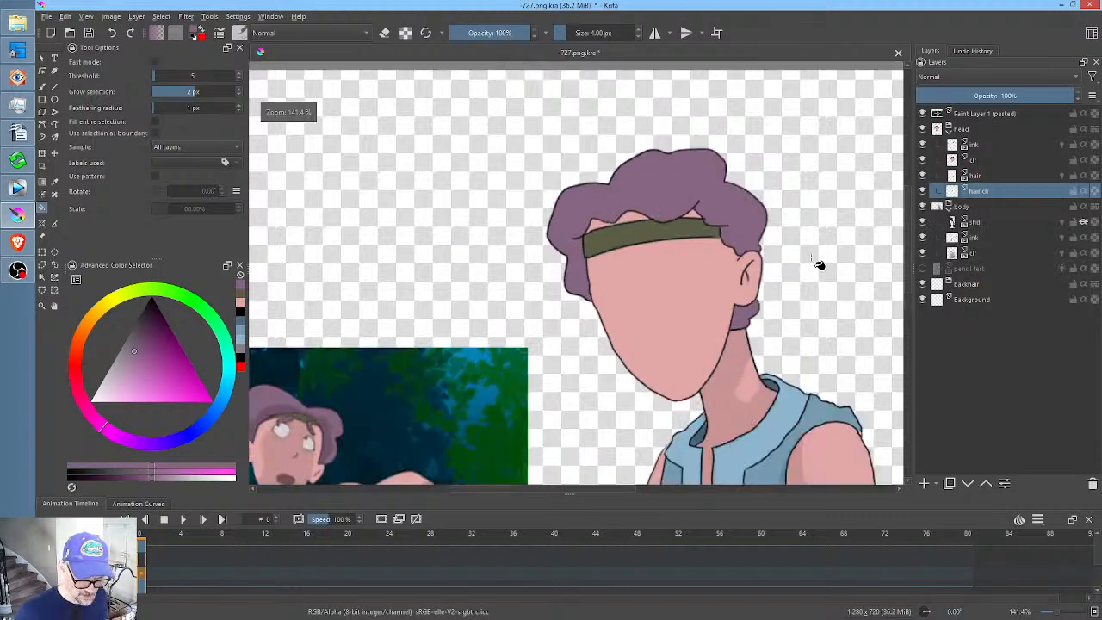
- Add a paint layer named shd above the ink layer in the head group
click(989, 147)
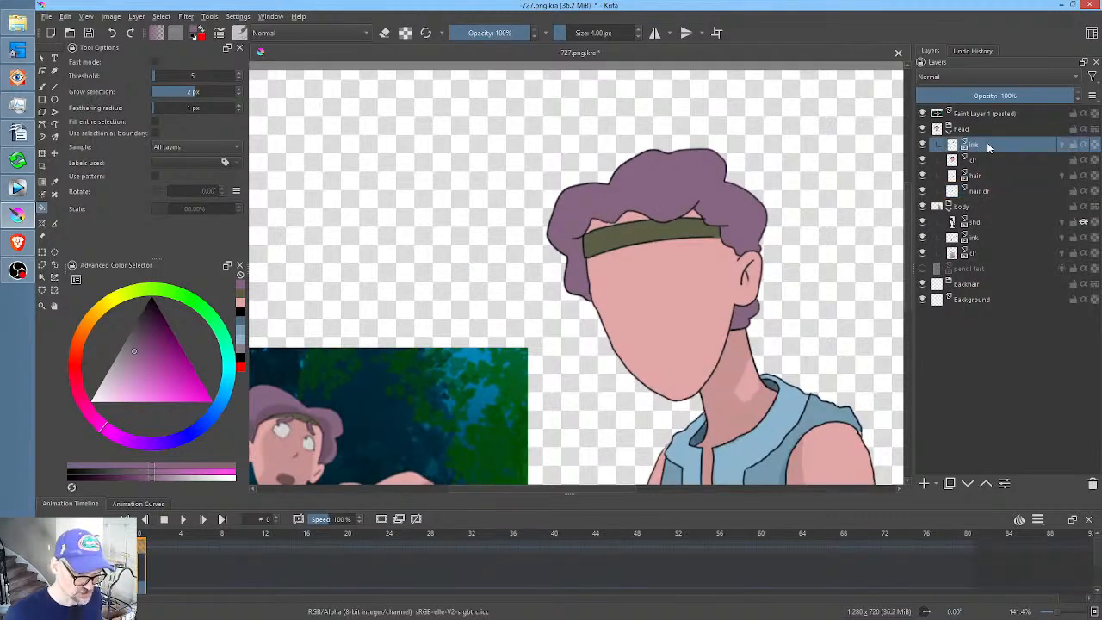
click(924, 484)
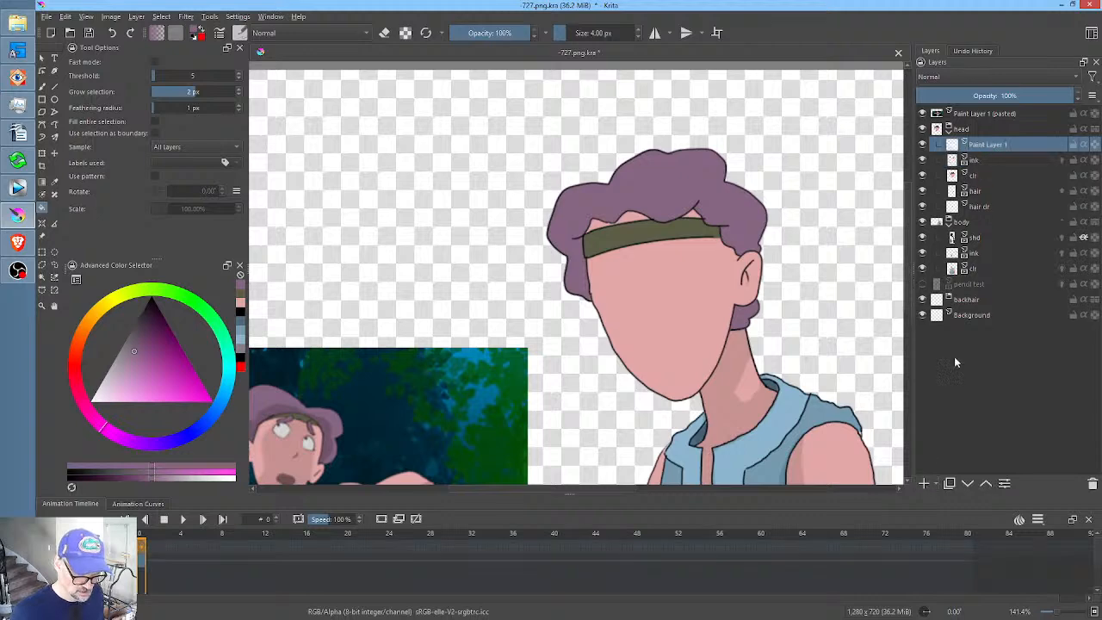
double_click(1014, 147)
text(shd)
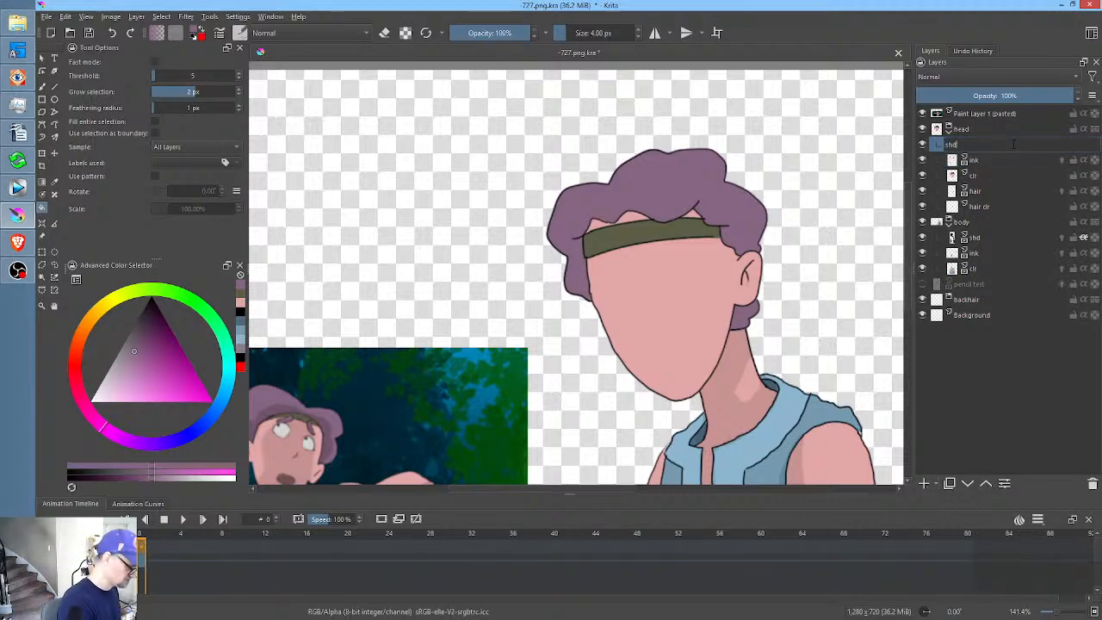
key(Return)
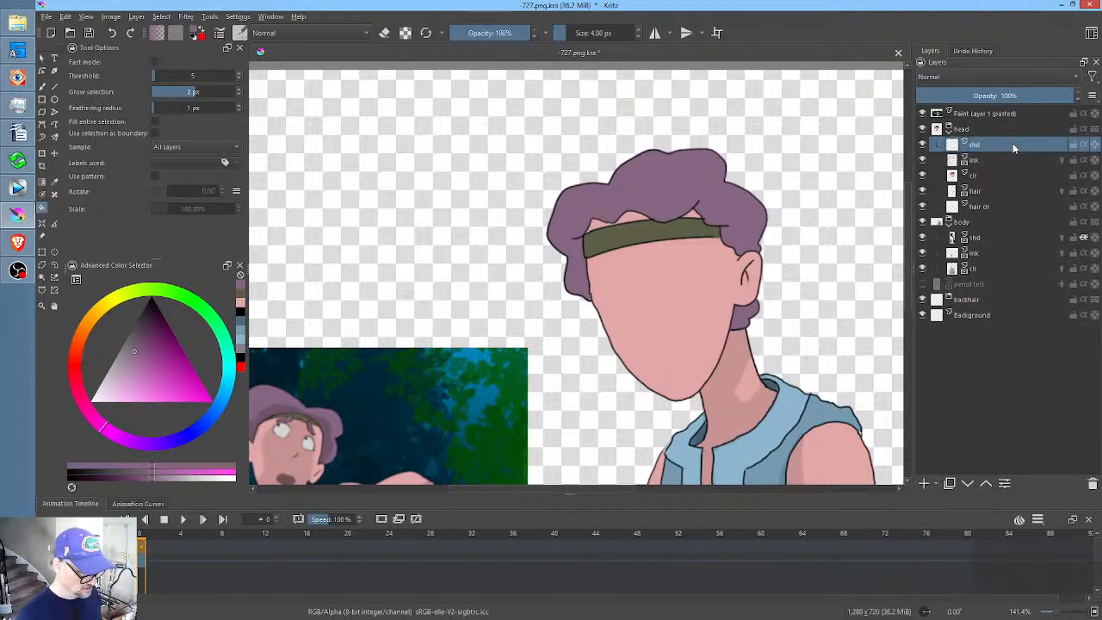
- Draw black shadow shapes along the hairline and inside the ear on the shd layer with inherited alpha, and lower its opacity to 12%
drag(136, 348, 152, 260)
key(p)
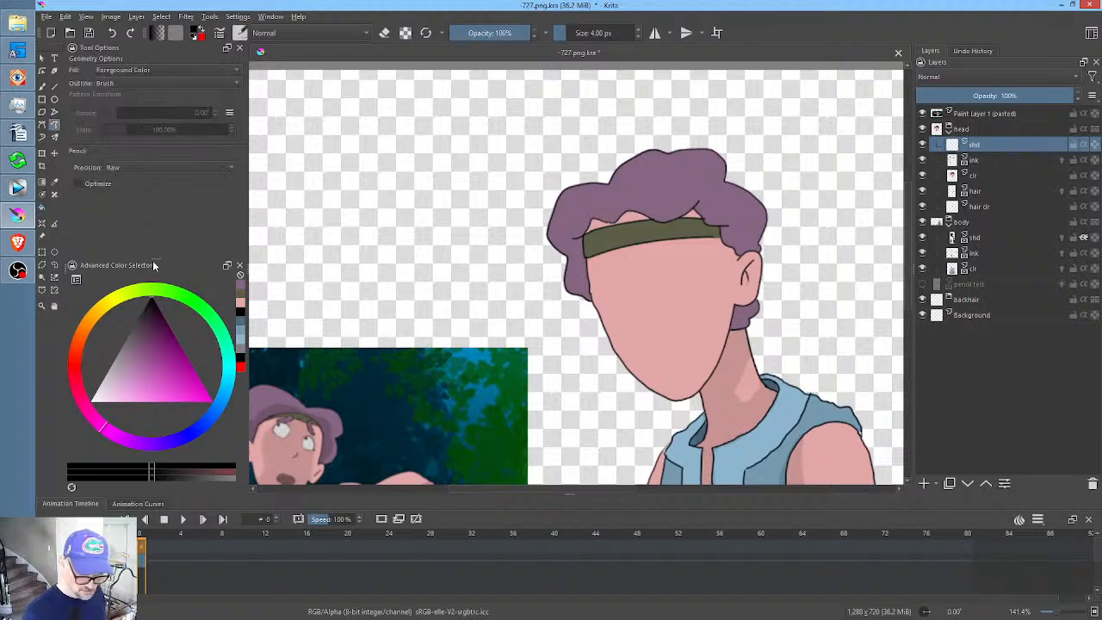
click(1084, 144)
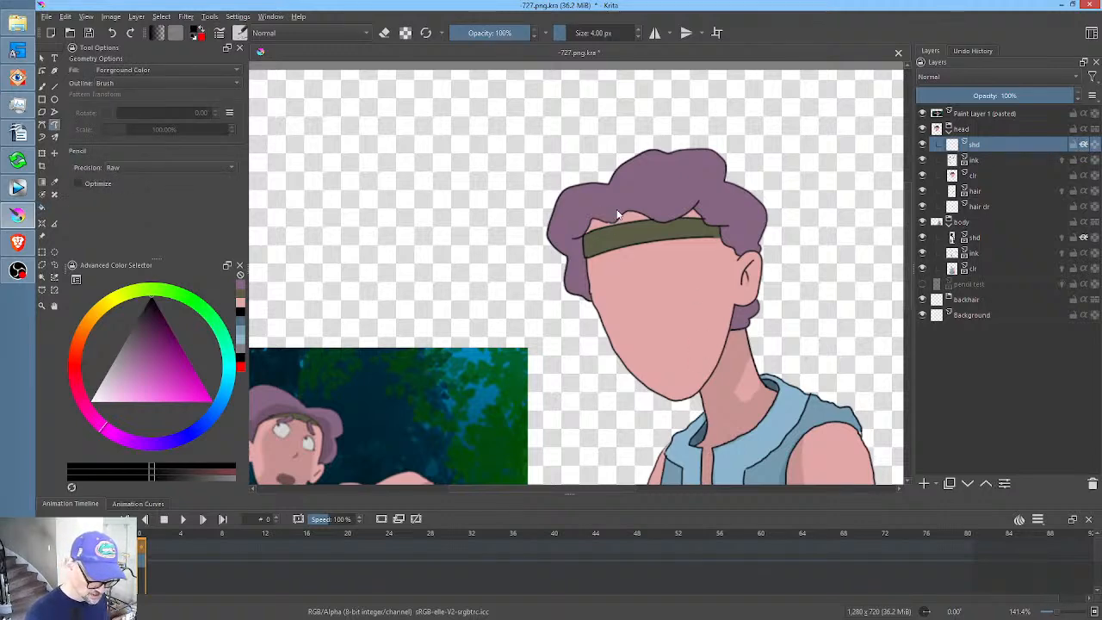
mouse_move(617, 213)
mouse_down()
mouse_move(568, 233)
mouse_move(583, 277)
mouse_move(591, 281)
mouse_move(591, 247)
mouse_move(629, 226)
mouse_up()
mouse_move(704, 234)
mouse_down()
mouse_move(745, 265)
mouse_move(731, 216)
mouse_move(701, 187)
mouse_move(683, 202)
mouse_move(614, 206)
mouse_up()
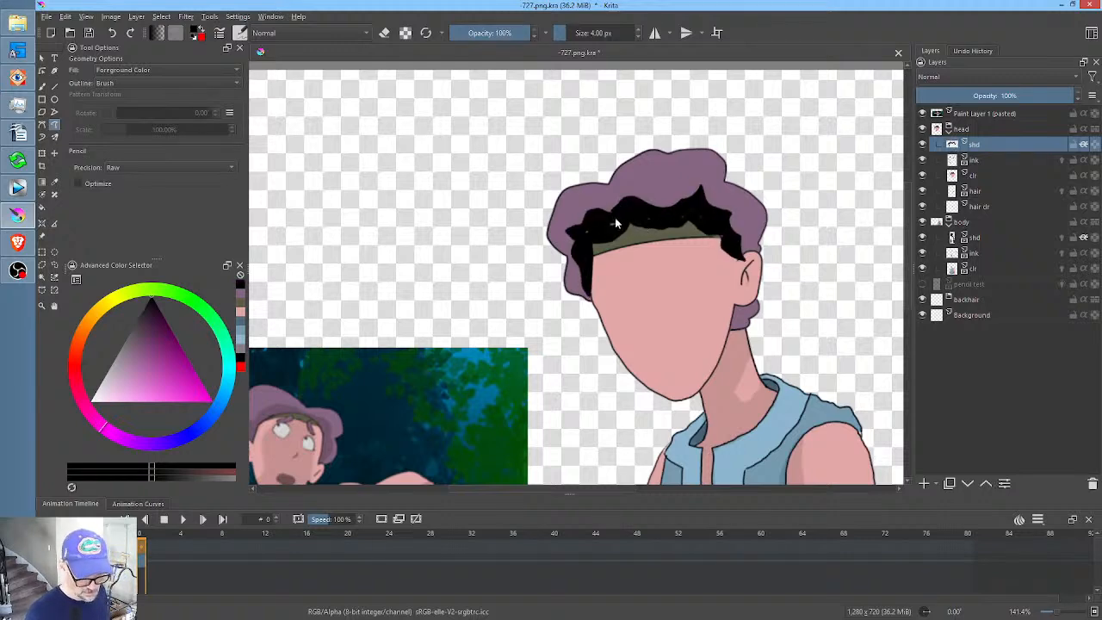
mouse_move(745, 277)
mouse_down()
mouse_move(753, 260)
mouse_move(742, 284)
mouse_move(745, 276)
mouse_up()
mouse_move(610, 350)
mouse_down()
mouse_move(626, 373)
mouse_move(697, 399)
mouse_up()
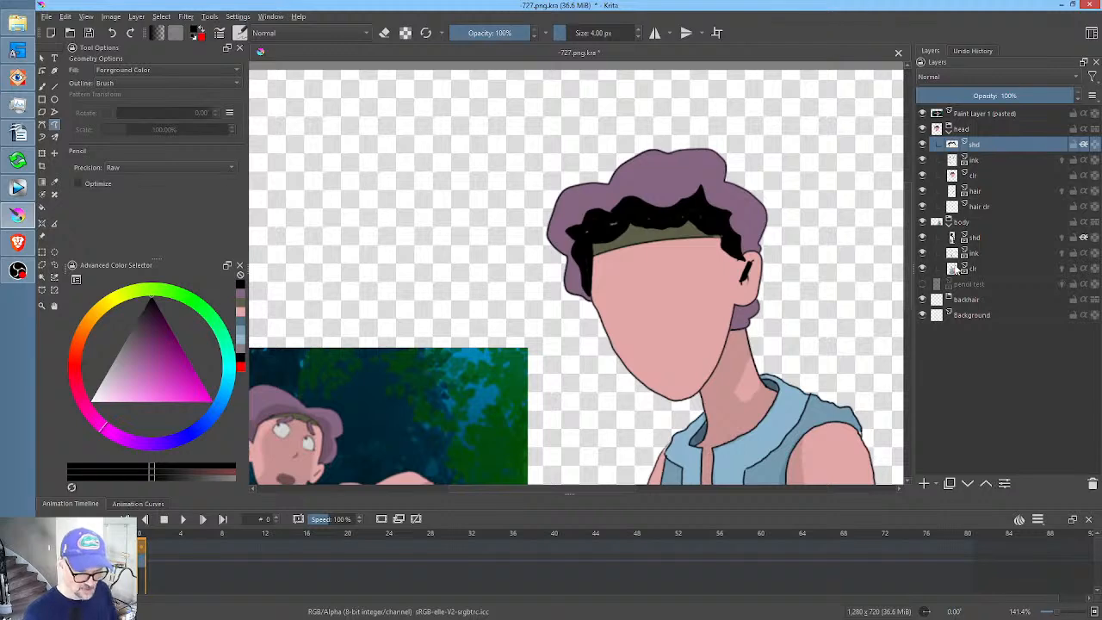
drag(1055, 100, 936, 102)
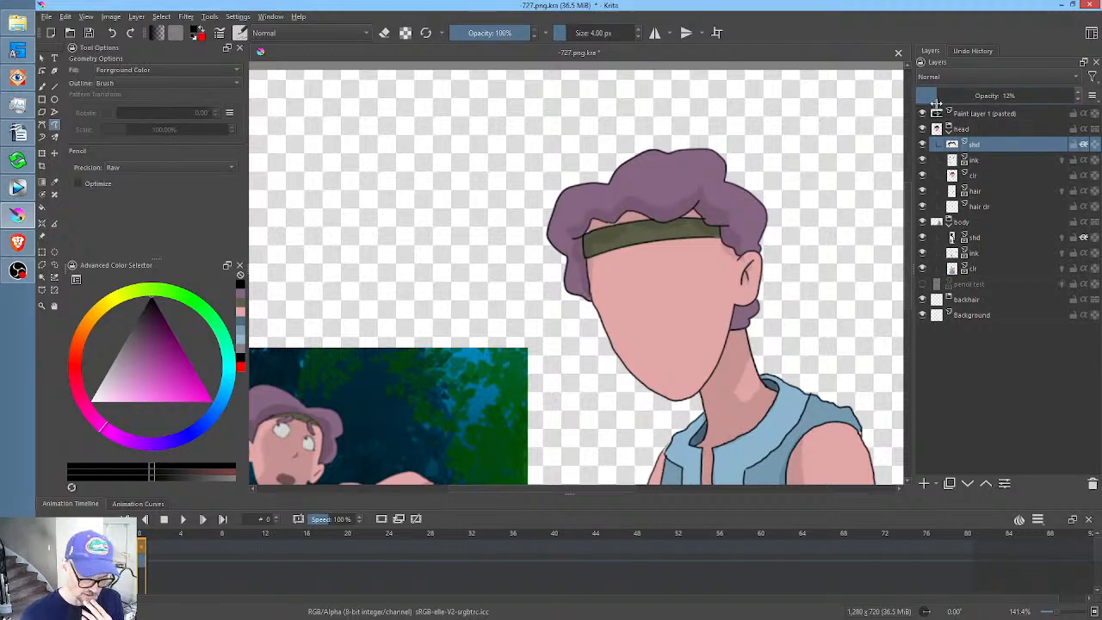
- Add a paint layer named shd2 and move it out of the head group to sit directly above it
click(990, 129)
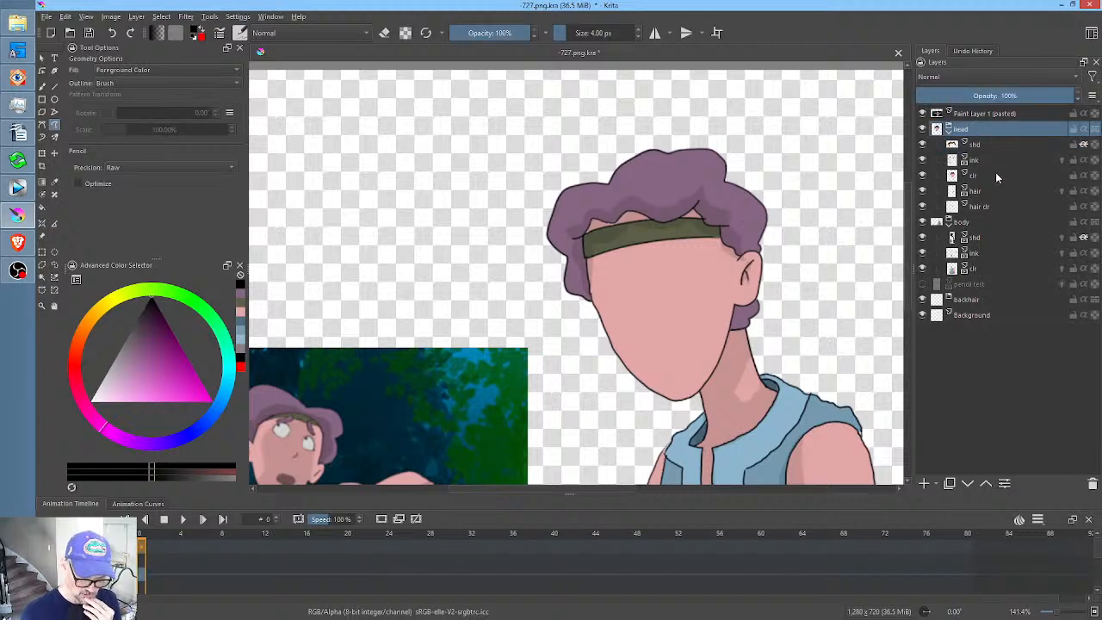
click(923, 484)
drag(696, 275, 678, 381)
drag(732, 306, 682, 300)
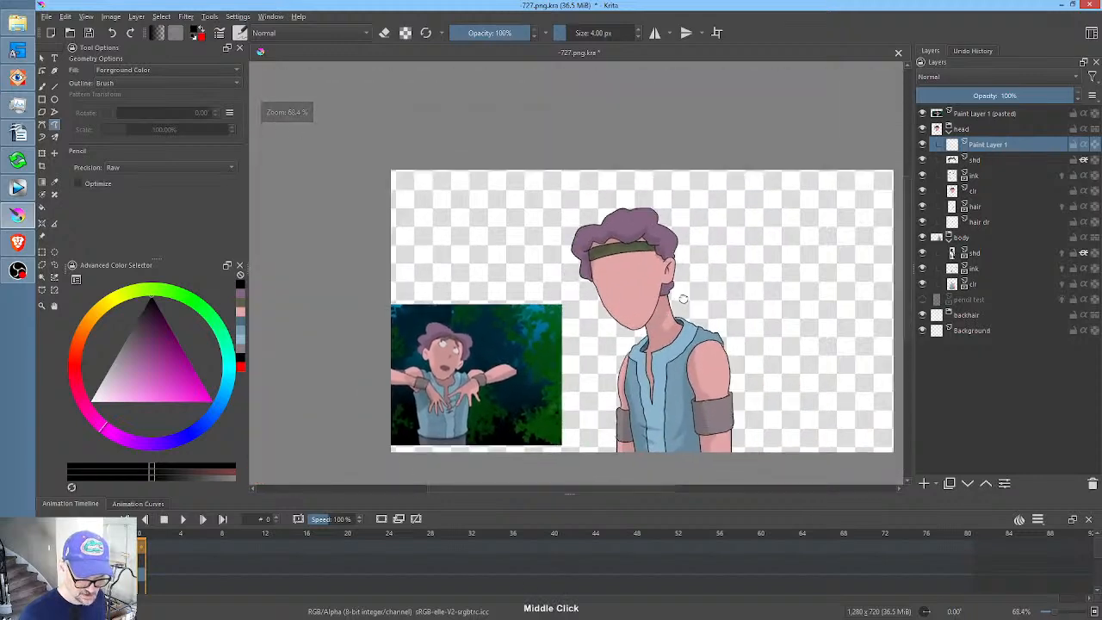
click(986, 484)
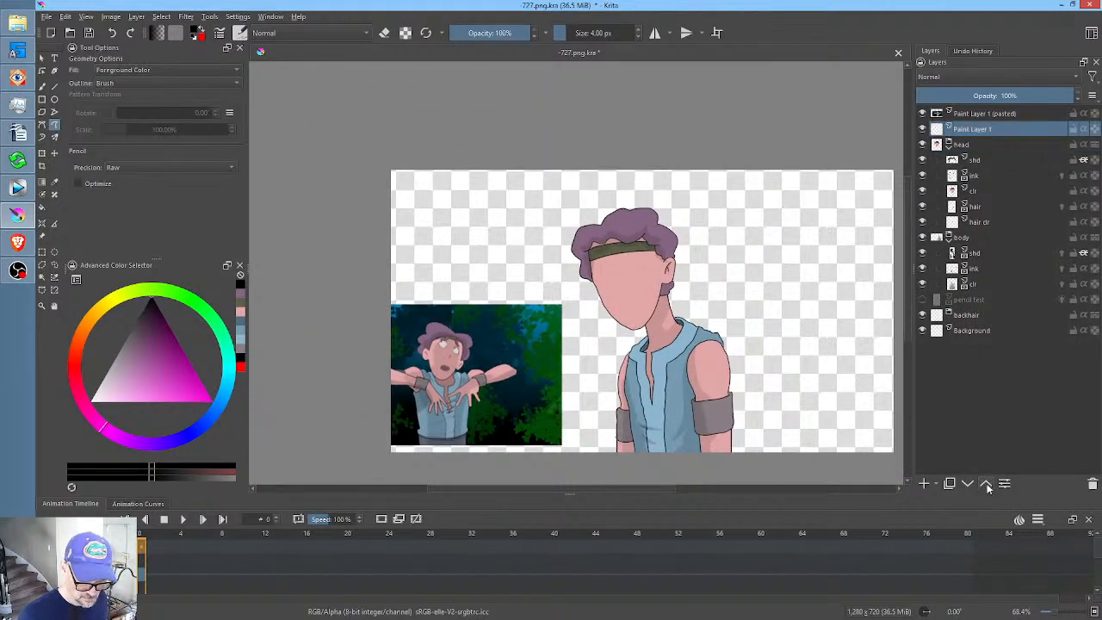
double_click(987, 131)
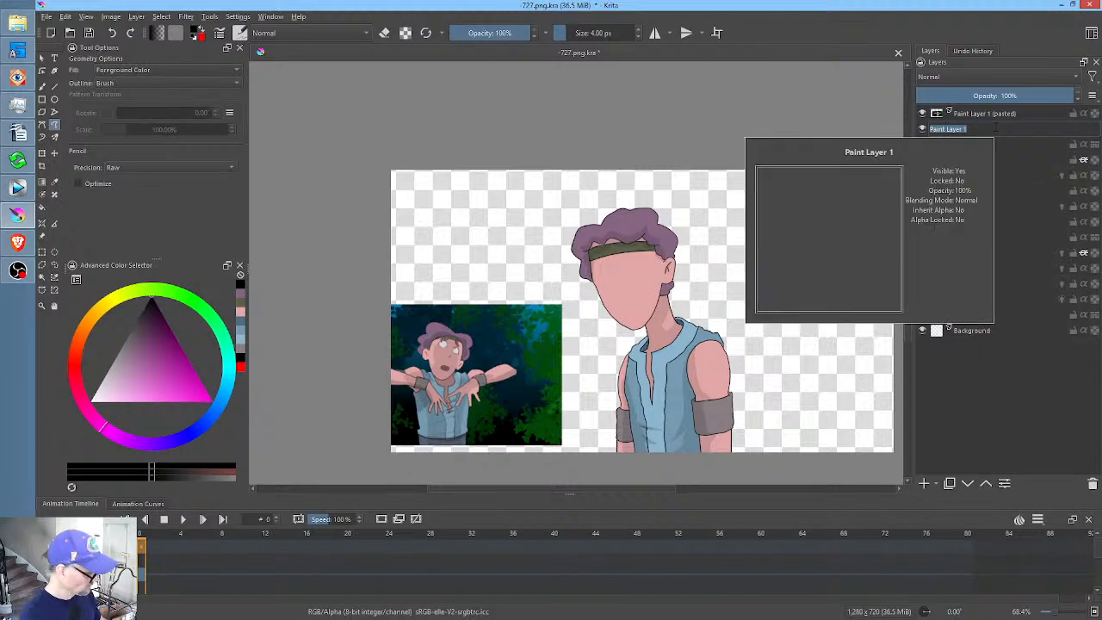
text(shd2)
key(Return)
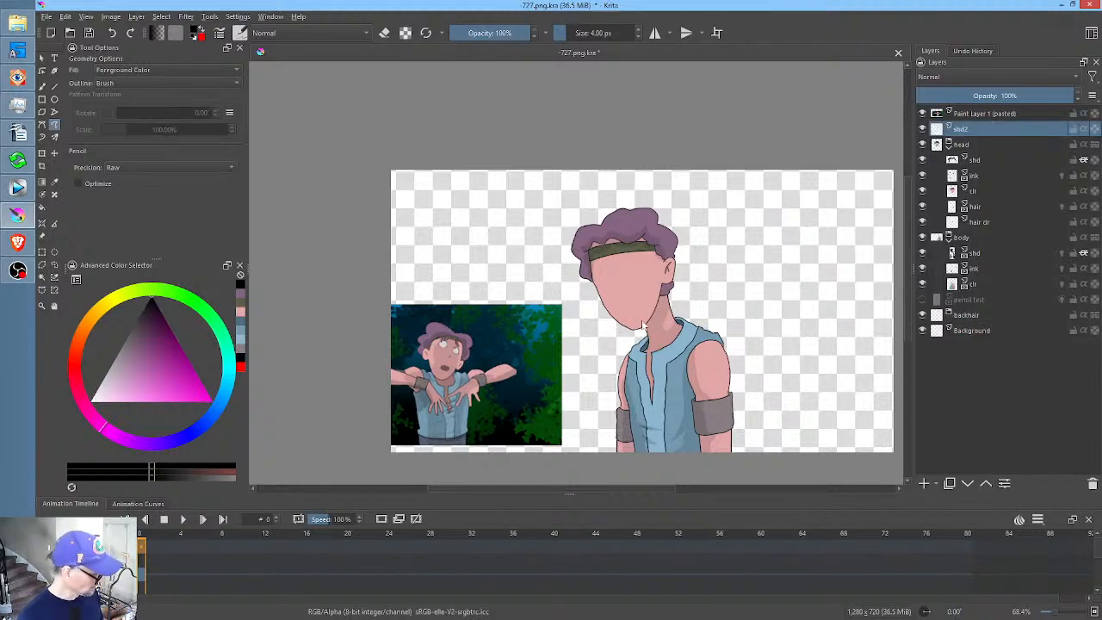
- Draw a black shadow over the left side of the whole character on shd2 with inherited alpha, and set its opacity to 13%
mouse_move(600, 471)
mouse_down()
mouse_move(558, 298)
mouse_move(580, 215)
mouse_move(617, 222)
mouse_move(692, 361)
mouse_move(712, 413)
mouse_move(689, 474)
mouse_up()
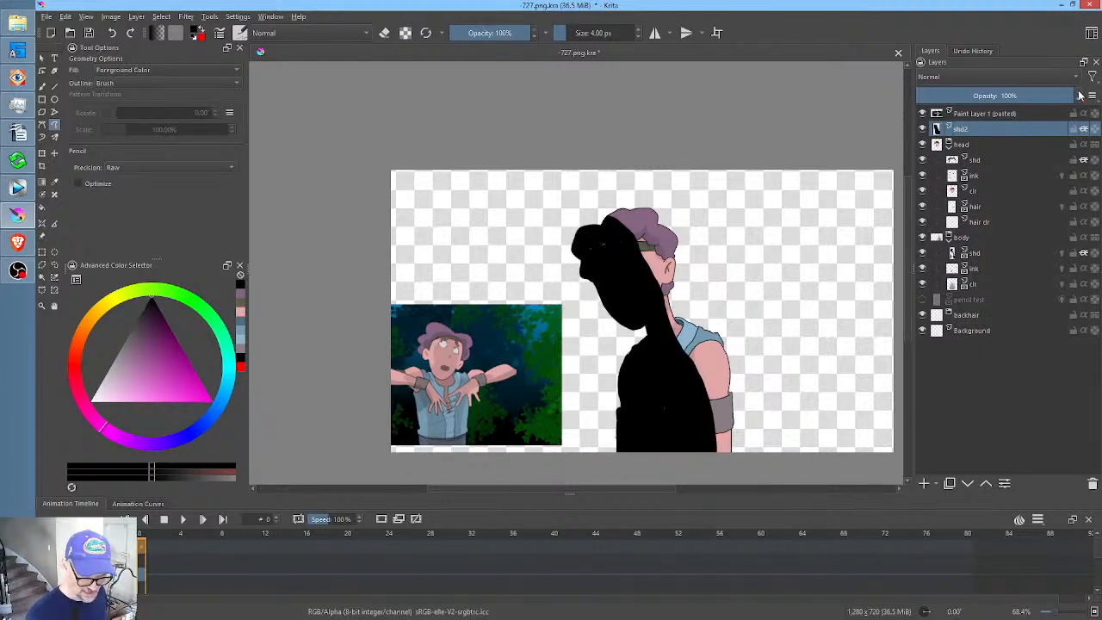
mouse_move(1076, 95)
mouse_down()
mouse_move(920, 95)
mouse_move(936, 95)
mouse_up()
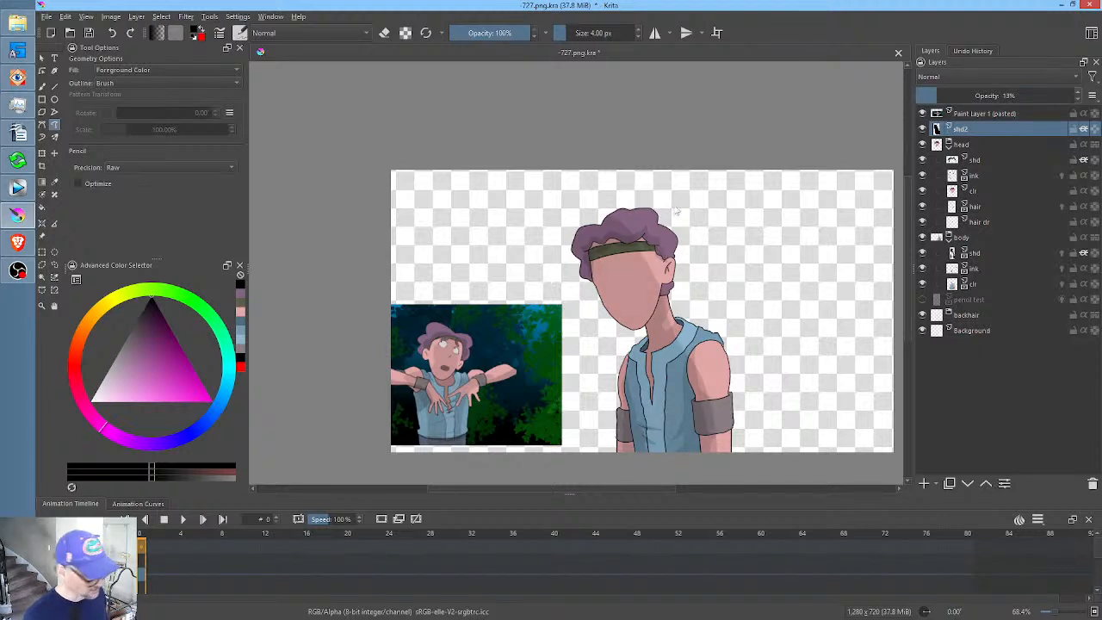
- Refine the shadow on shd2 by adding and erasing freehand shapes over the hair, face, neck and shoulder edges
mouse_move(576, 219)
mouse_down()
mouse_move(632, 240)
mouse_move(664, 286)
mouse_move(720, 415)
mouse_move(718, 462)
mouse_up()
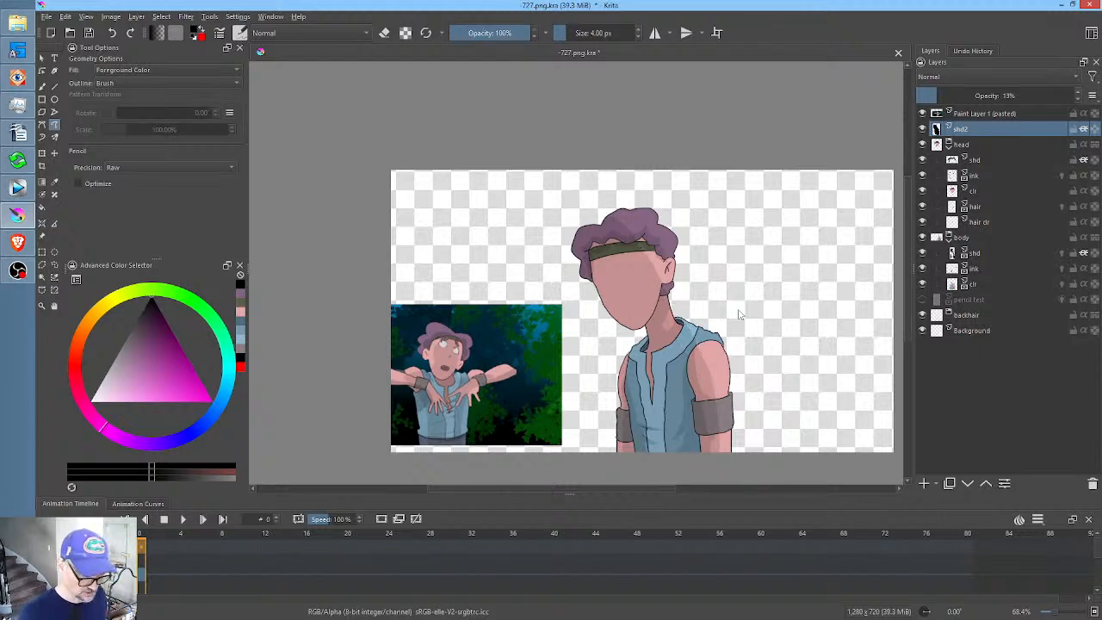
key(e)
mouse_move(600, 216)
mouse_down()
mouse_move(613, 212)
mouse_move(635, 247)
mouse_move(656, 327)
mouse_move(680, 251)
mouse_up()
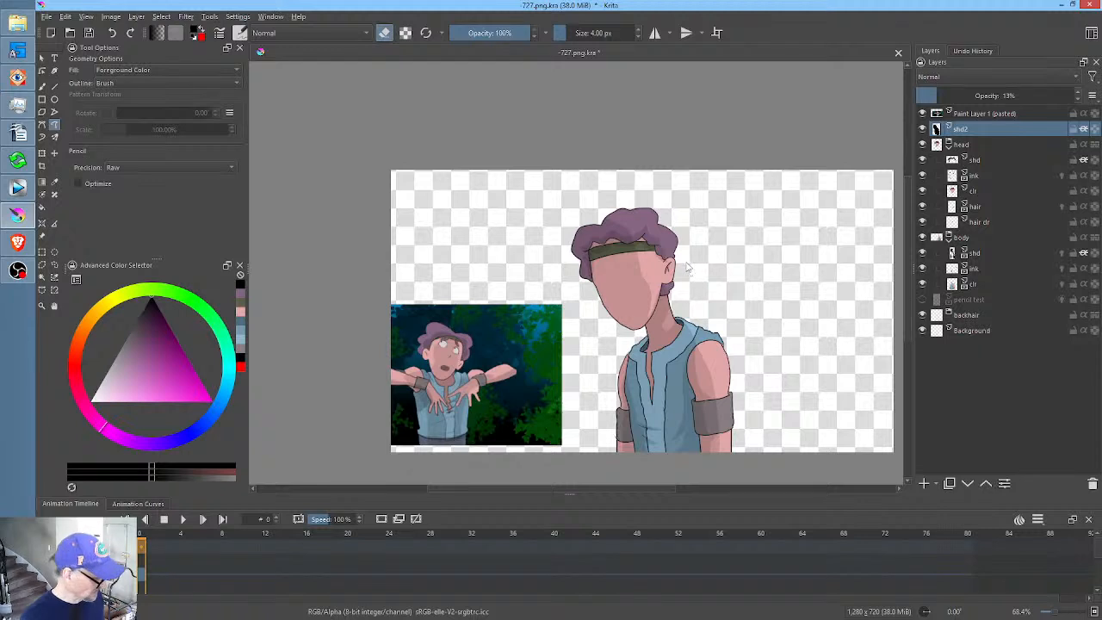
key(e)
mouse_move(680, 241)
mouse_down()
mouse_move(664, 285)
mouse_move(669, 317)
mouse_move(691, 337)
mouse_move(728, 337)
mouse_up()
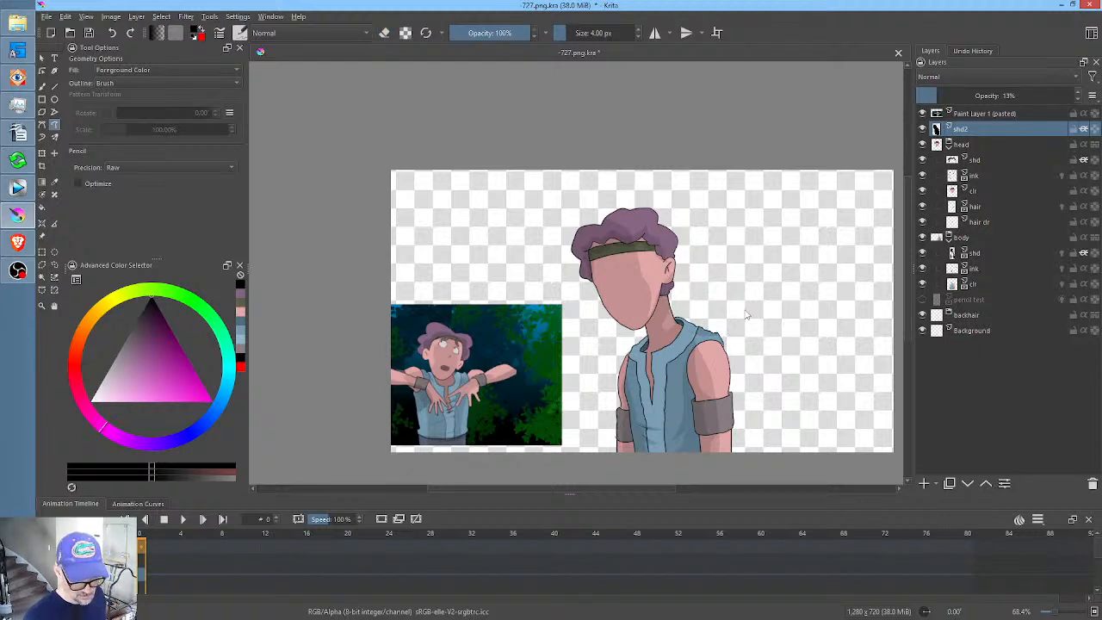
key(e)
mouse_move(677, 219)
mouse_down()
mouse_move(661, 293)
mouse_move(684, 342)
mouse_move(729, 351)
mouse_move(745, 311)
mouse_up()
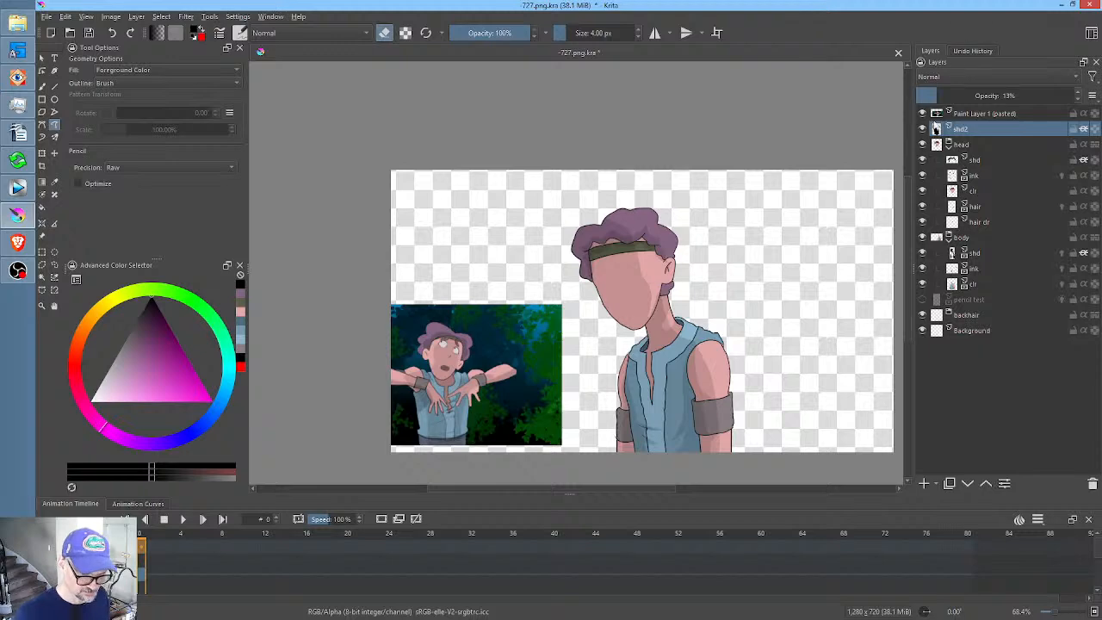
- Hide the shd2 layer and enlarge the animation timeline to show more layer rows
click(923, 129)
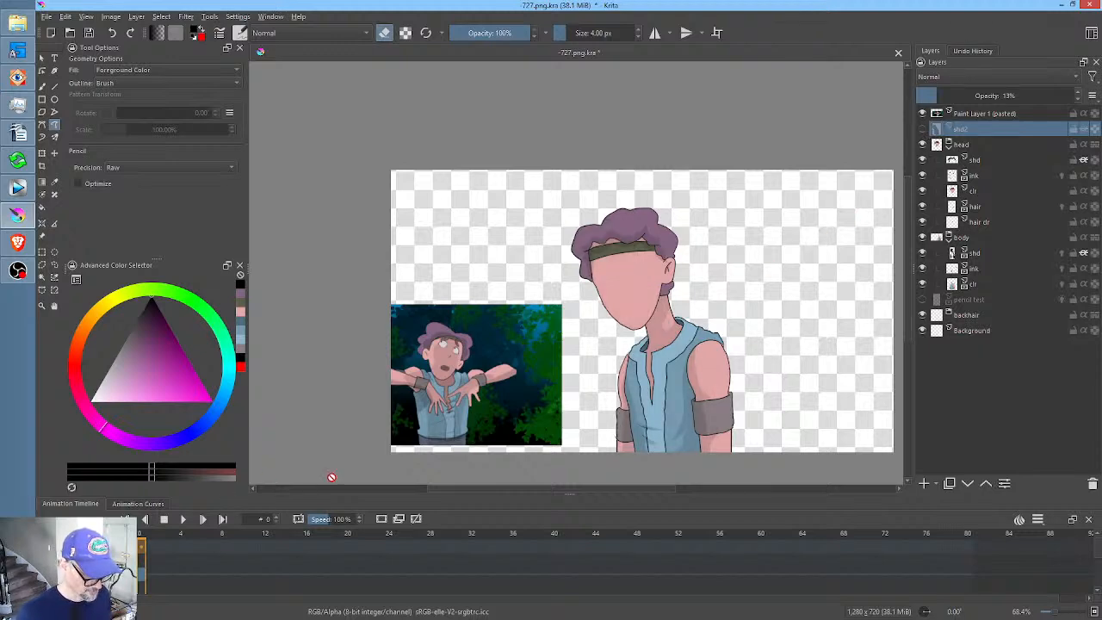
drag(569, 494, 575, 381)
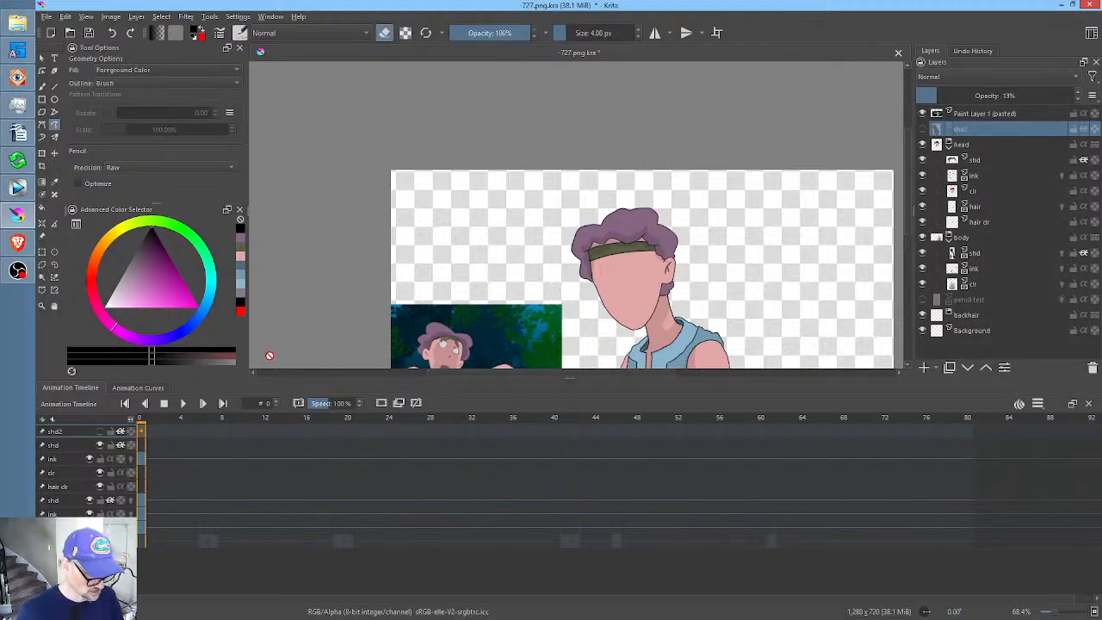
- Go through the head and body layers to check which ones have a keyframe at frame 0
click(984, 161)
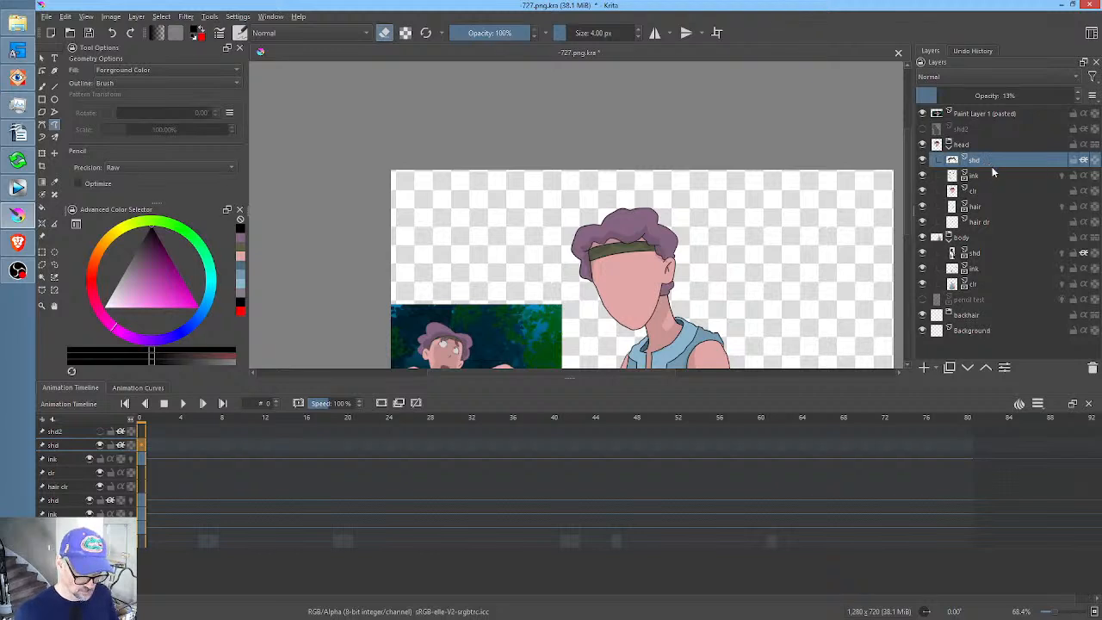
mouse_move(995, 172)
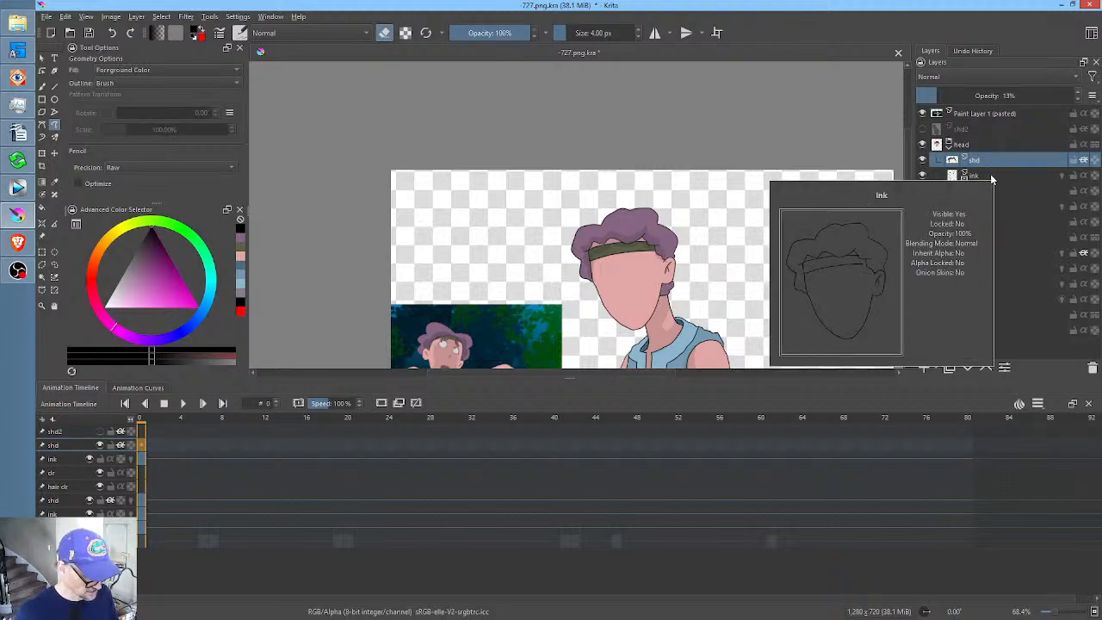
click(990, 177)
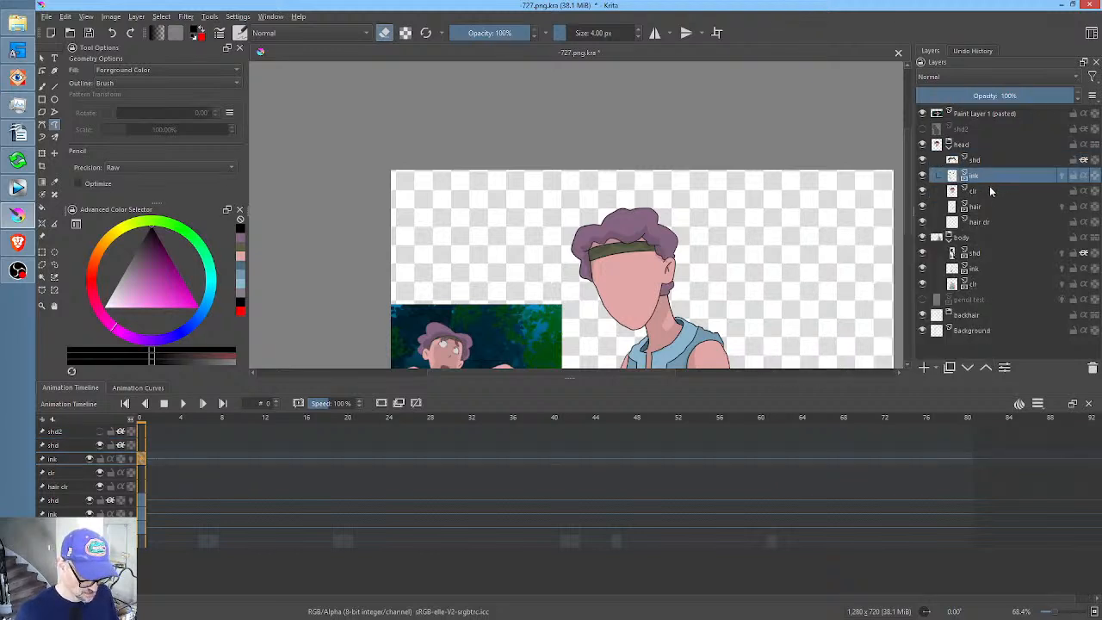
click(990, 193)
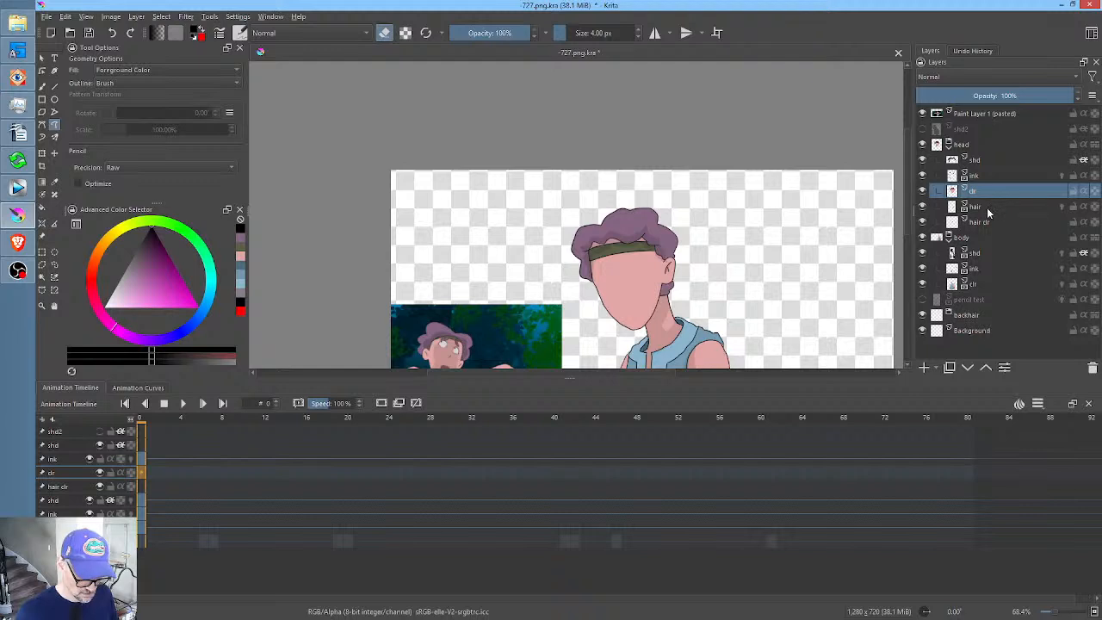
click(987, 224)
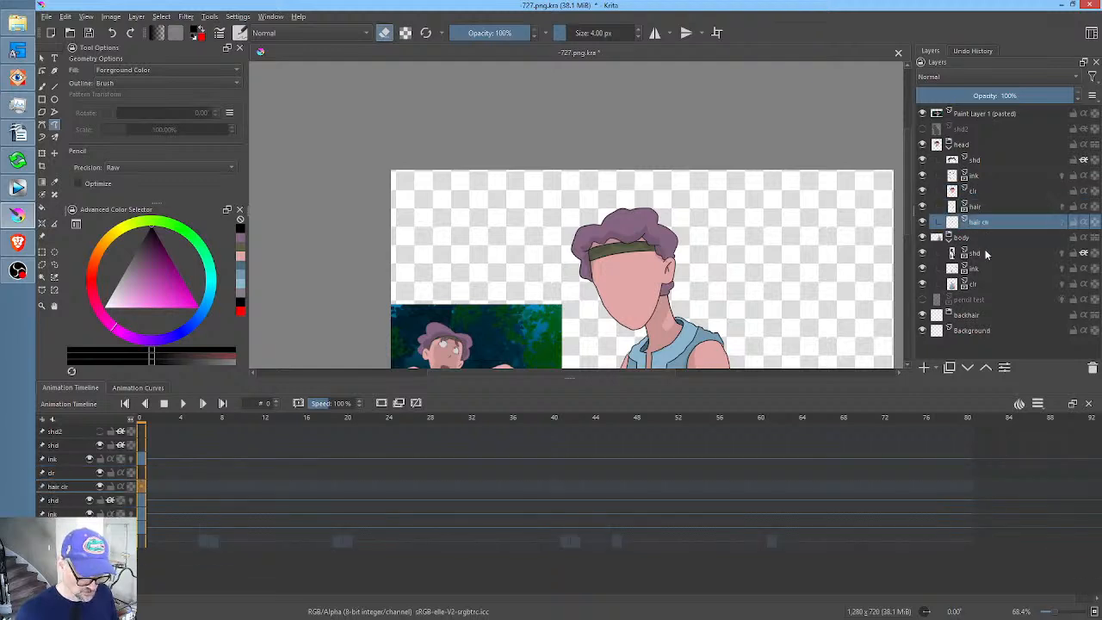
click(985, 253)
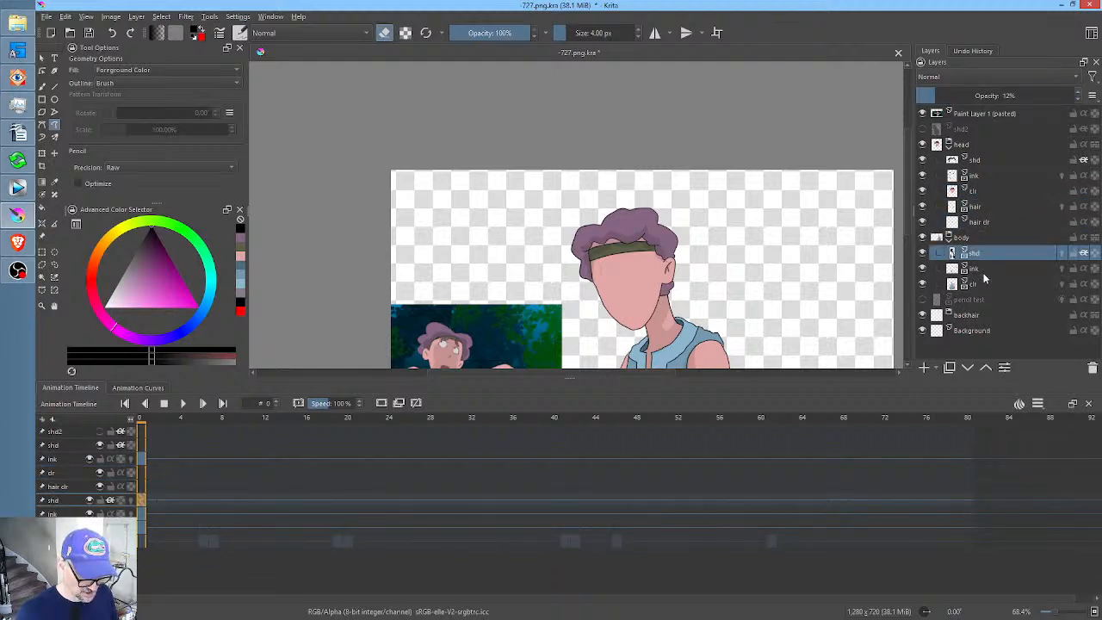
click(982, 268)
click(981, 285)
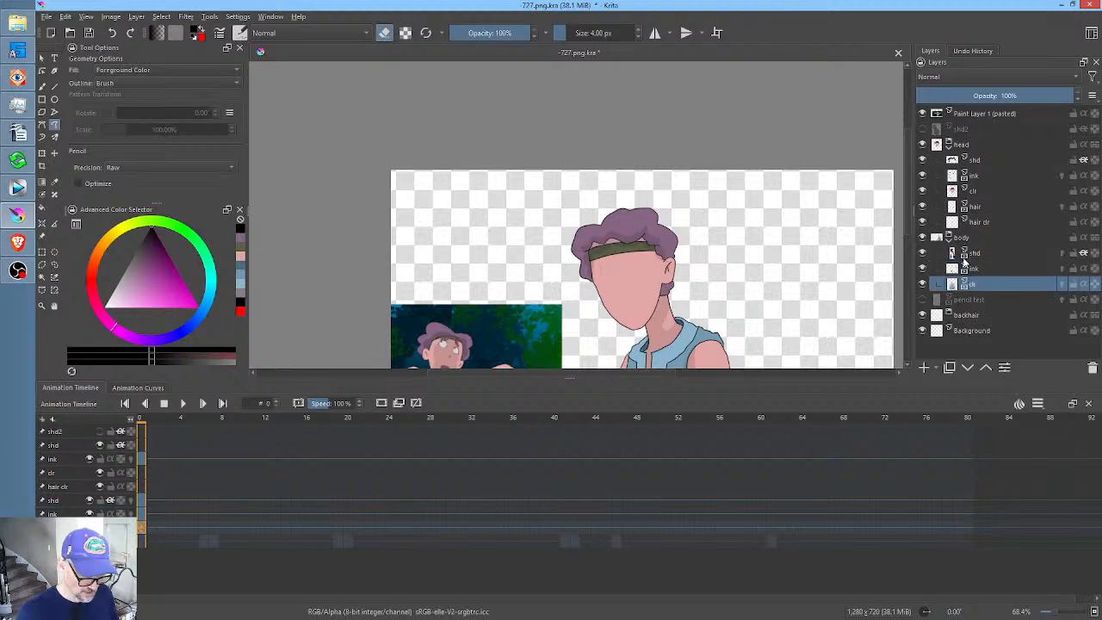
- Show the pencil test layer and move it above all other layers
click(923, 299)
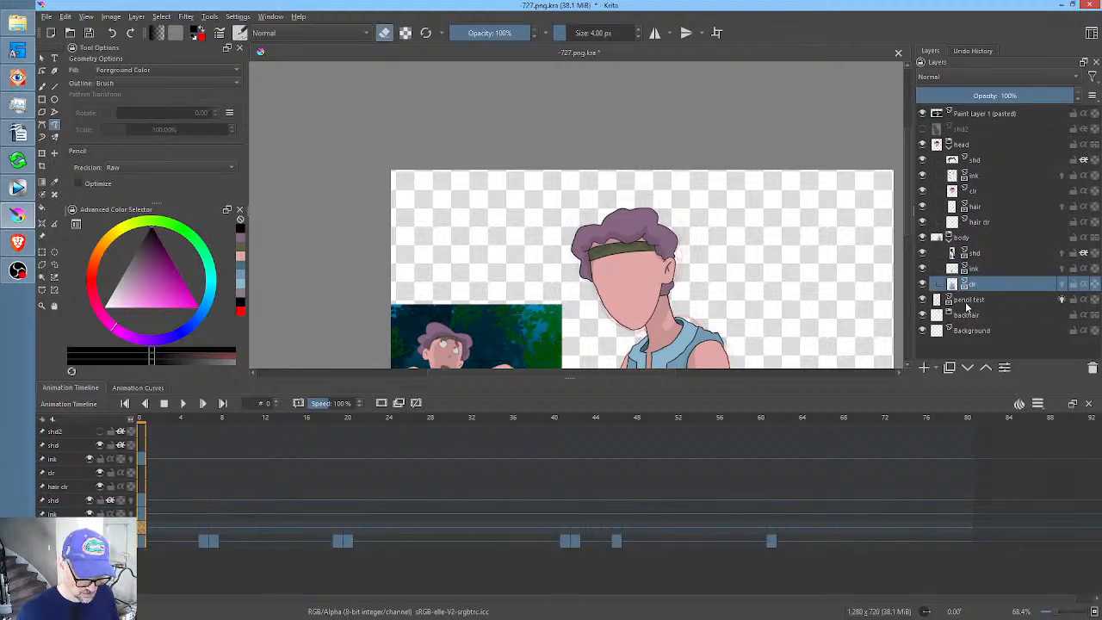
click(1026, 301)
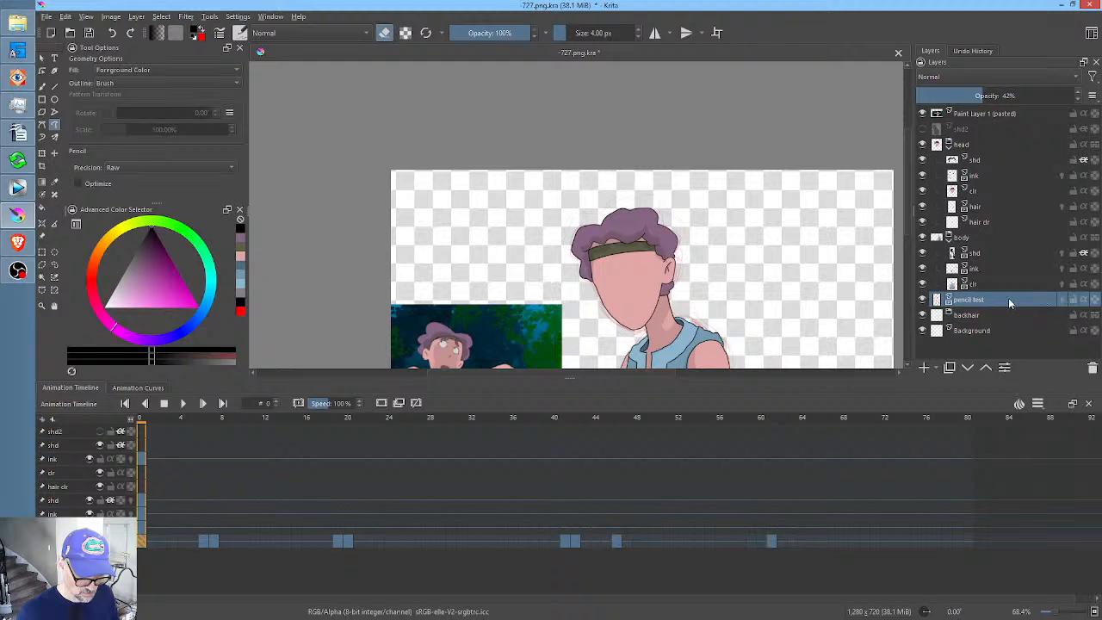
mouse_move(987, 303)
mouse_down()
mouse_move(1016, 241)
mouse_move(1016, 120)
mouse_move(1004, 112)
mouse_up()
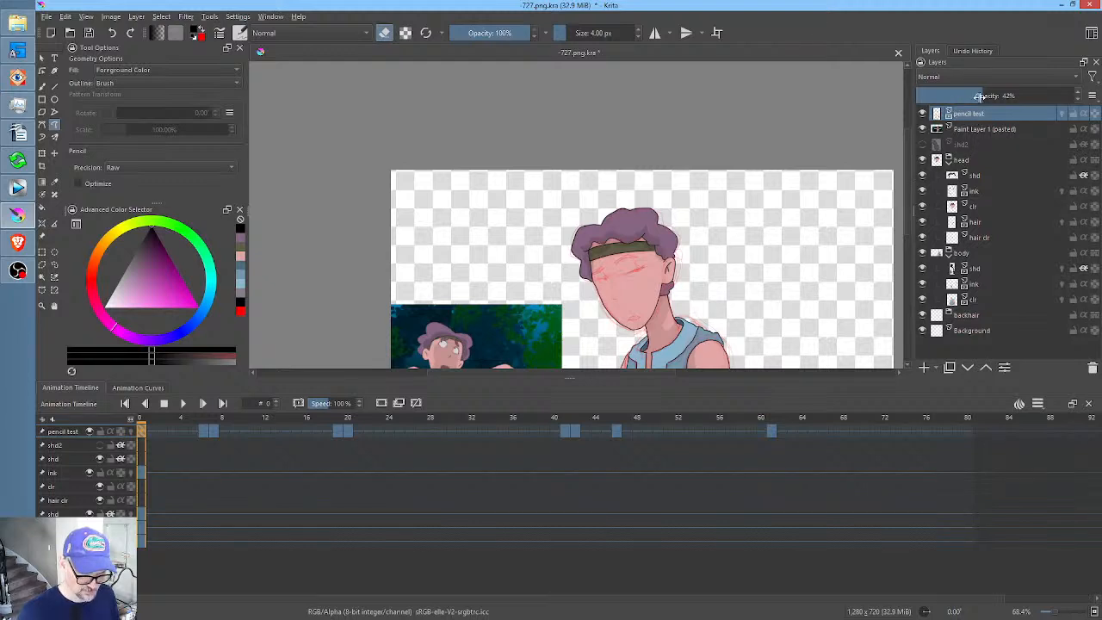
- Try the pencil test layer at different opacities over the coloured character and set its opacity to 56%
drag(980, 97, 1089, 82)
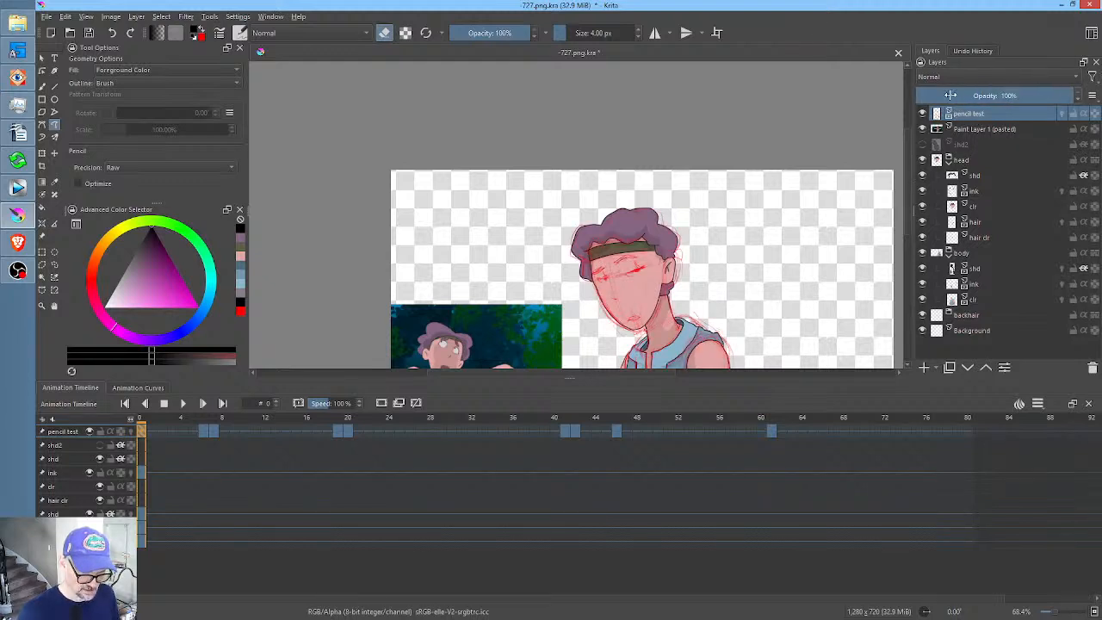
click(922, 114)
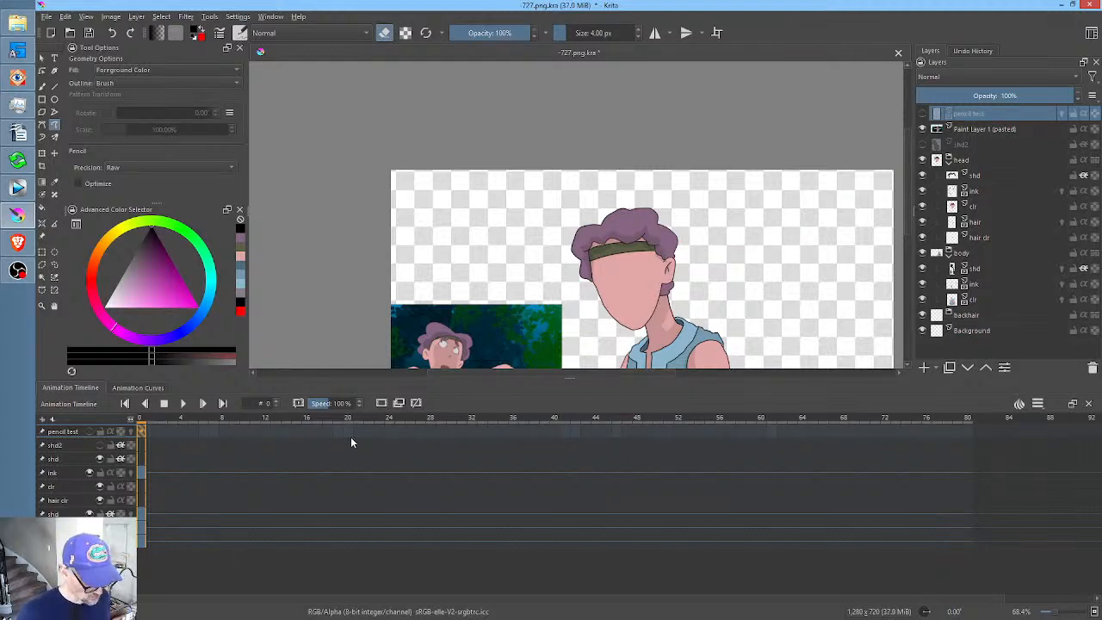
click(923, 114)
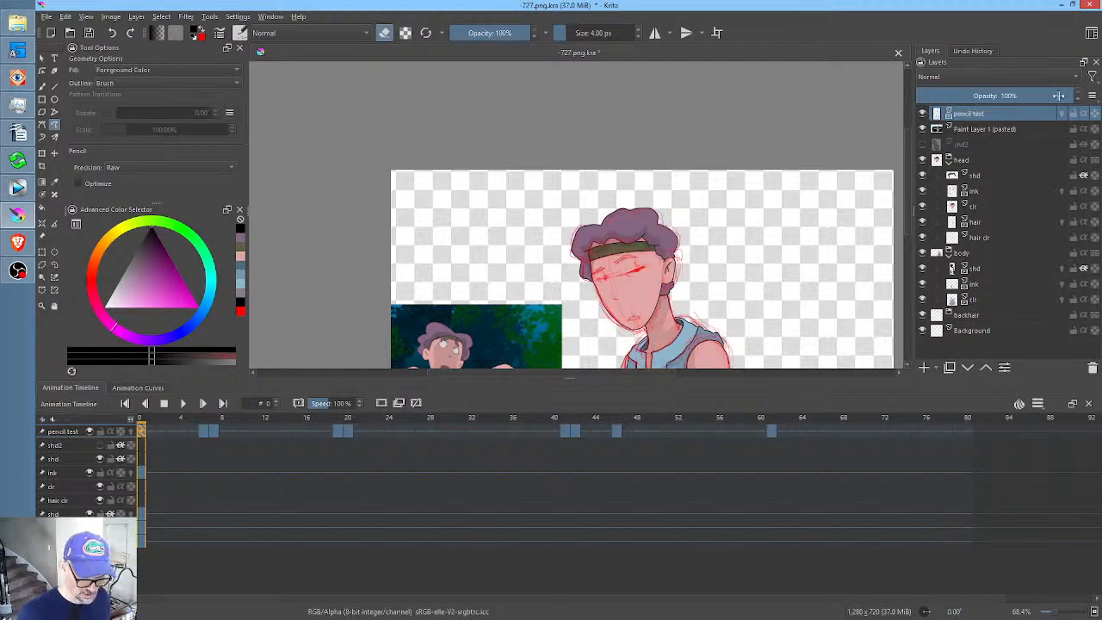
drag(1065, 95, 865, 106)
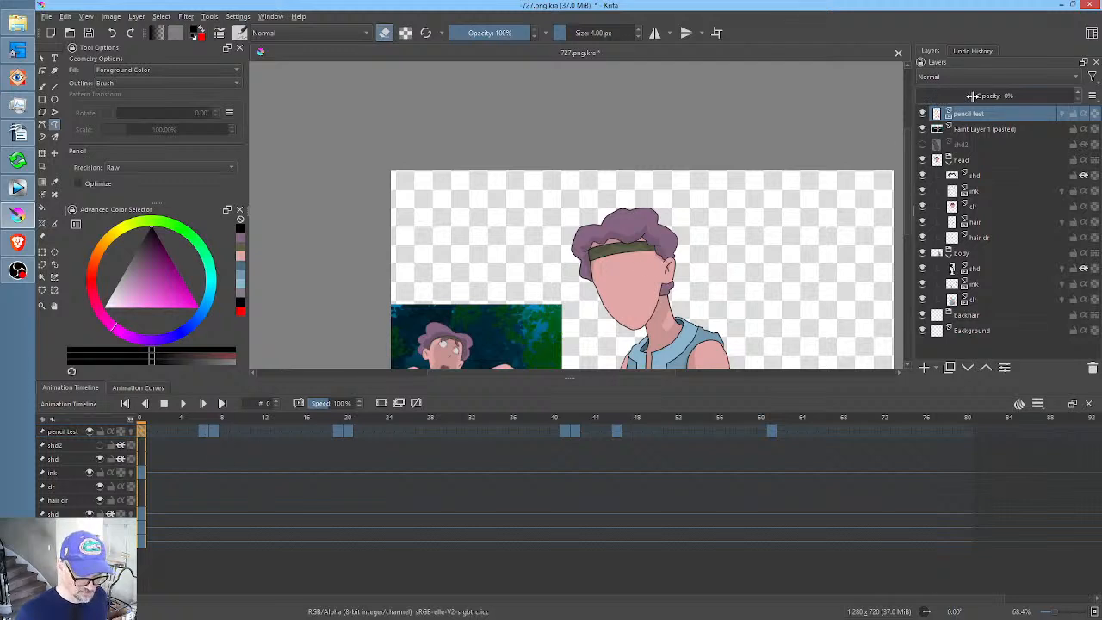
drag(942, 96, 1004, 88)
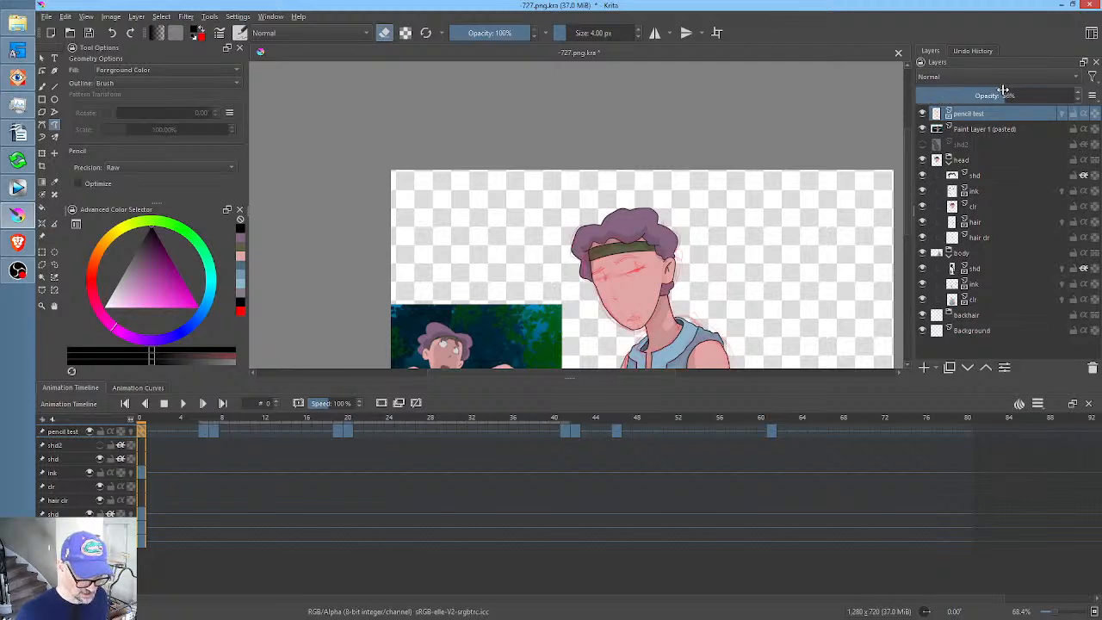
- Scrub through the early frames to compare the pencil test with the coloured drawing, and return to frame 0
mouse_move(194, 415)
mouse_down()
mouse_move(165, 418)
mouse_move(181, 416)
mouse_up()
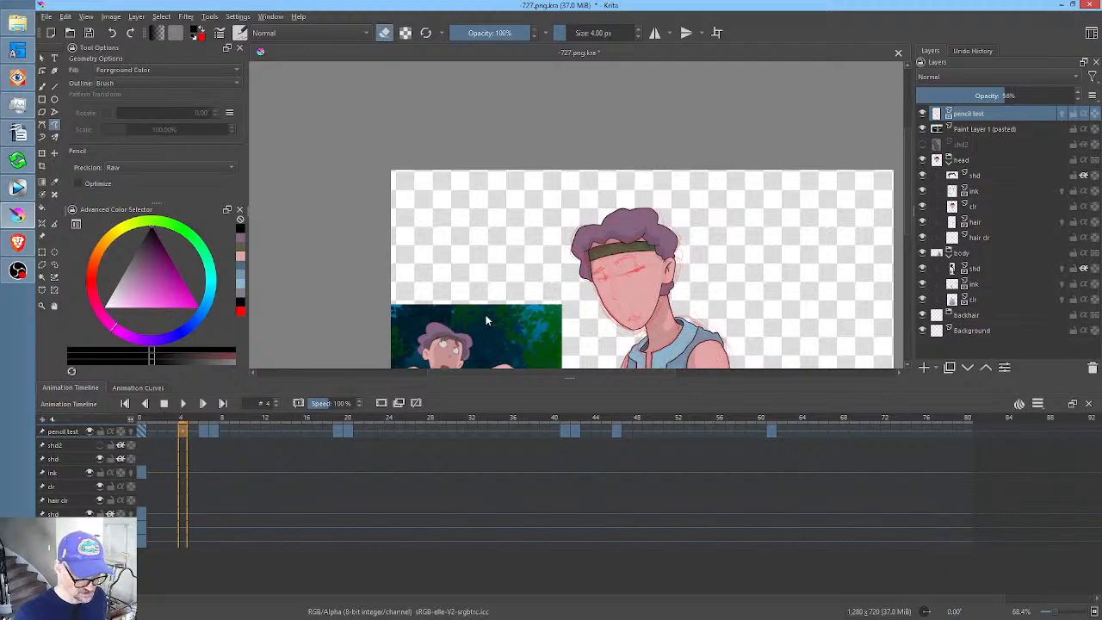
scroll(649, 291, down, 2)
scroll(646, 246, up, 2)
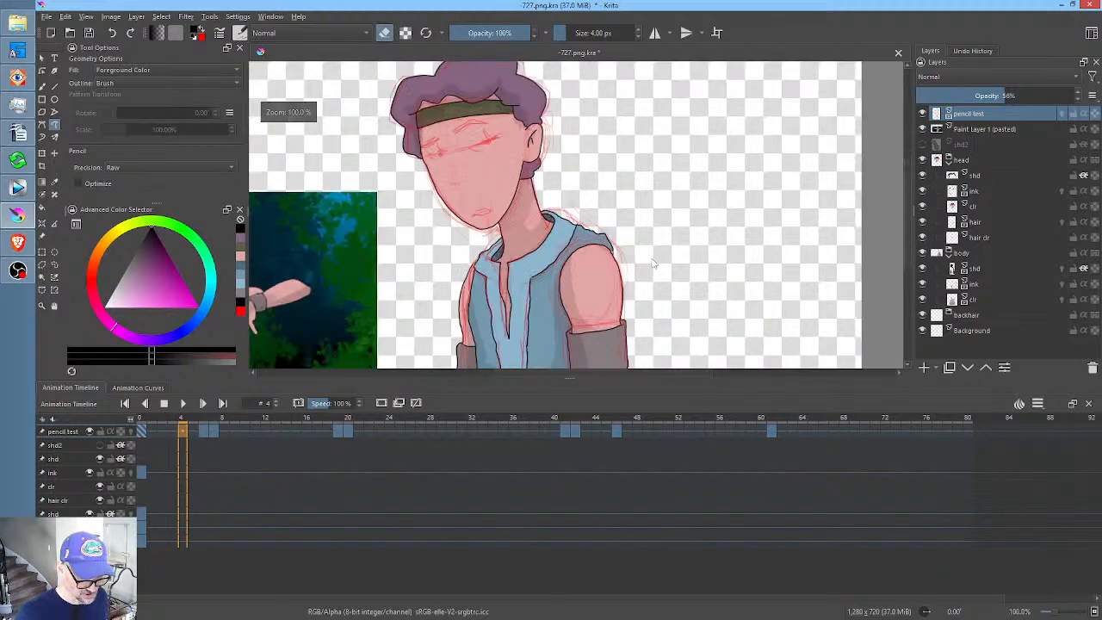
mouse_move(197, 419)
mouse_down()
mouse_move(792, 419)
mouse_move(4, 441)
mouse_up()
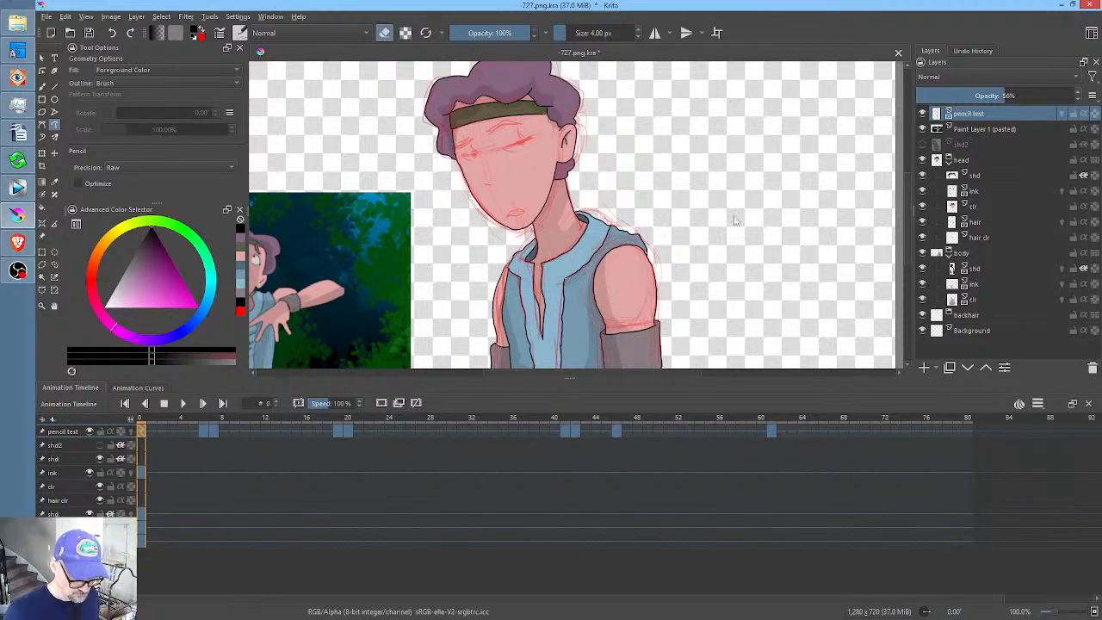
- Add keyframes at frame 0 to the head group's shd, clr and hair clr layers, and check the body layers' keyframes
click(986, 176)
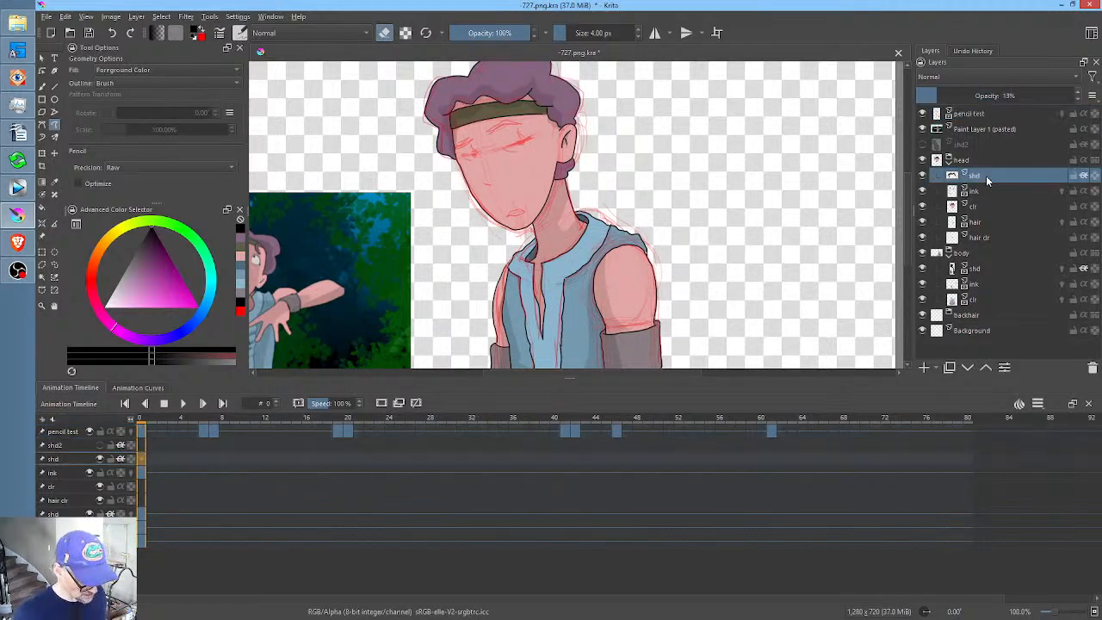
click(143, 460)
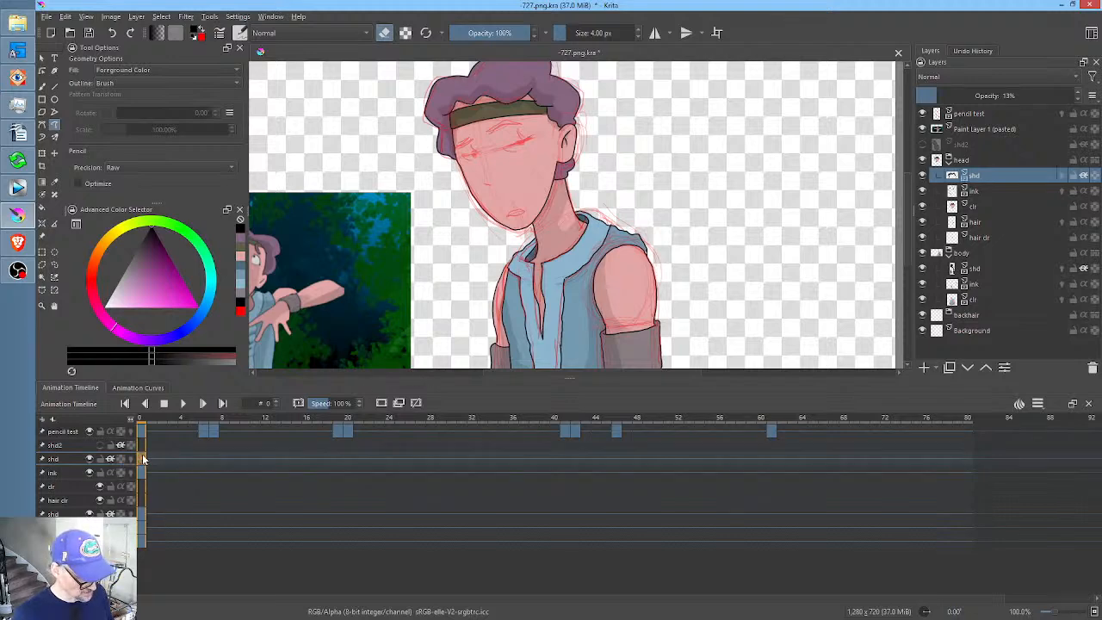
click(992, 191)
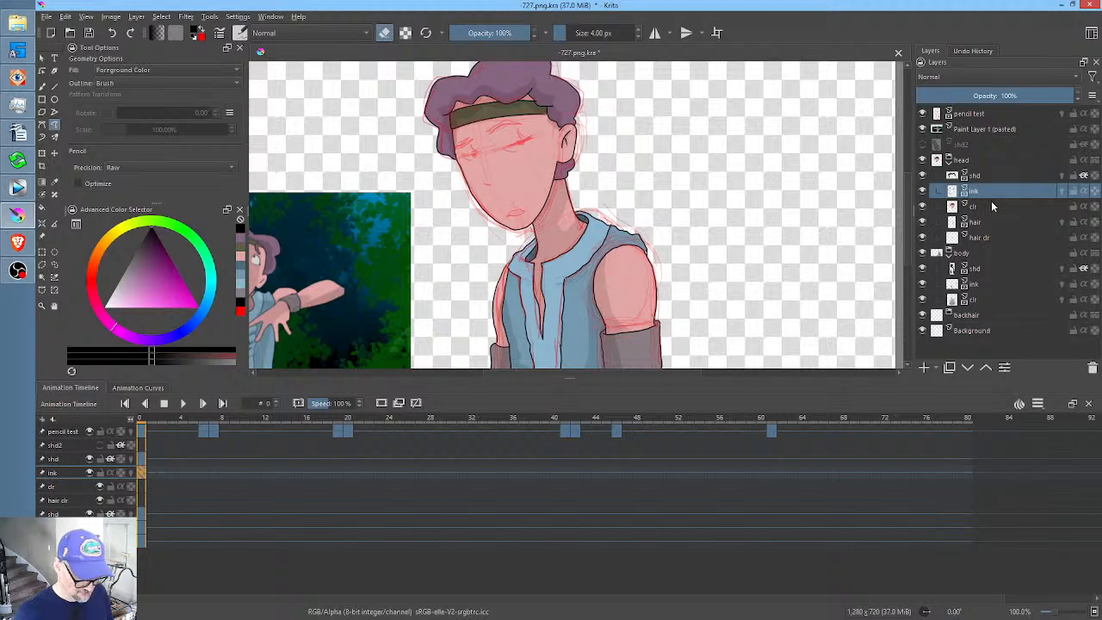
click(991, 203)
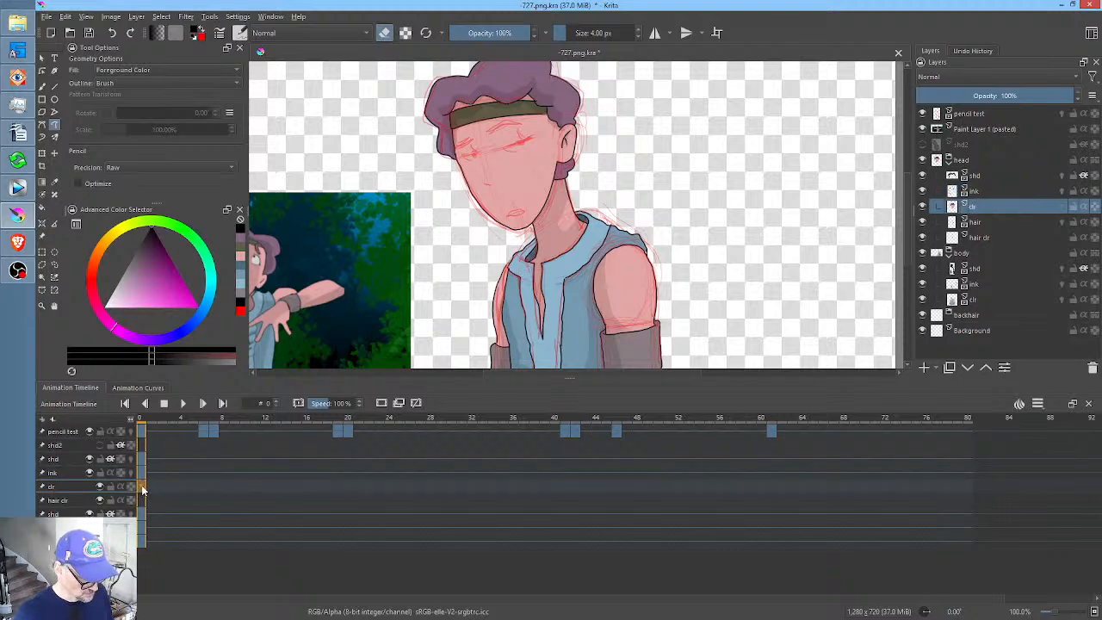
click(142, 487)
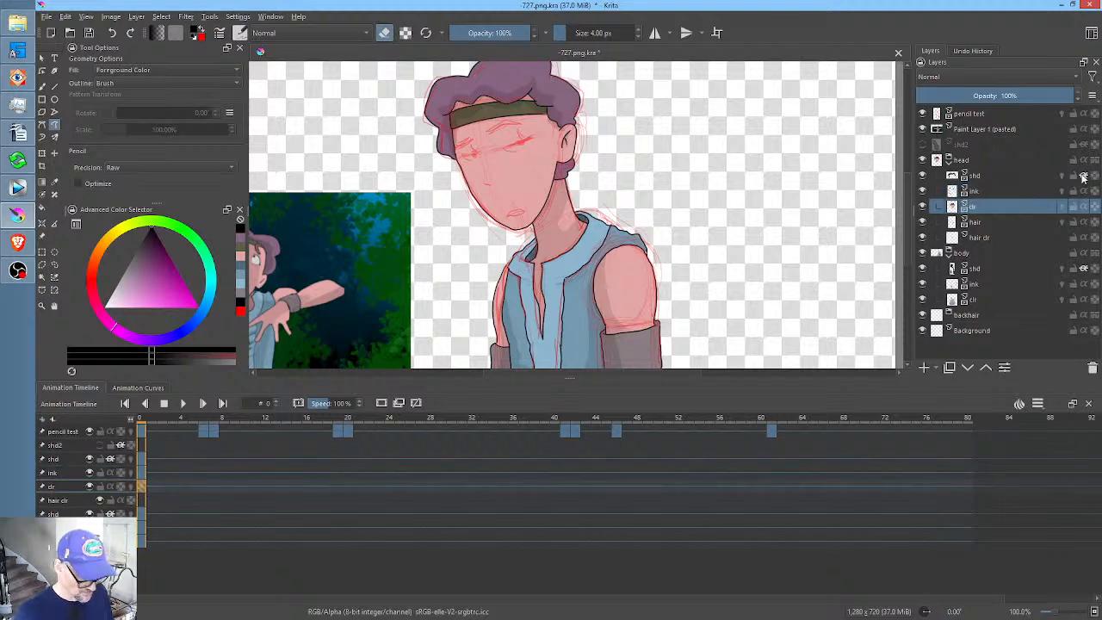
click(989, 224)
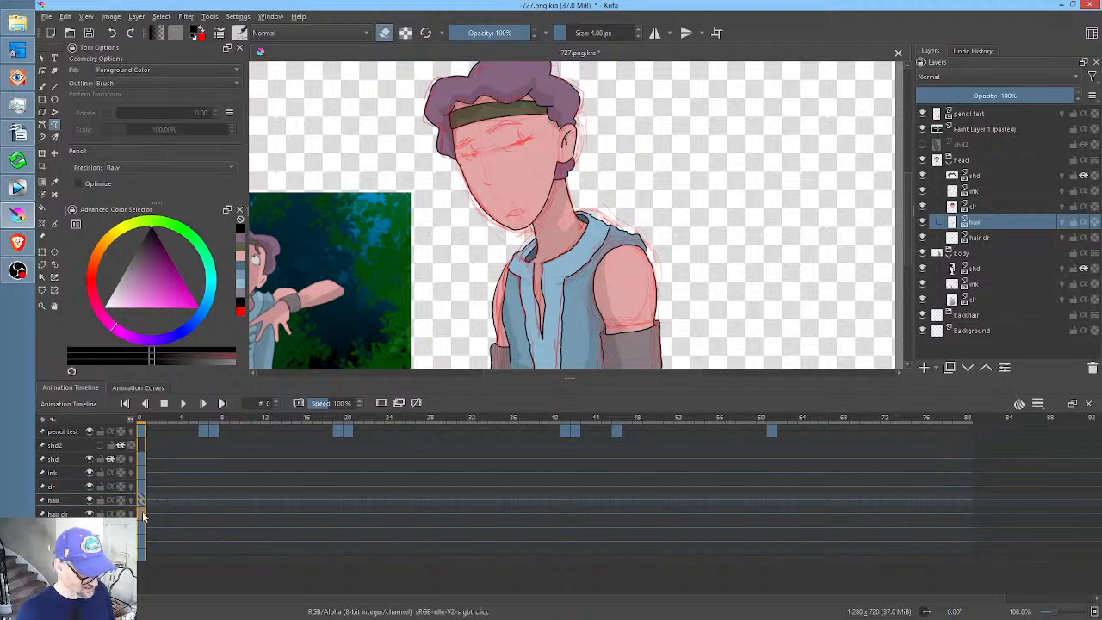
click(990, 271)
click(987, 285)
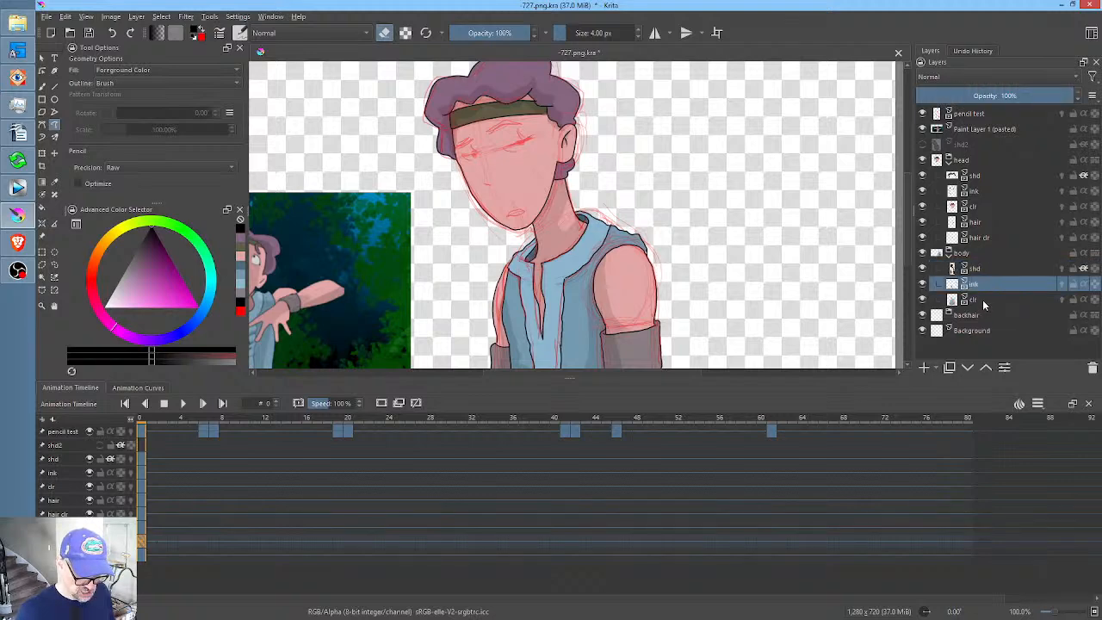
- Toggle the backhair group's visibility to check its content, and delete the group
click(981, 315)
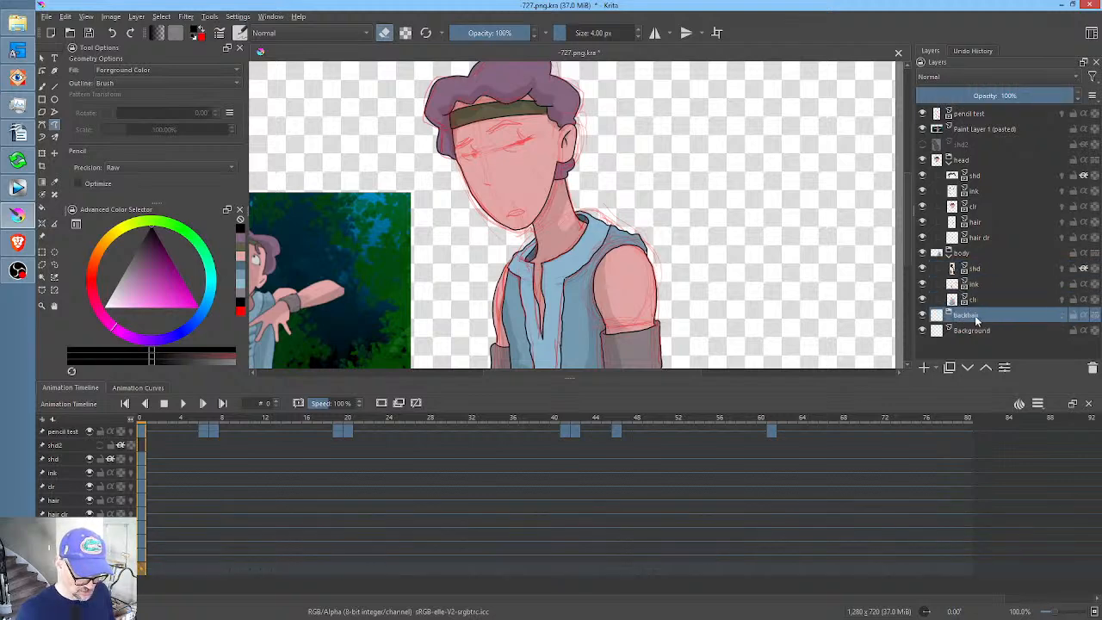
click(923, 316)
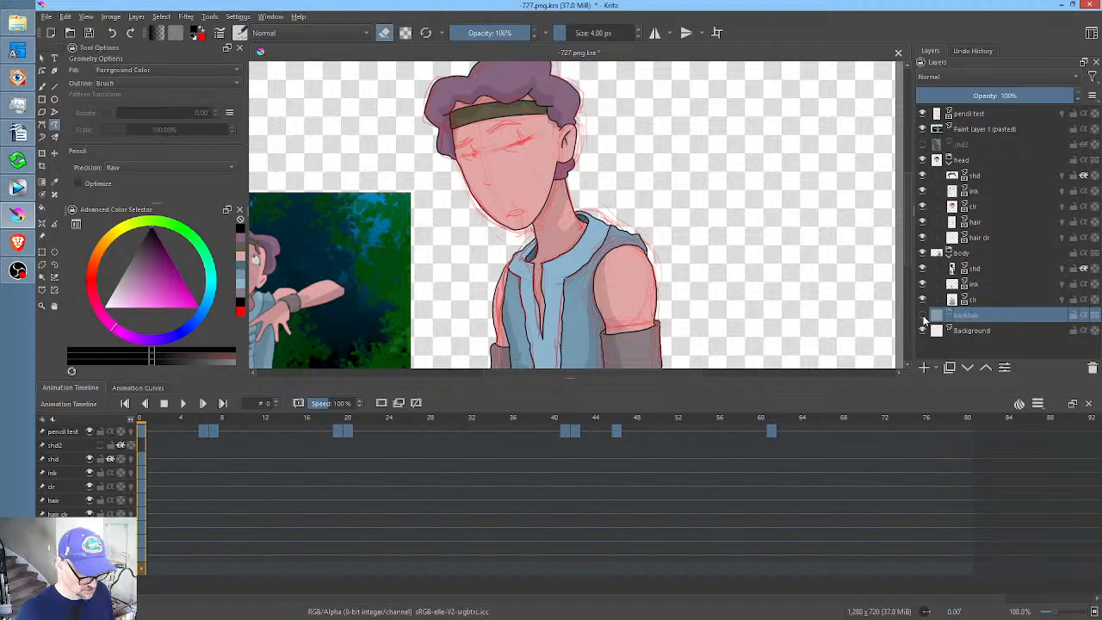
click(923, 317)
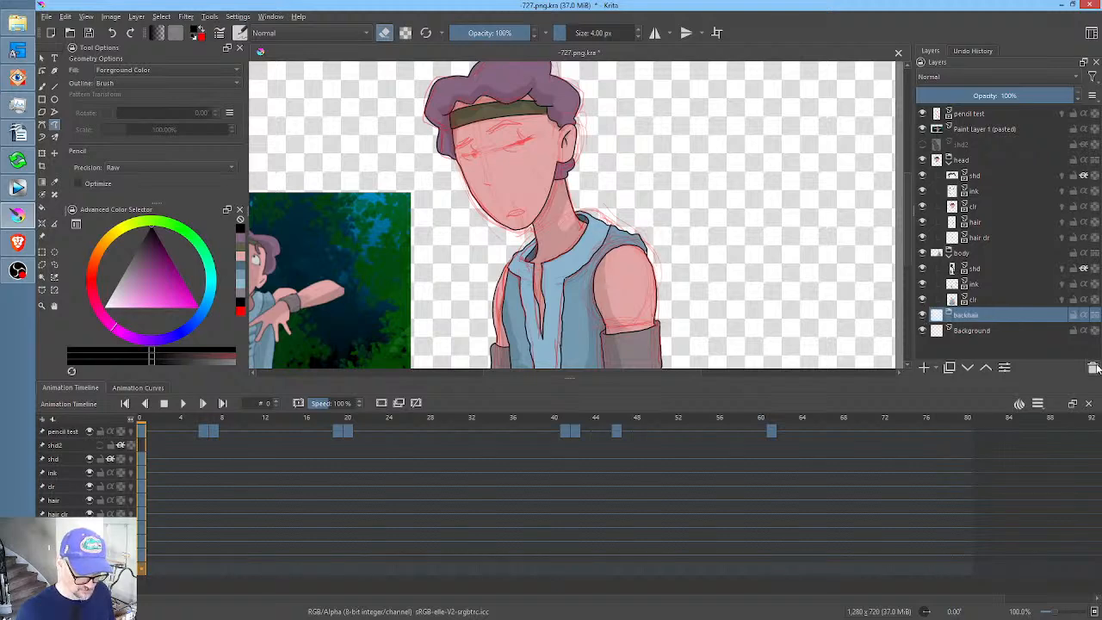
click(1094, 367)
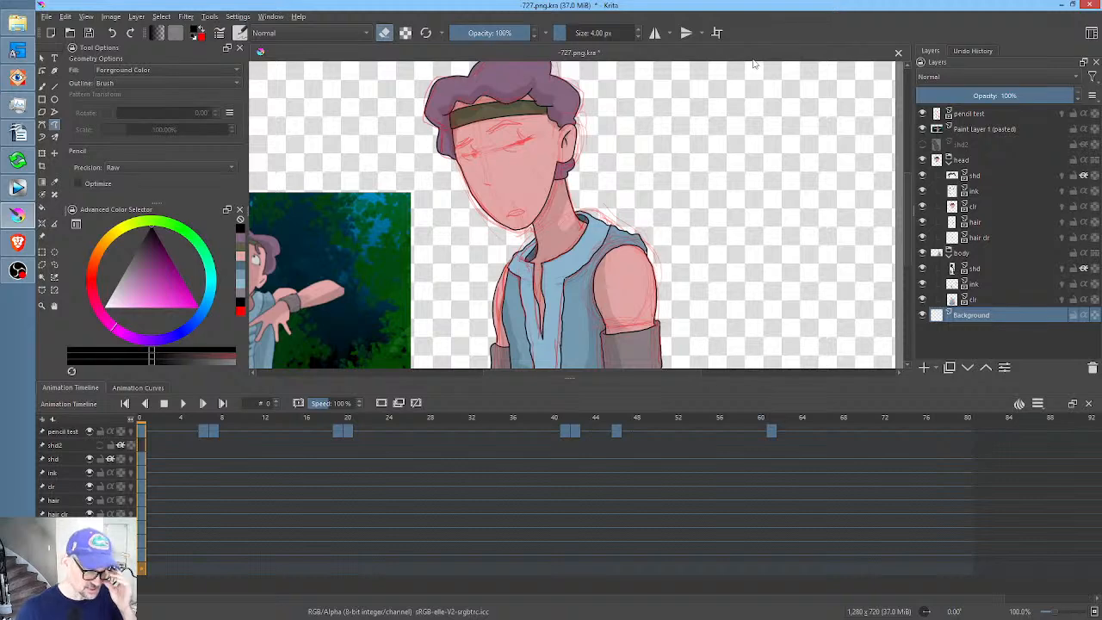
- Select the body group, move to frame 1 and start a Liquify transform on the group
click(971, 161)
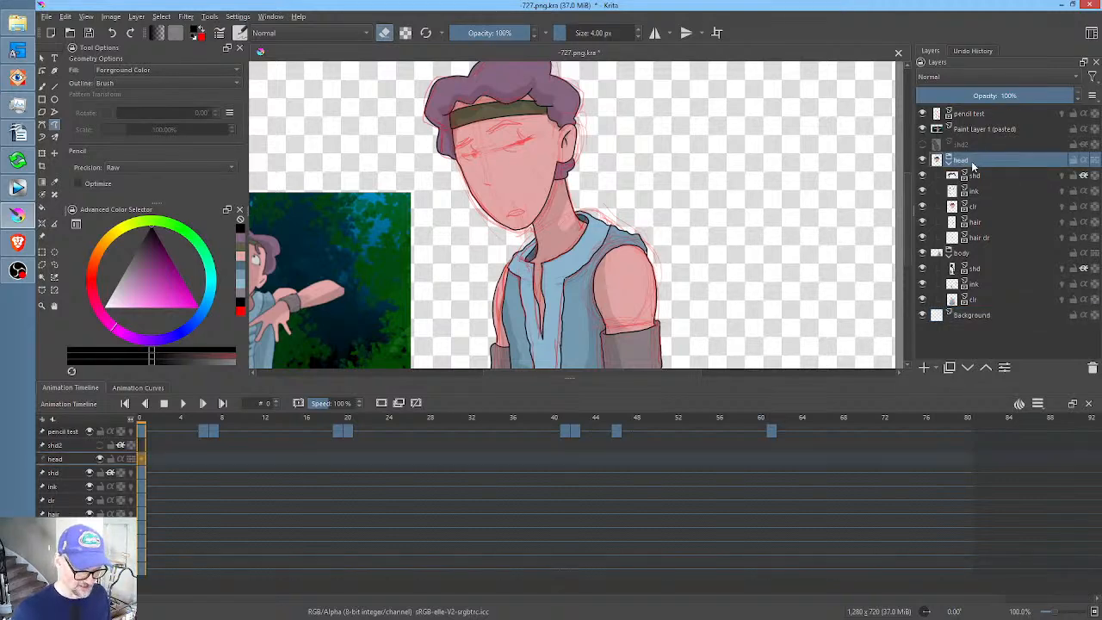
click(962, 253)
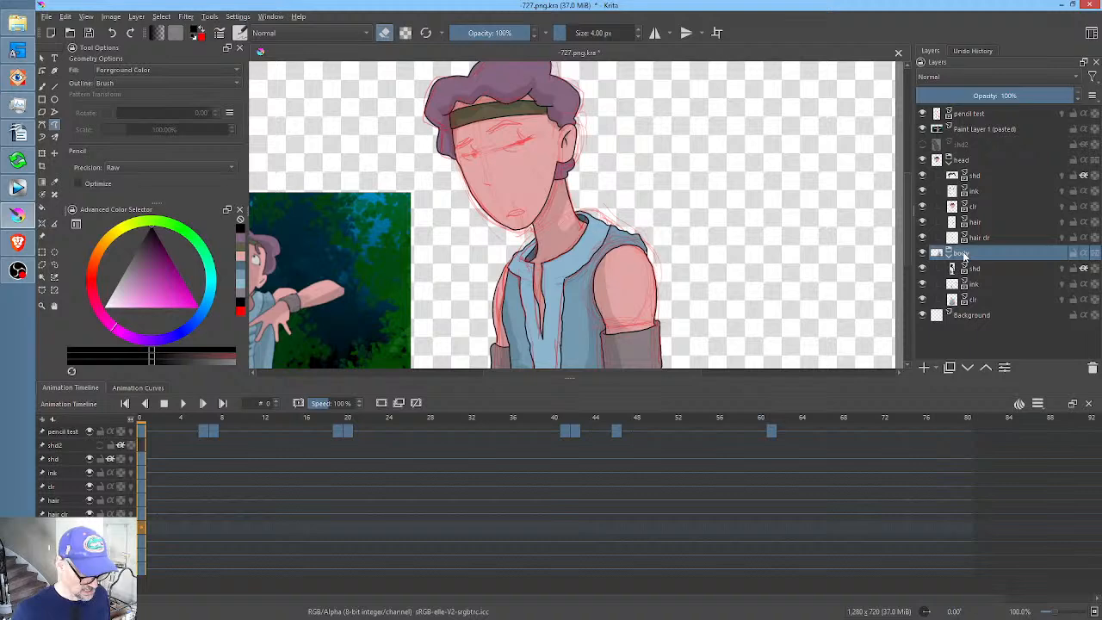
mouse_move(964, 254)
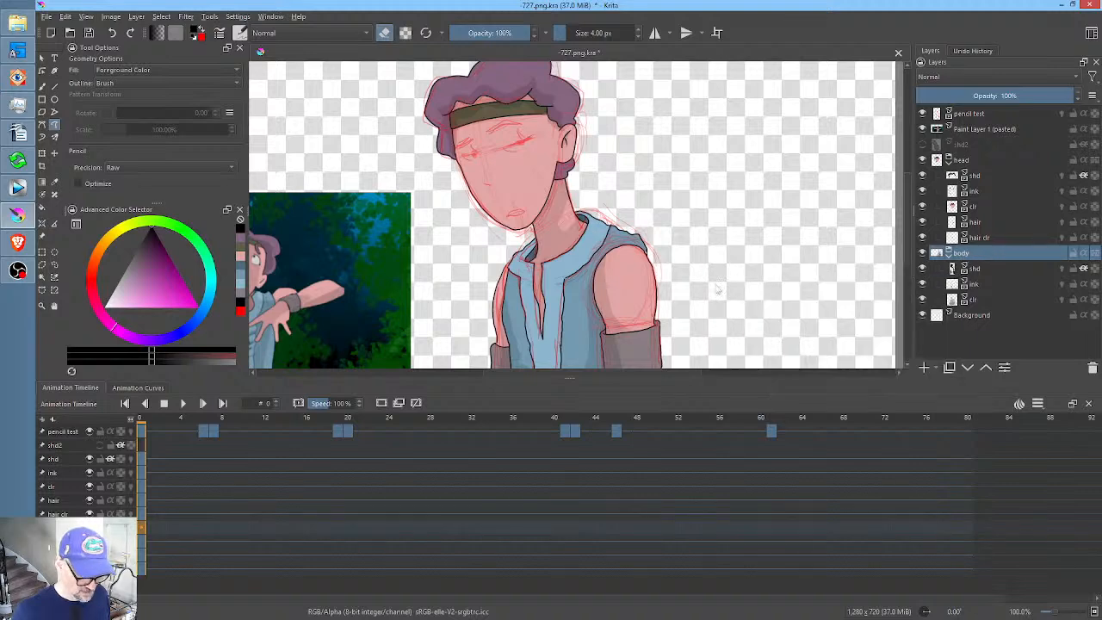
scroll(695, 198, down, 1)
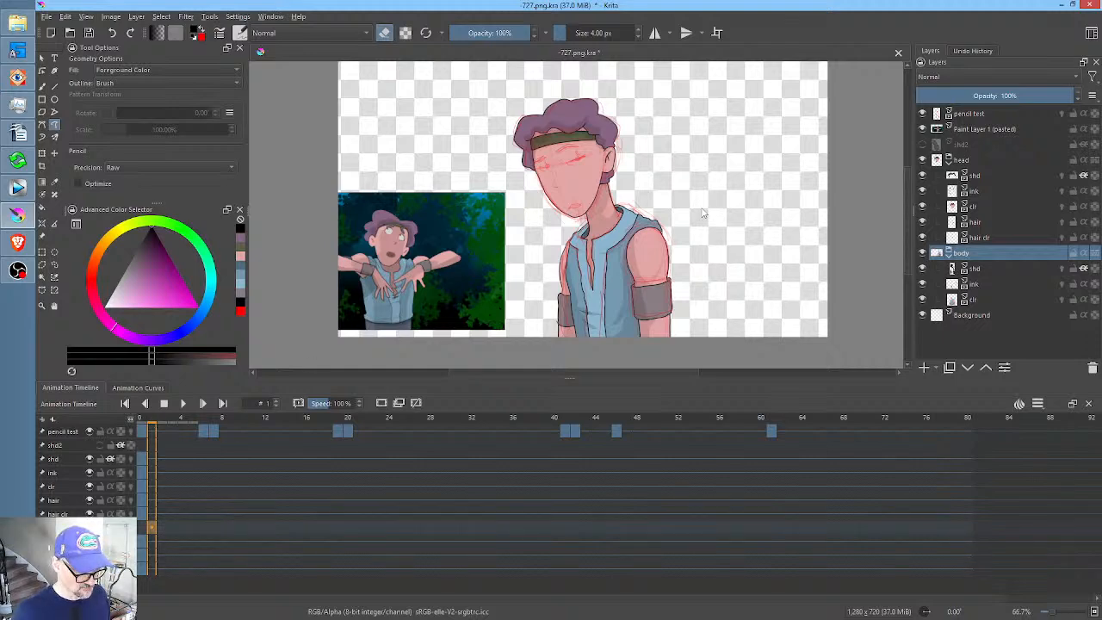
click(141, 531)
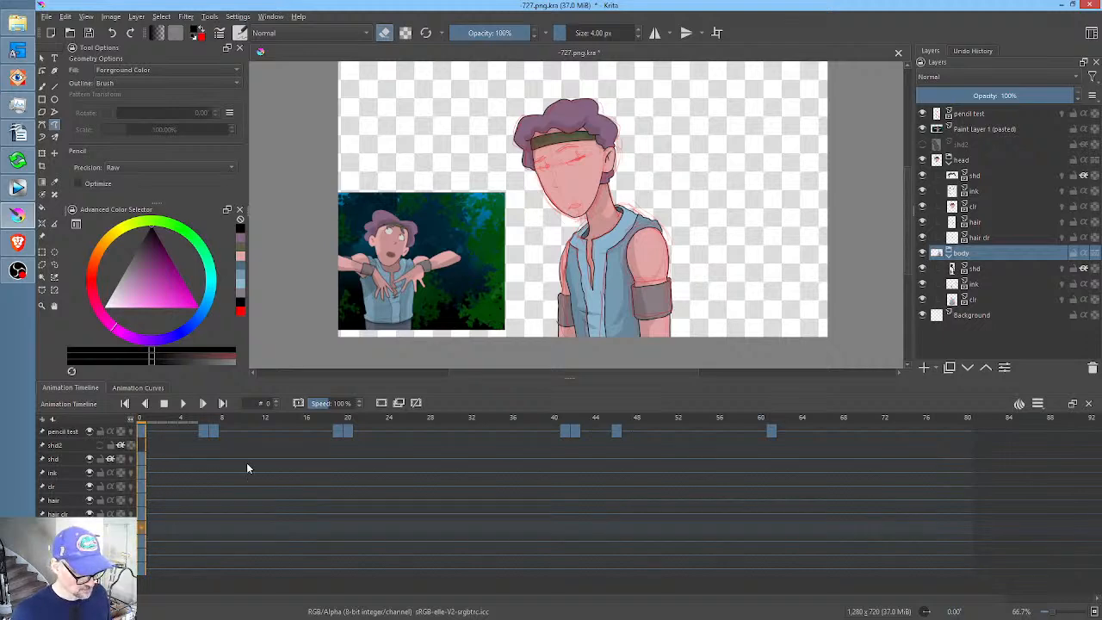
click(154, 528)
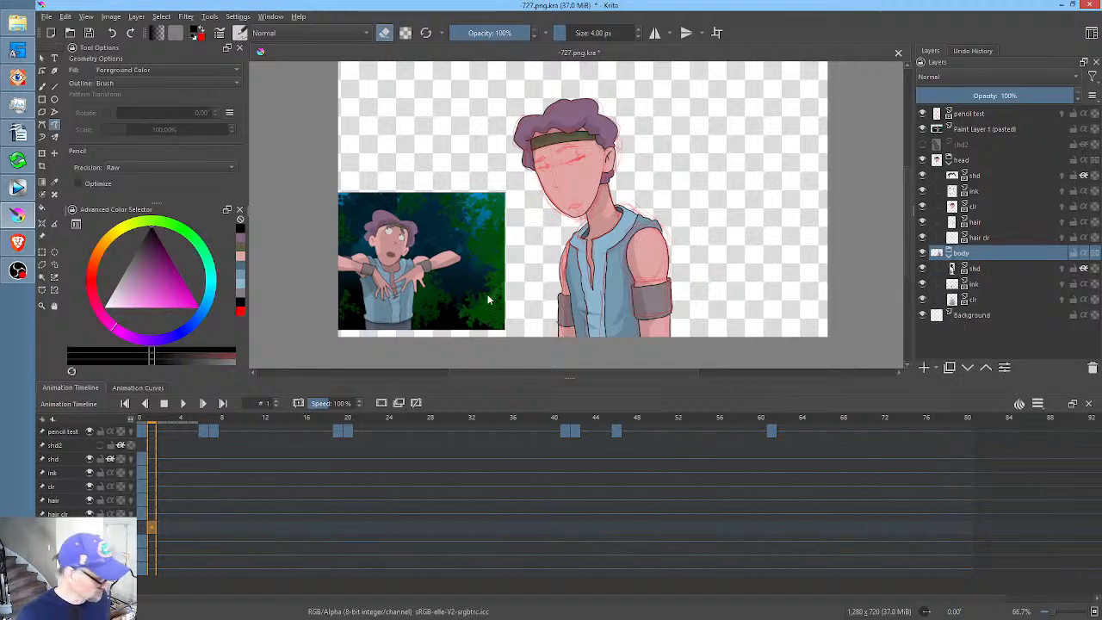
key(ctrl+t)
right_click(616, 217)
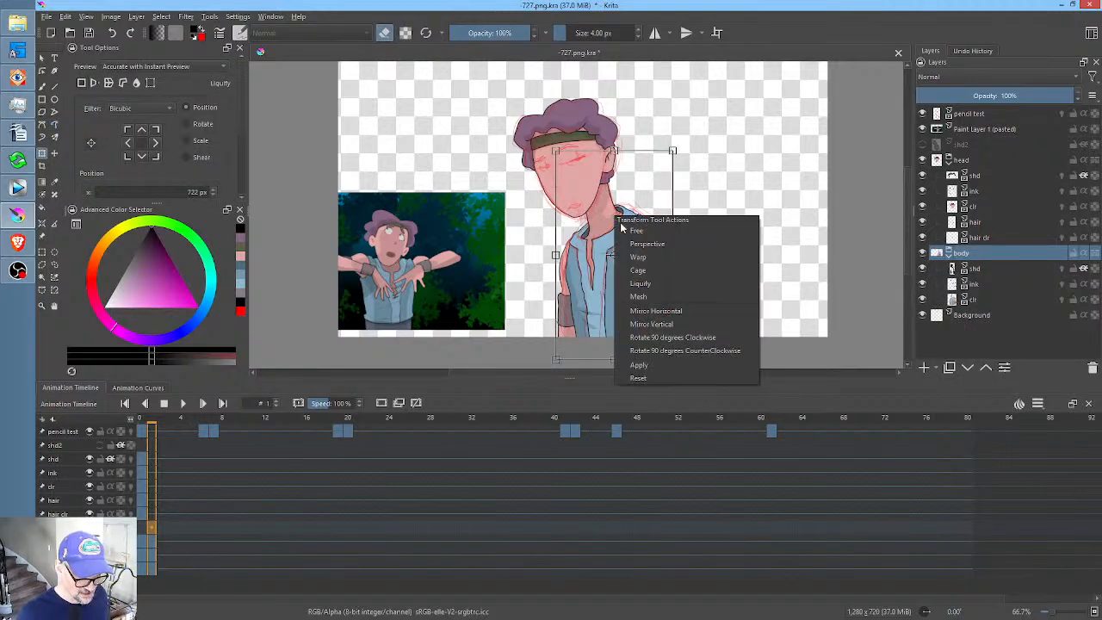
click(639, 285)
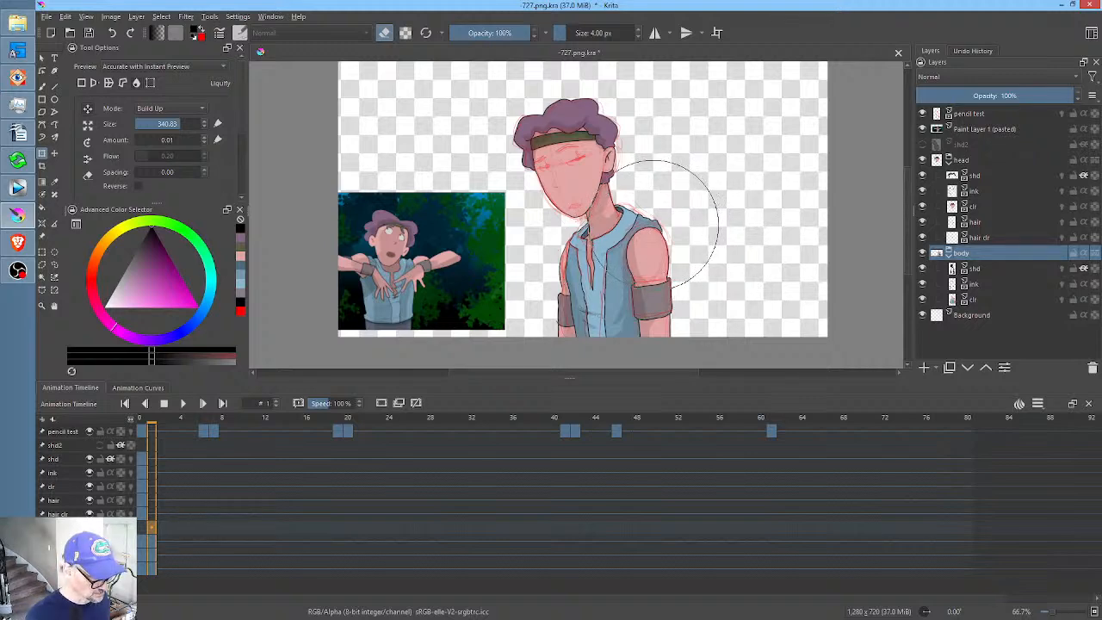
- Liquify both of the body's shoulders slightly upward at frame 1, using brush sizes of about 217 and 133
mouse_move(662, 223)
mouse_down()
mouse_move(664, 205)
mouse_move(605, 277)
mouse_up()
key(ctrl+z)
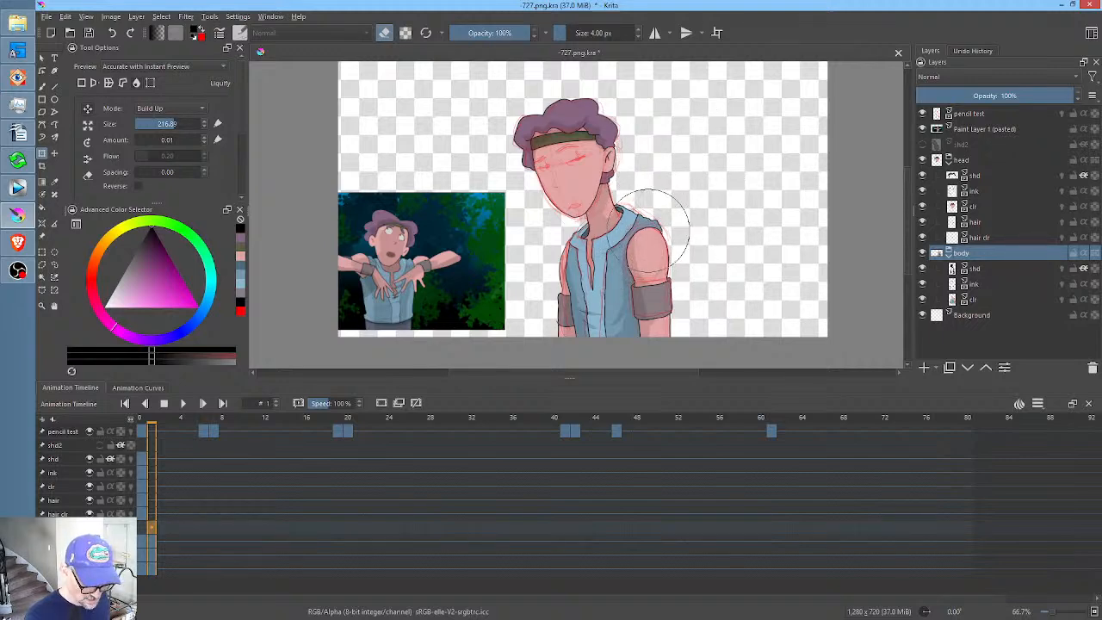
drag(647, 230, 654, 217)
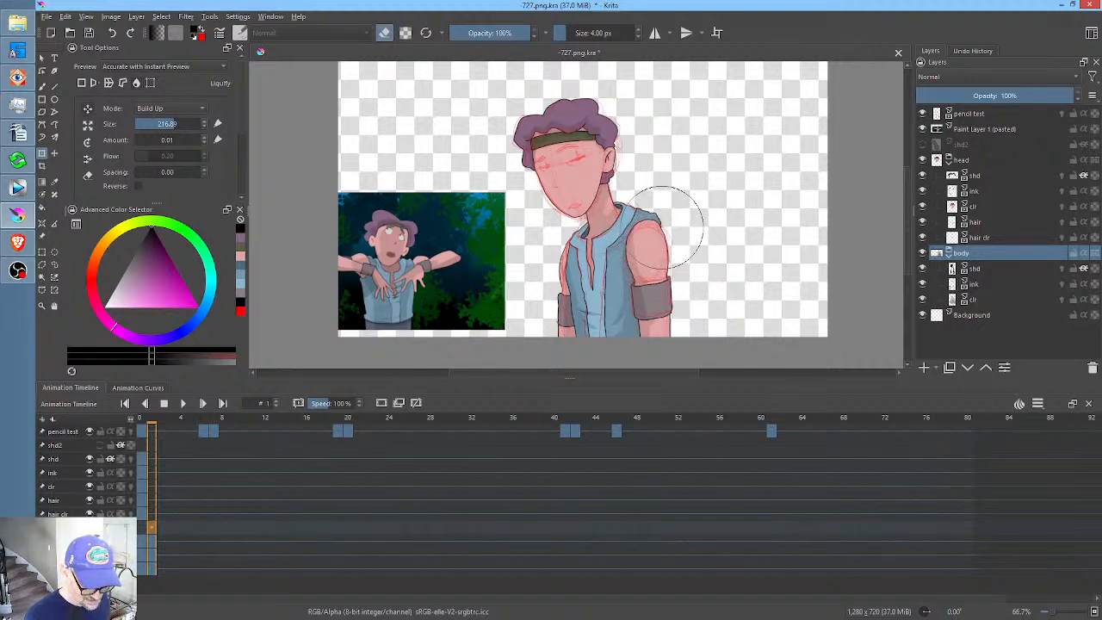
drag(577, 256, 574, 246)
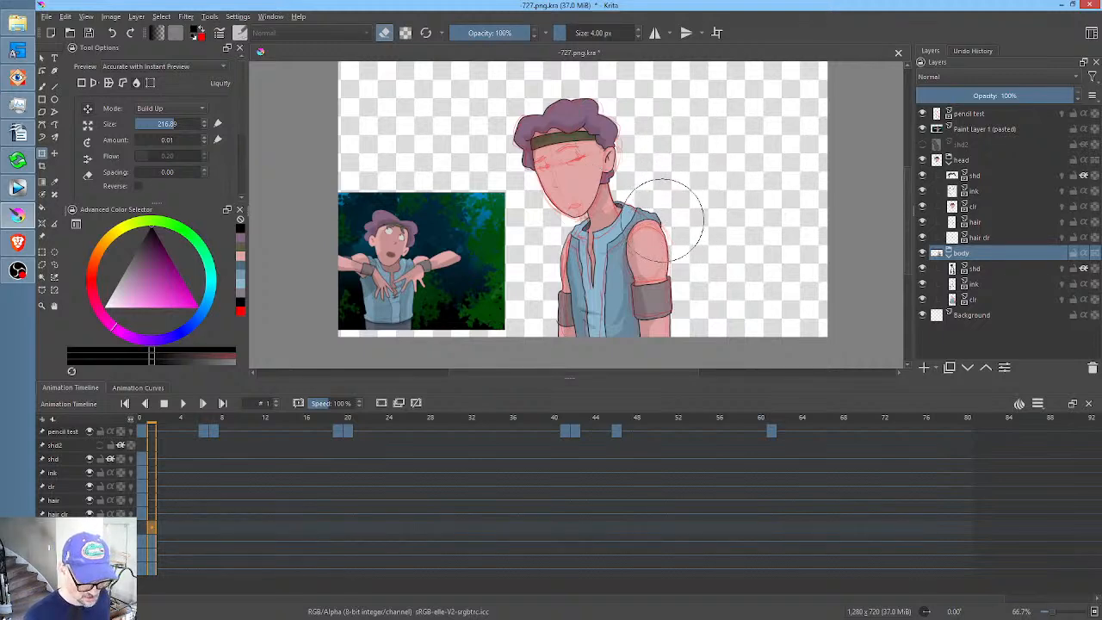
mouse_move(661, 208)
shift+mouse_down()
mouse_move(632, 208)
mouse_move(669, 201)
mouse_move(663, 236)
shift+mouse_up()
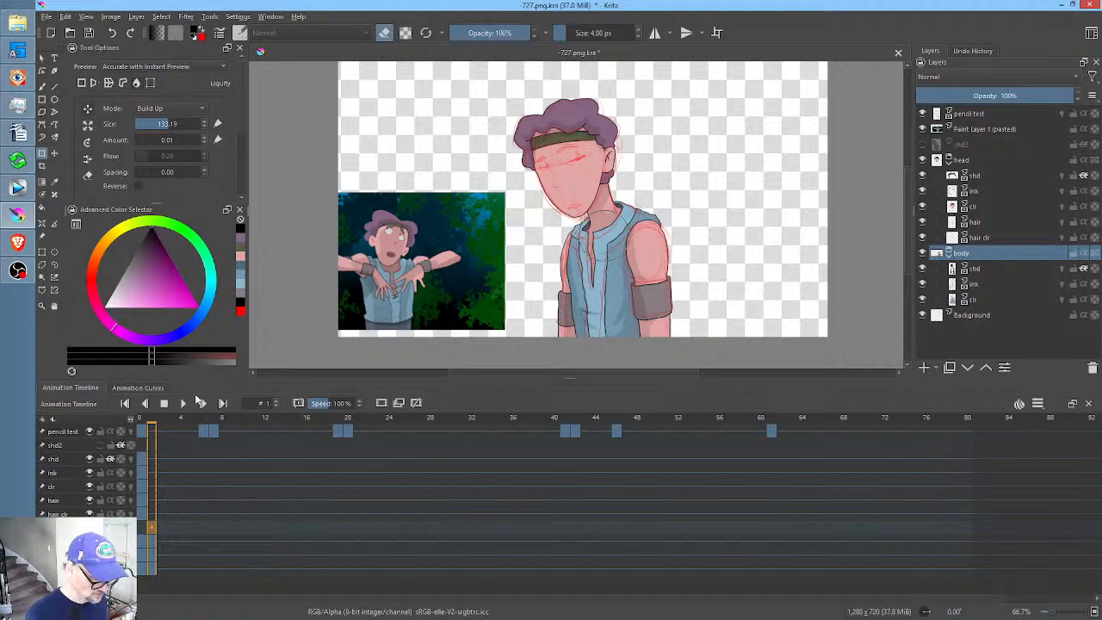
- At frame 6, nudge both shoulders slightly outward using a Liquify brush size of about 363
click(203, 421)
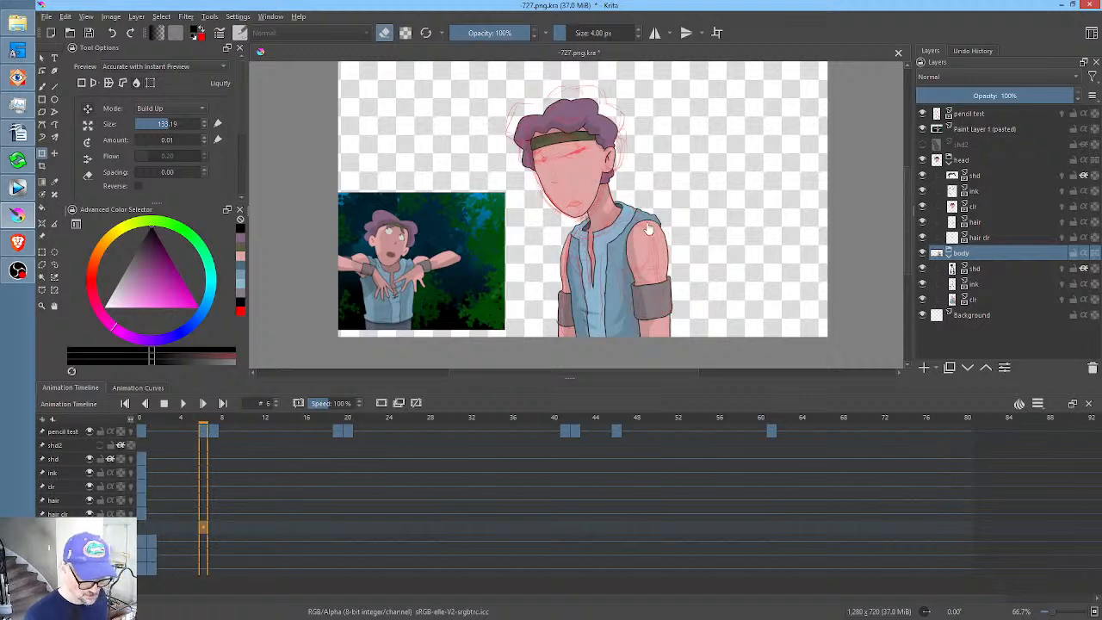
drag(691, 245, 711, 234)
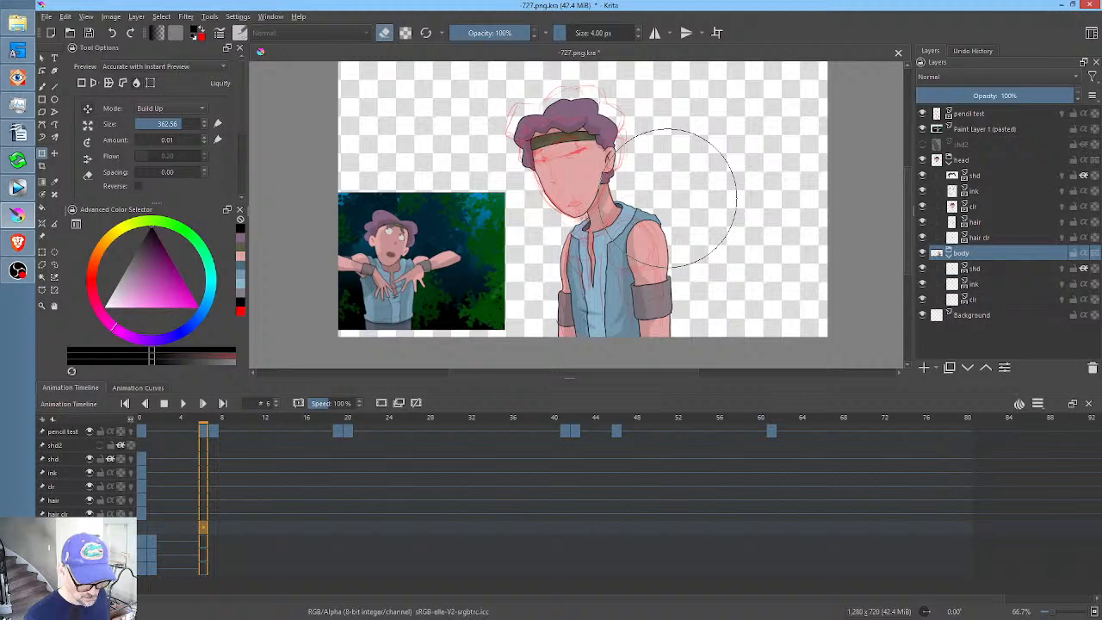
drag(668, 198, 677, 203)
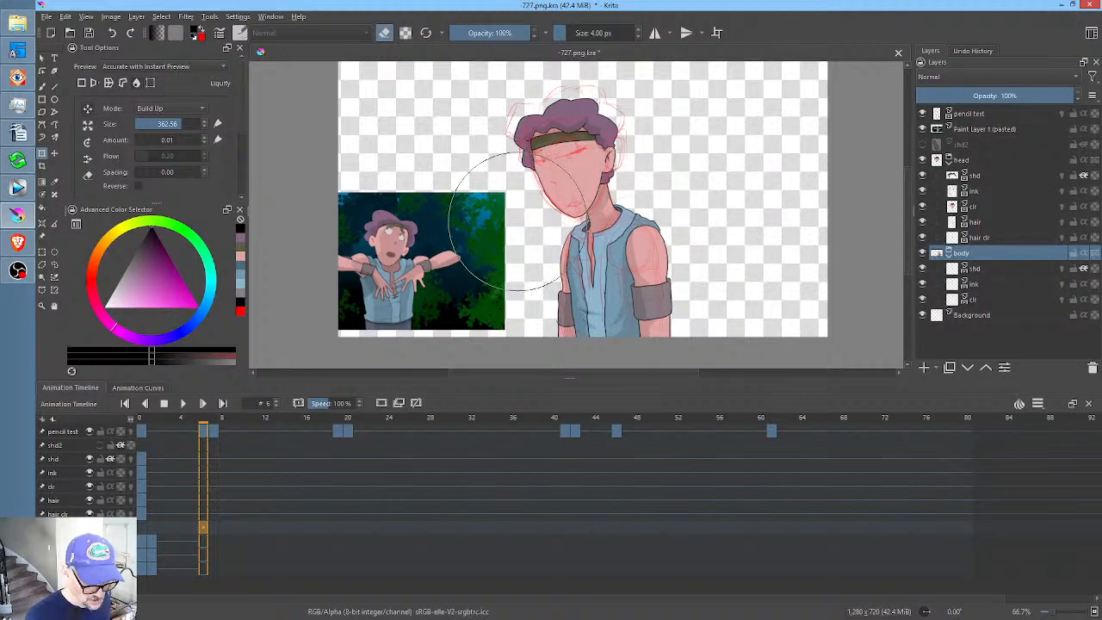
drag(518, 221, 514, 217)
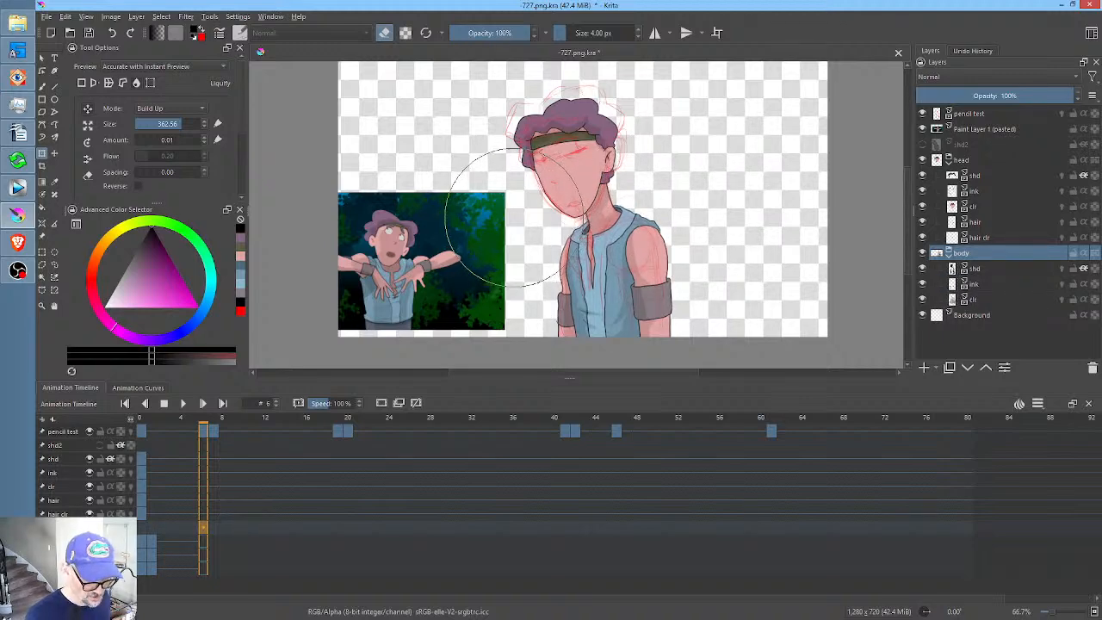
- At frame 7, adjust the body's shoulders and chest with small Liquify strokes, reducing the brush size to about 258
click(215, 428)
click(676, 210)
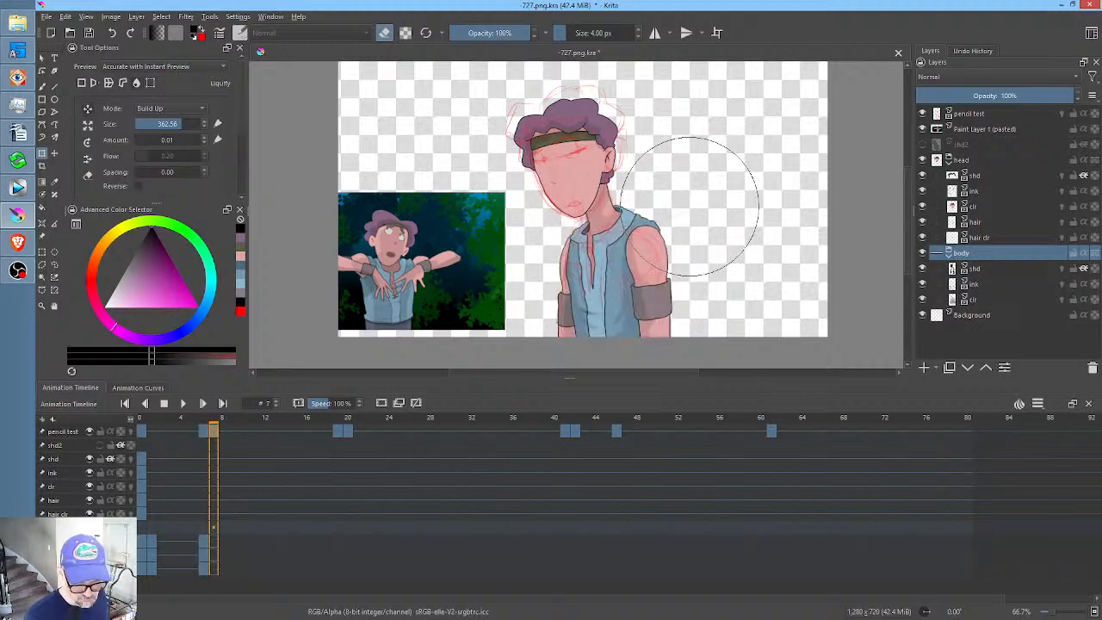
drag(678, 211, 676, 208)
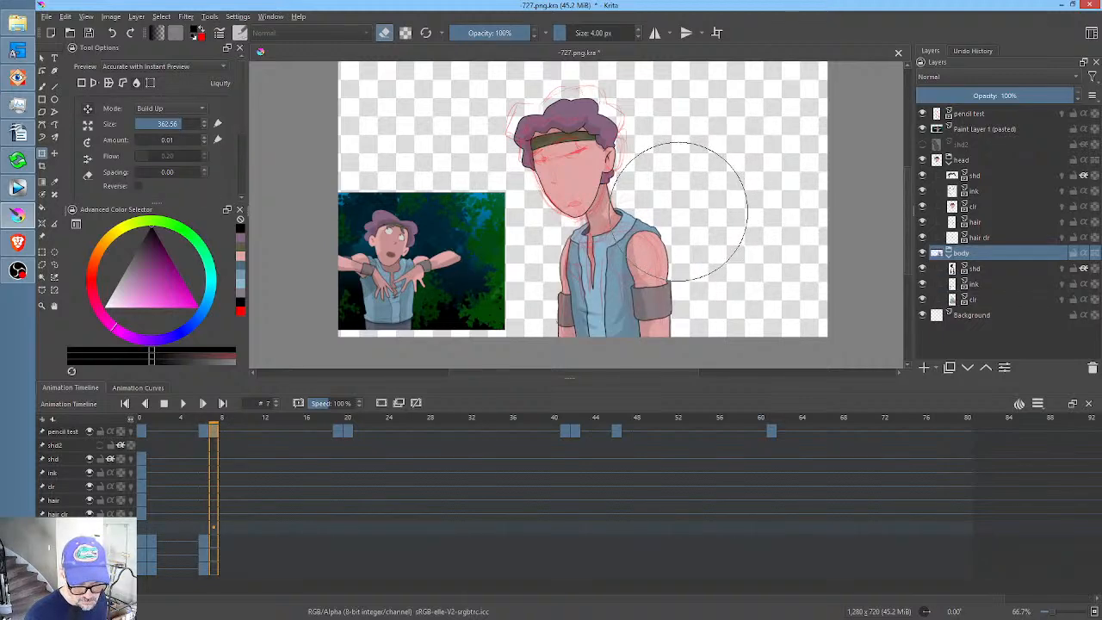
mouse_move(521, 247)
mouse_down()
mouse_move(523, 237)
mouse_move(508, 271)
mouse_up()
drag(558, 239, 558, 240)
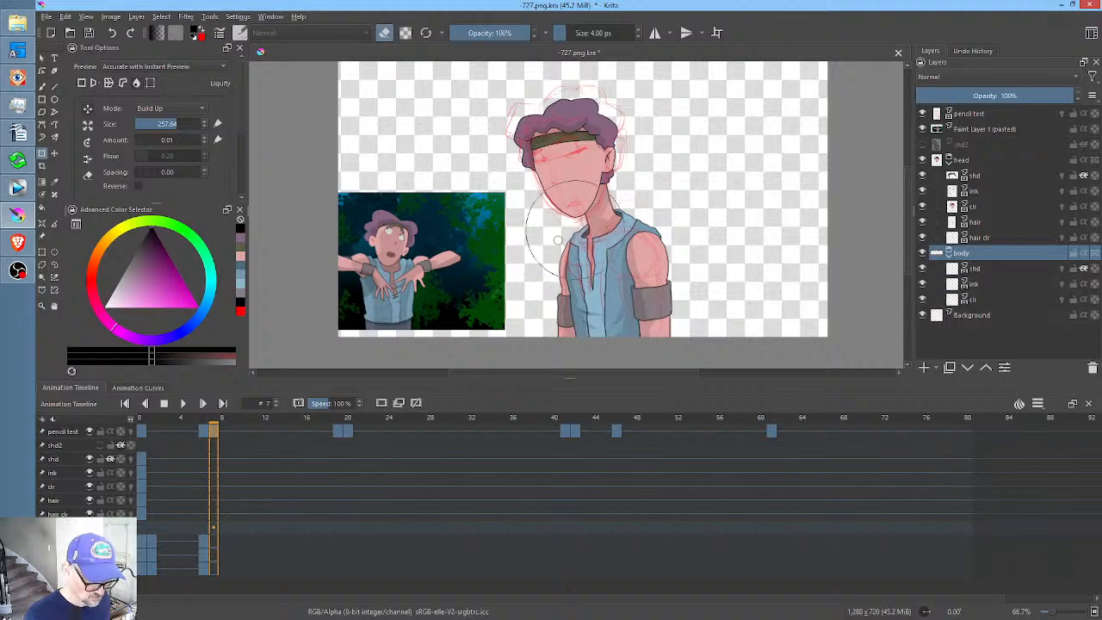
- Play the animation from frame 0 to check the body's movement, stop it, and return to frame 6
click(143, 434)
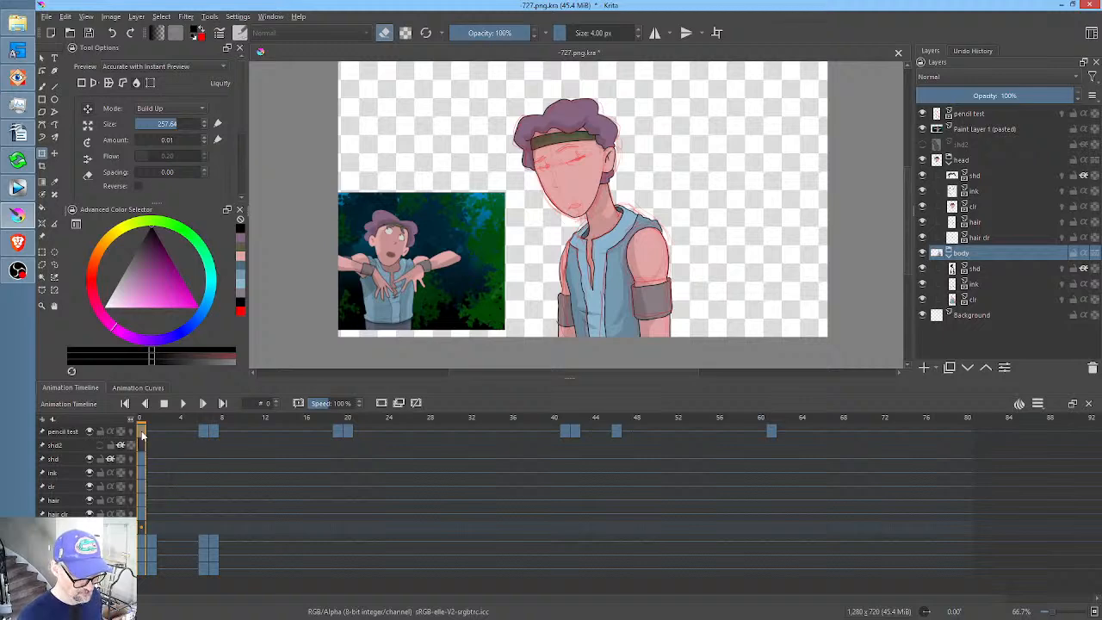
key(space)
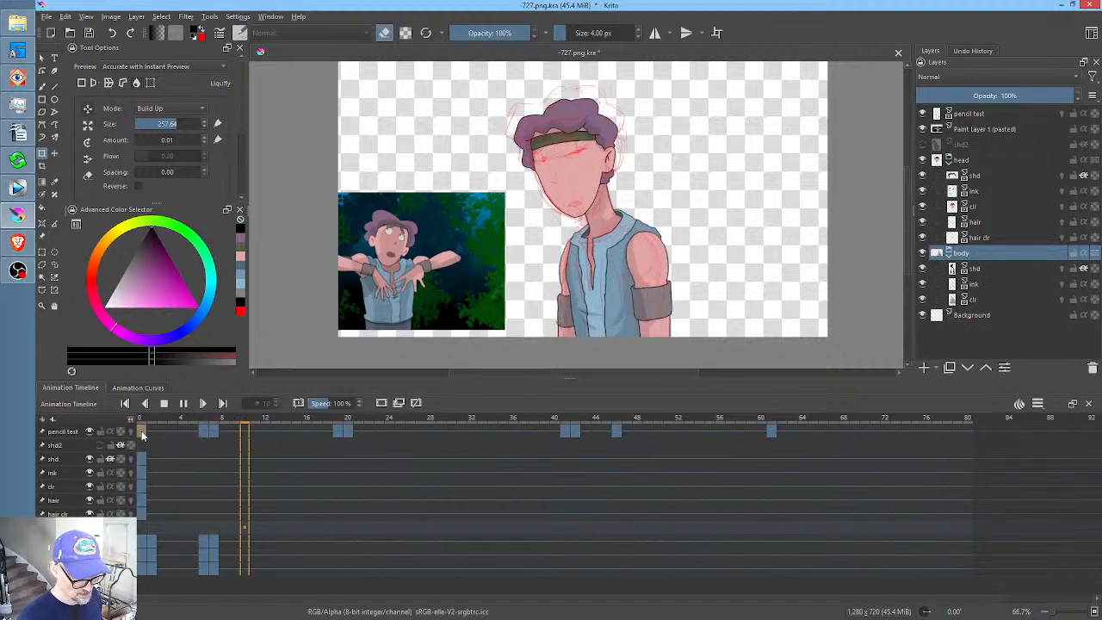
key(space)
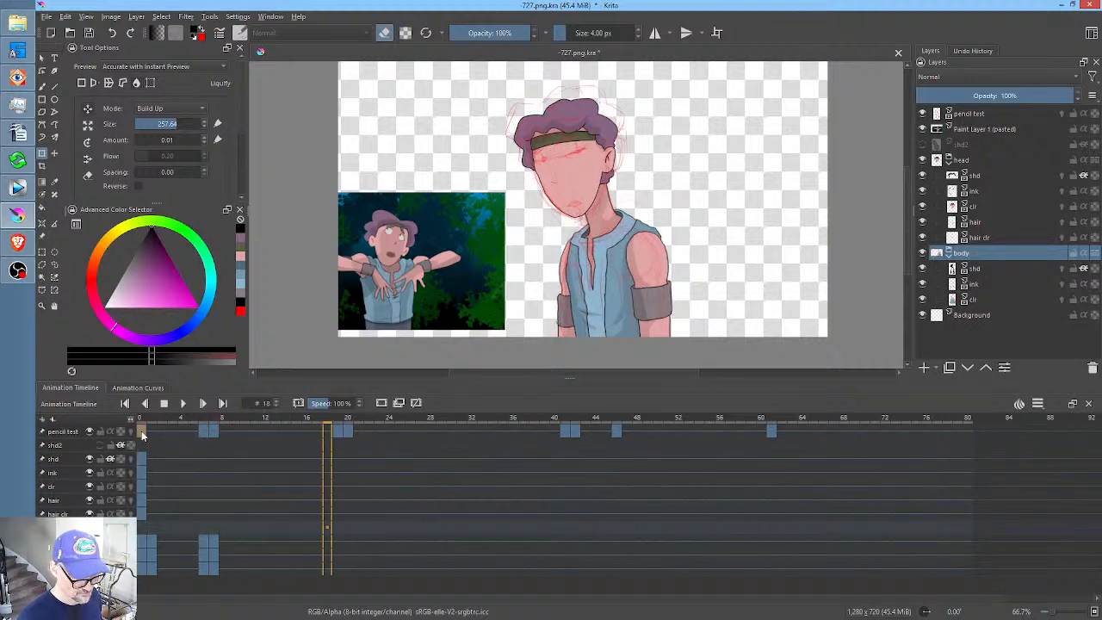
click(206, 432)
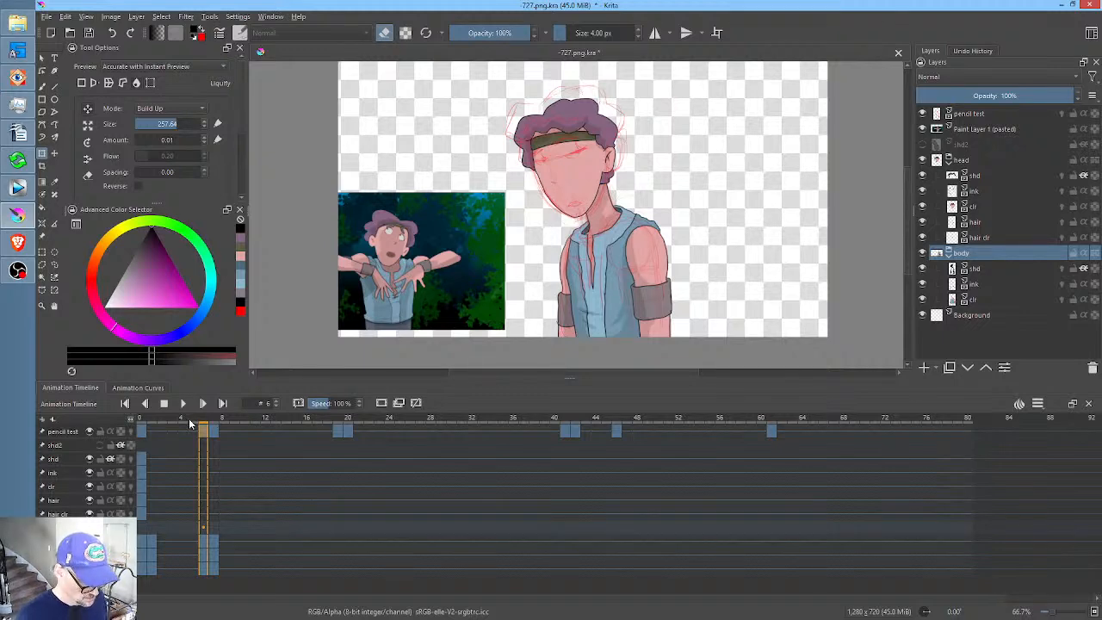
- Reduce the liquify brush size to 175.87 and nudge the body's arms on frame 1
click(144, 431)
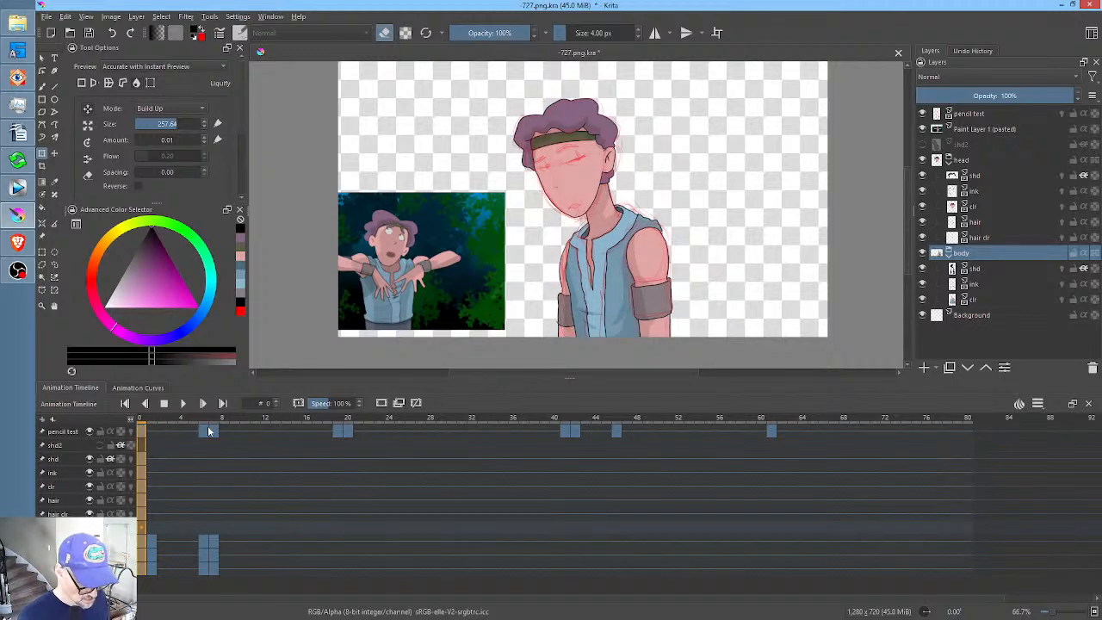
click(206, 432)
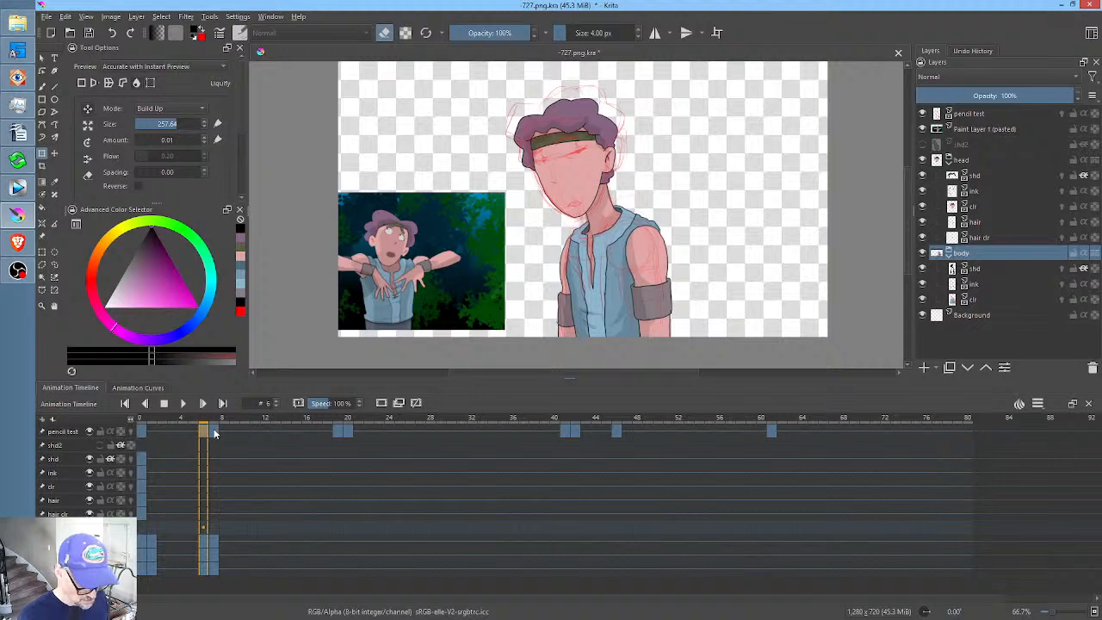
click(148, 431)
click(153, 431)
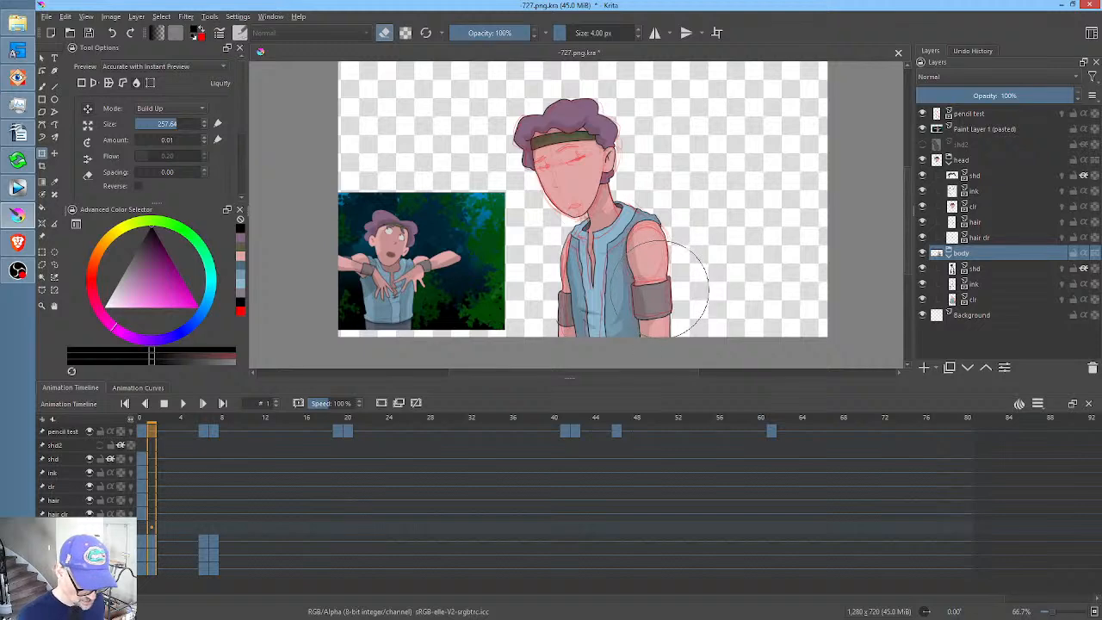
shift+drag(662, 286, 650, 288)
shift+drag(554, 302, 547, 302)
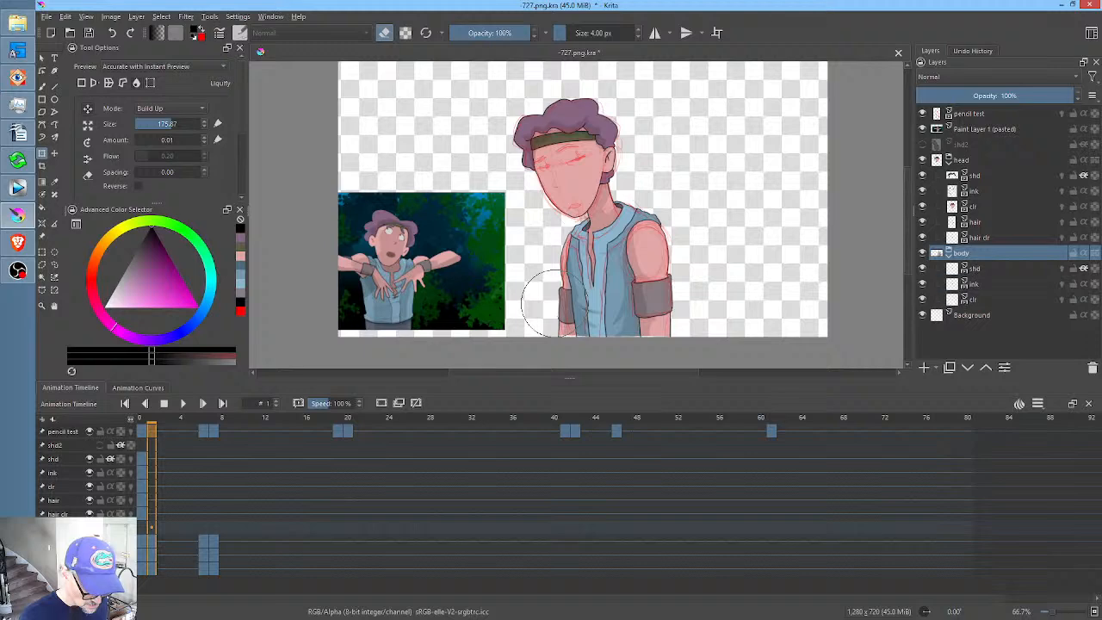
drag(575, 358, 577, 365)
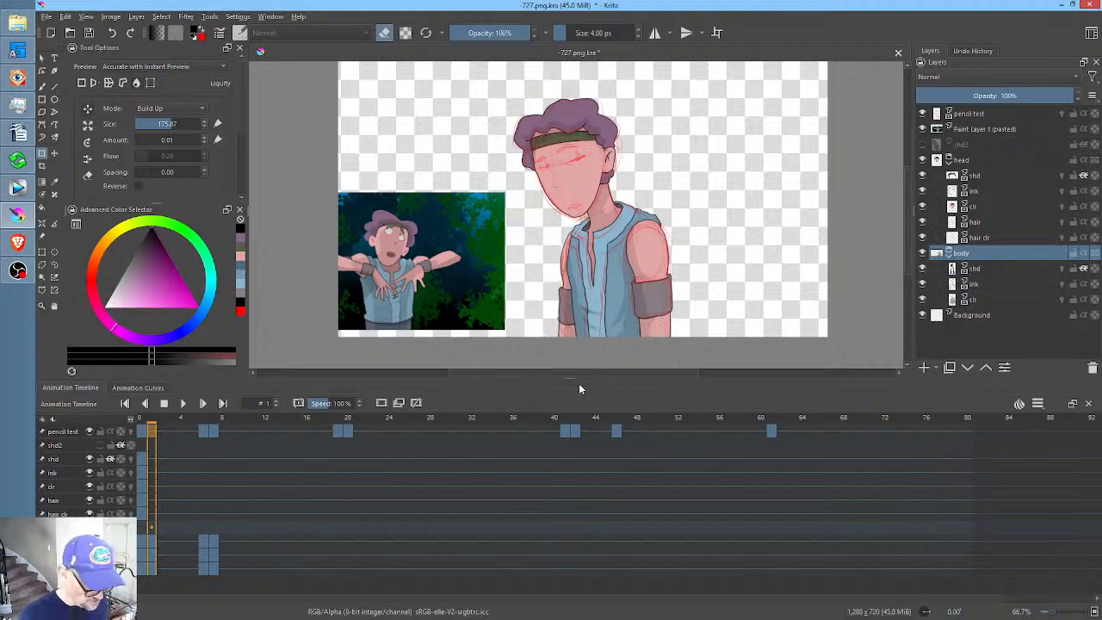
- Examine the body on frames 6 and 7 and play the animation from frame 0
click(205, 432)
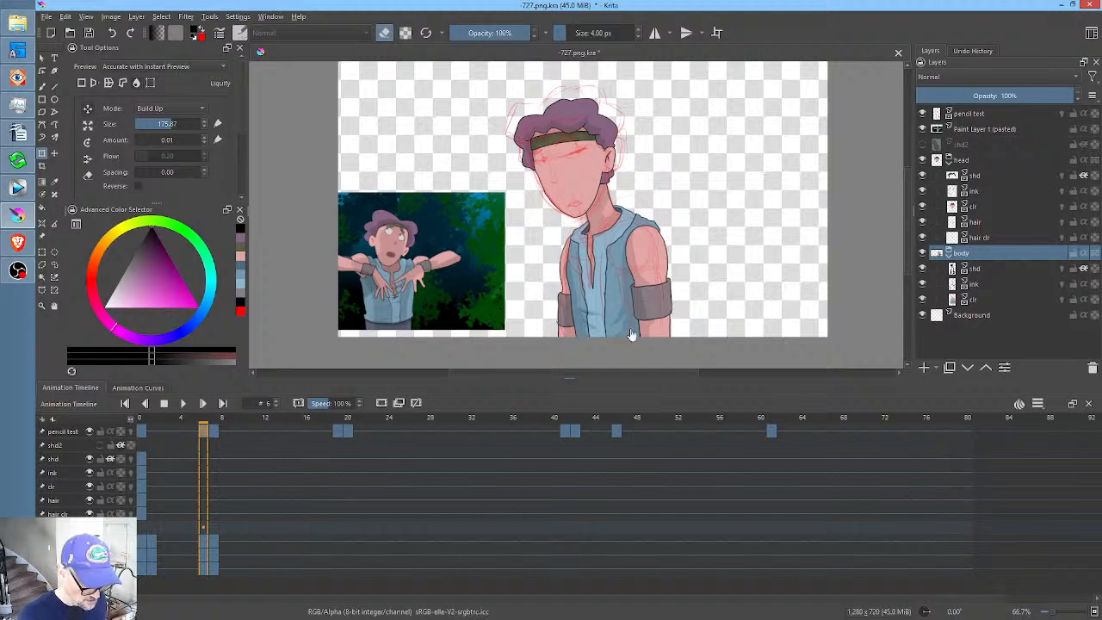
click(218, 435)
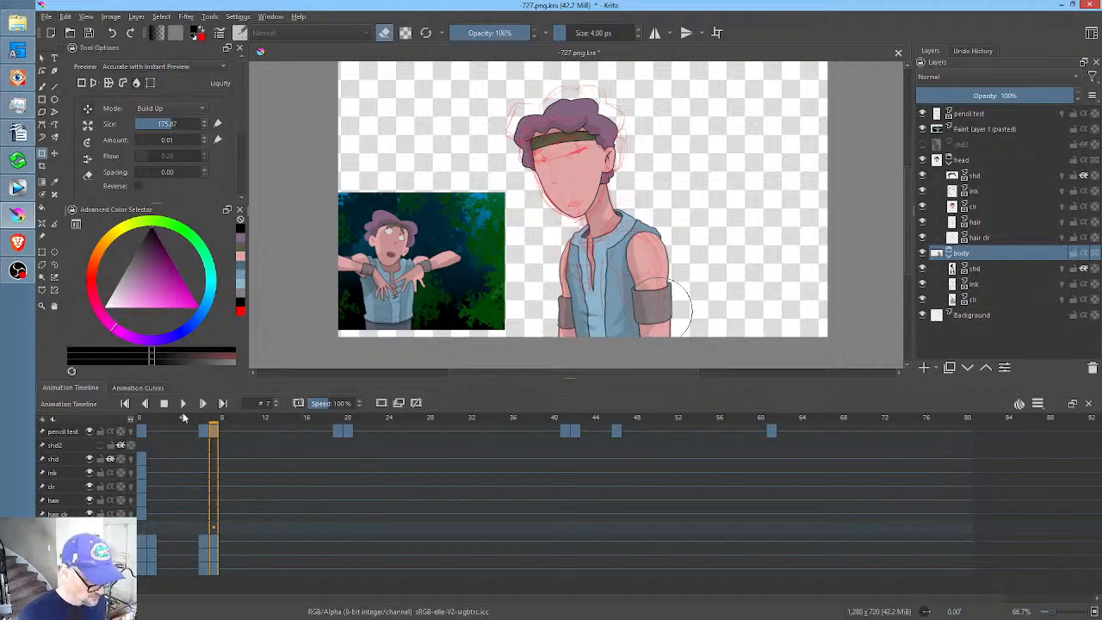
click(144, 431)
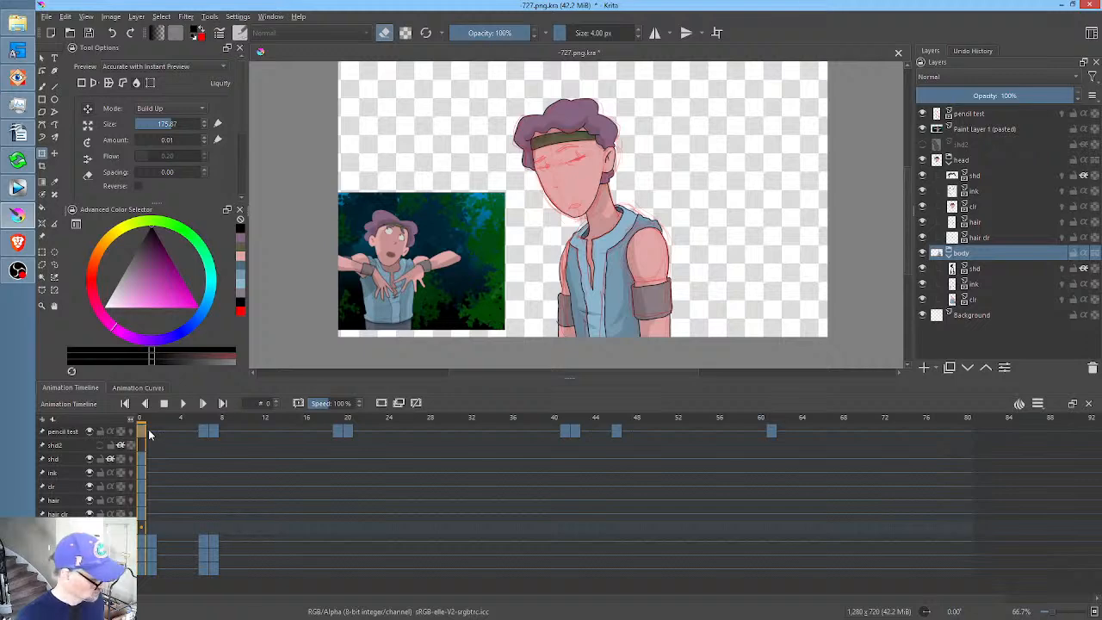
key(space)
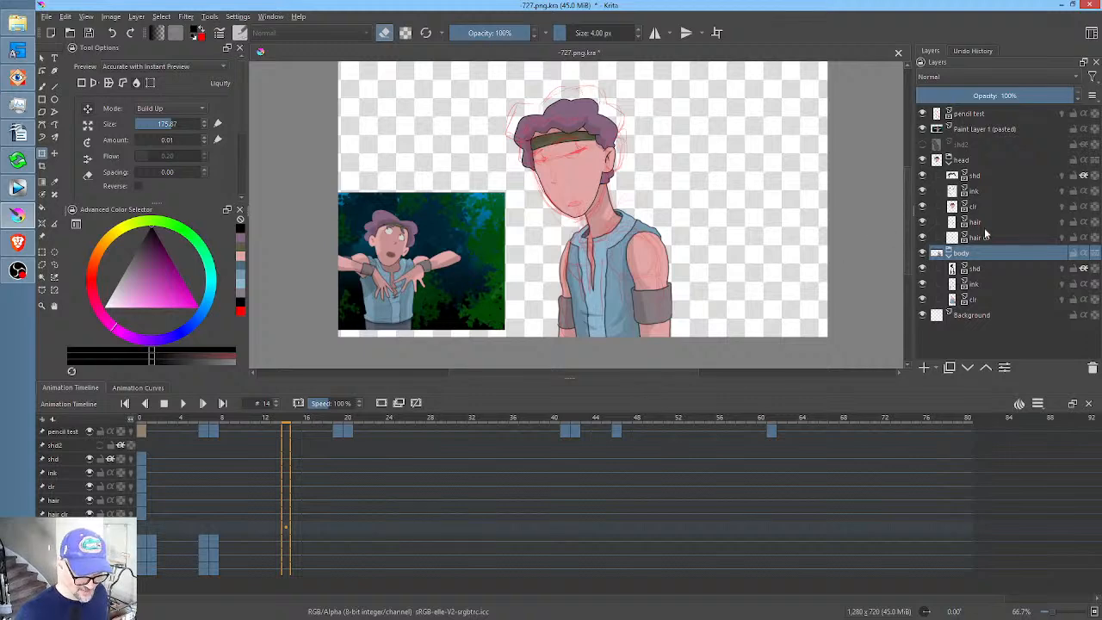
- Copy the body group's keyframes from frame 1 to frame 19 and from frame 7 to frame 20
click(151, 542)
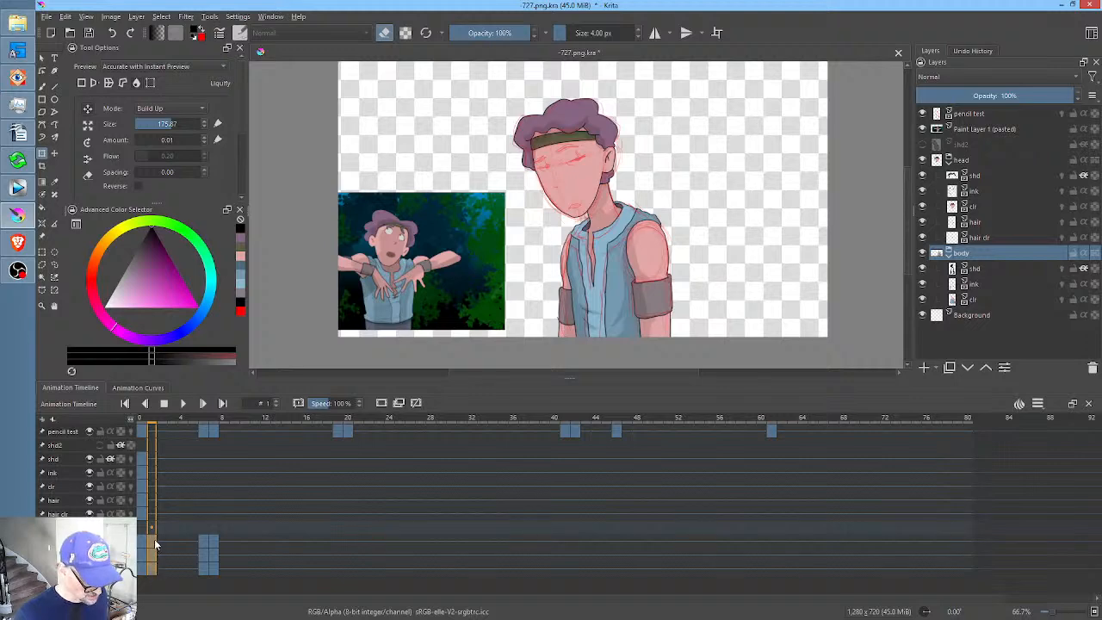
drag(155, 544, 337, 543)
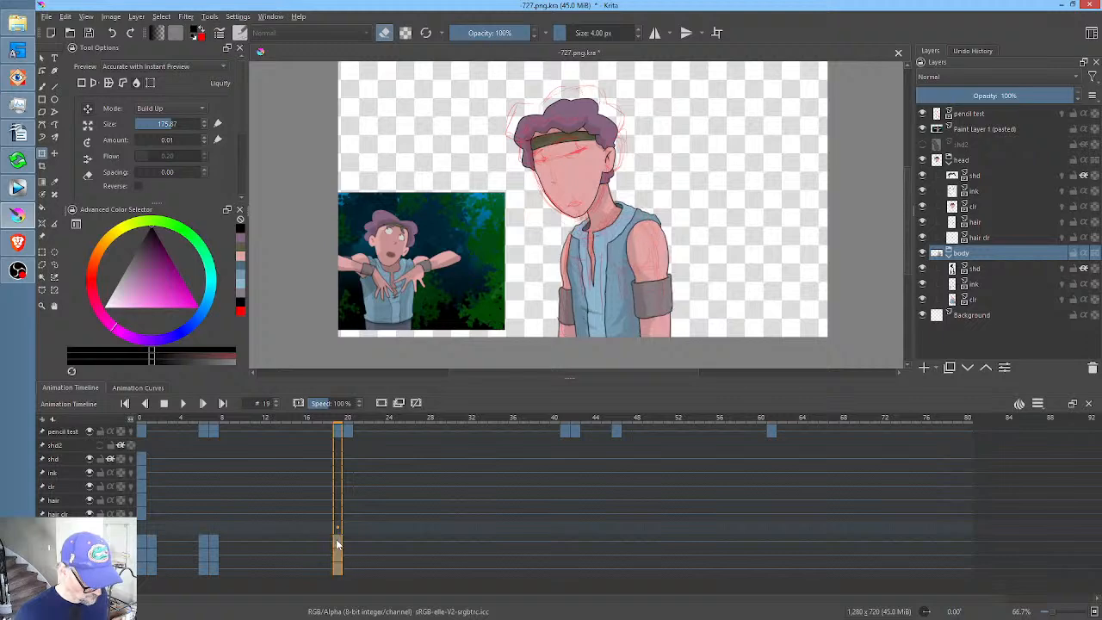
click(216, 548)
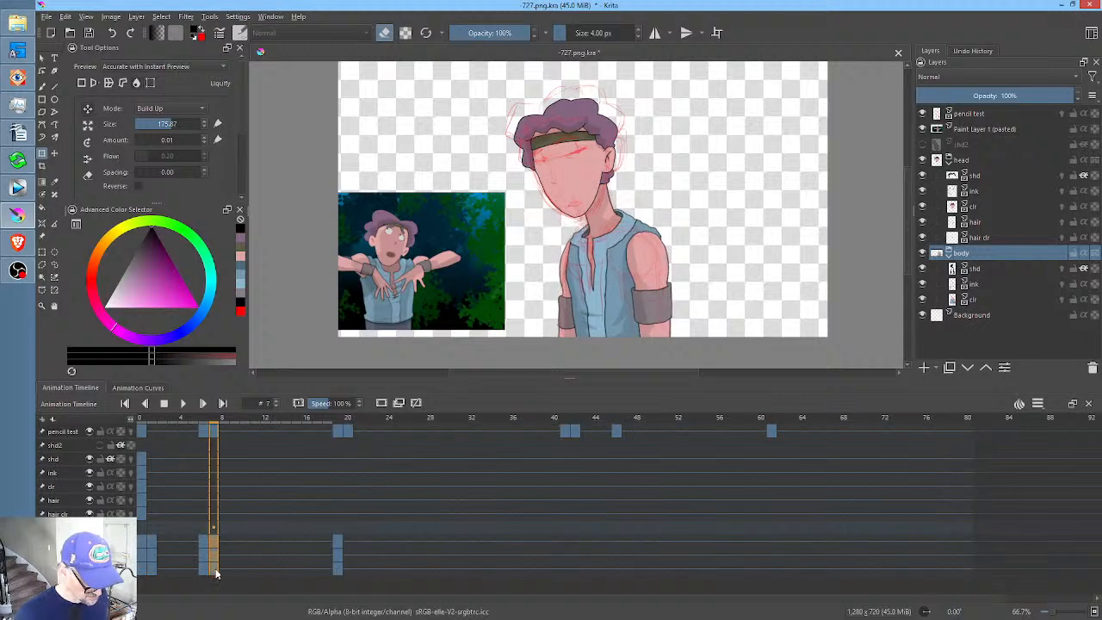
drag(216, 542, 348, 542)
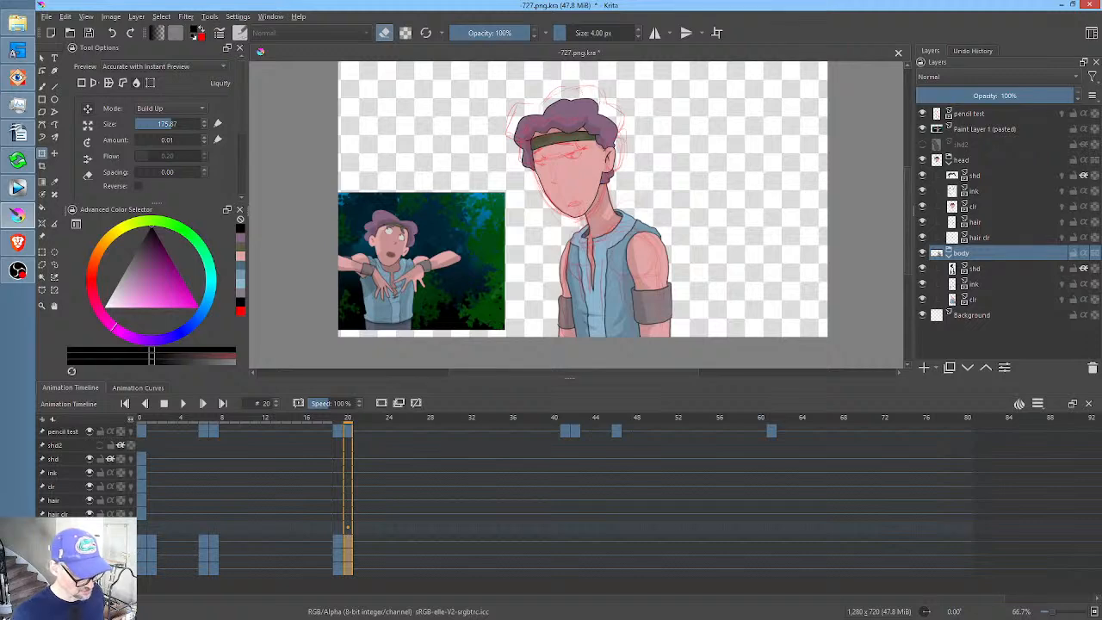
click(144, 542)
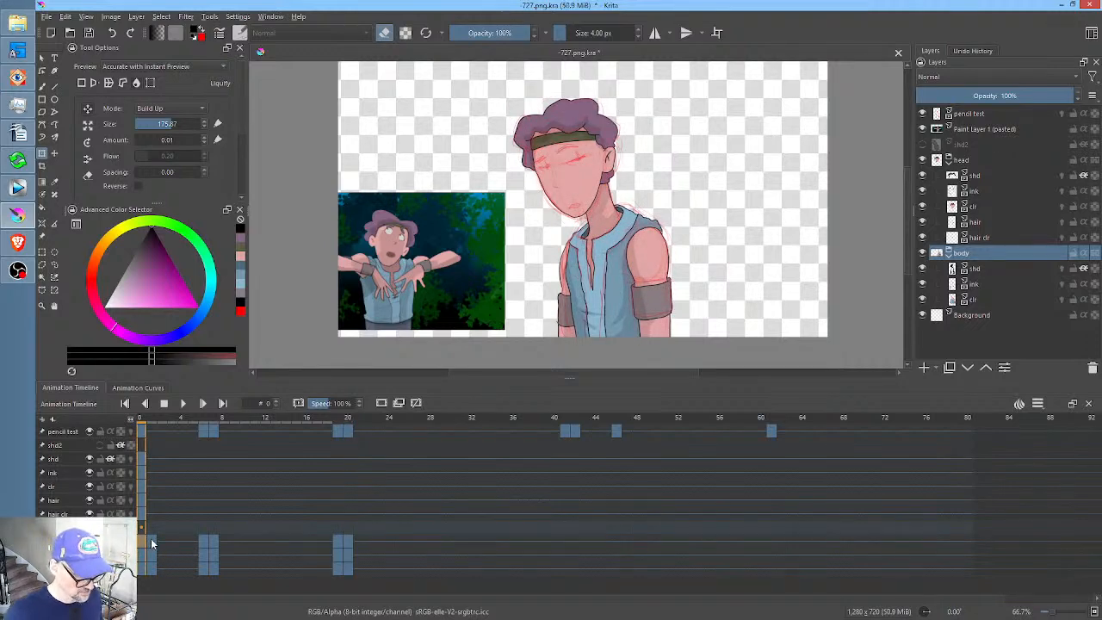
key(space)
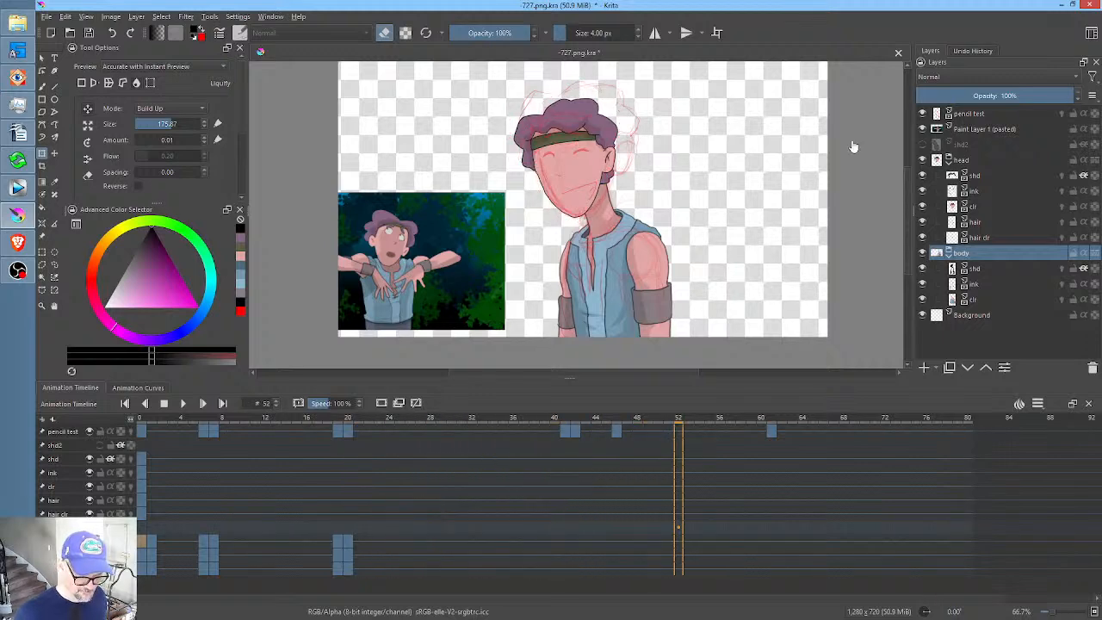
- Free-transform the head group on frame 0, placing the pivot near the neck and shifting the head slightly back over the shoulders
click(984, 161)
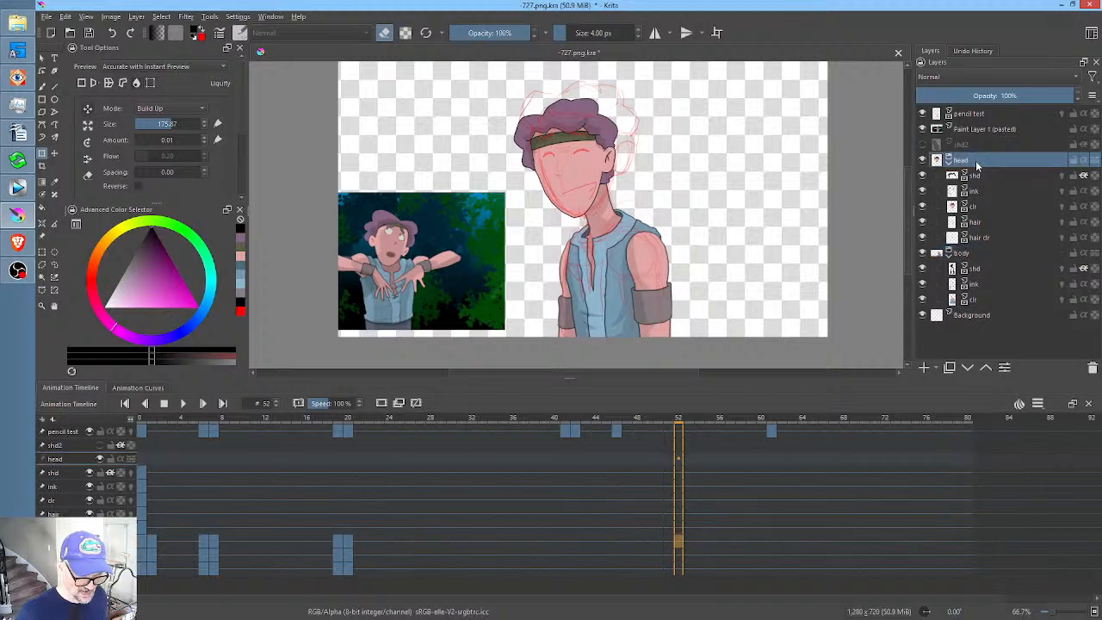
click(143, 417)
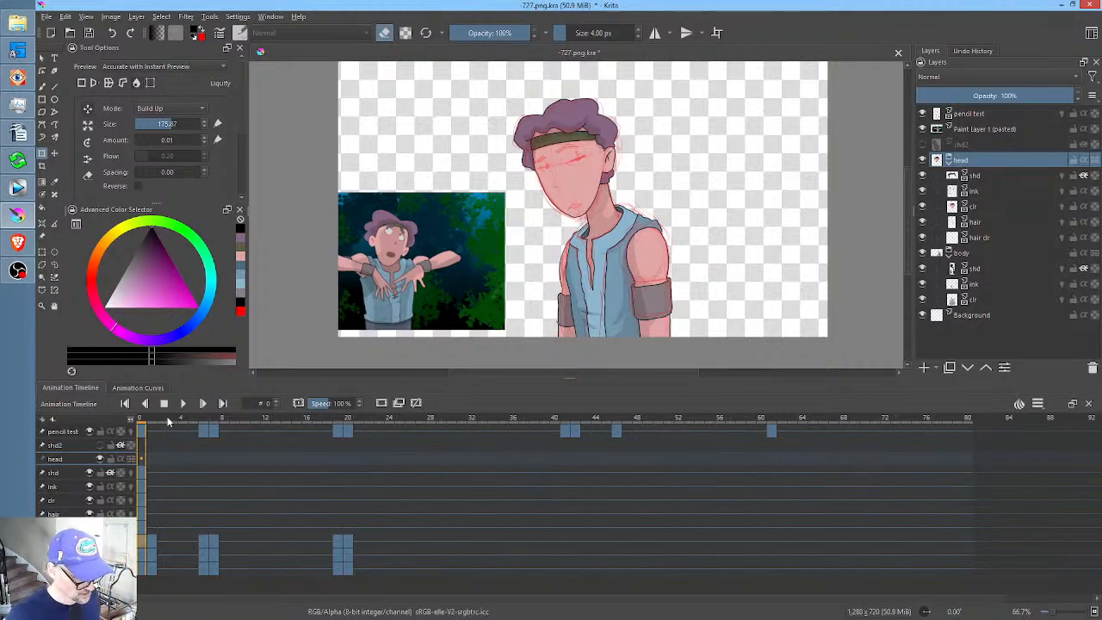
right_click(596, 159)
click(639, 162)
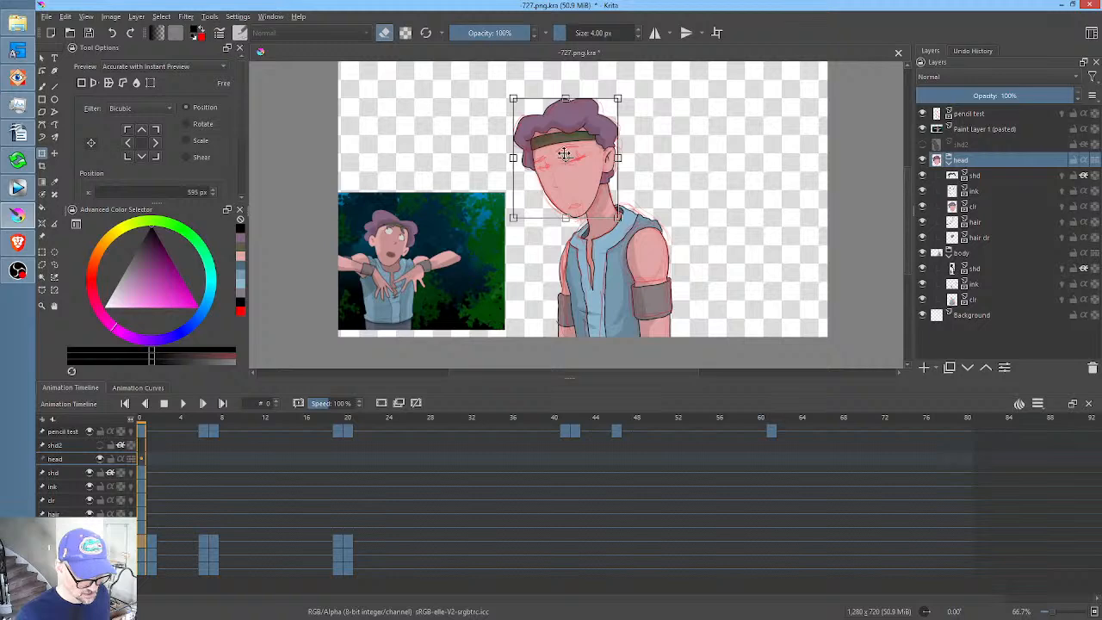
drag(566, 158, 597, 197)
drag(586, 158, 592, 157)
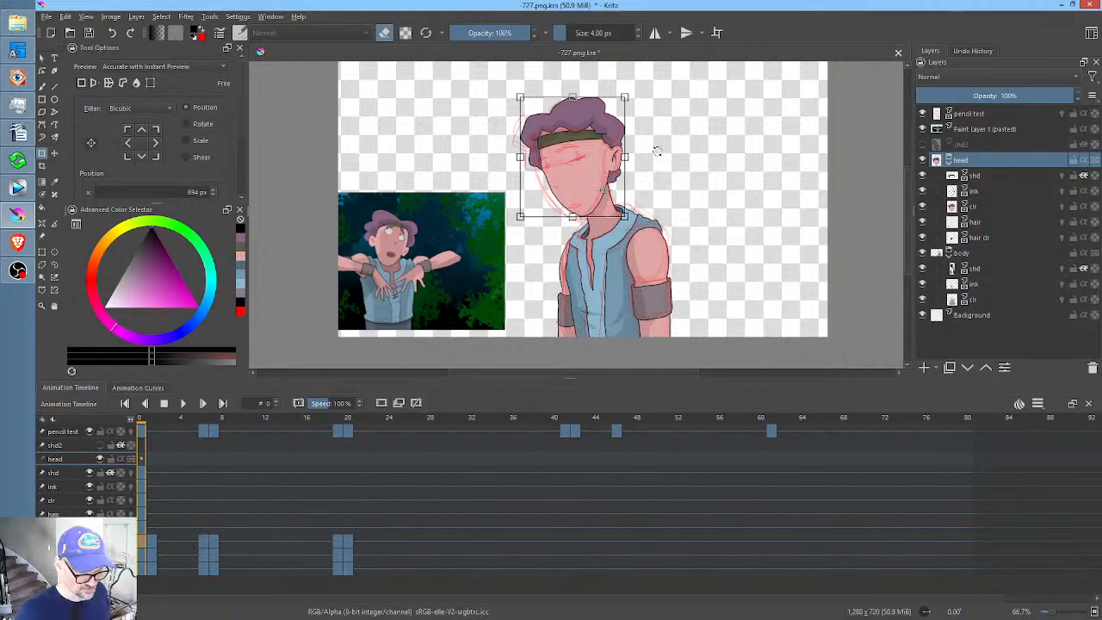
scroll(657, 152, up, 1)
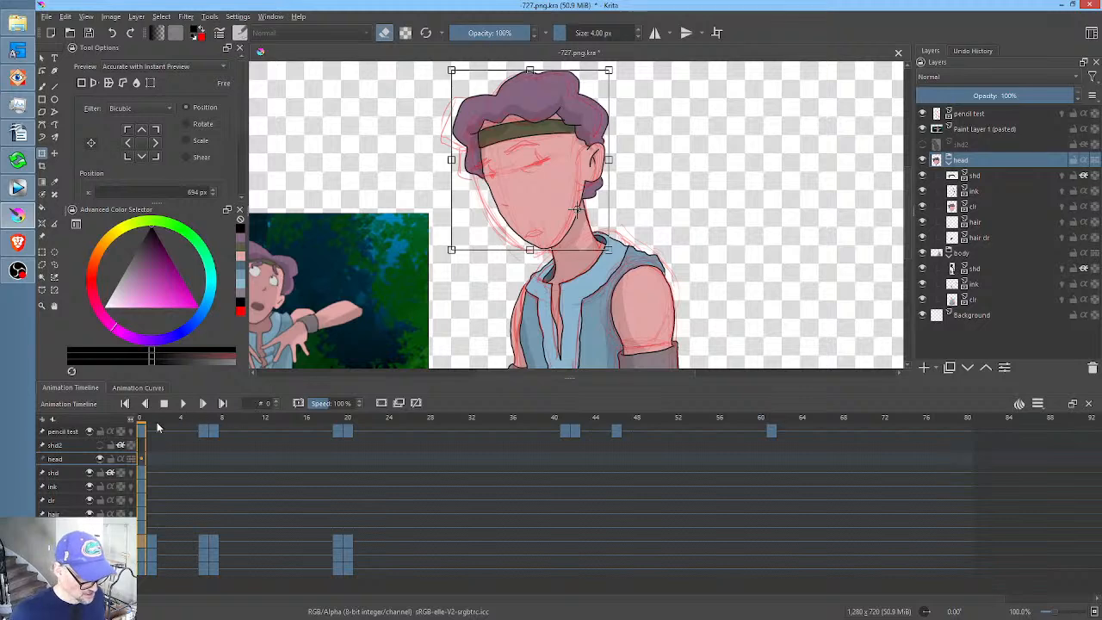
- Rotate the head group slightly counterclockwise on frame 1 and nudge it down
click(152, 422)
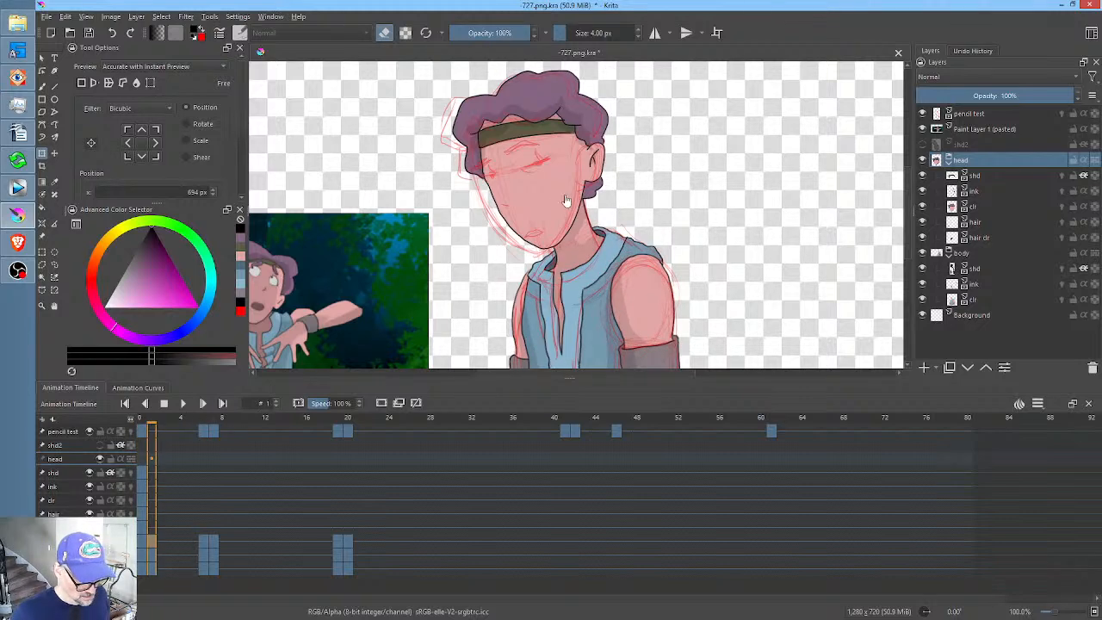
click(576, 159)
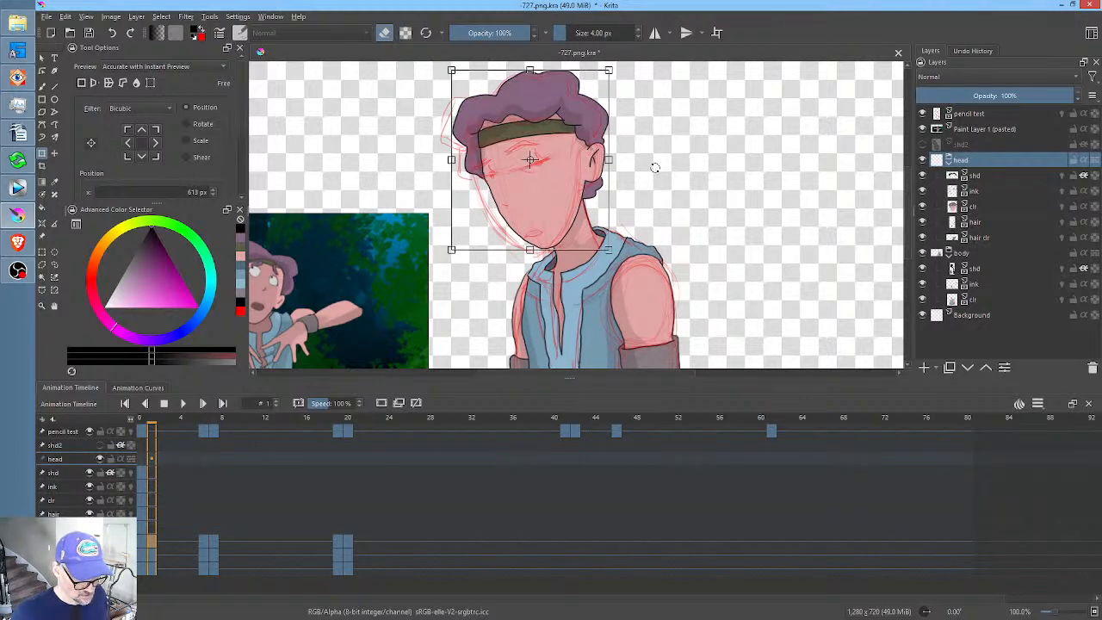
key(Return)
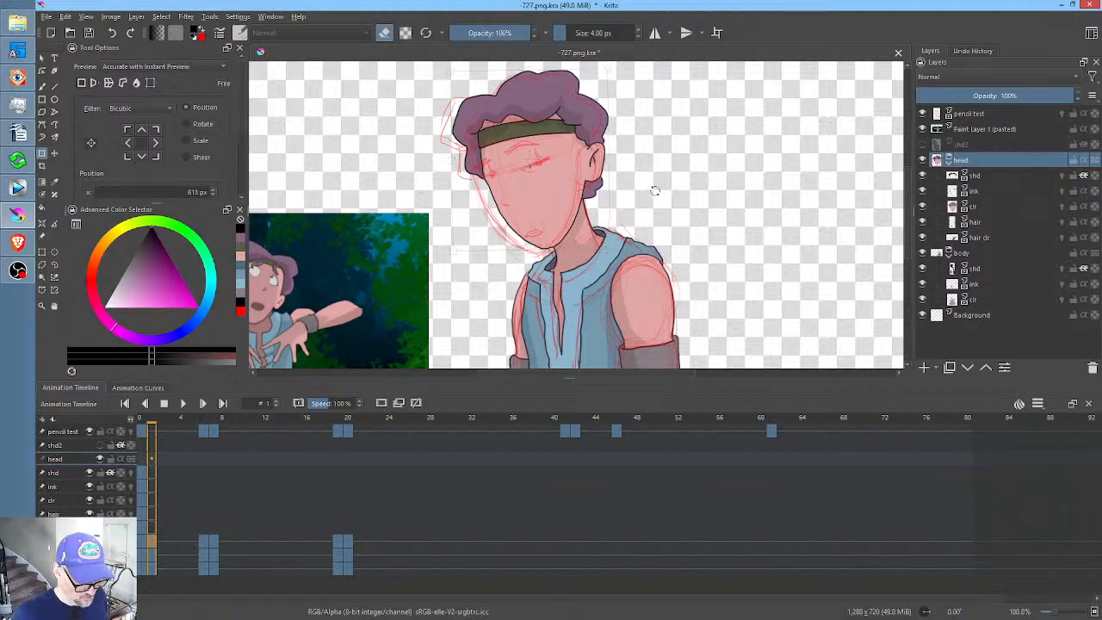
click(654, 190)
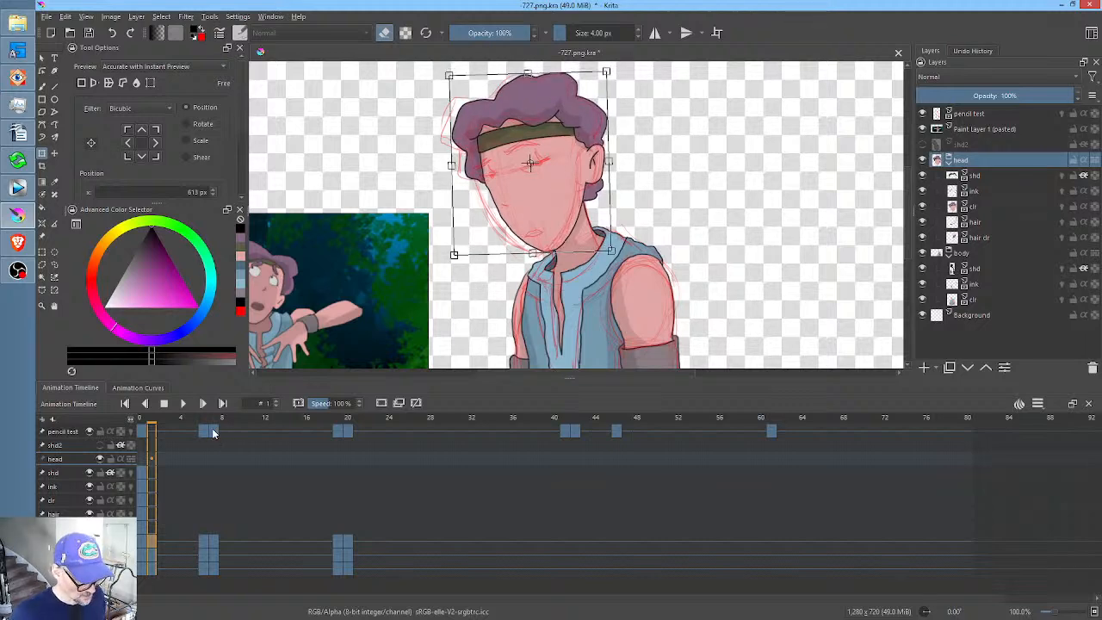
- Rotate the head group slightly clockwise on frame 6
click(203, 433)
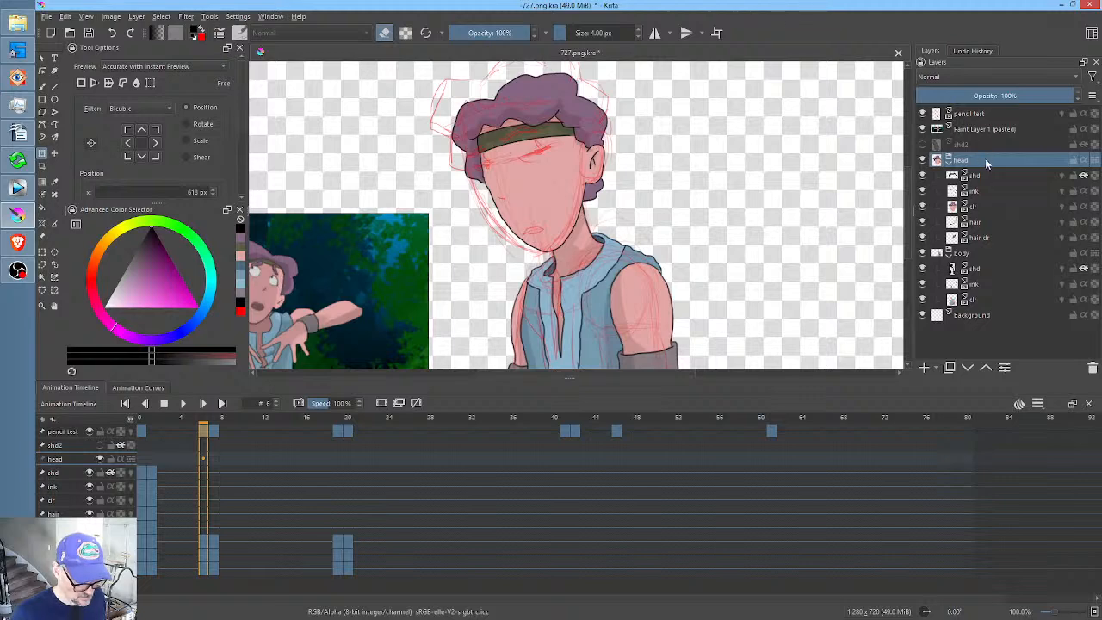
mouse_move(987, 163)
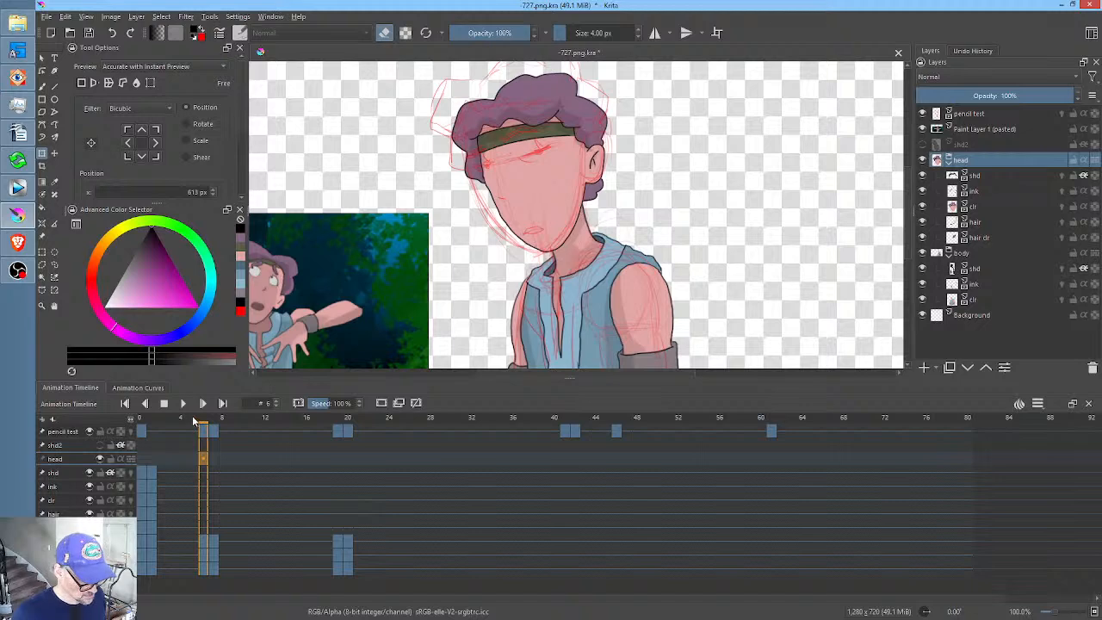
mouse_move(194, 421)
mouse_down()
mouse_move(141, 421)
mouse_move(203, 421)
mouse_up()
click(553, 184)
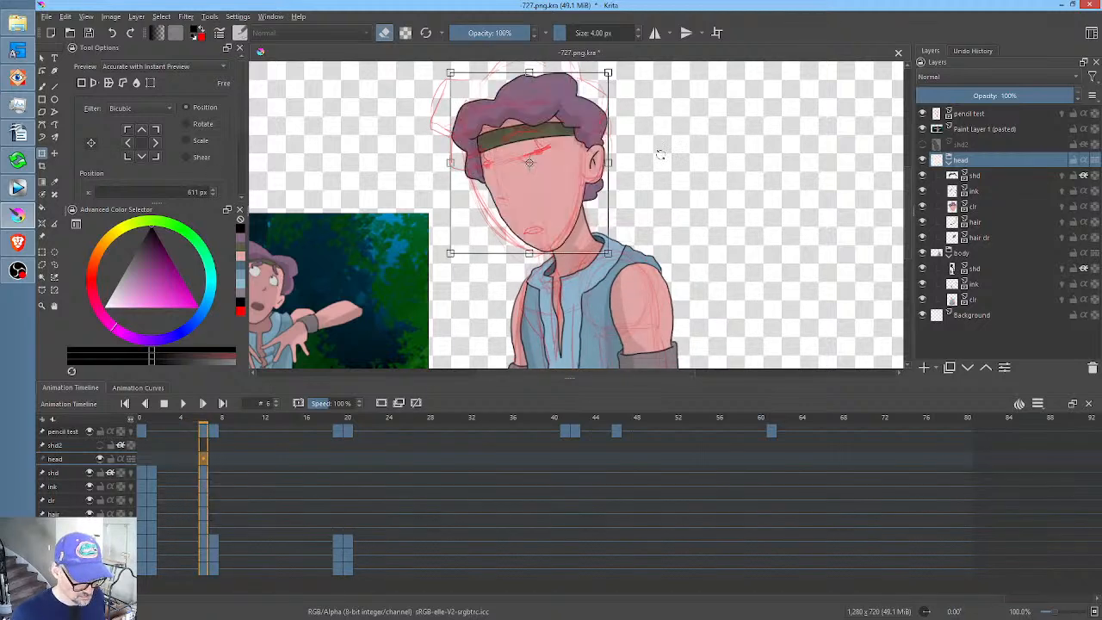
drag(654, 158, 652, 160)
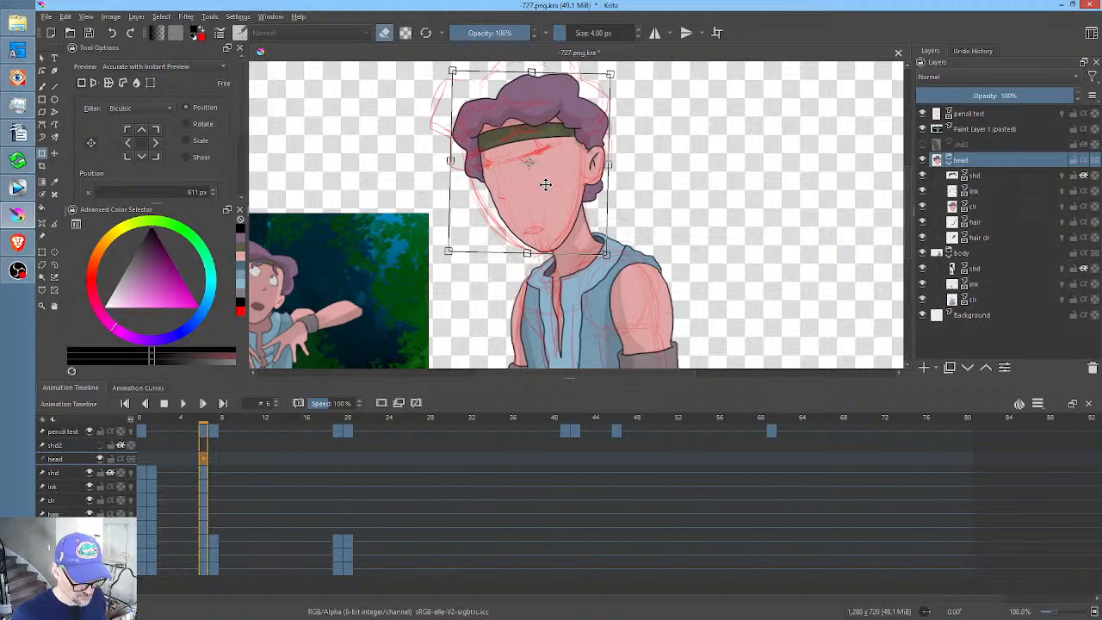
- Rotate the head group very slightly clockwise on frame 7 and nudge it down
click(214, 462)
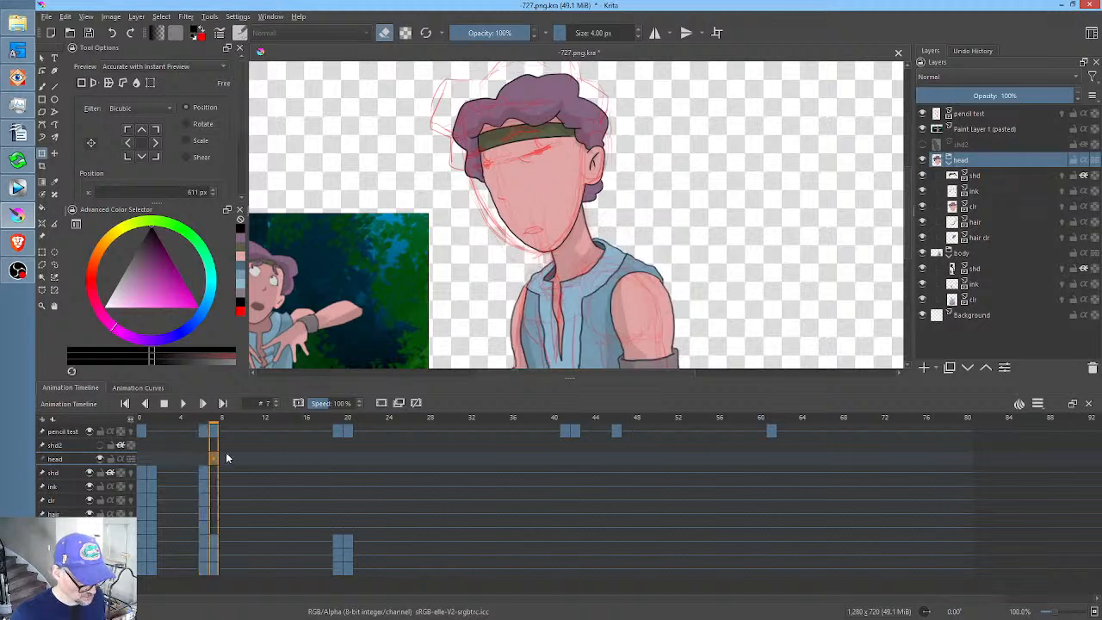
click(537, 181)
drag(650, 158, 650, 160)
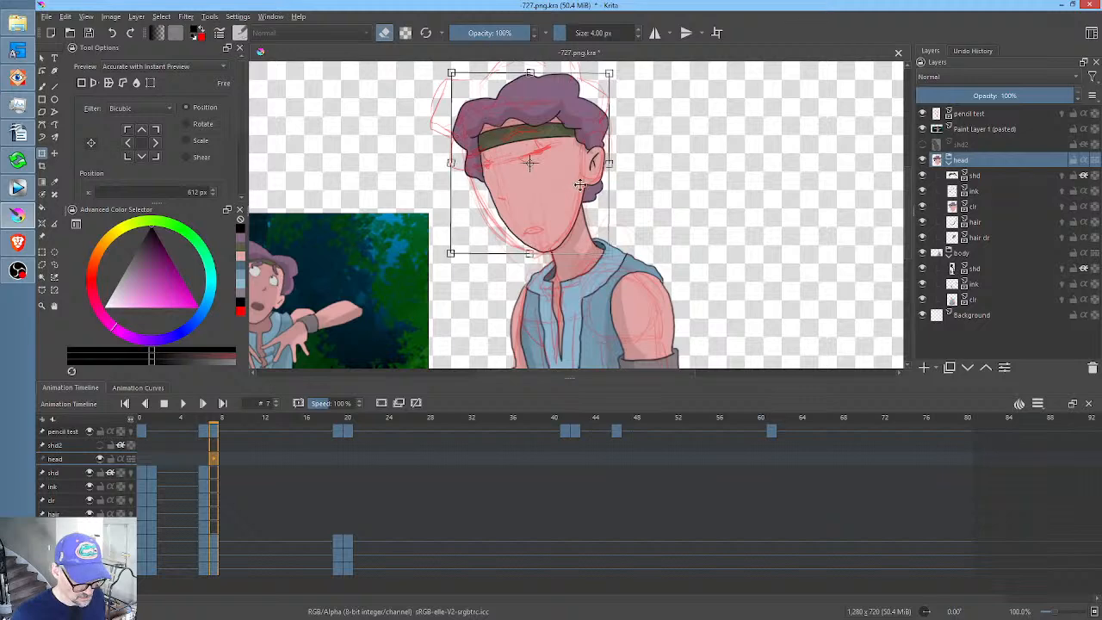
key(Return)
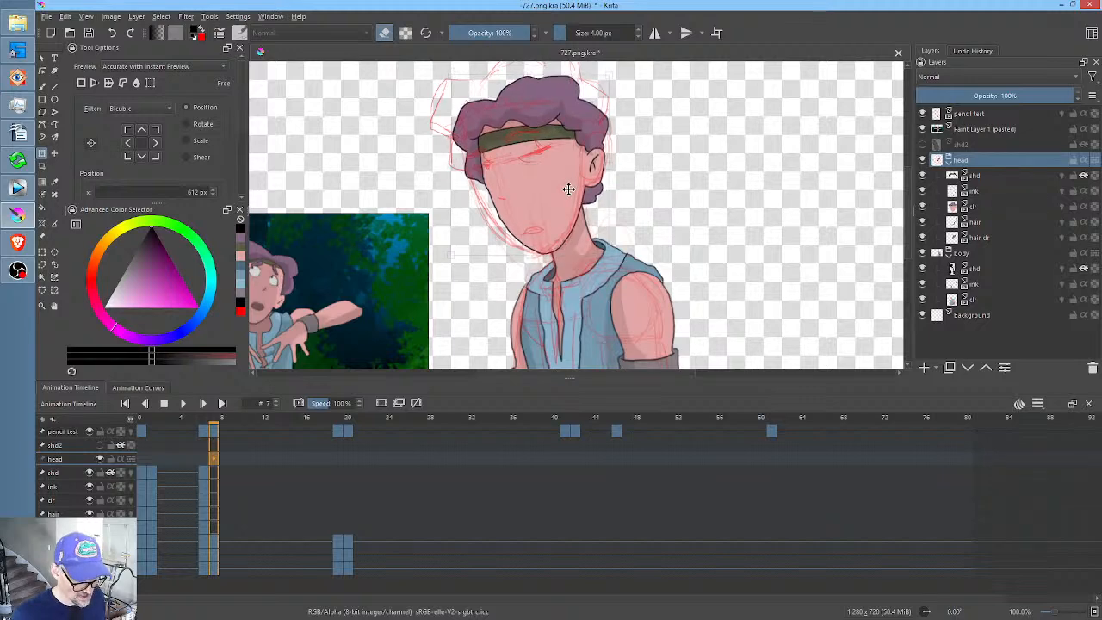
click(568, 188)
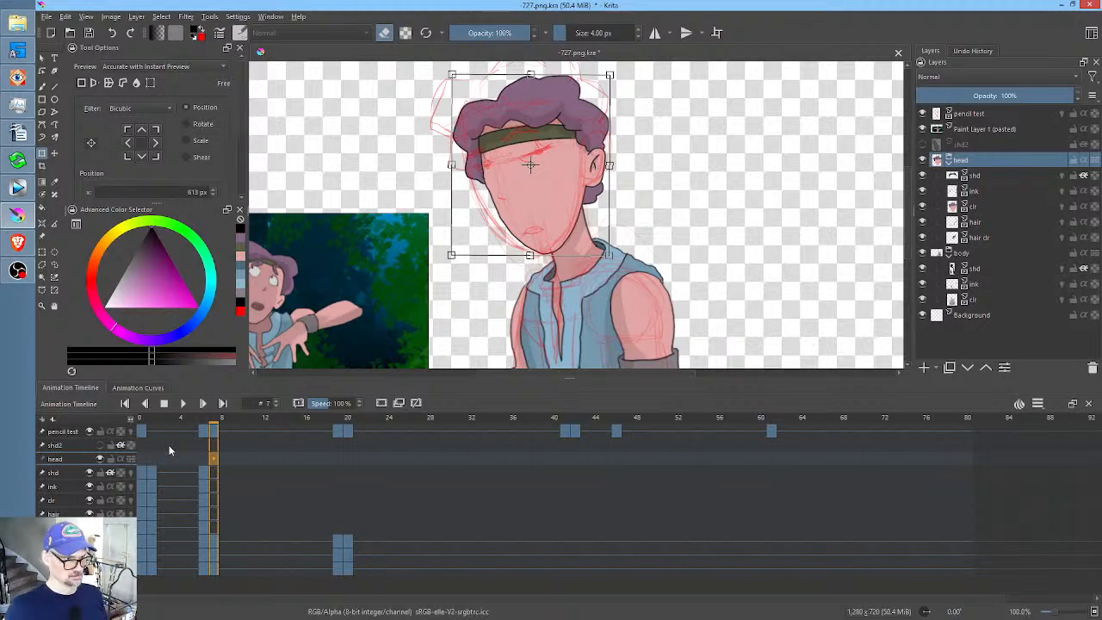
- Nudge the head group down on frame 19 and rotate it slightly clockwise on frame 20
click(337, 460)
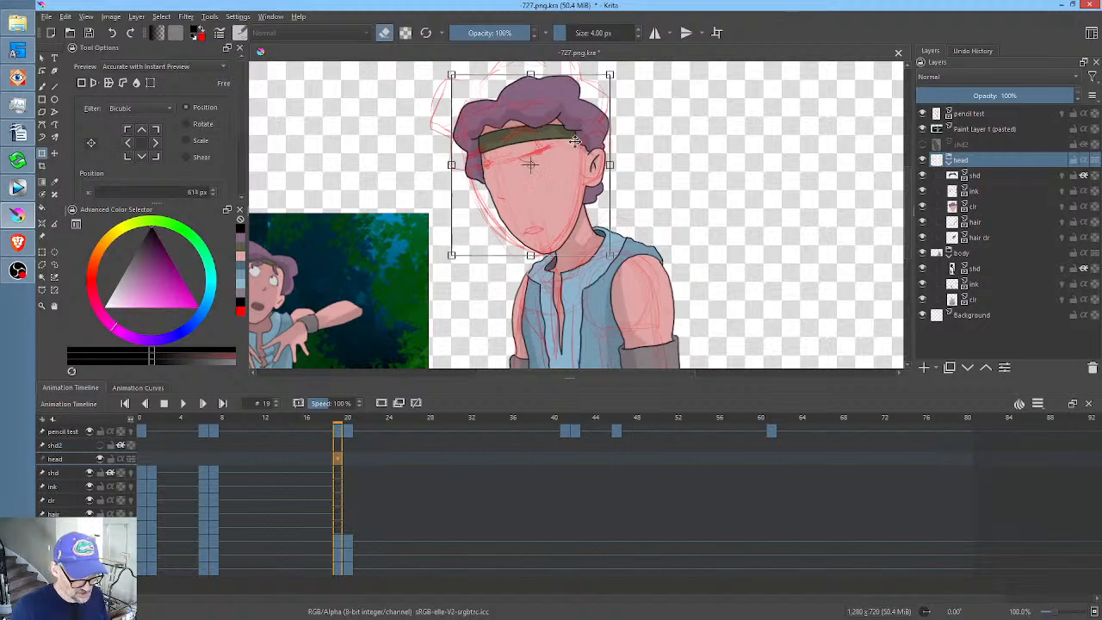
drag(562, 184, 563, 187)
click(348, 457)
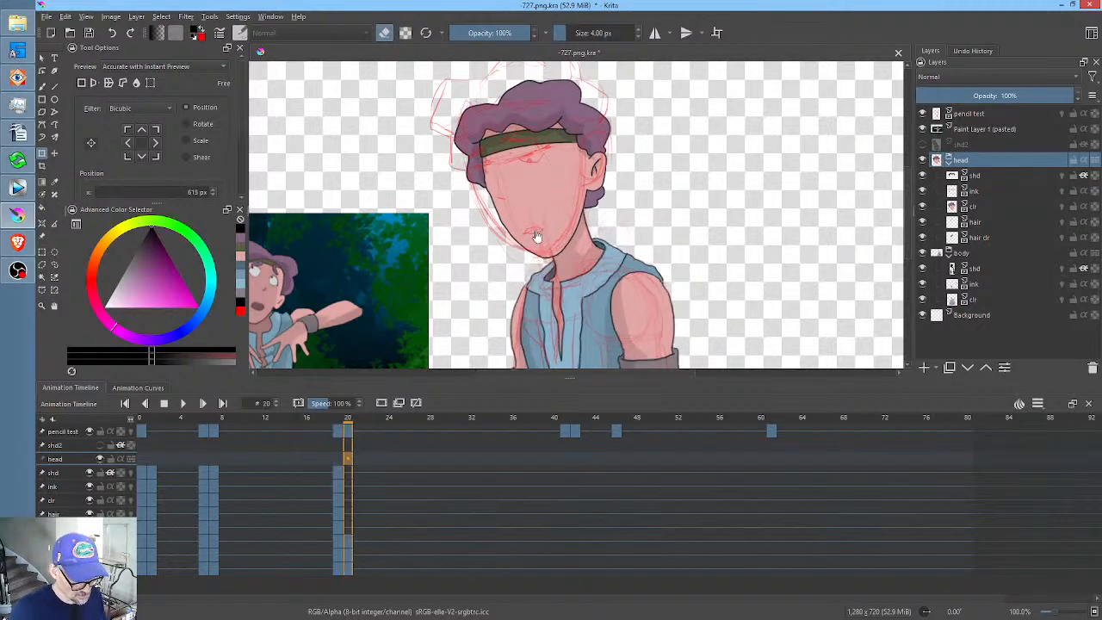
drag(649, 172, 649, 172)
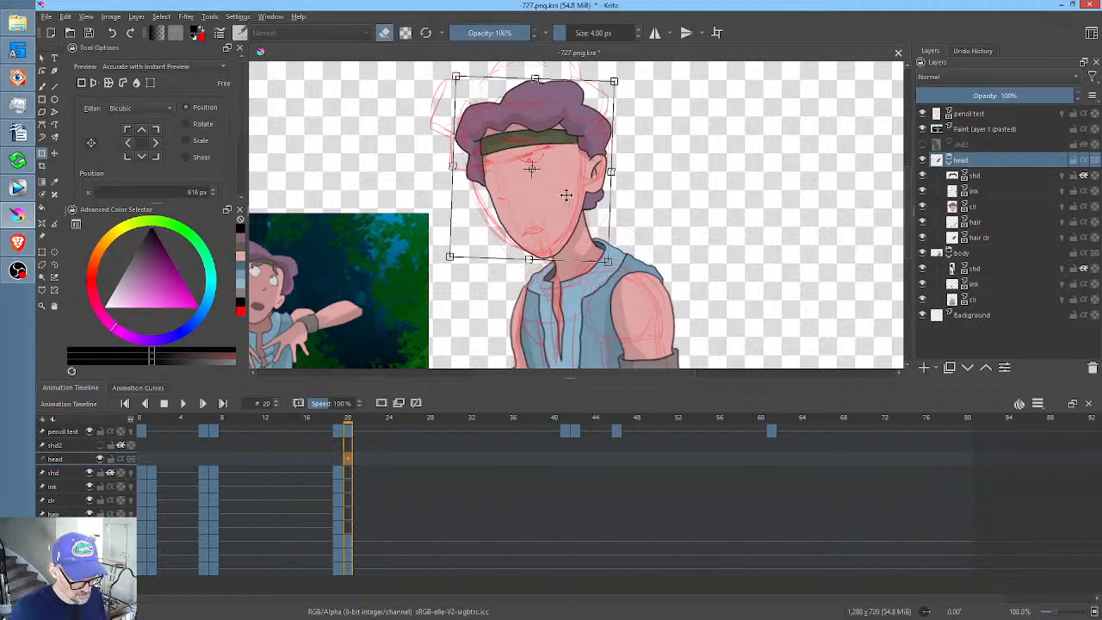
- Nudge the head group up slightly on frame 20, and rotate it clockwise around the jaw with a small left nudge on frame 46
drag(559, 197, 560, 193)
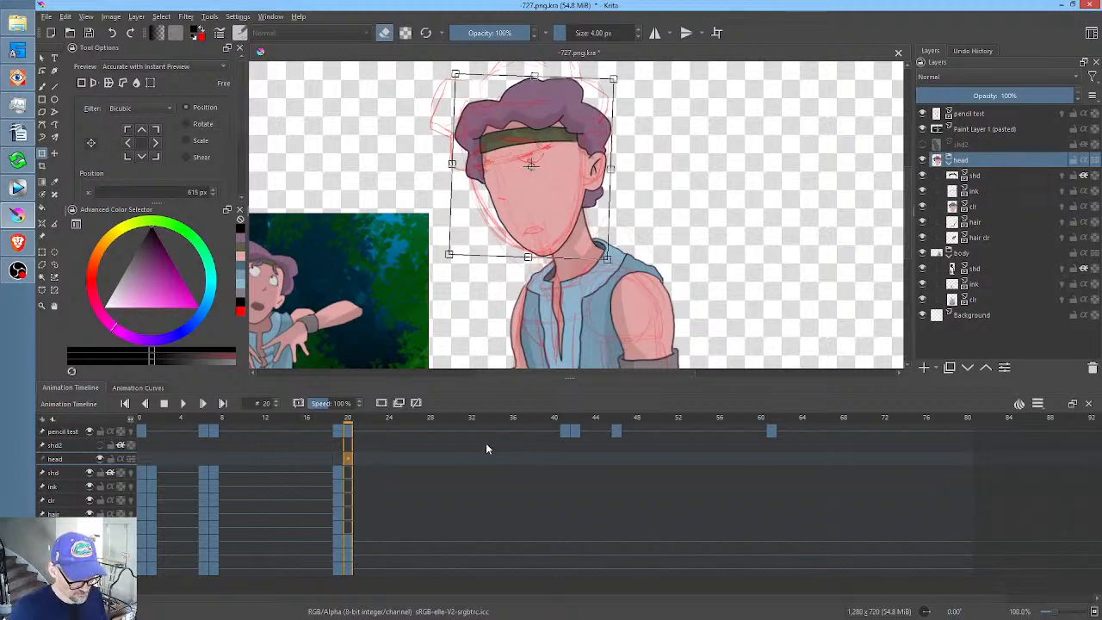
drag(476, 424, 616, 428)
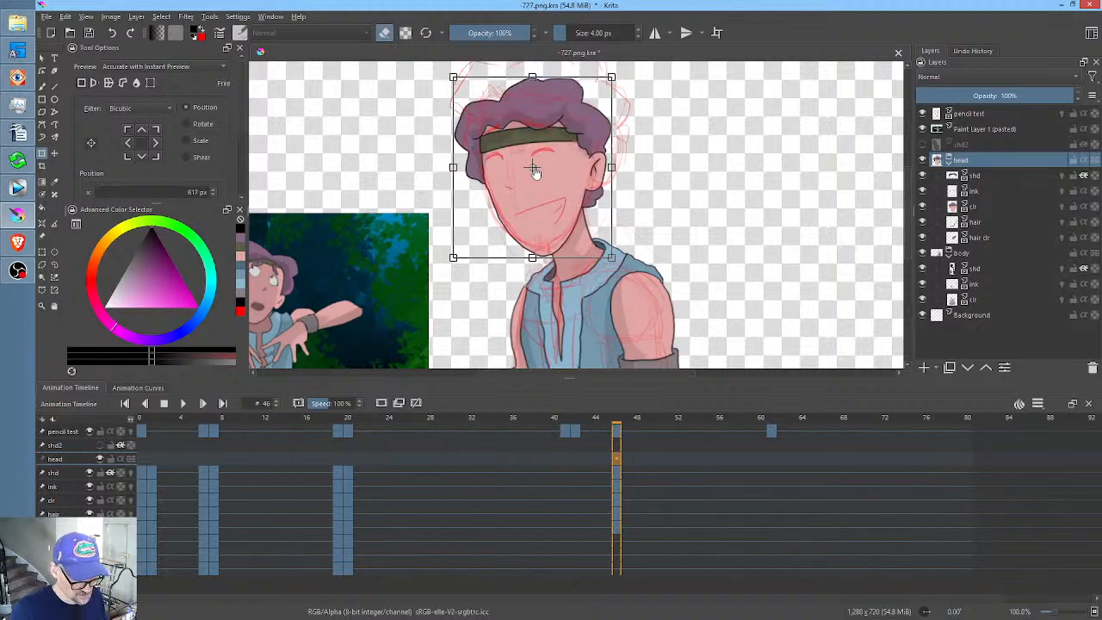
drag(533, 169, 572, 229)
drag(712, 173, 735, 191)
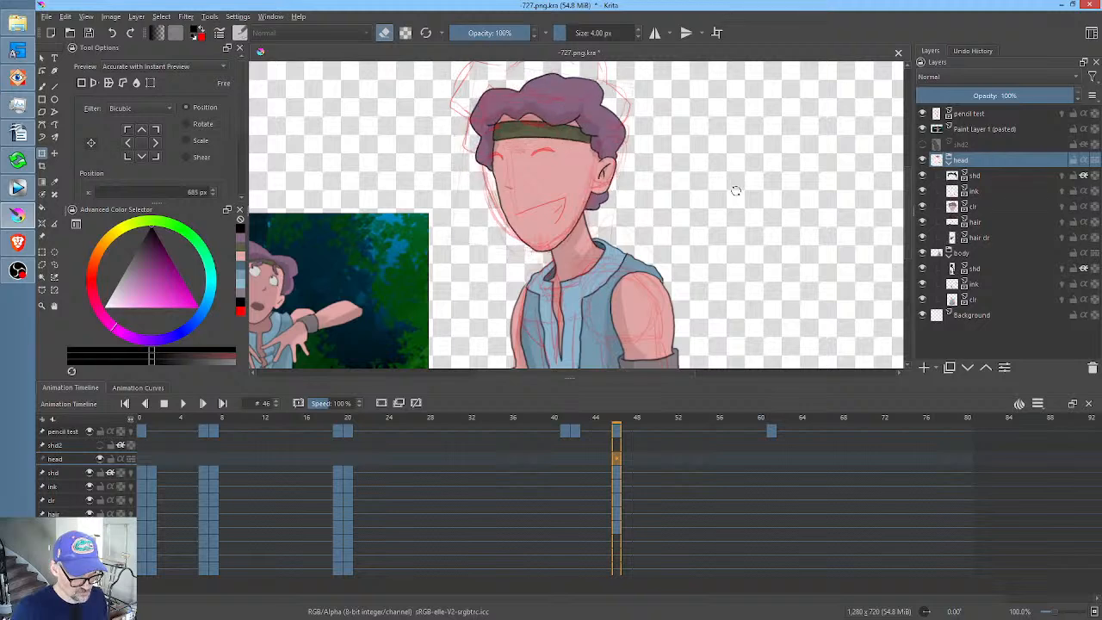
drag(537, 210, 531, 209)
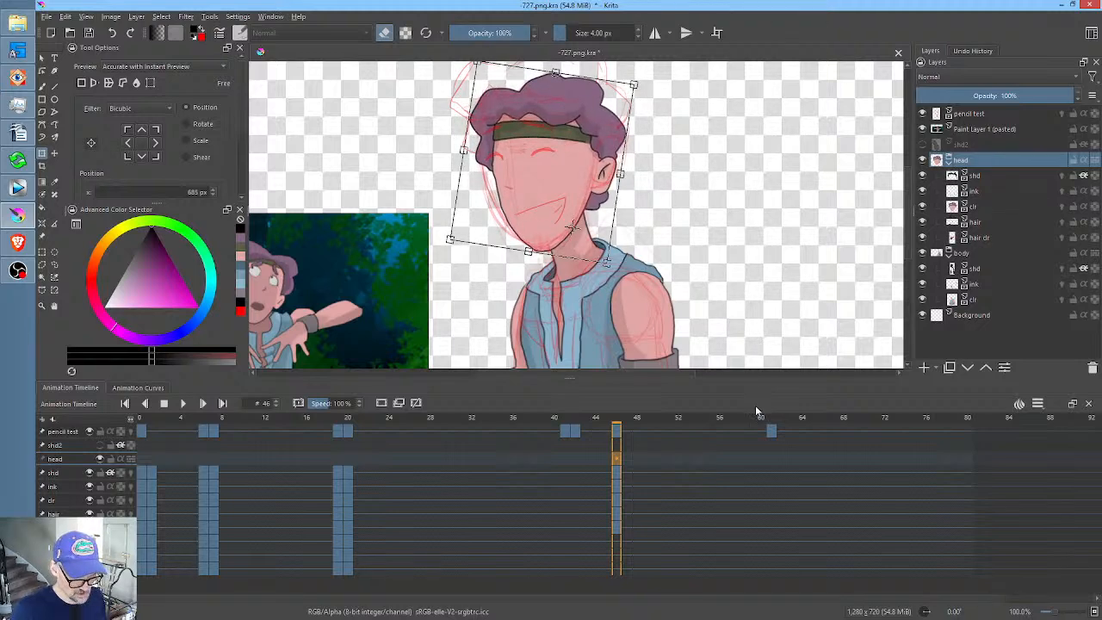
- Save the document and hide the pencil test layer at frame 0
click(773, 429)
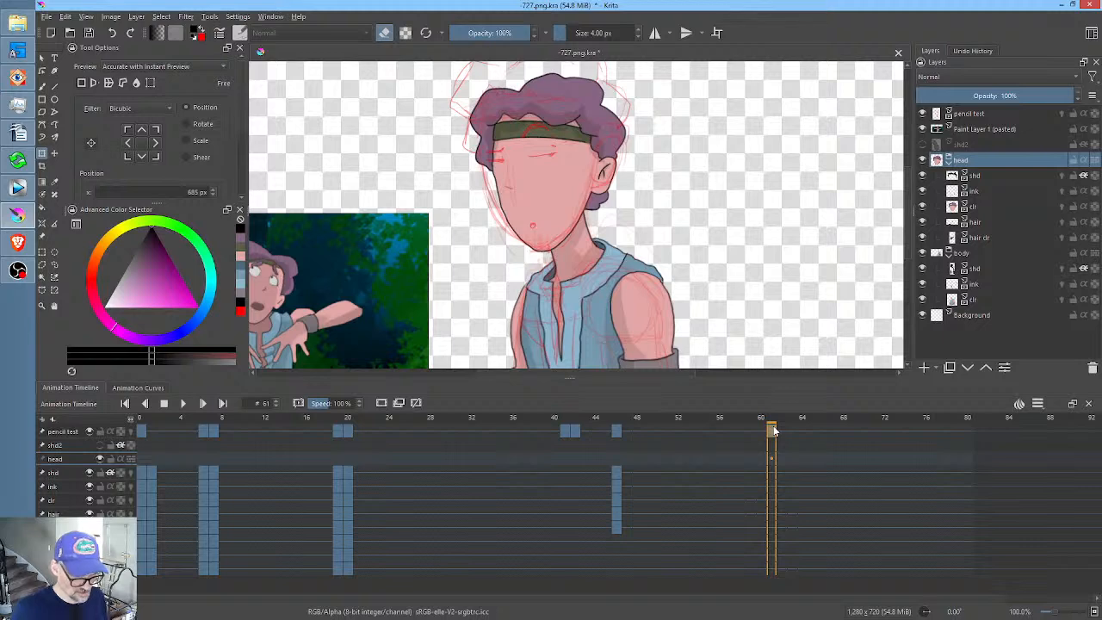
click(89, 34)
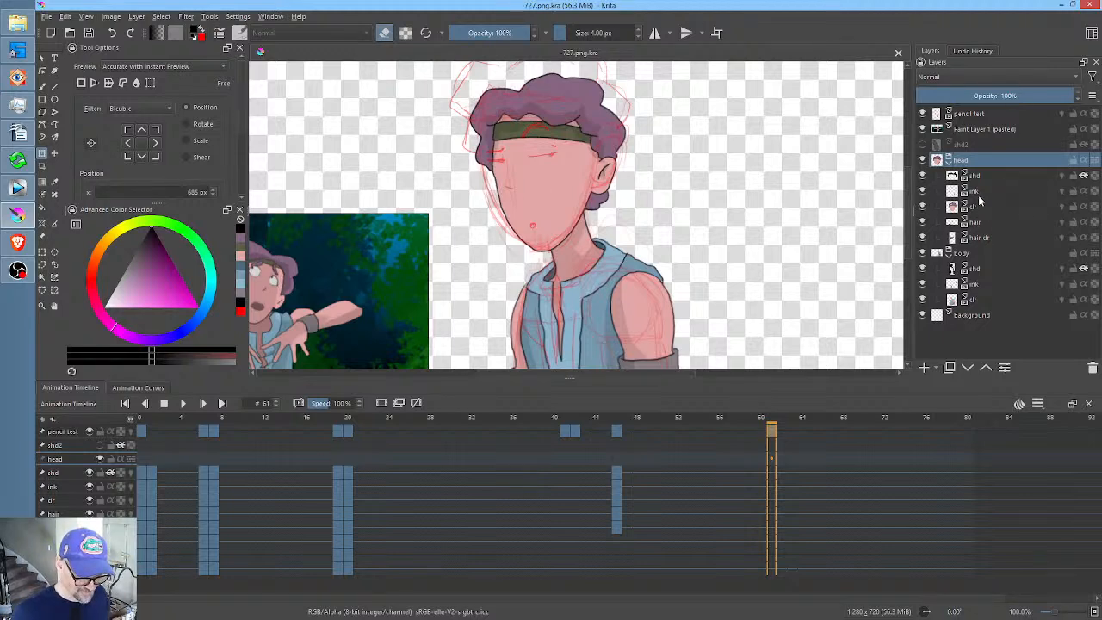
mouse_move(988, 158)
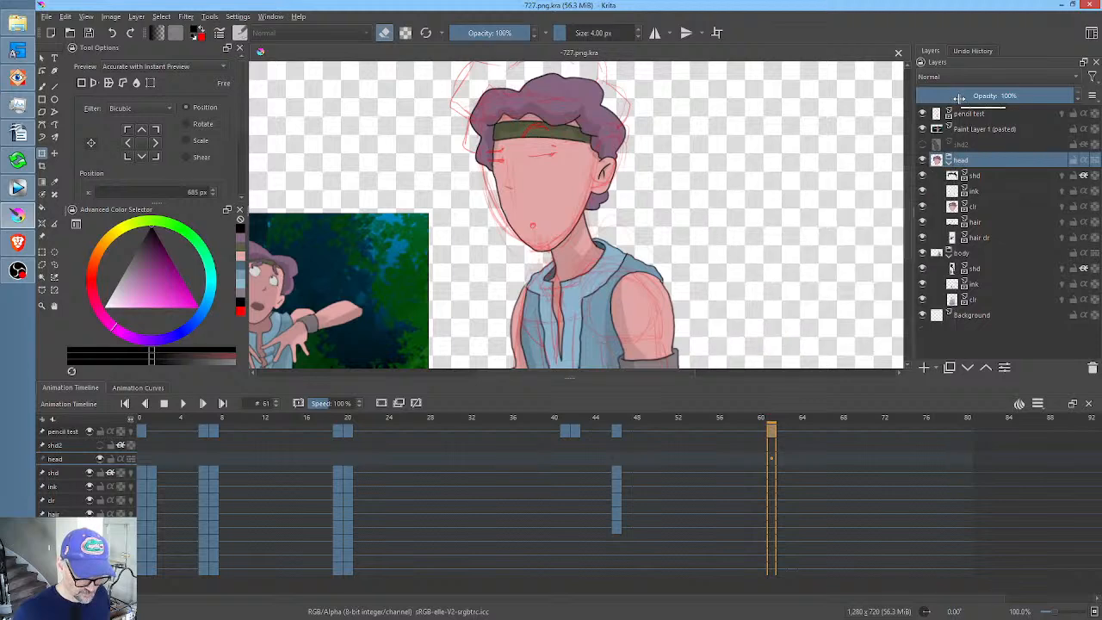
click(923, 115)
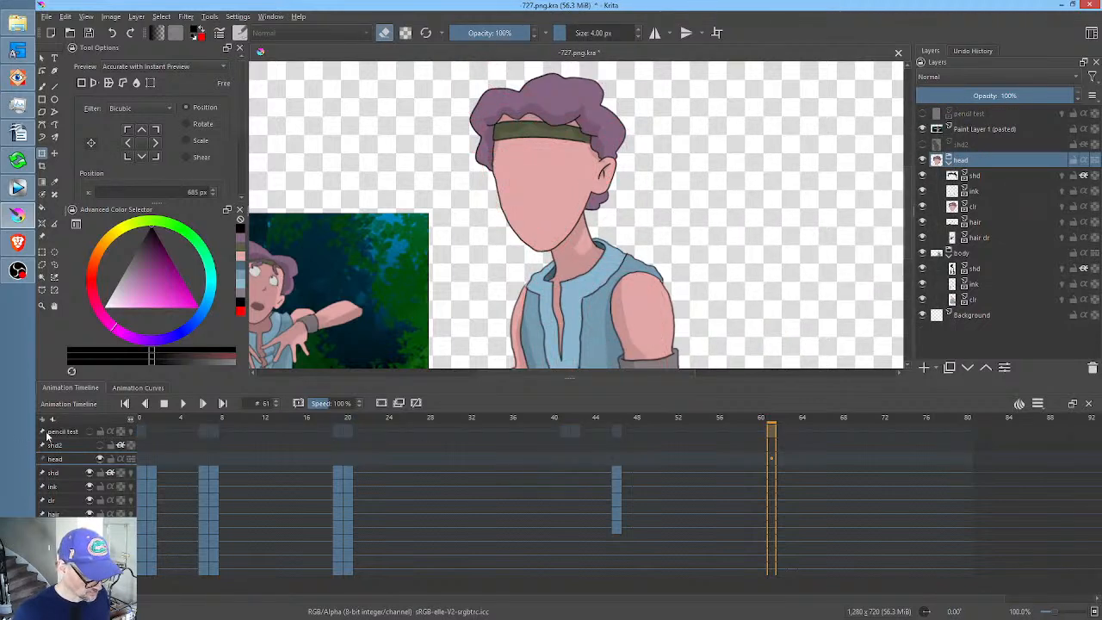
click(140, 420)
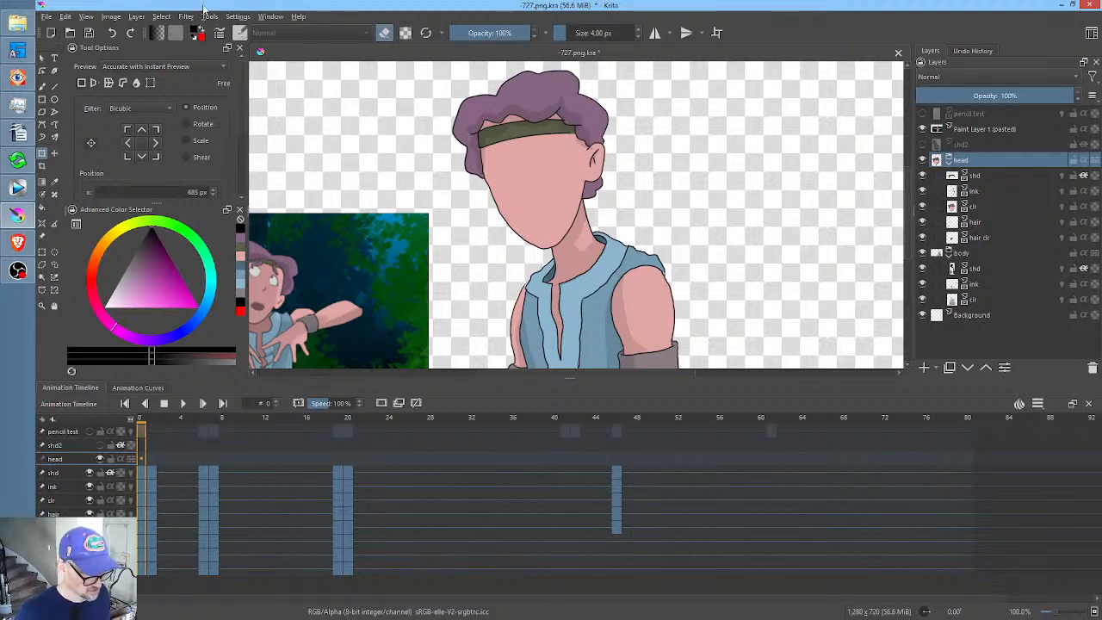
click(89, 35)
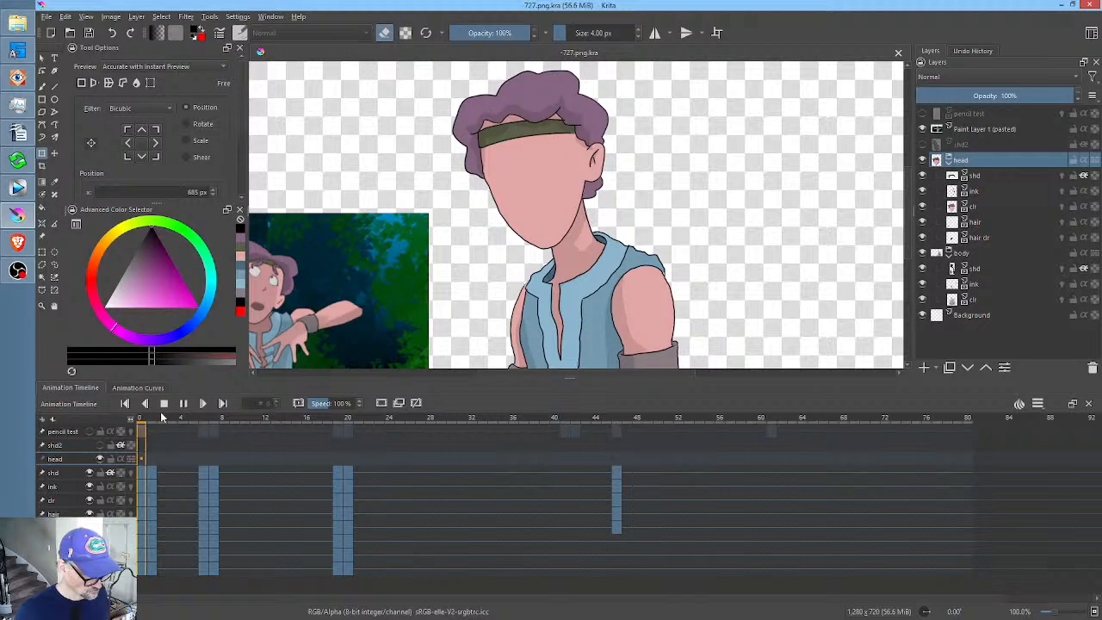
- Play back the colored animation with the whole canvas in view and return to frame 0
drag(142, 419, 224, 424)
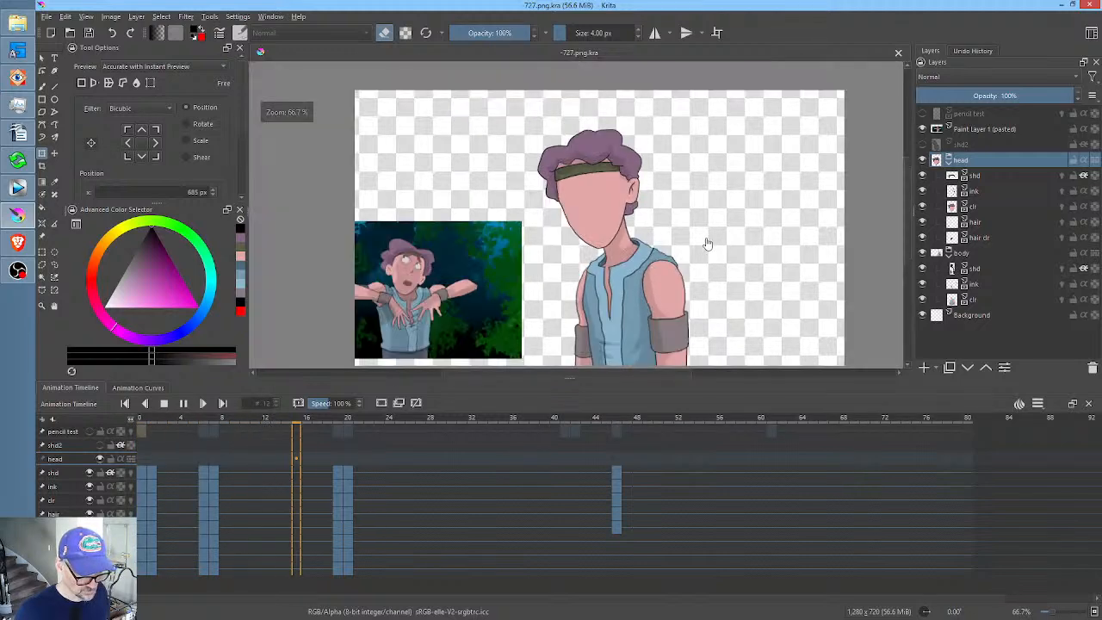
scroll(713, 241, down, 1)
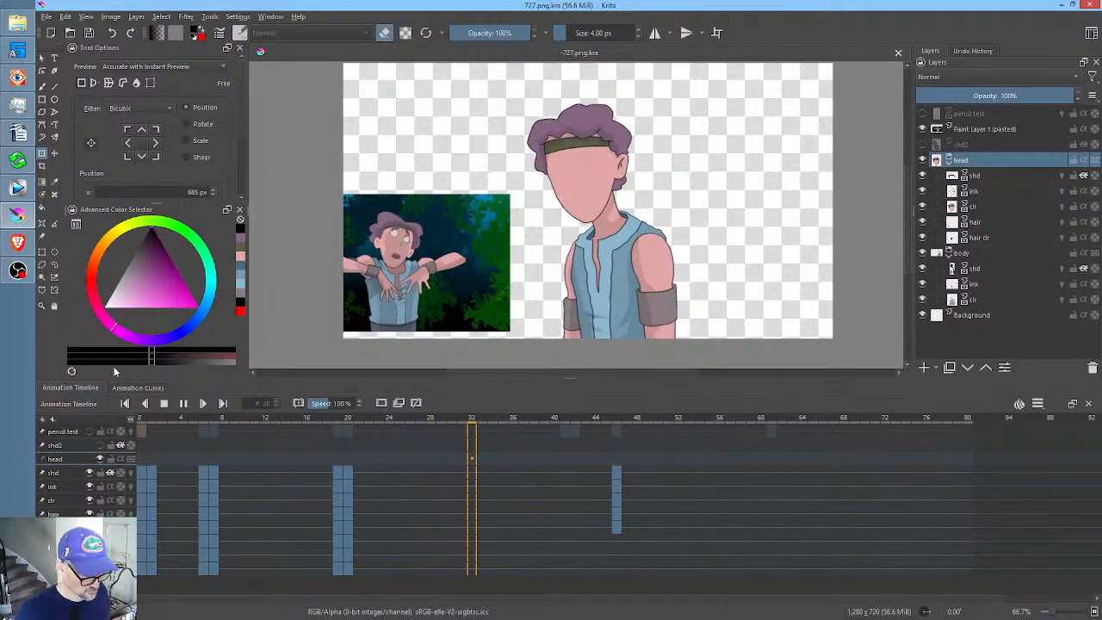
key(space)
click(138, 419)
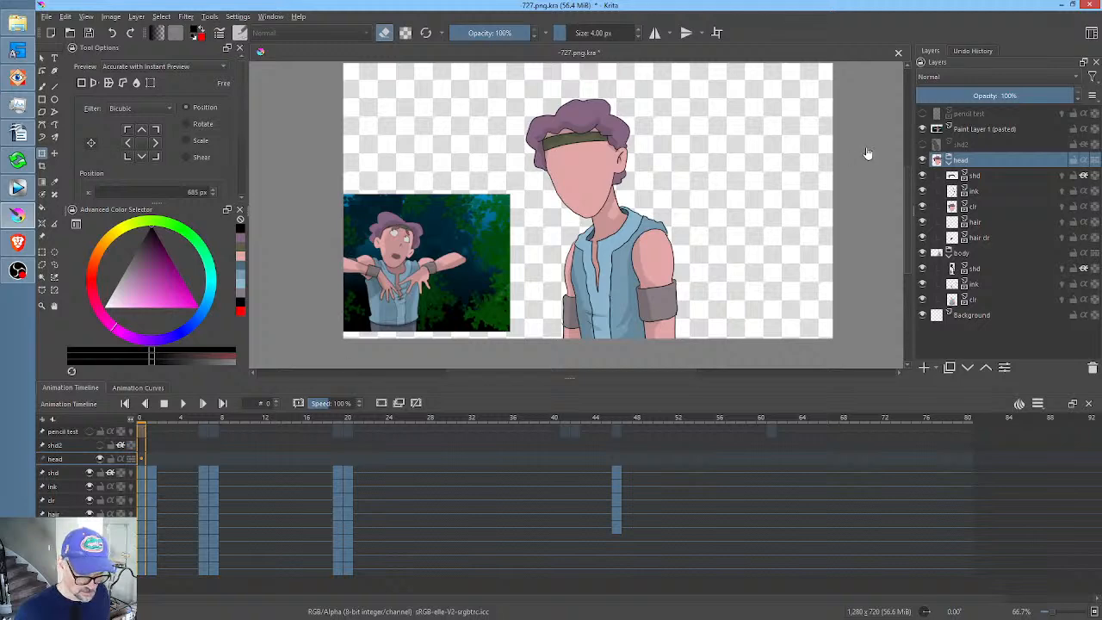
- Add a paint layer named "eyes" above the head group, with a blank keyframe on frame 0
click(925, 368)
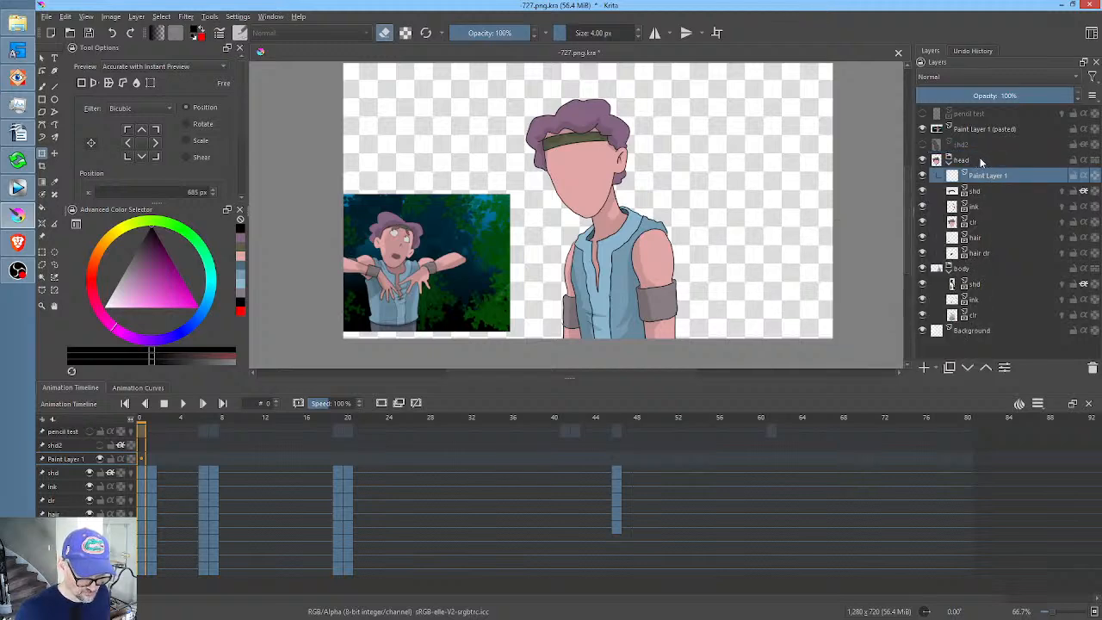
key(ctrl+Page_Up)
double_click(981, 160)
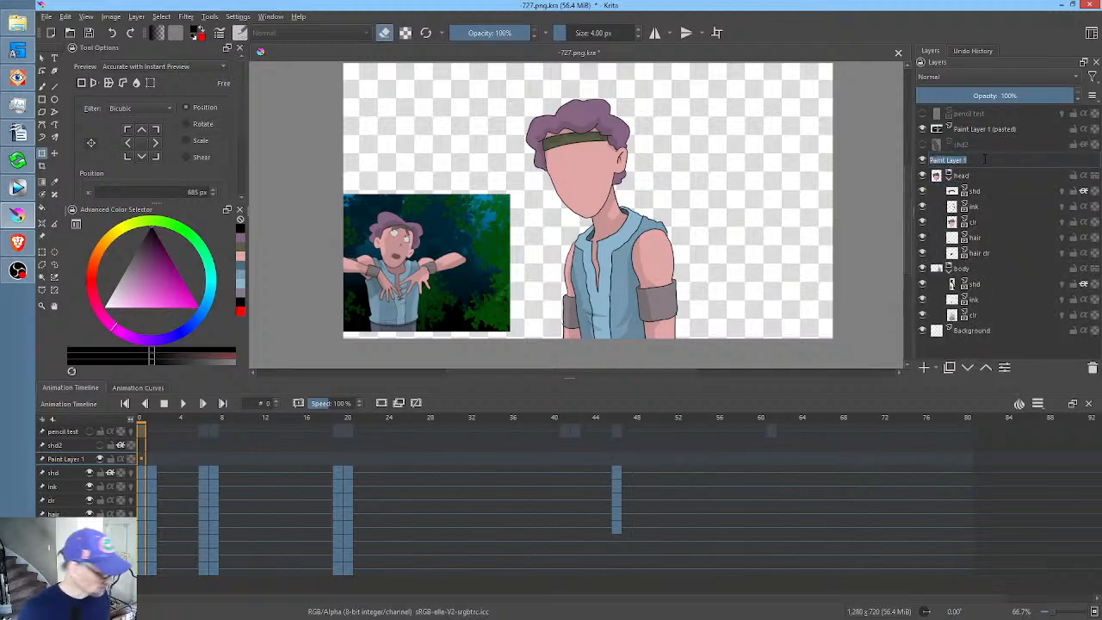
text(face)
key(Return)
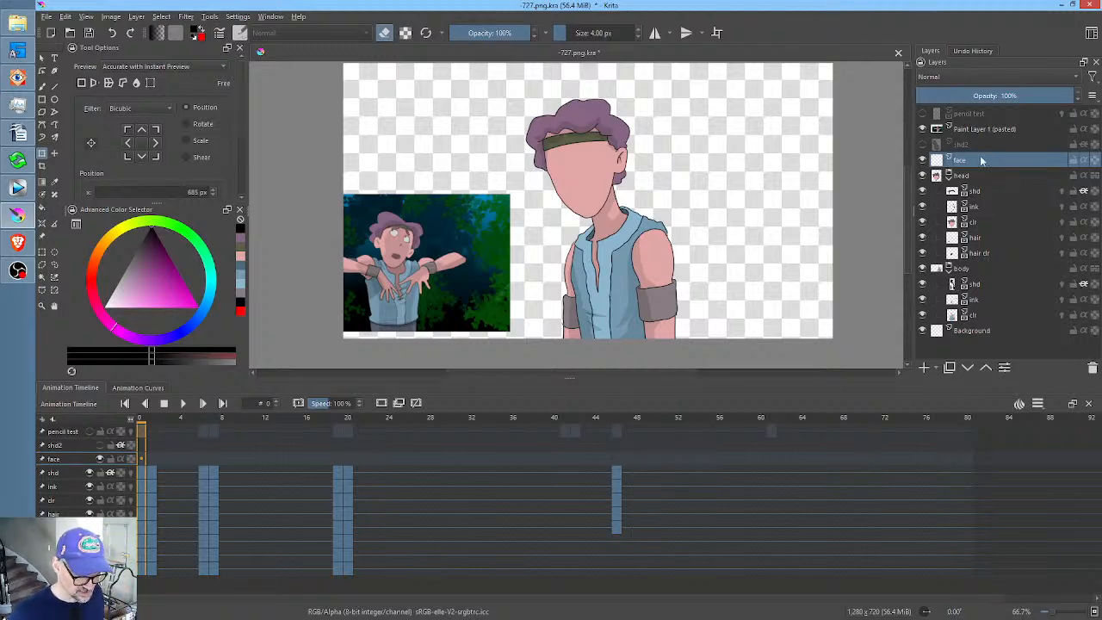
double_click(981, 160)
text(eyes)
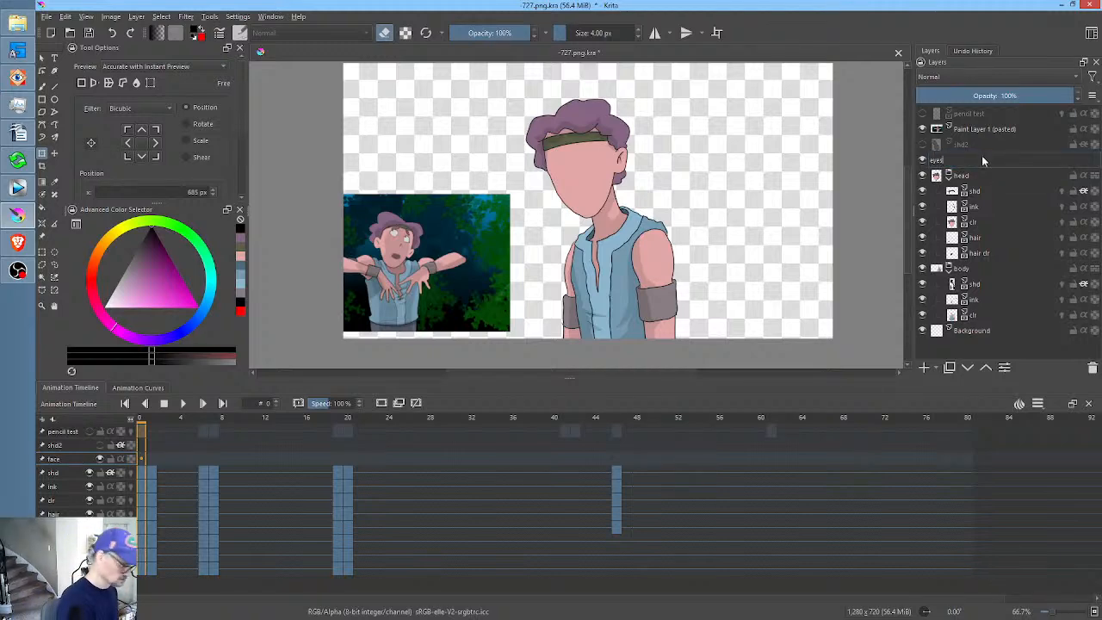
key(Return)
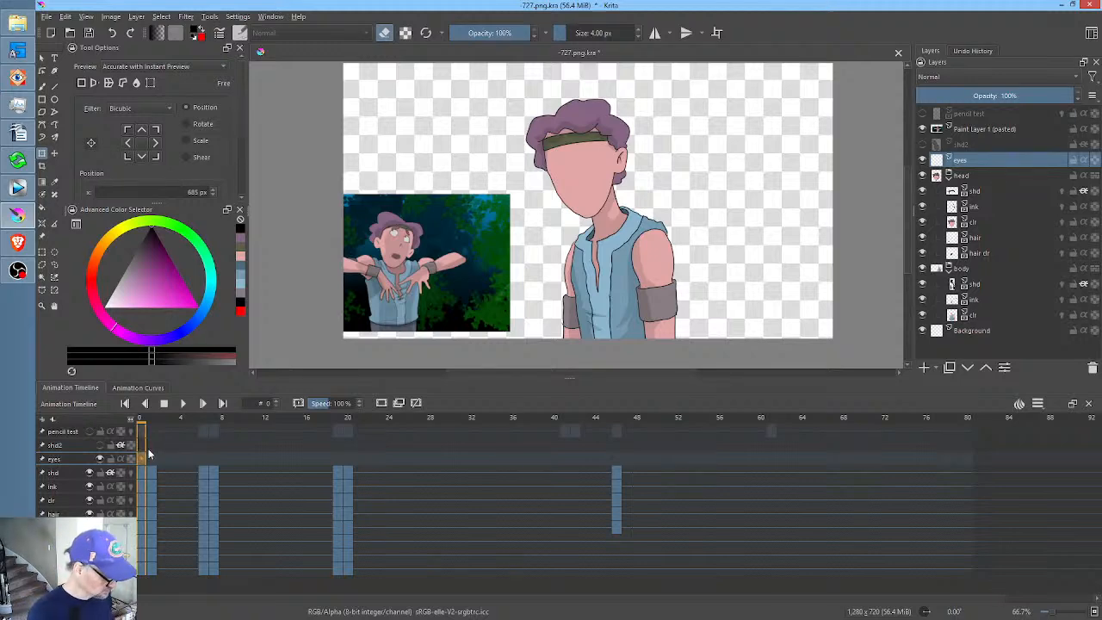
key(F7)
- Show the pencil test layer again and use a transform mask to move its sketch beside the colored character, on the empty side of the canvas
click(924, 114)
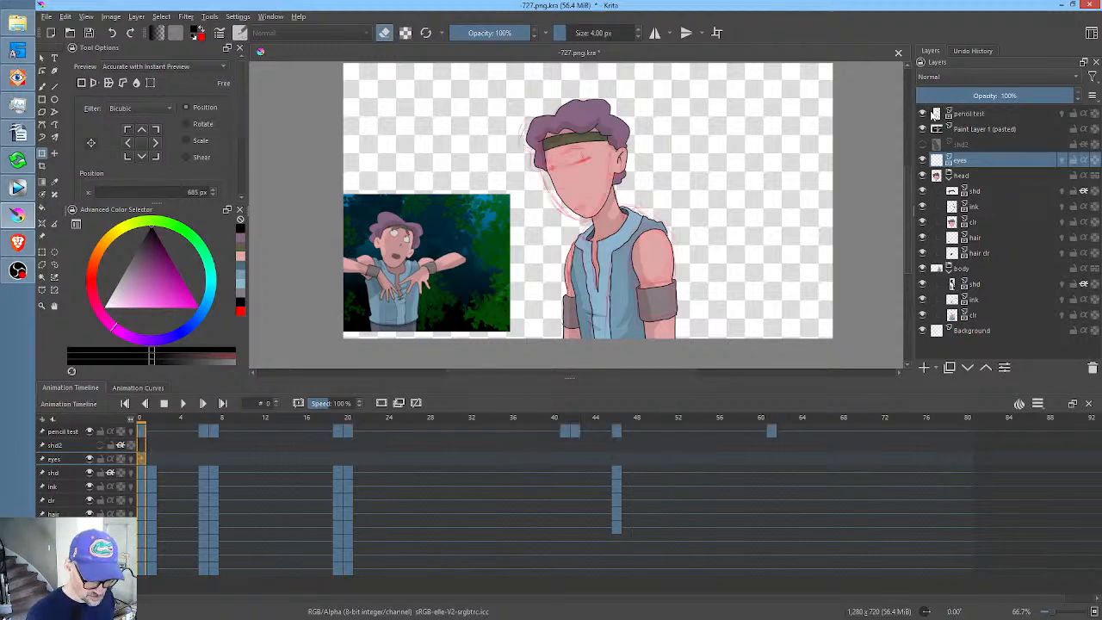
click(984, 115)
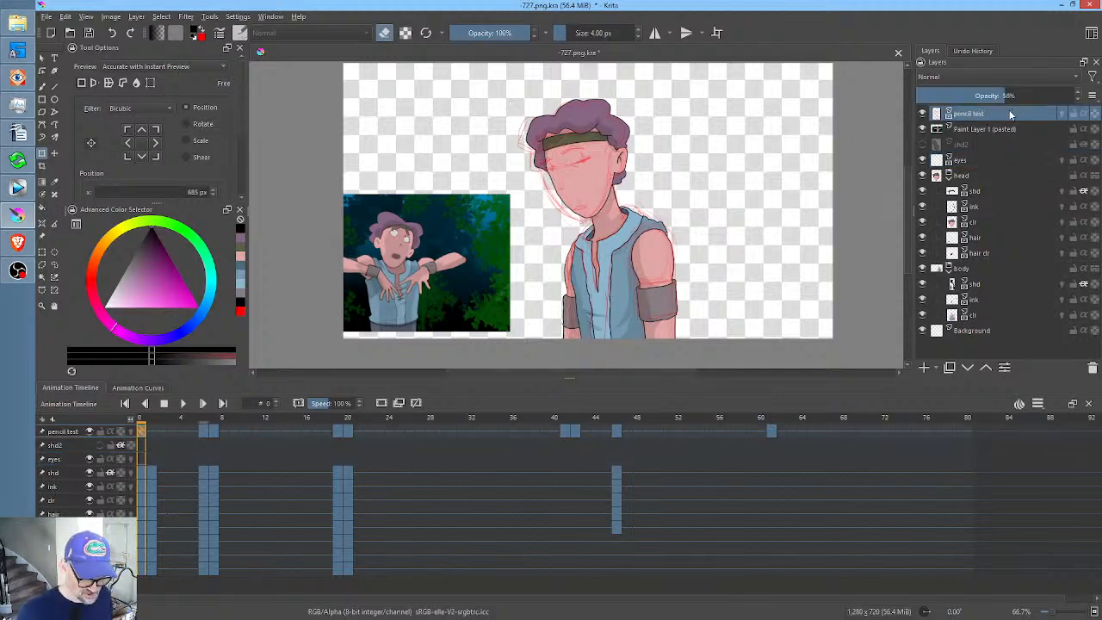
right_click(1011, 115)
mouse_move(994, 321)
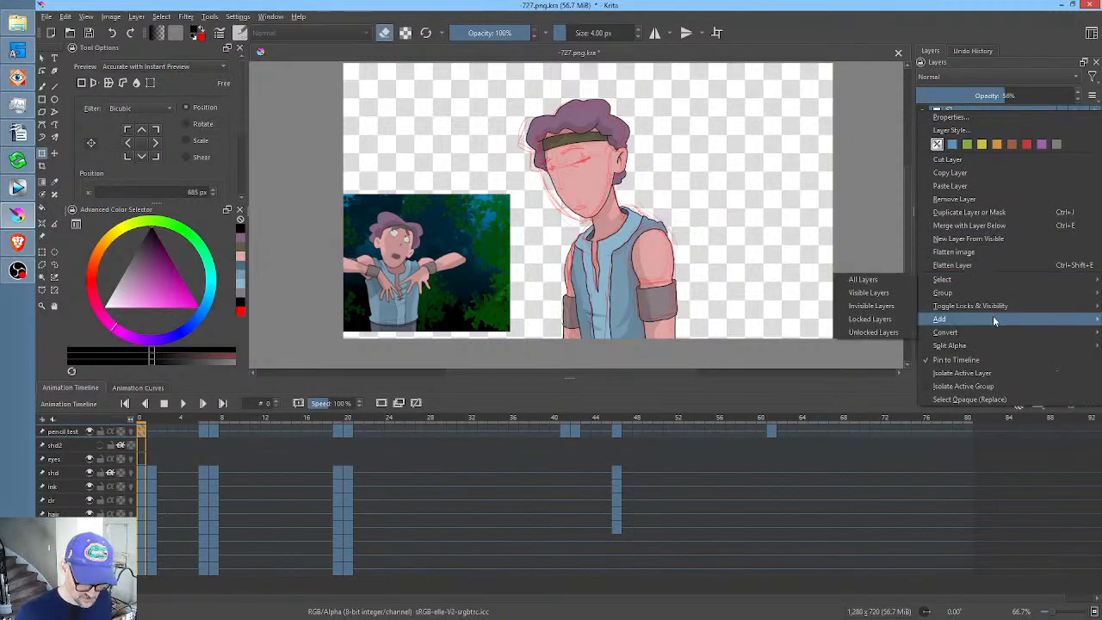
click(852, 359)
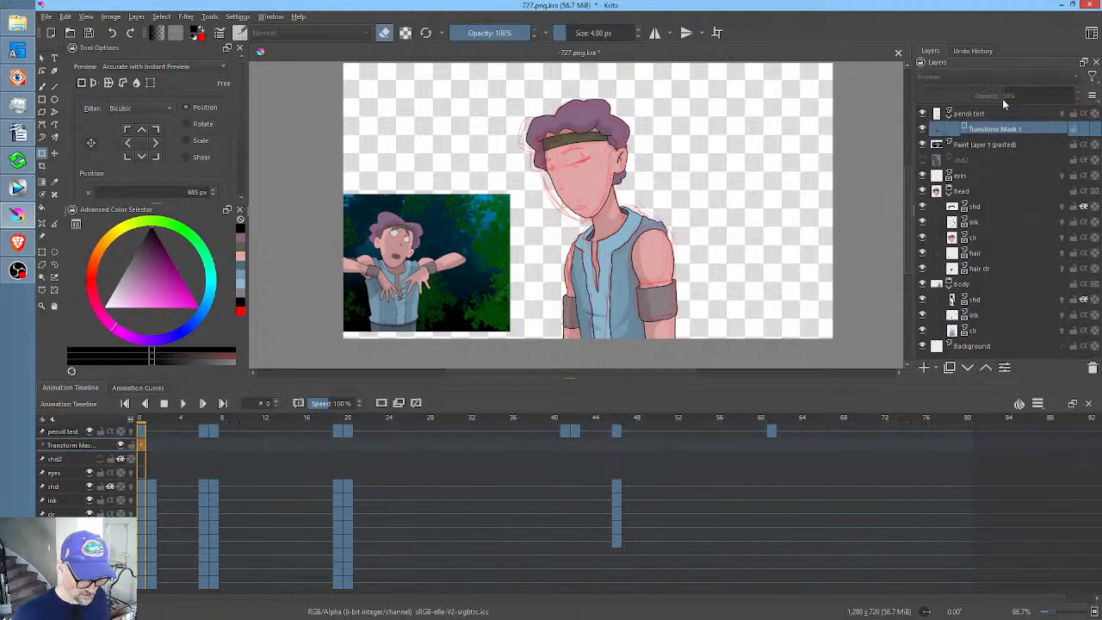
click(606, 202)
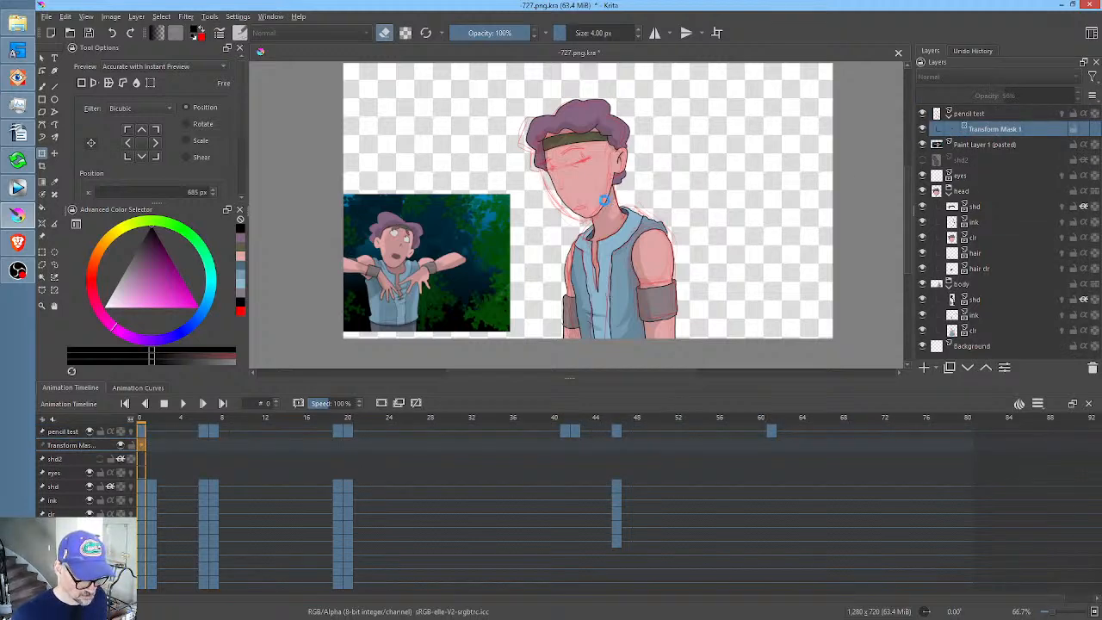
drag(611, 230, 758, 234)
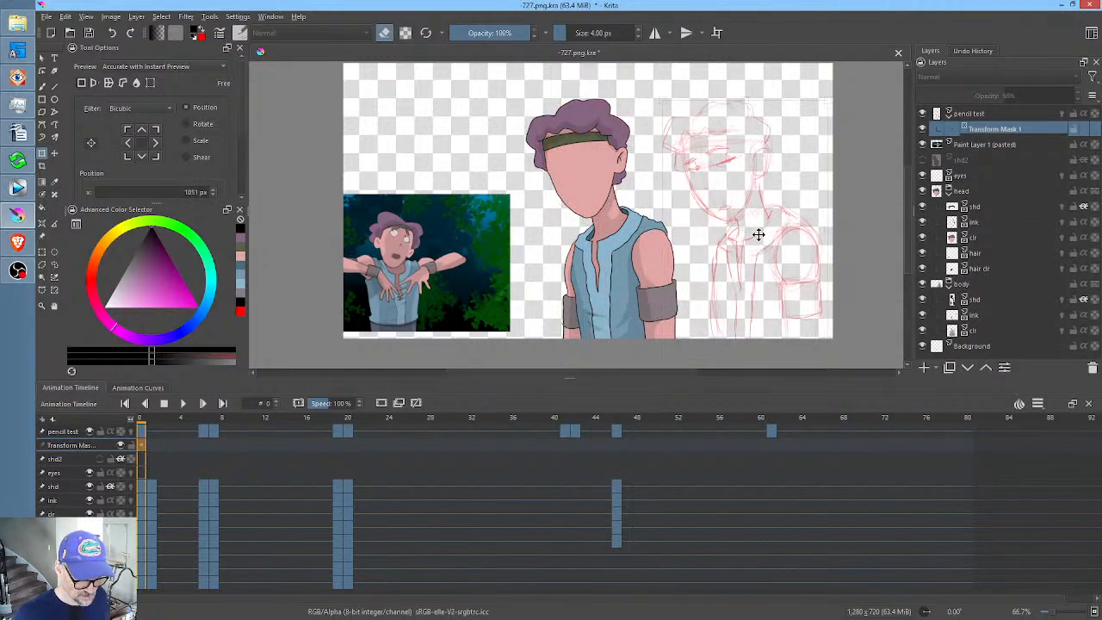
- Set the pencil test layer's opacity to 100% and flatten it together with its transform mask
click(982, 115)
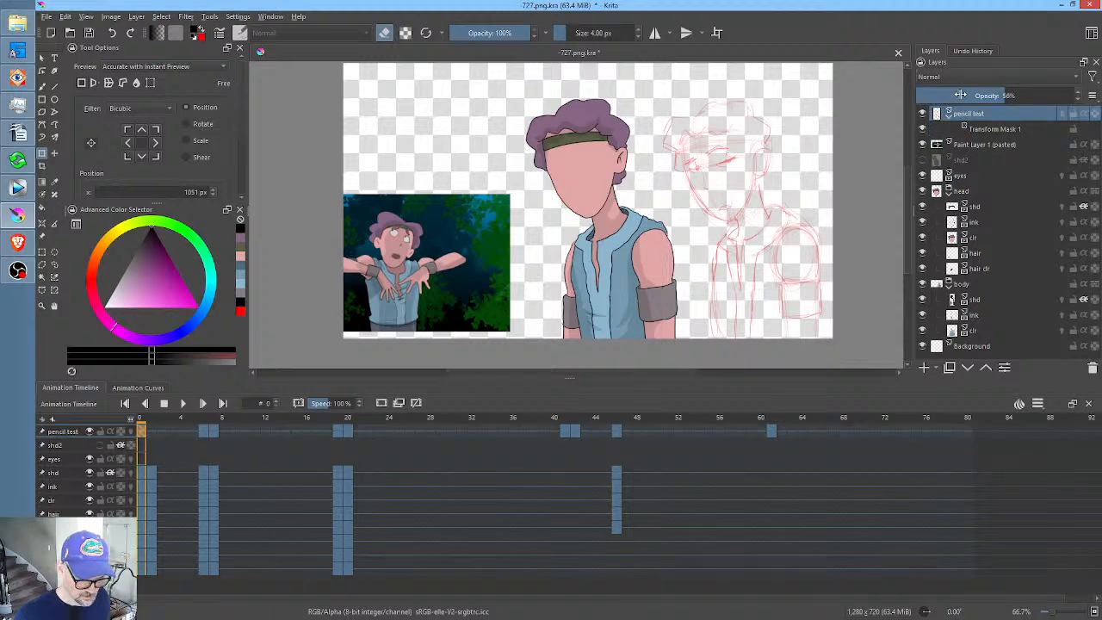
drag(959, 95, 1065, 95)
right_click(994, 118)
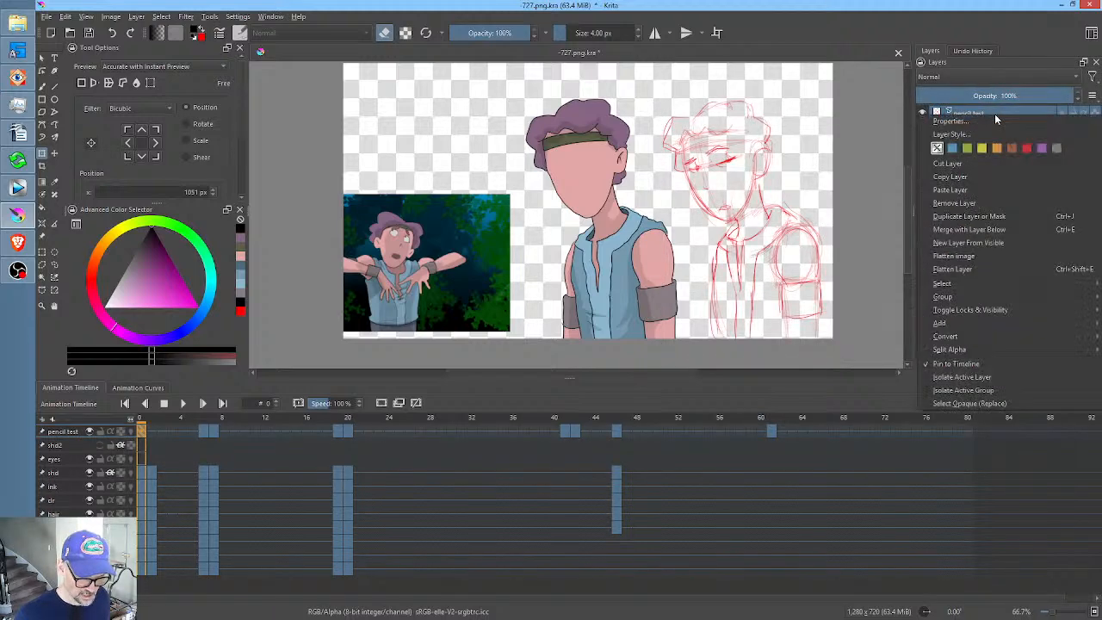
click(998, 268)
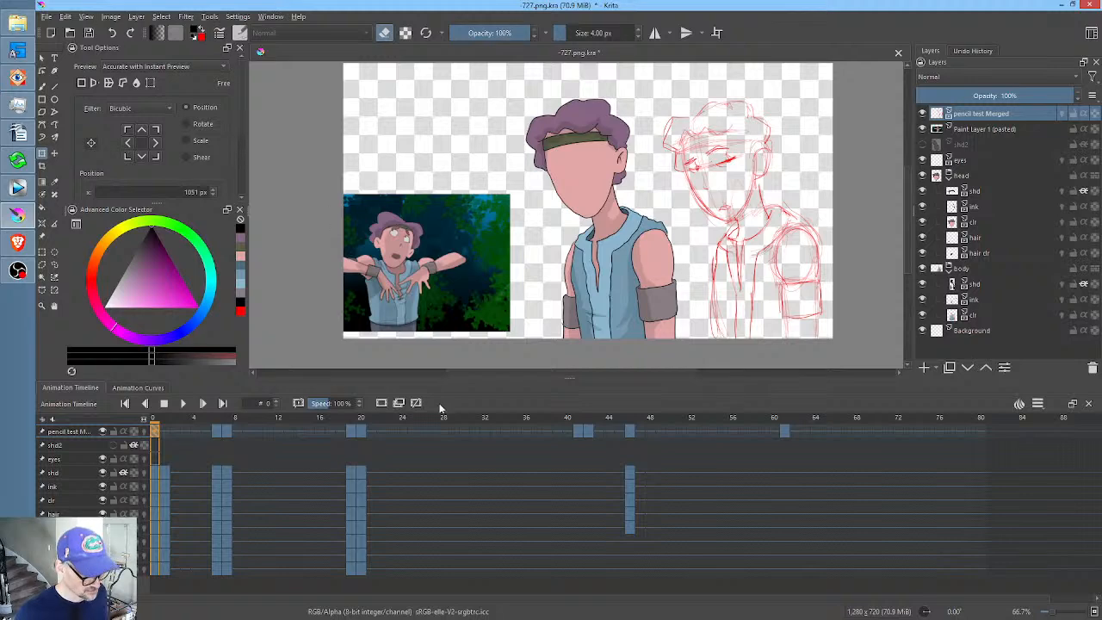
- Scrub through the first frames to check the flattened pencil test and save the document
mouse_move(163, 422)
mouse_down()
mouse_move(777, 432)
mouse_move(19, 439)
mouse_up()
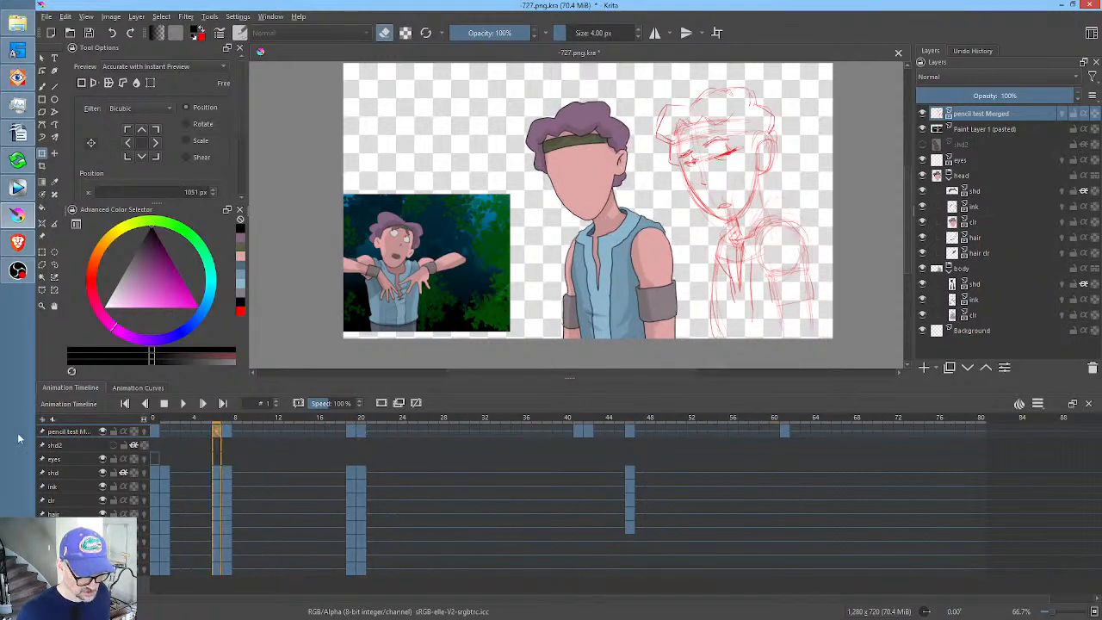
mouse_move(101, 459)
mouse_down()
mouse_move(269, 462)
mouse_move(22, 456)
mouse_up()
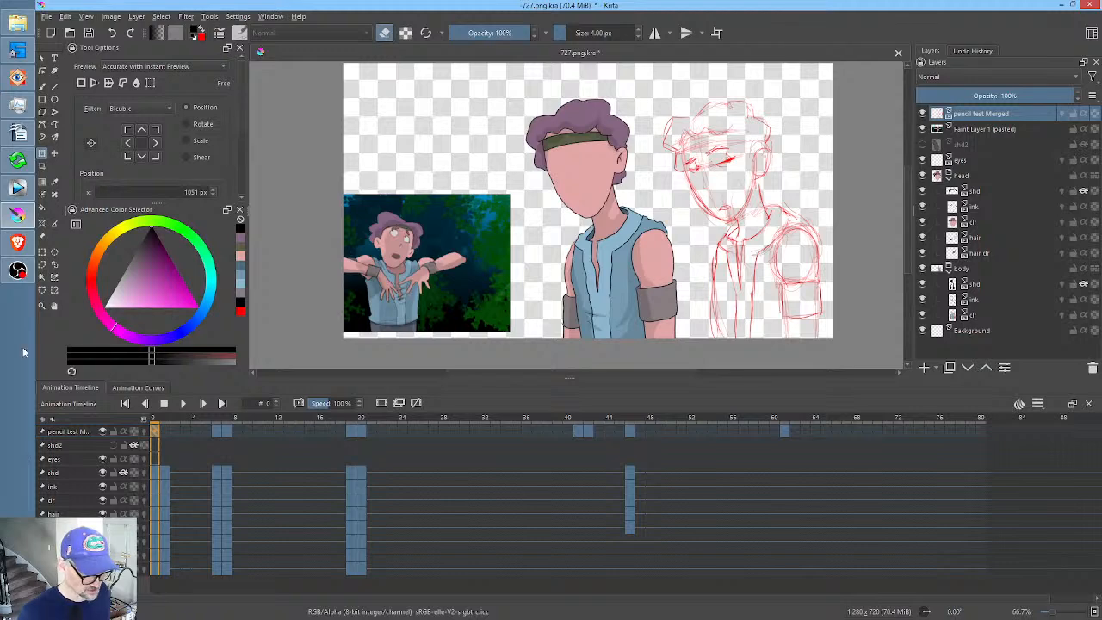
click(89, 32)
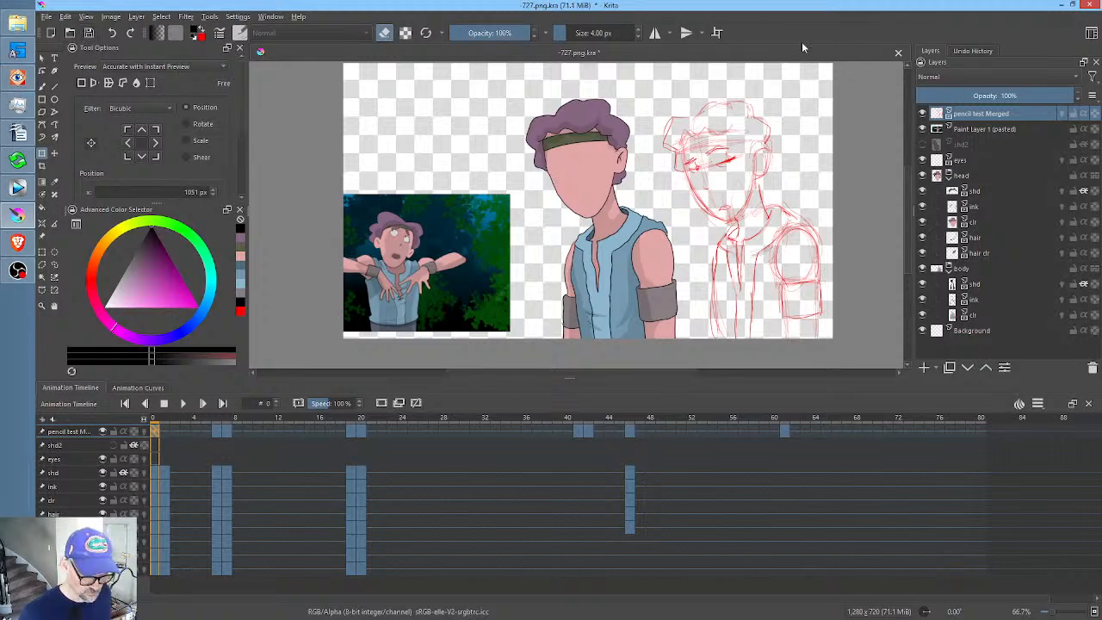
- Activate the eyes layer and the freehand brush, and frame the head and its pencil sketch together in a canvas-only view
click(956, 160)
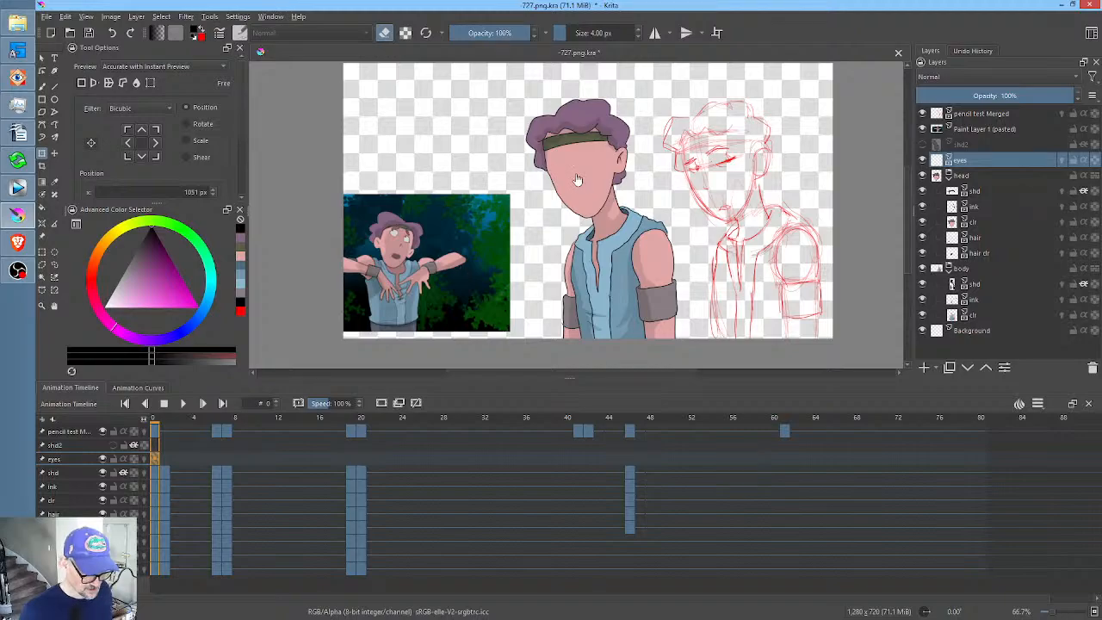
scroll(581, 181, up, 4)
mouse_move(527, 199)
mouse_down()
mouse_move(278, 248)
mouse_move(361, 236)
mouse_up()
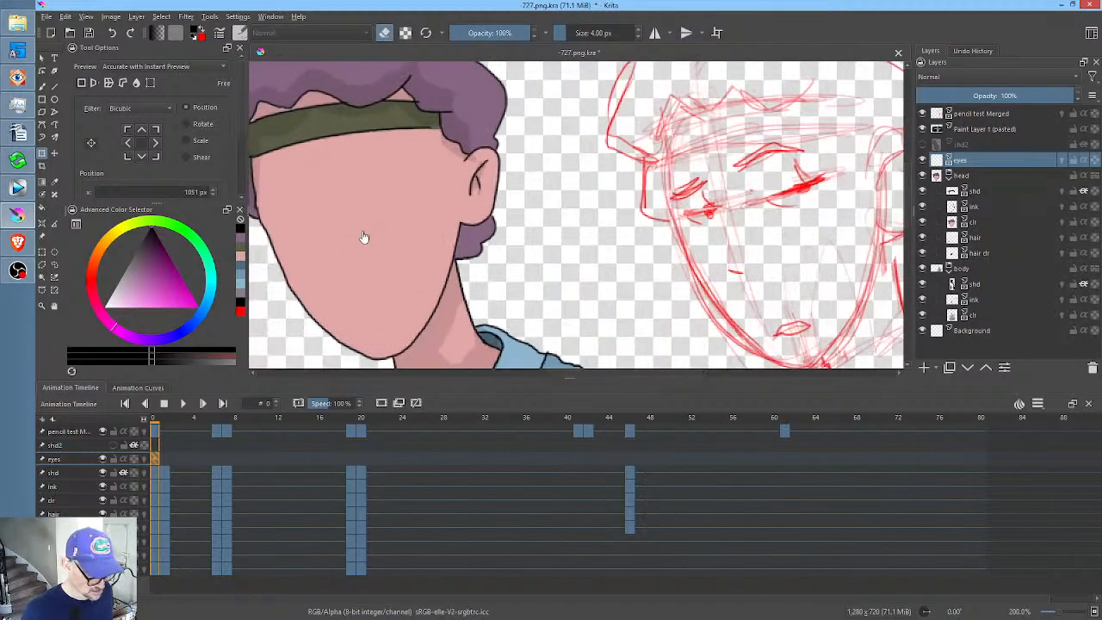
key(Tab)
scroll(516, 209, up, 3)
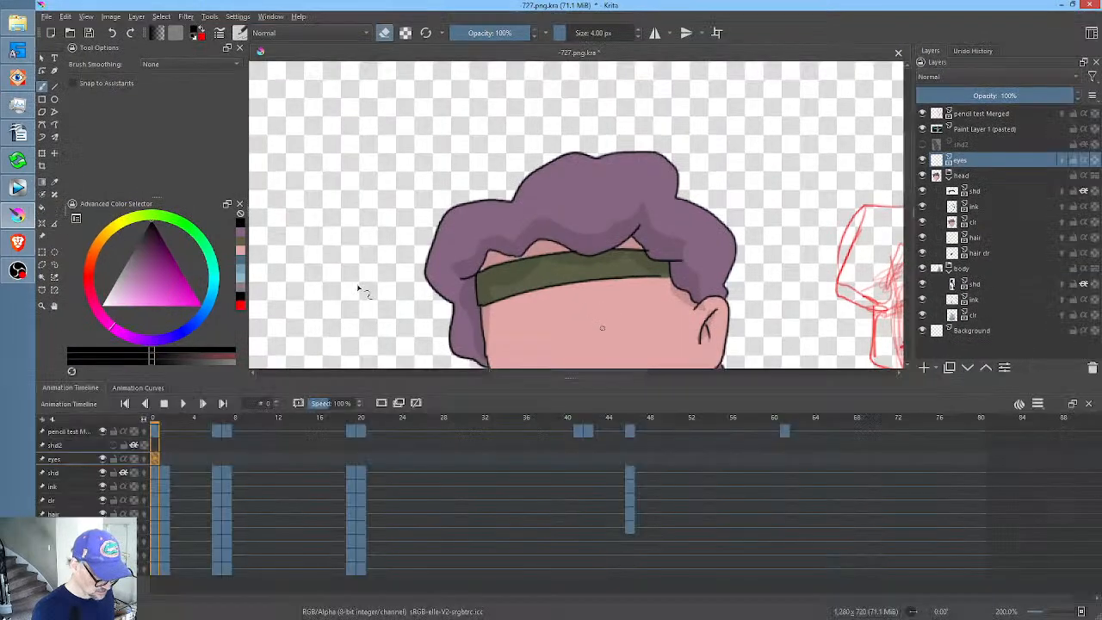
key(Tab)
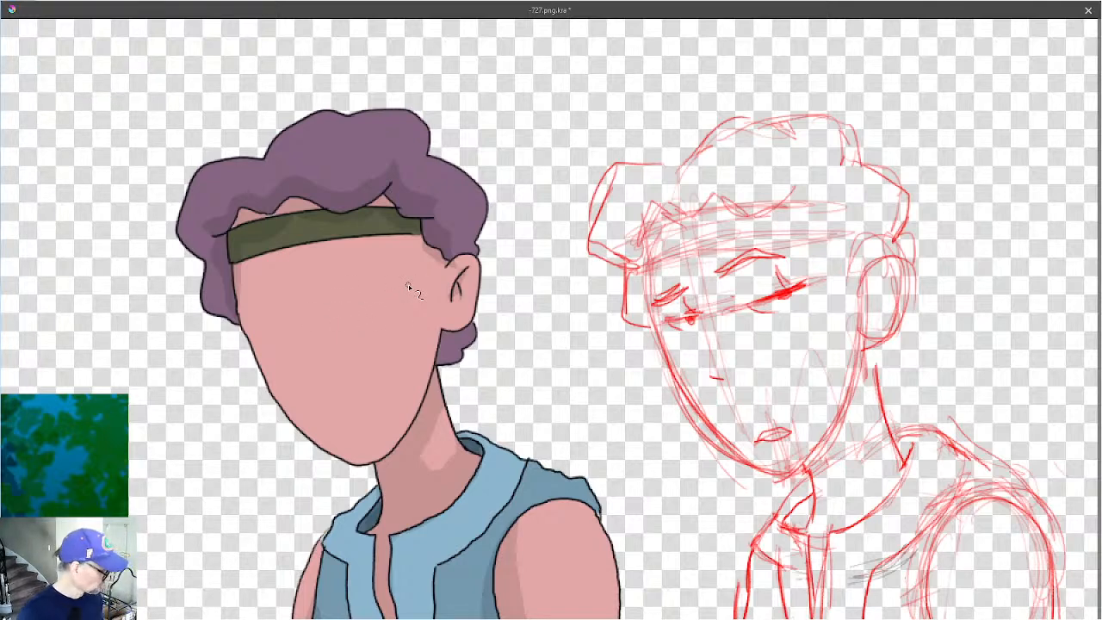
drag(361, 303, 335, 311)
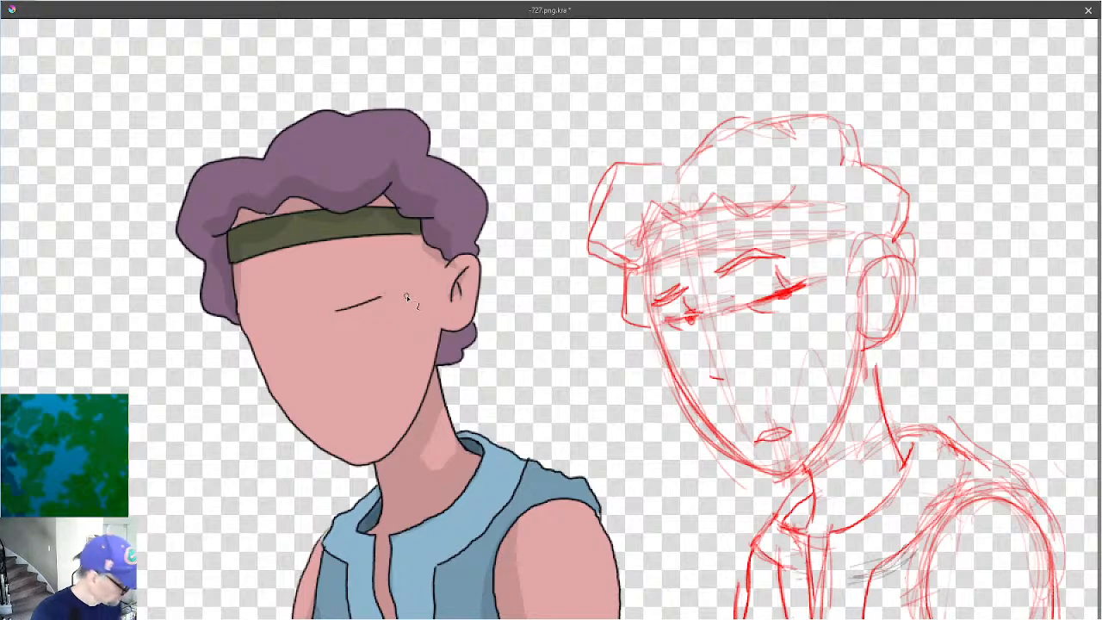
key(ctrl+z)
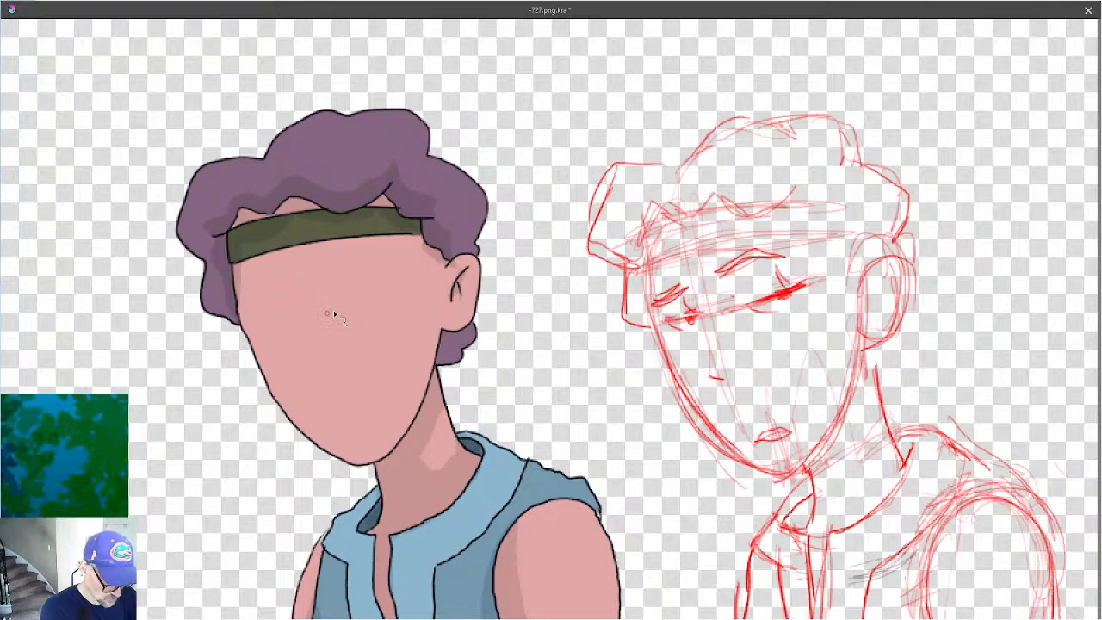
drag(325, 312, 387, 295)
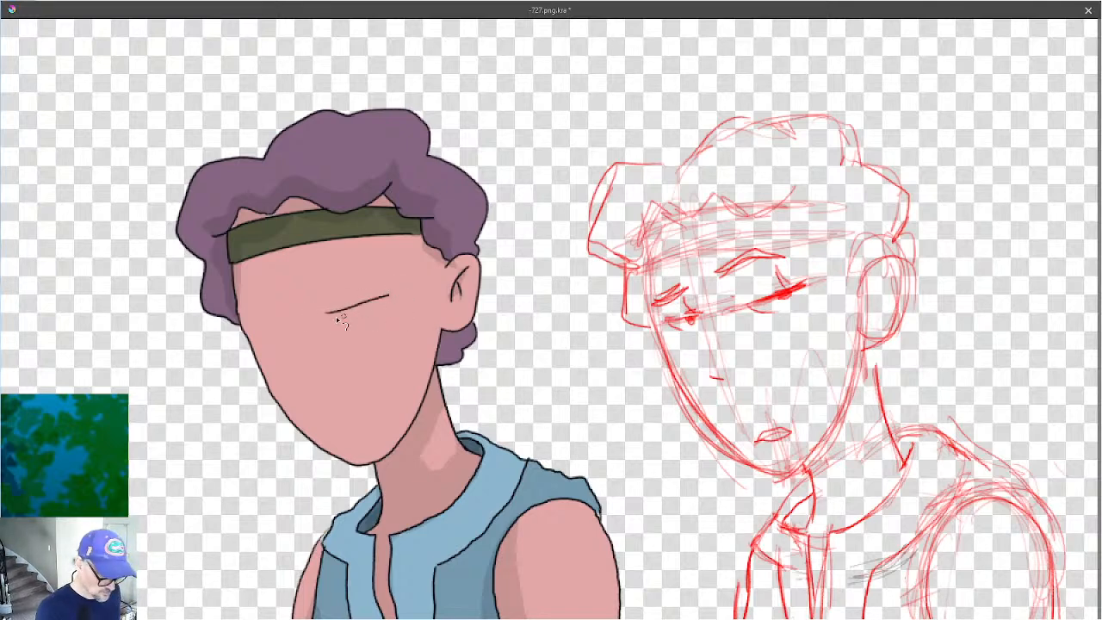
key(ctrl+z)
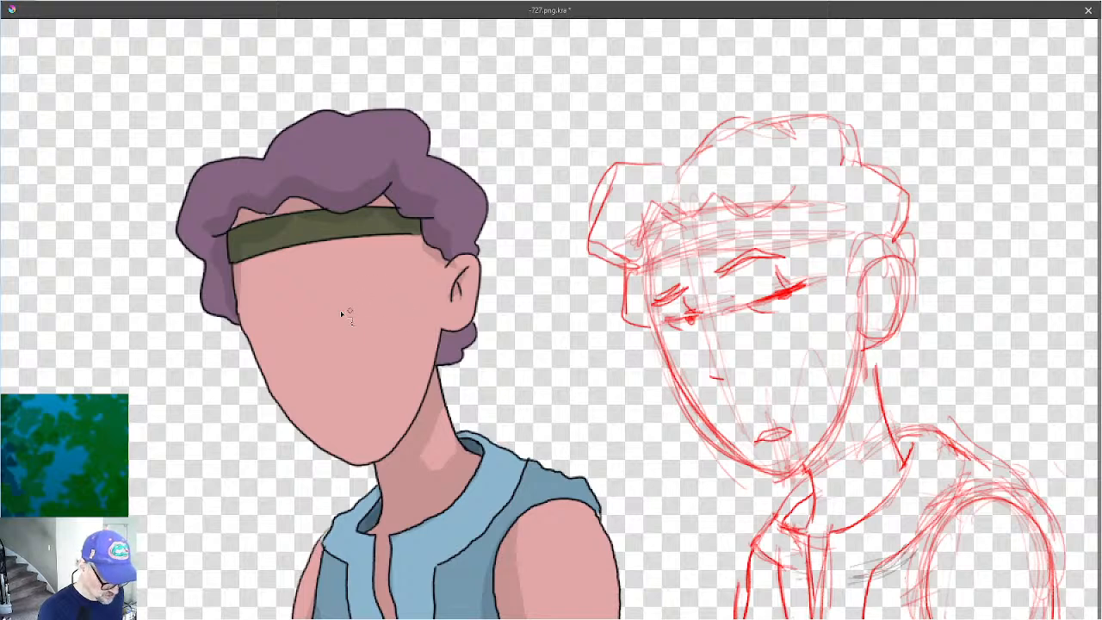
- Ink both half-closed eyes on the blank face at frame 0, with upper lids, lid creases, dark pupils and lower lids
drag(333, 304, 394, 288)
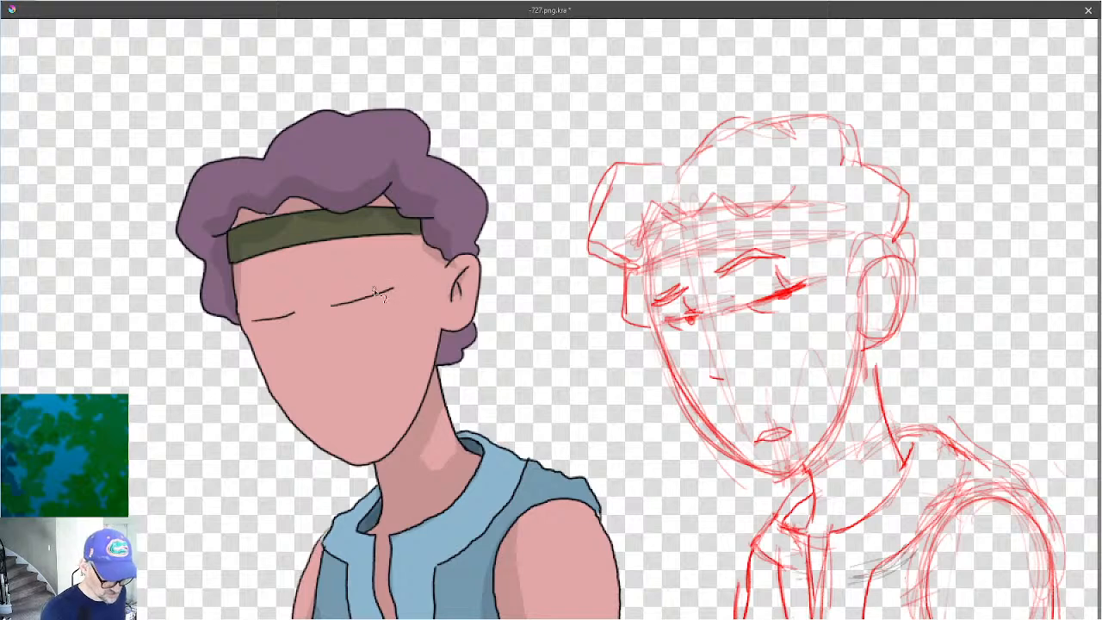
drag(379, 287, 372, 270)
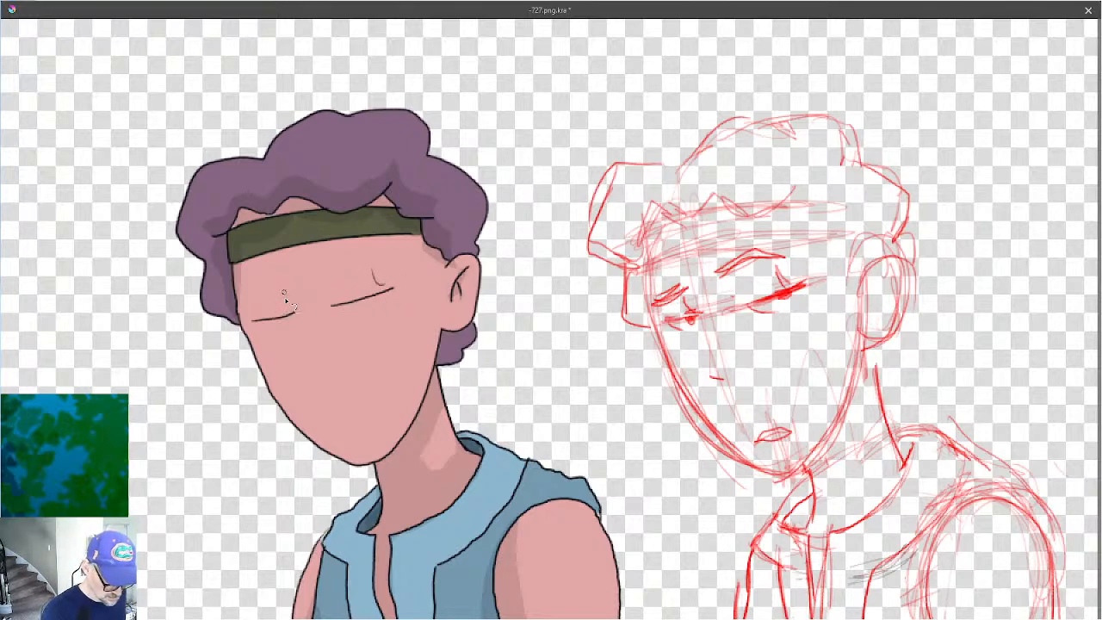
drag(280, 295, 285, 308)
click(381, 295)
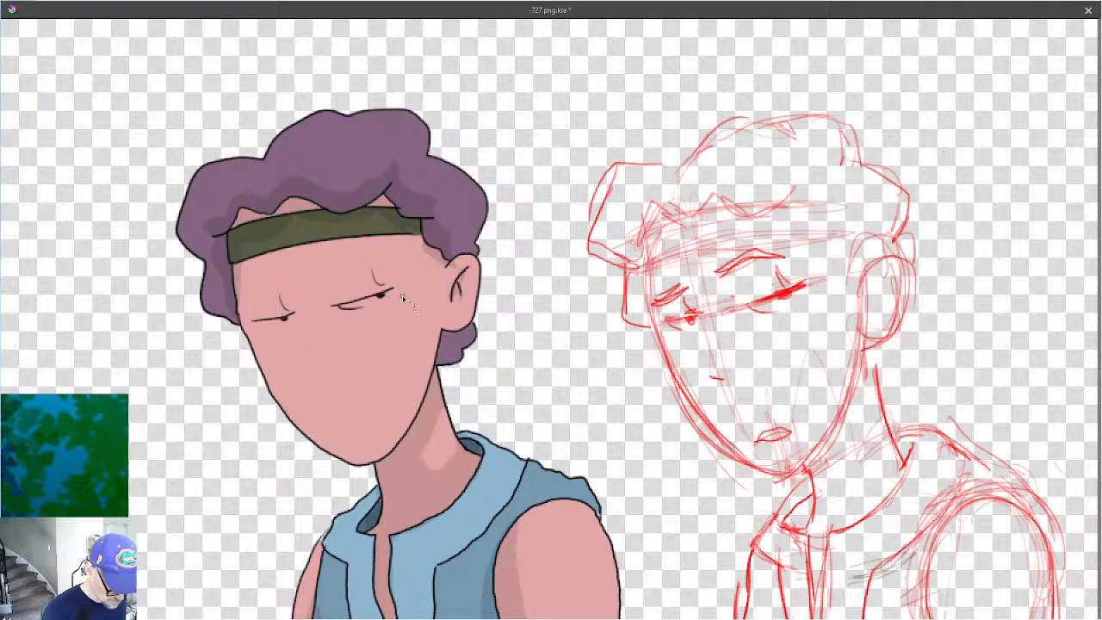
drag(258, 322, 276, 324)
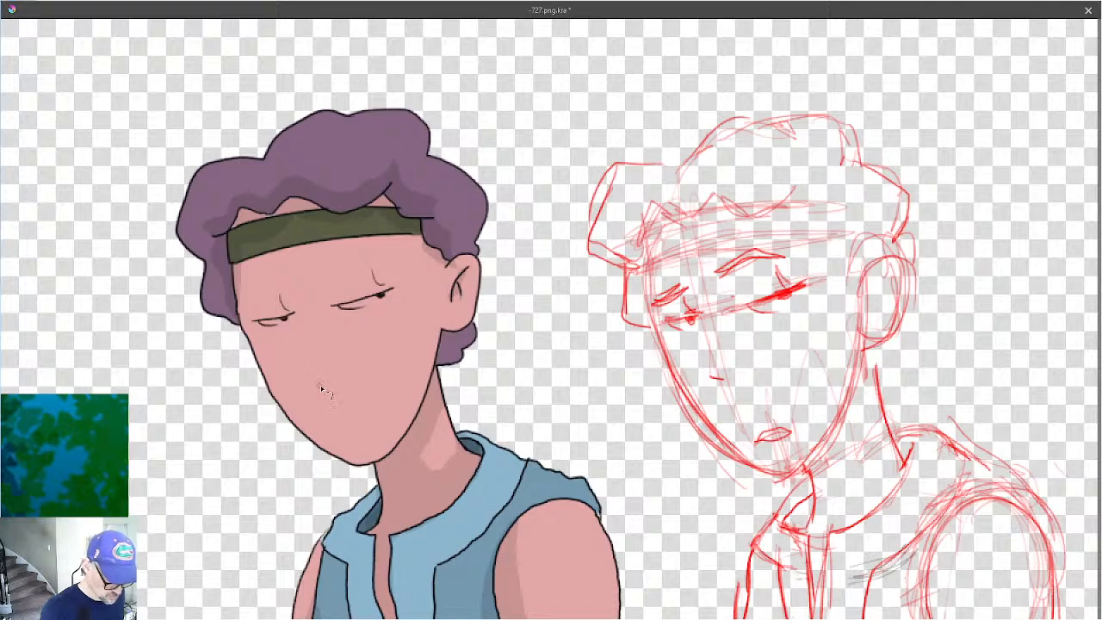
- Ink a small hooked nose line and outline both eyebrows, following the pencil sketch
mouse_move(319, 384)
mouse_down()
mouse_move(359, 392)
mouse_move(398, 433)
mouse_move(367, 361)
mouse_move(324, 385)
mouse_up()
key(ctrl+z)
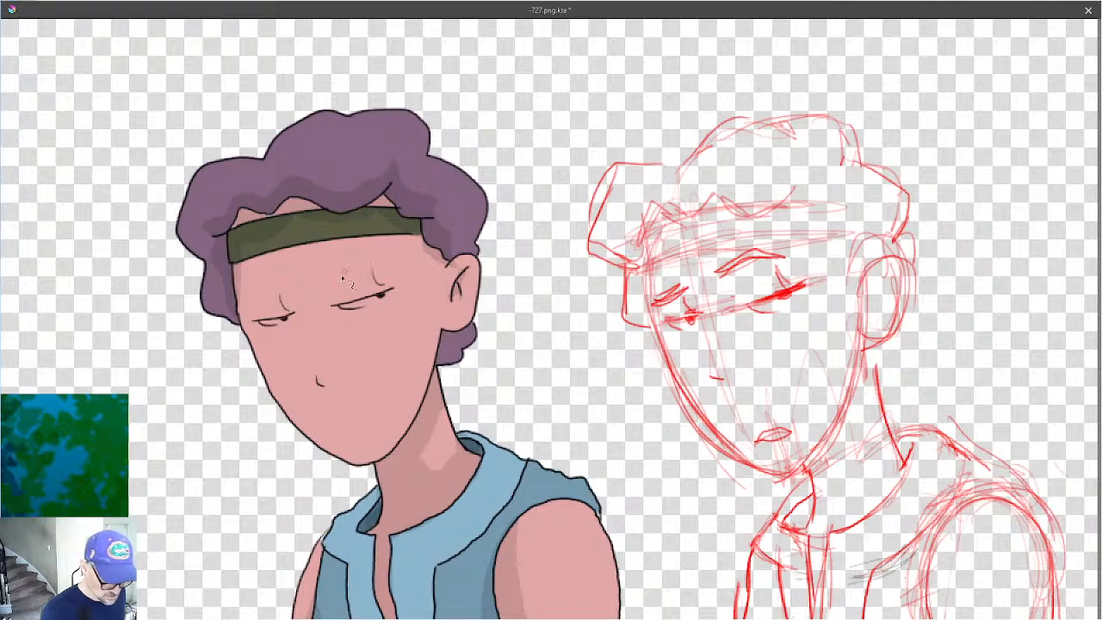
mouse_move(354, 249)
mouse_down()
mouse_move(389, 264)
mouse_move(320, 267)
mouse_up()
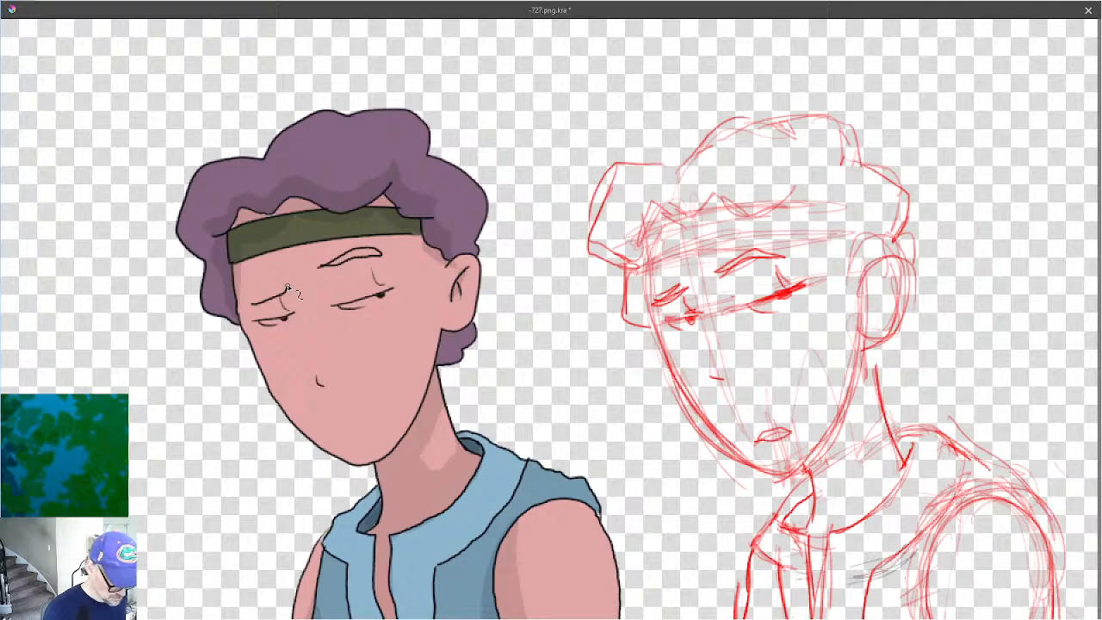
drag(288, 286, 251, 304)
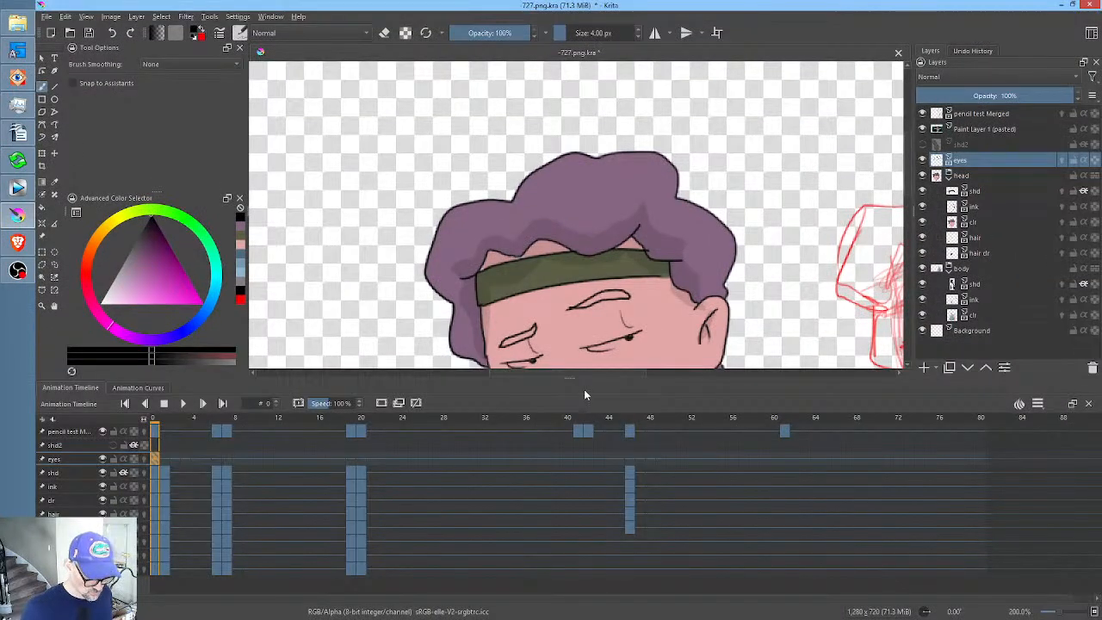
- Leave the canvas-only view, enlarge the canvas area above the timeline and erase the excess inner tip of the eyebrow under the headband
drag(573, 377, 573, 466)
mouse_move(785, 436)
mouse_down()
mouse_move(713, 313)
mouse_move(542, 321)
mouse_move(576, 323)
mouse_up()
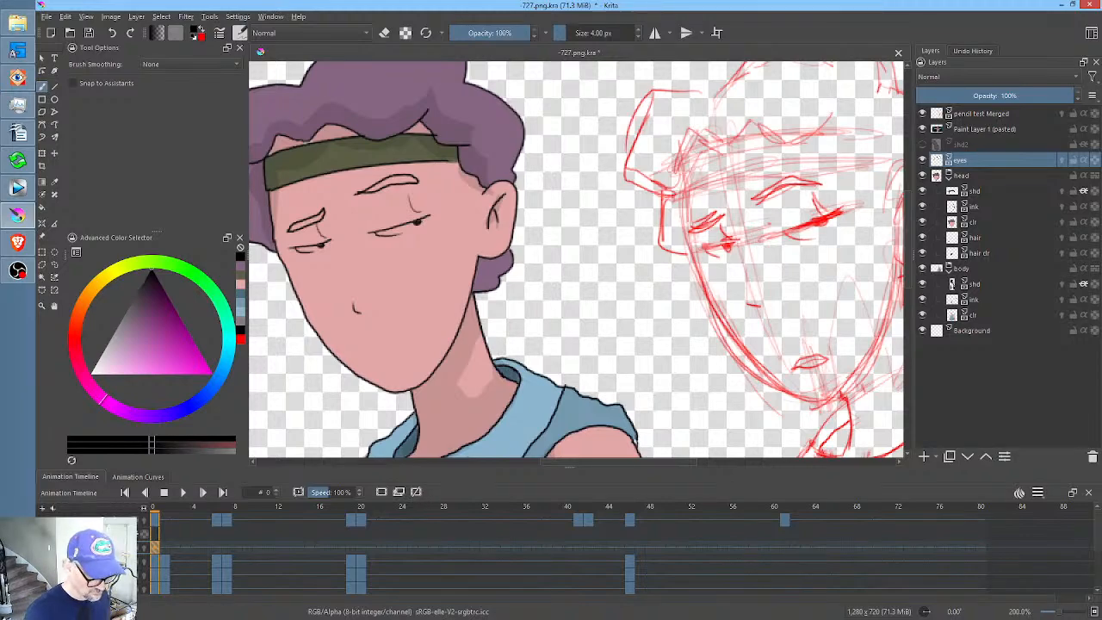
drag(547, 294, 519, 323)
drag(544, 272, 591, 277)
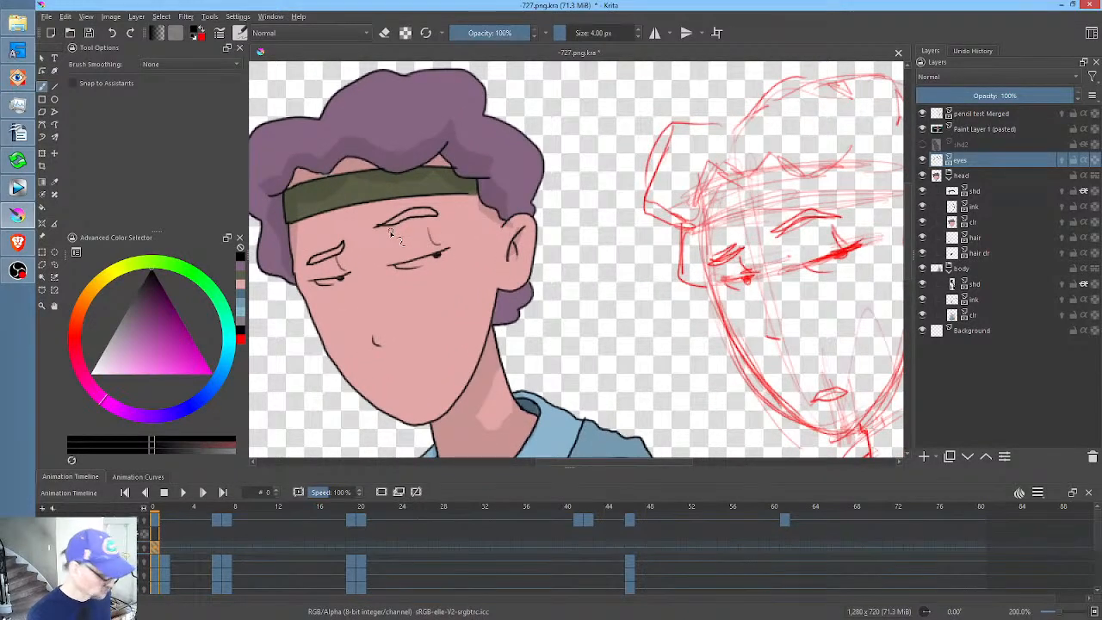
key(e)
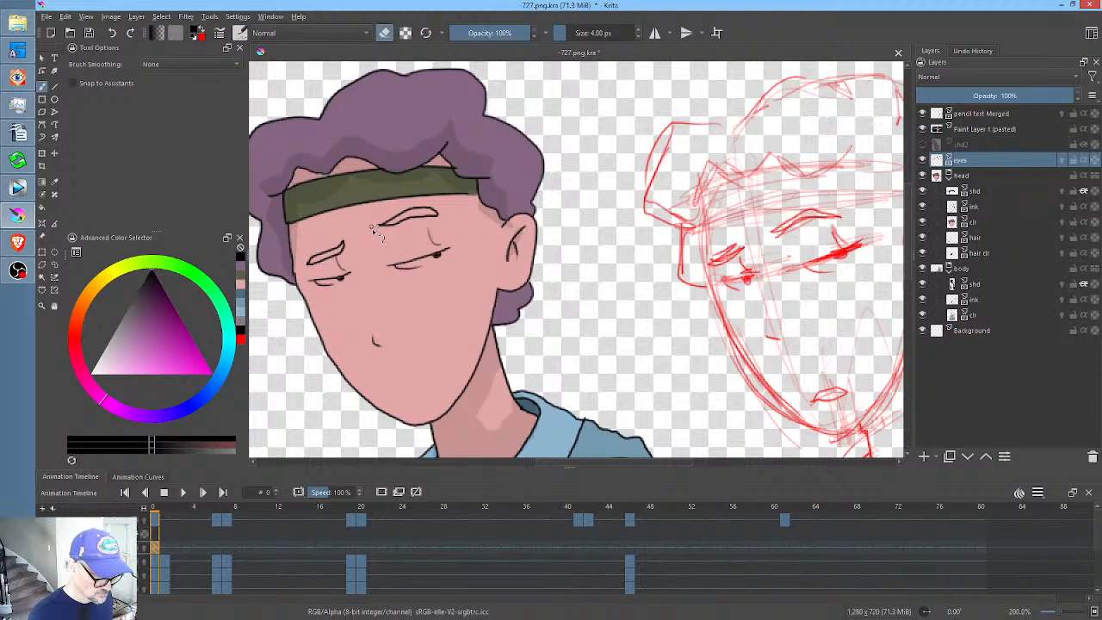
- Sample the purple of the hair and fill both eyebrows with it, using the Fill tool in Behind blending mode
key(ctrl)
ctrl+click(410, 109)
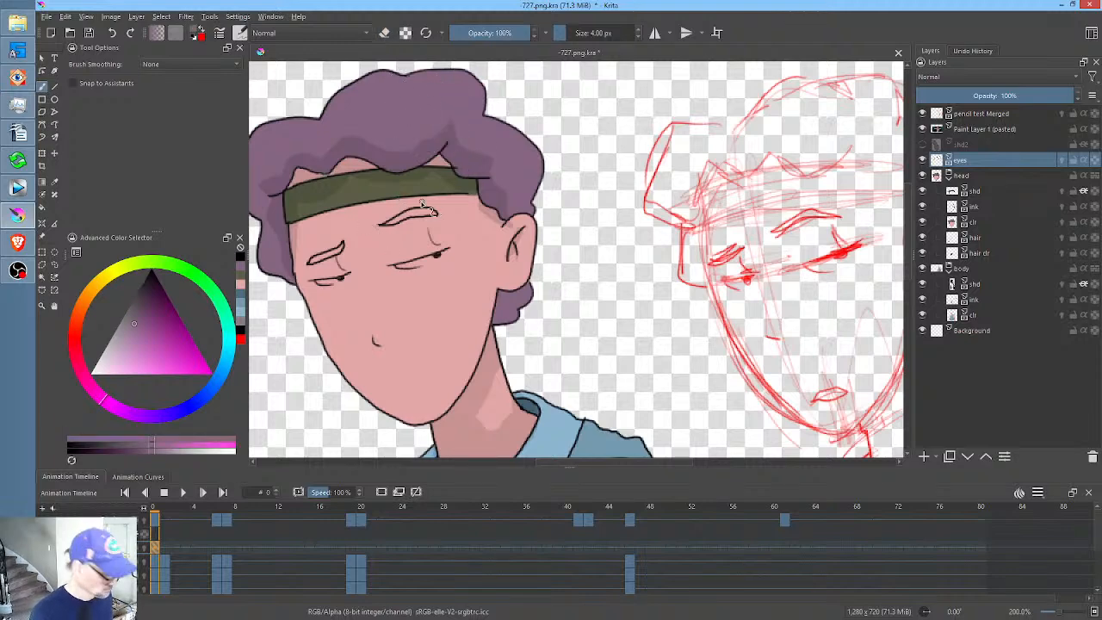
key(f)
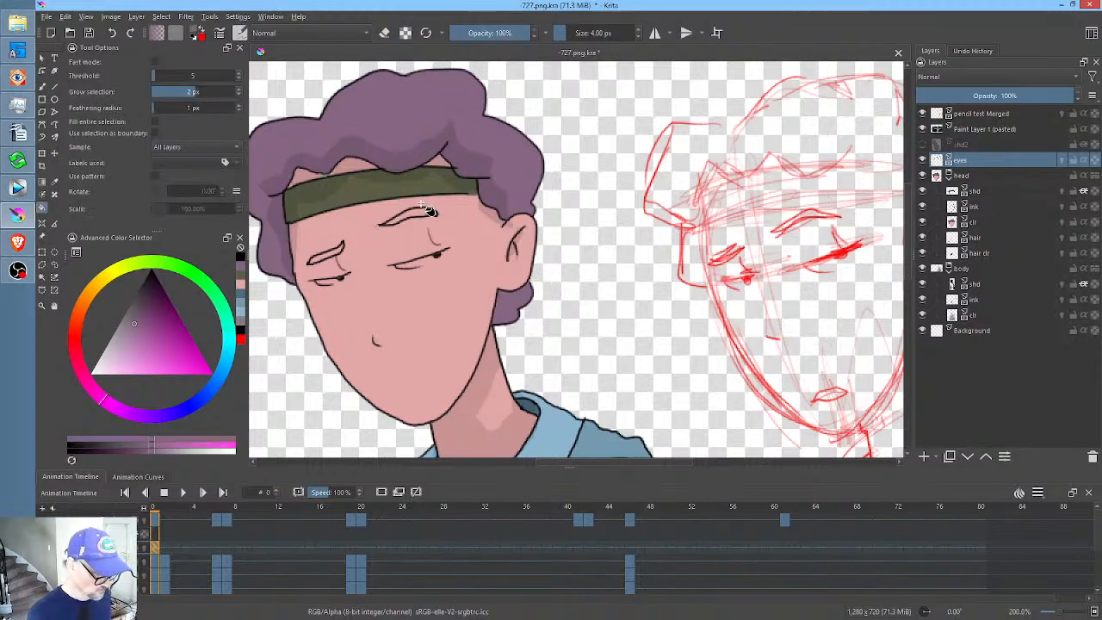
click(308, 35)
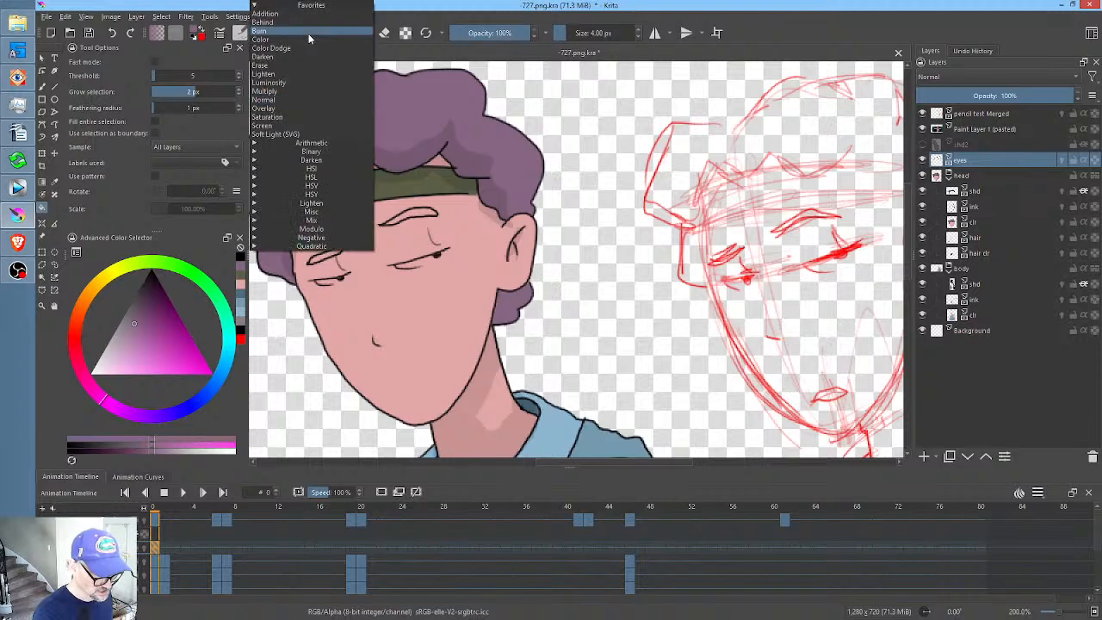
click(308, 45)
click(422, 212)
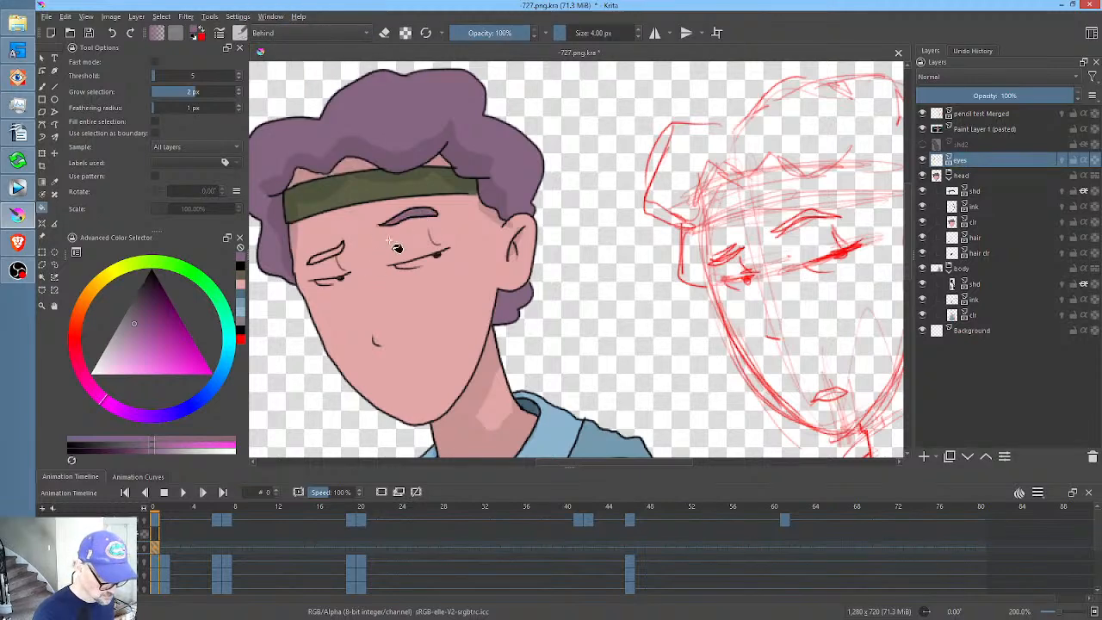
click(336, 258)
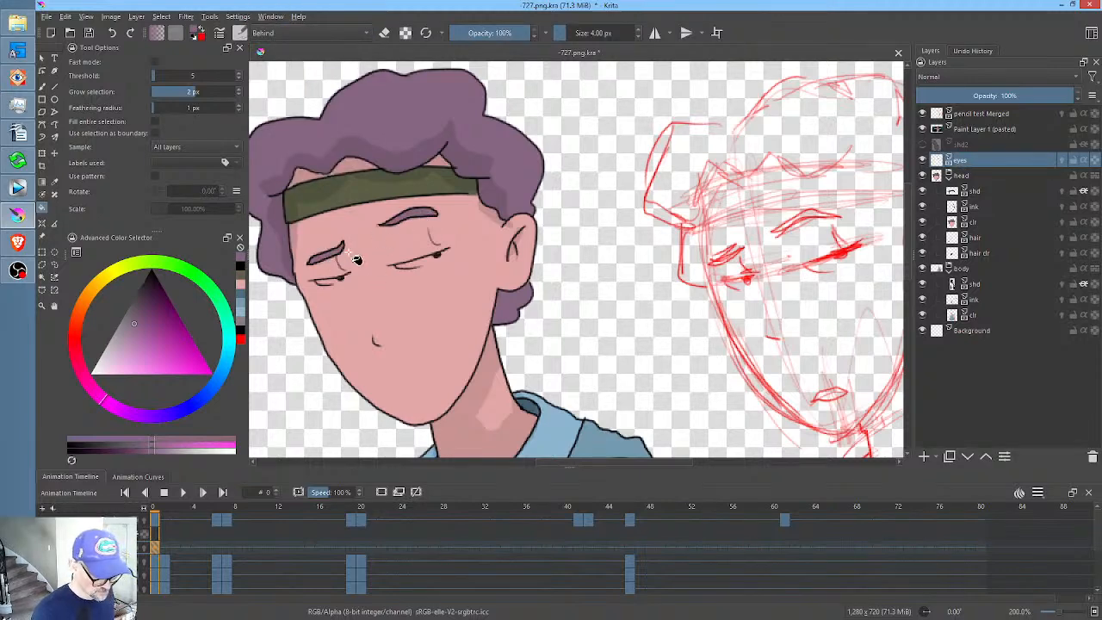
- Choose a near-white color and paint the whites of both eyes behind the ink lines with the brush
drag(118, 363, 95, 363)
mouse_move(421, 272)
mouse_down()
mouse_move(497, 282)
mouse_move(461, 297)
mouse_move(494, 273)
mouse_move(576, 246)
mouse_move(594, 226)
mouse_move(523, 227)
mouse_move(585, 208)
mouse_up()
key(b)
mouse_move(416, 253)
mouse_down()
mouse_move(403, 252)
mouse_move(436, 245)
mouse_up()
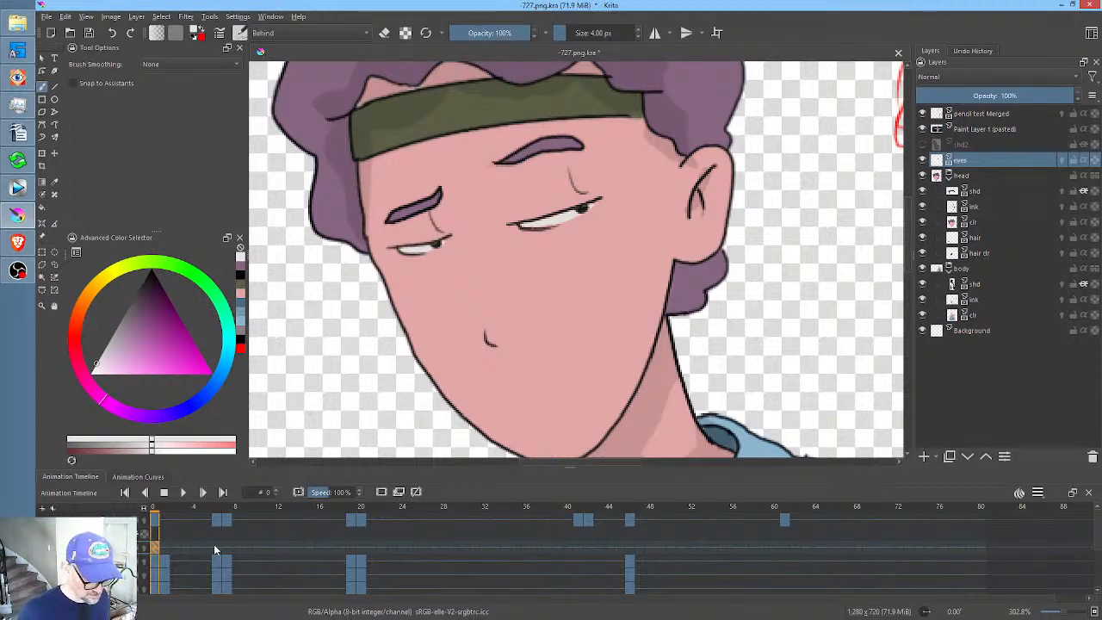
- Add a keyframe repeating the face drawing on frame 6 of the eyes layer and move it down to 605, 282 px
click(213, 544)
scroll(622, 309, down, 2)
scroll(653, 278, down, 2)
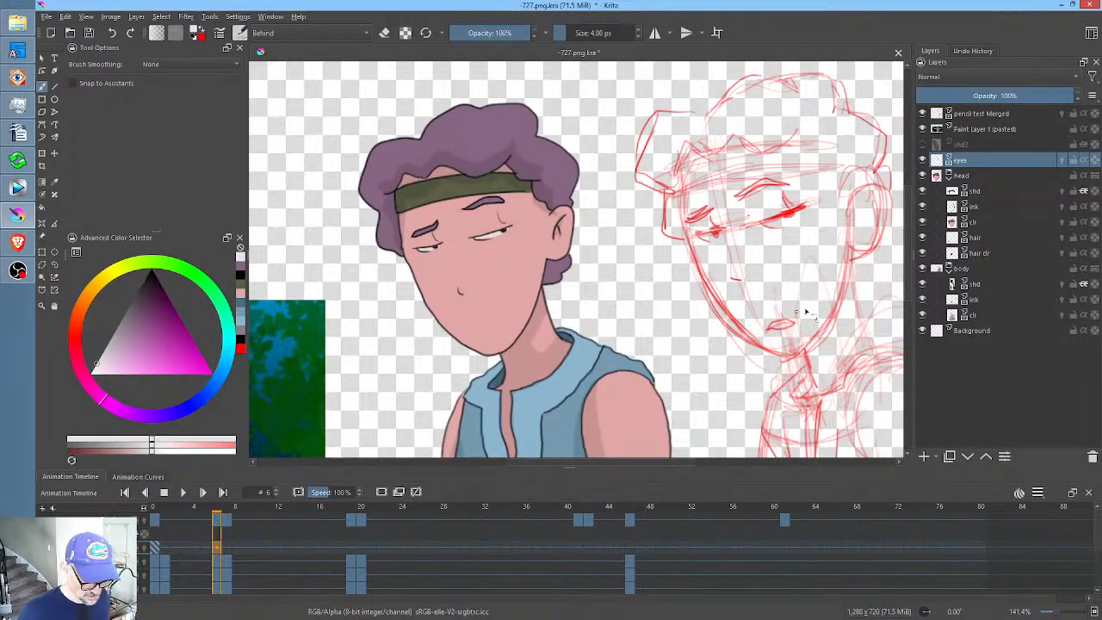
click(228, 551)
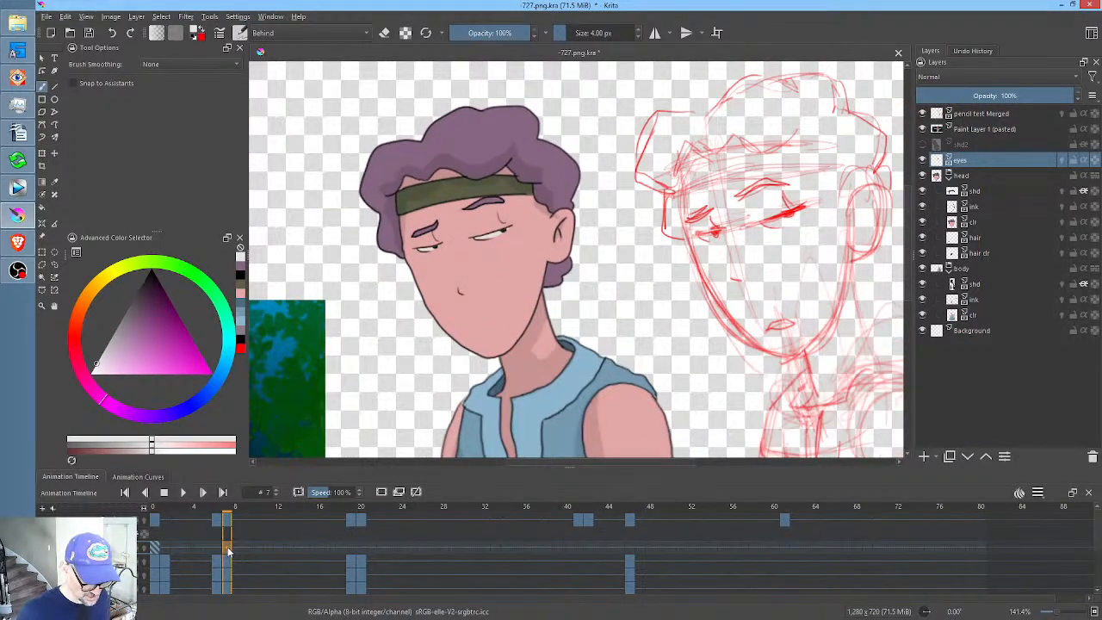
click(157, 548)
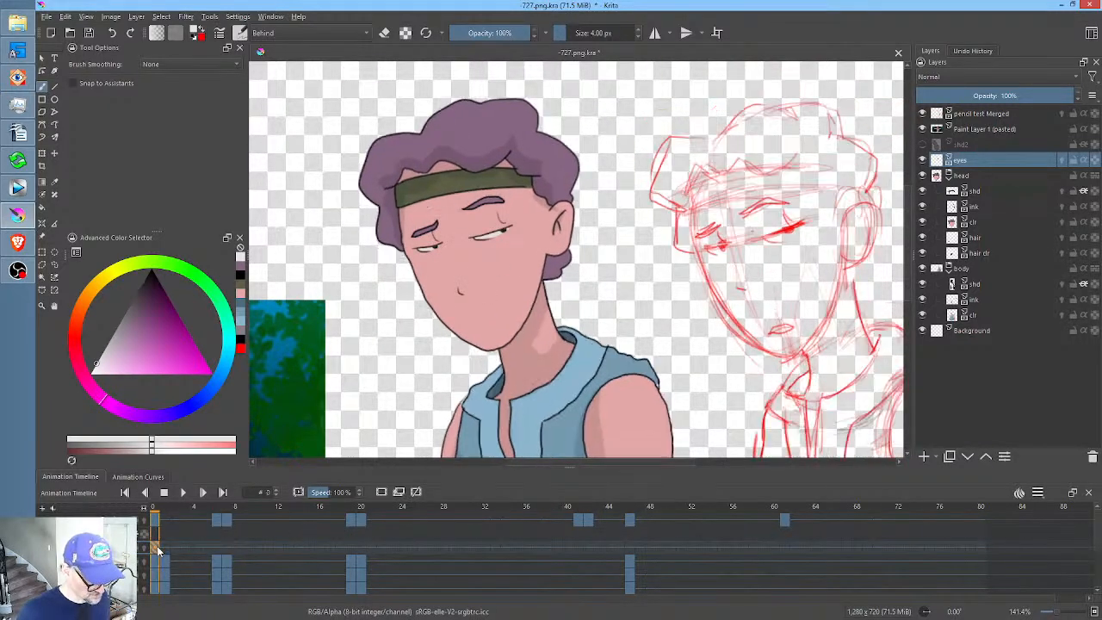
click(217, 549)
key(ctrl+t)
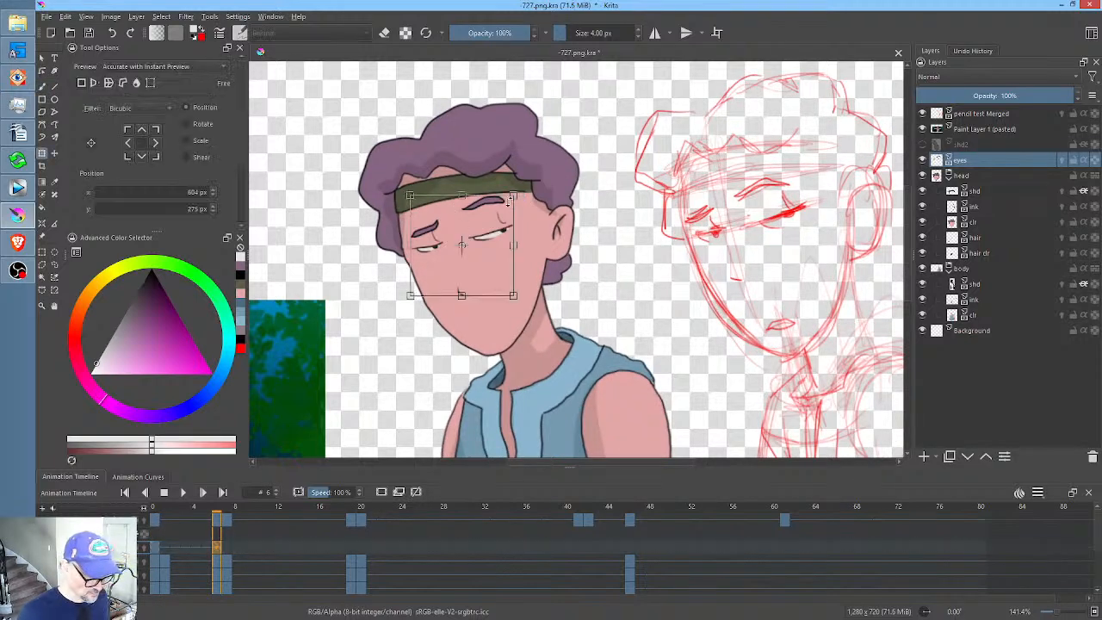
drag(484, 231, 484, 236)
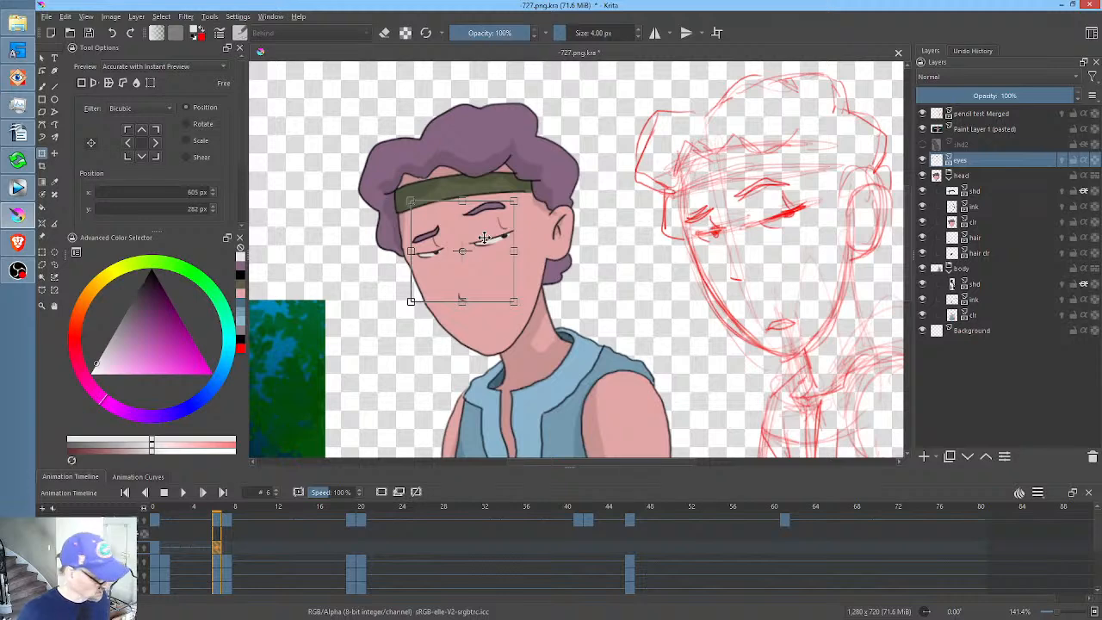
- Repeat the face drawing as a keyframe on frame 7 of the eyes layer and move it to 606, 285 px
click(226, 549)
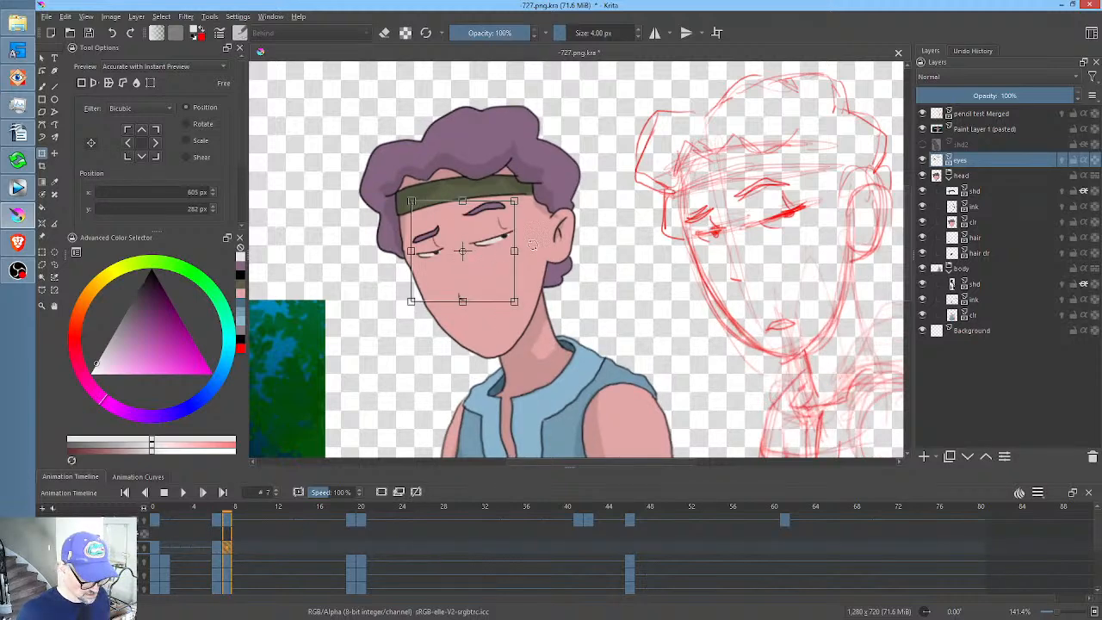
click(532, 244)
drag(494, 252, 496, 256)
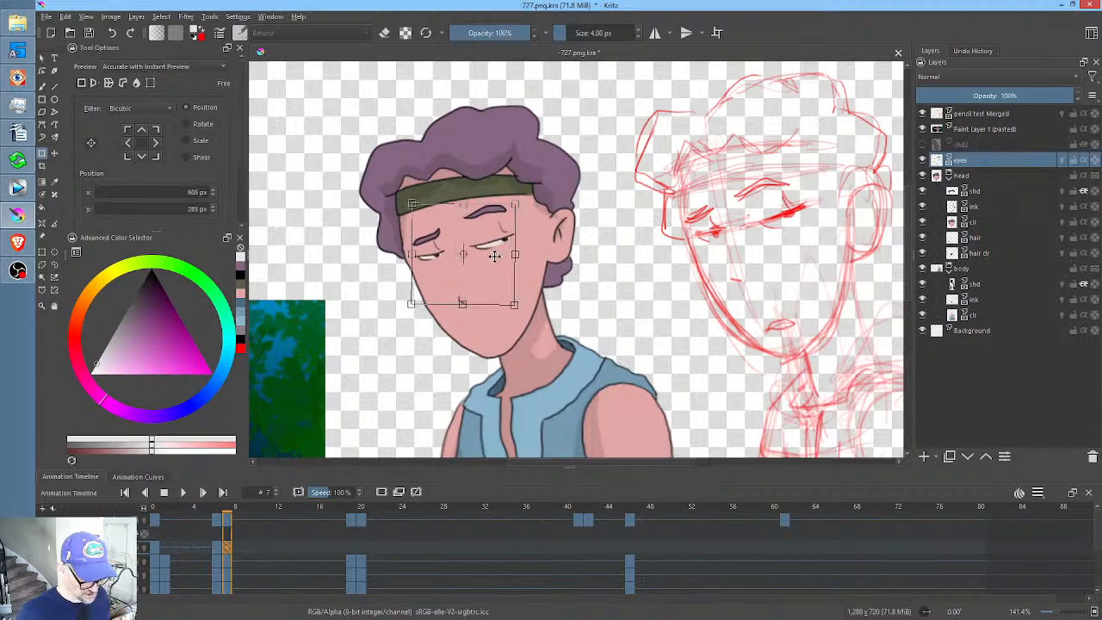
- Add a face keyframe on frame 1 of the eyes layer, move it to 605, 279 px, and check it against frames 6 and 7
click(155, 547)
key(space)
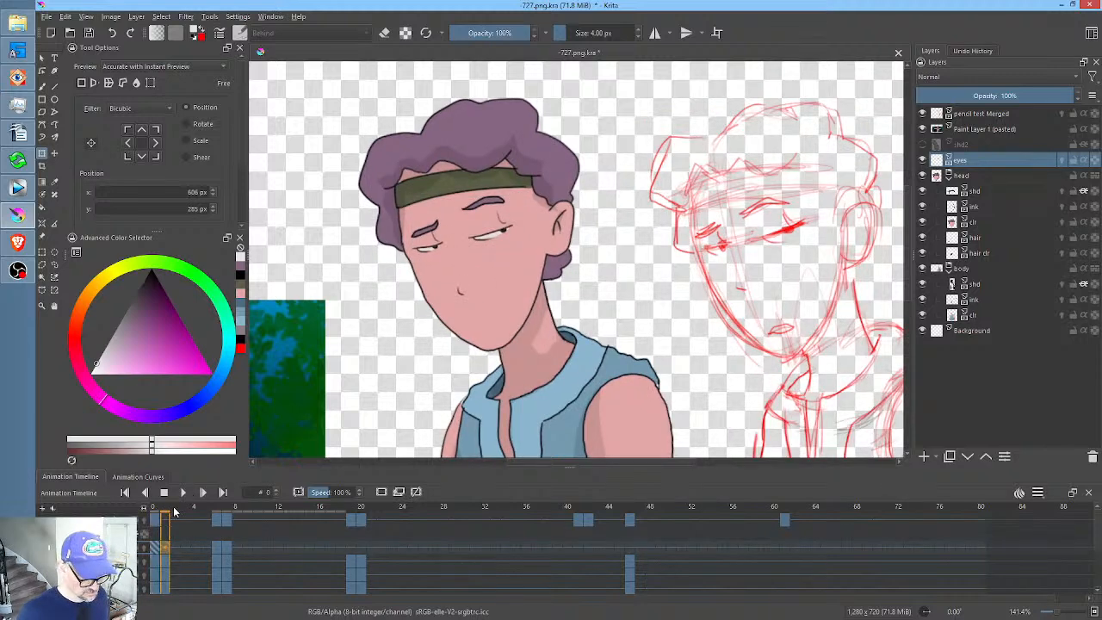
mouse_move(153, 511)
mouse_down()
mouse_move(217, 514)
mouse_move(123, 511)
mouse_move(163, 513)
mouse_up()
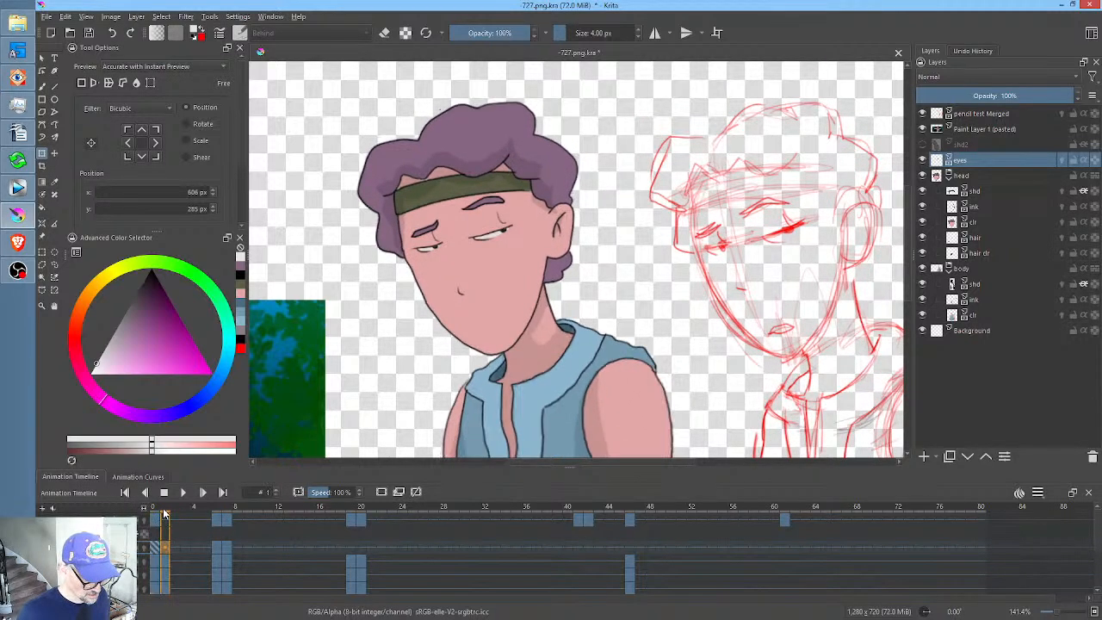
drag(480, 232, 480, 236)
click(222, 549)
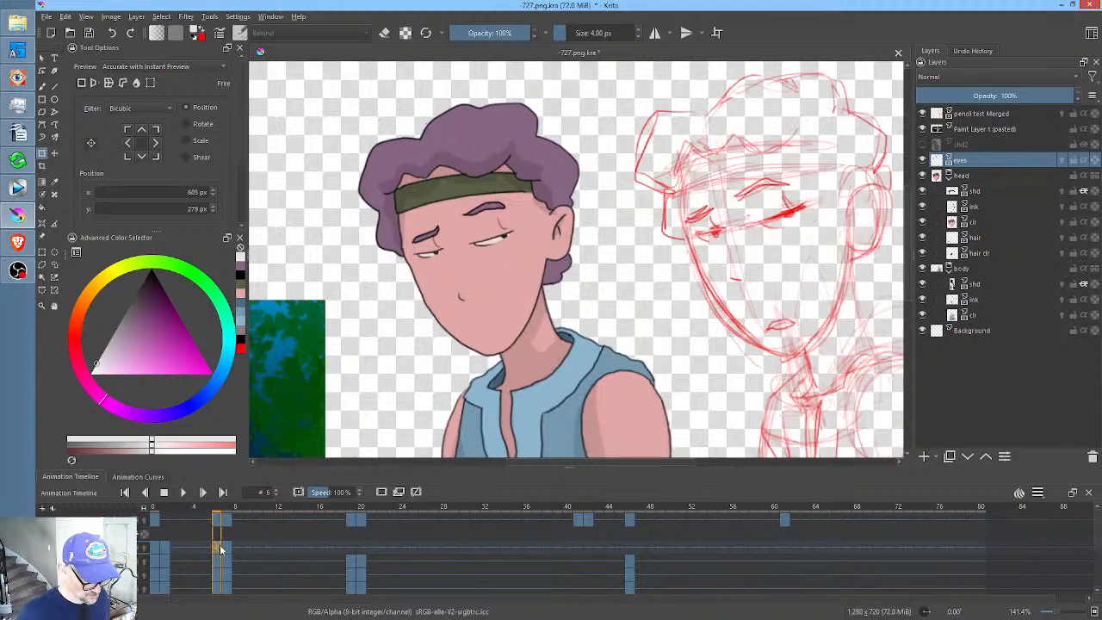
click(227, 549)
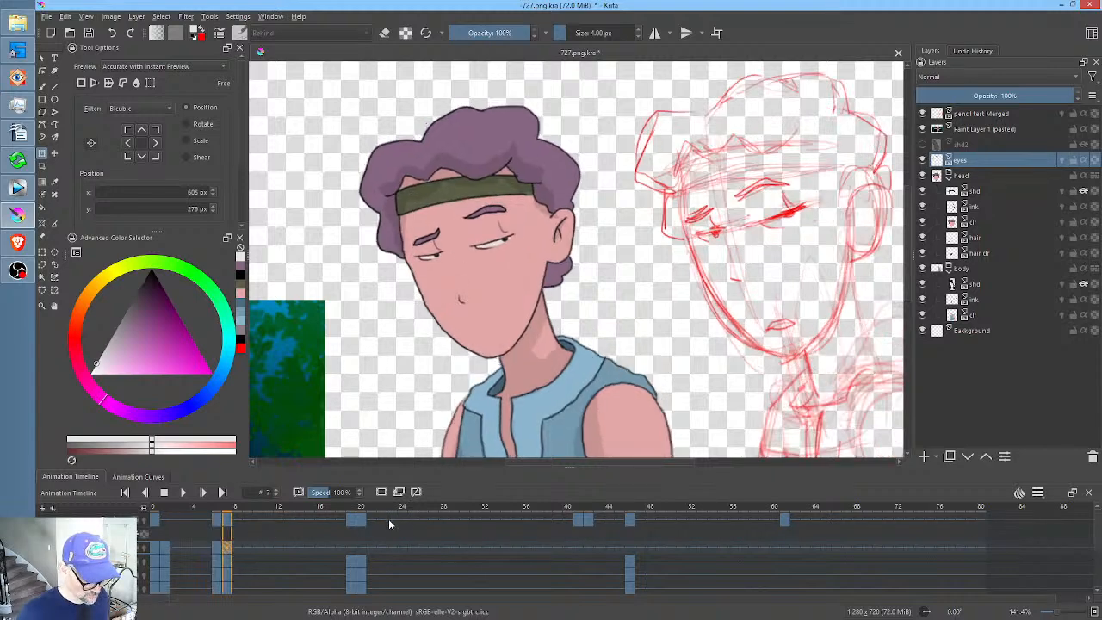
- Repeat the face drawing as a keyframe on frame 19 of the eyes layer and move it to 608, 291 px
click(350, 549)
click(492, 240)
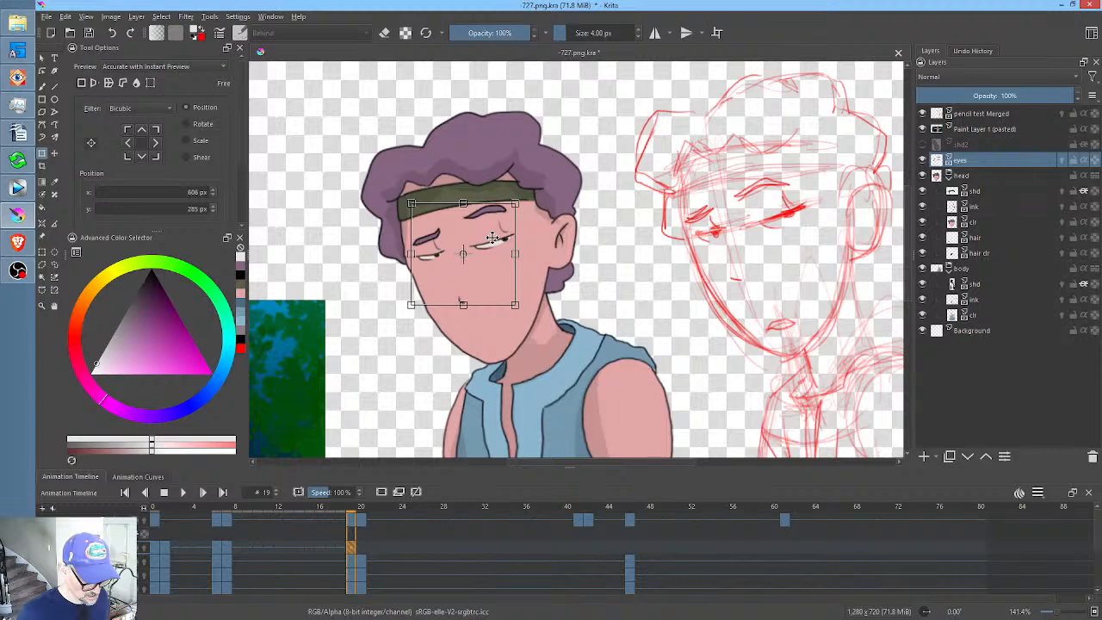
drag(491, 239, 494, 243)
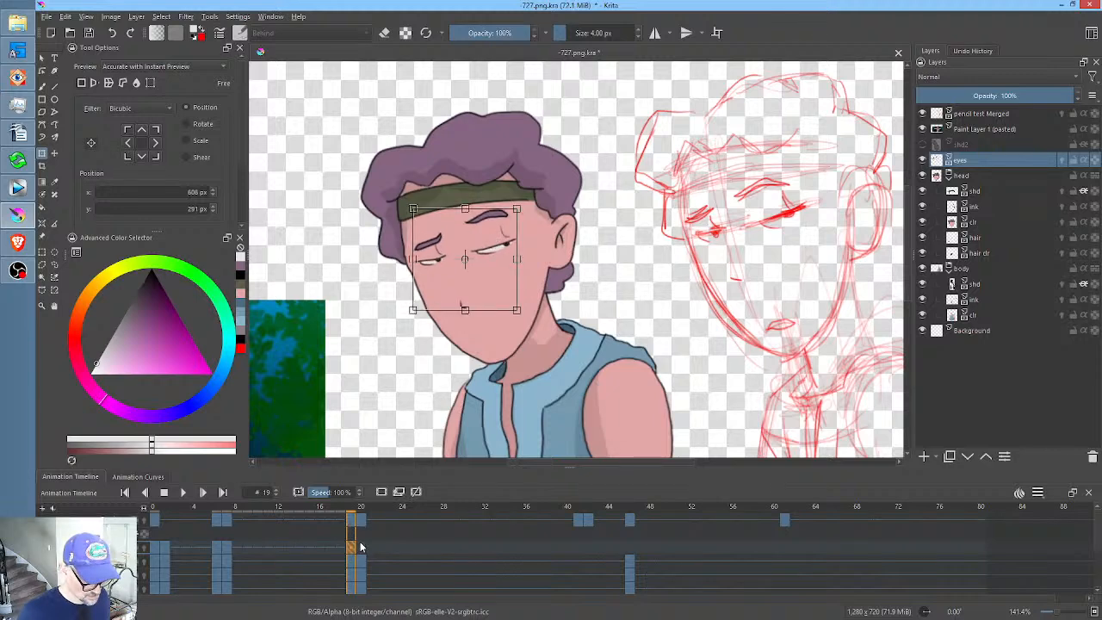
- Add a face keyframe on frame 20 of the eyes layer and move it up to 605, 283 px
click(361, 547)
click(471, 267)
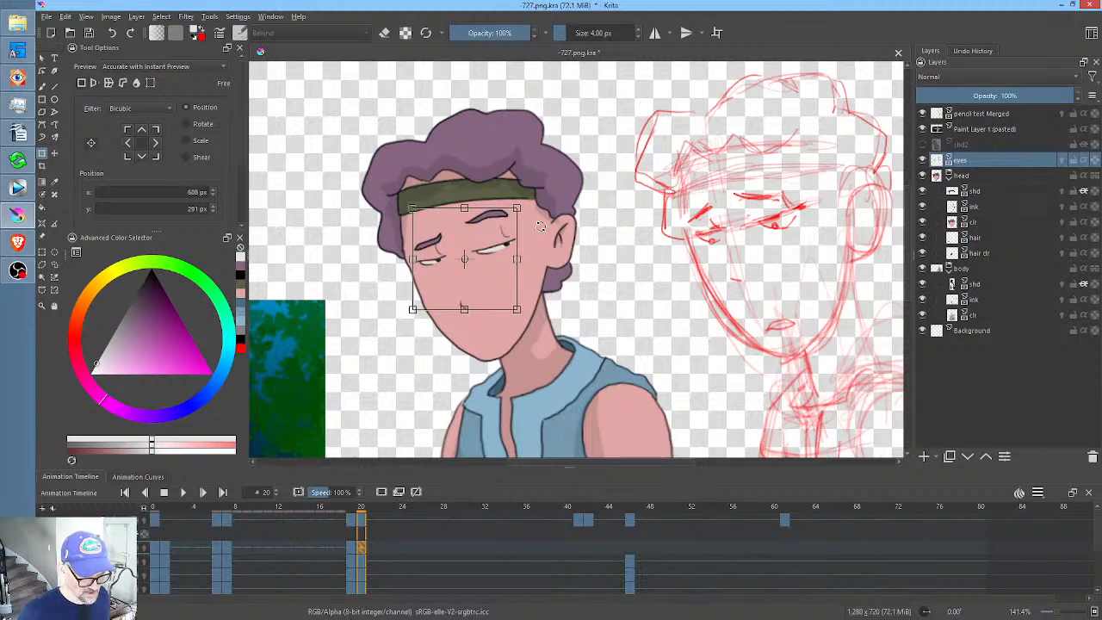
drag(540, 226, 487, 245)
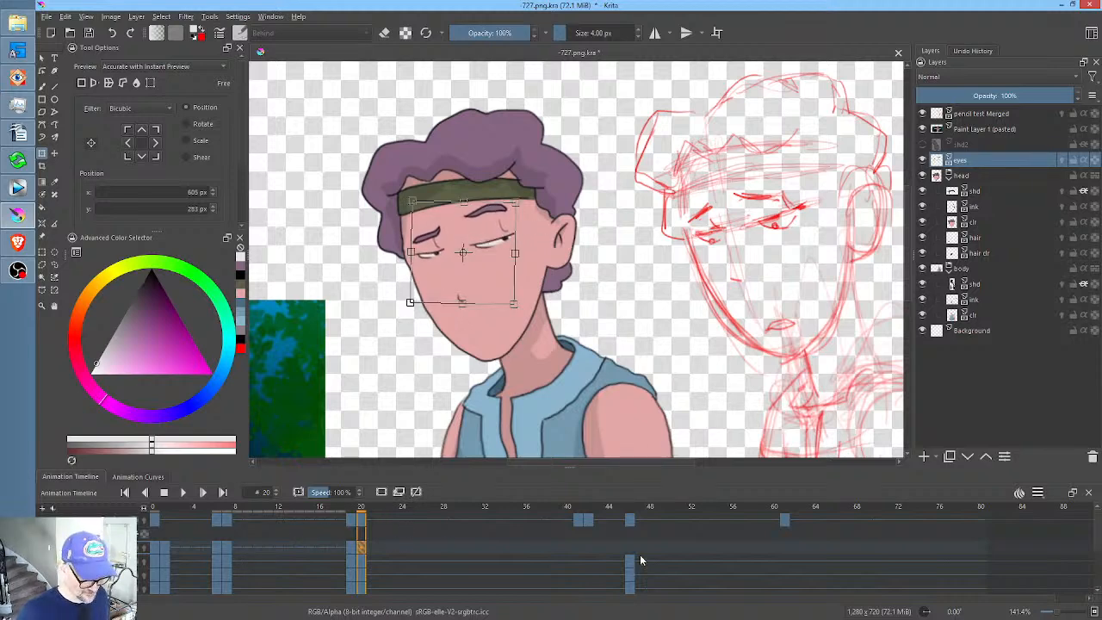
- Check frame 41, go back to frame 19 of the eyes layer and erase the eyelid crease lines above both eyes
click(578, 550)
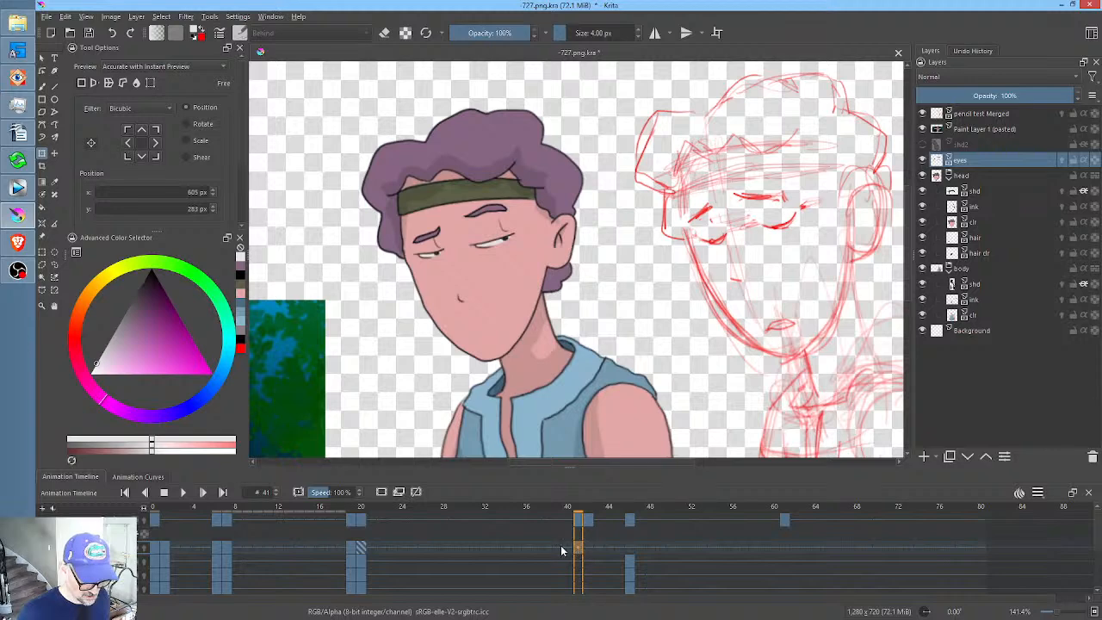
click(532, 510)
mouse_move(533, 507)
mouse_down()
mouse_move(160, 526)
mouse_move(369, 541)
mouse_move(340, 540)
mouse_move(353, 543)
mouse_up()
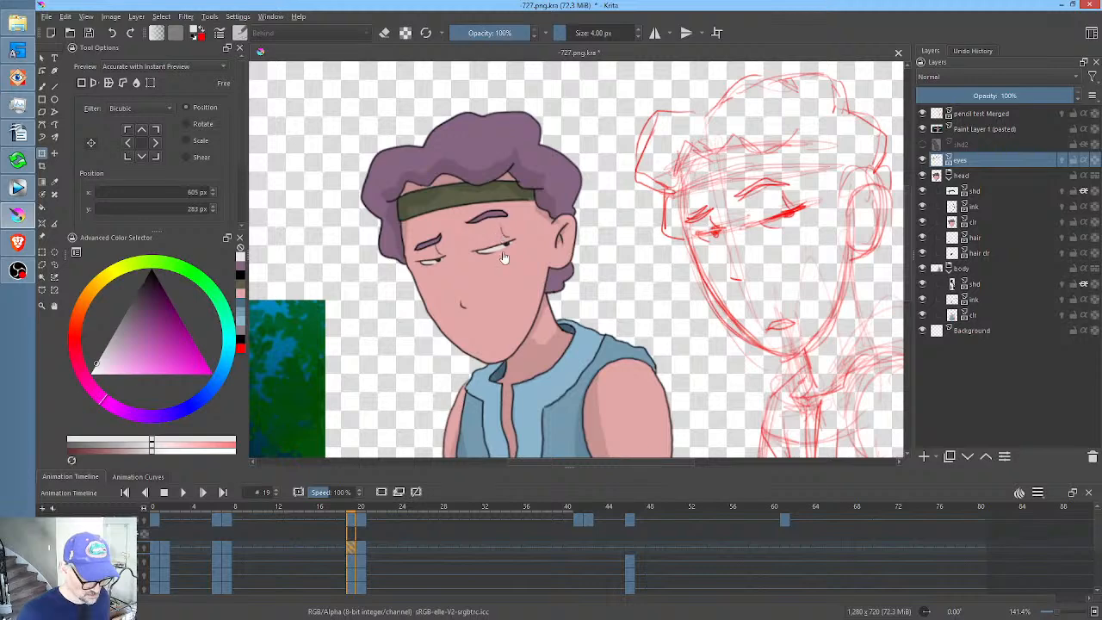
scroll(482, 239, up, 1)
scroll(482, 239, up, 1)
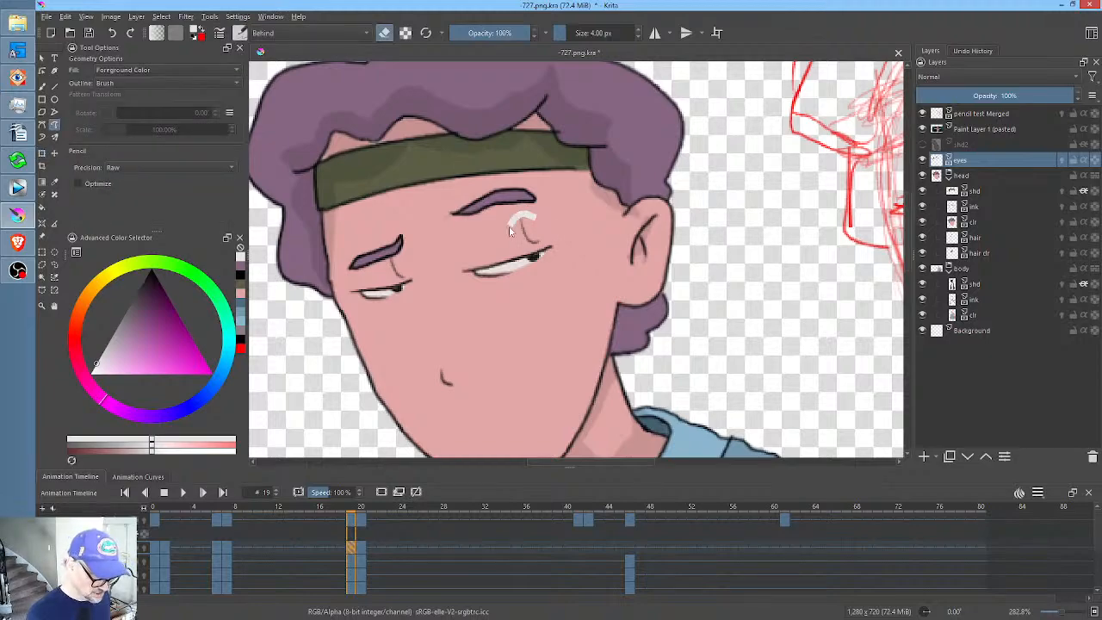
drag(522, 220, 527, 243)
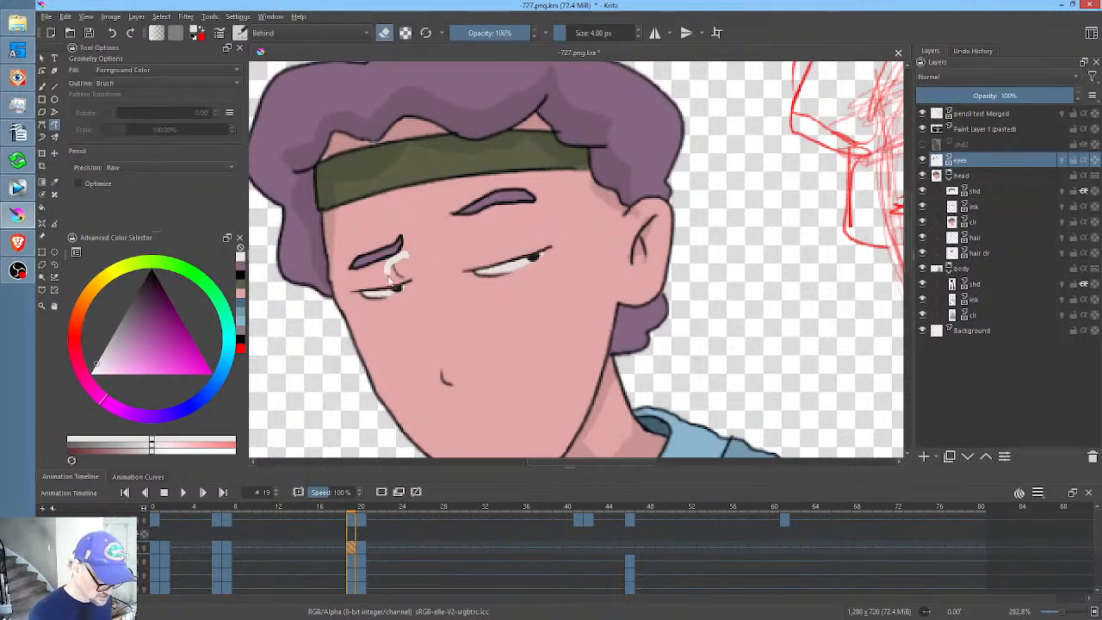
- Erase the upper lids, pupils and whites of both eyes on frame 19, keeping only the lower lid lines
mouse_move(766, 267)
mouse_down()
mouse_move(487, 312)
mouse_move(841, 212)
mouse_up()
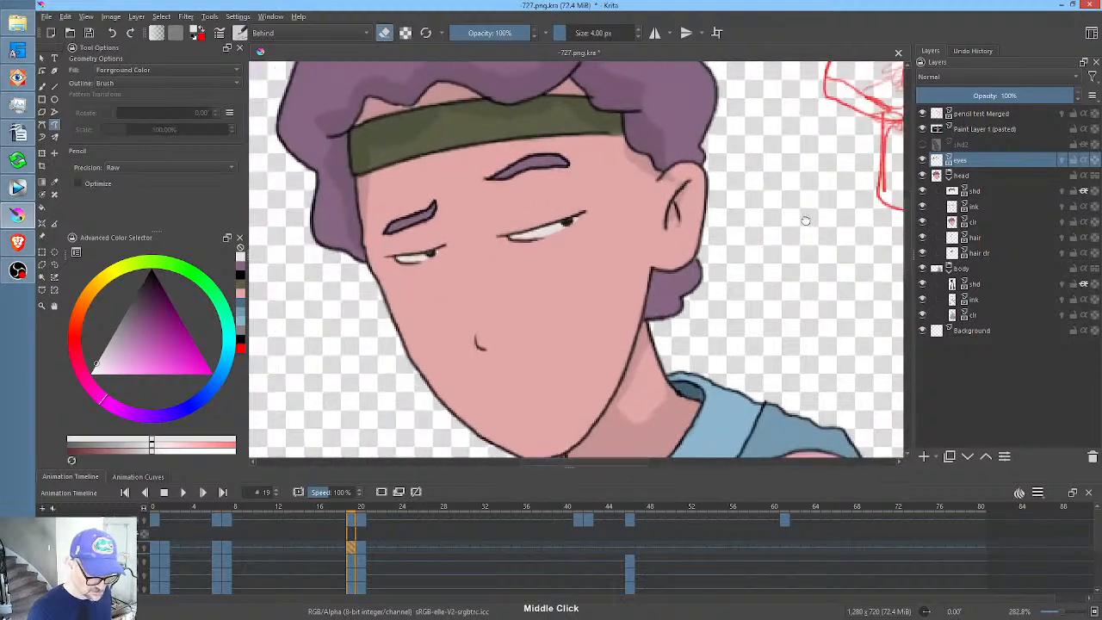
mouse_move(580, 196)
mouse_down()
mouse_move(515, 213)
mouse_move(493, 238)
mouse_move(537, 241)
mouse_move(587, 217)
mouse_up()
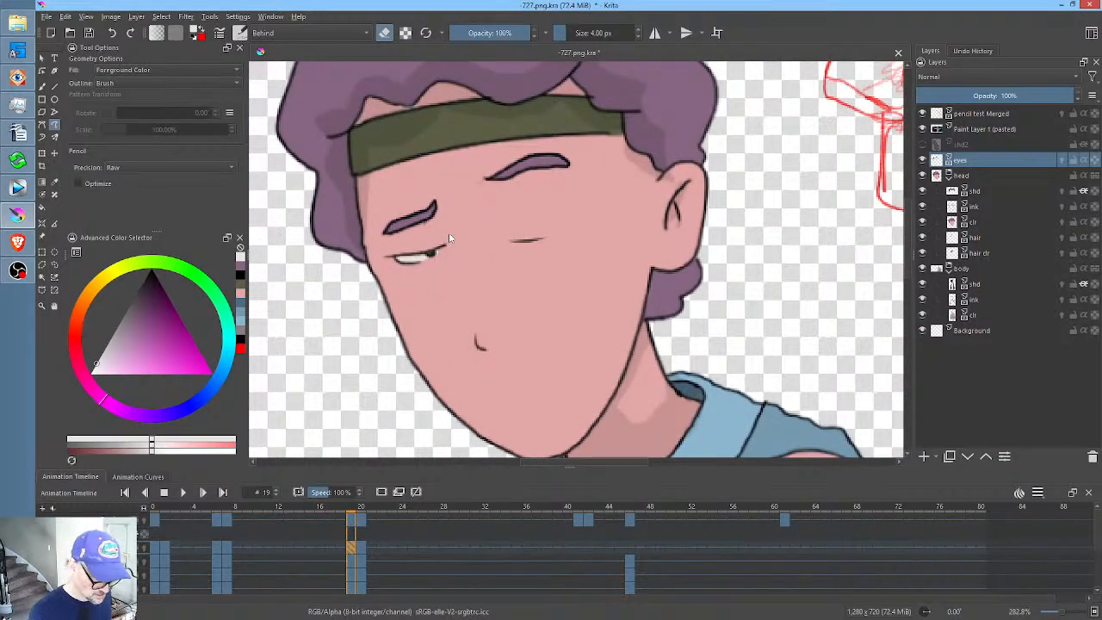
mouse_move(449, 233)
mouse_down()
mouse_move(393, 256)
mouse_move(424, 261)
mouse_move(462, 229)
mouse_up()
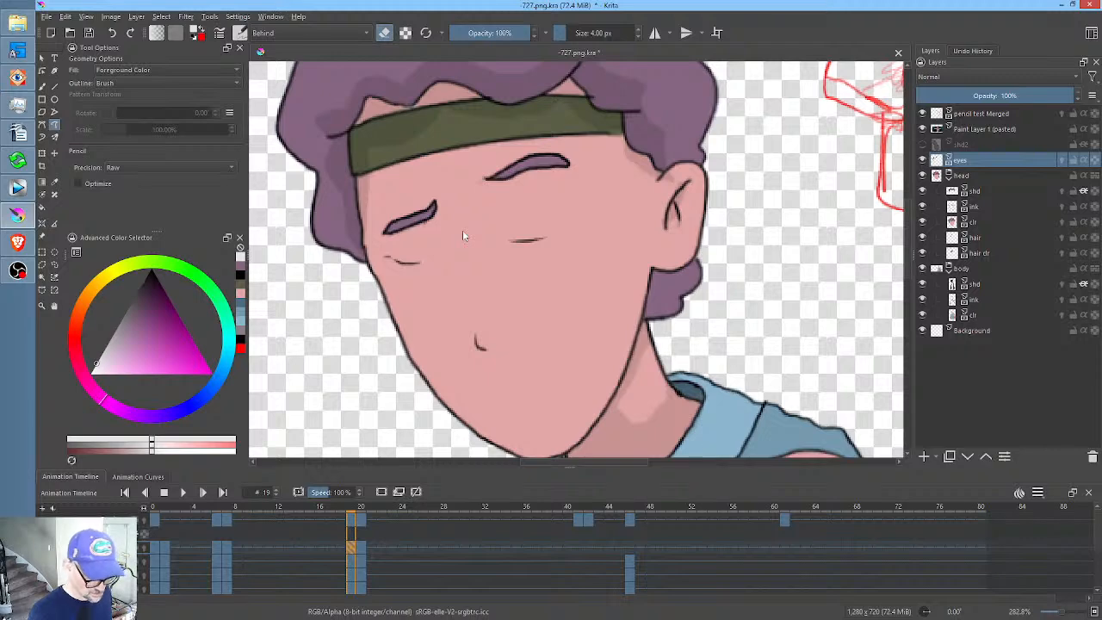
- Choose black and draw curved closed-eye lines over the remaining lower lids of both eyes on frame 19
key(b)
key(e)
drag(156, 321, 155, 203)
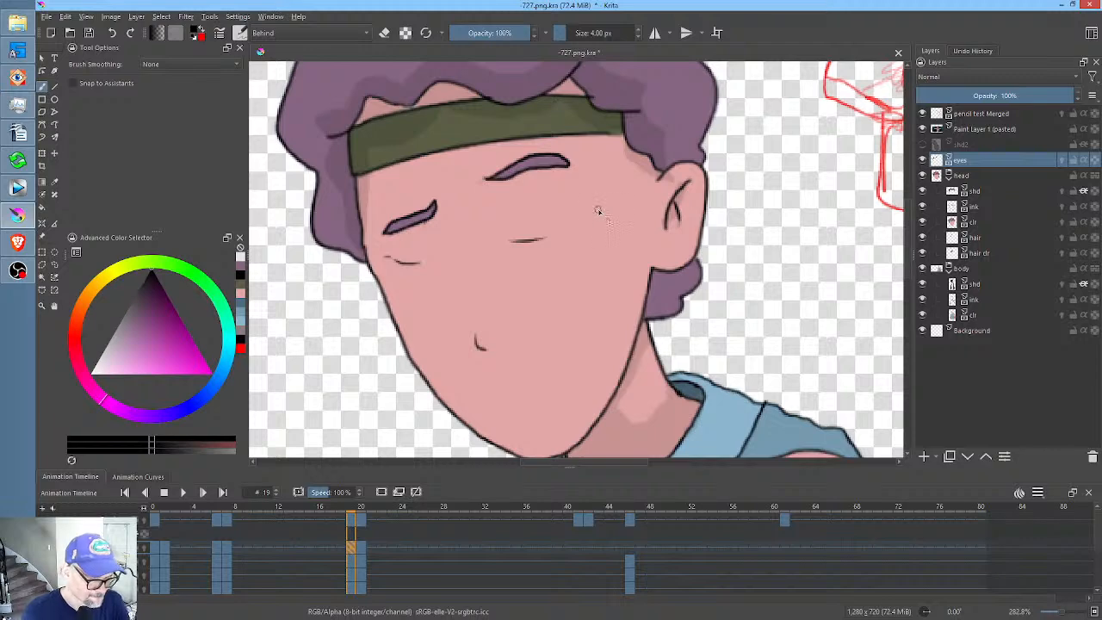
mouse_move(504, 240)
mouse_down()
mouse_move(541, 244)
mouse_move(504, 244)
mouse_move(543, 233)
mouse_move(503, 241)
mouse_move(564, 230)
mouse_up()
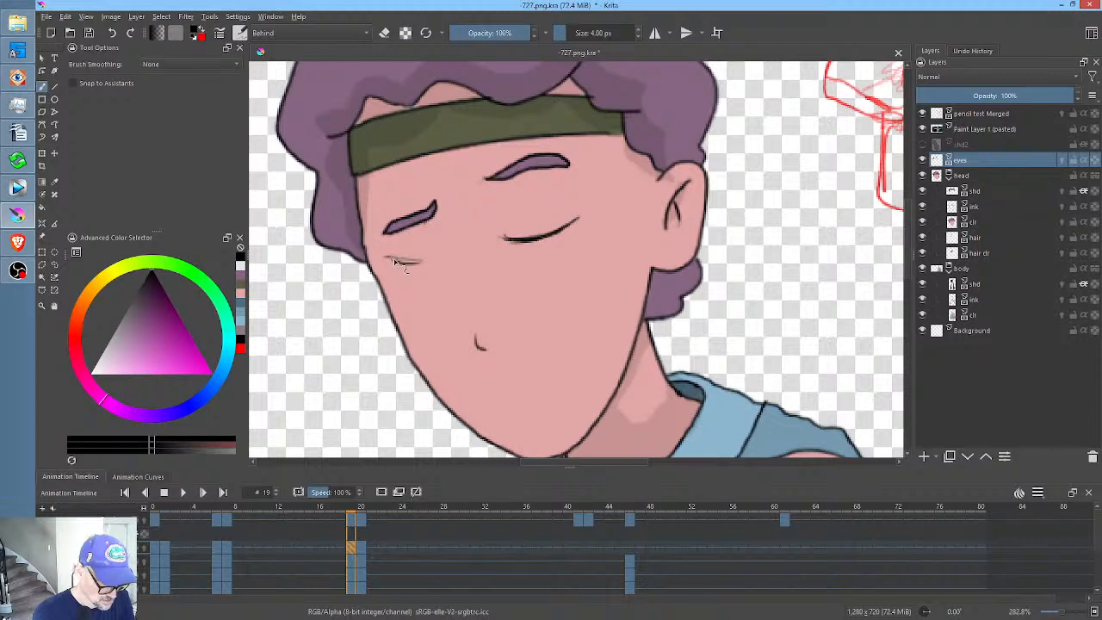
mouse_move(396, 261)
mouse_down()
mouse_move(440, 257)
mouse_move(414, 267)
mouse_move(453, 249)
mouse_move(414, 255)
mouse_up()
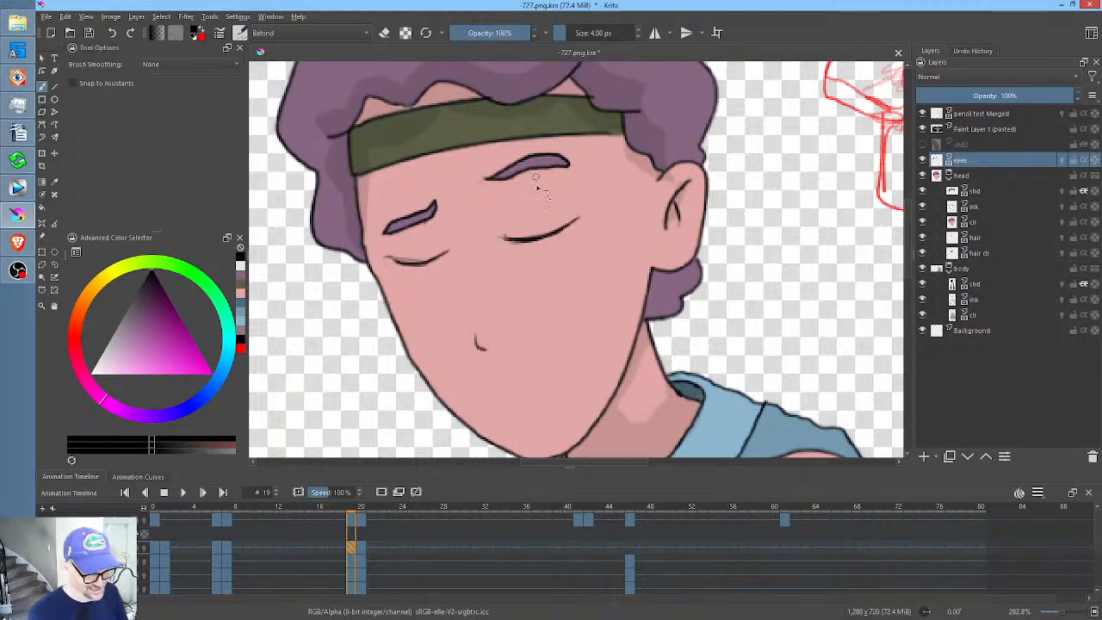
- Thin and taper the closed-eye lines on frame 19 with the brush in eraser mode
drag(673, 325, 601, 308)
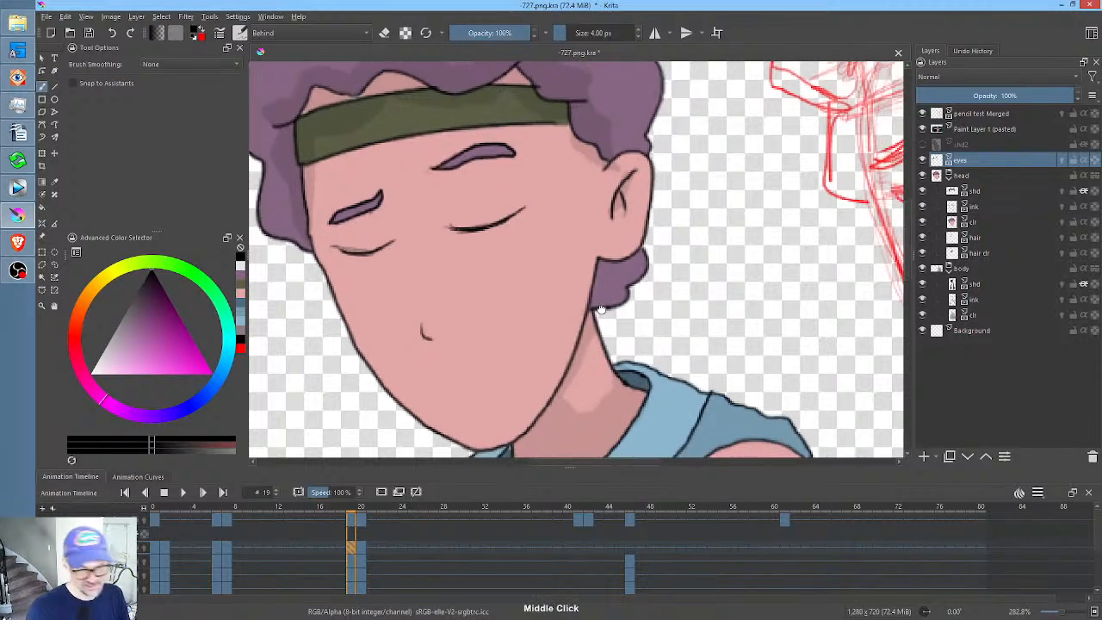
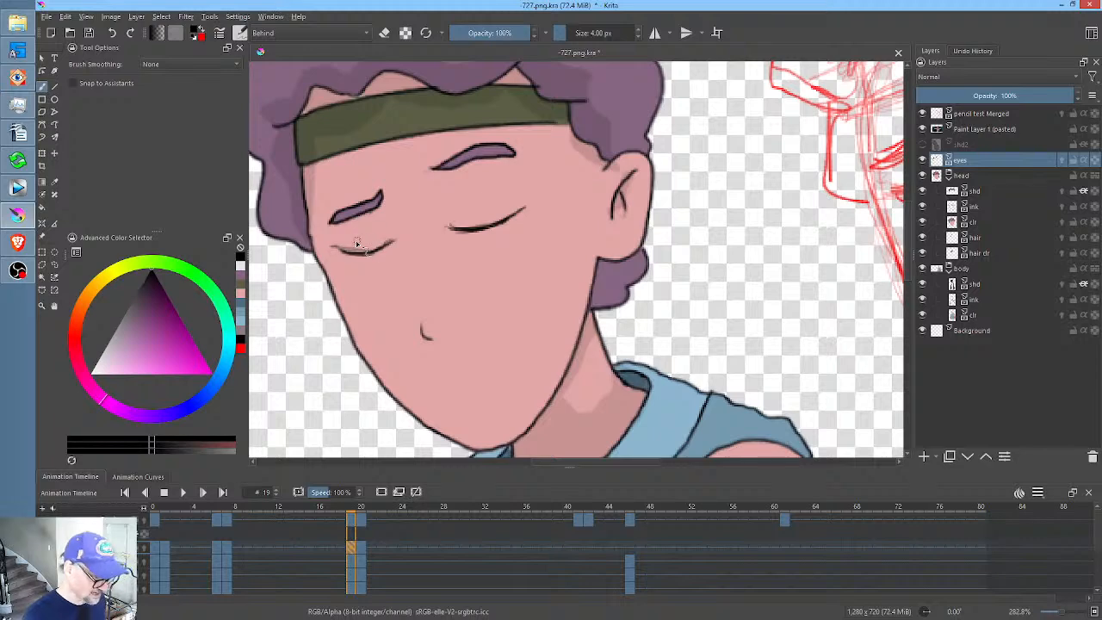
key(e)
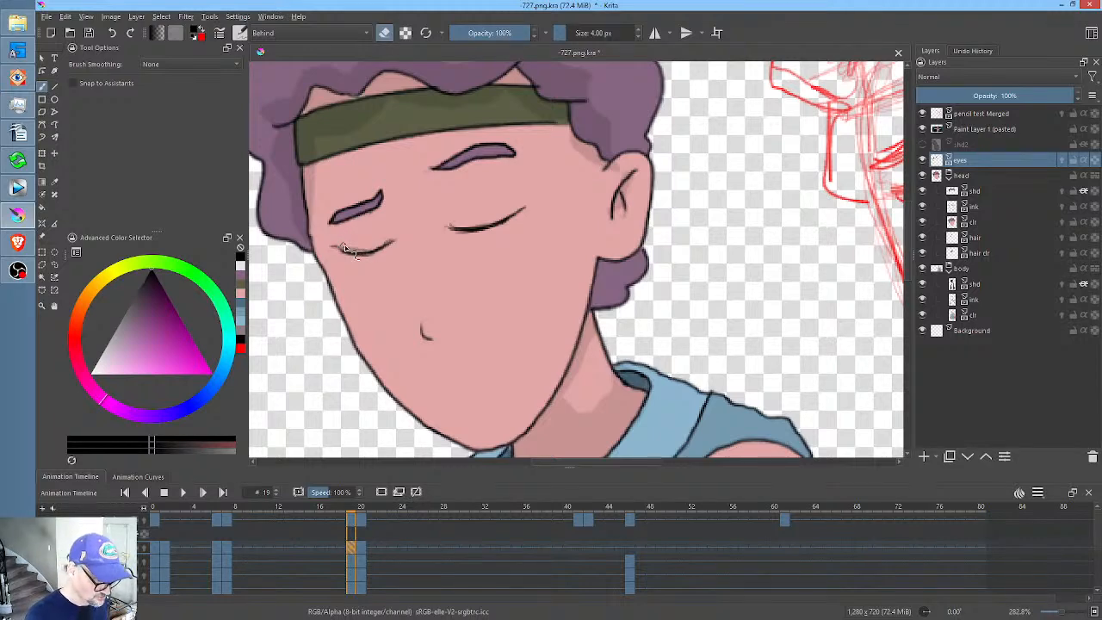
drag(344, 248, 352, 251)
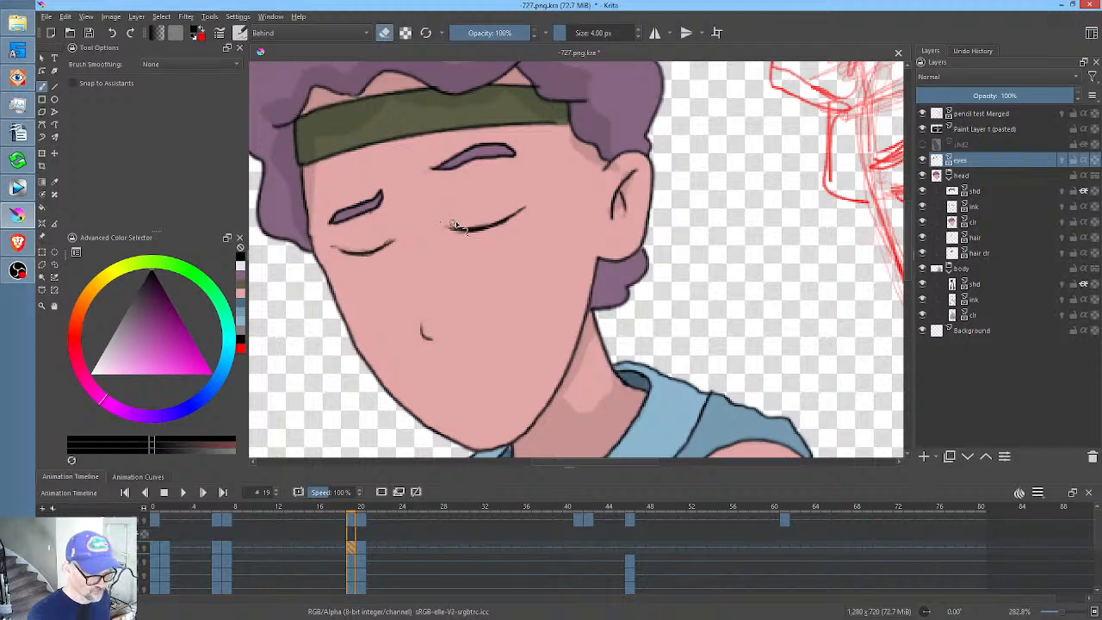
- On frame 20 of the eyes layer, erase the eyelid creases above both eyes and the larger eye's pupil using the freehand shape tool
click(363, 547)
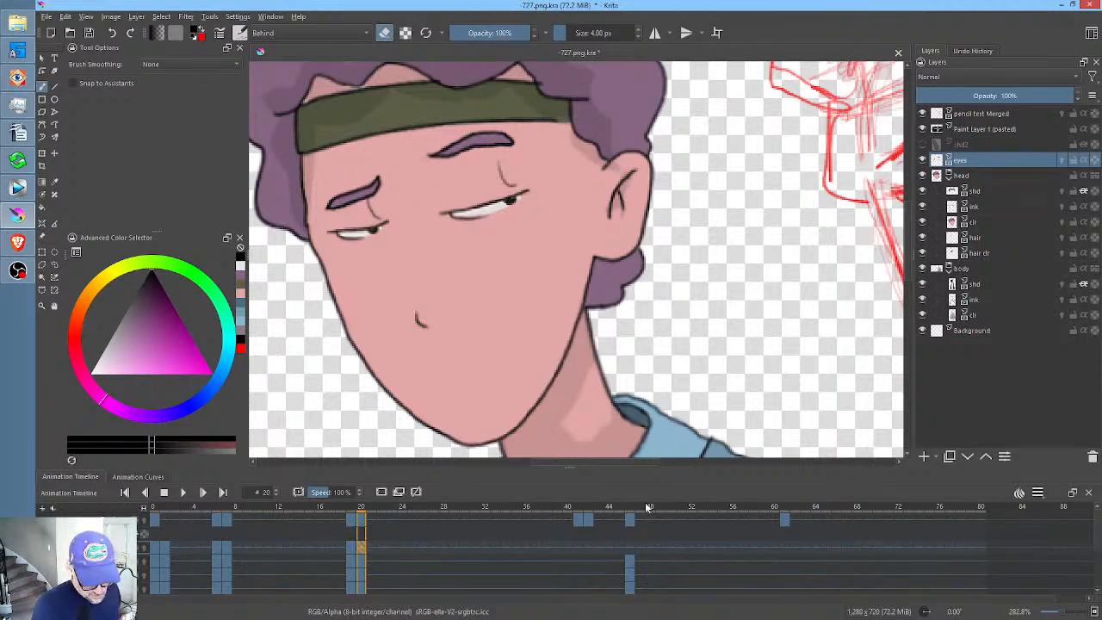
drag(543, 516, 363, 543)
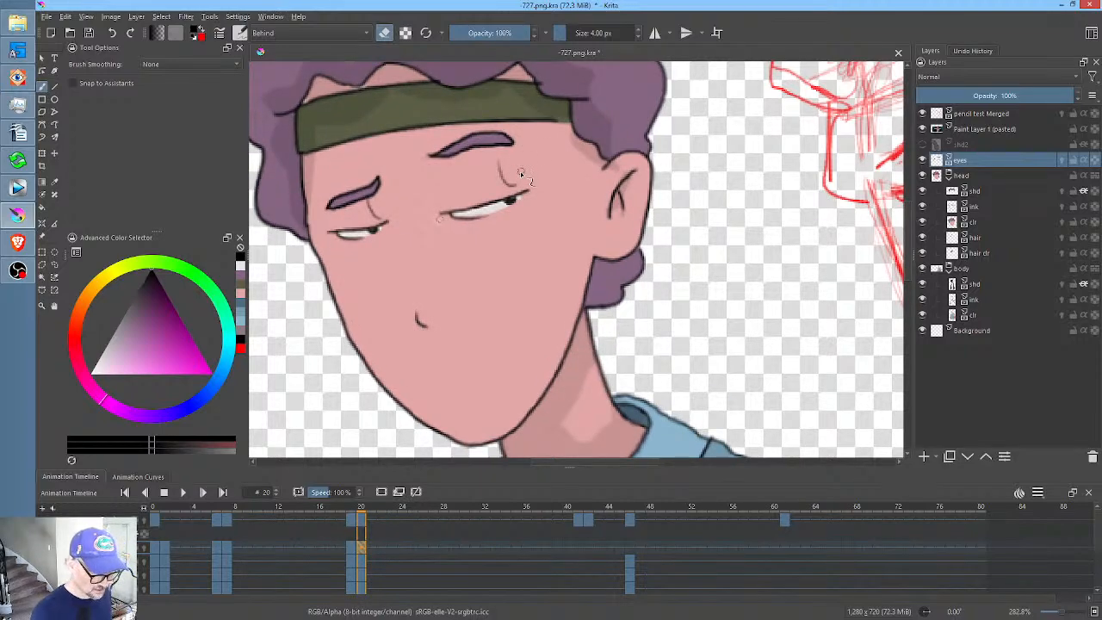
drag(556, 254, 583, 269)
key(n)
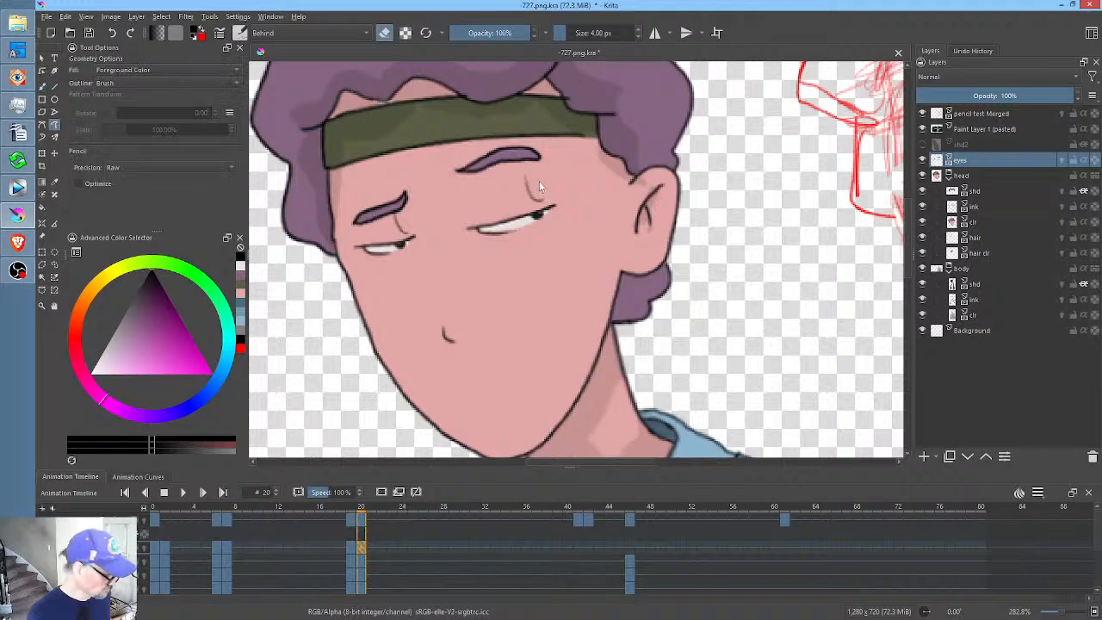
key(e)
mouse_move(532, 172)
mouse_down()
mouse_move(528, 201)
mouse_move(539, 207)
mouse_move(532, 169)
mouse_move(515, 182)
mouse_move(524, 207)
mouse_move(597, 172)
mouse_up()
key(e)
mouse_move(408, 210)
mouse_down()
mouse_move(396, 226)
mouse_move(415, 237)
mouse_move(393, 215)
mouse_up()
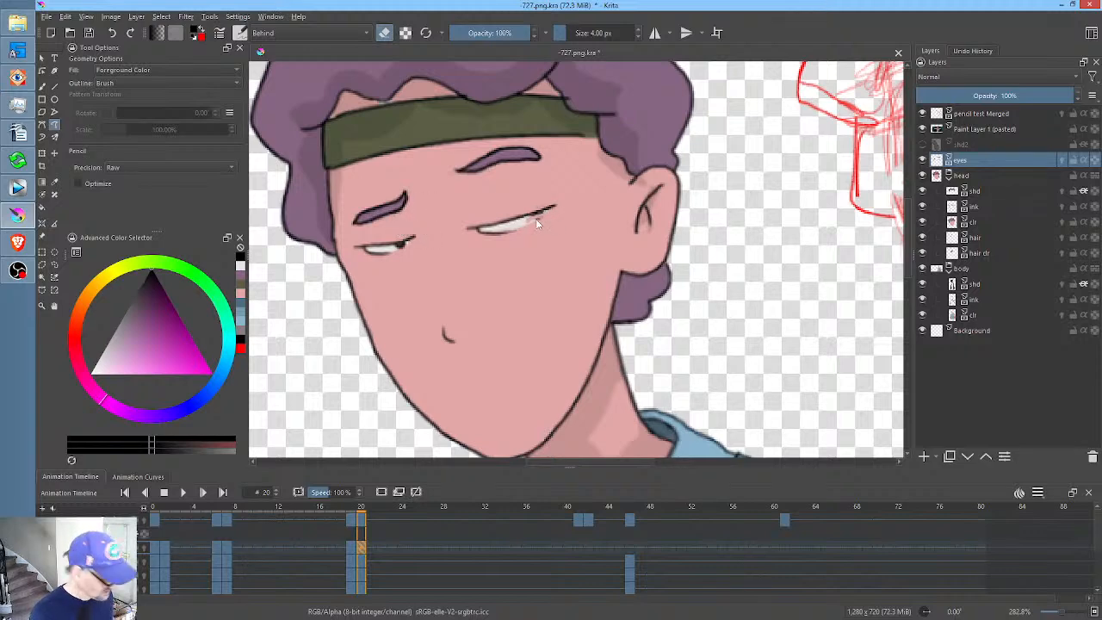
- Sample the eye white and paint it behind the ink where the larger eye's pupil was erased
key(b)
ctrl+click(527, 223)
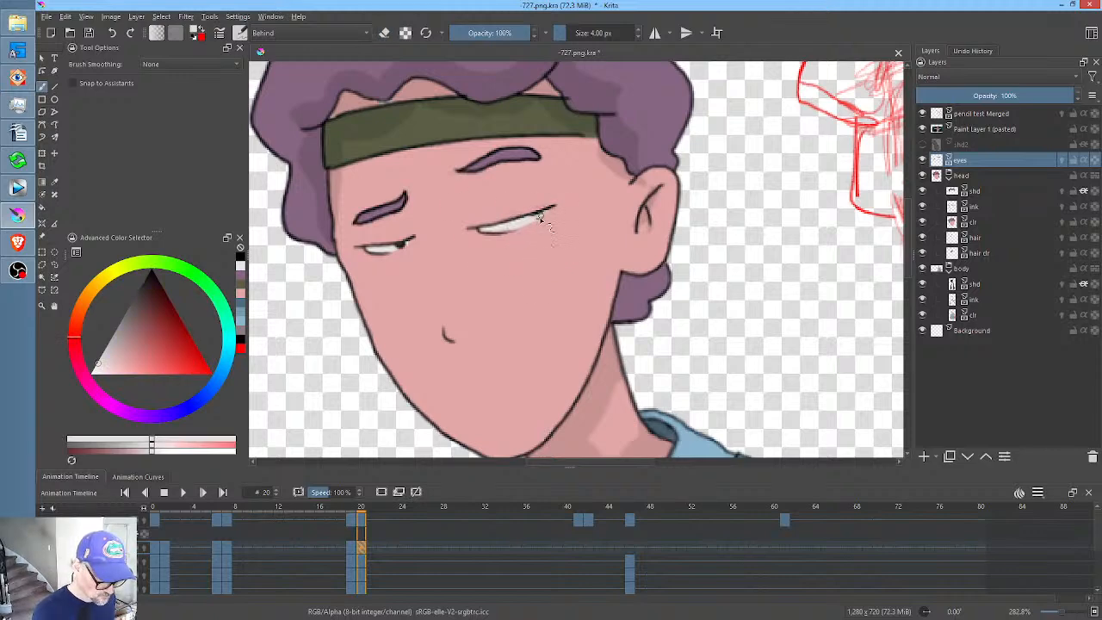
drag(539, 214, 547, 209)
- Set the brush blending mode to Normal, sample the eye white and paint over the remaining pupil marks in both eyes
click(281, 33)
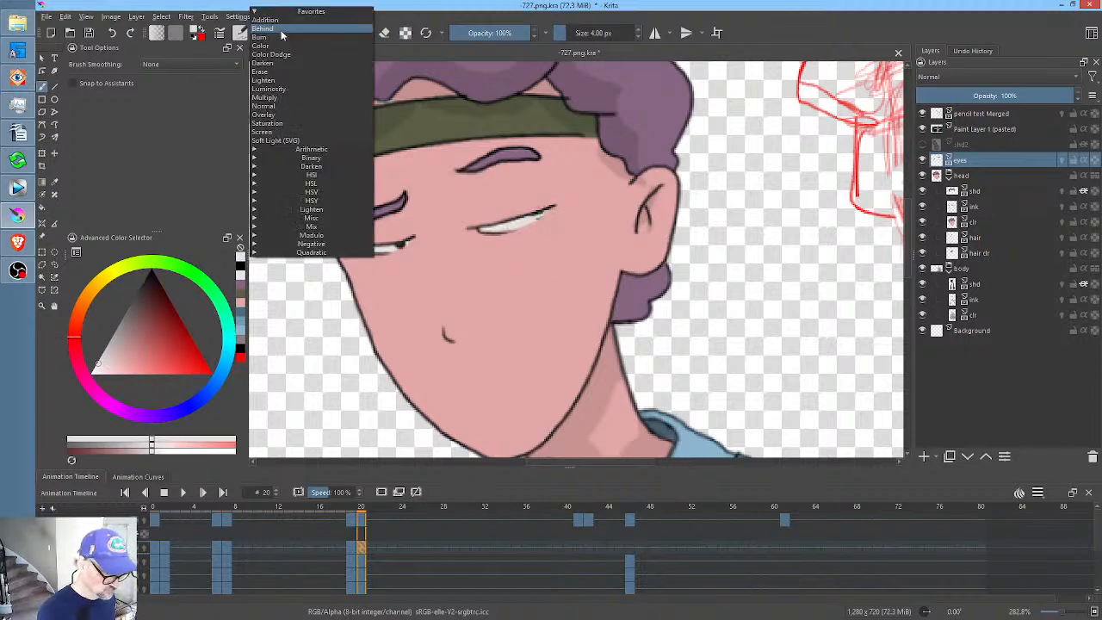
click(280, 102)
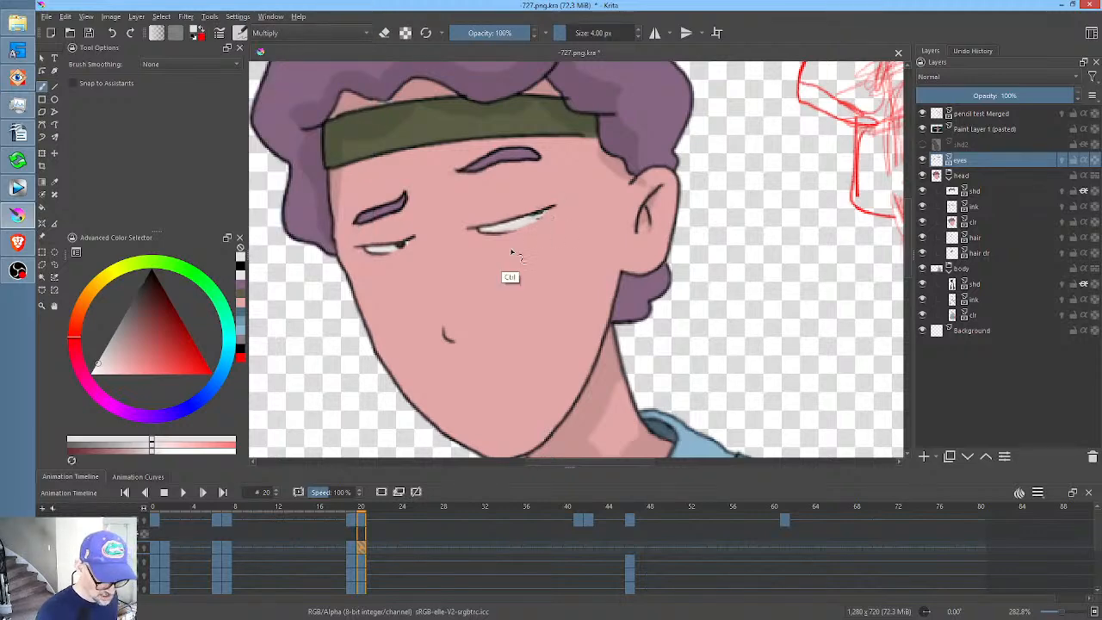
scroll(542, 211, up, 2)
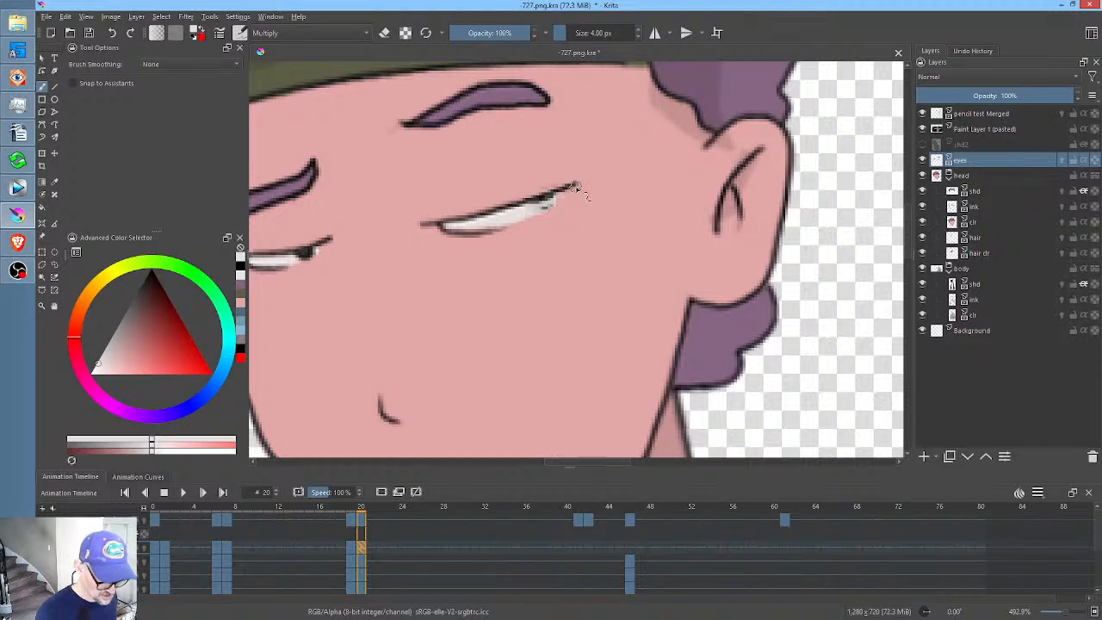
click(304, 32)
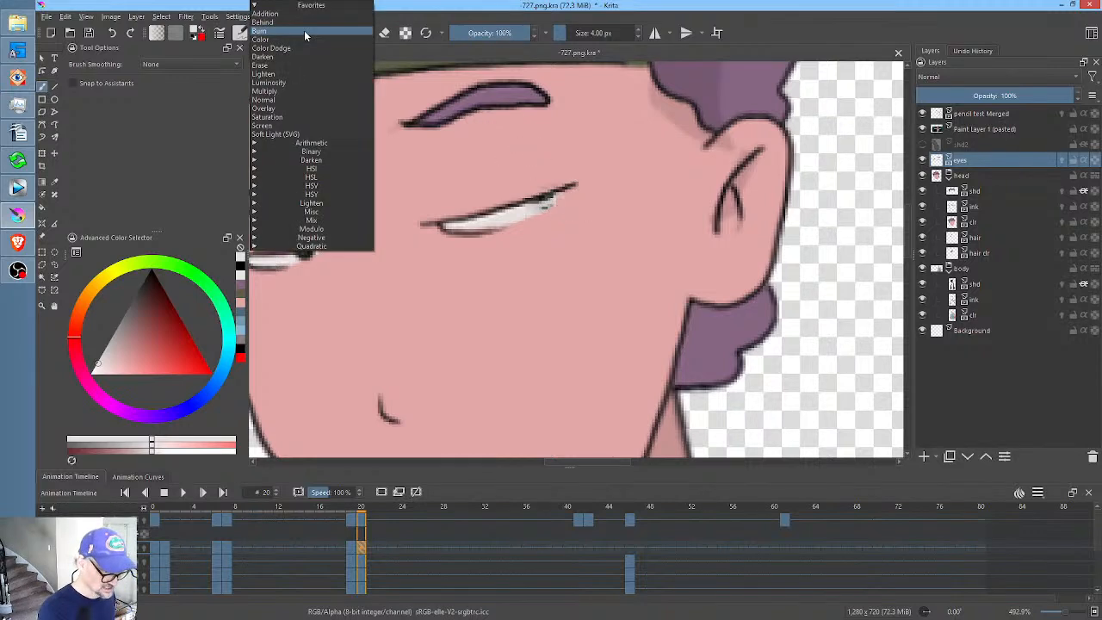
click(306, 100)
key(ctrl)
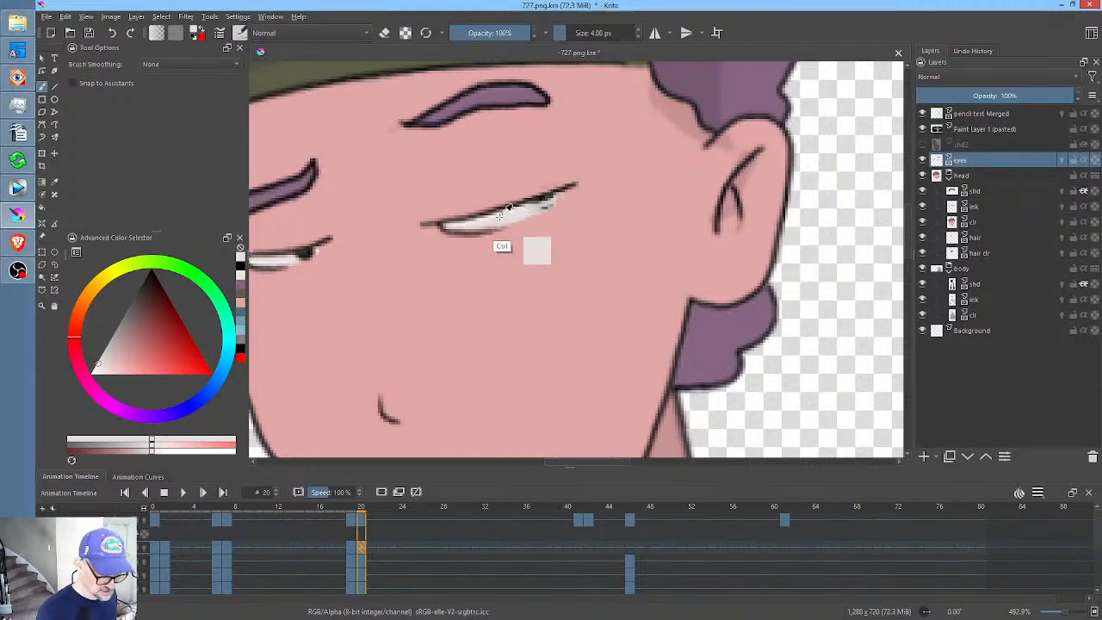
ctrl+click(288, 258)
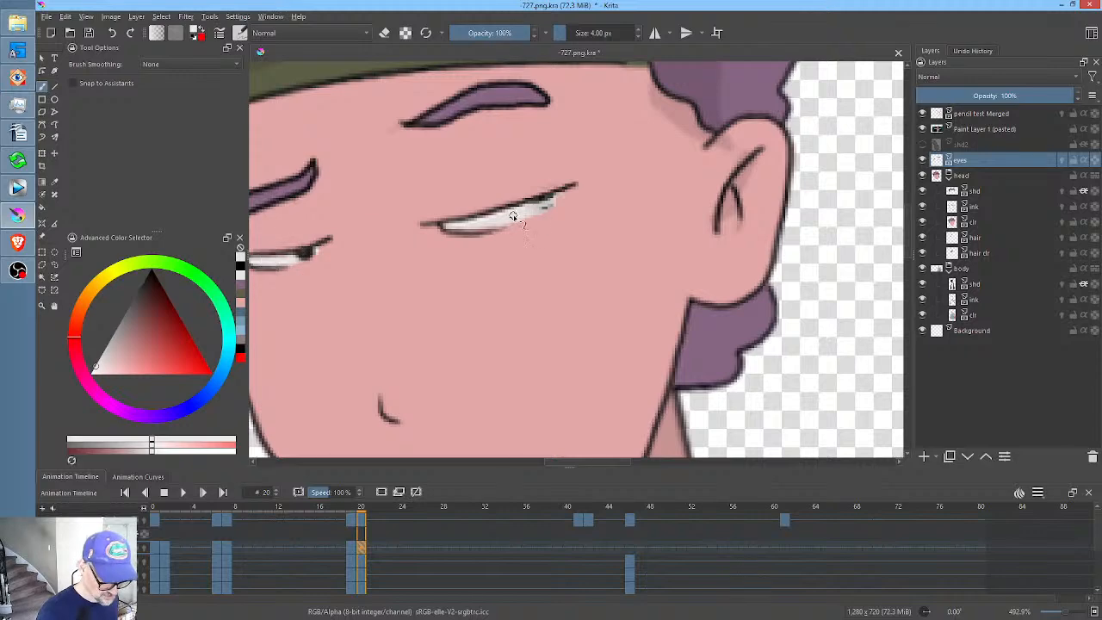
mouse_move(514, 216)
mouse_down()
mouse_move(563, 195)
mouse_move(495, 224)
mouse_move(522, 204)
mouse_up()
drag(383, 261, 508, 255)
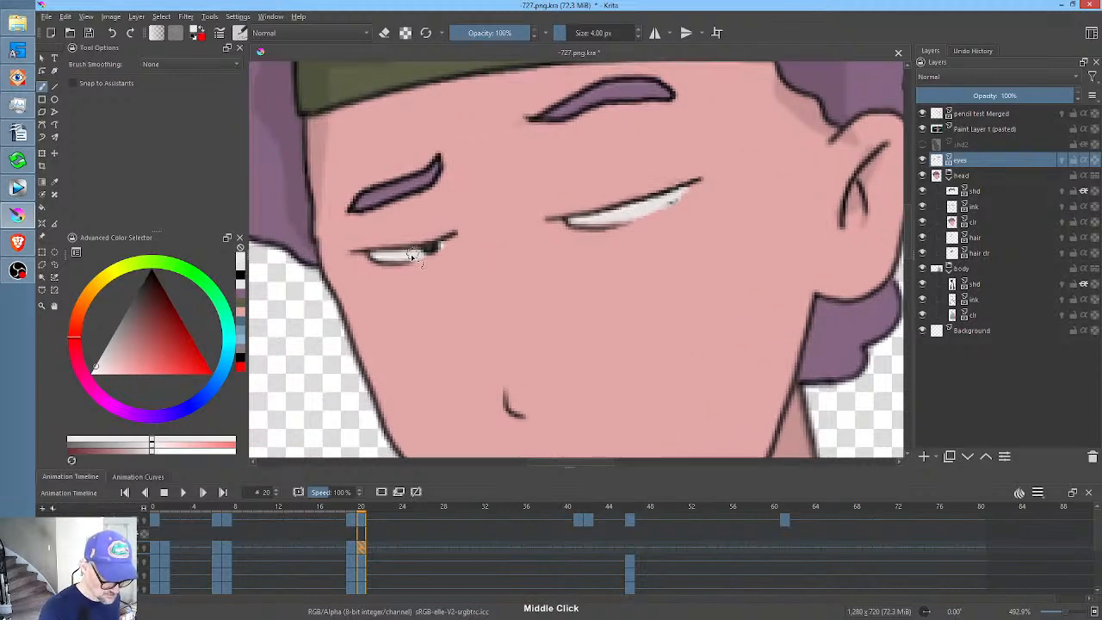
mouse_move(422, 250)
mouse_down()
mouse_move(437, 249)
mouse_move(416, 254)
mouse_move(426, 251)
mouse_up()
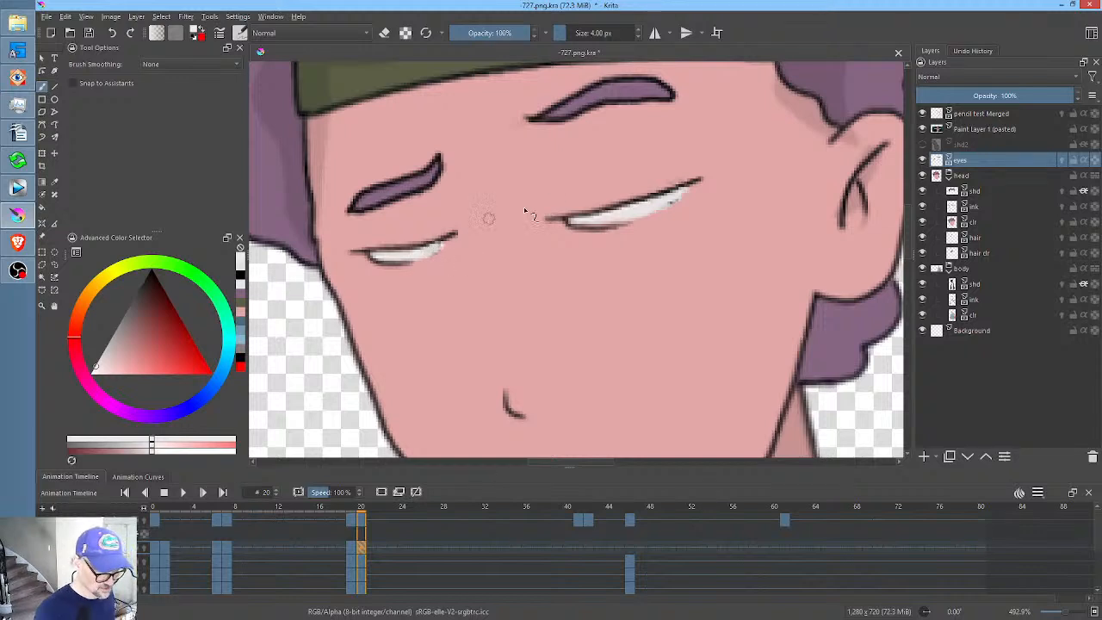
- Touch up the frame 20 eyes with black for the lid lines and a sampled off-white for the whites
drag(157, 284, 164, 247)
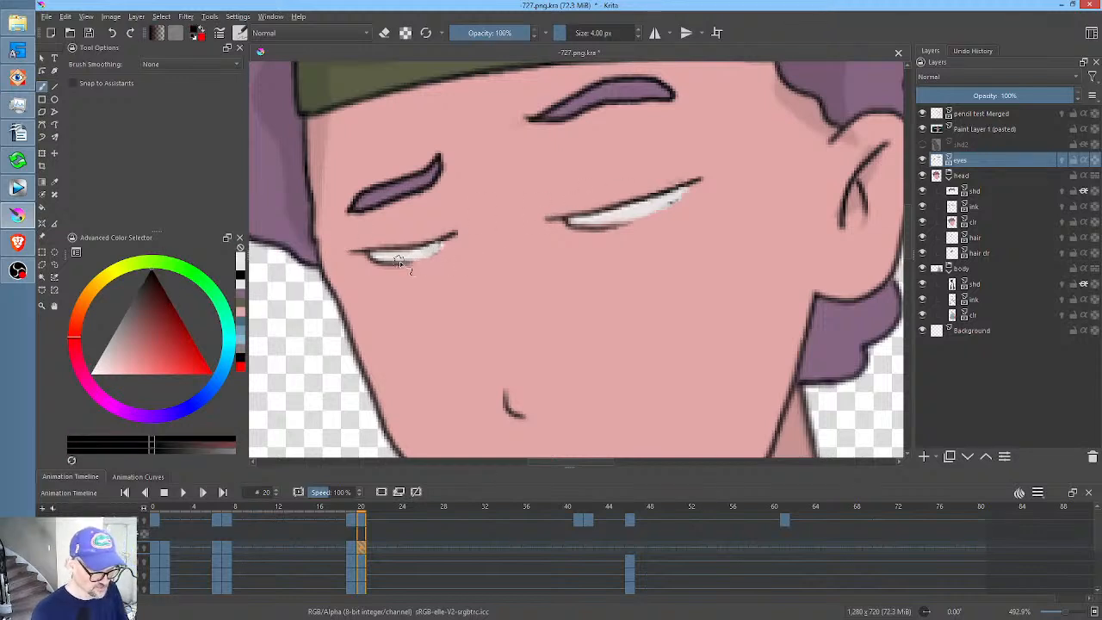
drag(732, 250, 534, 167)
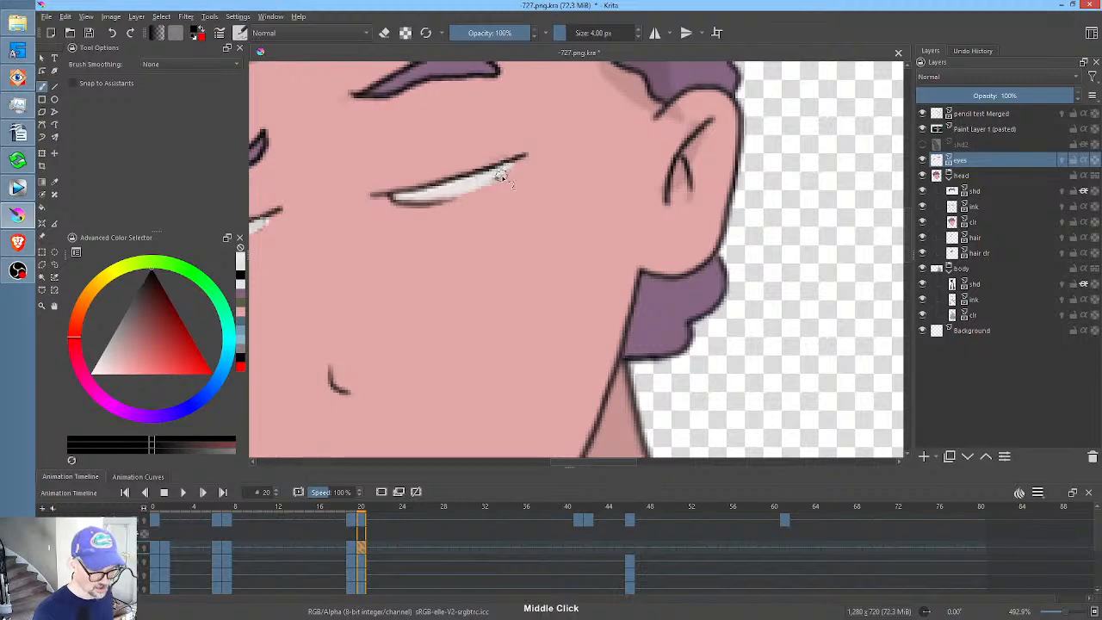
ctrl+click(440, 189)
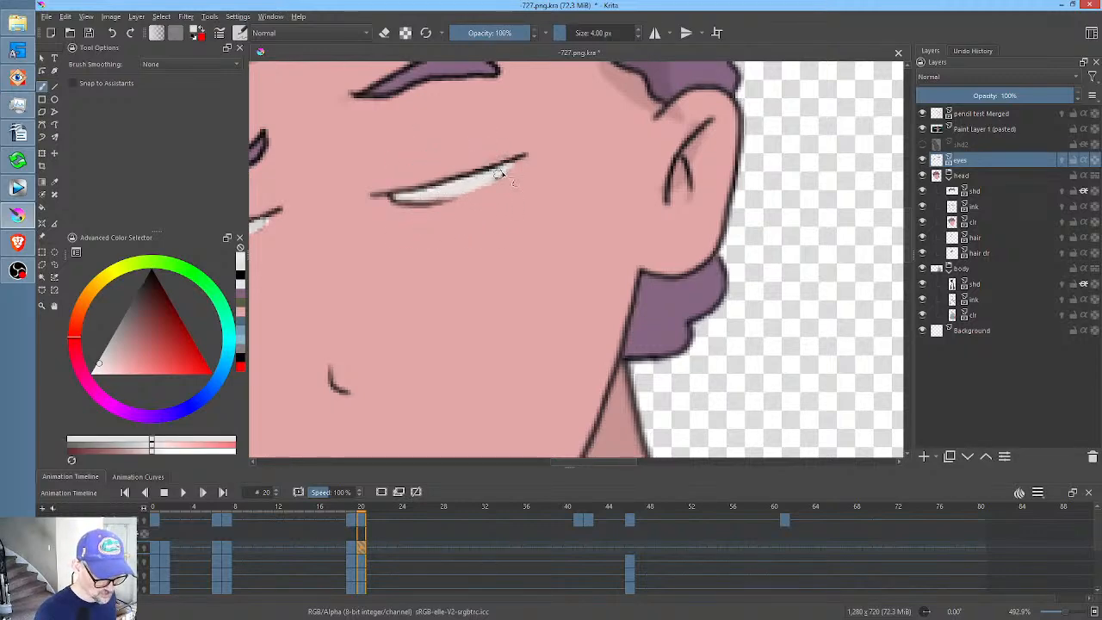
mouse_move(750, 229)
mouse_down()
mouse_move(728, 253)
mouse_move(465, 360)
mouse_up()
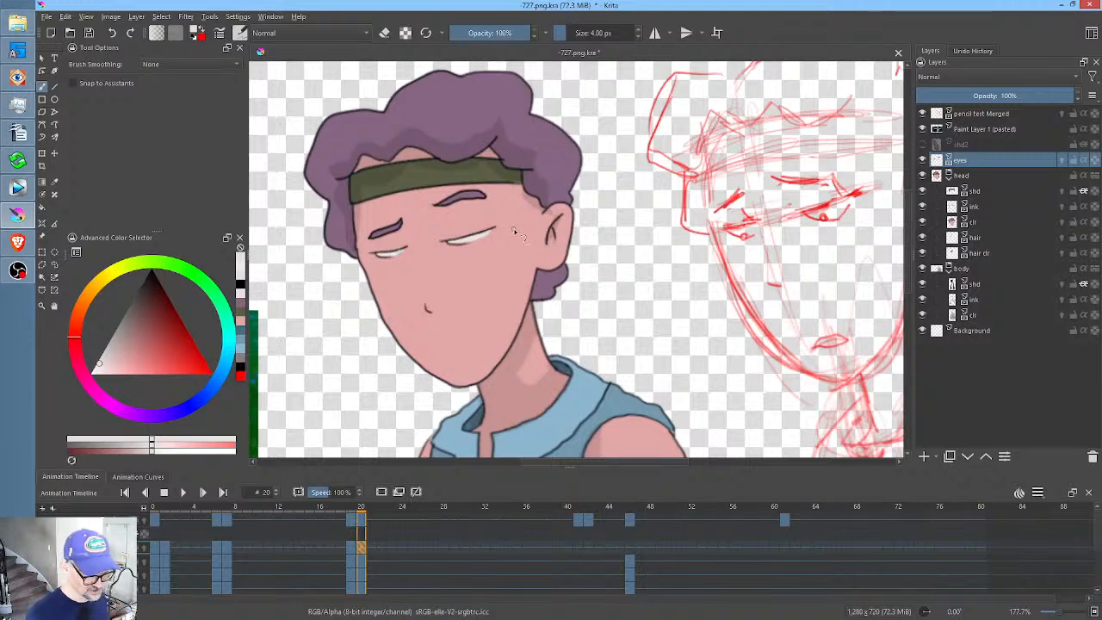
- Freehand-select both eyebrows on frame 20 and reshape them with Liquify at size about 73, flattening the larger one and raising the smaller one's inner end
mouse_move(503, 251)
mouse_down()
mouse_move(528, 248)
mouse_move(536, 271)
mouse_move(512, 291)
mouse_up()
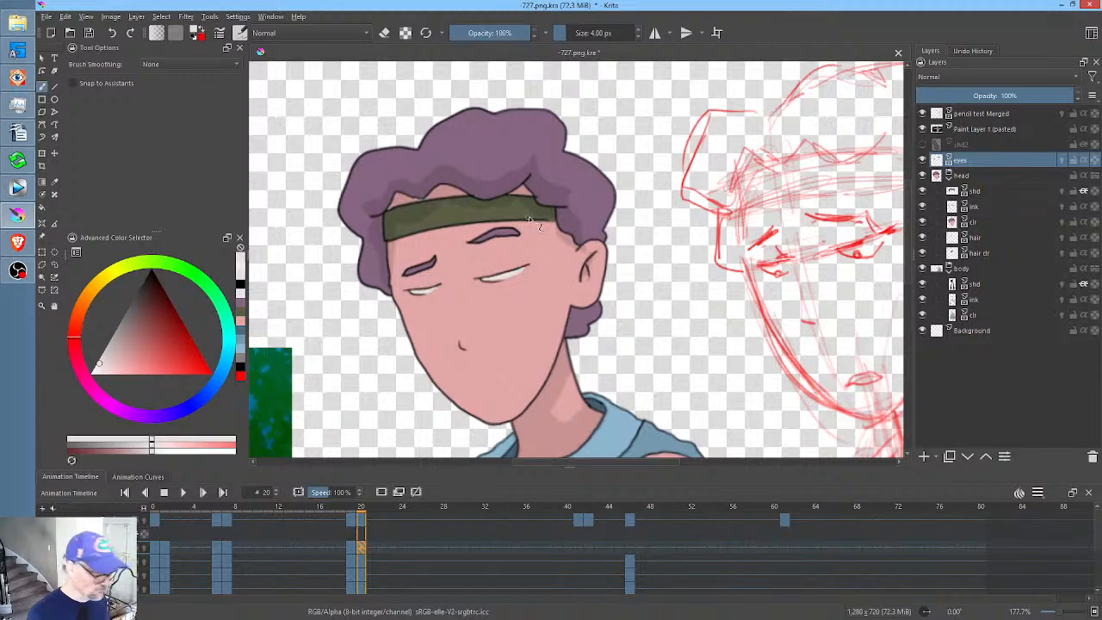
key(l)
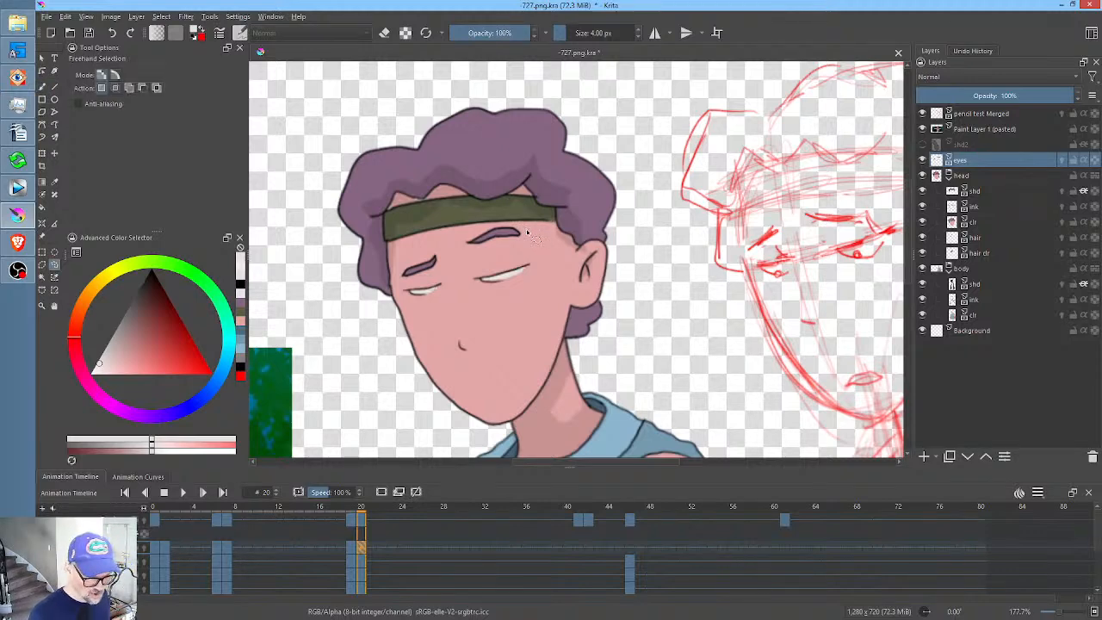
drag(508, 229, 465, 238)
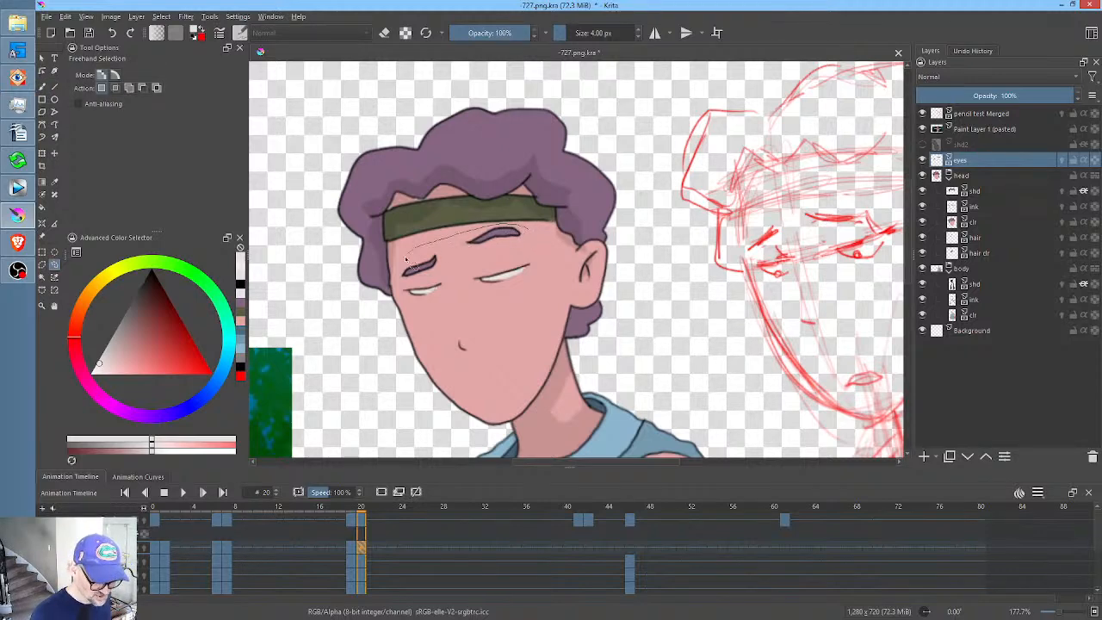
drag(441, 278, 538, 247)
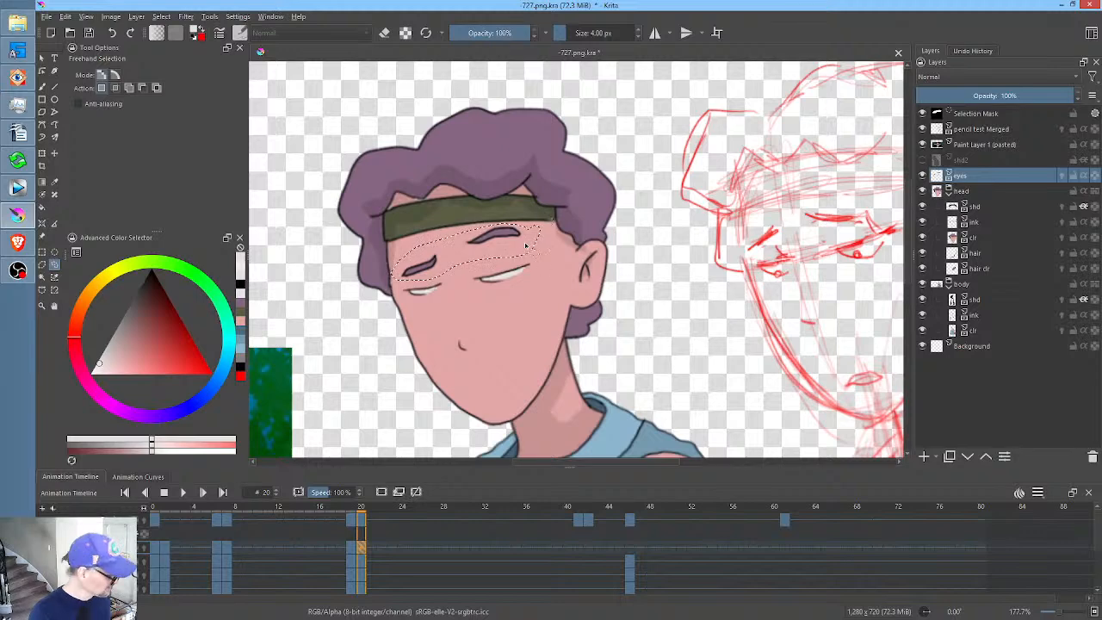
right_click(548, 233)
click(591, 296)
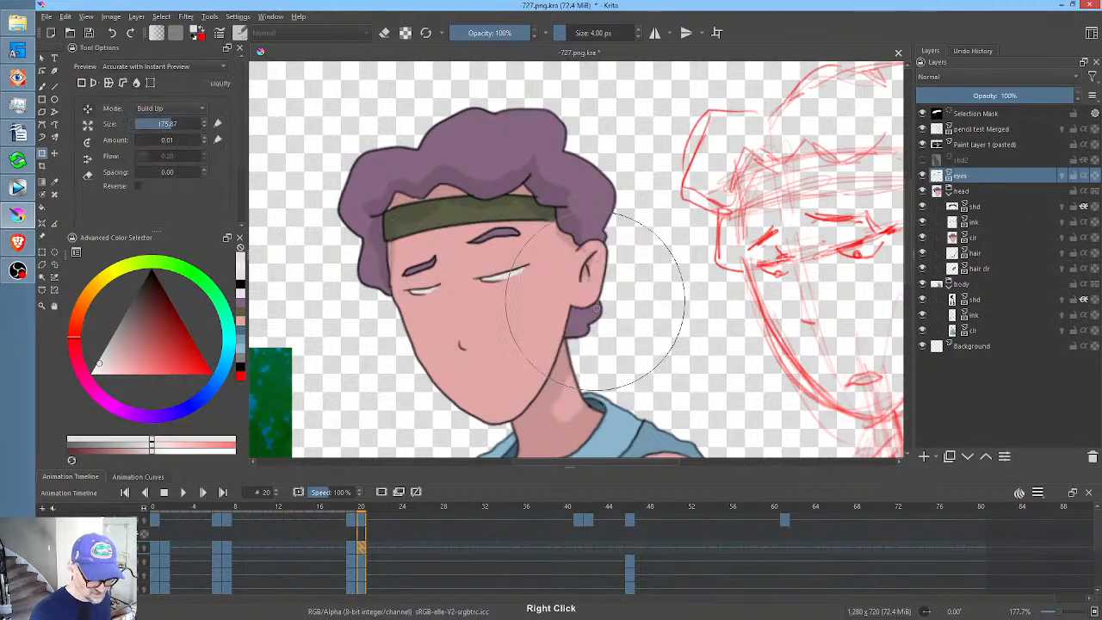
drag(555, 221, 449, 333)
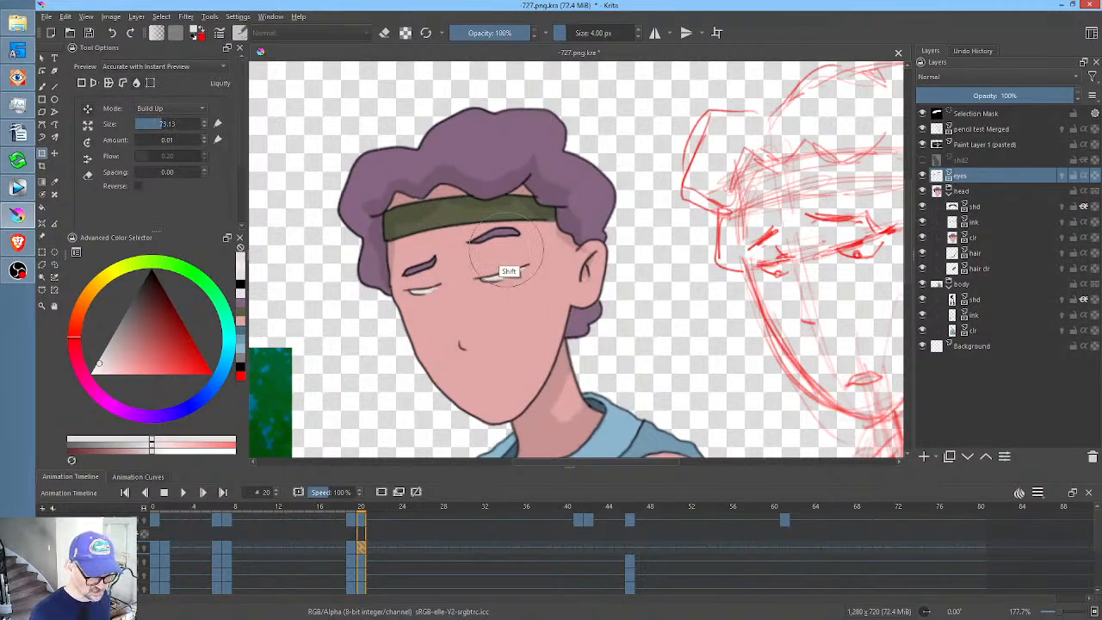
drag(508, 235, 518, 238)
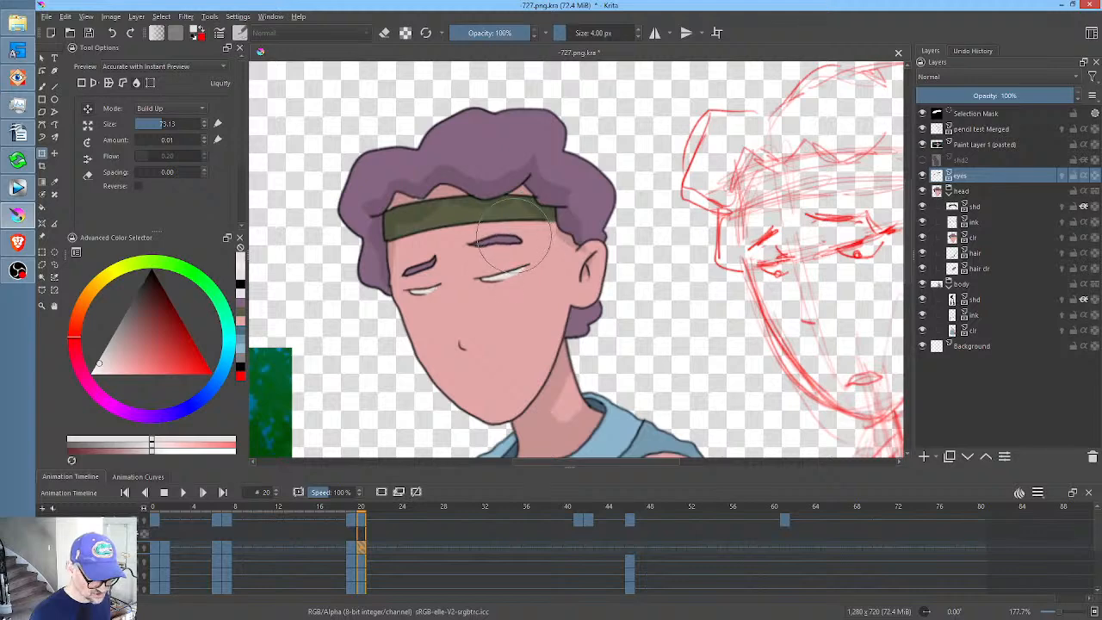
mouse_move(431, 267)
mouse_down()
mouse_move(469, 260)
mouse_move(517, 232)
mouse_up()
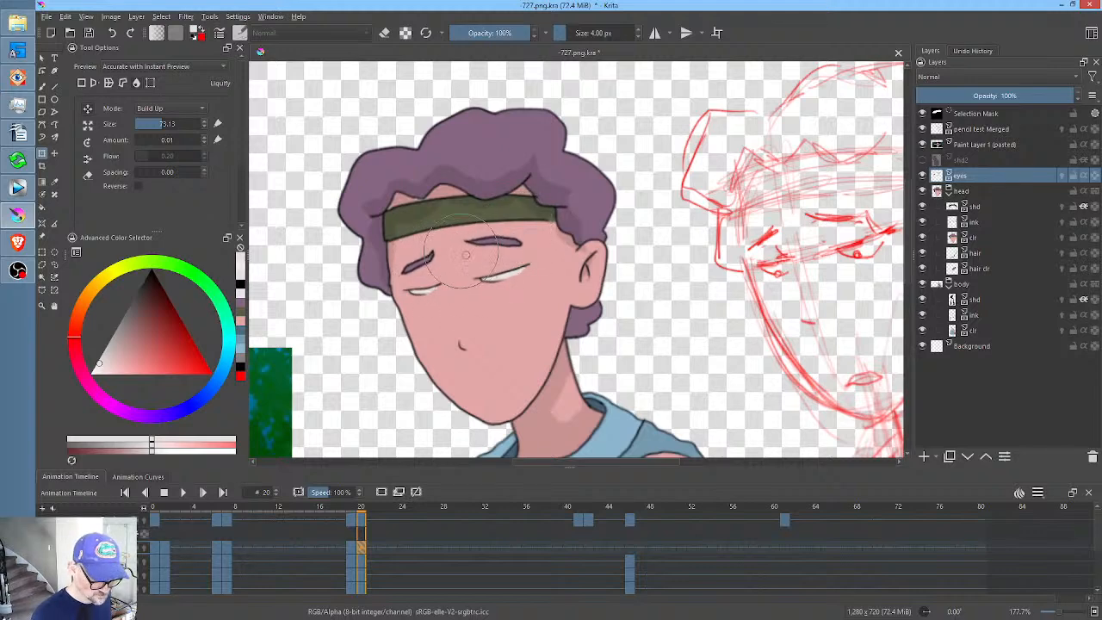
mouse_move(436, 265)
mouse_down()
mouse_move(516, 222)
mouse_move(523, 254)
mouse_move(437, 253)
mouse_up()
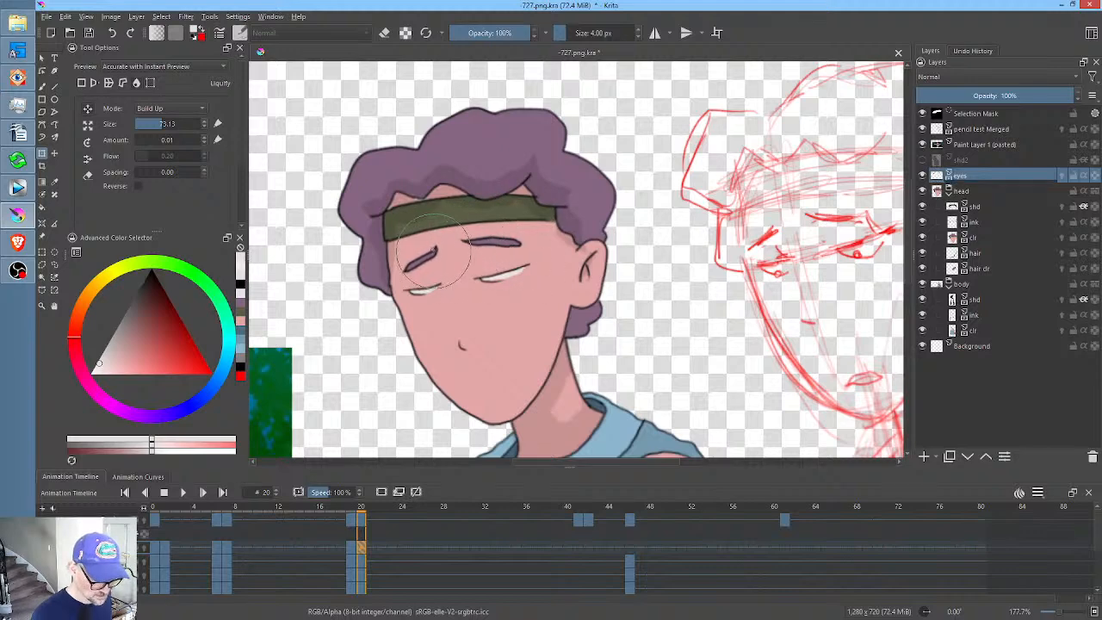
drag(547, 284, 526, 267)
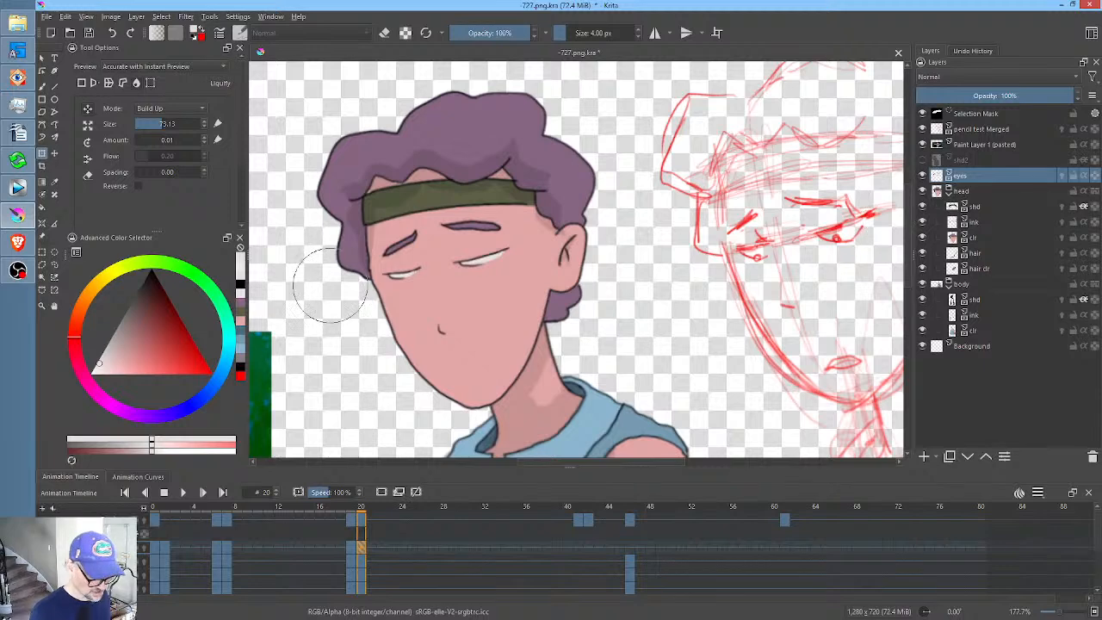
- With black, paint small pupils under the lids of both frame 20 eyes and add a thin vertical crease above the larger eye's inner corner
drag(153, 277, 154, 248)
key(b)
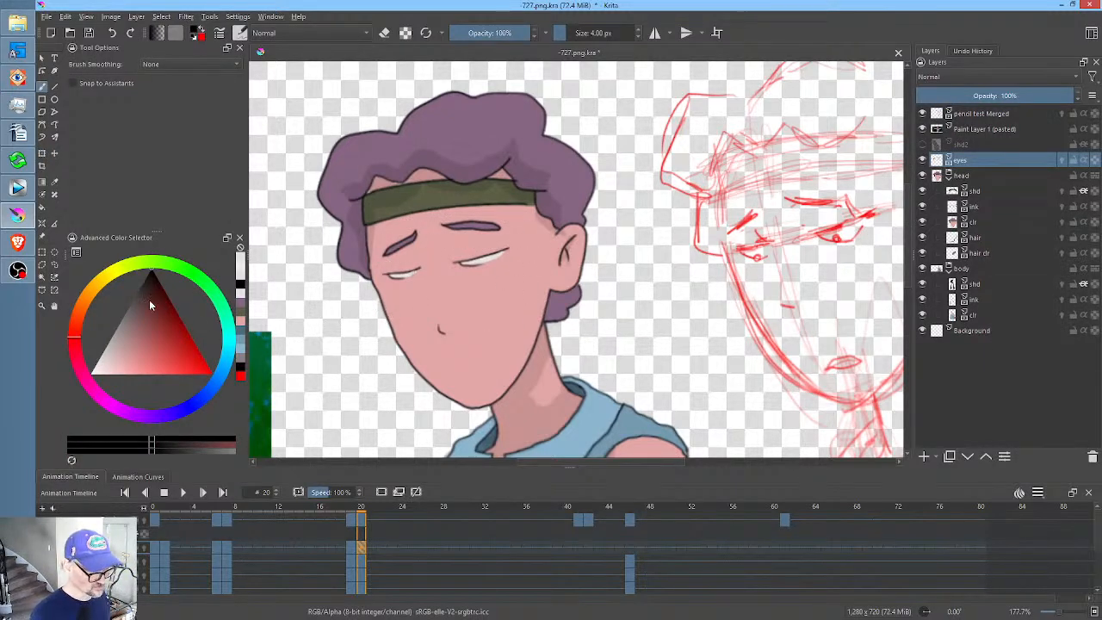
drag(151, 293, 173, 258)
drag(487, 298, 551, 297)
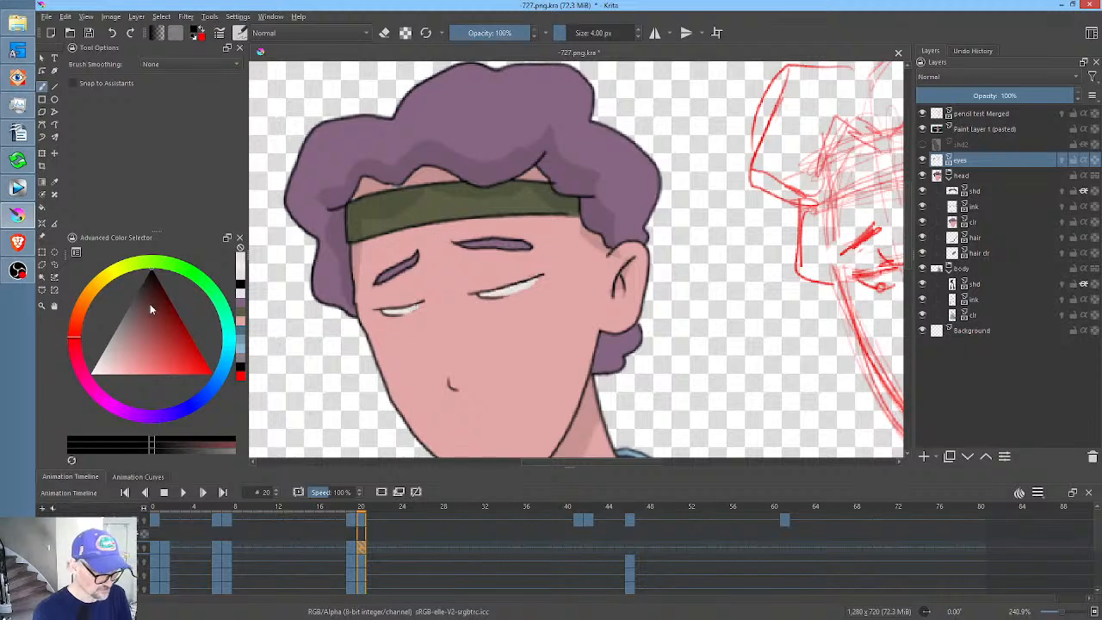
drag(151, 305, 158, 248)
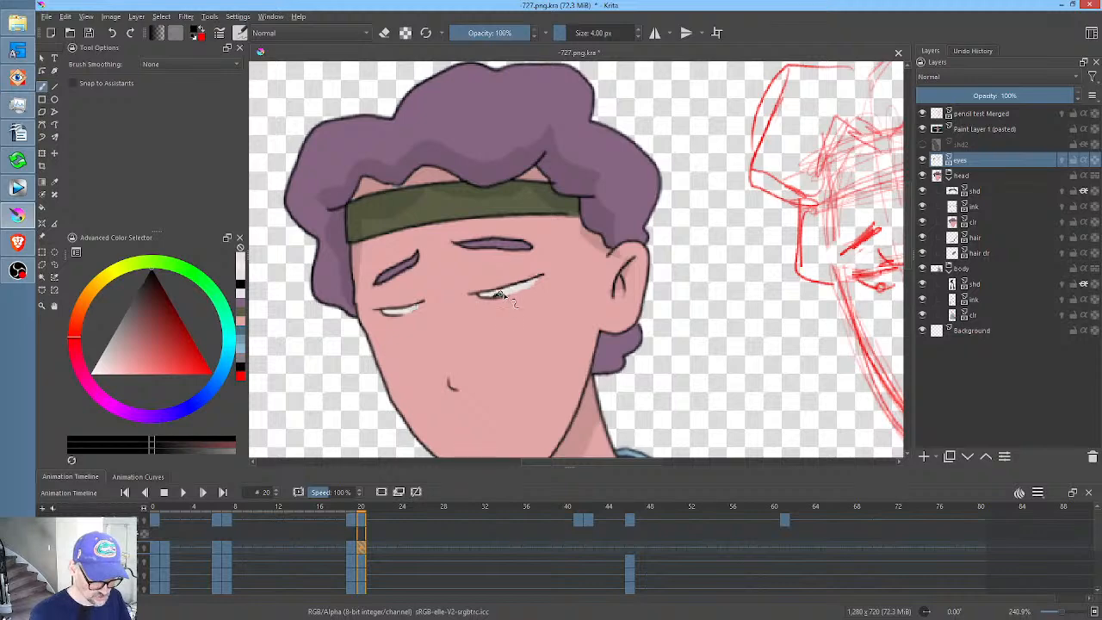
drag(500, 294, 503, 294)
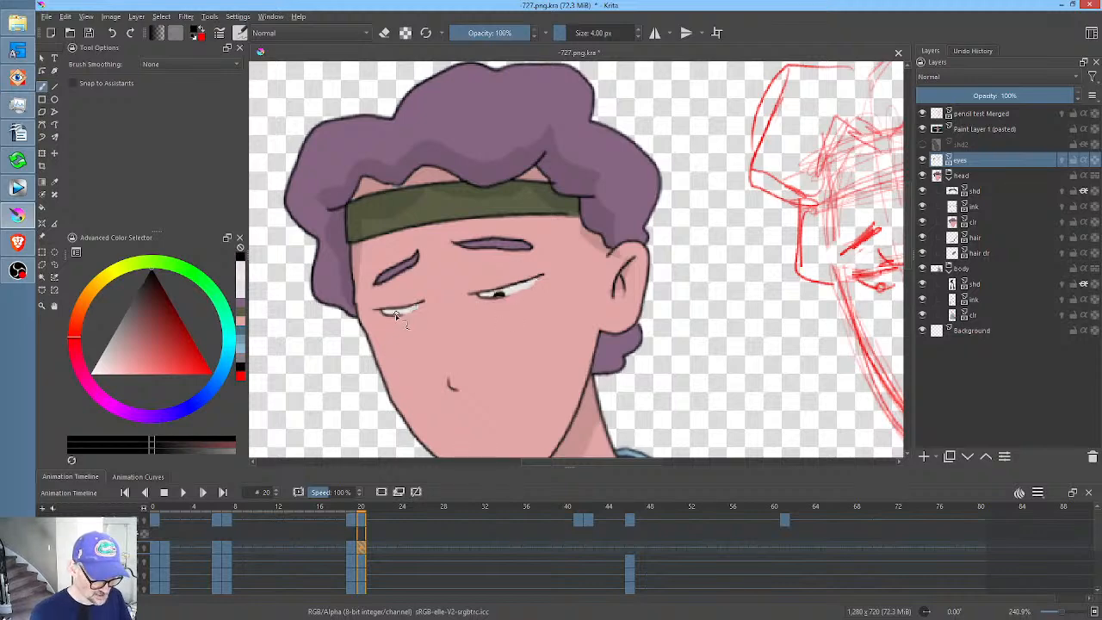
drag(392, 315, 394, 315)
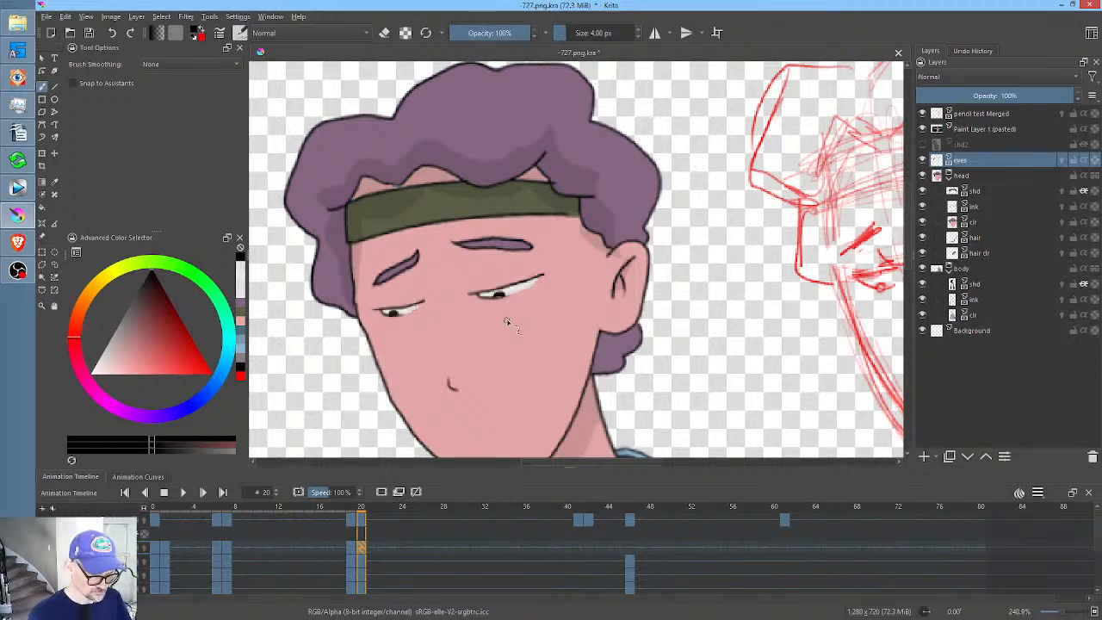
drag(473, 256, 474, 275)
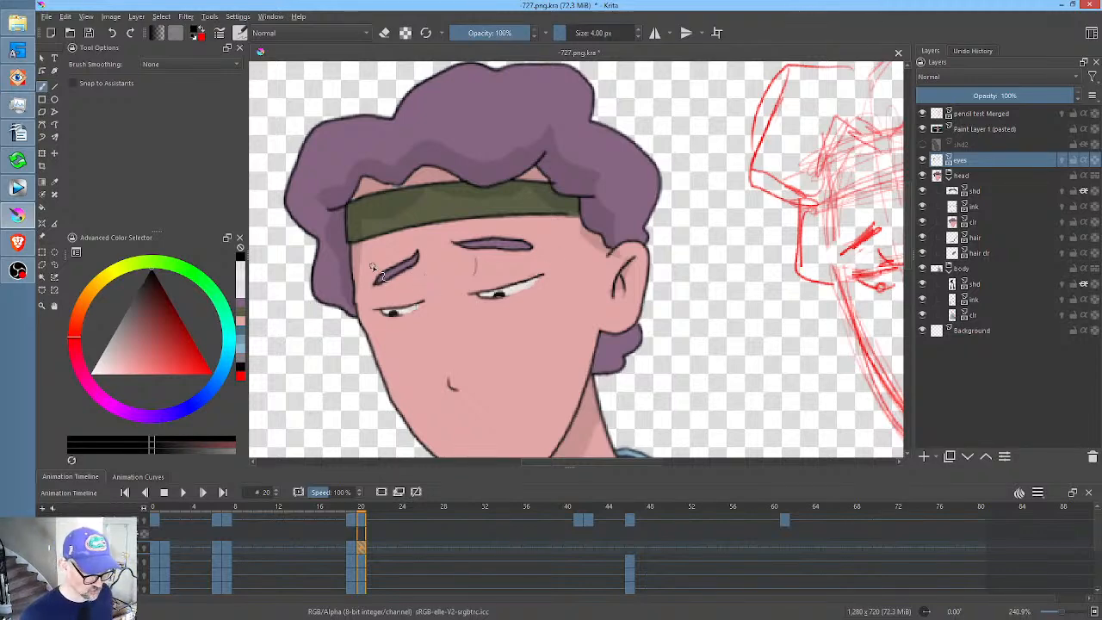
scroll(594, 250, down, 2)
drag(614, 253, 536, 258)
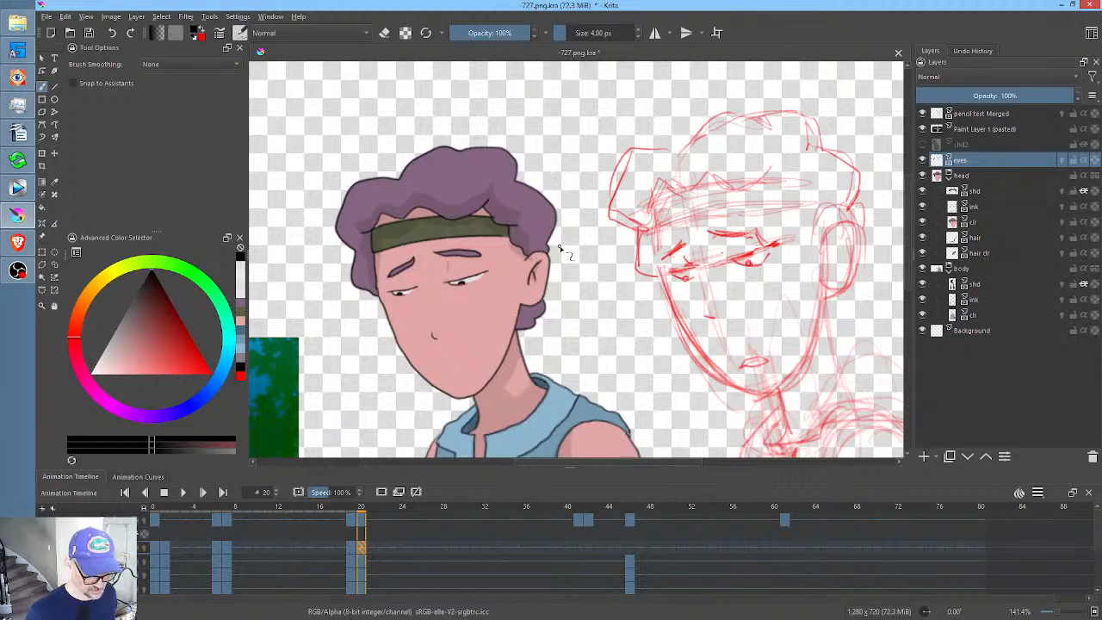
- Return to frame 0 of the eyes layer and save the animation file
click(156, 549)
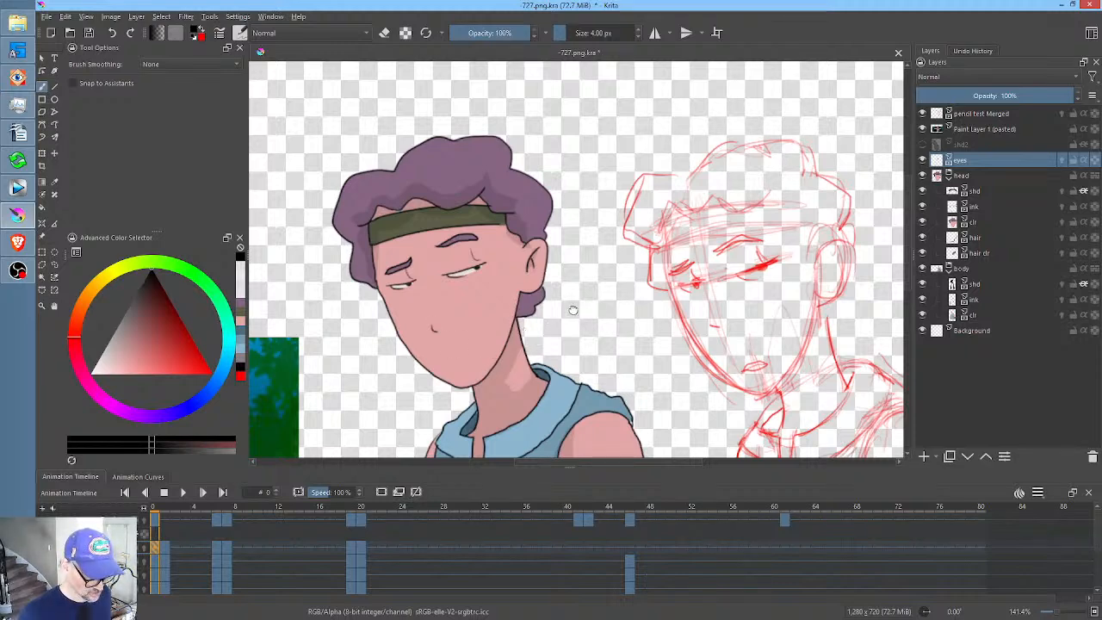
drag(575, 313, 551, 298)
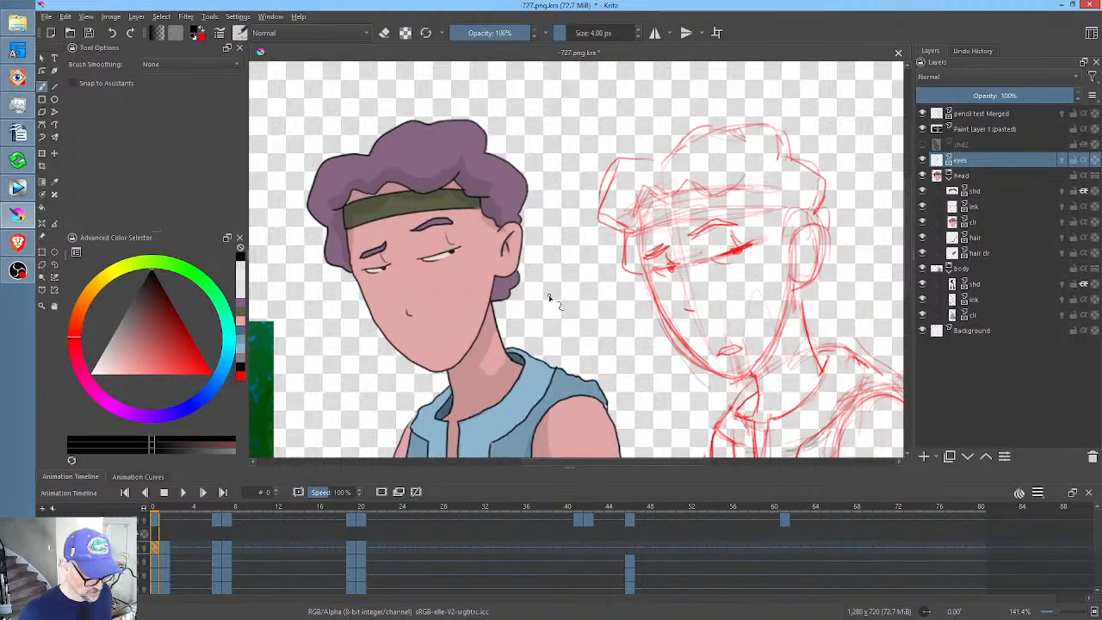
click(88, 33)
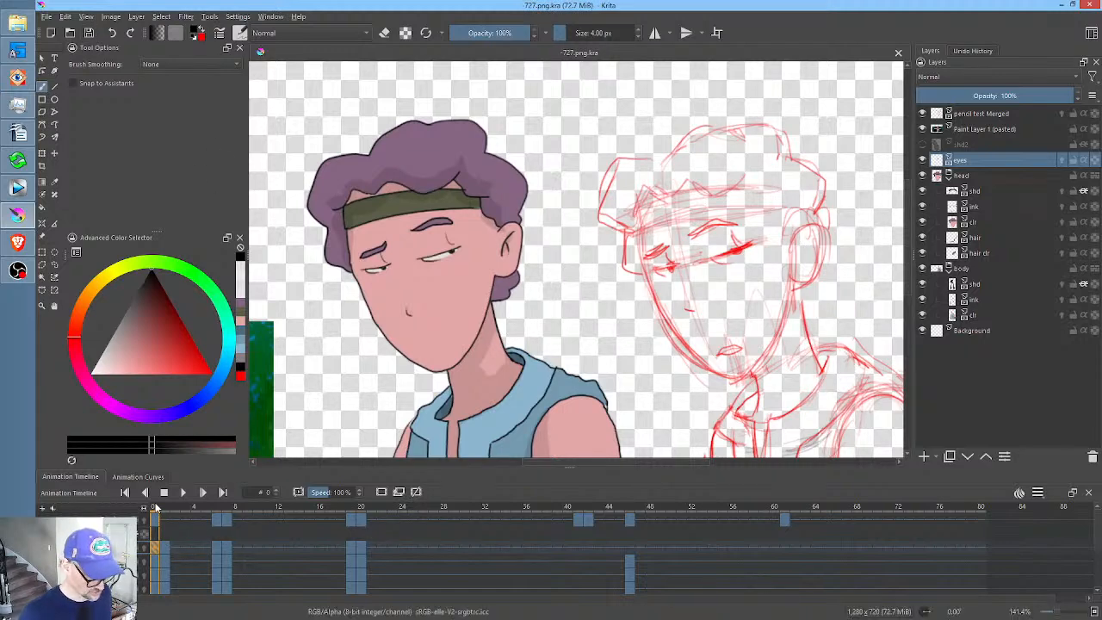
- Play the animation from frame 0, check it against the pencil test up to frame 41, and review the closed eyes on frame 19
click(166, 510)
drag(159, 508, 150, 507)
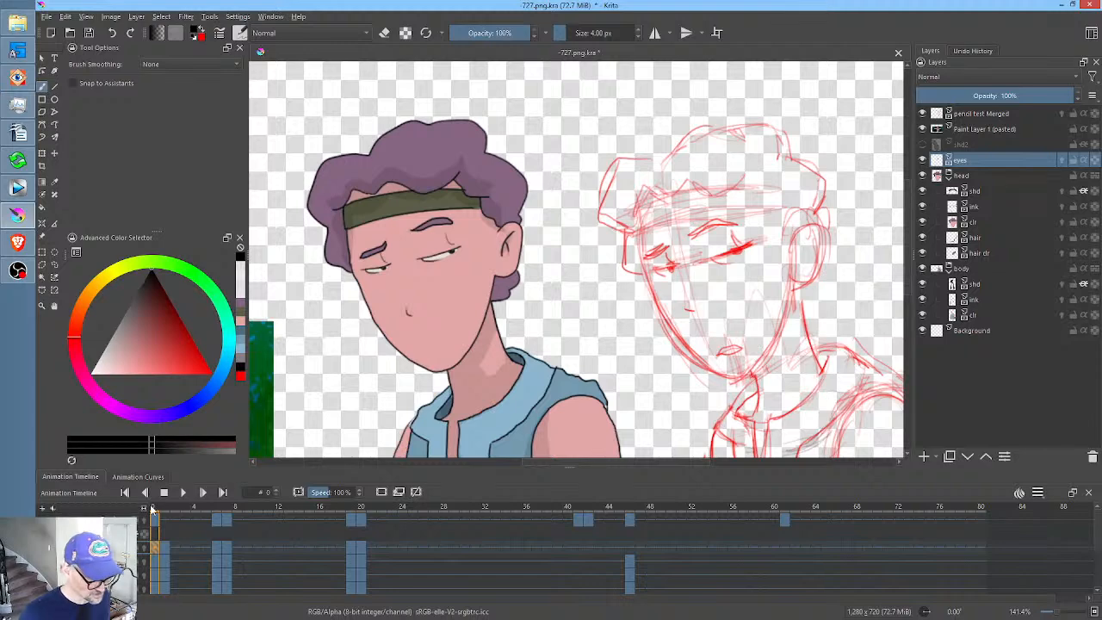
key(space)
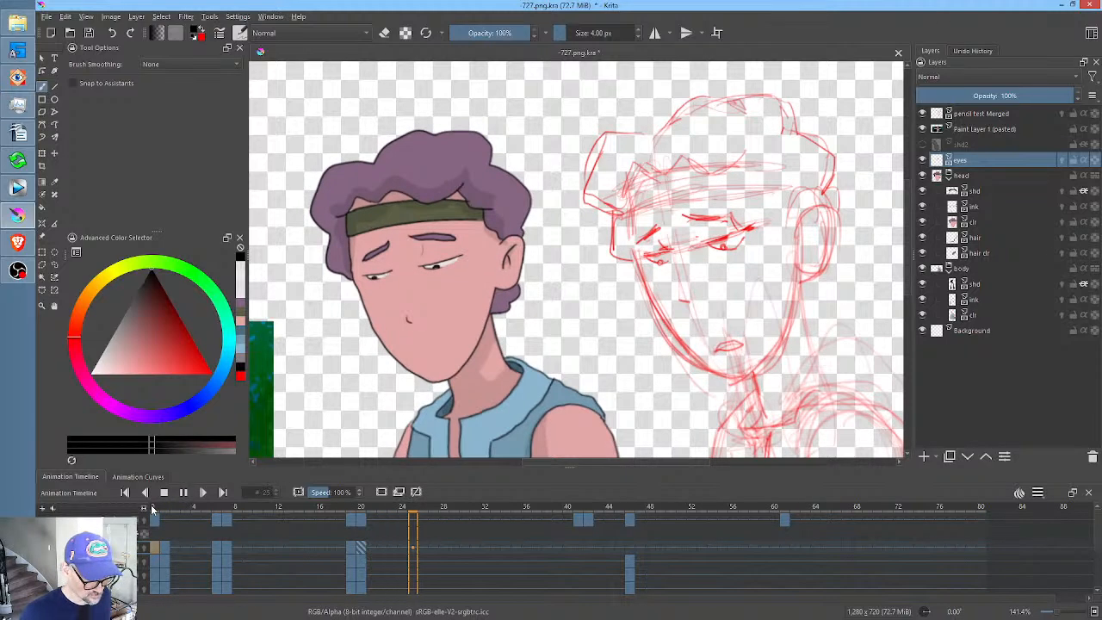
click(185, 495)
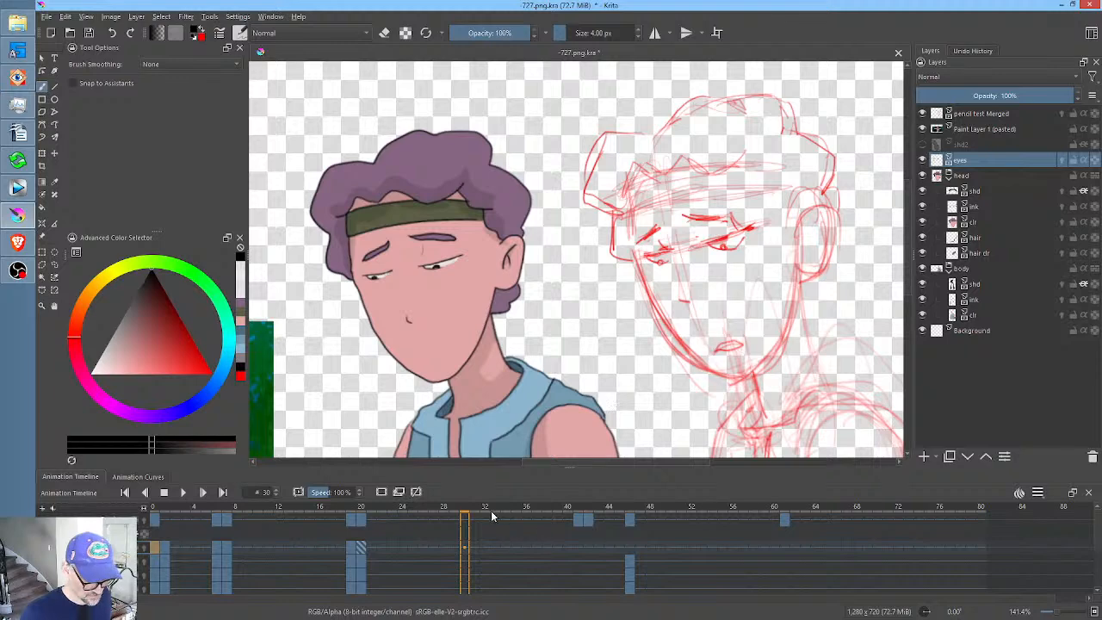
mouse_move(484, 508)
mouse_down()
mouse_move(612, 508)
mouse_move(562, 510)
mouse_move(577, 510)
mouse_up()
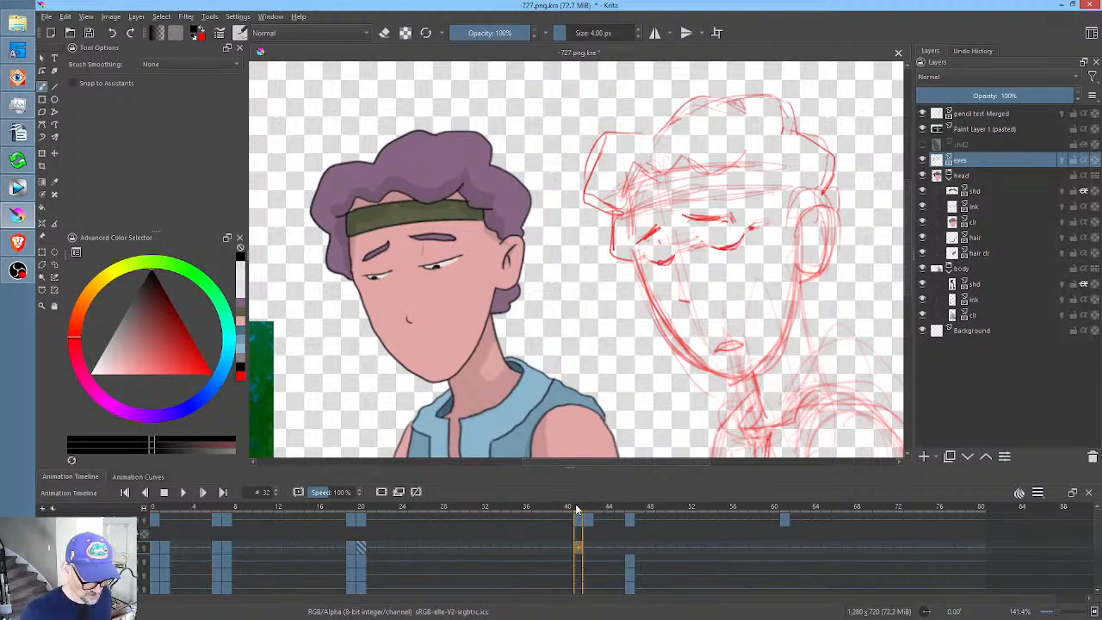
click(353, 552)
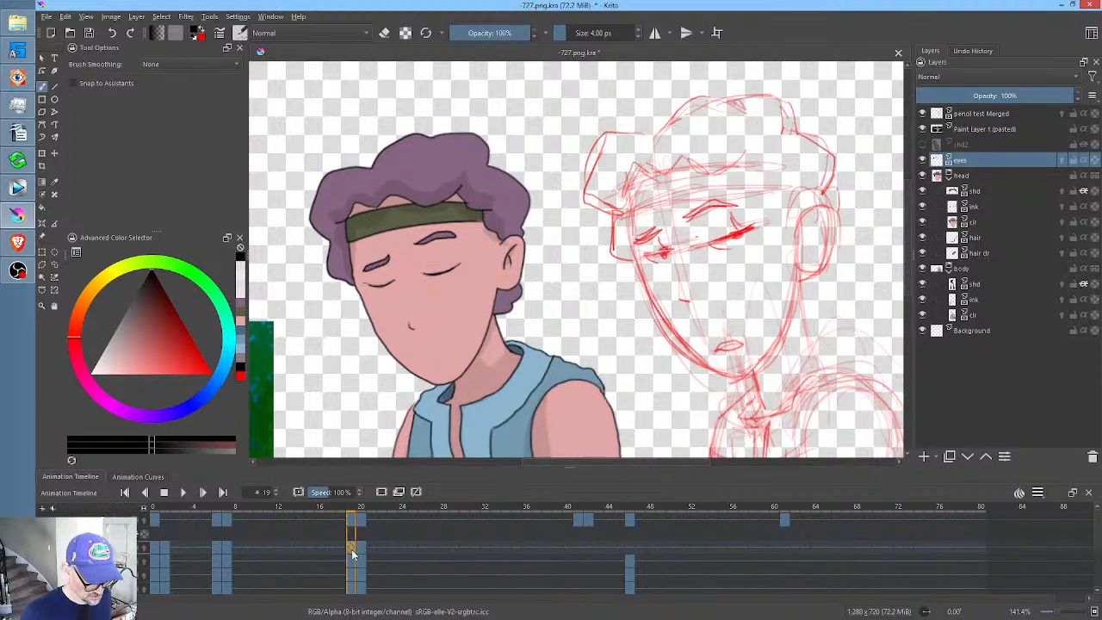
- On frame 41 of the eyes layer, erase most of both open eyes using the freehand shape tool in eraser mode
click(578, 545)
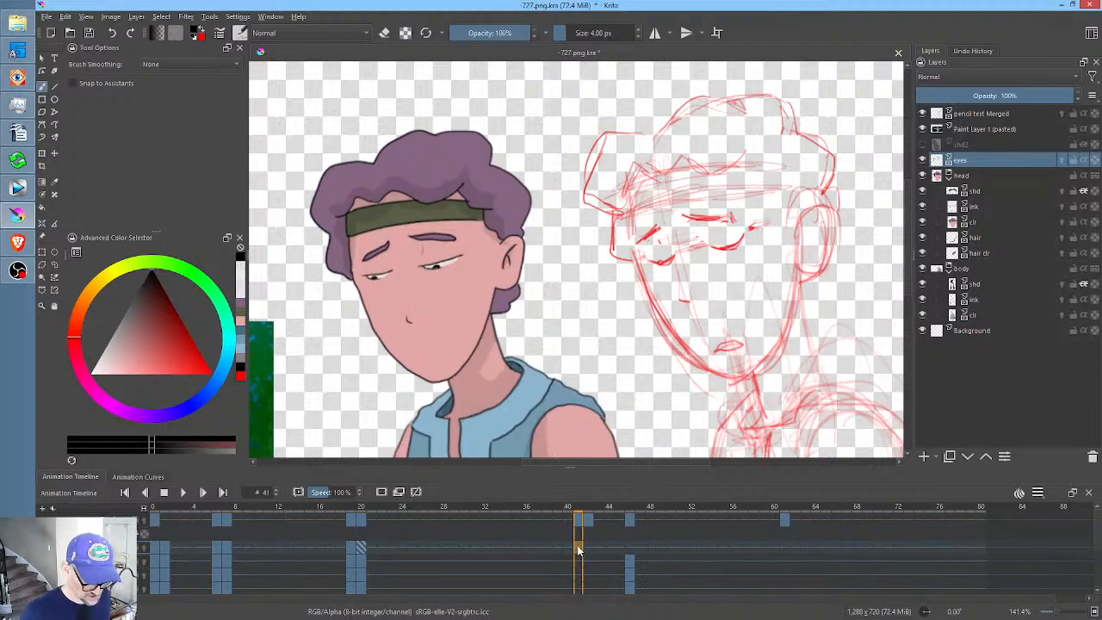
scroll(448, 297, up, 2)
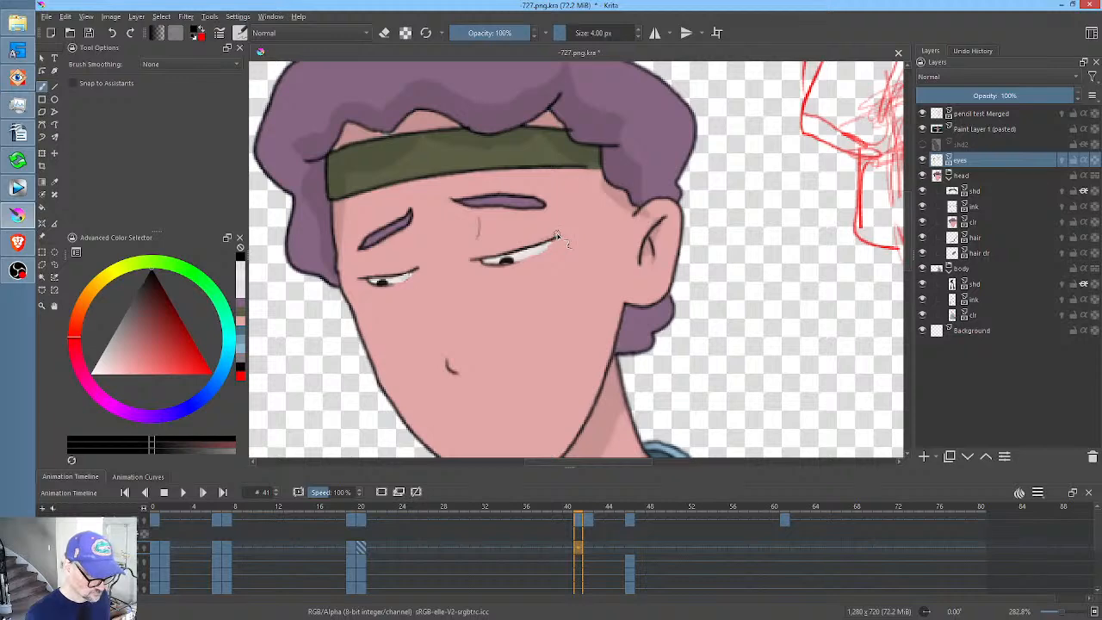
ctrl+click(534, 255)
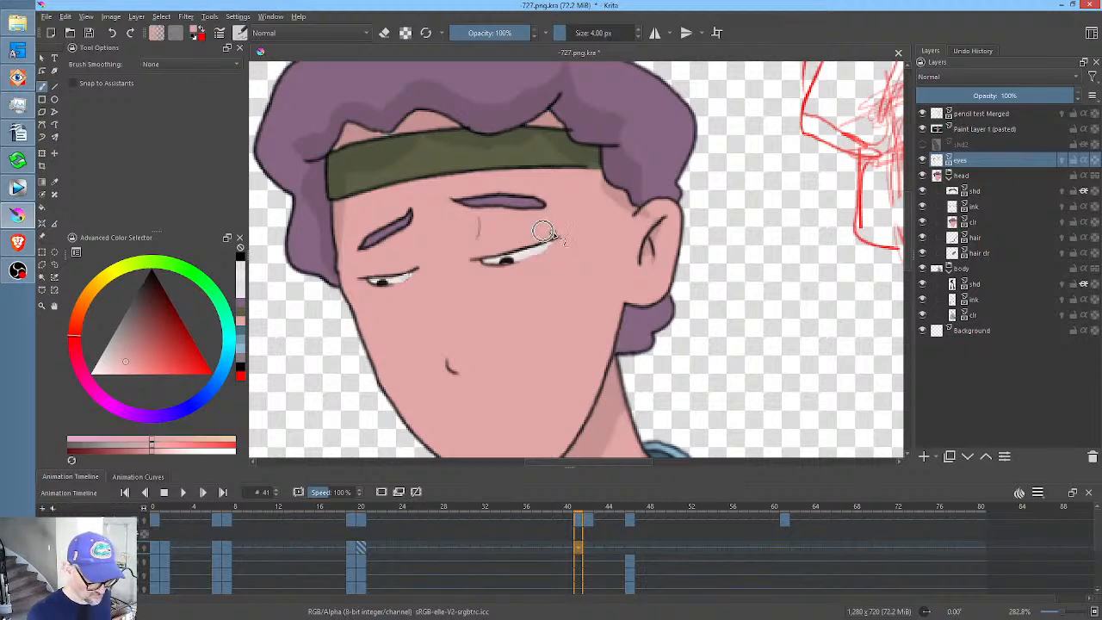
key(p)
key(e)
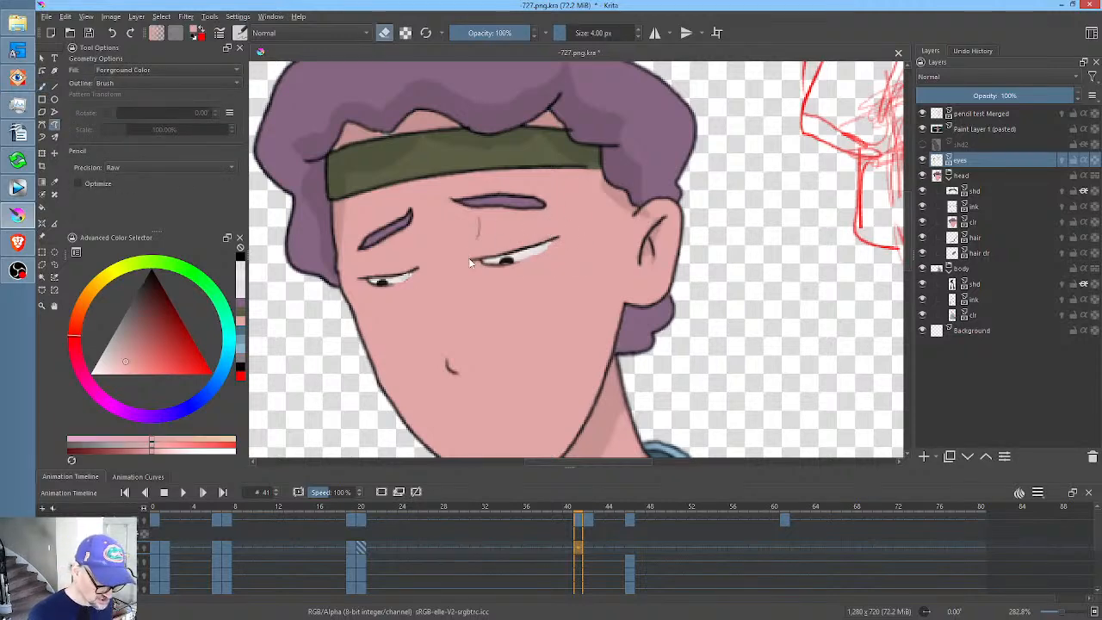
mouse_move(471, 263)
mouse_down()
mouse_move(506, 261)
mouse_move(565, 235)
mouse_up()
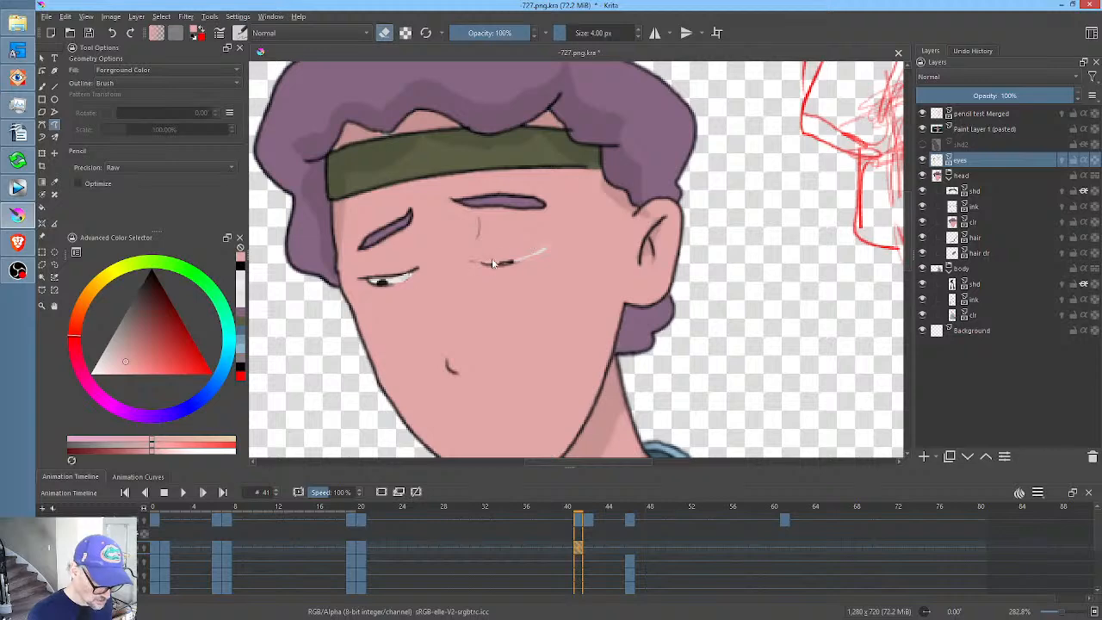
mouse_move(359, 278)
mouse_down()
mouse_move(383, 284)
mouse_move(418, 272)
mouse_move(390, 274)
mouse_up()
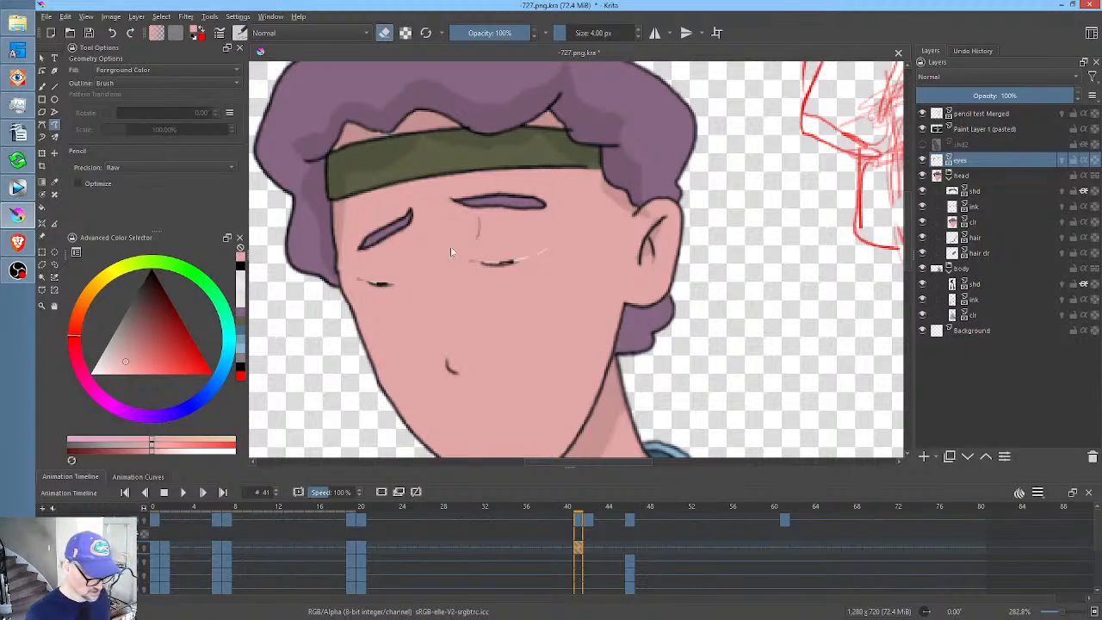
- Switch back to the brush with erasing off, reset to black and draw curved closed-lid lines for both eyes on frame 41
key(b)
key(e)
key(d)
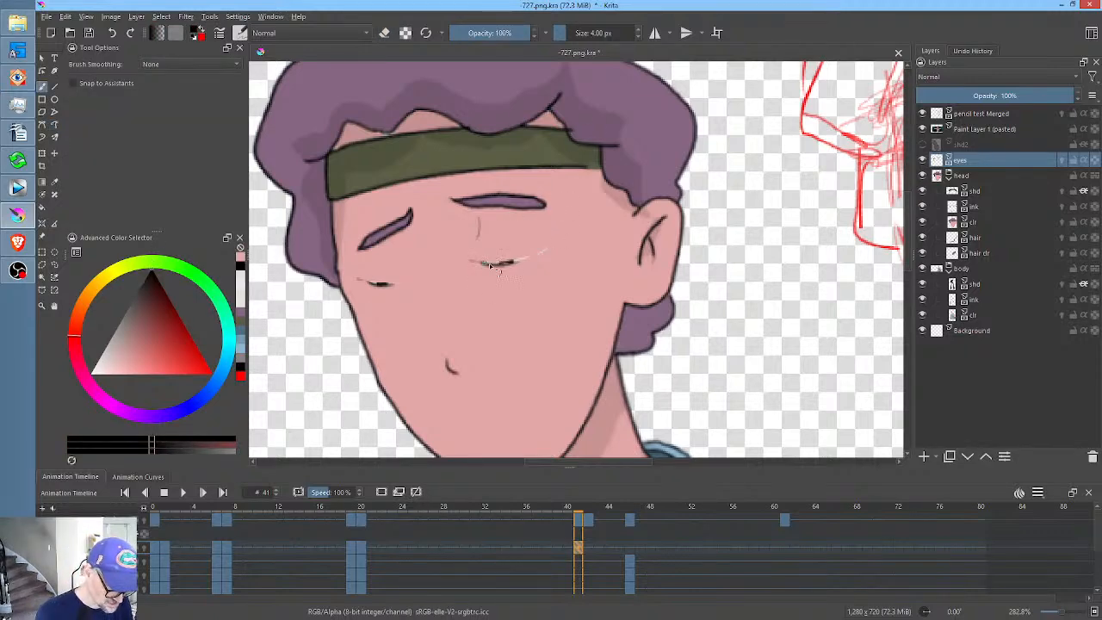
drag(508, 261, 542, 253)
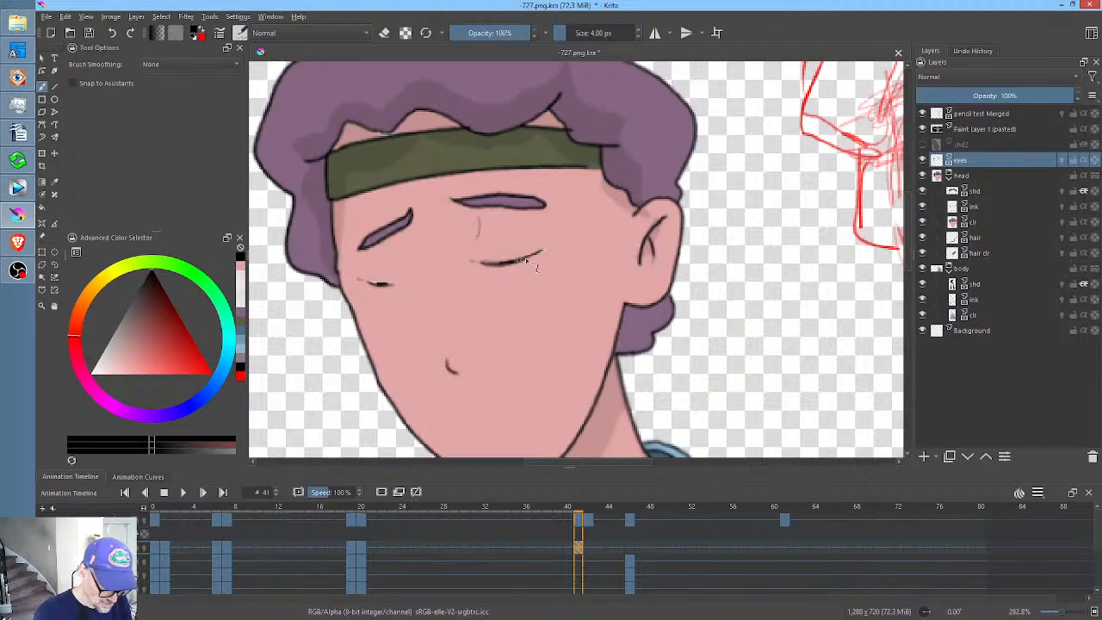
mouse_move(368, 280)
mouse_down()
mouse_move(399, 287)
mouse_move(391, 290)
mouse_move(419, 277)
mouse_up()
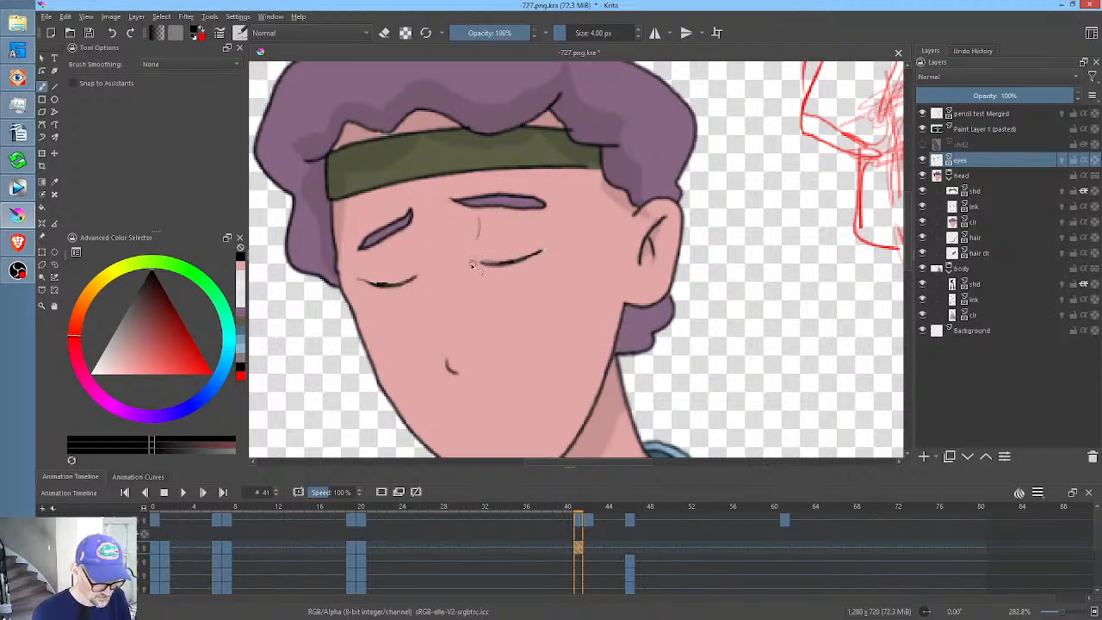
drag(479, 262, 551, 249)
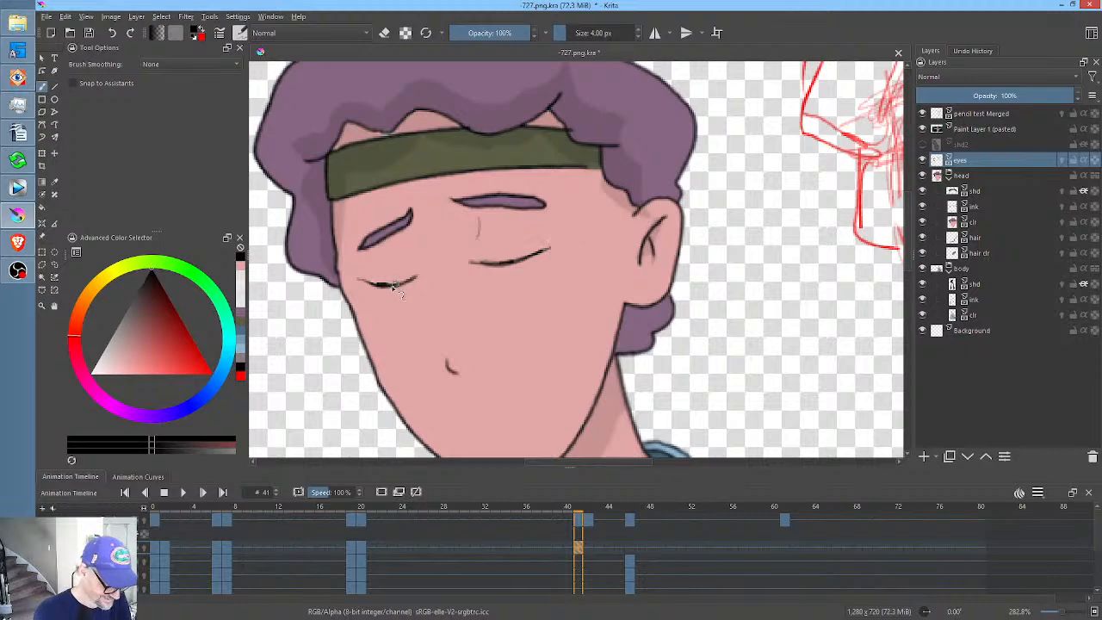
- Finish the black closed-lid line of the far eye on frame 41 and compare frames 41 and 42
drag(379, 285, 423, 272)
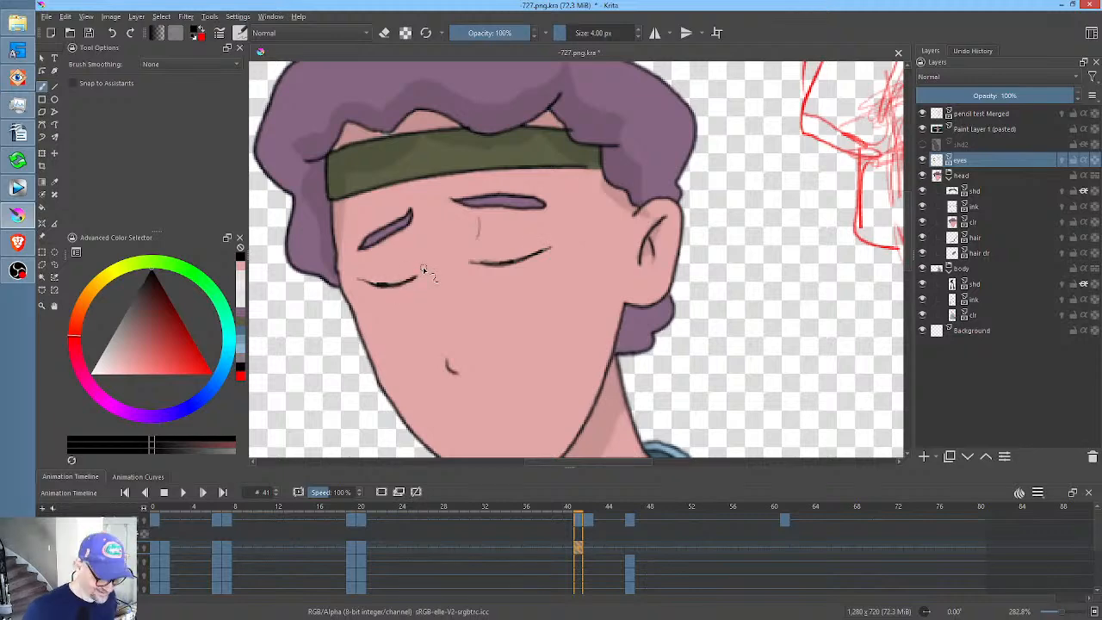
click(593, 558)
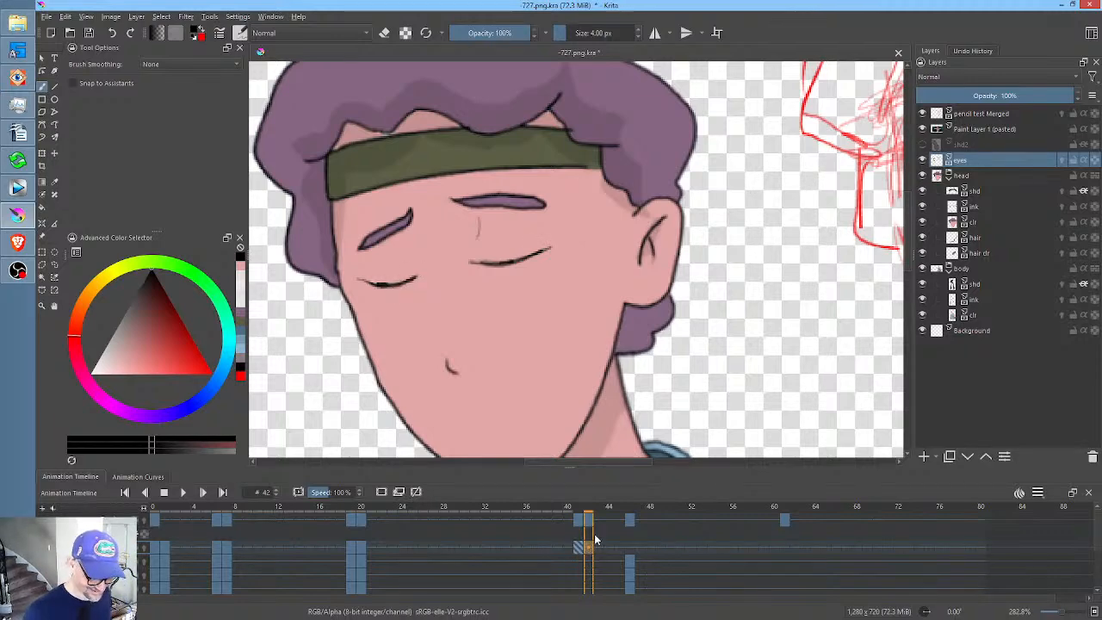
scroll(587, 319, down, 2)
drag(633, 333, 555, 278)
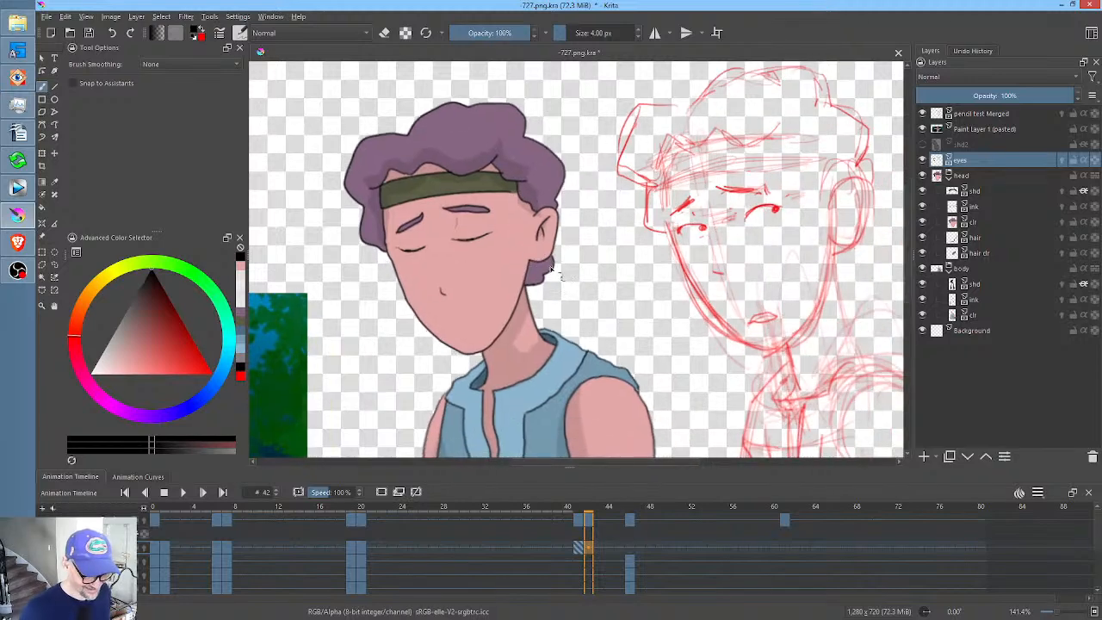
click(579, 513)
click(590, 511)
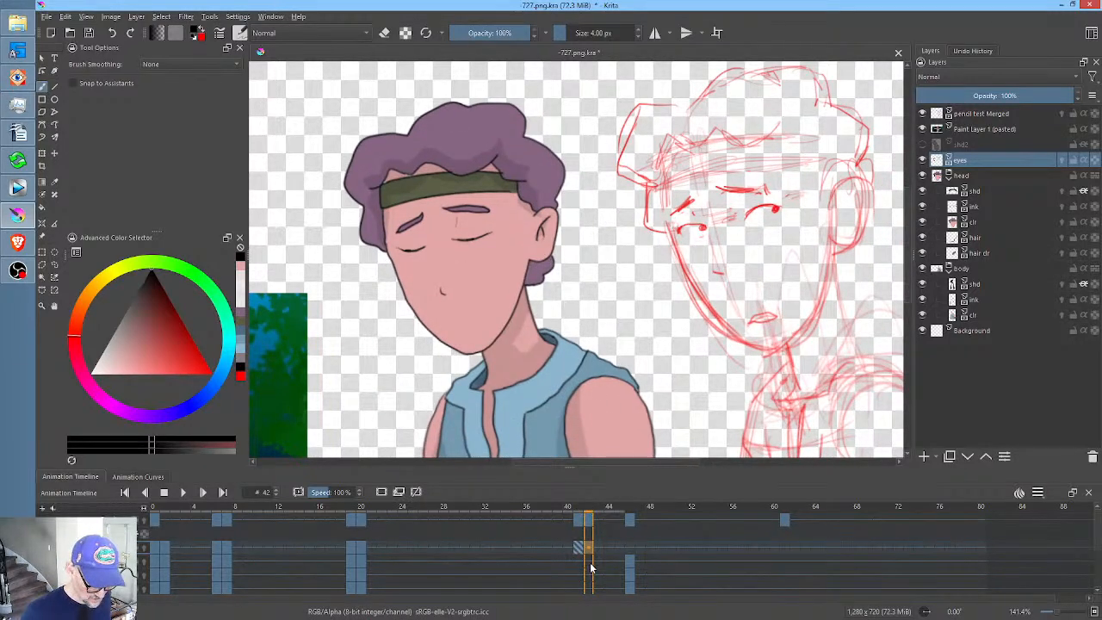
- On frame 42 of the eyes layer, erase both closed eyes with the freehand shape tool in eraser mode
scroll(513, 252, up, 1)
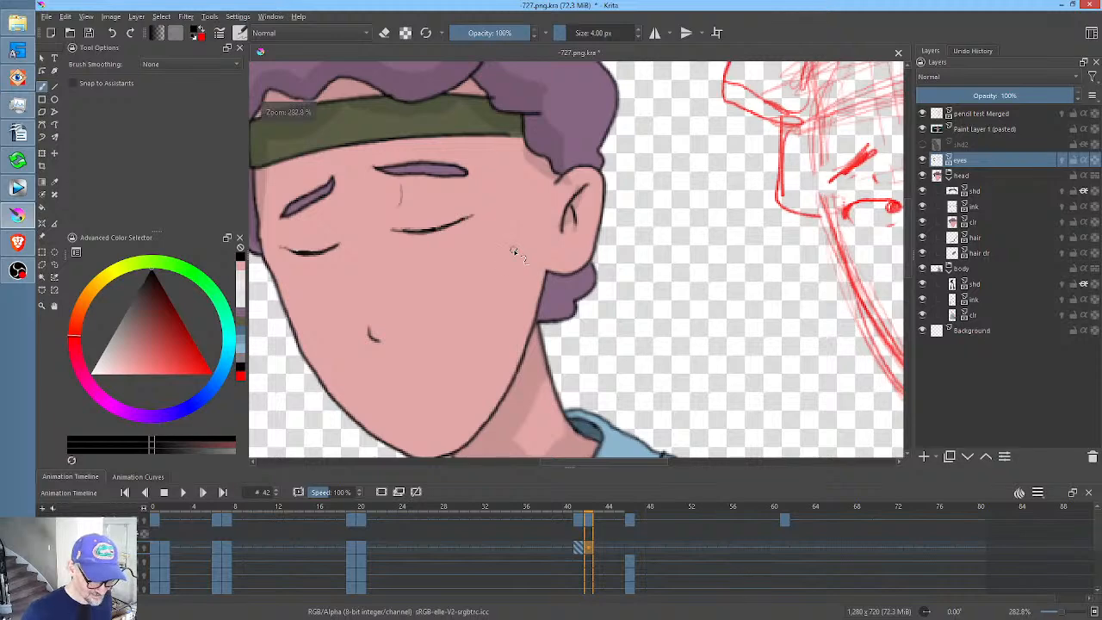
scroll(513, 252, down, 1)
drag(561, 263, 558, 289)
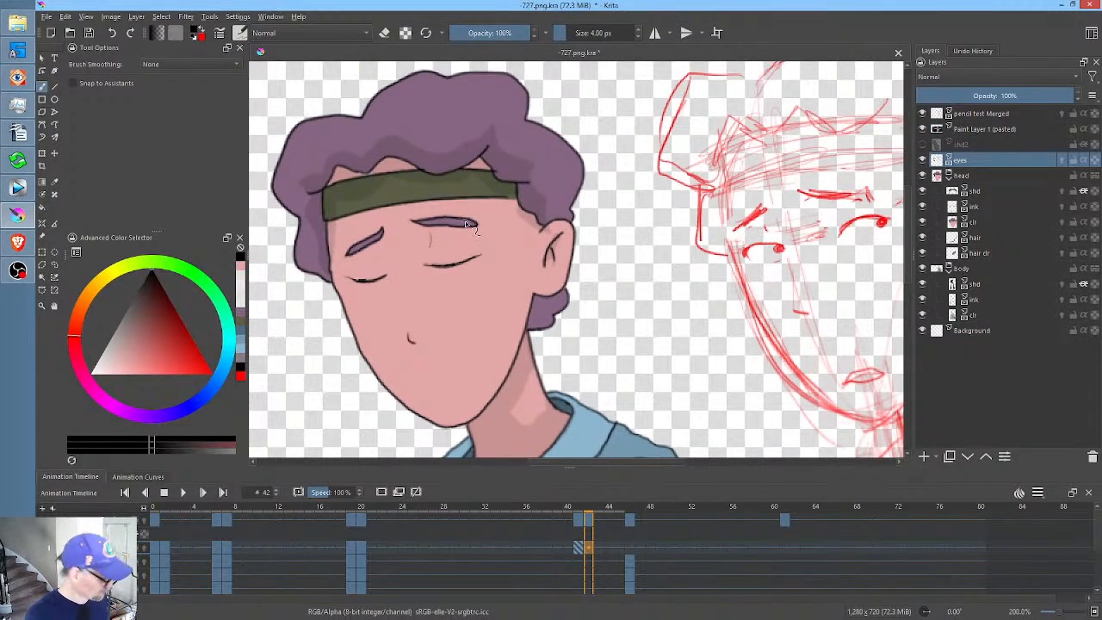
key(p)
key(e)
mouse_move(482, 246)
mouse_down()
mouse_move(427, 250)
mouse_move(479, 246)
mouse_up()
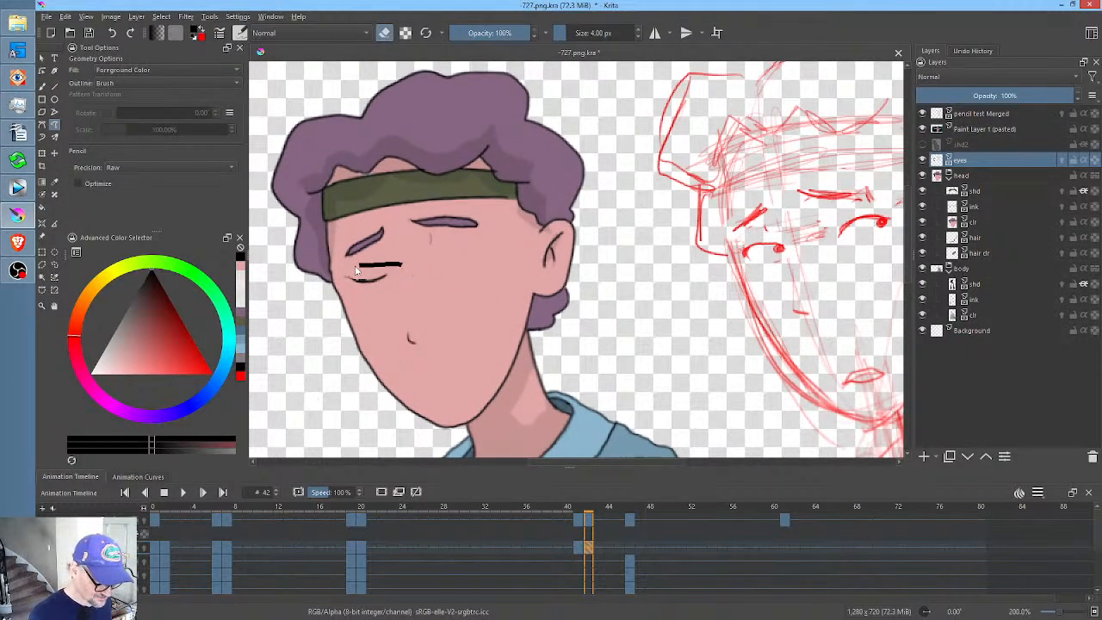
drag(356, 270, 414, 262)
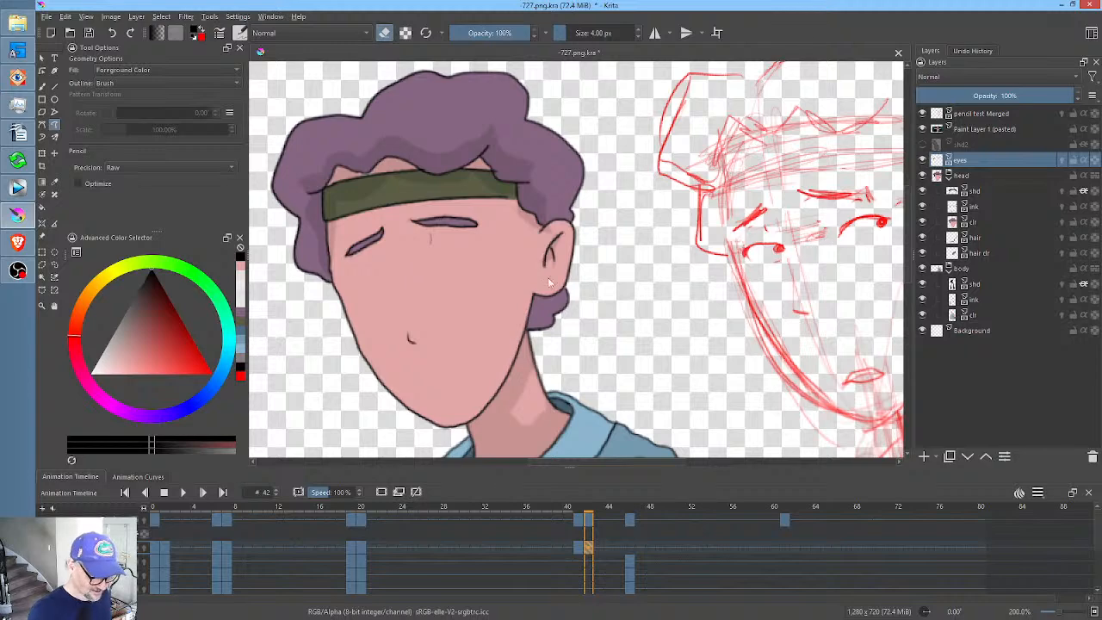
- Show onion skins for the eyes layer and brush both open eyes with upper lids and pupils on frame 42
click(145, 548)
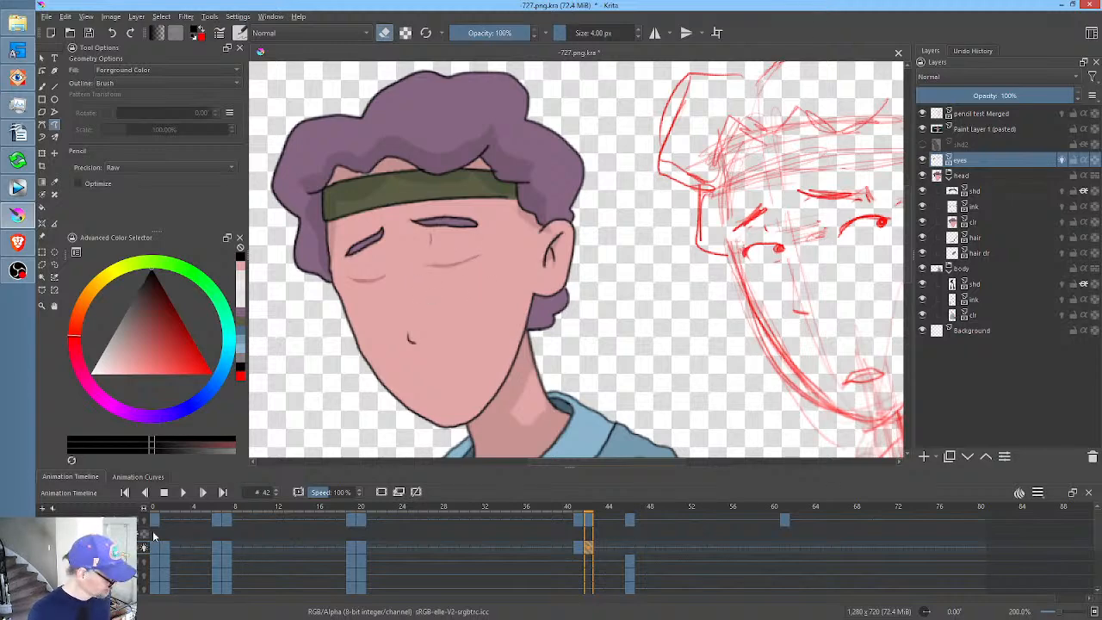
drag(157, 294, 154, 264)
key(b)
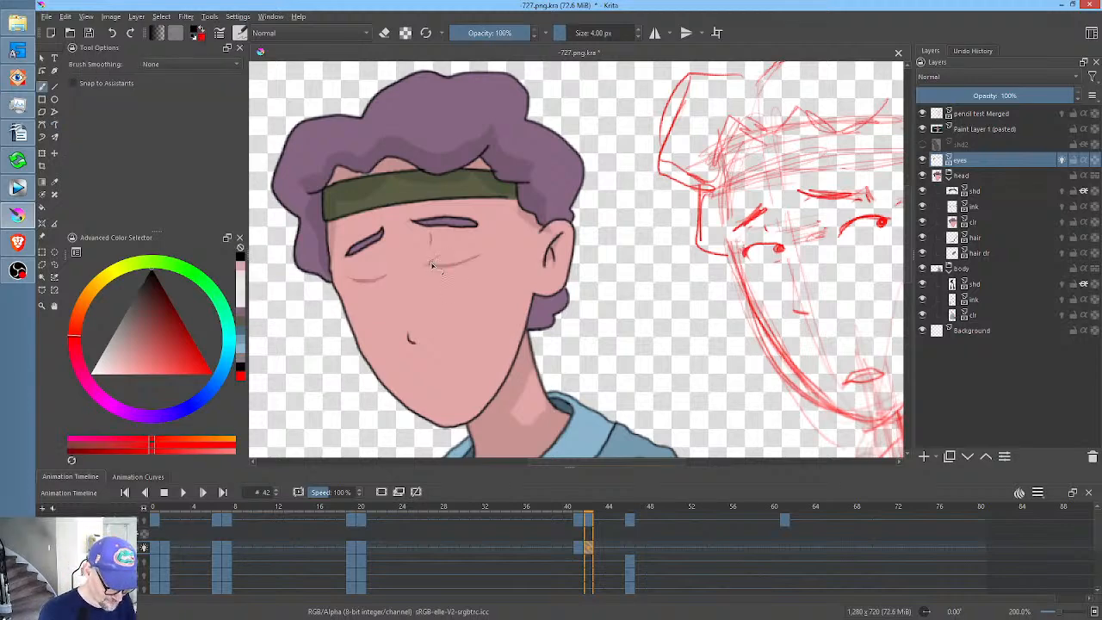
mouse_move(430, 264)
mouse_down()
mouse_move(484, 261)
mouse_move(433, 261)
mouse_move(474, 255)
mouse_move(464, 256)
mouse_up()
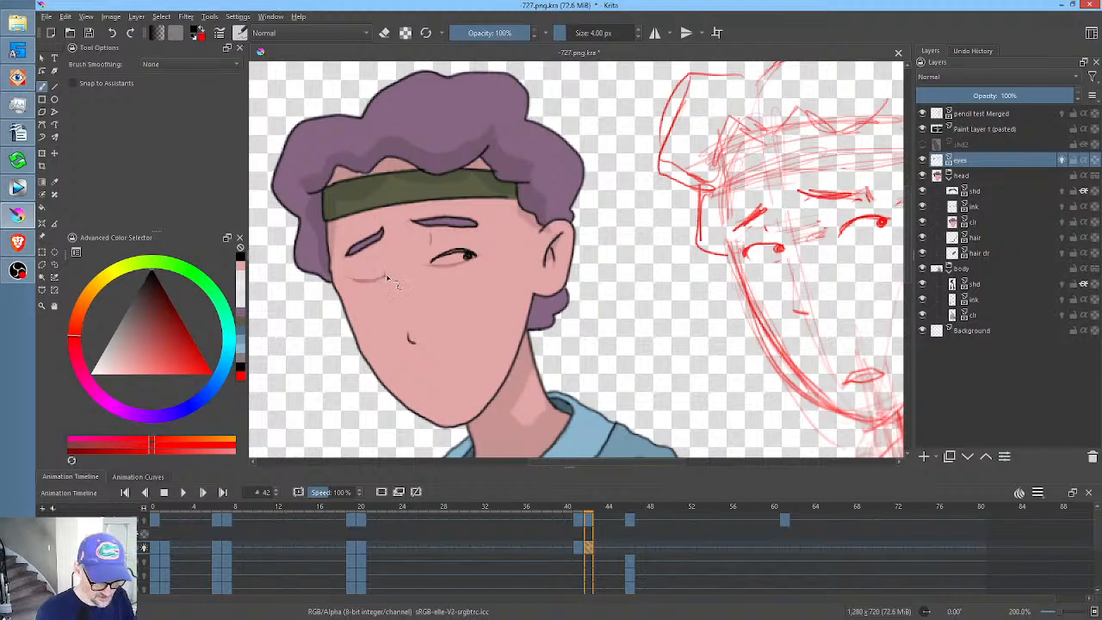
drag(382, 276, 348, 277)
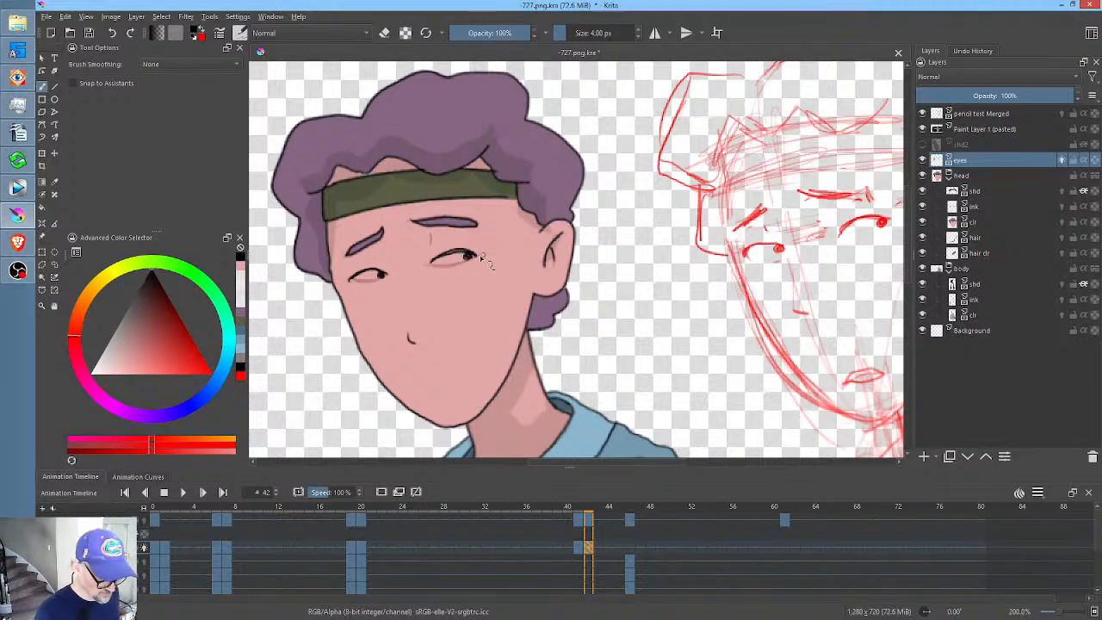
- Refine both open eyes on frame 42 with short black lower-lid strokes and turn the eyes layer's onion skins off
key(e)
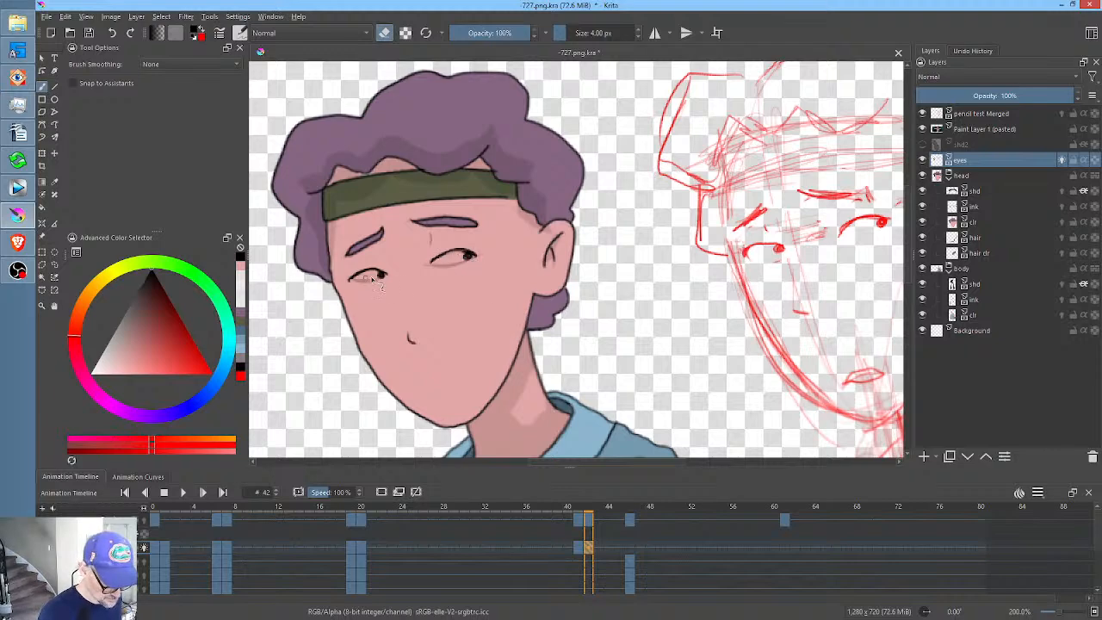
key(e)
ctrl+click(469, 257)
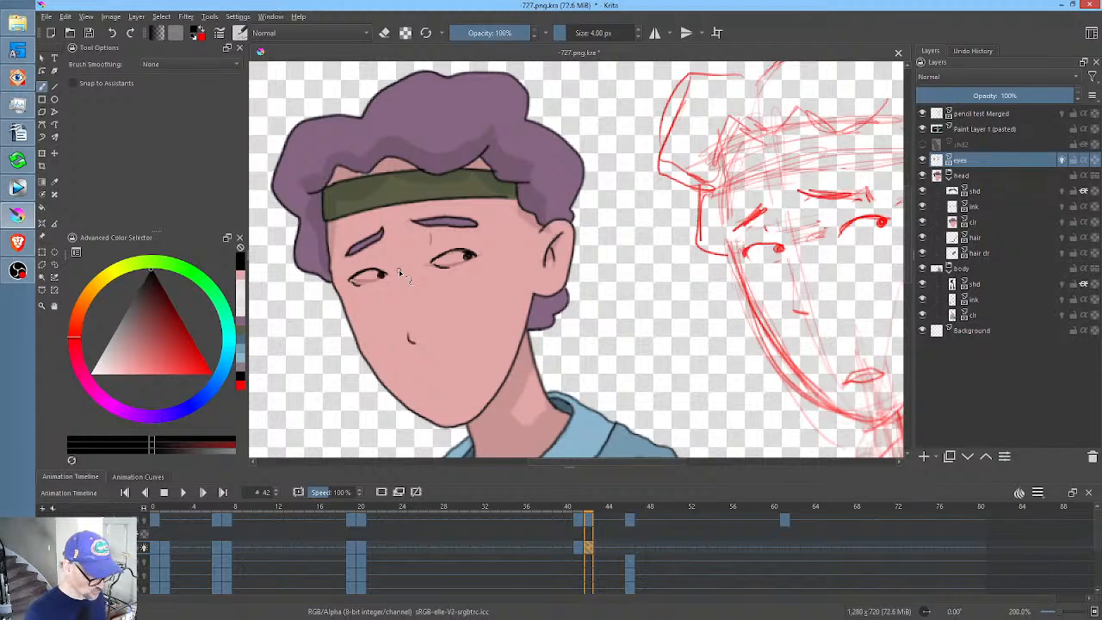
click(143, 549)
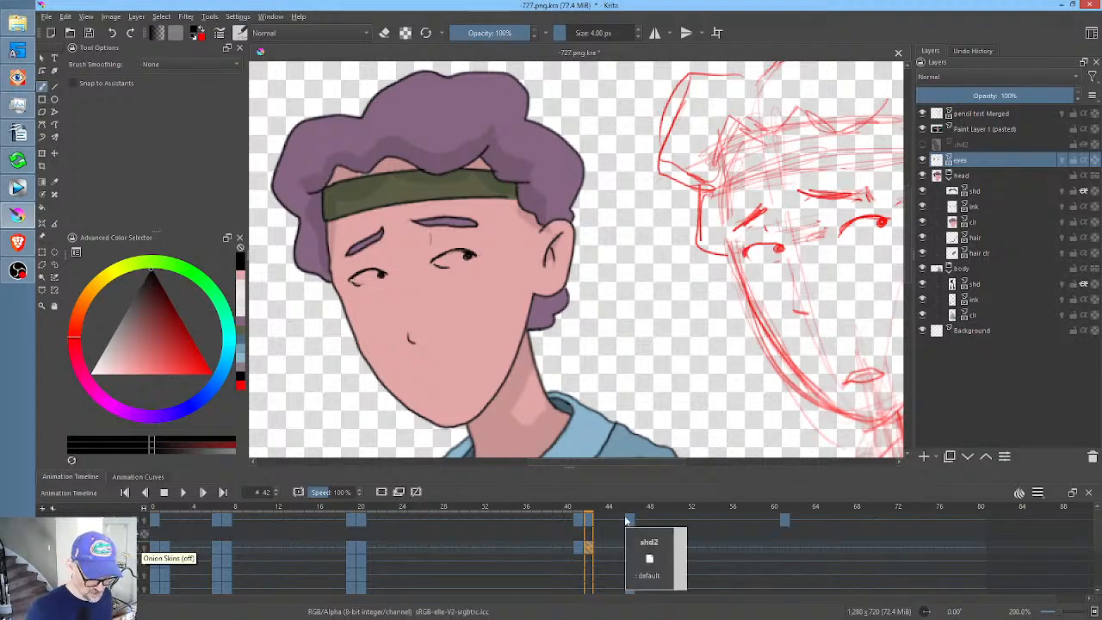
- On frame 46, transform the facial features, moving them up and rotating them slightly clockwise to fit the head
drag(601, 511, 631, 516)
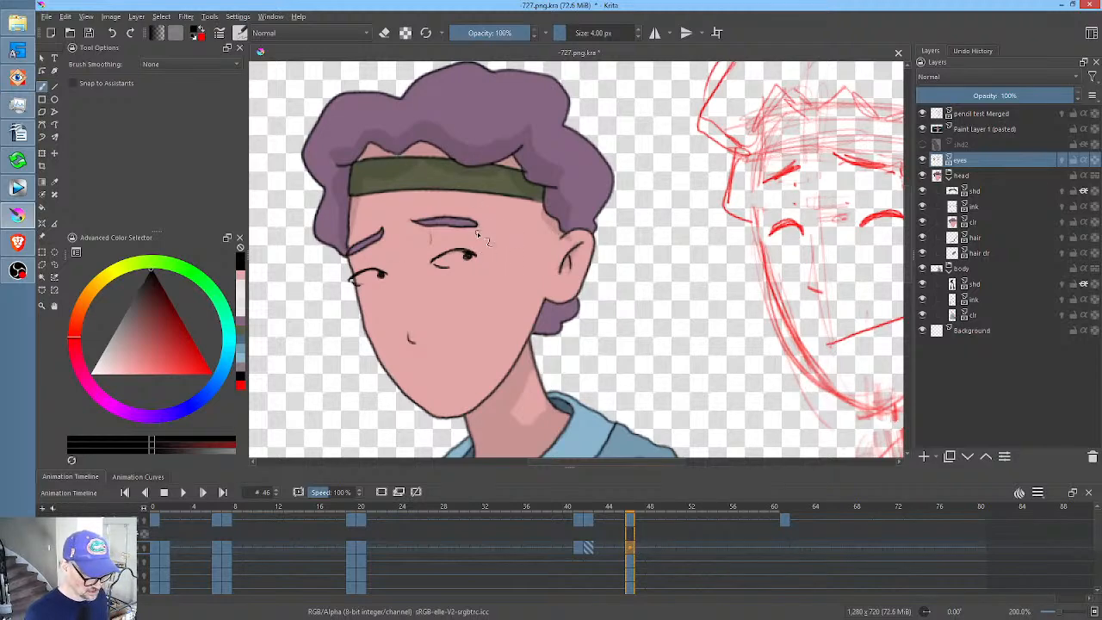
key(ctrl+t)
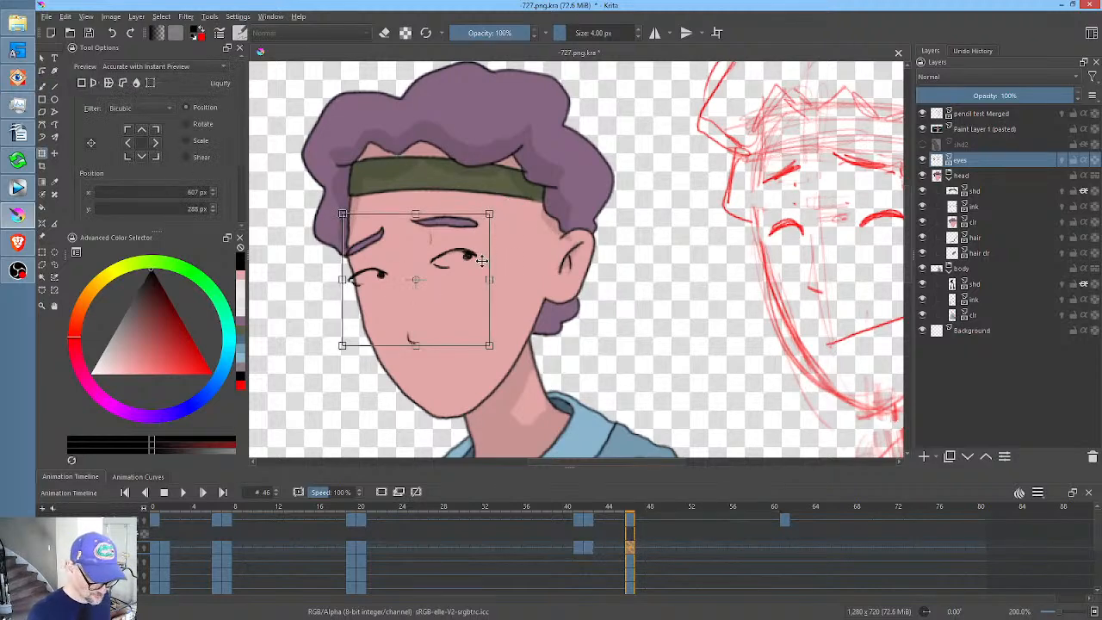
drag(513, 242, 520, 267)
drag(443, 292, 433, 253)
- Erase both open eyes on frame 46 with the freehand shape tool in eraser mode, keeping the eyebrows
key(p)
key(e)
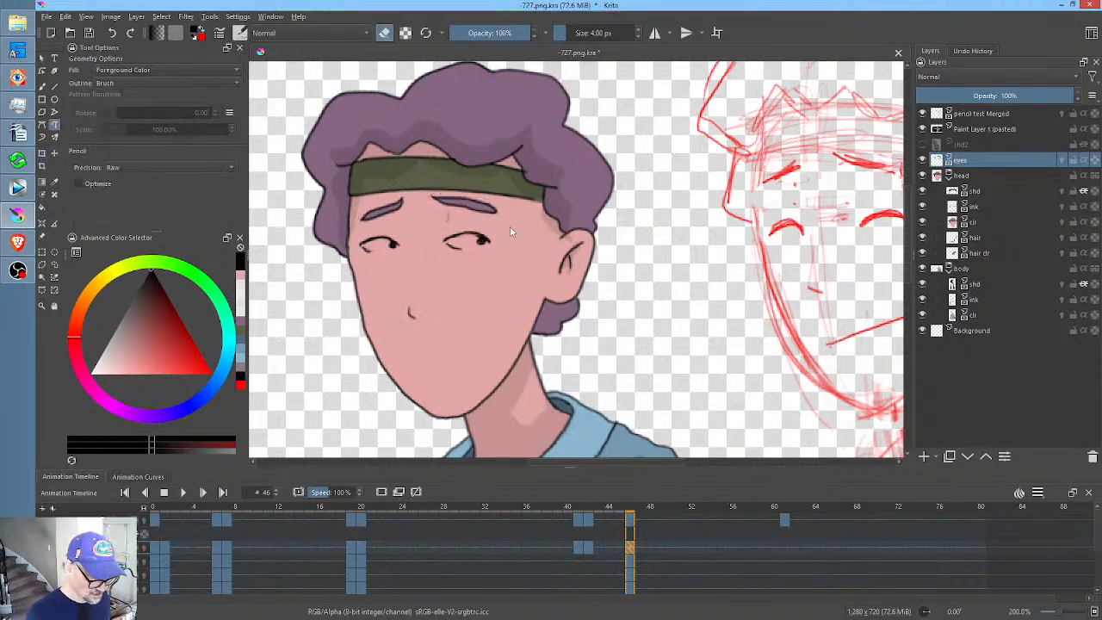
mouse_move(512, 226)
mouse_down()
mouse_move(455, 220)
mouse_move(353, 242)
mouse_move(481, 264)
mouse_move(521, 234)
mouse_up()
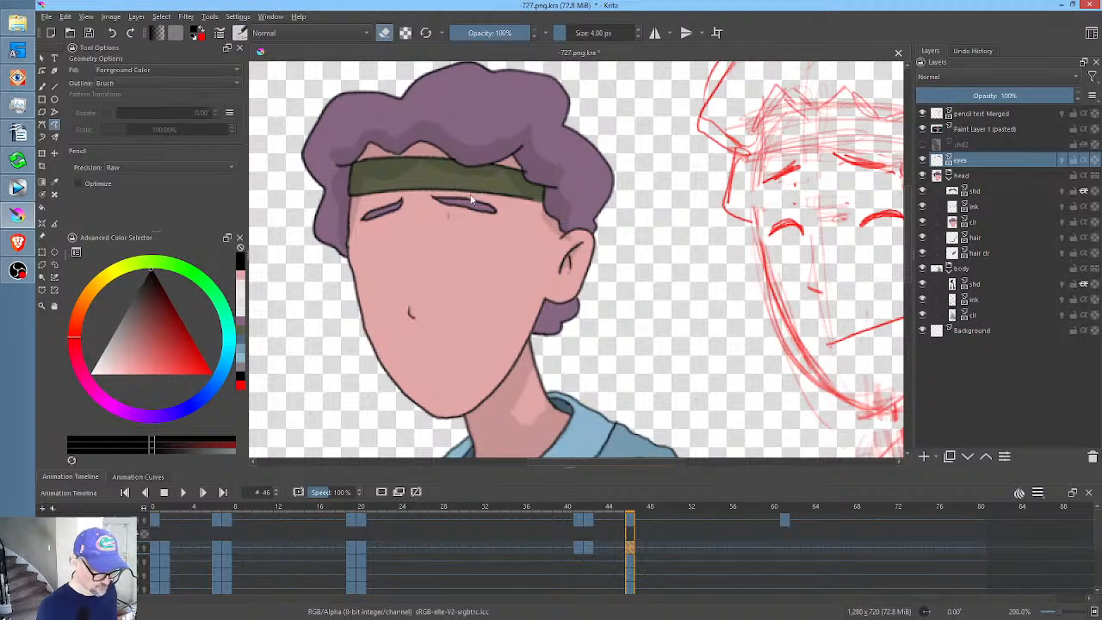
- Brush upward-arching closed lids for both eyes on frame 46, refining the lines in the mirrored view
key(b)
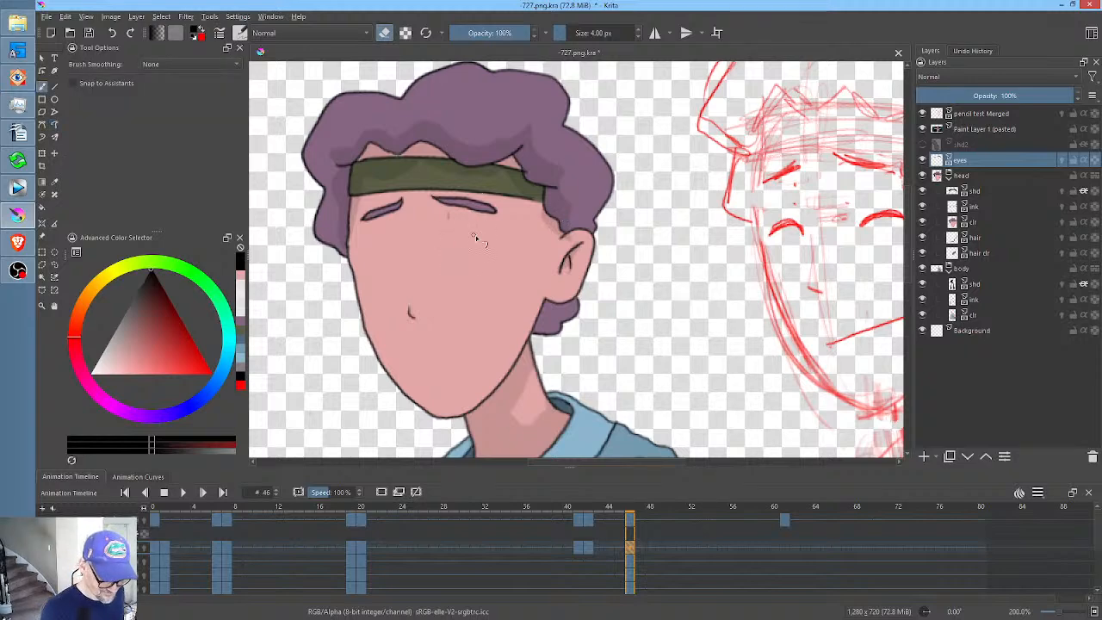
key(e)
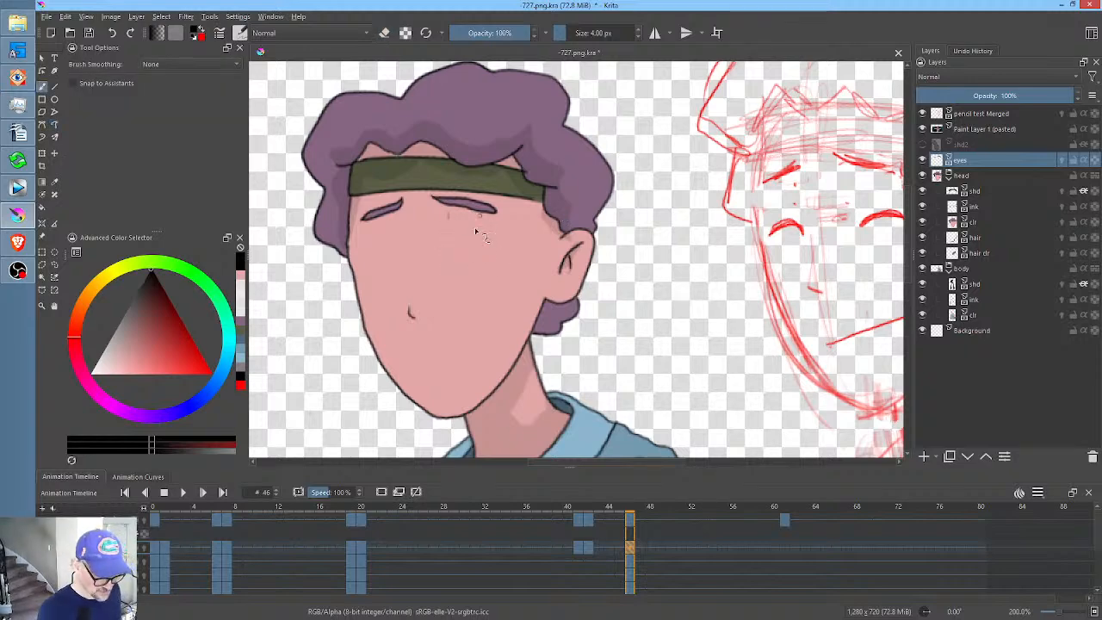
mouse_move(492, 249)
mouse_down()
mouse_move(442, 253)
mouse_move(495, 248)
mouse_up()
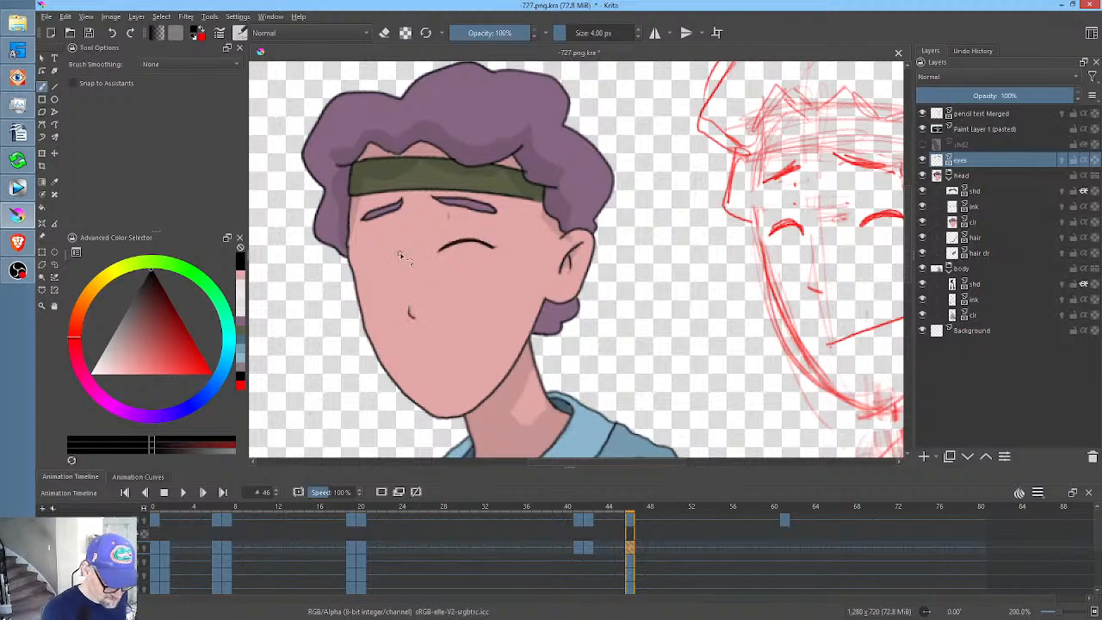
drag(400, 257, 365, 258)
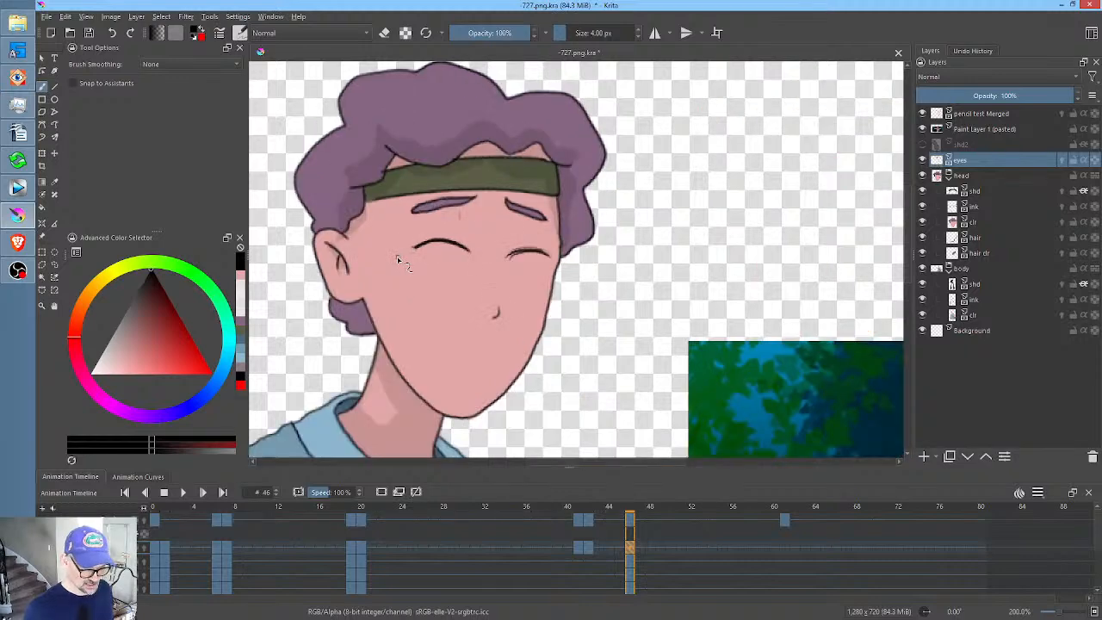
drag(508, 256, 548, 256)
mouse_move(467, 252)
mouse_down()
mouse_move(419, 247)
mouse_move(470, 251)
mouse_up()
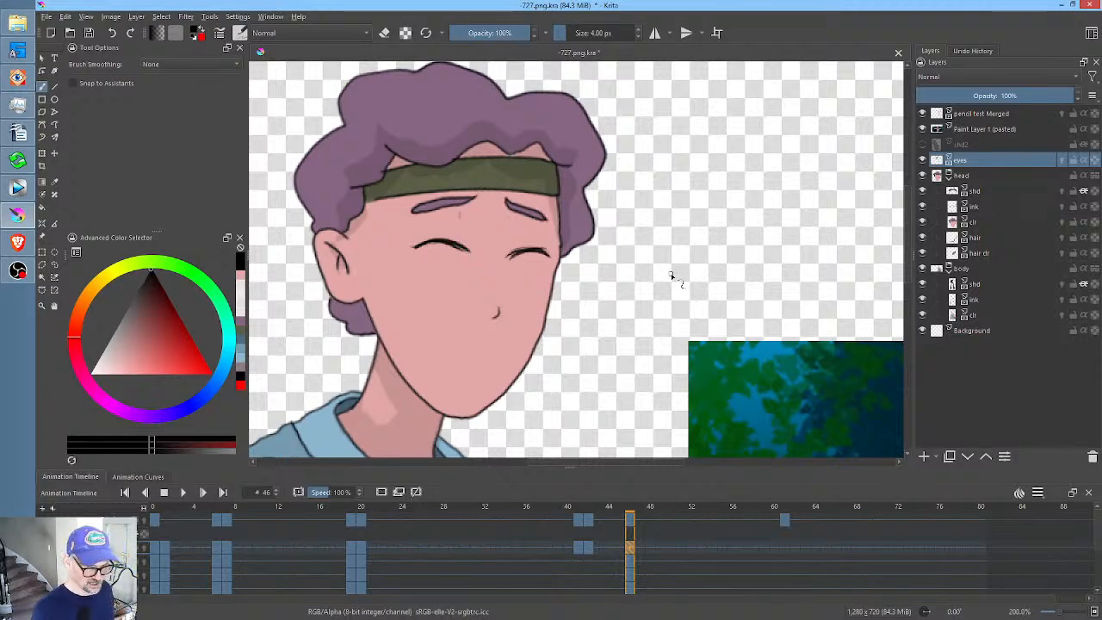
key(m)
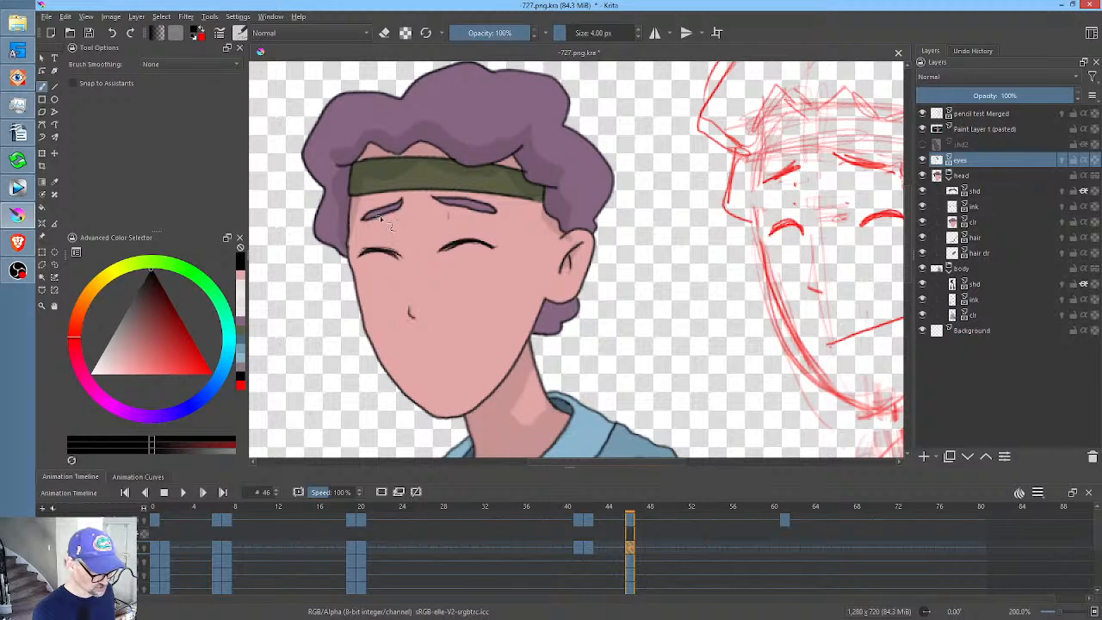
- Select both arched closed eyes on frame 46 with a freehand selection and move them up slightly
key(l)
mouse_move(511, 231)
mouse_down()
mouse_move(441, 231)
mouse_move(368, 241)
mouse_move(353, 257)
mouse_move(476, 274)
mouse_move(506, 252)
mouse_up()
key(ctrl+t)
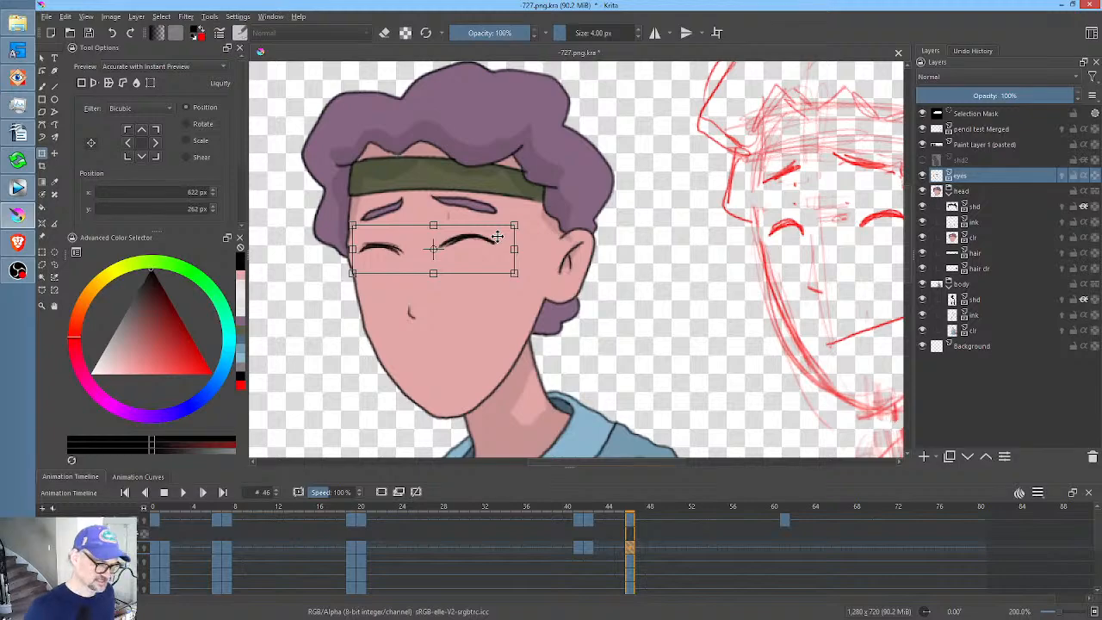
- Delete both selected eyes on frame 61 of the eyes layer, clear the selection and return to the brush
click(784, 541)
drag(731, 315, 695, 321)
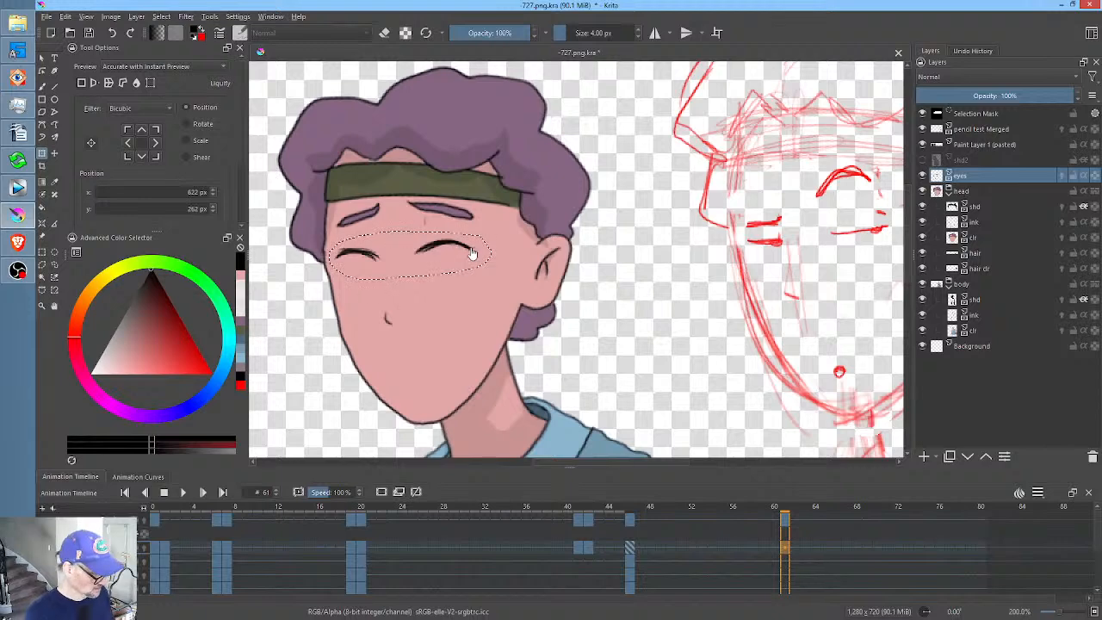
key(Delete)
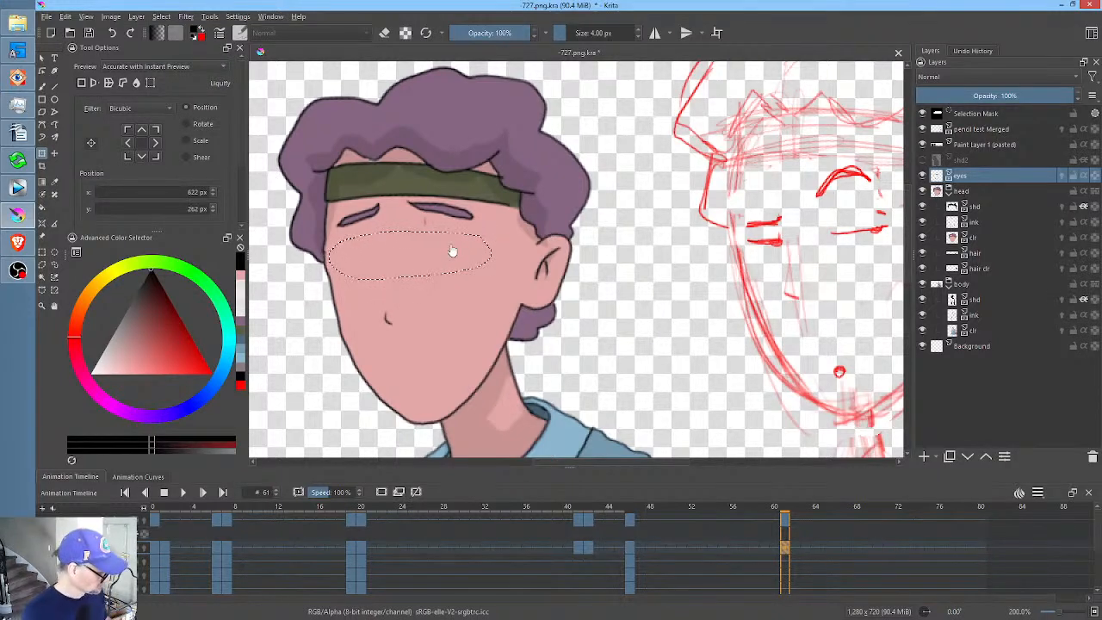
key(b)
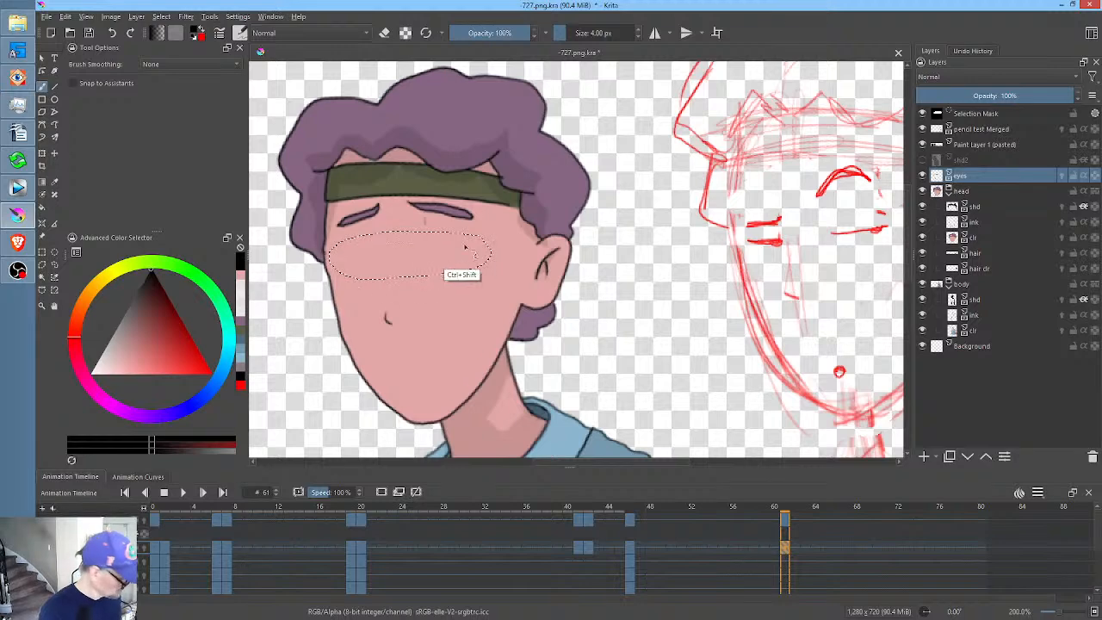
key(ctrl+shift+a)
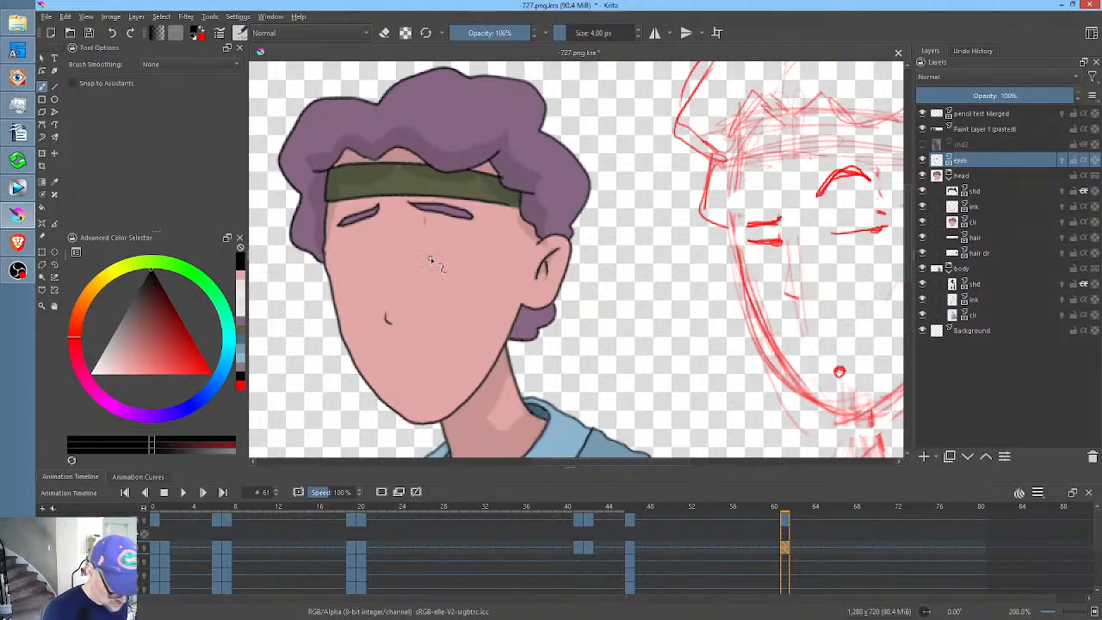
- Show onion skins and draw nearly straight half-closed lids with small pupils, plus short crease lines beneath the eyebrows, on frame 61
click(144, 549)
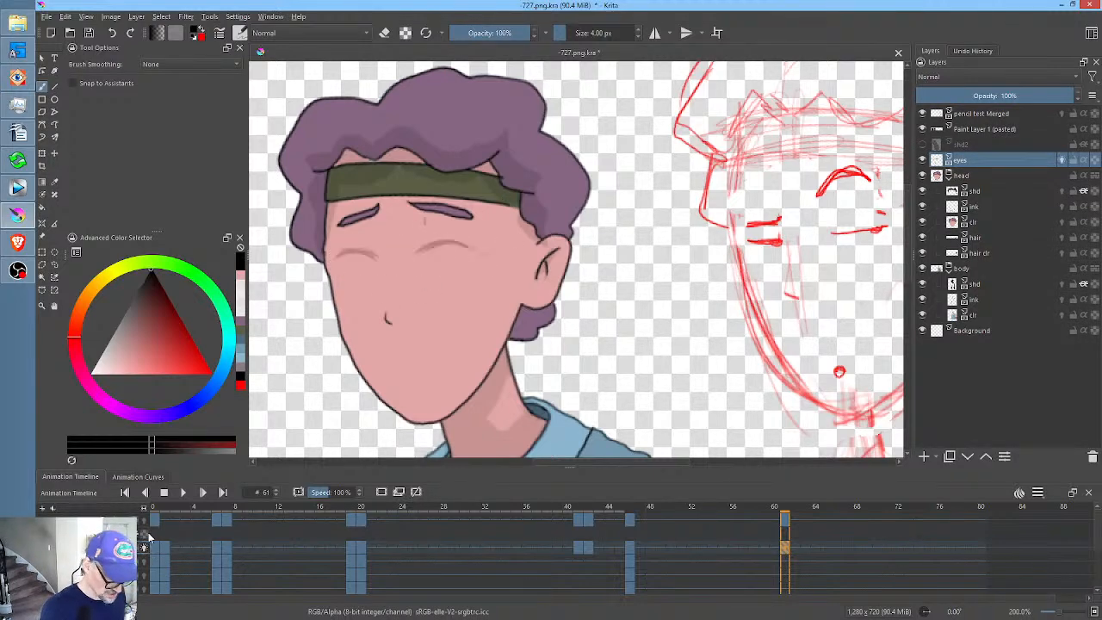
drag(416, 255, 481, 248)
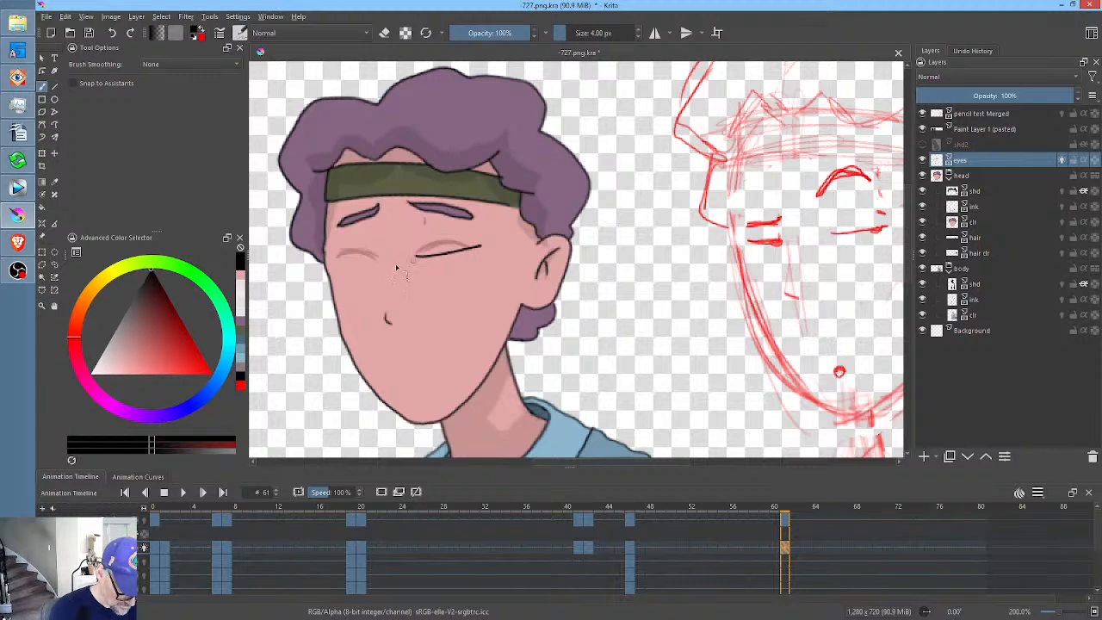
drag(336, 263, 379, 257)
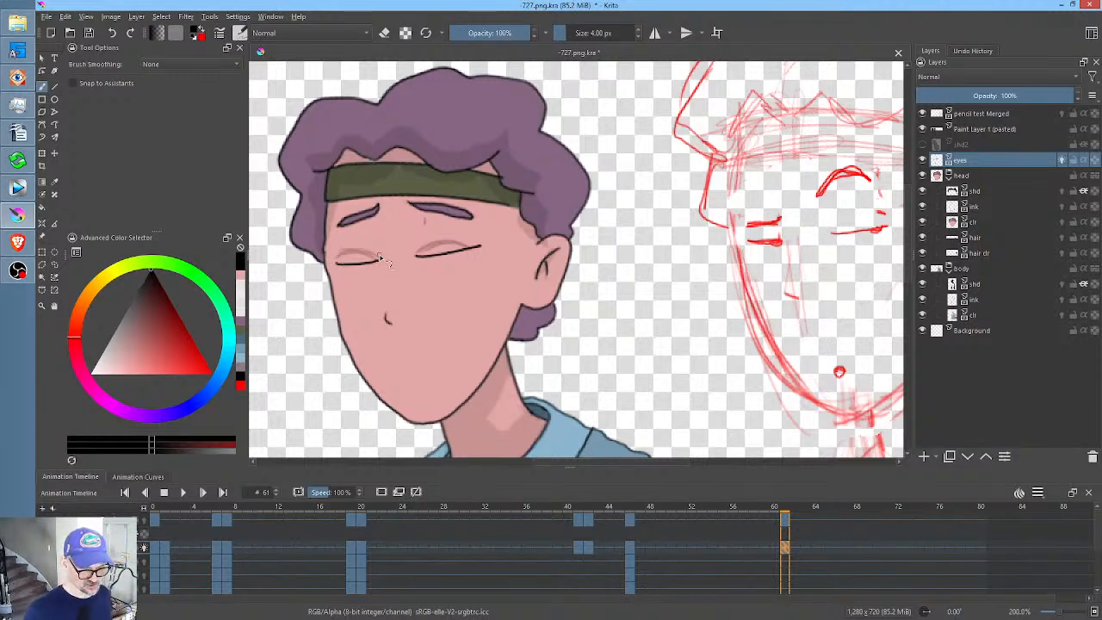
key(m)
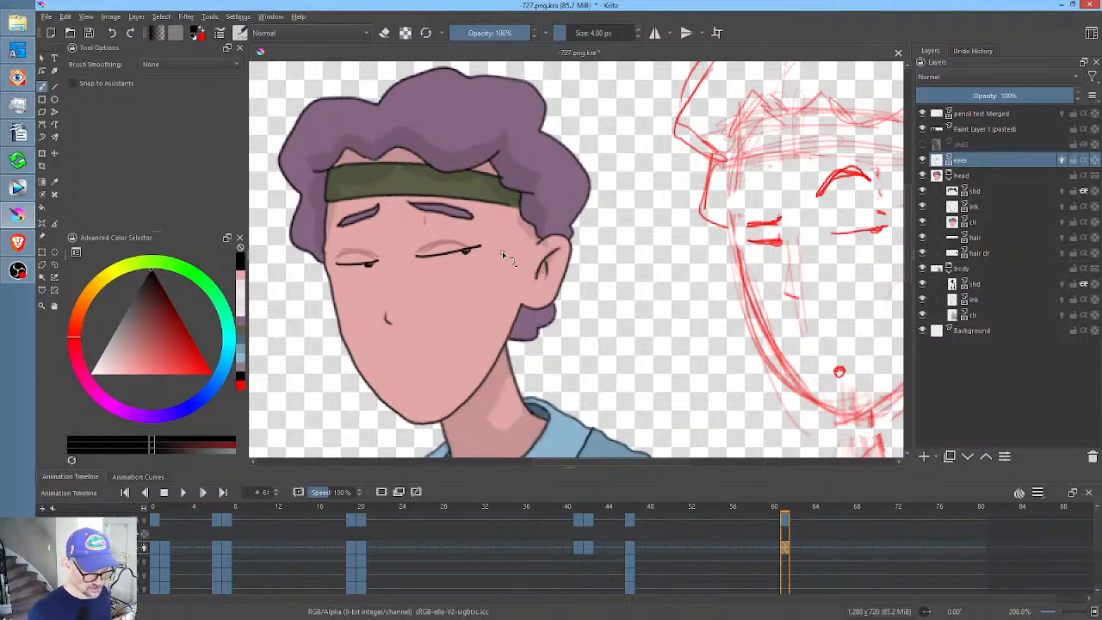
drag(422, 223, 424, 246)
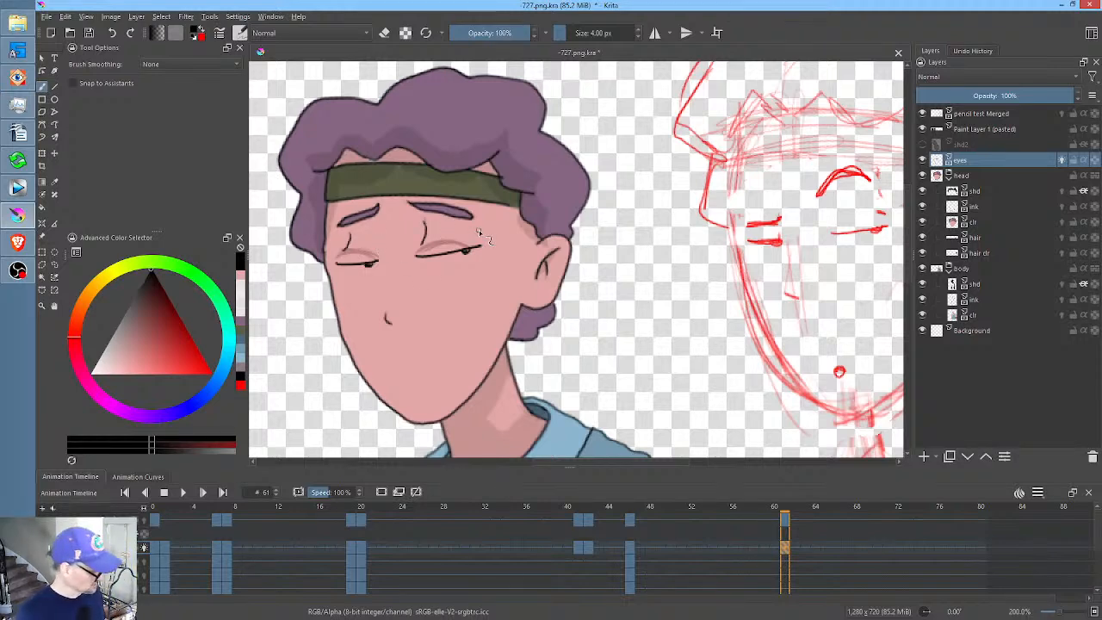
- Select both half-closed eyes on frame 61 with a freehand selection, transform them slightly upward and clear the selection
key(l)
mouse_move(482, 234)
mouse_down()
mouse_move(385, 224)
mouse_move(342, 239)
mouse_move(333, 261)
mouse_move(410, 284)
mouse_move(476, 247)
mouse_up()
key(ctrl+t)
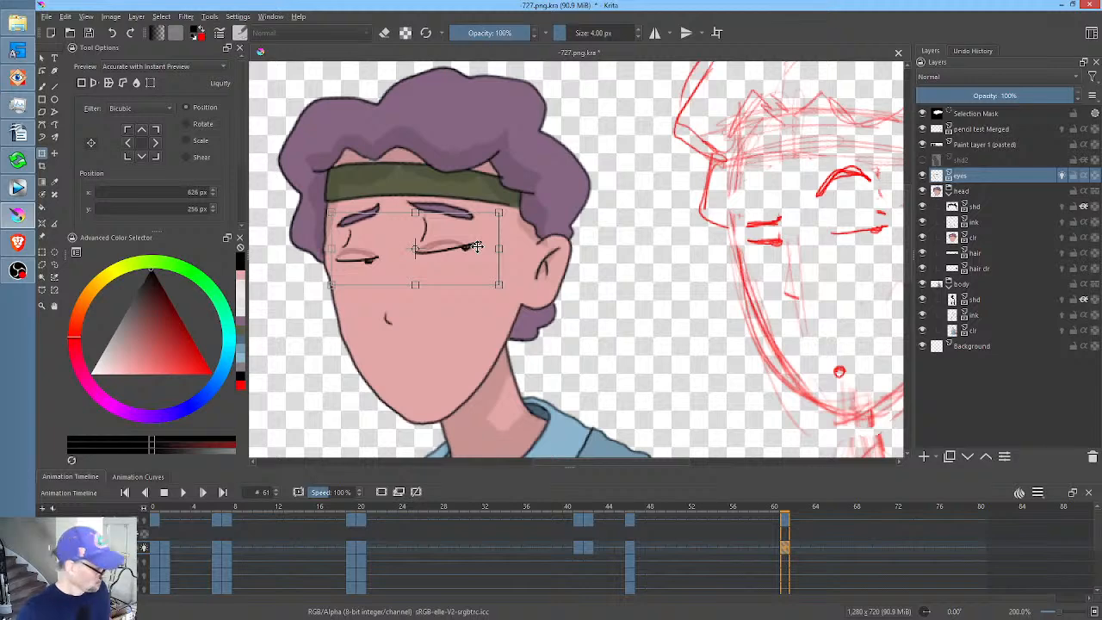
key(Return)
key(ctrl+shift+a)
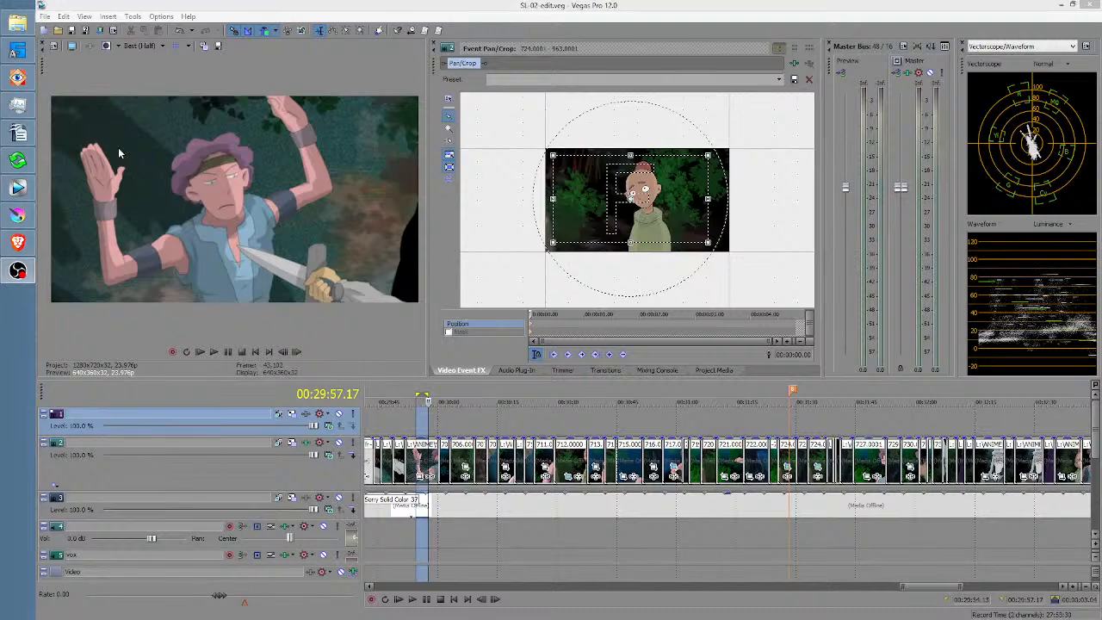
click(203, 46)
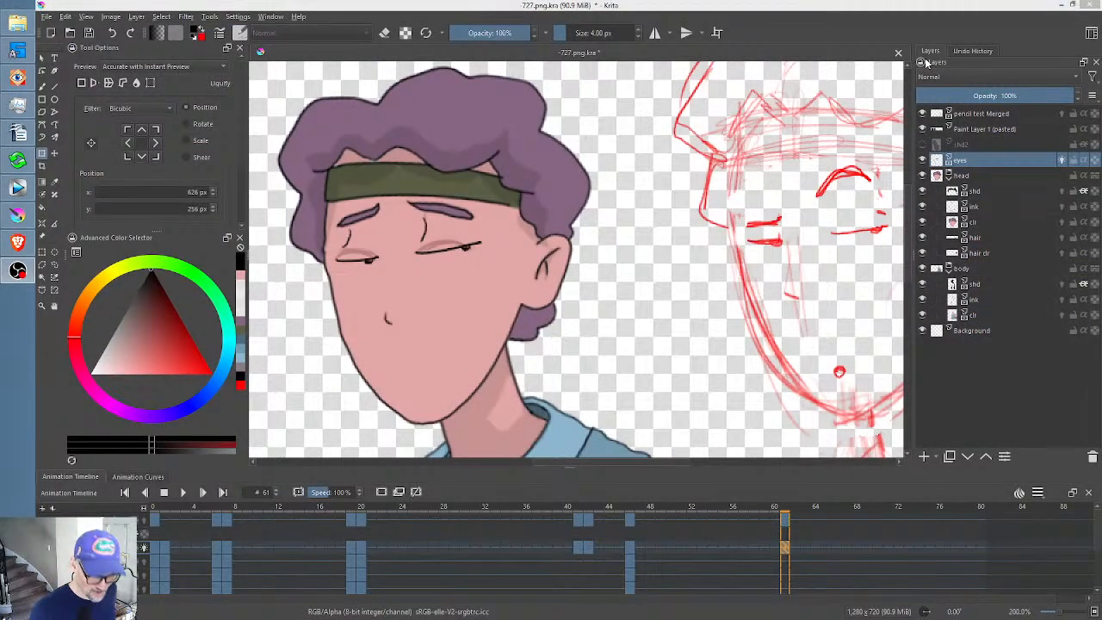
- Add a paint layer named mouth above the eyes layer and brush a tiny round black mouth on frame 61
click(987, 163)
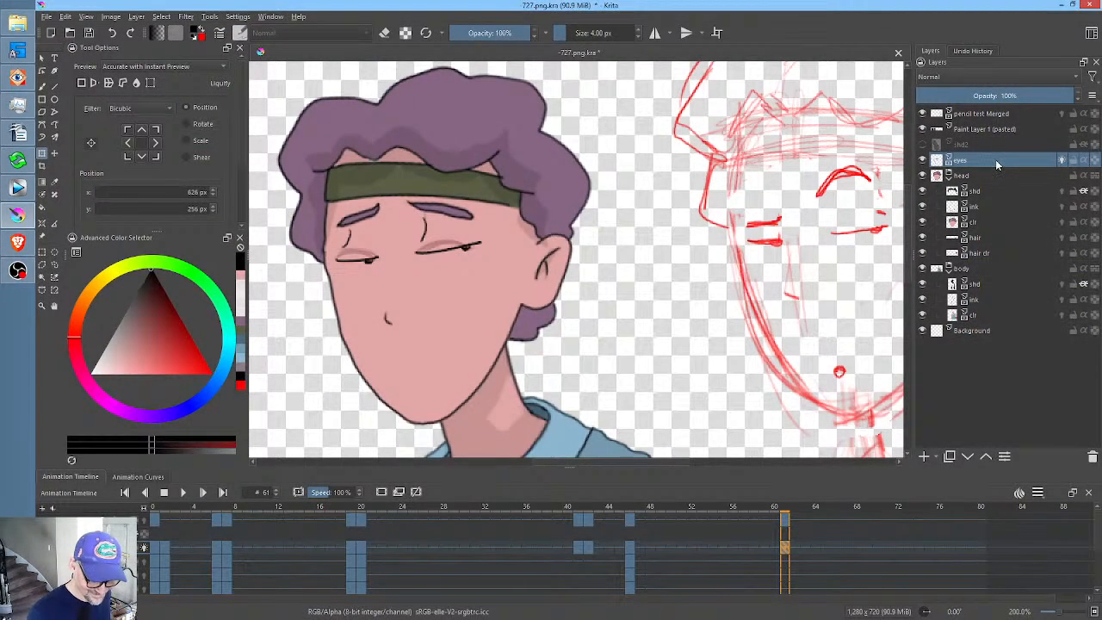
click(926, 461)
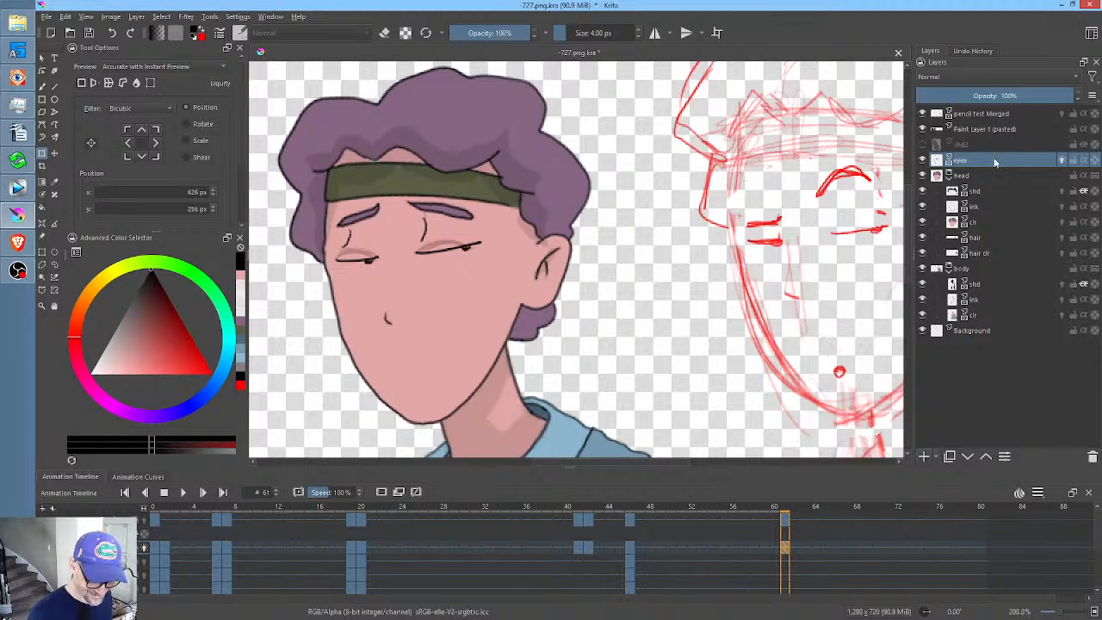
double_click(990, 161)
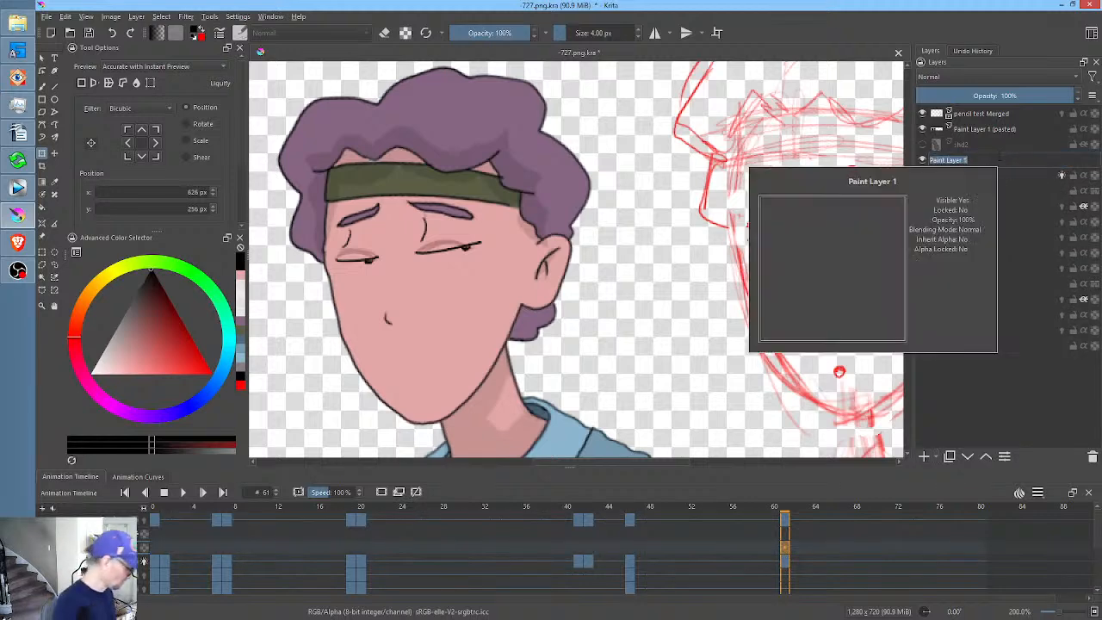
text(mouth)
key(Return)
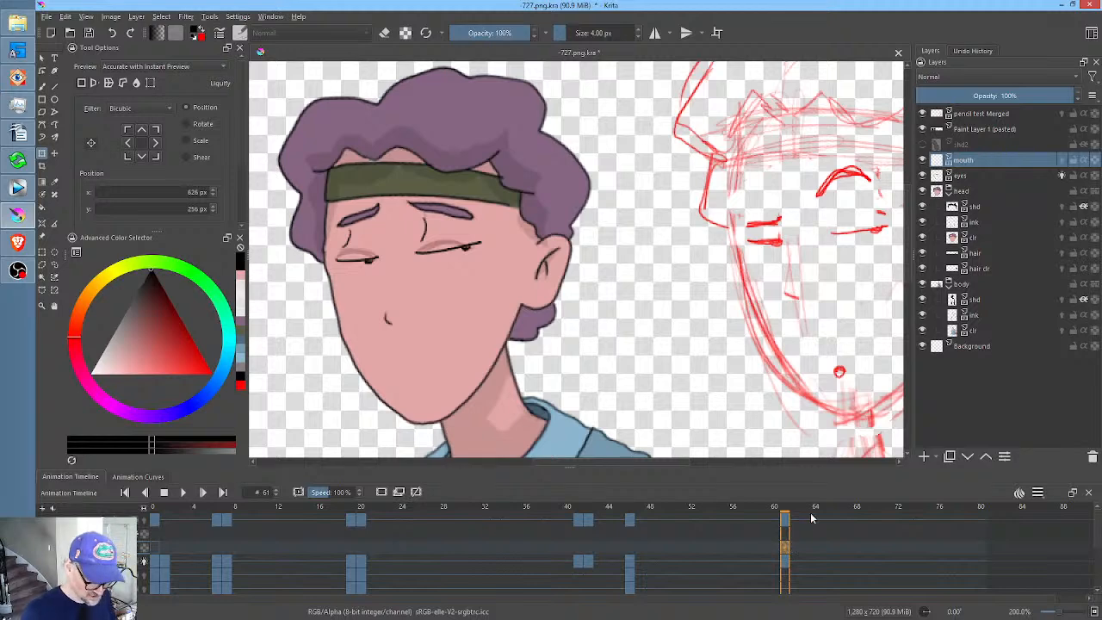
key(b)
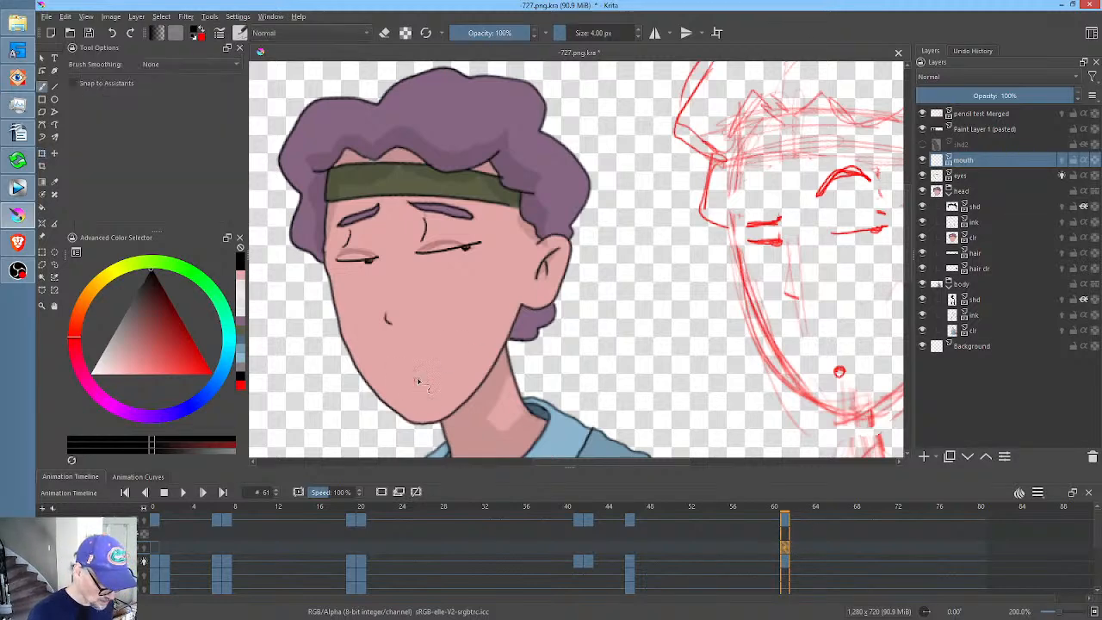
drag(415, 385, 420, 389)
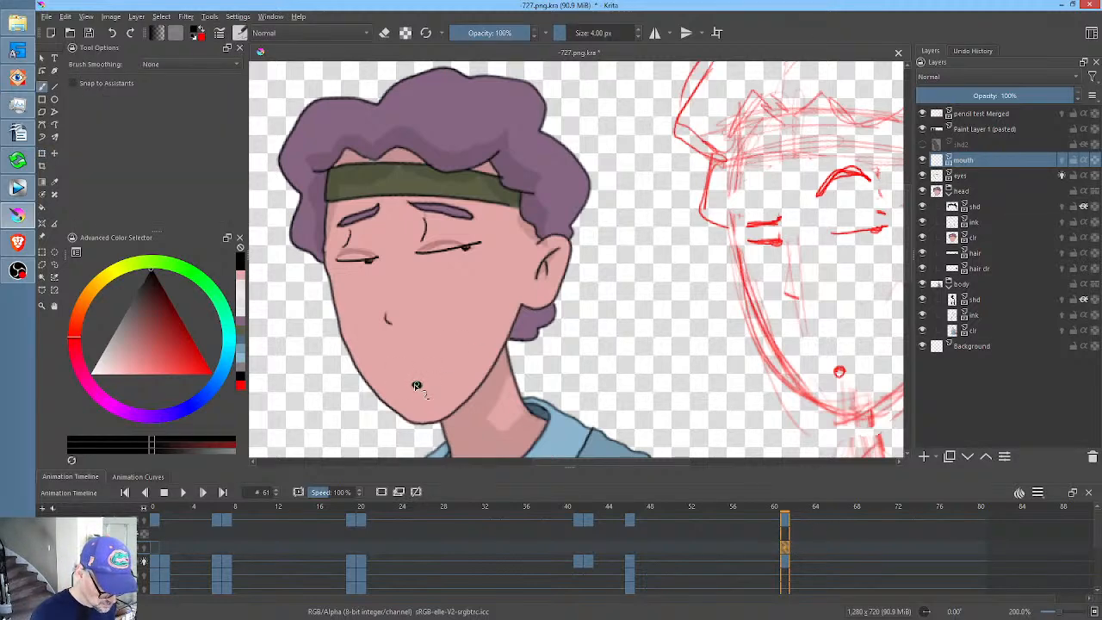
- Brush a wide, slanted open grin on frame 46 of the mouth layer, with a short teeth line at its raised corner
click(630, 551)
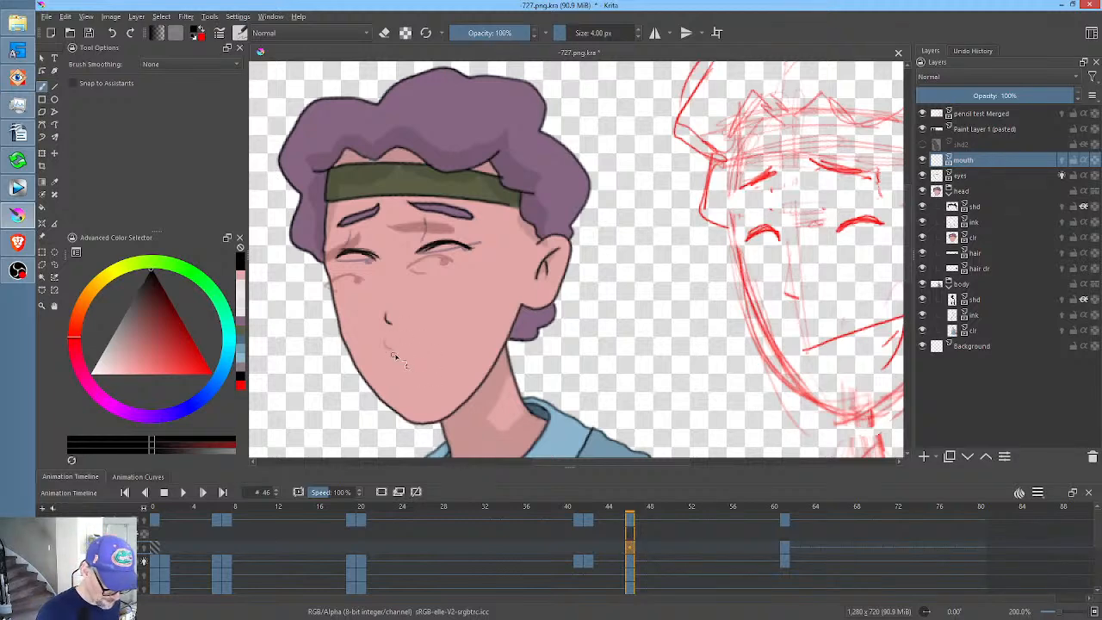
click(154, 548)
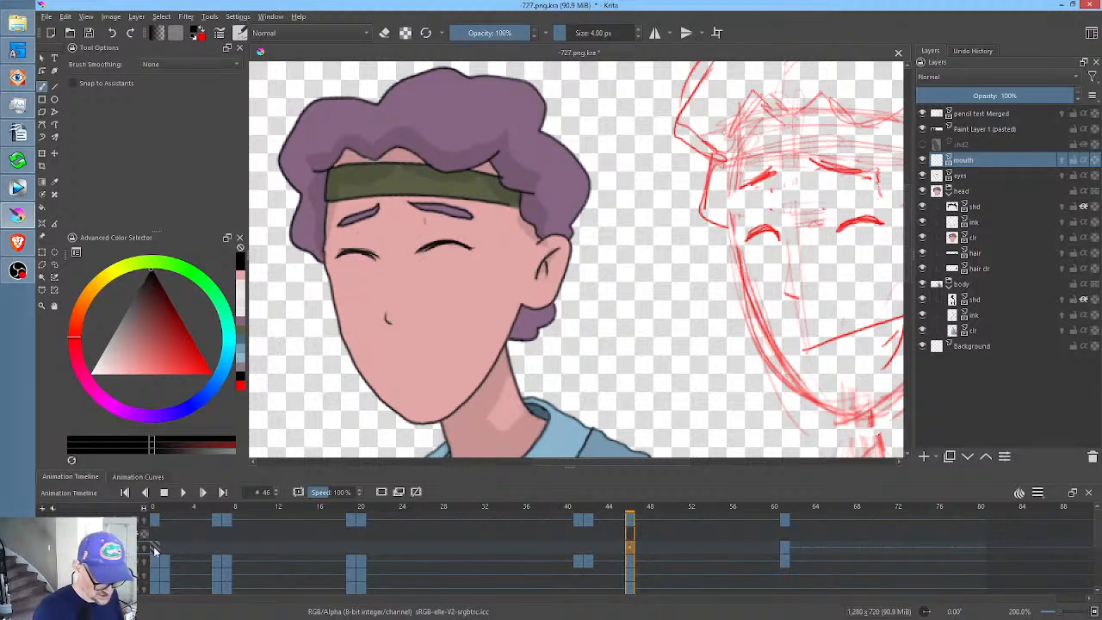
drag(381, 356, 482, 314)
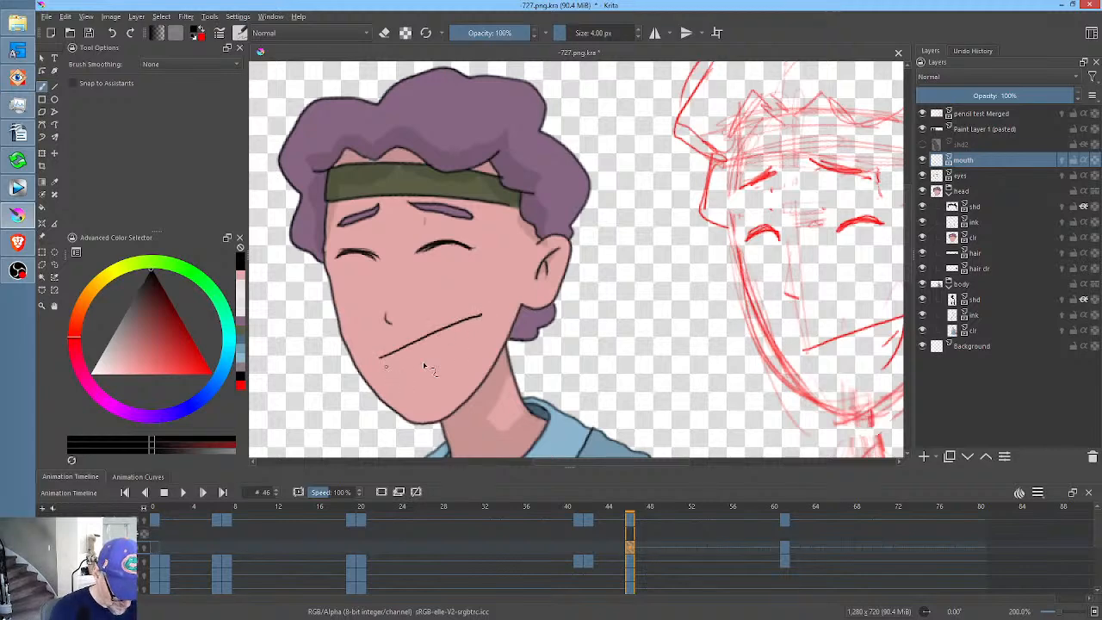
drag(382, 358, 386, 369)
mouse_move(482, 315)
mouse_down()
mouse_move(469, 360)
mouse_move(419, 396)
mouse_up()
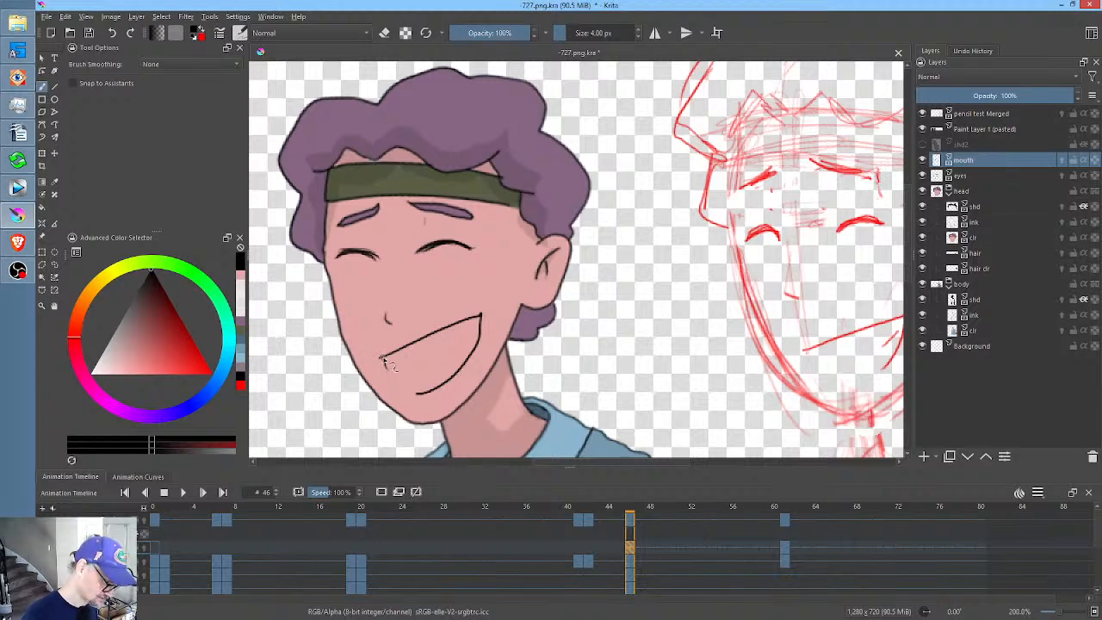
drag(382, 358, 410, 385)
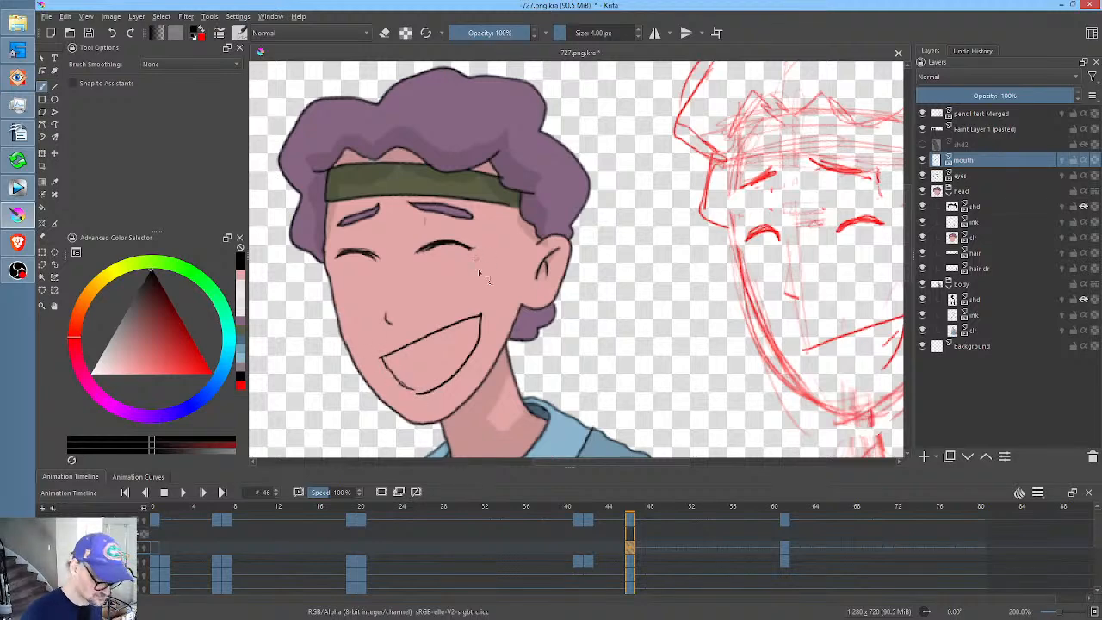
mouse_move(480, 332)
mouse_down()
mouse_move(456, 346)
mouse_move(418, 258)
mouse_move(455, 226)
mouse_move(451, 236)
mouse_move(493, 229)
mouse_up()
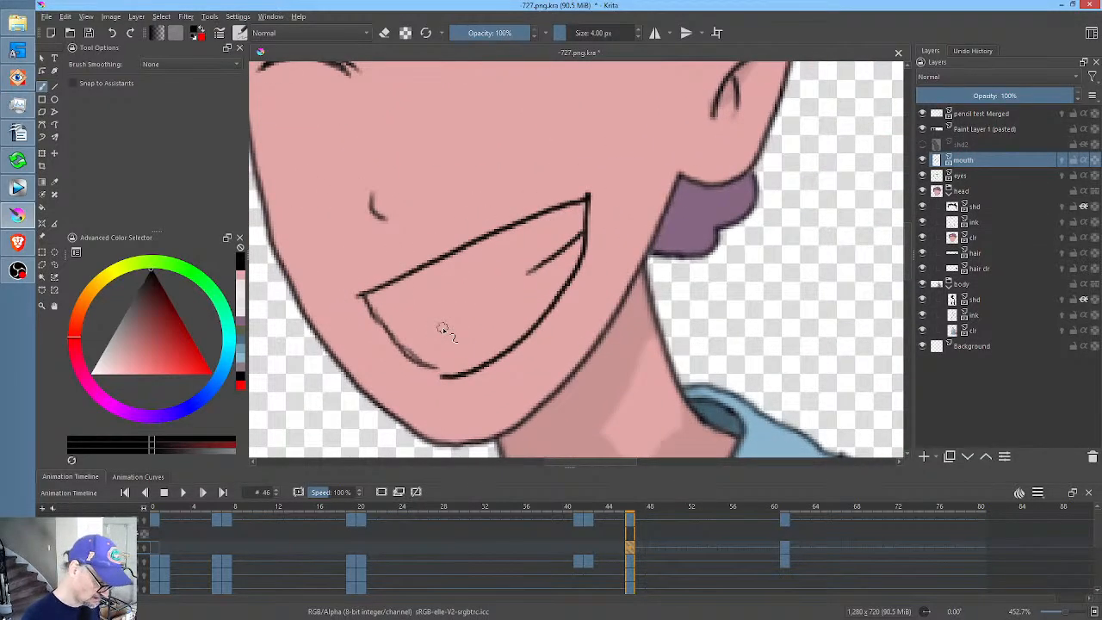
- Erase the rough left edge of the grin and redraw it as a clean curve joining the lower lip
key(e)
mouse_move(419, 352)
mouse_down()
mouse_move(431, 362)
mouse_move(370, 309)
mouse_up()
key(e)
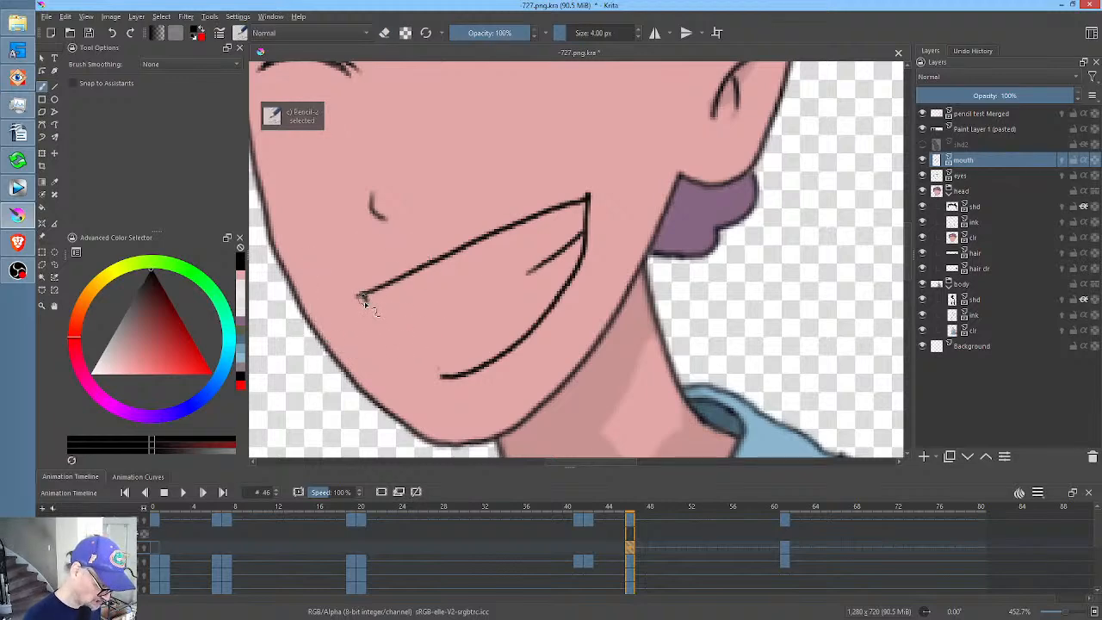
drag(406, 357, 437, 375)
mouse_move(366, 295)
mouse_down()
mouse_move(413, 362)
mouse_move(366, 296)
mouse_move(392, 333)
mouse_up()
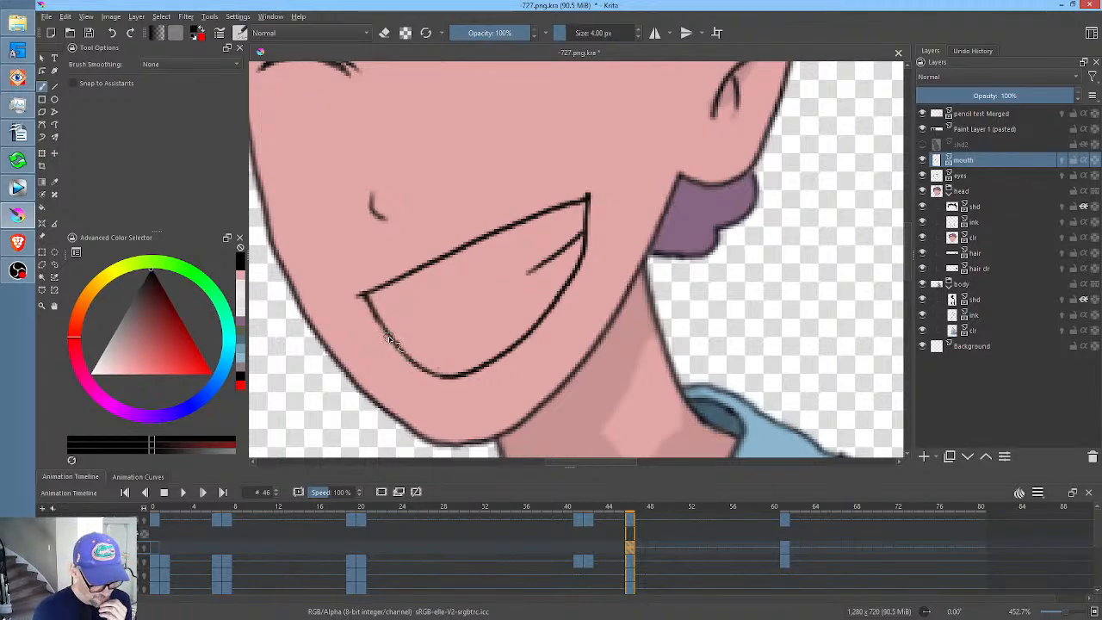
- Add a short teeth line inside the grin's lower left edge, undoing and redrawing the first stroke
drag(392, 335, 428, 328)
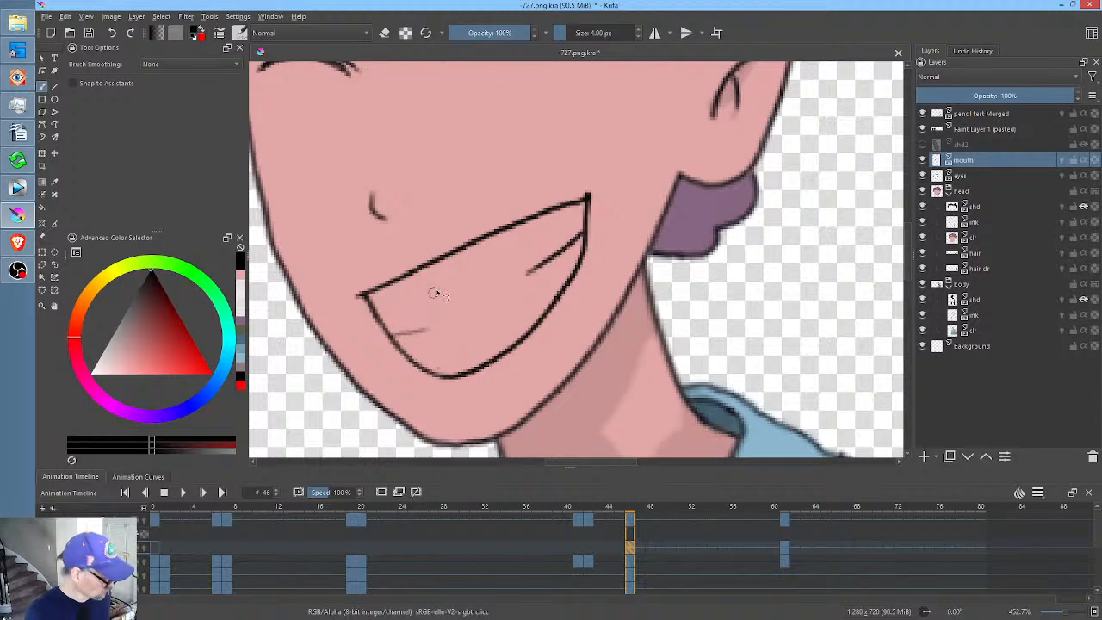
key(ctrl+z)
drag(386, 333, 418, 325)
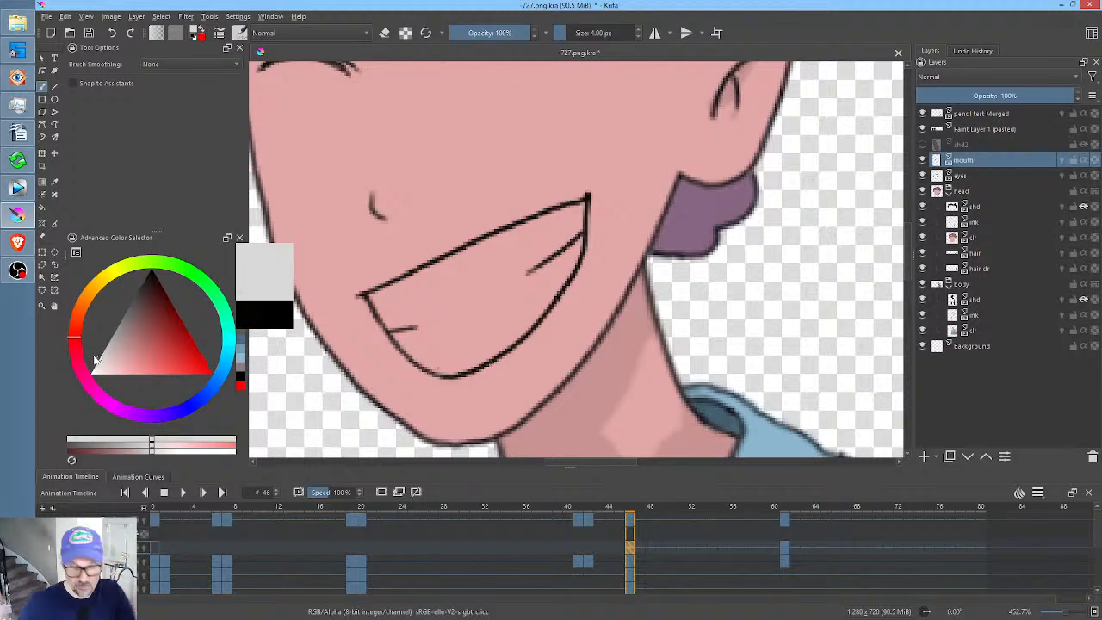
- Fill the inside of the grin with light grey in Behind blending mode, keeping the black lines on top
key(f)
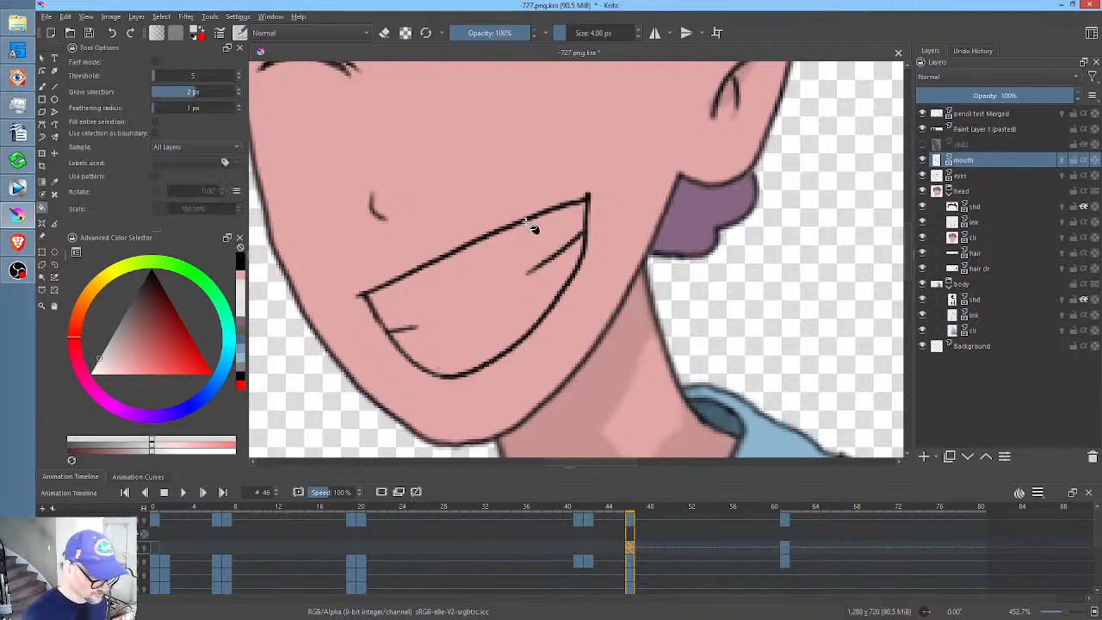
click(310, 33)
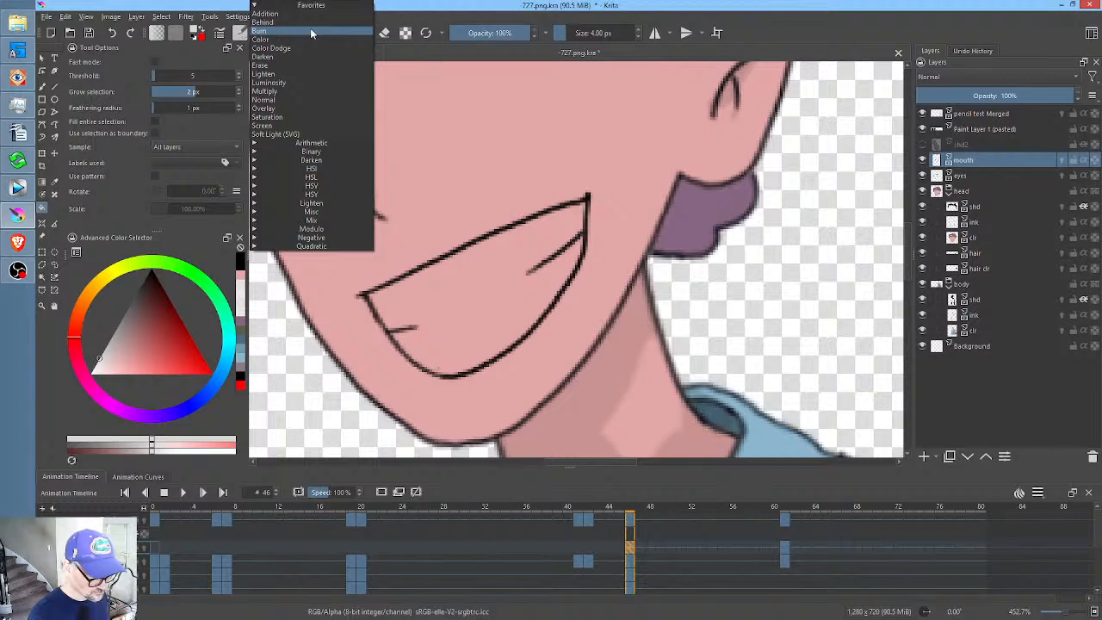
click(310, 22)
click(491, 297)
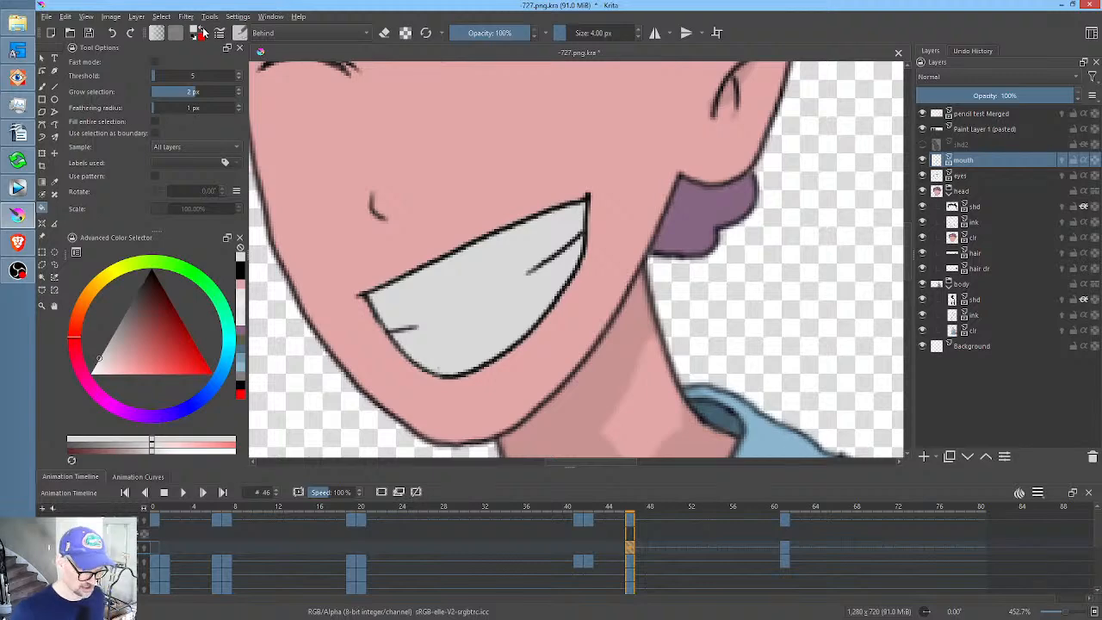
- Compare the face on frames 42 and 0 with the pencil test
click(592, 544)
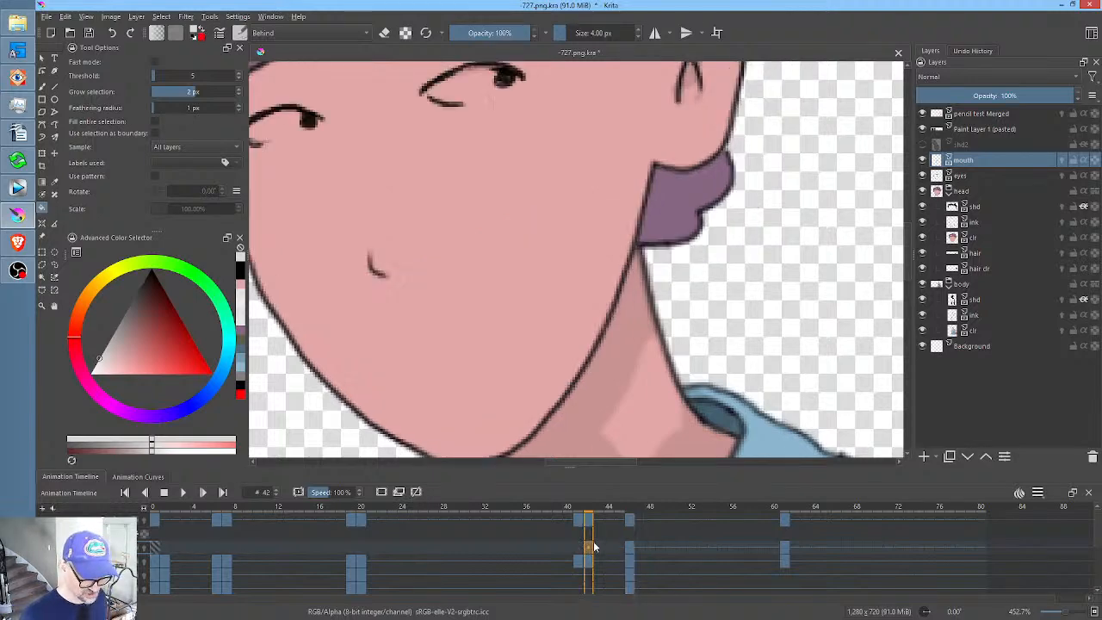
scroll(638, 175, down, 3)
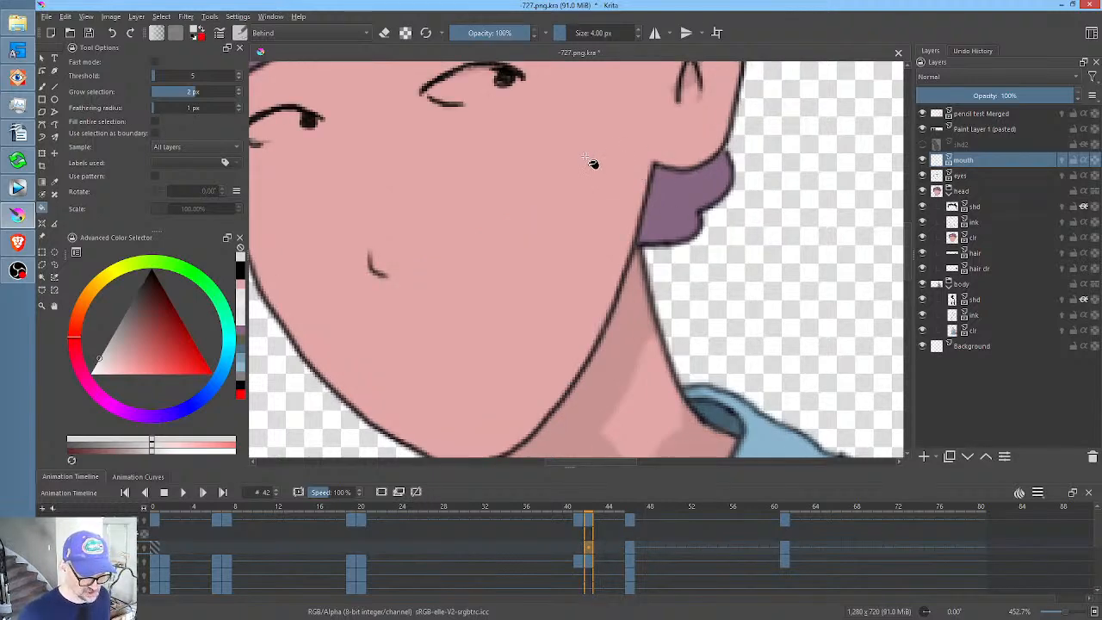
drag(593, 155, 605, 243)
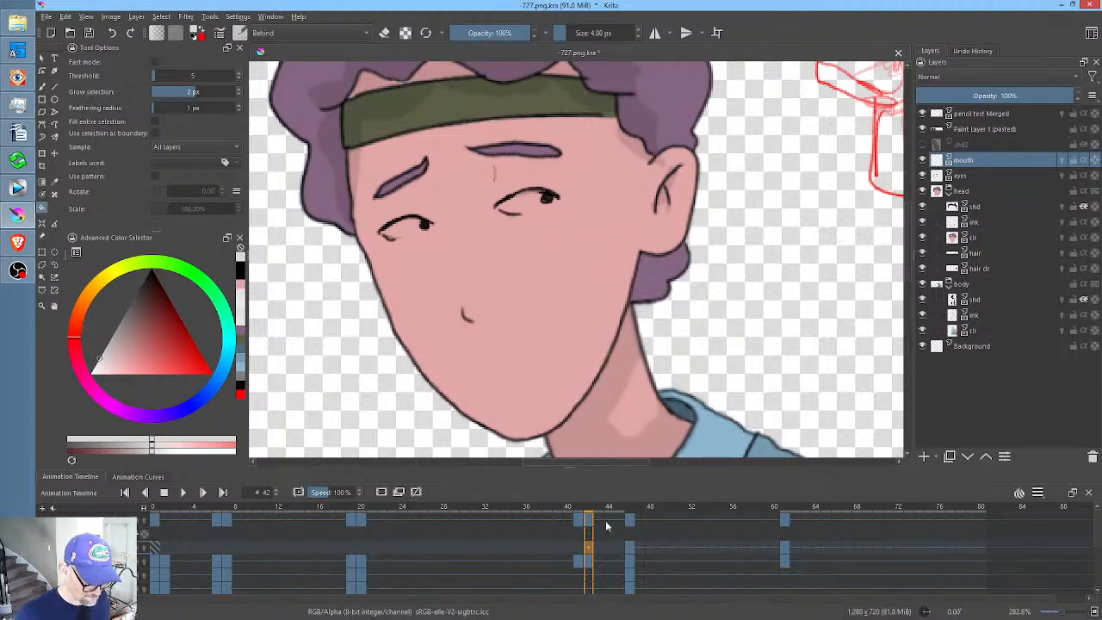
drag(627, 512, 142, 517)
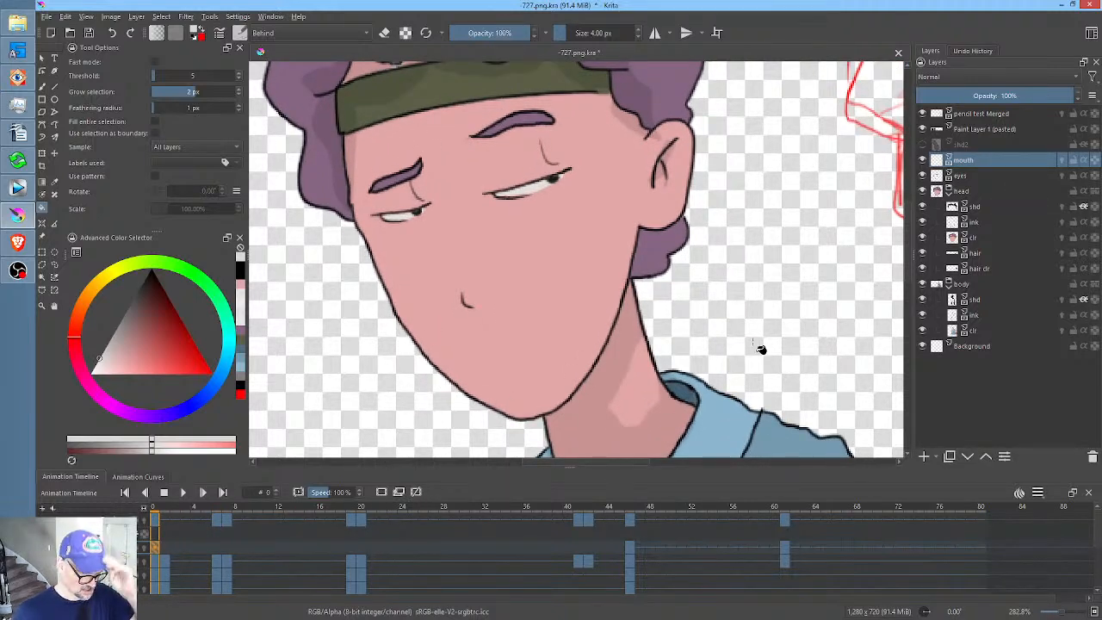
scroll(758, 258, down, 1)
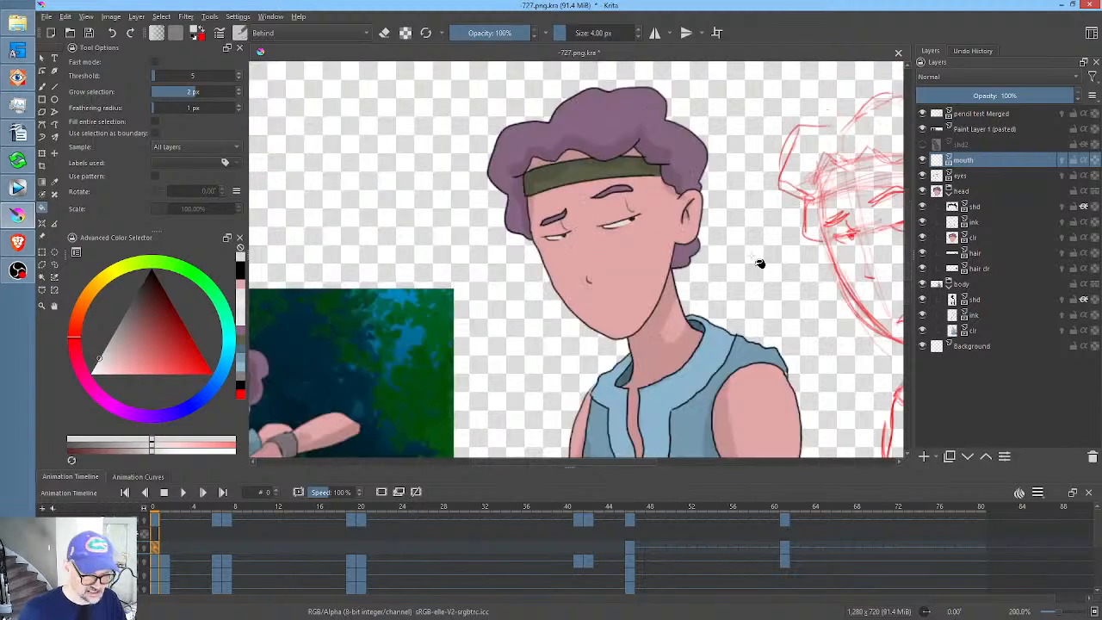
scroll(757, 259, down, 1)
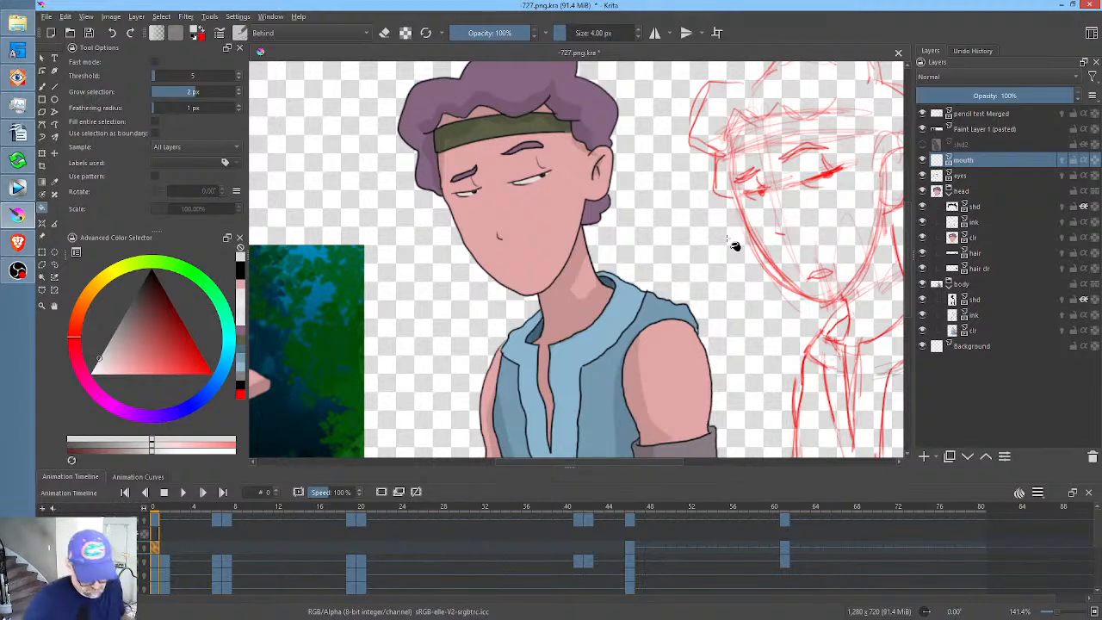
- Fill the whites of both eyes on frame 42 of the eyes layer with light grey freehand path shapes behind the lines
click(589, 548)
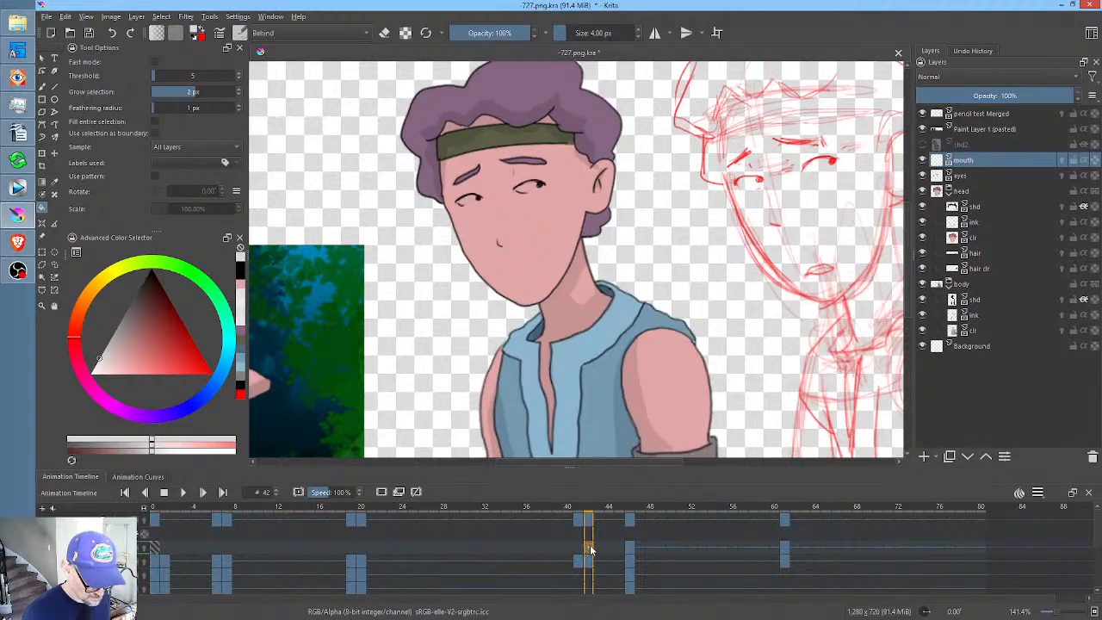
click(972, 175)
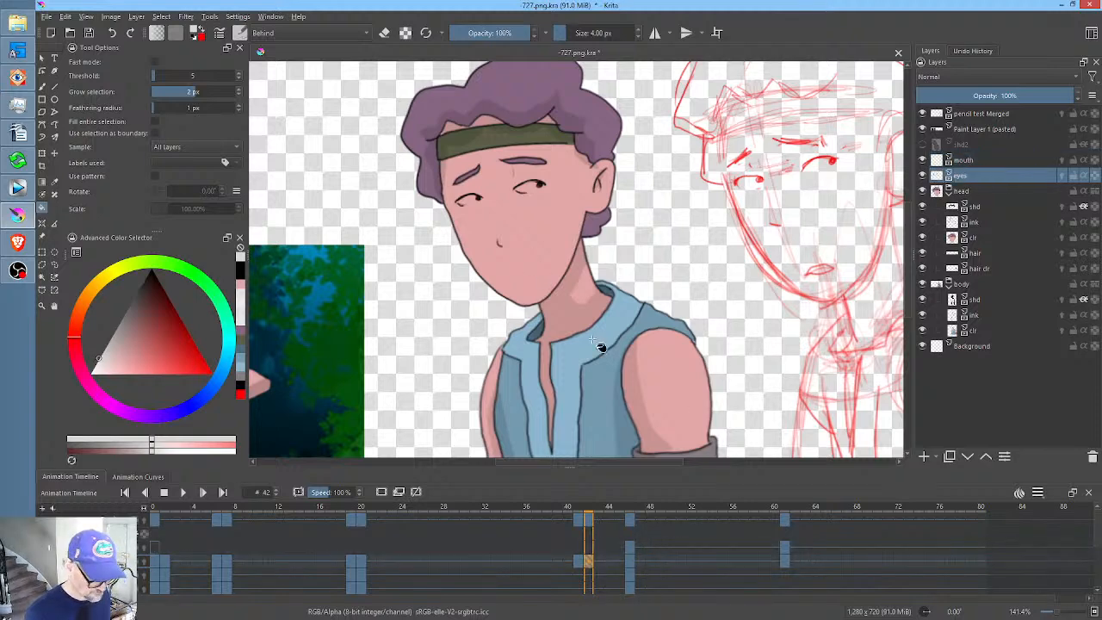
key(b)
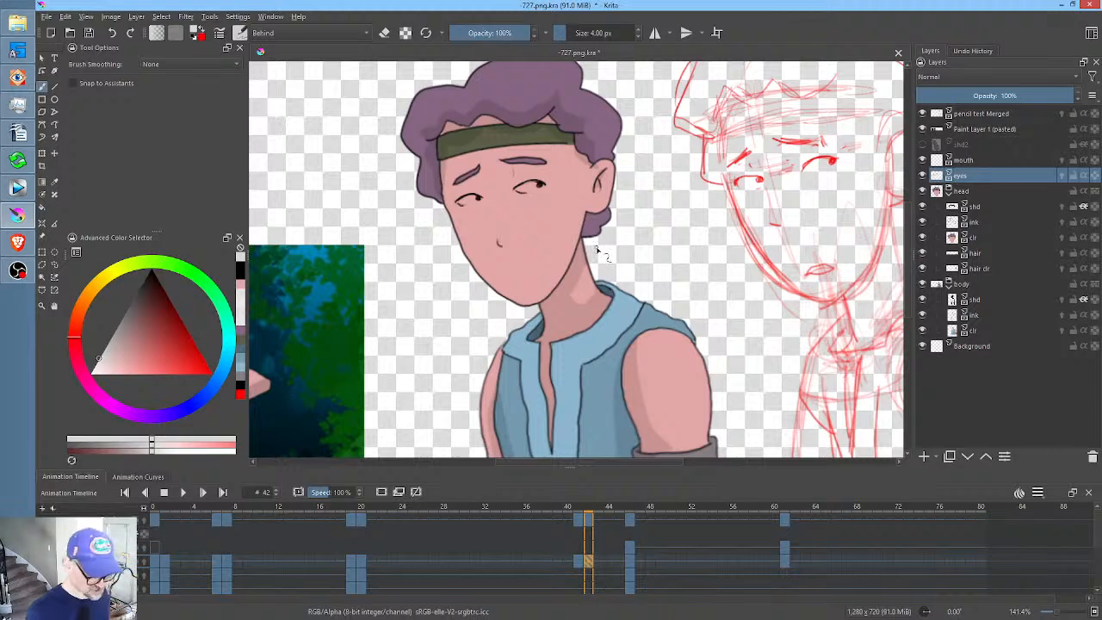
key(p)
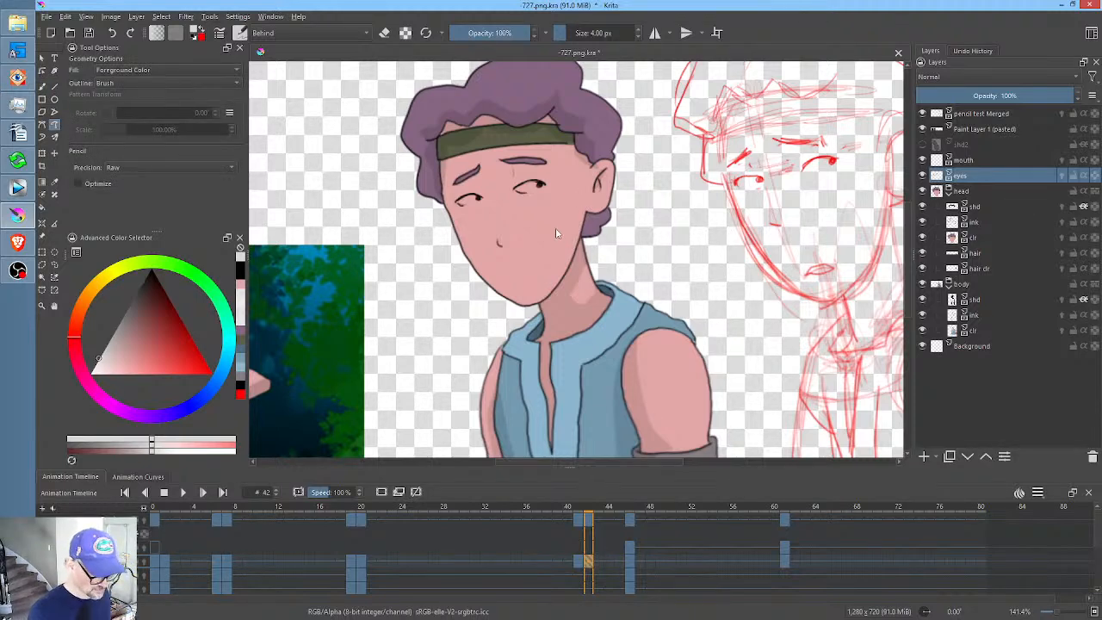
drag(553, 241, 627, 272)
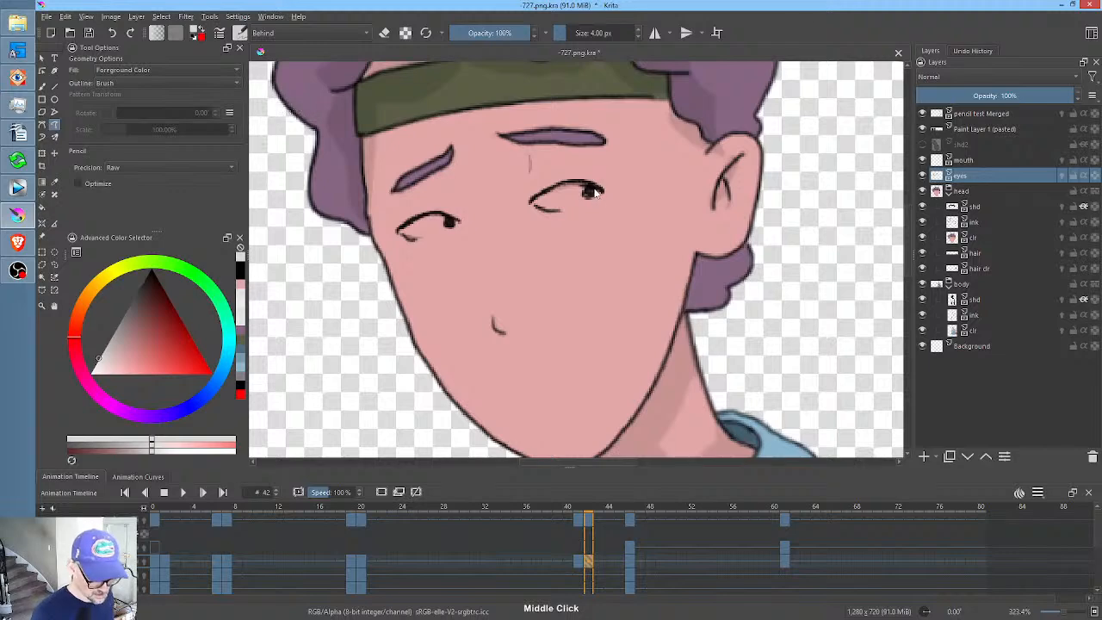
mouse_move(594, 191)
mouse_down()
mouse_move(545, 187)
mouse_move(534, 205)
mouse_move(567, 212)
mouse_move(601, 196)
mouse_up()
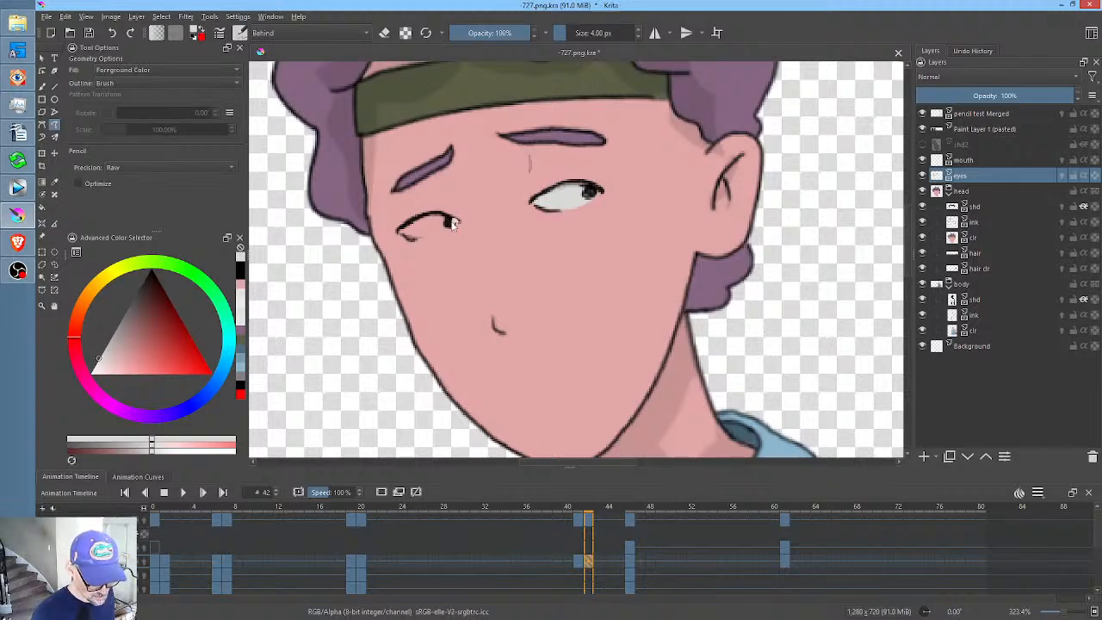
mouse_move(454, 223)
mouse_down()
mouse_move(427, 215)
mouse_move(401, 229)
mouse_move(420, 239)
mouse_move(455, 222)
mouse_up()
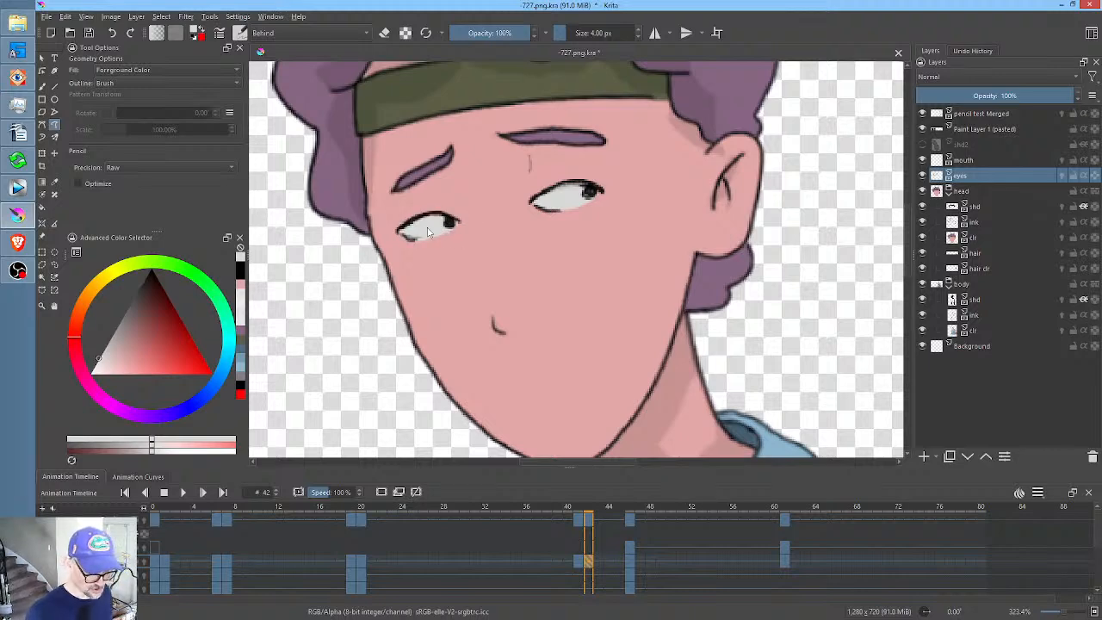
- Review the eye drawings on the earlier key frames of the eyes layer, going back from frame 41 to frame 0
click(582, 564)
click(362, 561)
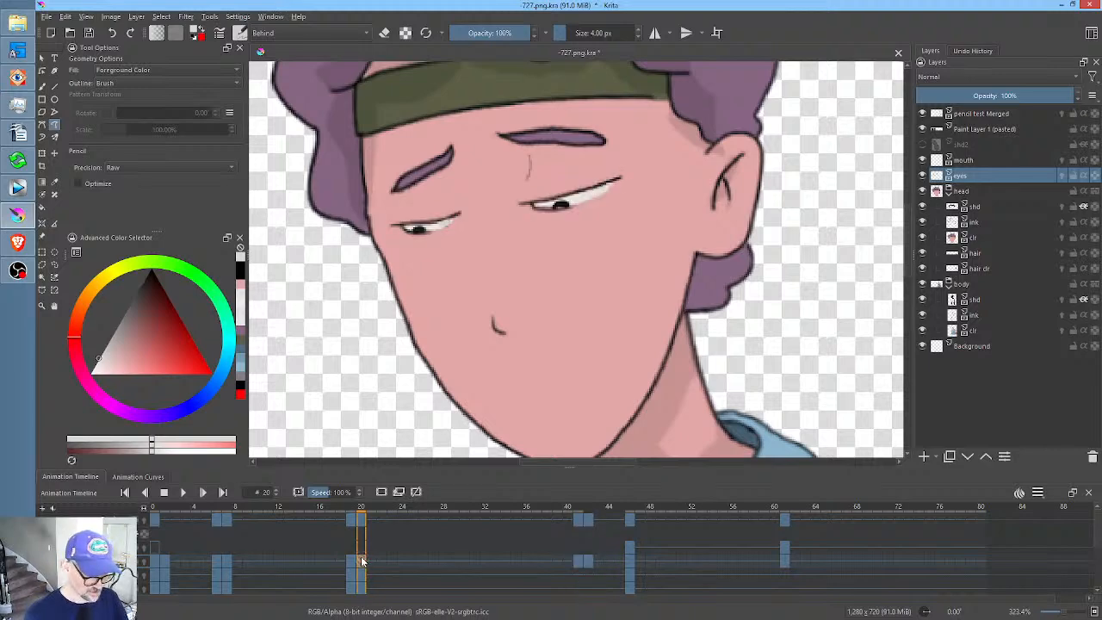
click(351, 562)
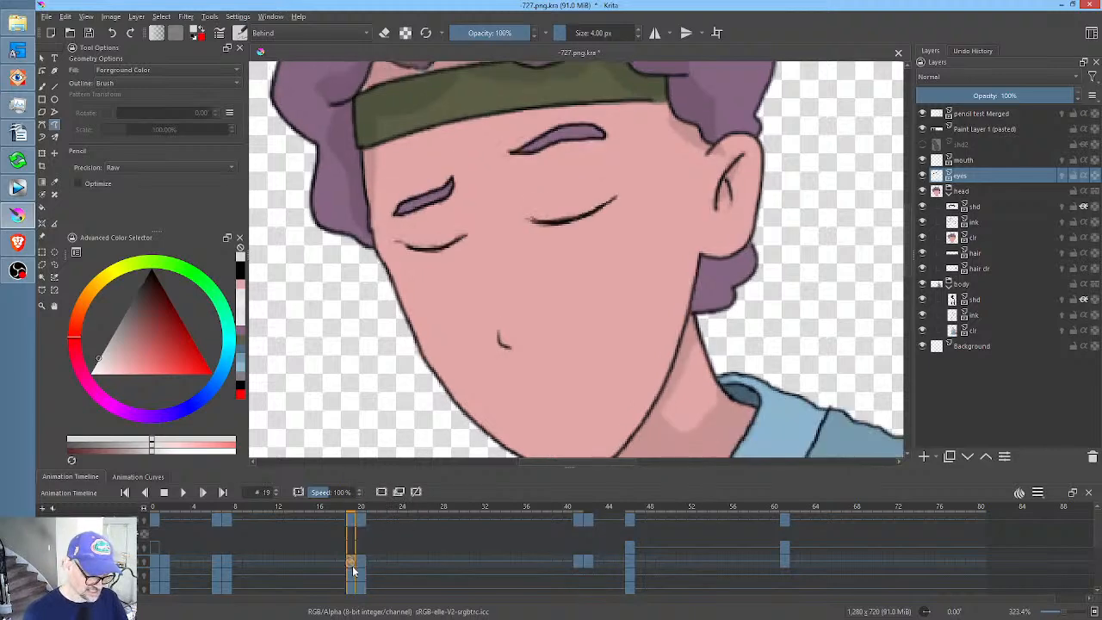
click(229, 570)
click(218, 559)
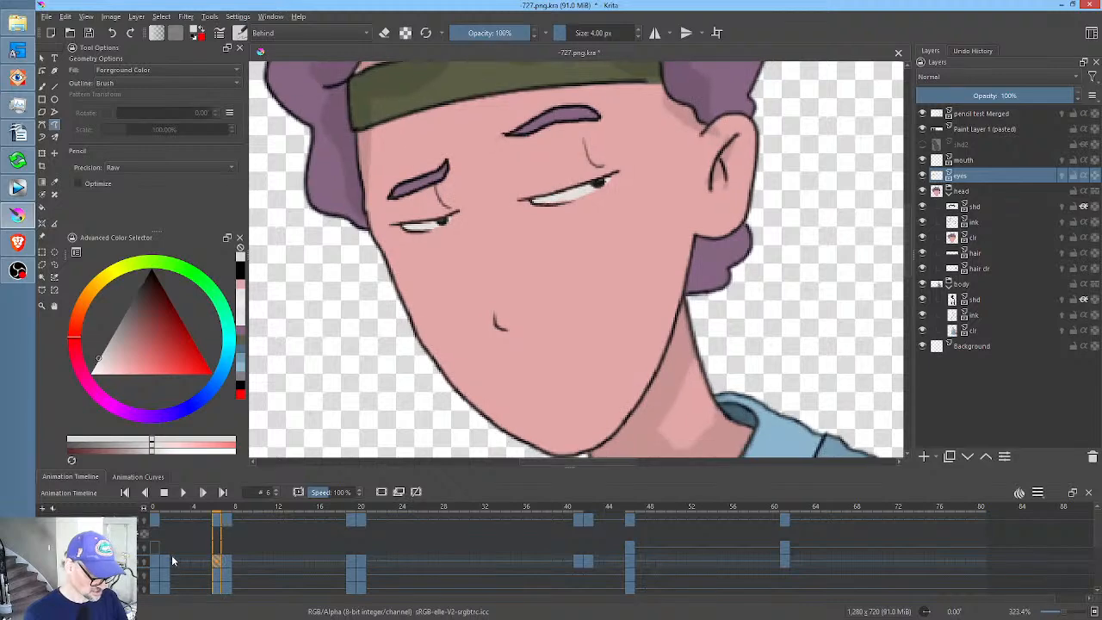
click(157, 561)
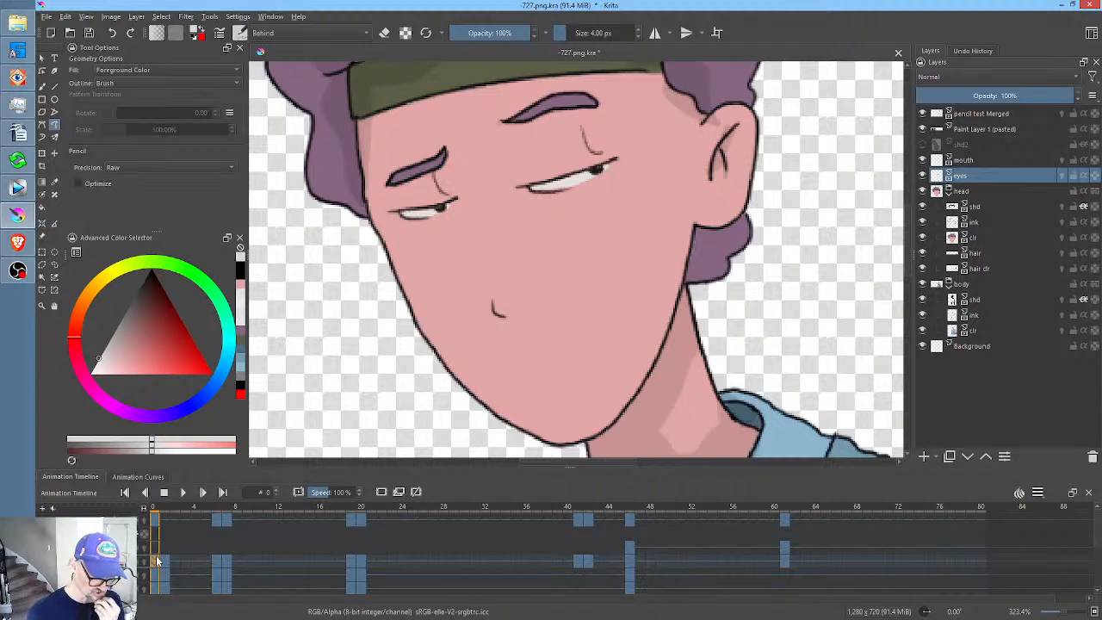
- Draw a small black frown with the brush on frame 0 of the mouth layer, undoing the first light grey stroke
click(979, 161)
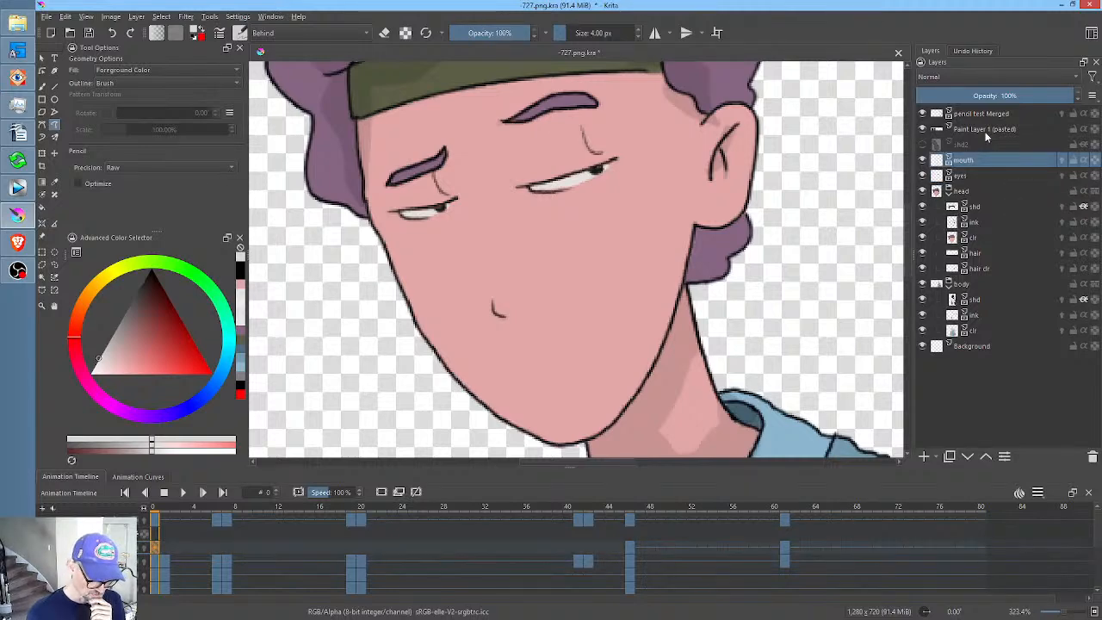
scroll(764, 196, down, 3)
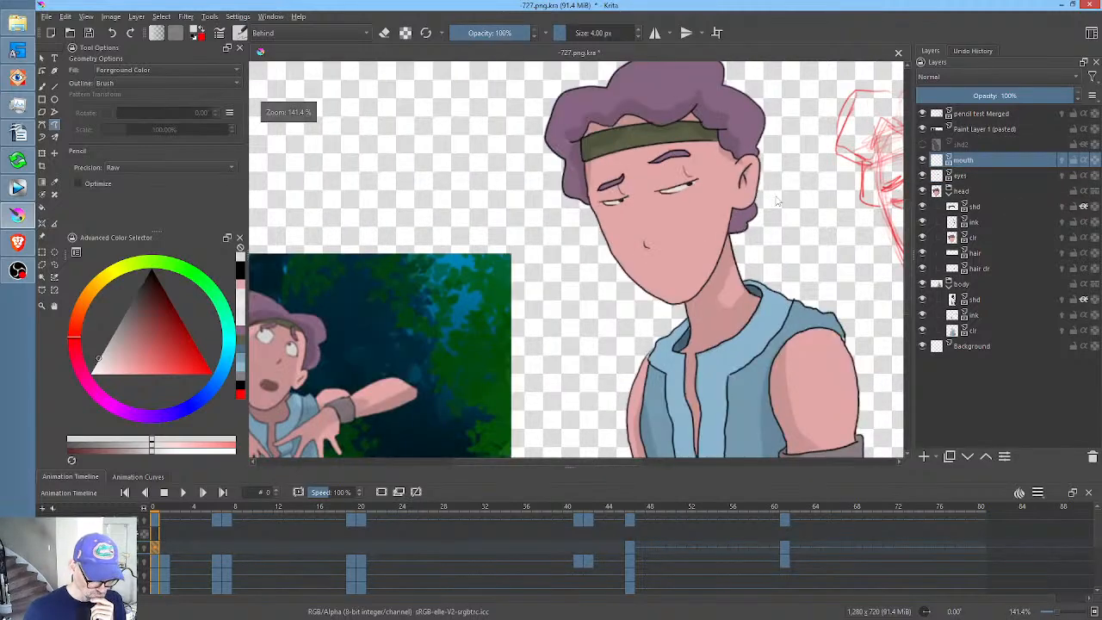
drag(764, 195, 556, 220)
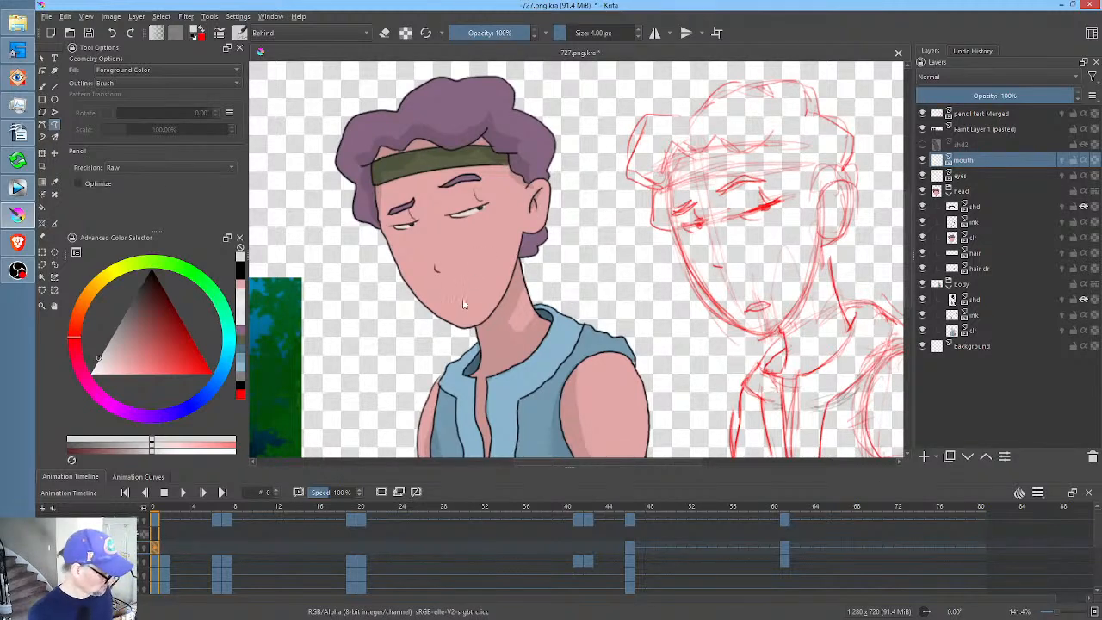
key(b)
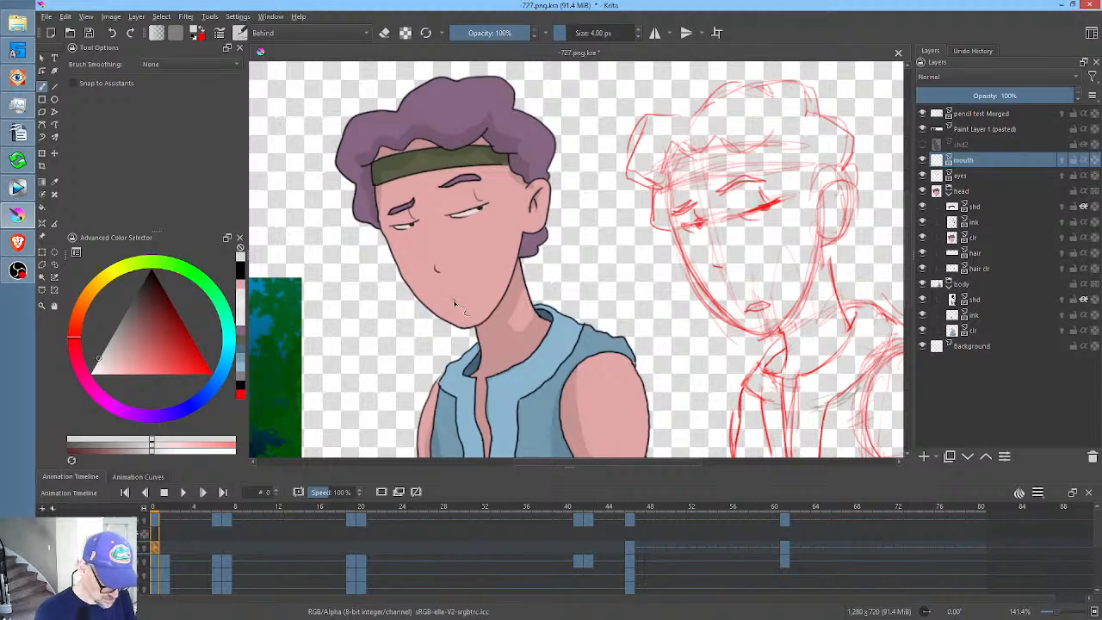
drag(455, 300, 472, 295)
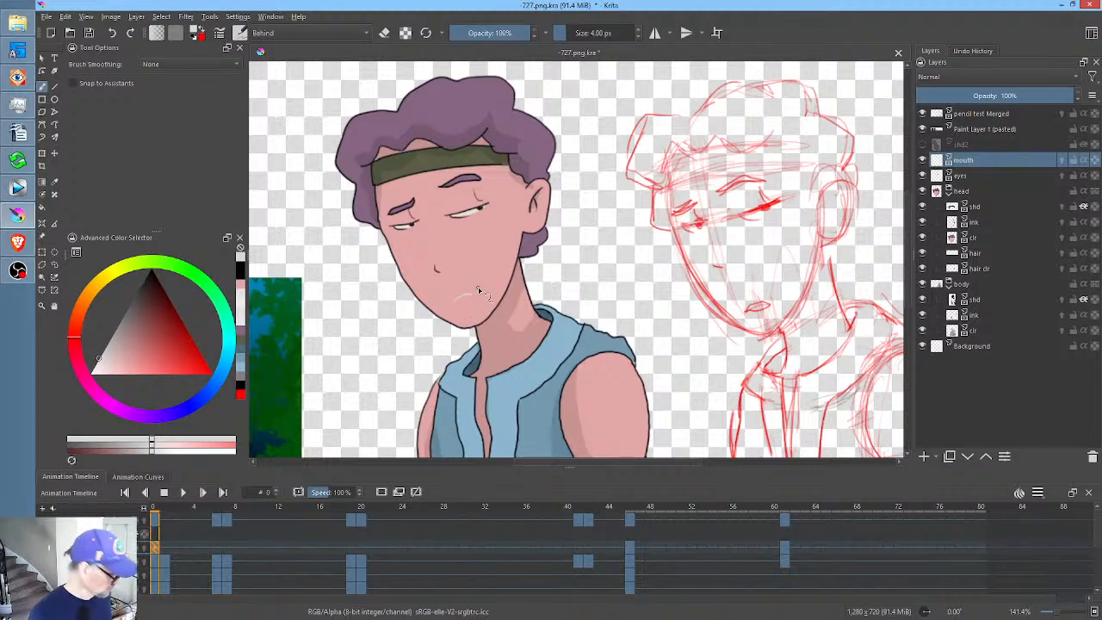
key(ctrl+z)
drag(149, 315, 186, 200)
drag(455, 300, 472, 299)
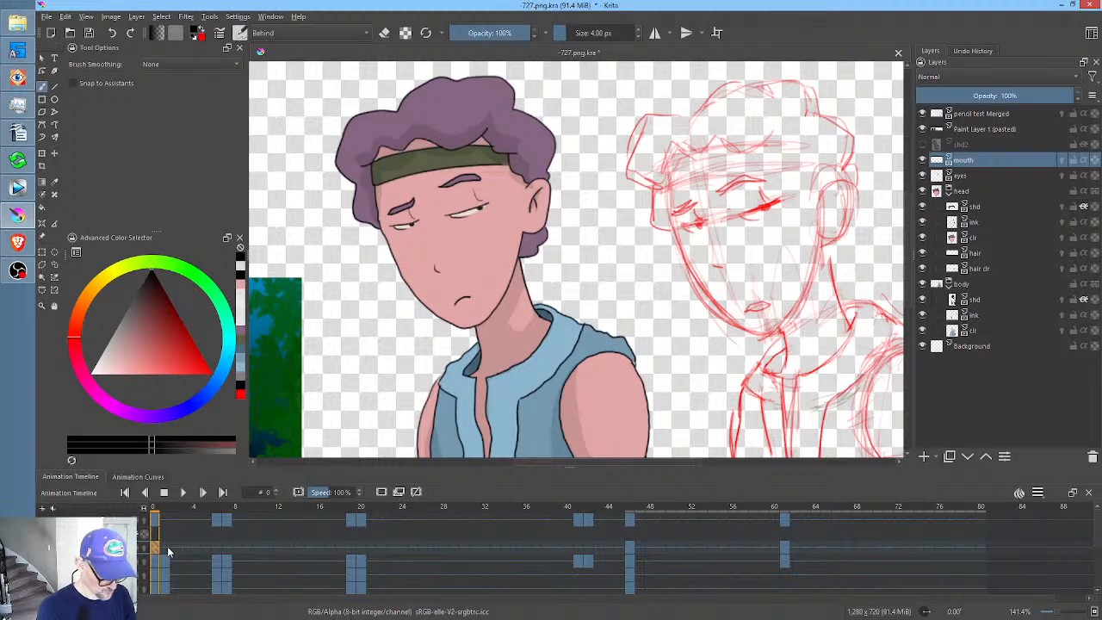
- Draw a short slanted closed mouth line on frame 1 and a small curved frown on frame 6
key(period)
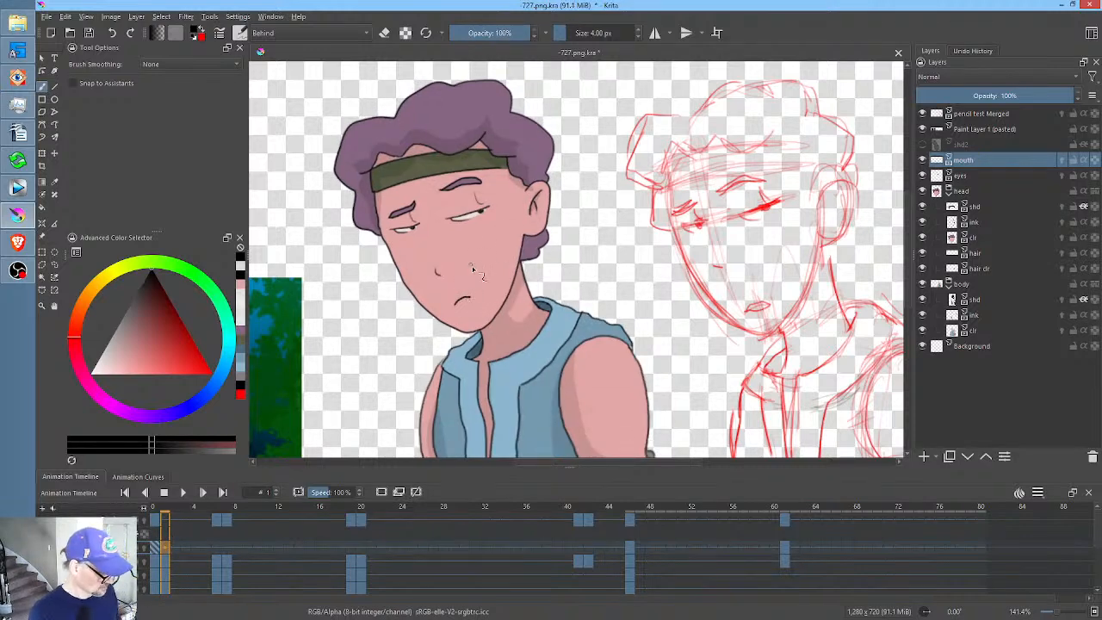
drag(466, 301, 475, 296)
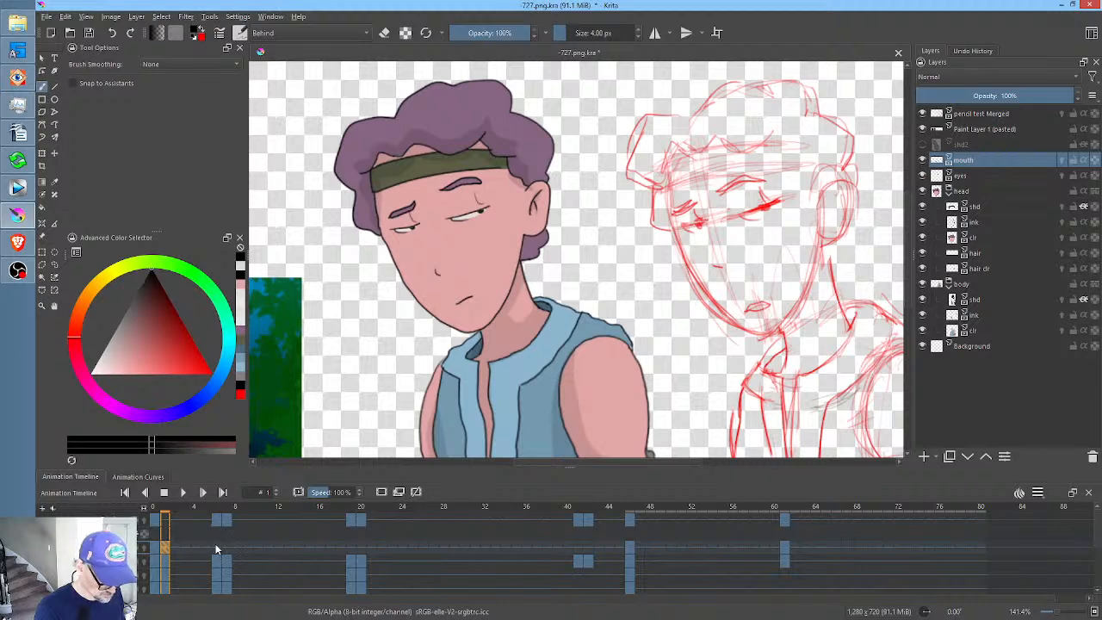
click(214, 544)
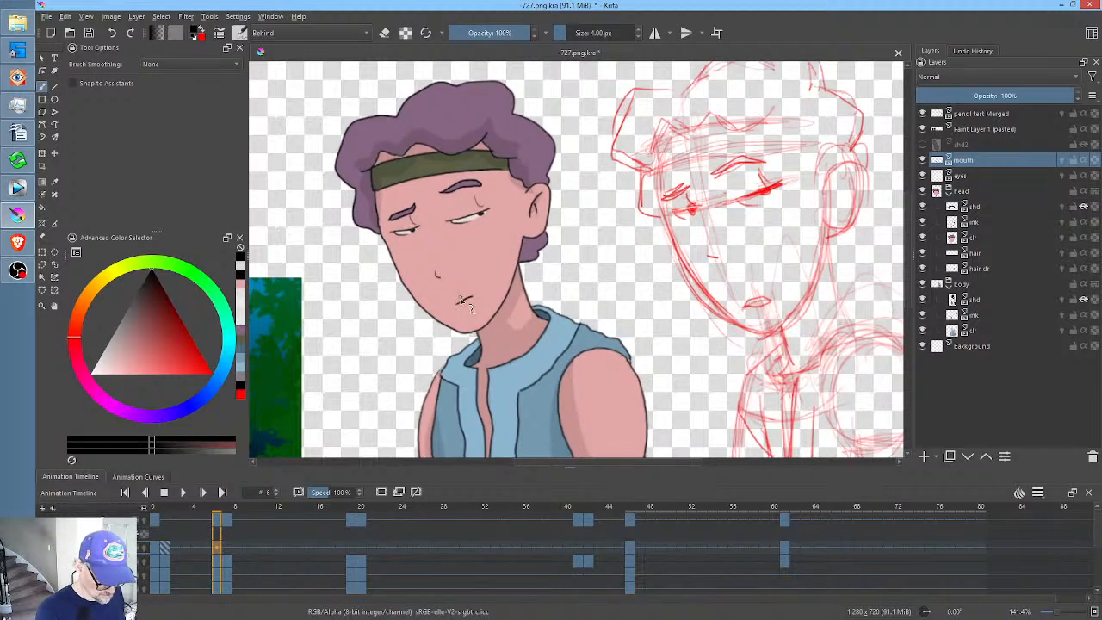
drag(465, 300, 469, 301)
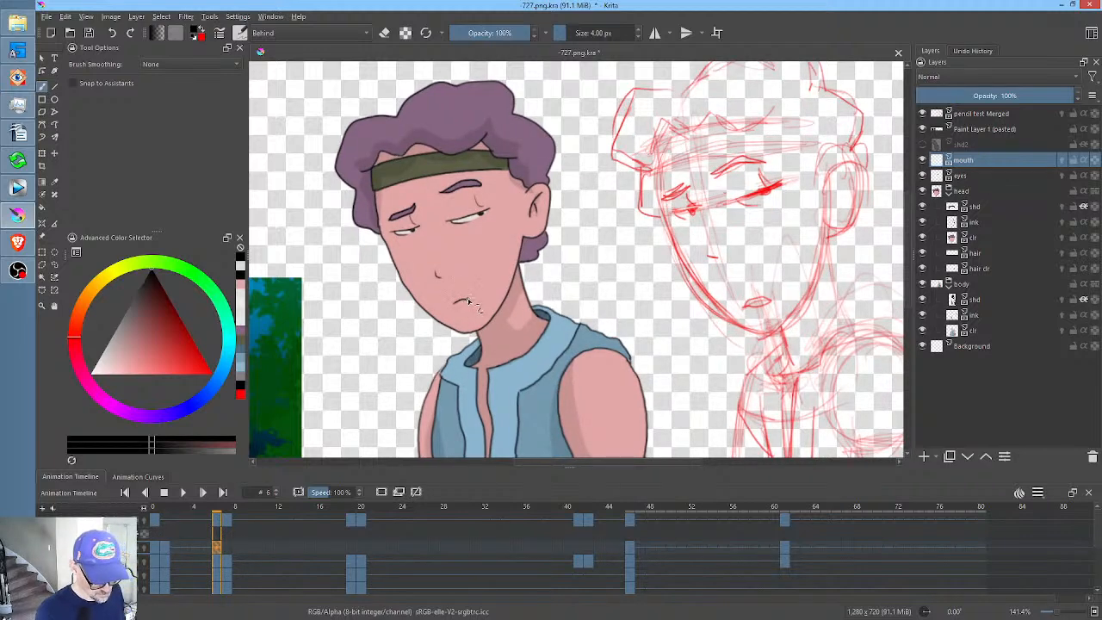
- Draw a small open mouth filled with black on frame 7 and a closed frown line on frame 10
key(period)
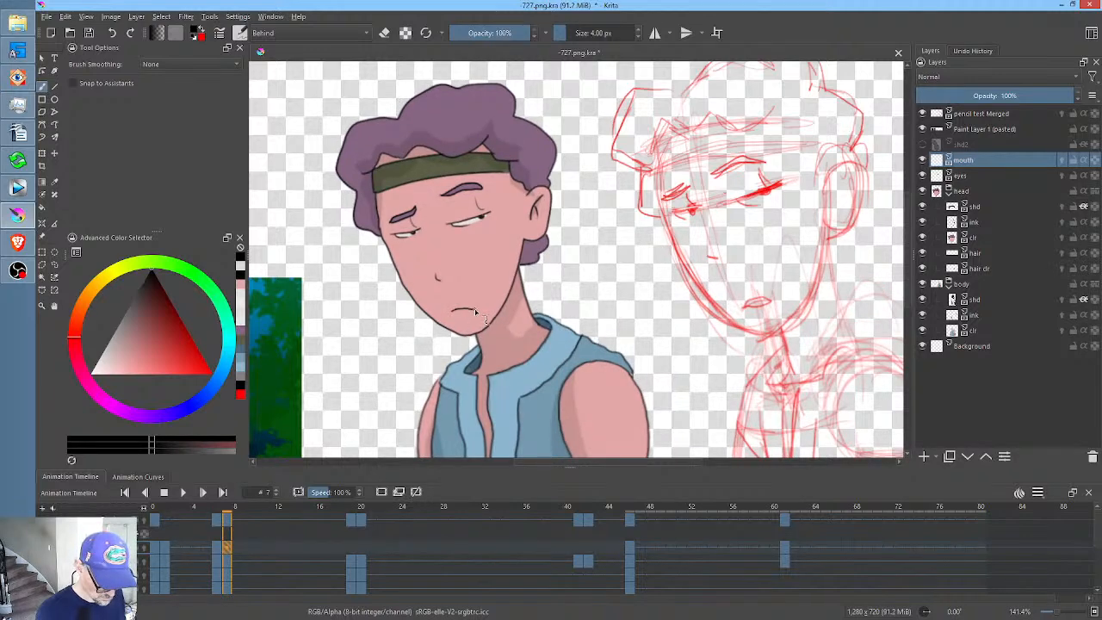
mouse_move(453, 310)
mouse_down()
mouse_move(473, 312)
mouse_move(456, 312)
mouse_move(467, 318)
mouse_up()
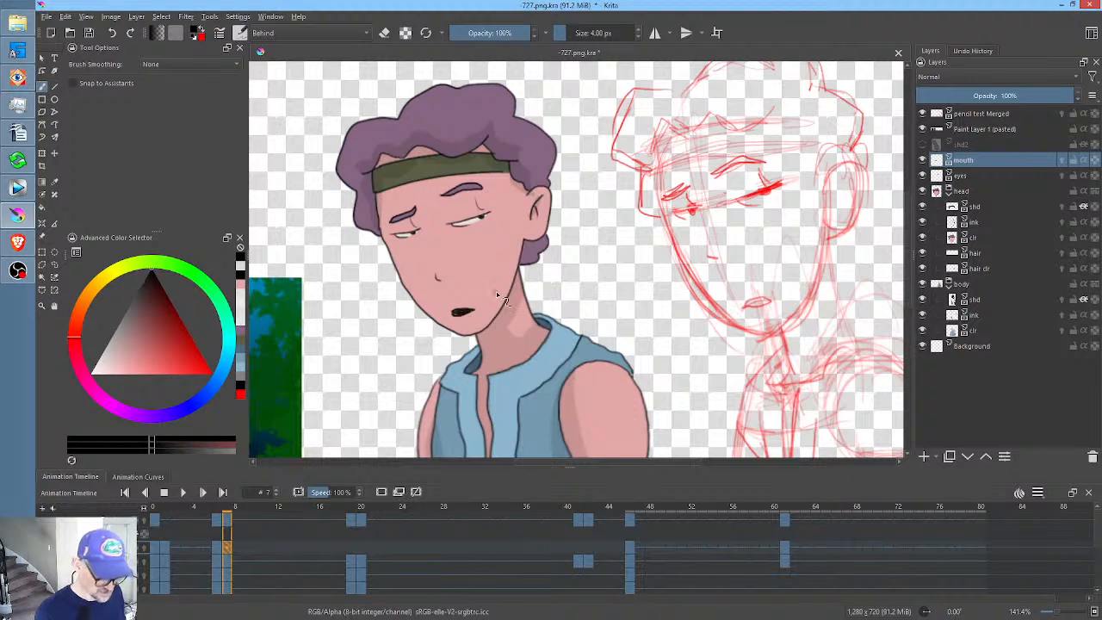
click(258, 548)
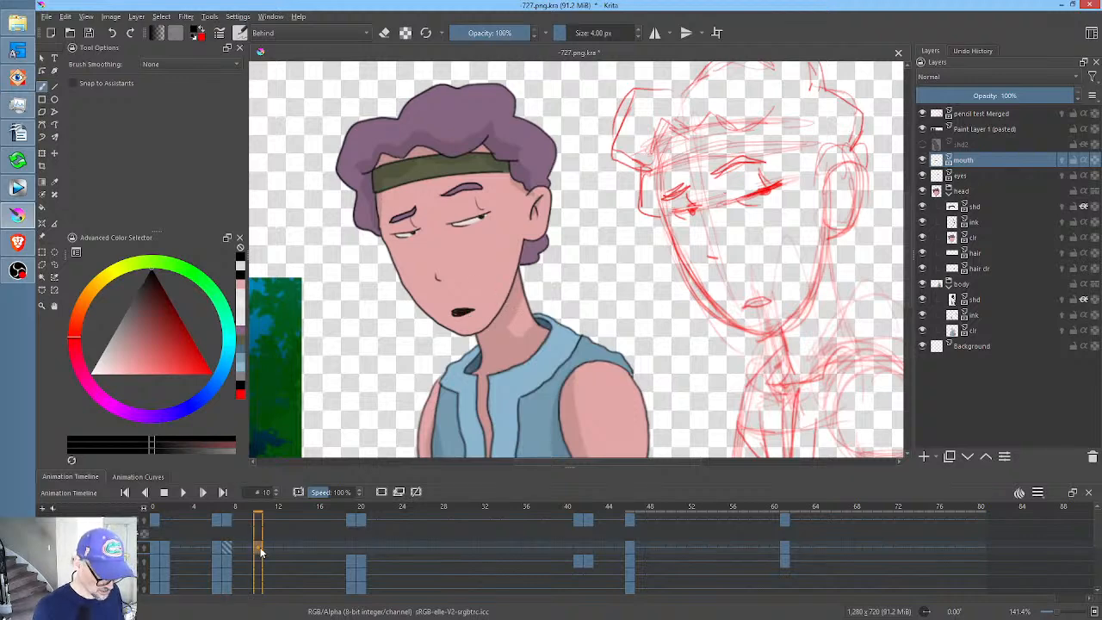
drag(454, 309, 475, 310)
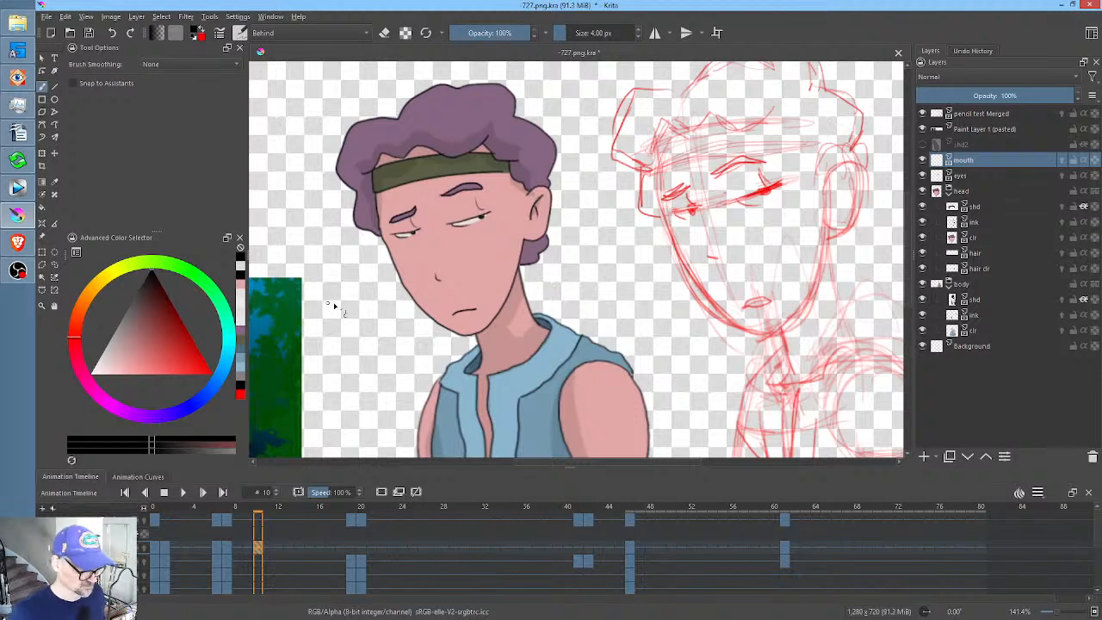
- Play the animation from frame 0 to check the new mouth drawings, and stop playback
click(157, 521)
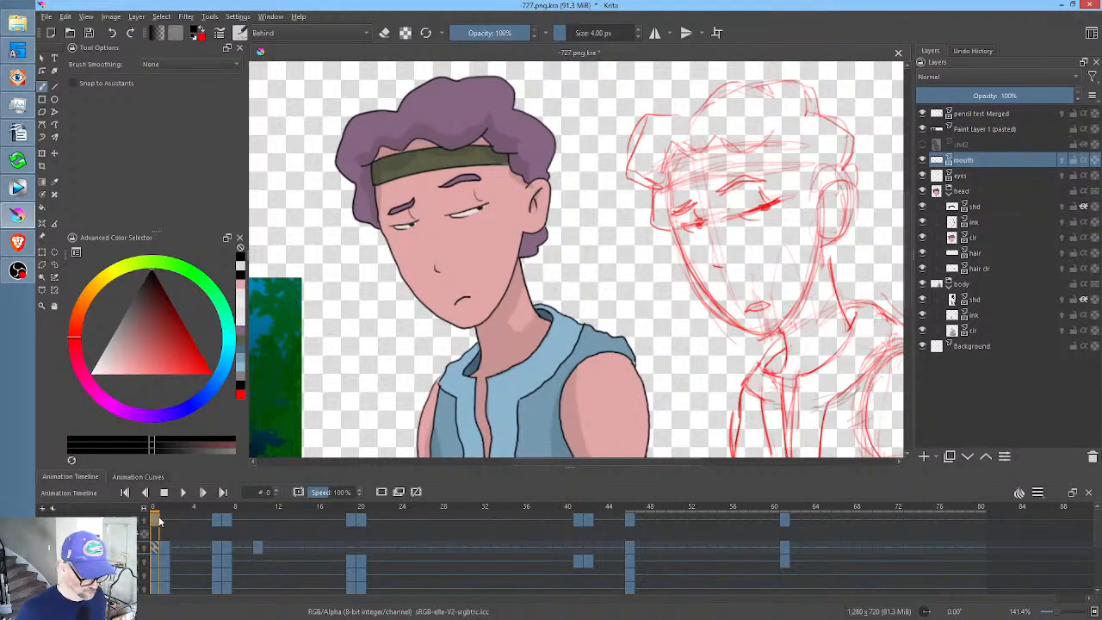
key(space)
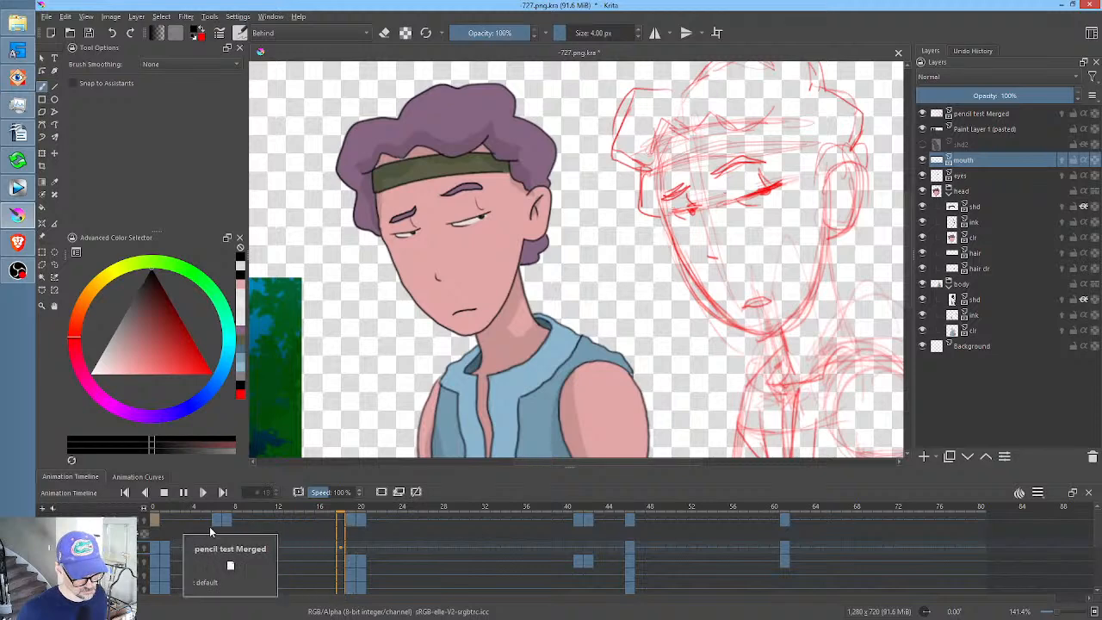
key(space)
- Compare the mouth on frames 10 and 19, and move it down slightly to y 386 px on frame 19
click(352, 545)
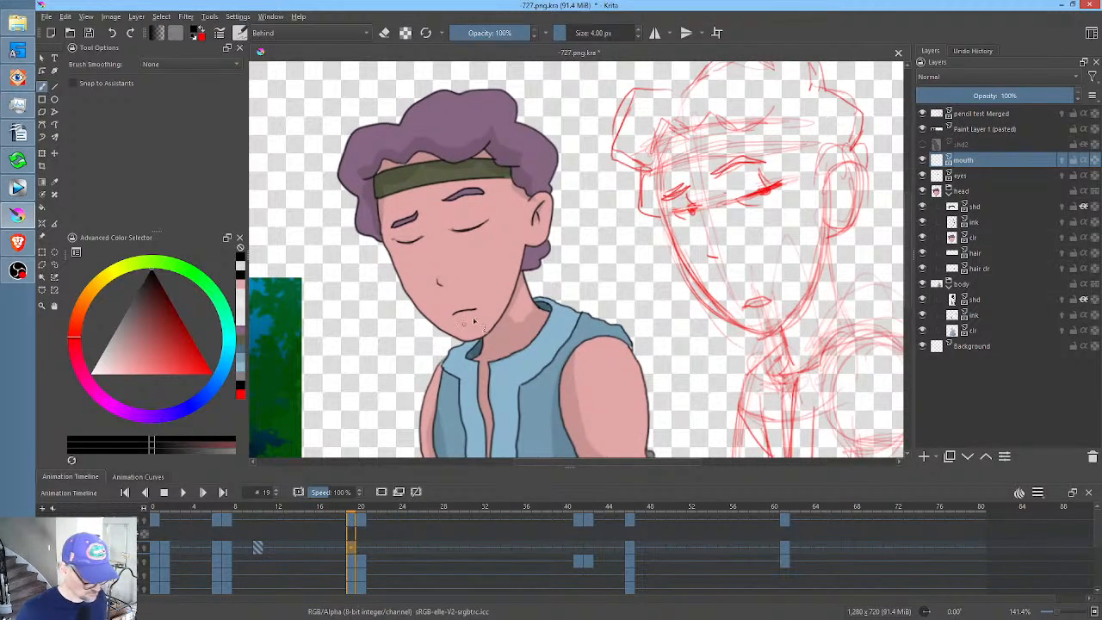
click(257, 547)
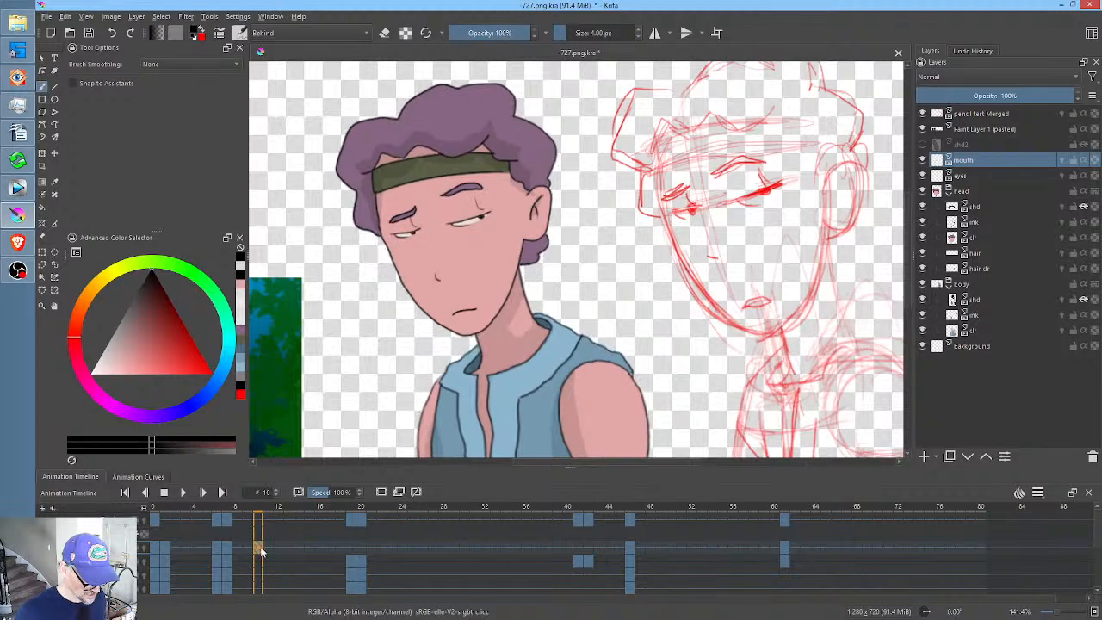
click(350, 544)
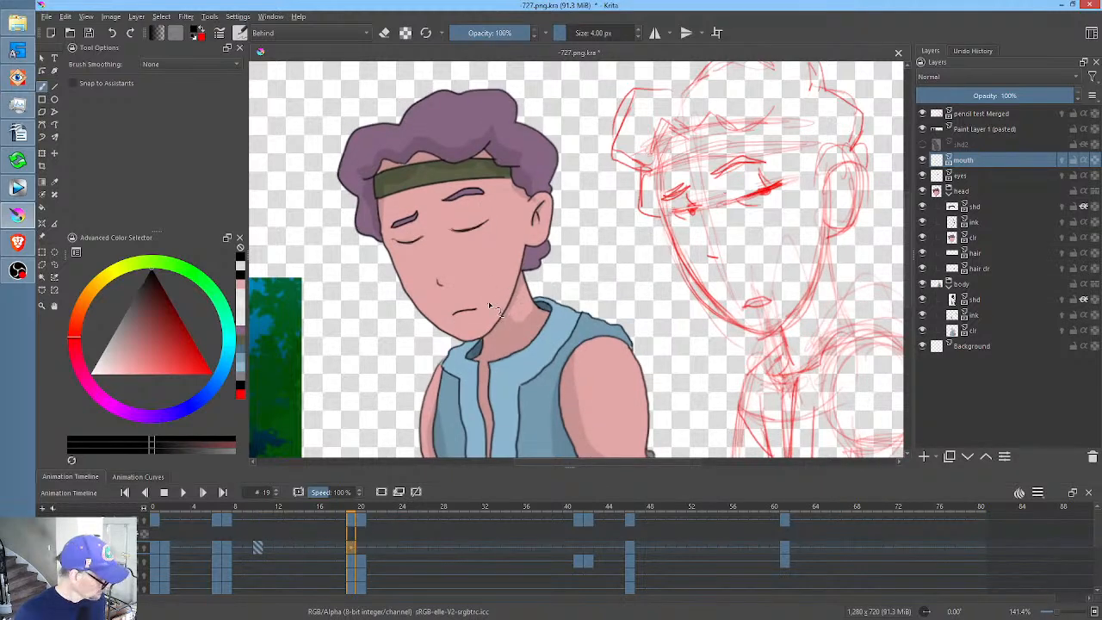
key(ctrl+t)
scroll(478, 313, up, 5)
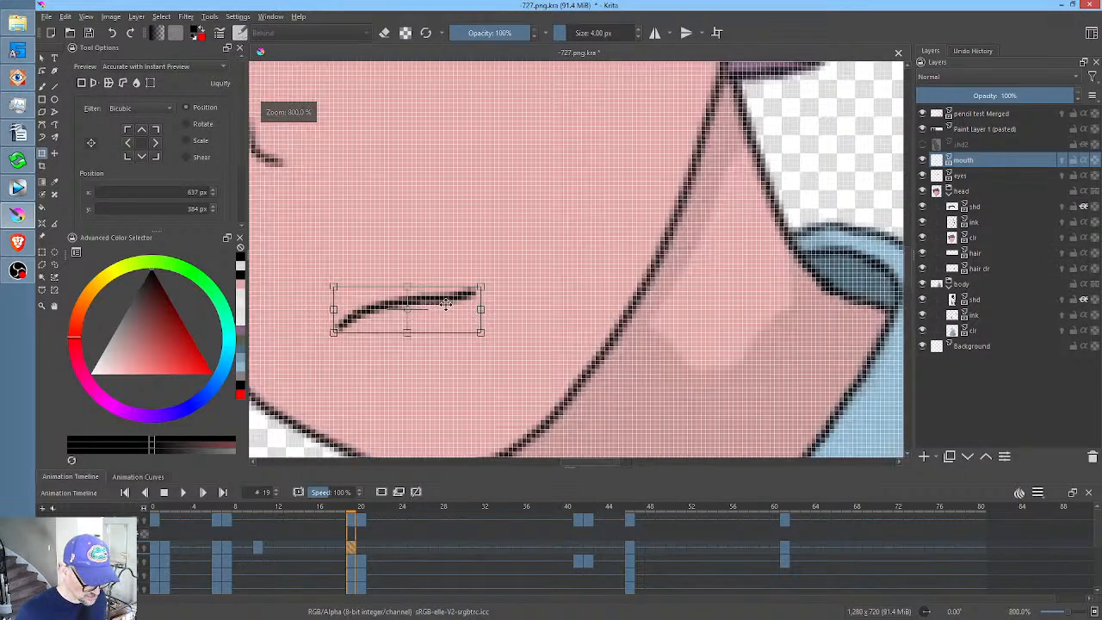
drag(442, 301, 439, 311)
- Shift the mouth line on frame 20 to x 633, y 387 px and rotate it slightly clockwise
click(361, 546)
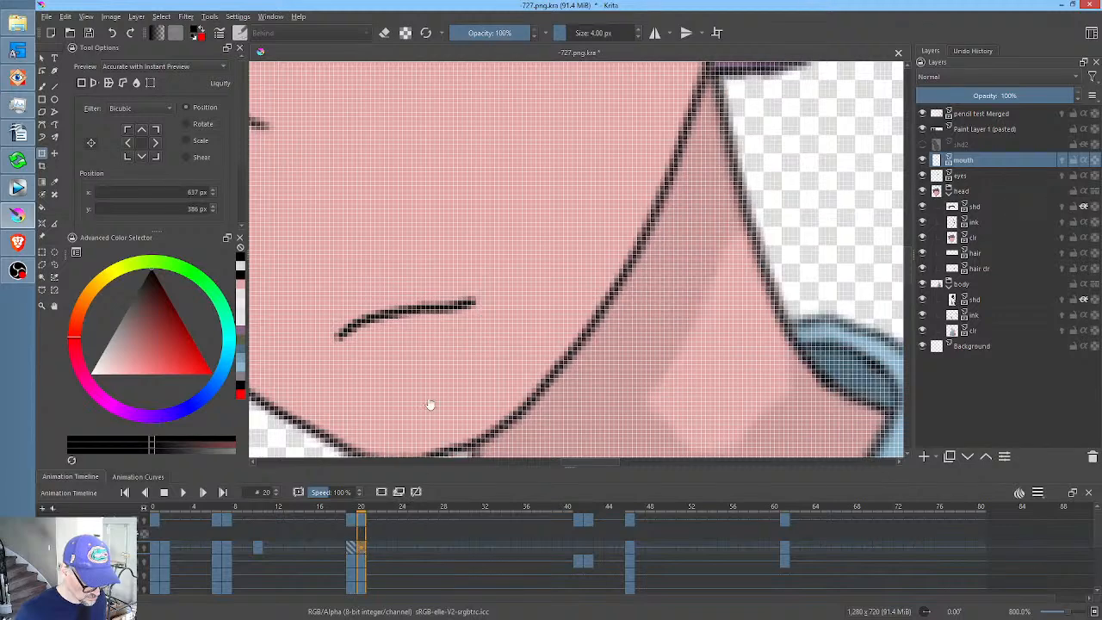
scroll(493, 237, down, 3)
click(475, 261)
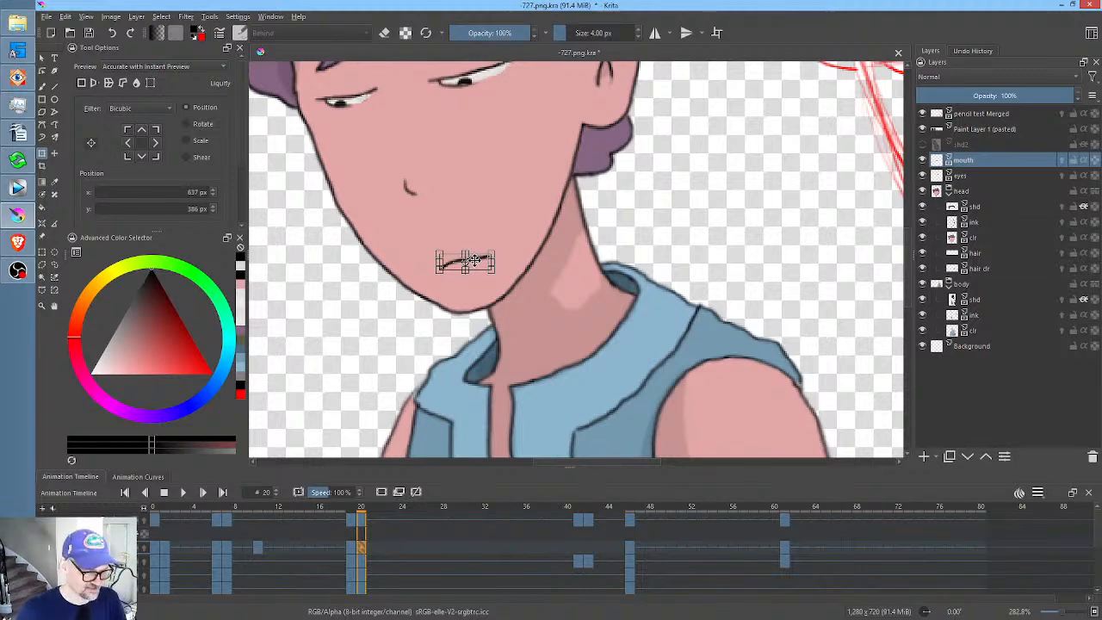
drag(472, 260, 466, 261)
key(Return)
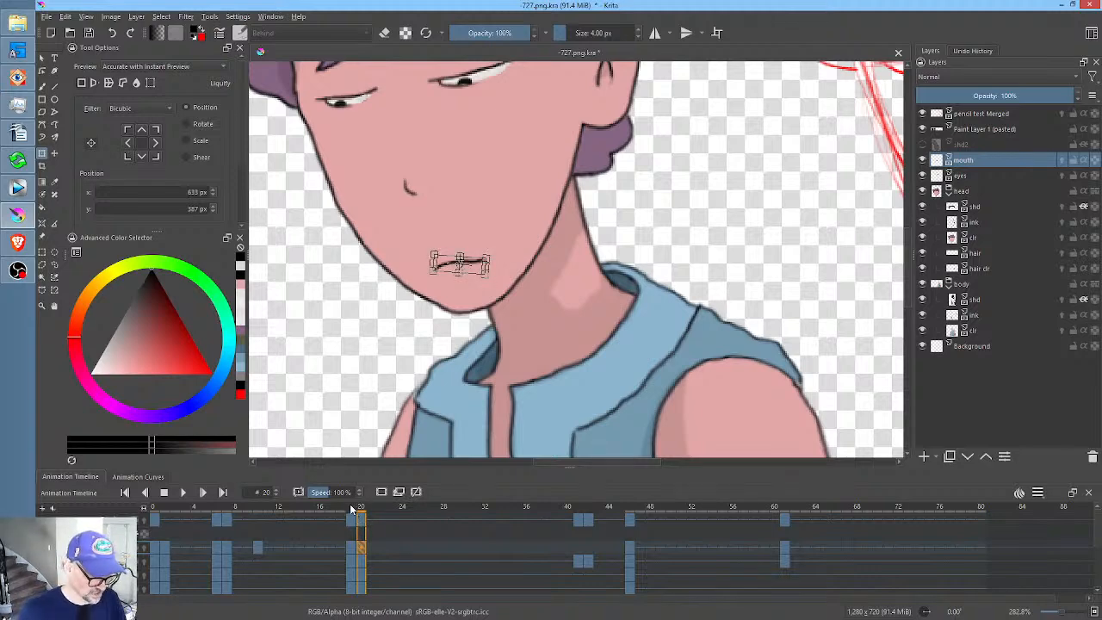
drag(351, 510, 487, 526)
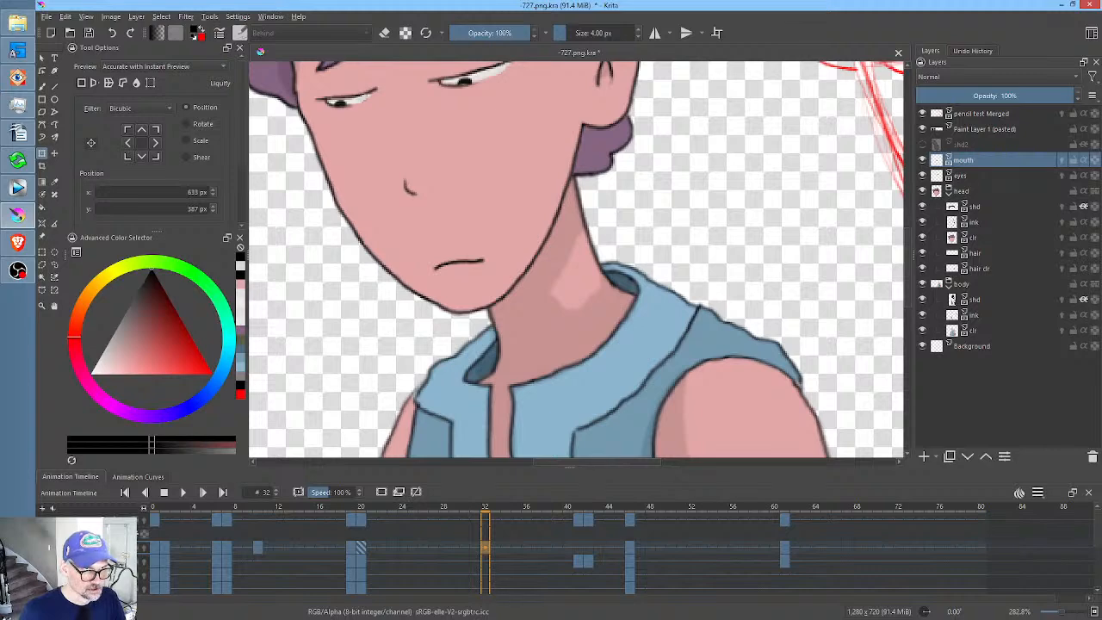
key(alt+Tab)
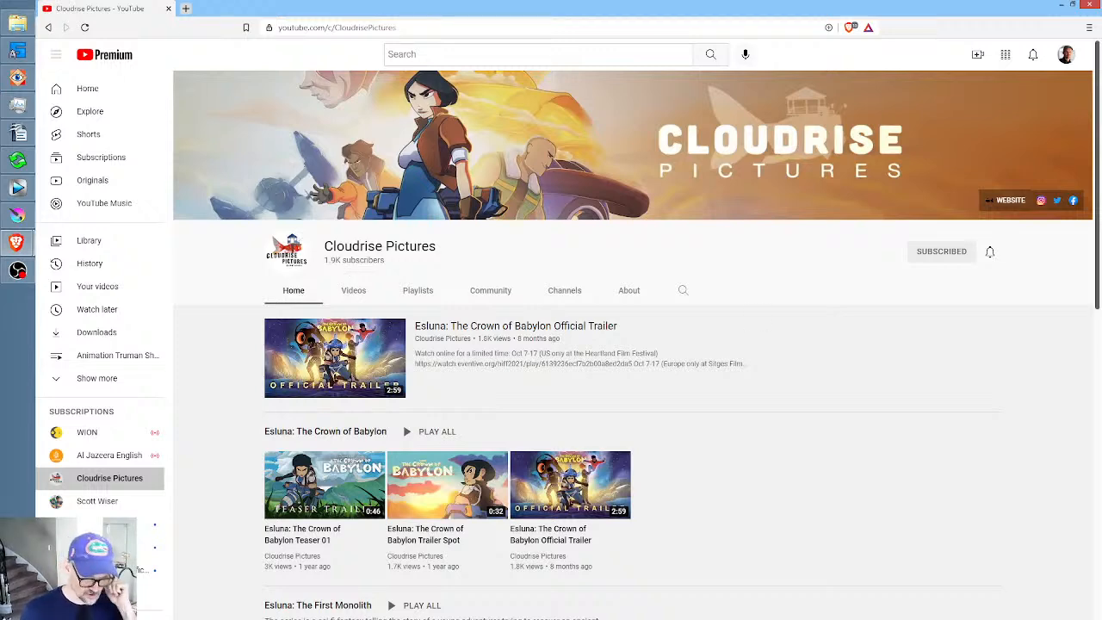
click(1091, 7)
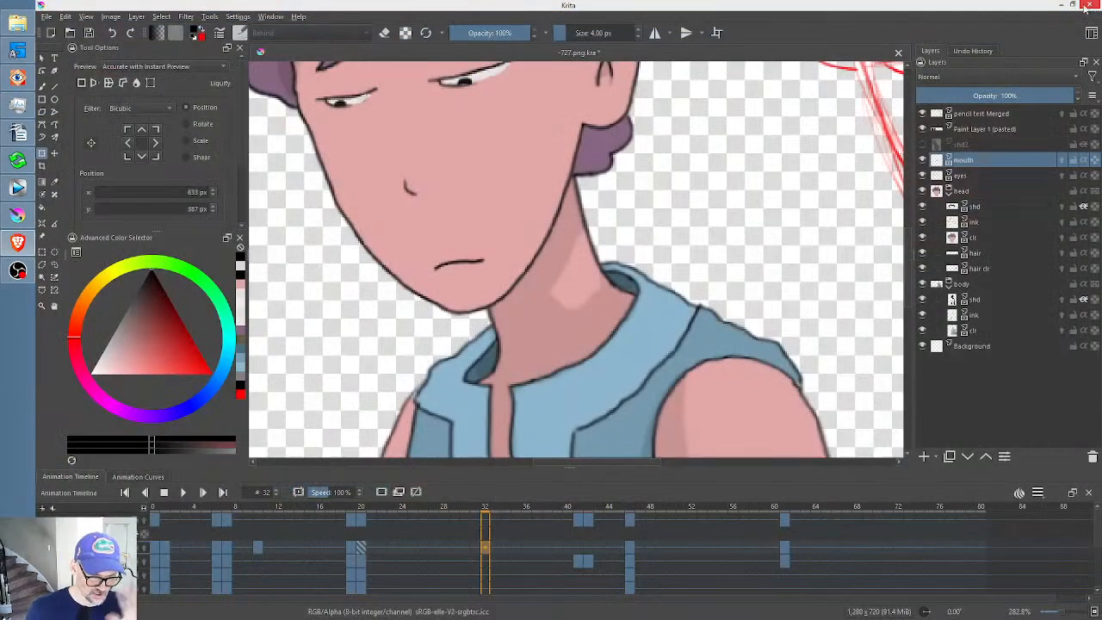
click(524, 7)
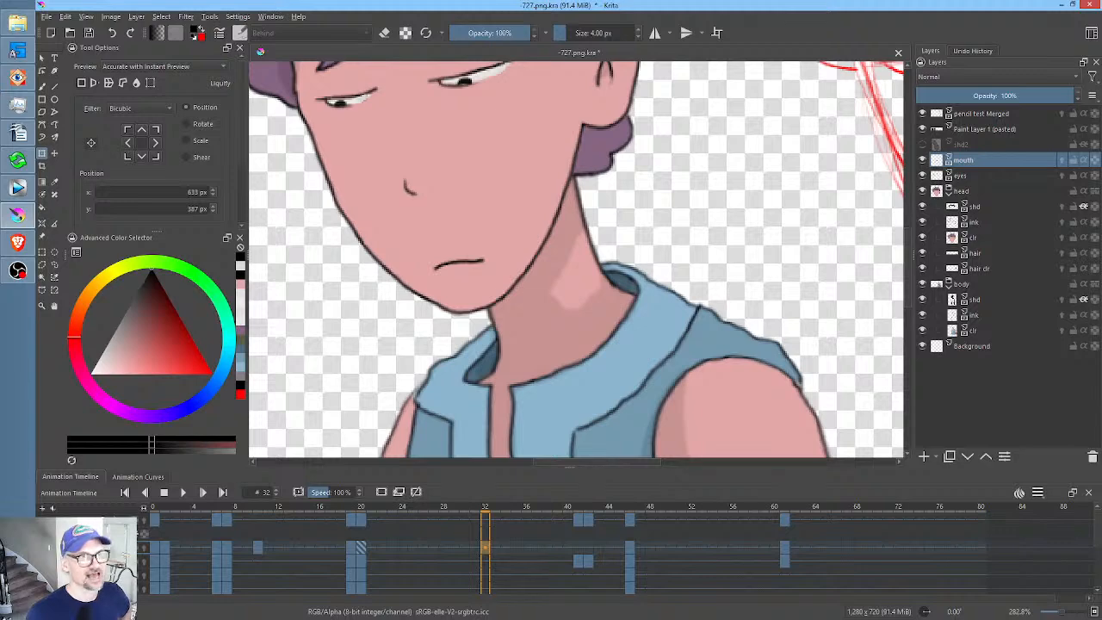
key(alt+Tab)
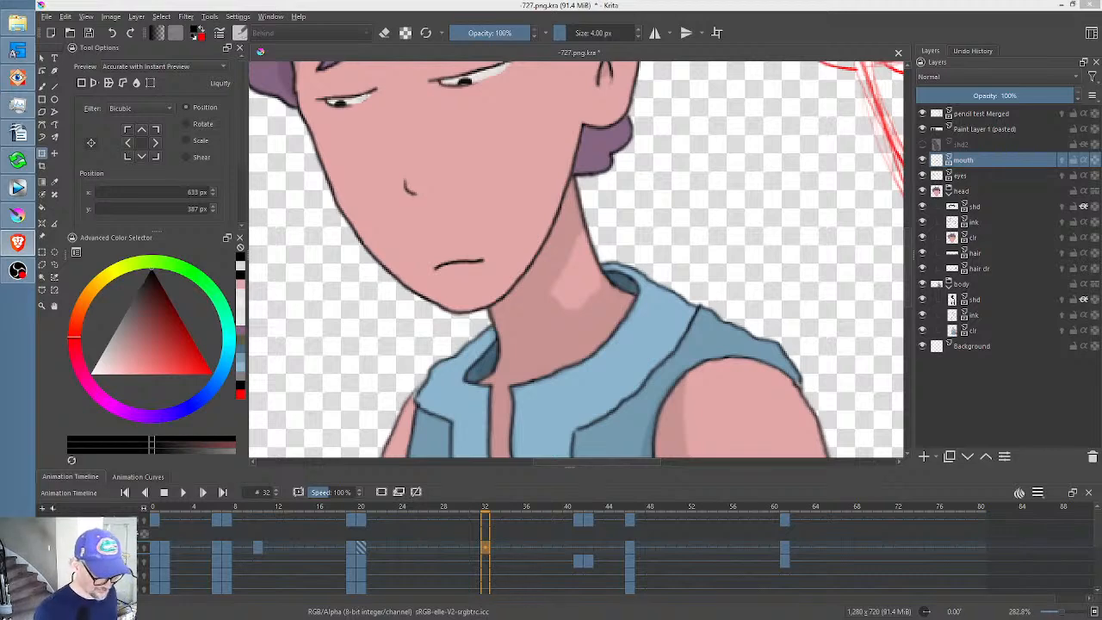
- Draw a thin open mouth filled with black on frame 23 of the mouth layer
click(357, 548)
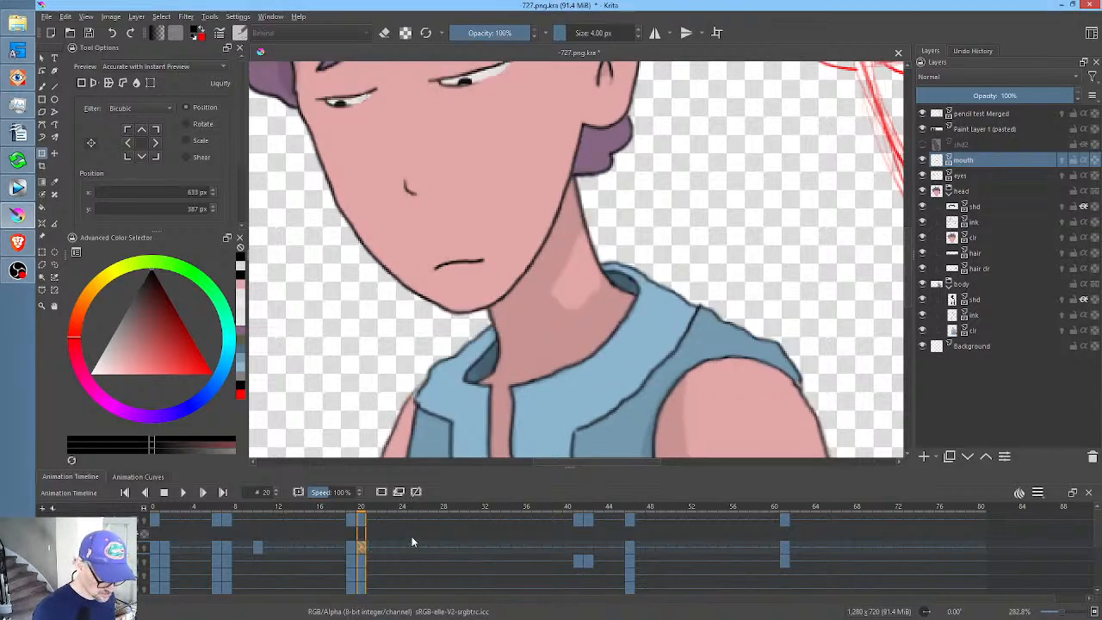
click(394, 546)
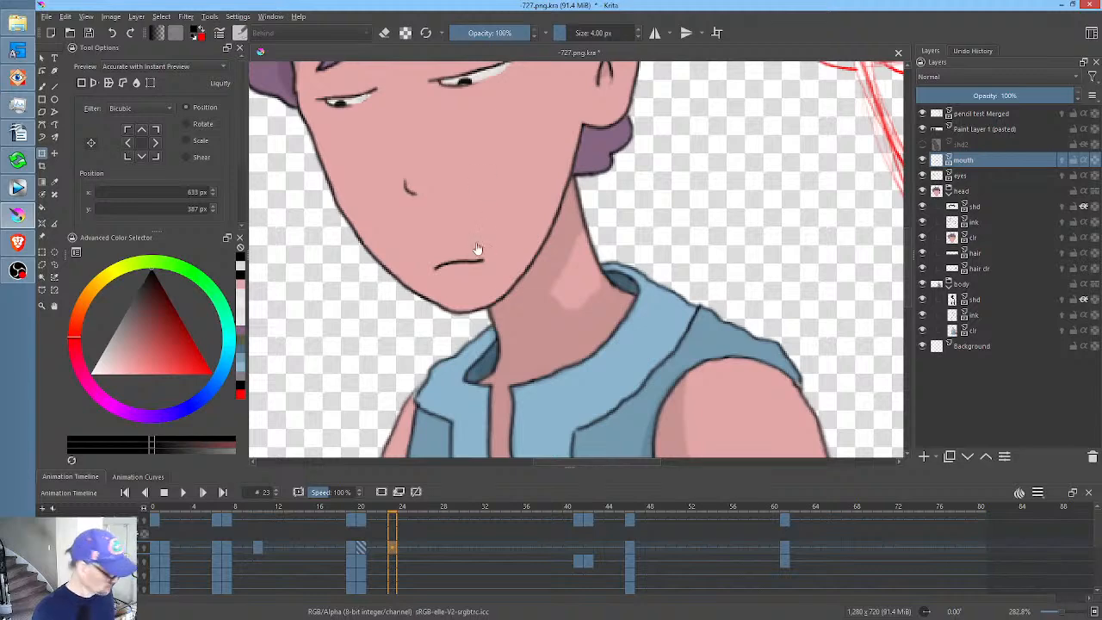
key(p)
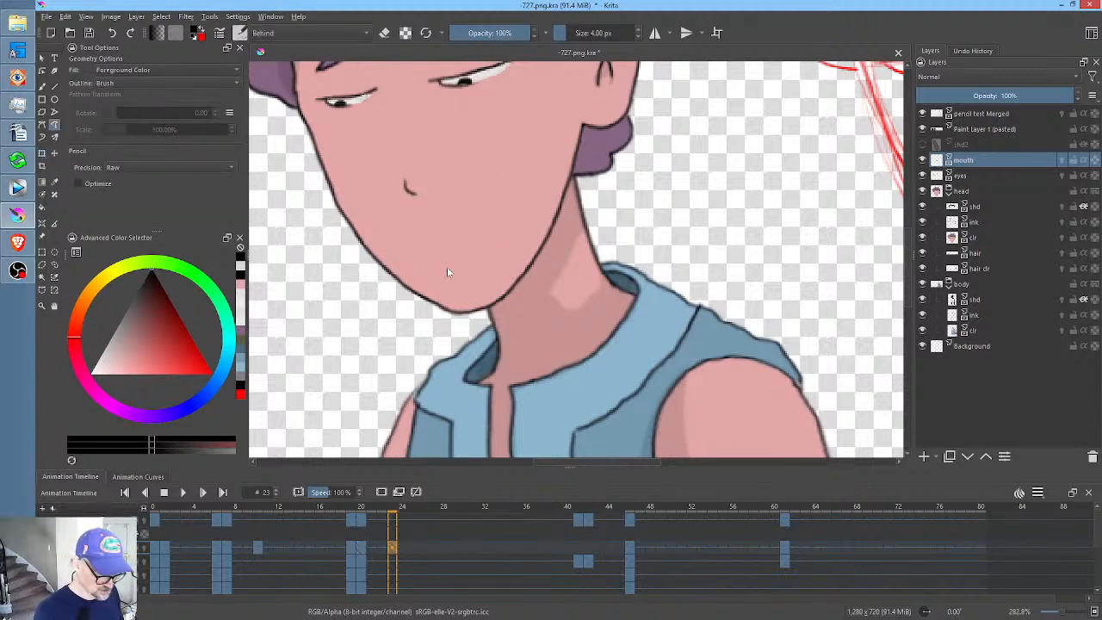
drag(436, 267, 494, 260)
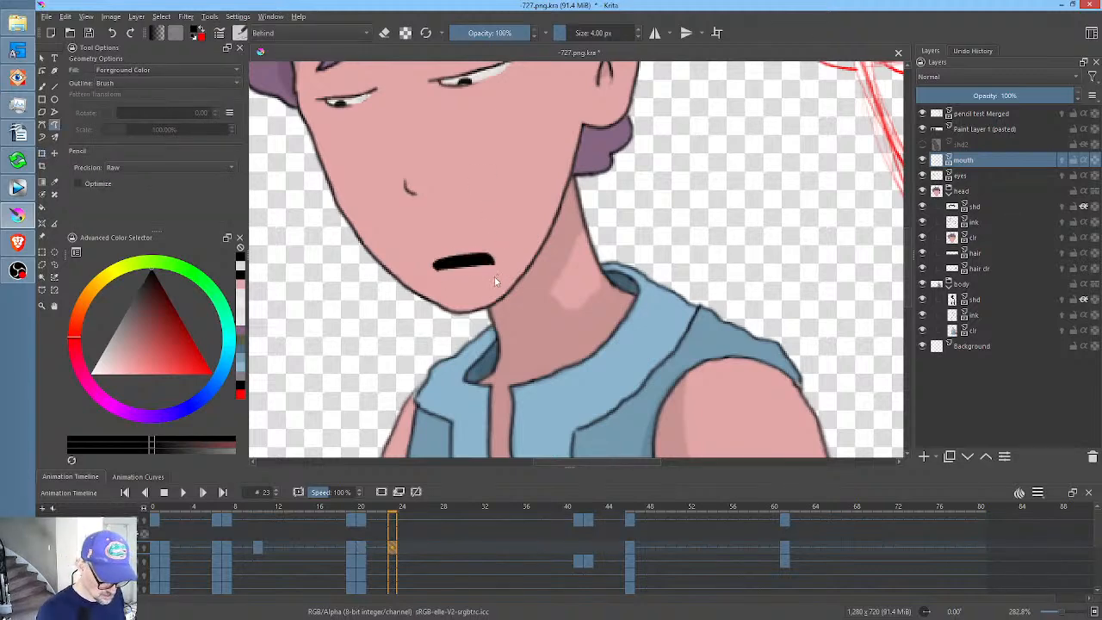
- With onion skin on for the mouth layer, draw a taller black open mouth on frame 26 and move that keyframe to frame 25
click(417, 546)
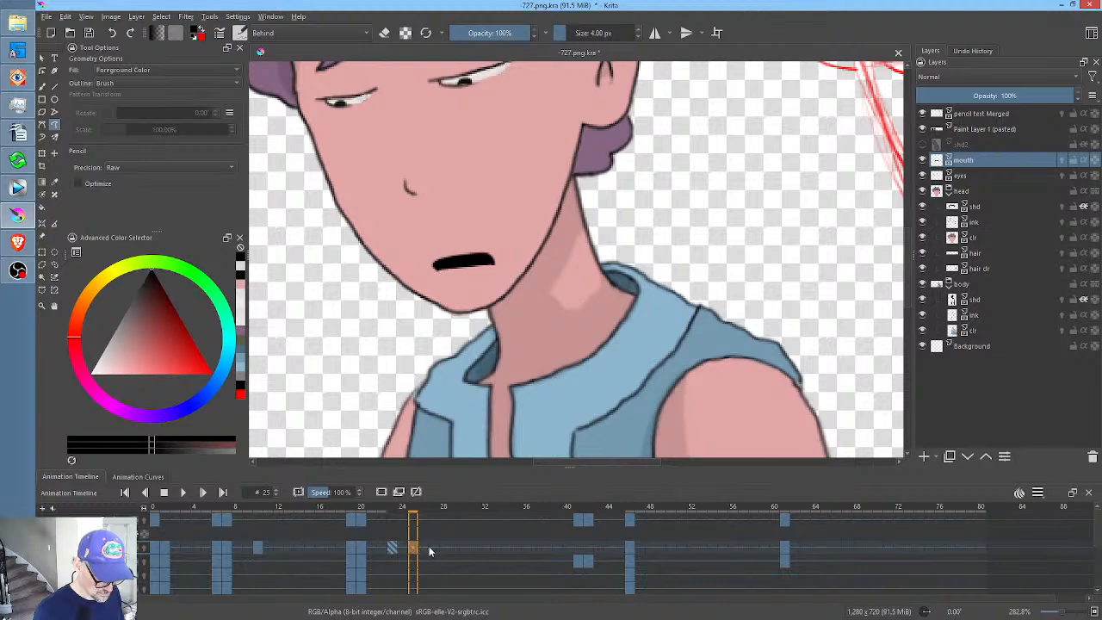
click(428, 546)
key(Delete)
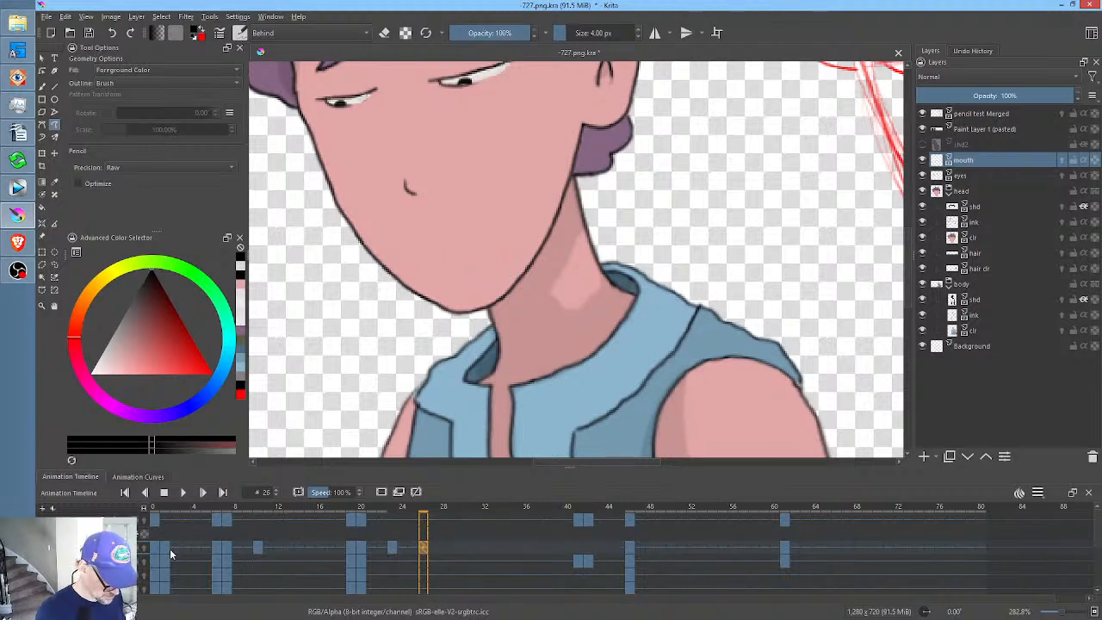
click(144, 548)
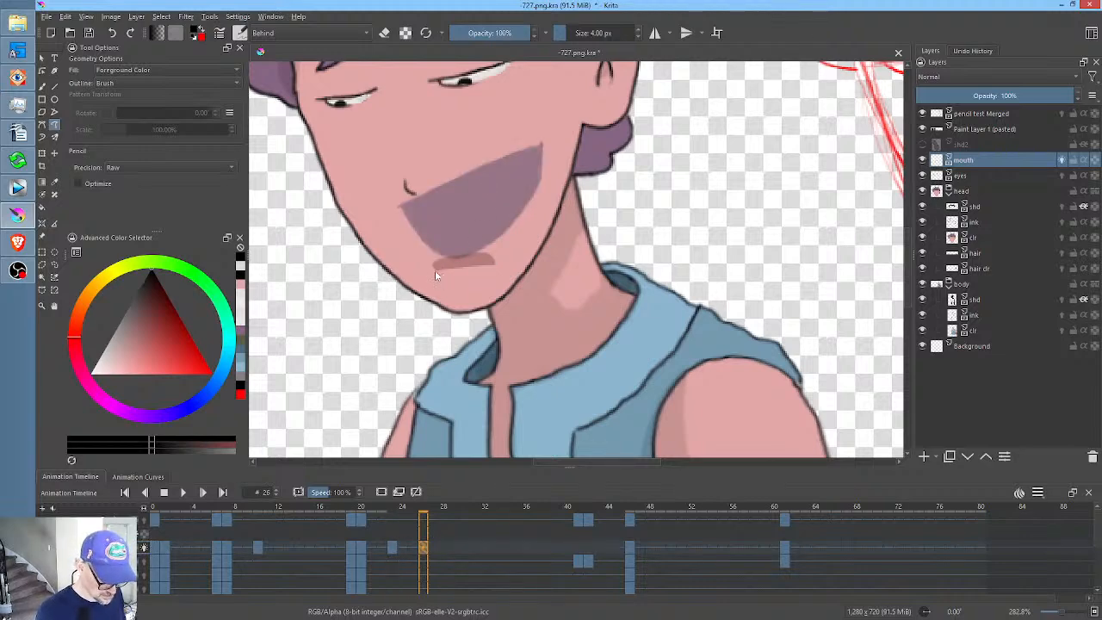
mouse_move(433, 268)
mouse_down()
mouse_move(480, 252)
mouse_move(494, 269)
mouse_move(437, 272)
mouse_up()
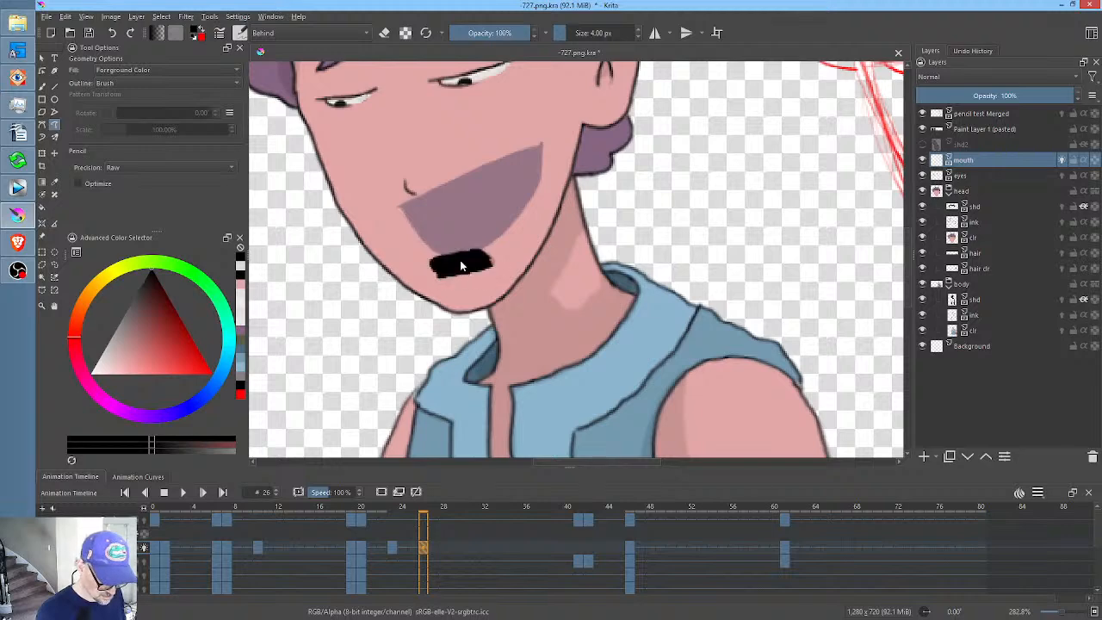
click(390, 547)
click(423, 547)
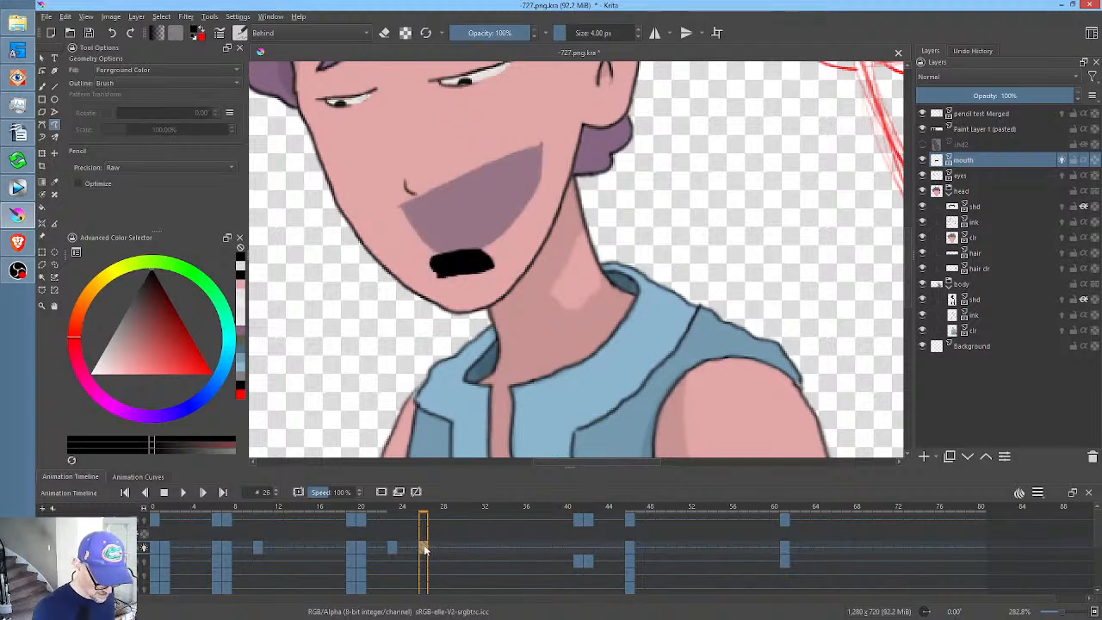
- Copy the mouth keyframes of frames 23 and 25 to frames 27 and 29, and again to frames 33 and 35
click(390, 549)
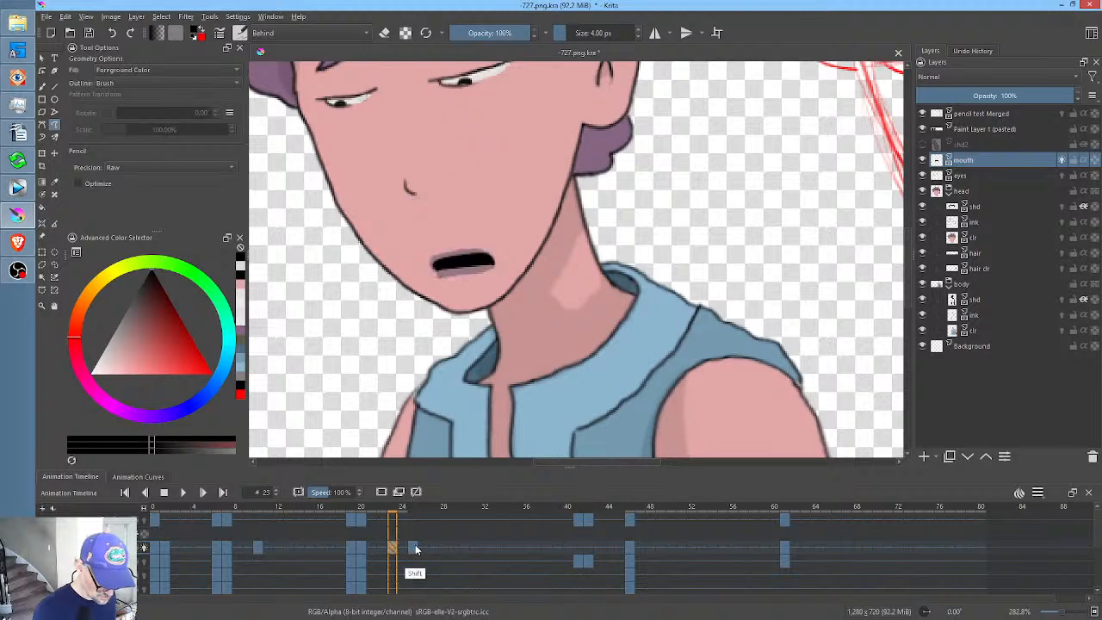
shift+click(414, 547)
drag(394, 549, 493, 546)
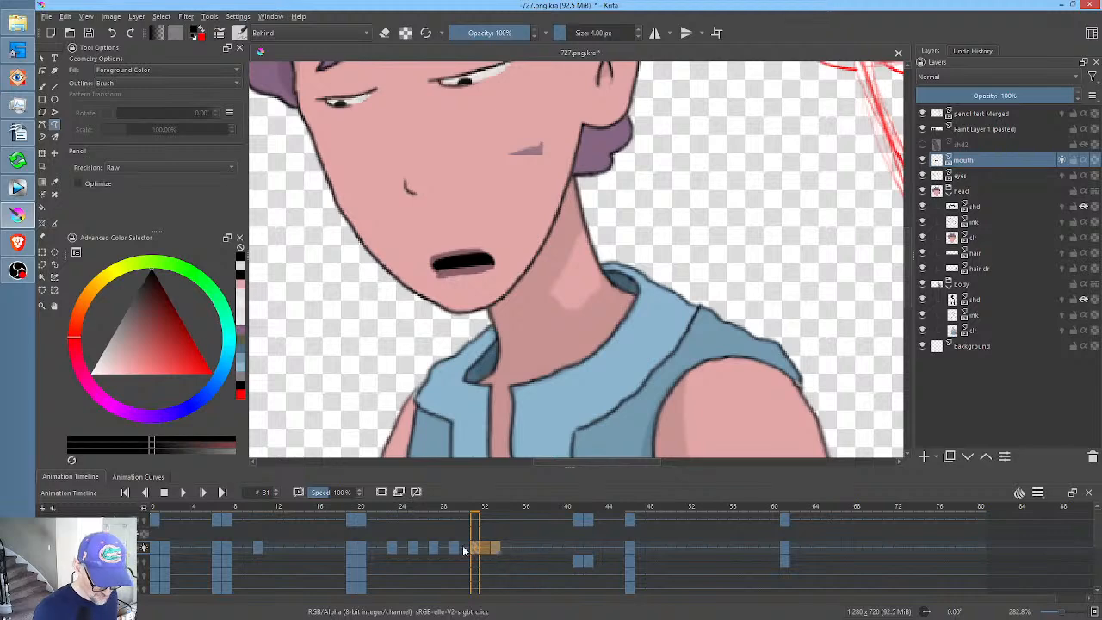
drag(472, 551, 494, 551)
- Draw a small round black mouth on frame 37 and a thin, nearly closed black mouth on frame 31
click(537, 545)
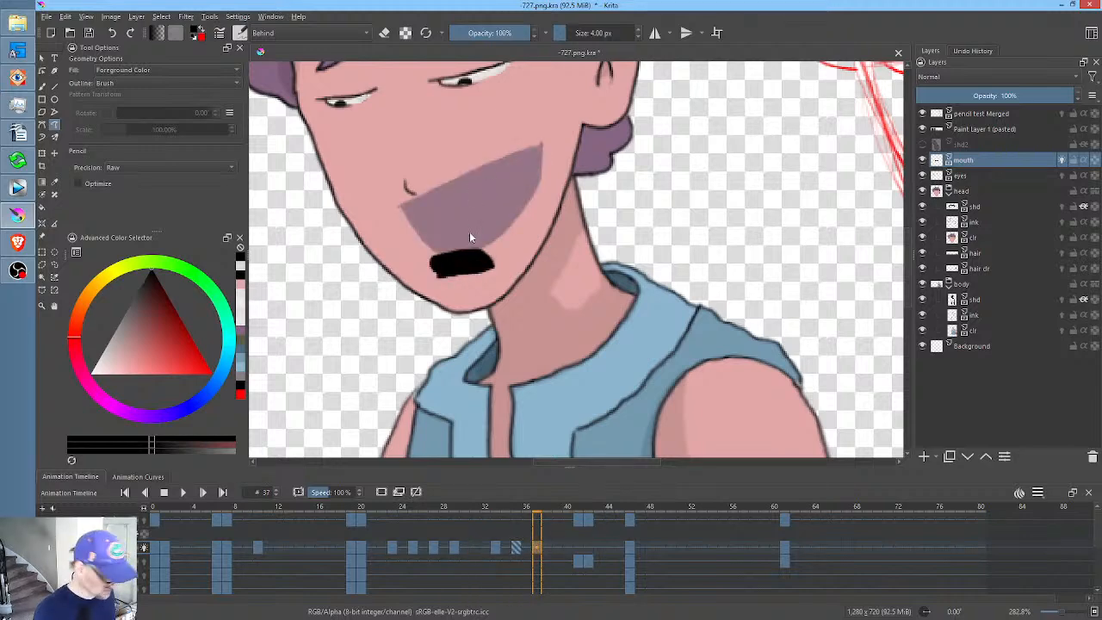
drag(442, 260, 460, 258)
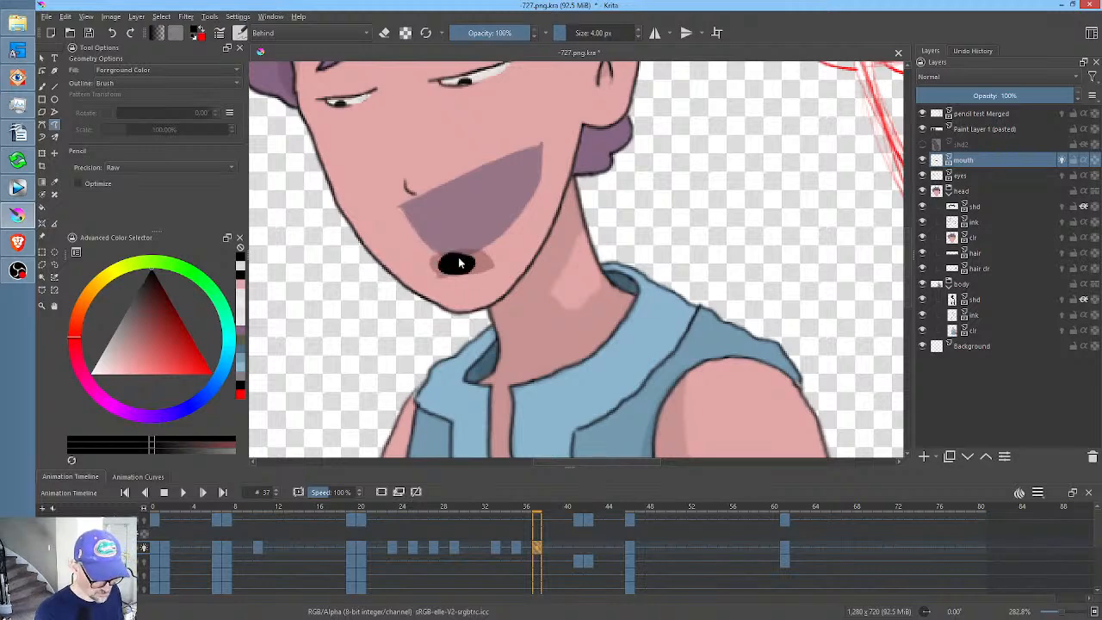
click(474, 545)
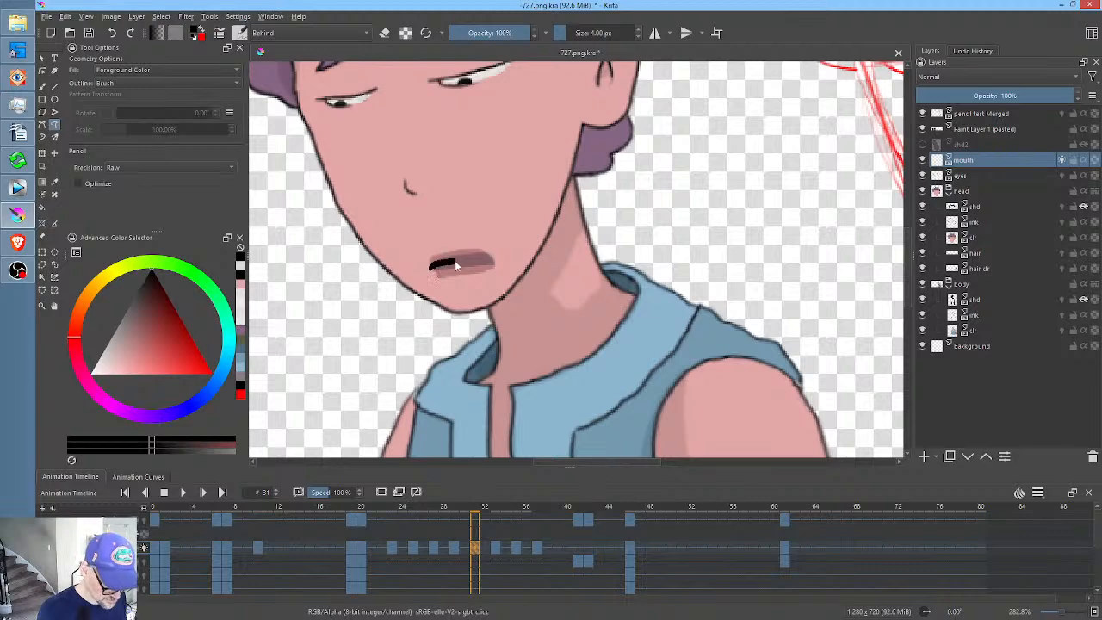
mouse_move(456, 263)
mouse_down()
mouse_move(492, 263)
mouse_move(433, 269)
mouse_up()
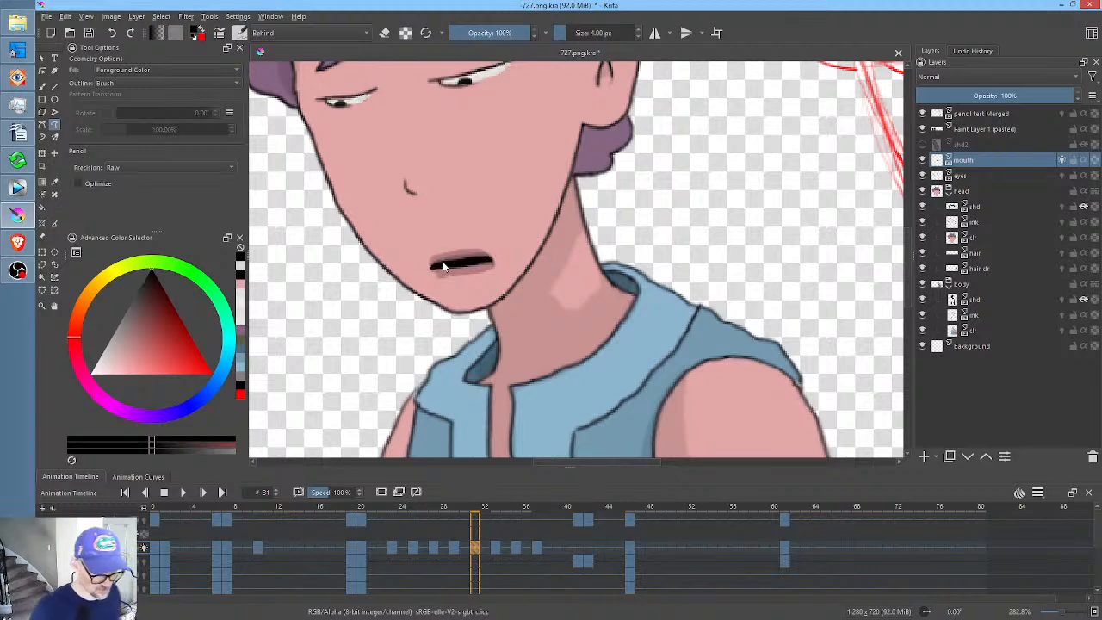
- Turn off the mouth layer's onion skin and play the animation from frame 18 and again from frame 27 to check the mouth shapes
click(337, 546)
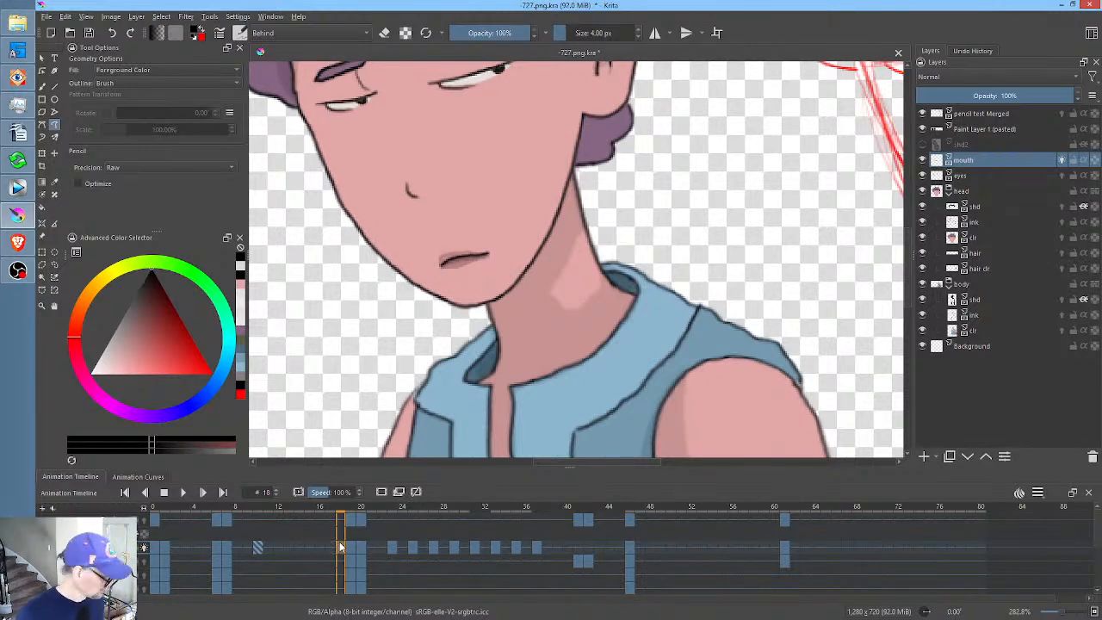
key(minus)
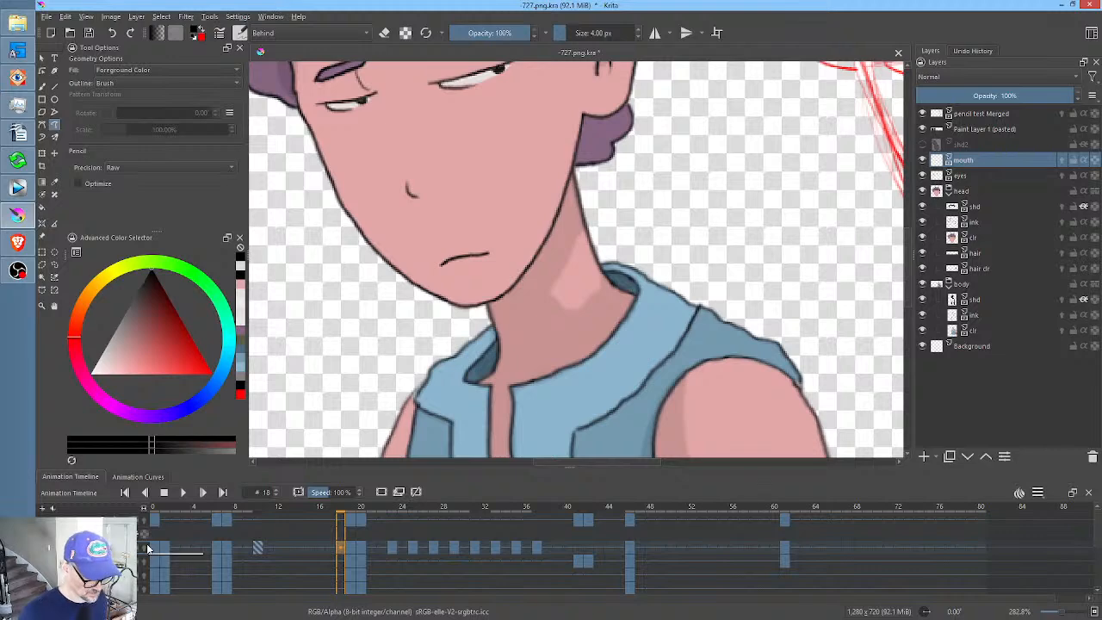
key(minus)
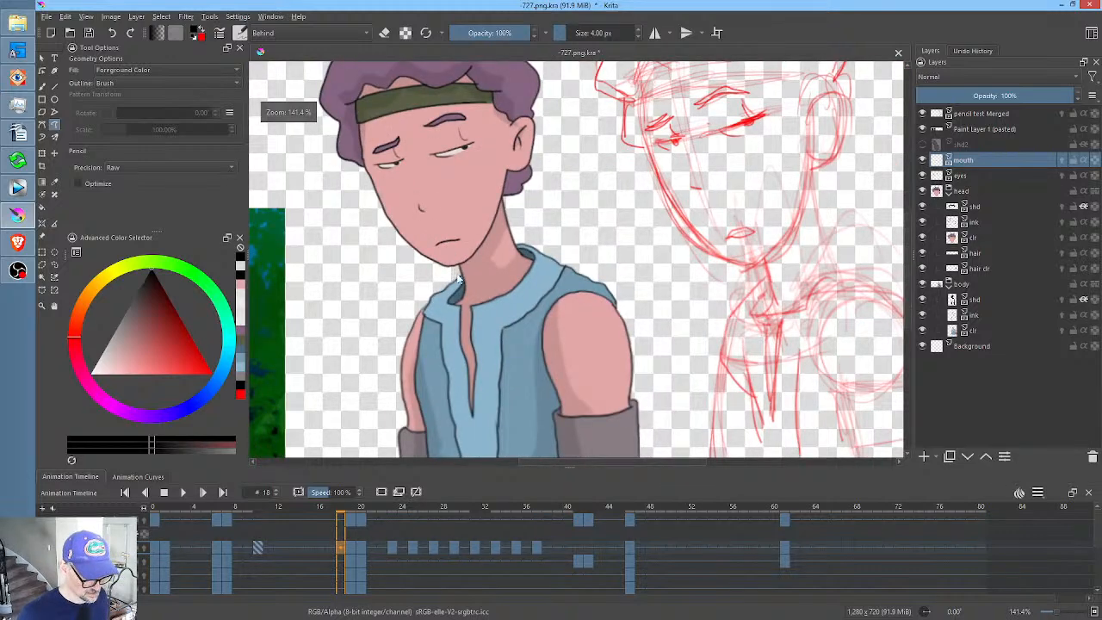
key(space)
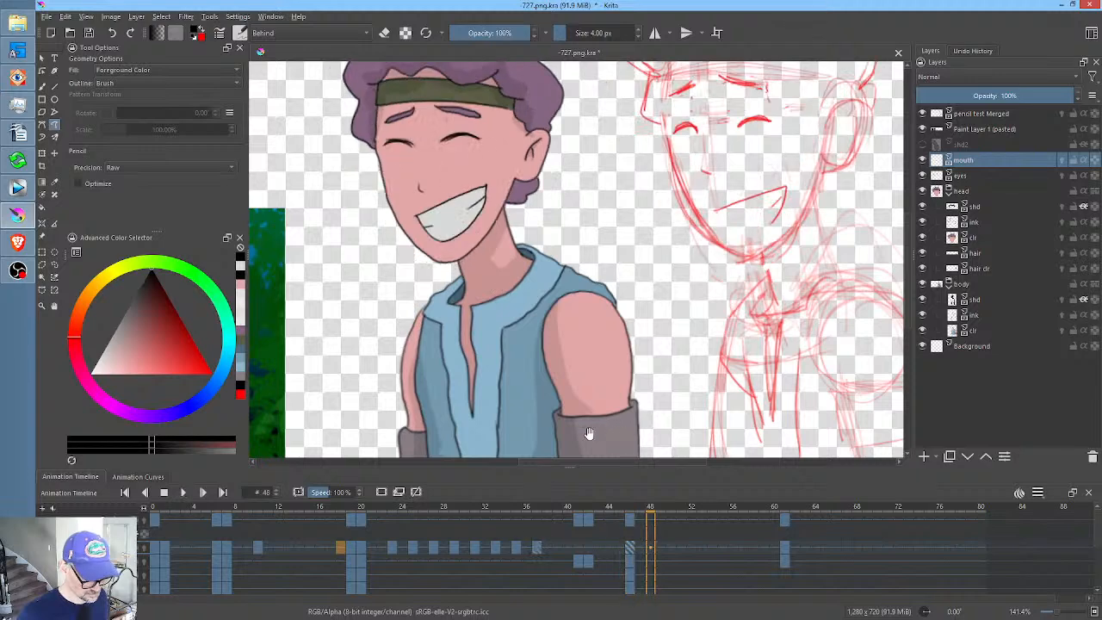
click(536, 548)
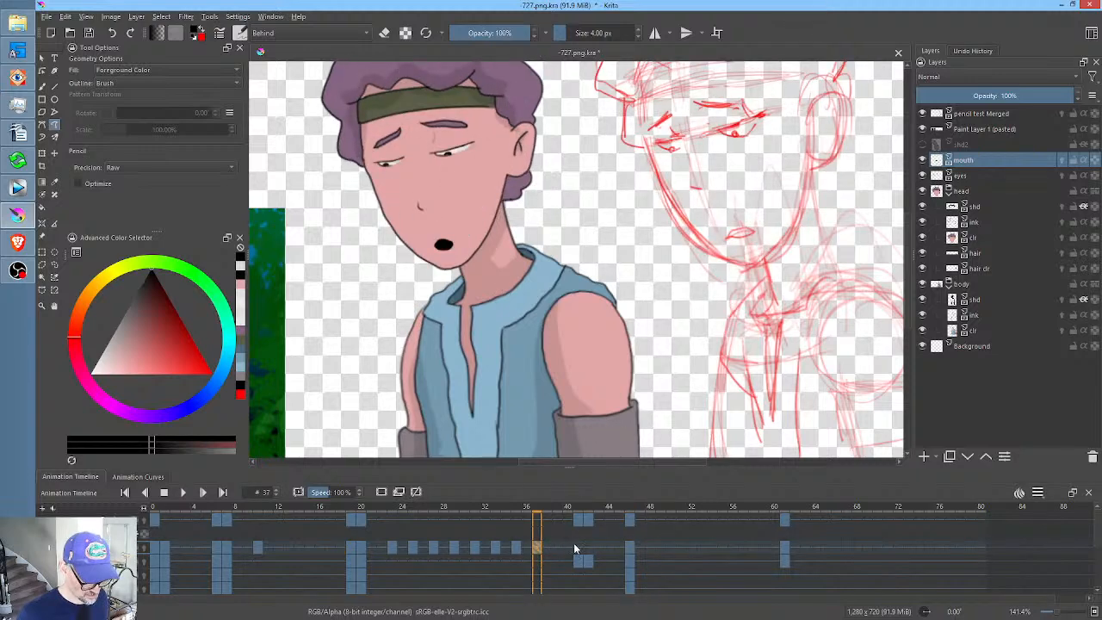
click(435, 551)
key(space)
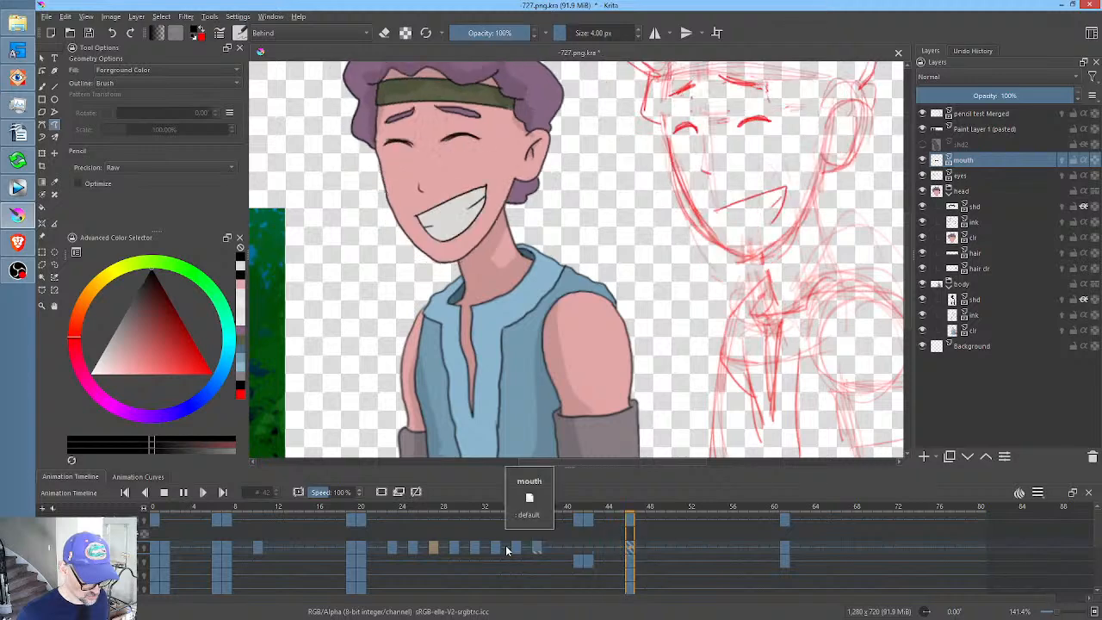
- Draw a small closed frown line on frame 40 of the mouth layer and scrub from frame 41 to frame 61 to check it
click(565, 551)
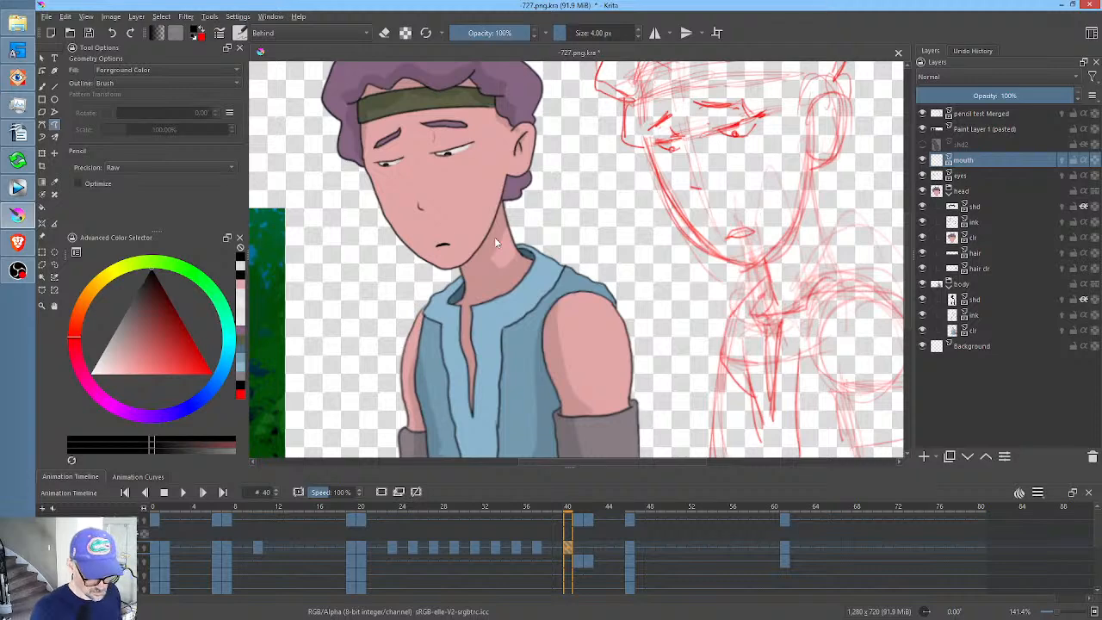
click(579, 513)
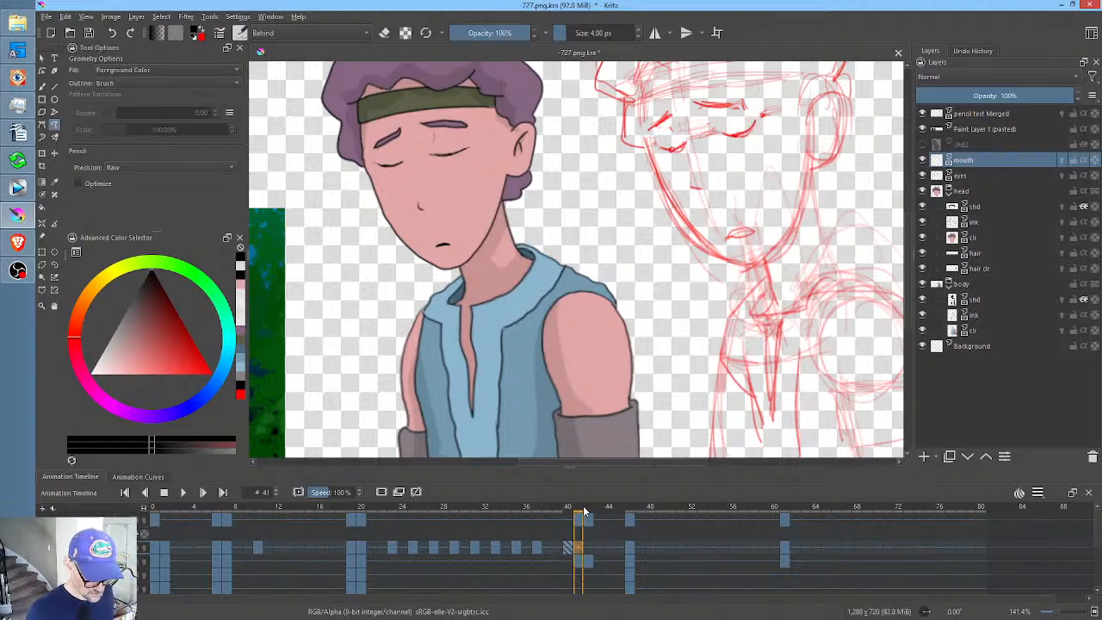
drag(584, 511, 784, 508)
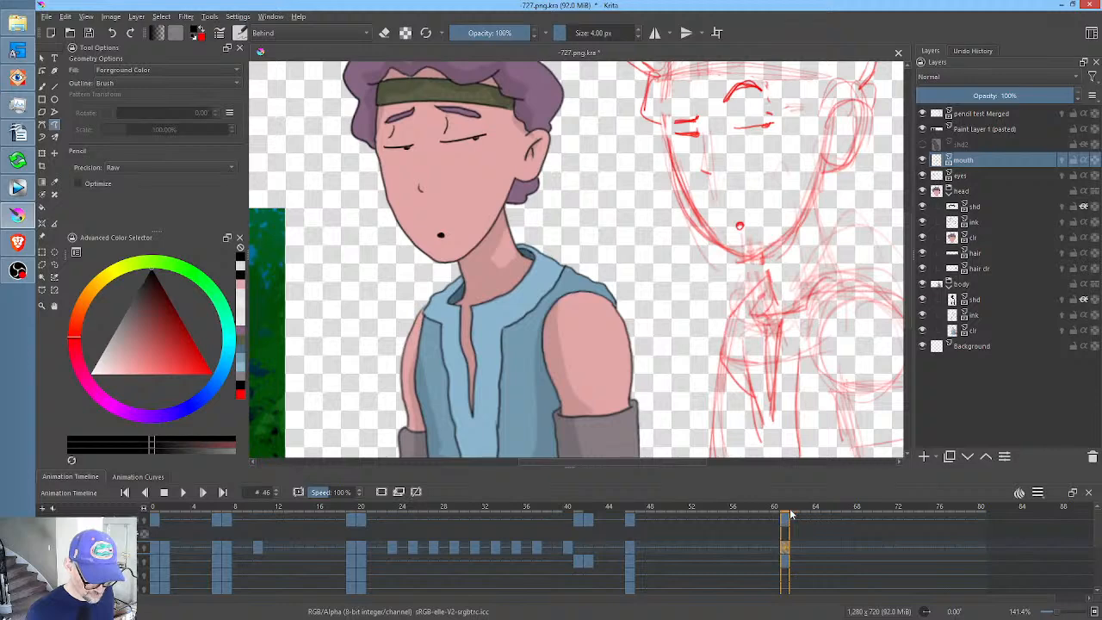
- Paint light gray eye whites below both eyelid lines on frame 61 of the eyes layer, and save the document
click(974, 177)
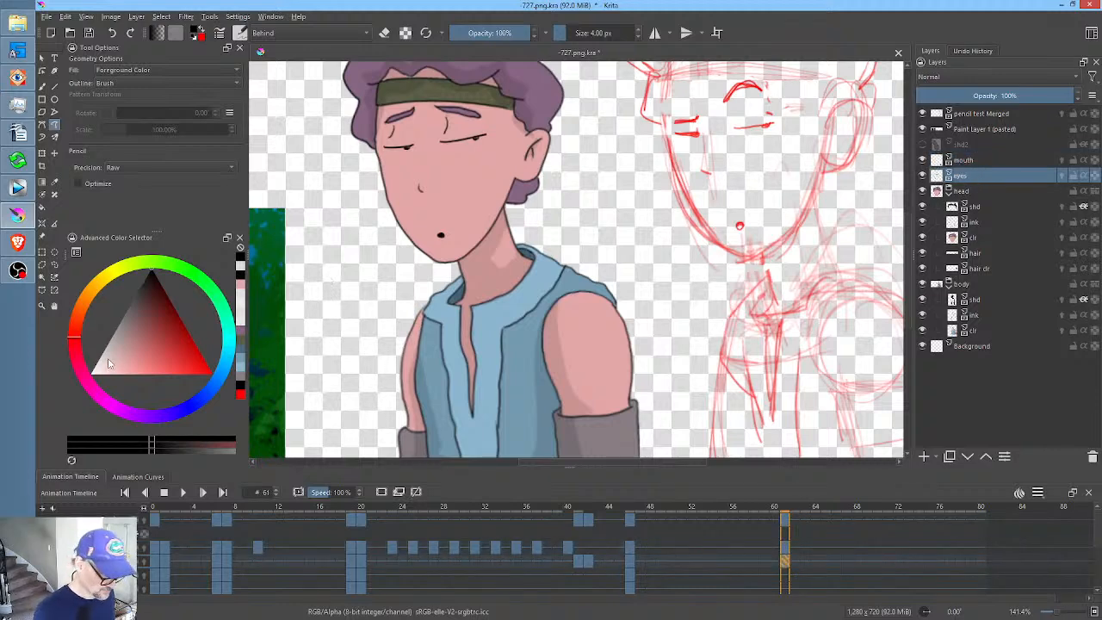
mouse_move(108, 363)
mouse_down()
mouse_move(99, 353)
mouse_move(107, 332)
mouse_up()
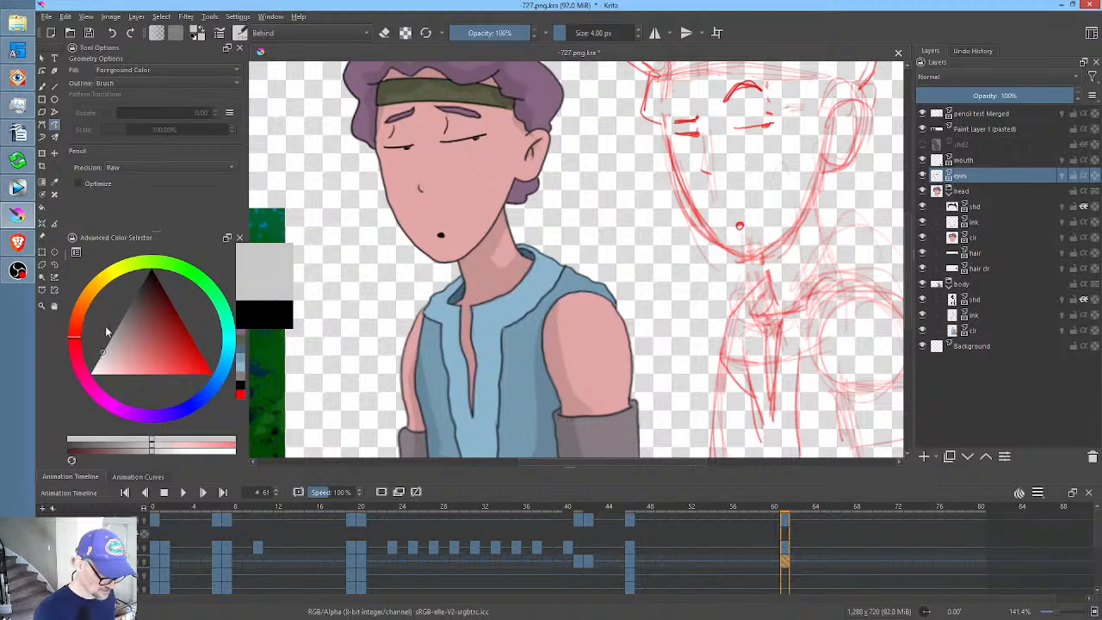
drag(460, 166, 562, 309)
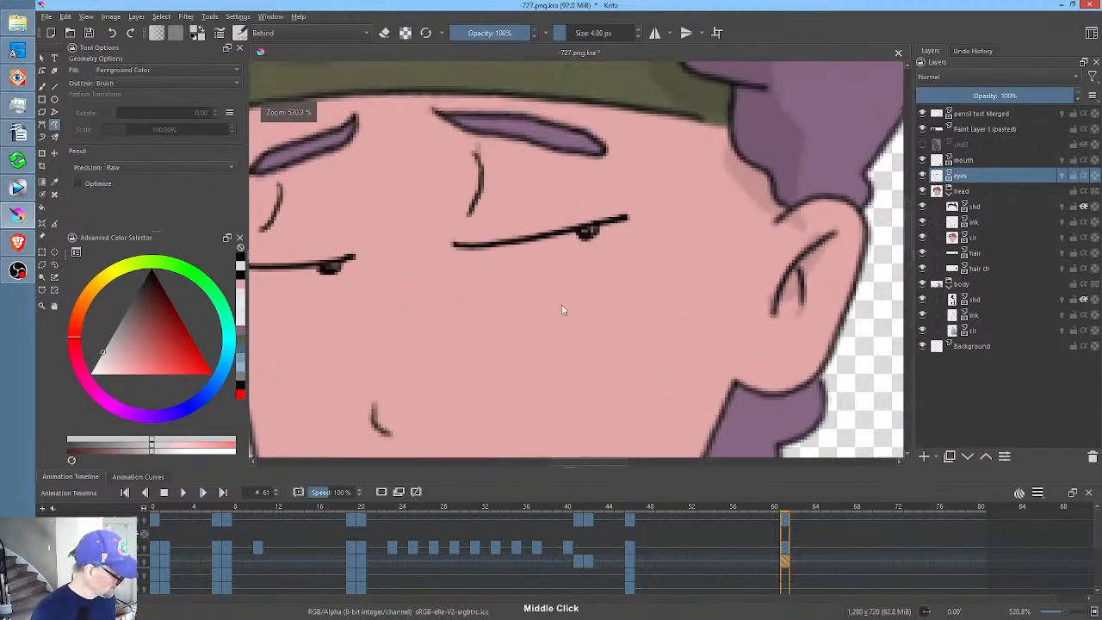
key(b)
mouse_move(499, 250)
mouse_down()
mouse_move(575, 241)
mouse_move(489, 250)
mouse_move(612, 226)
mouse_move(545, 246)
mouse_up()
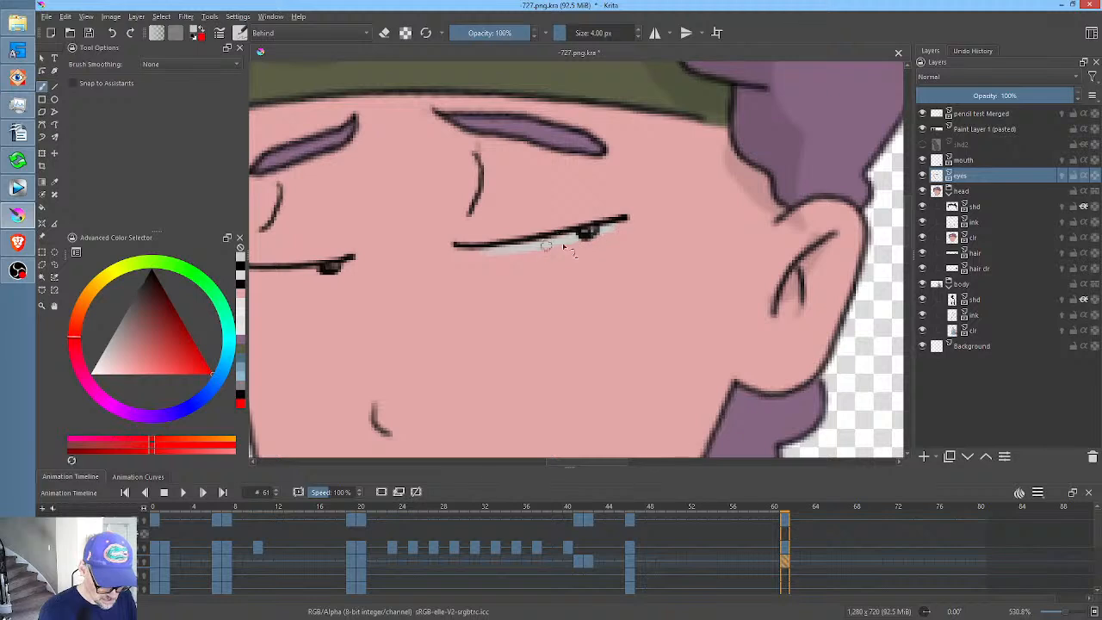
drag(498, 290, 628, 286)
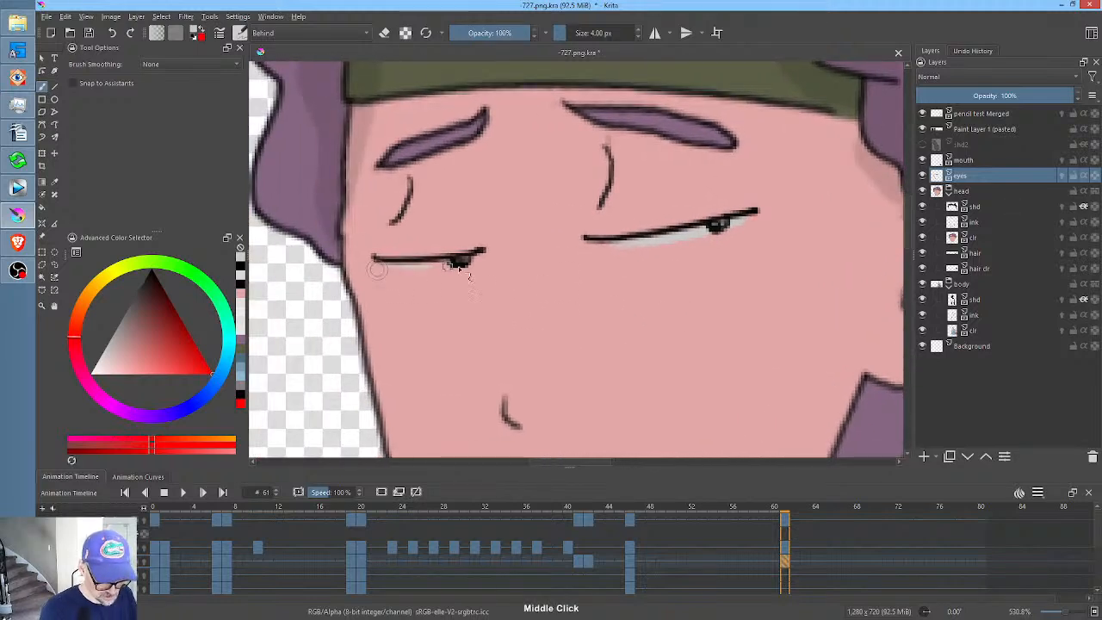
mouse_move(382, 265)
mouse_down()
mouse_move(470, 259)
mouse_move(443, 268)
mouse_up()
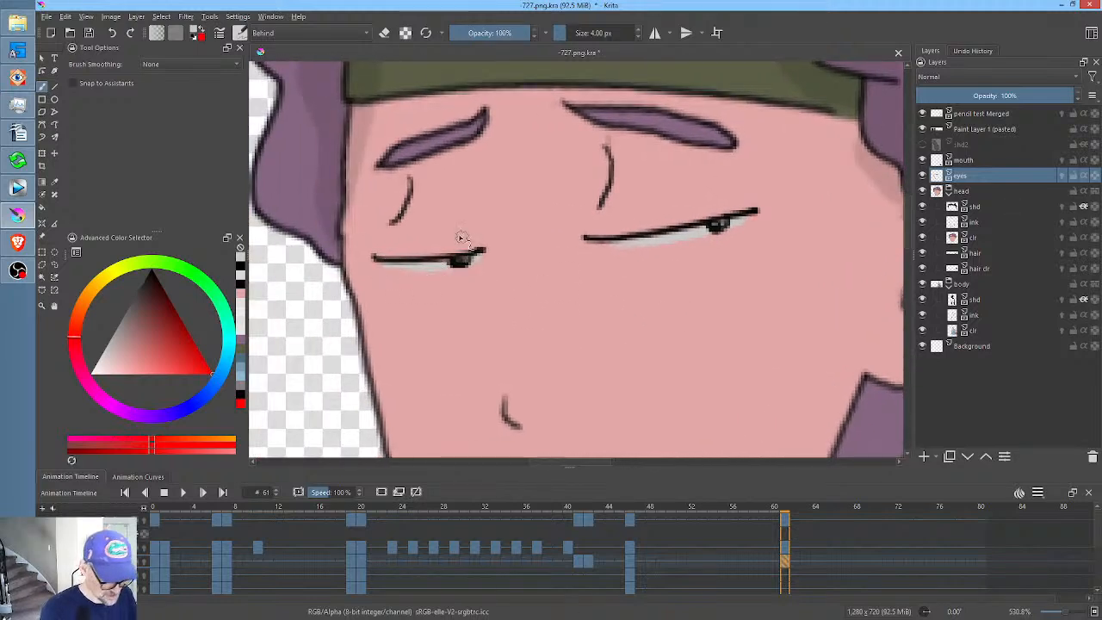
click(90, 33)
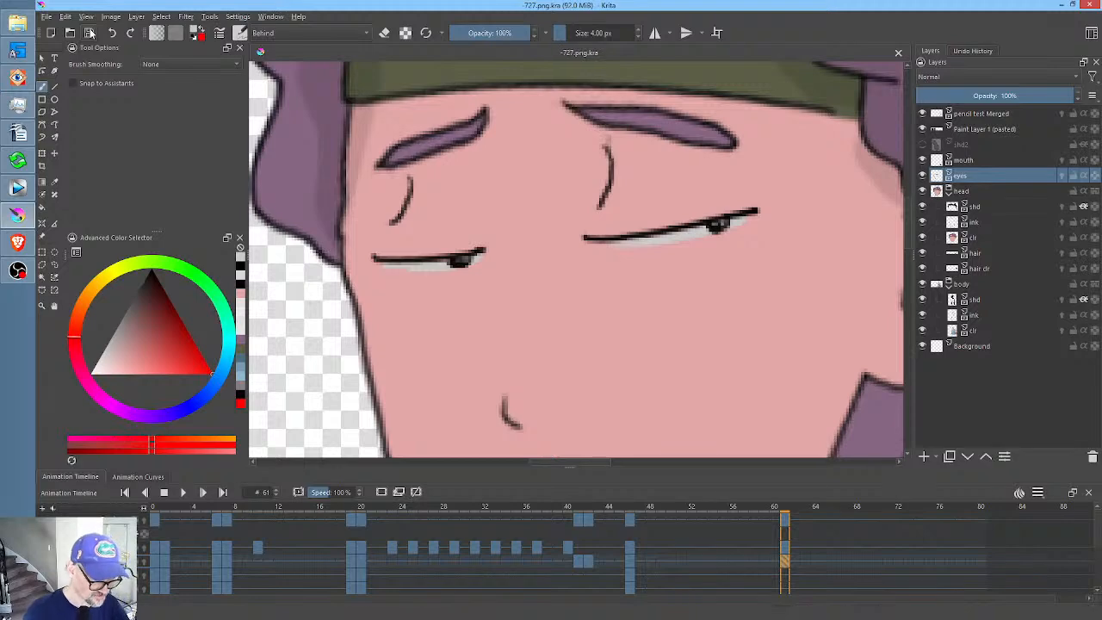
- Check the eyes on frames 46 and 41, and save the document again
click(631, 561)
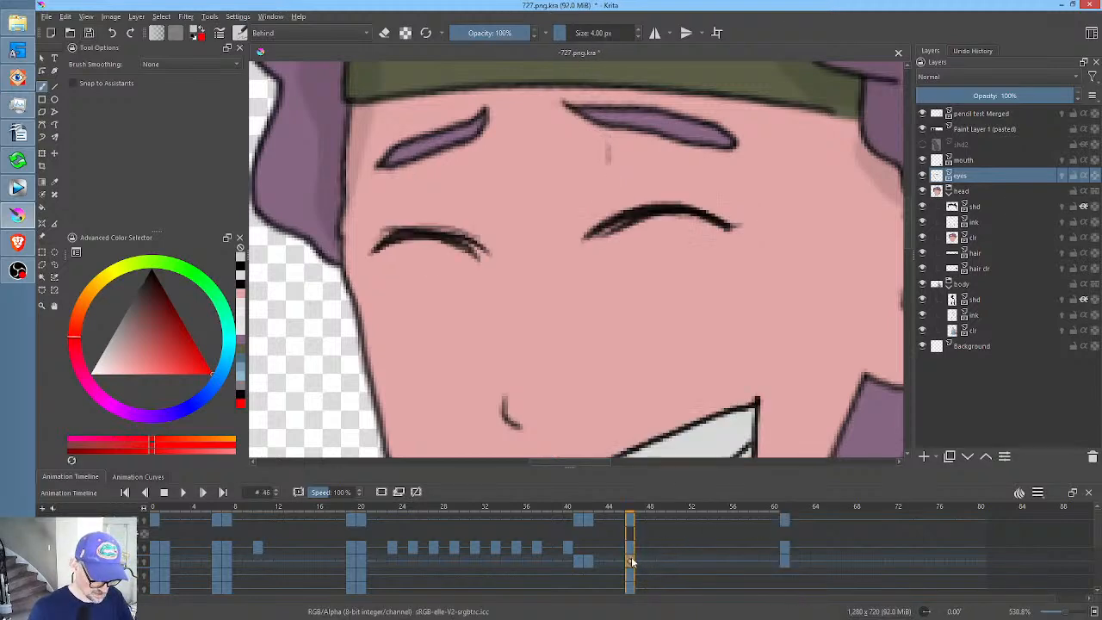
click(581, 562)
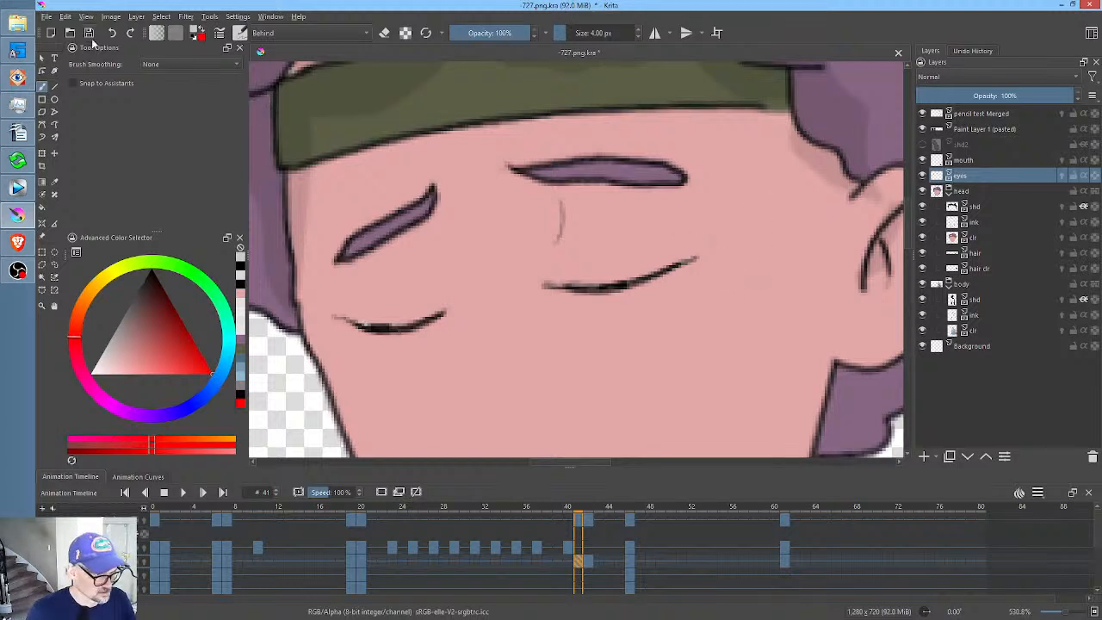
scroll(681, 202, down, 8)
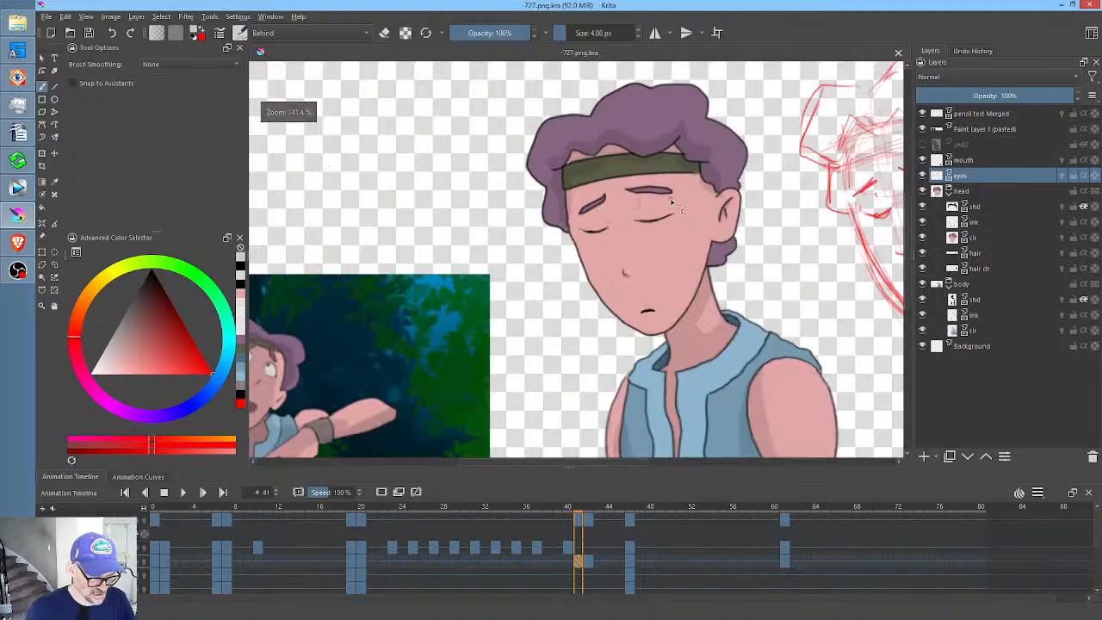
drag(686, 192, 468, 185)
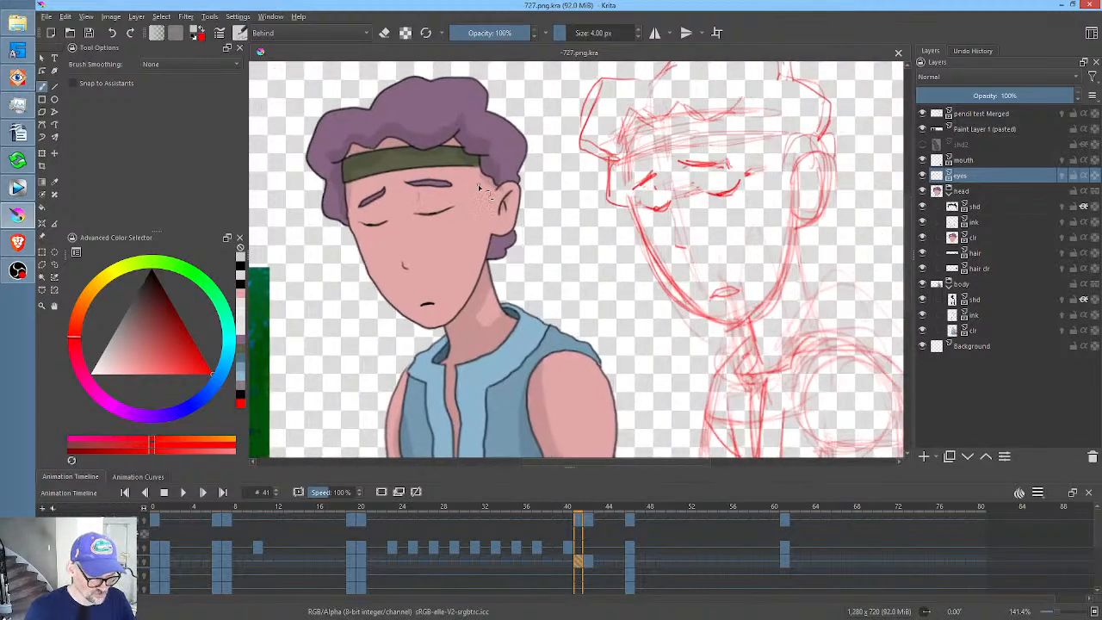
- Hide the pencil test Merged and Paint Layer 1 (pasted) layers, and show the shd2 shading layer
click(922, 114)
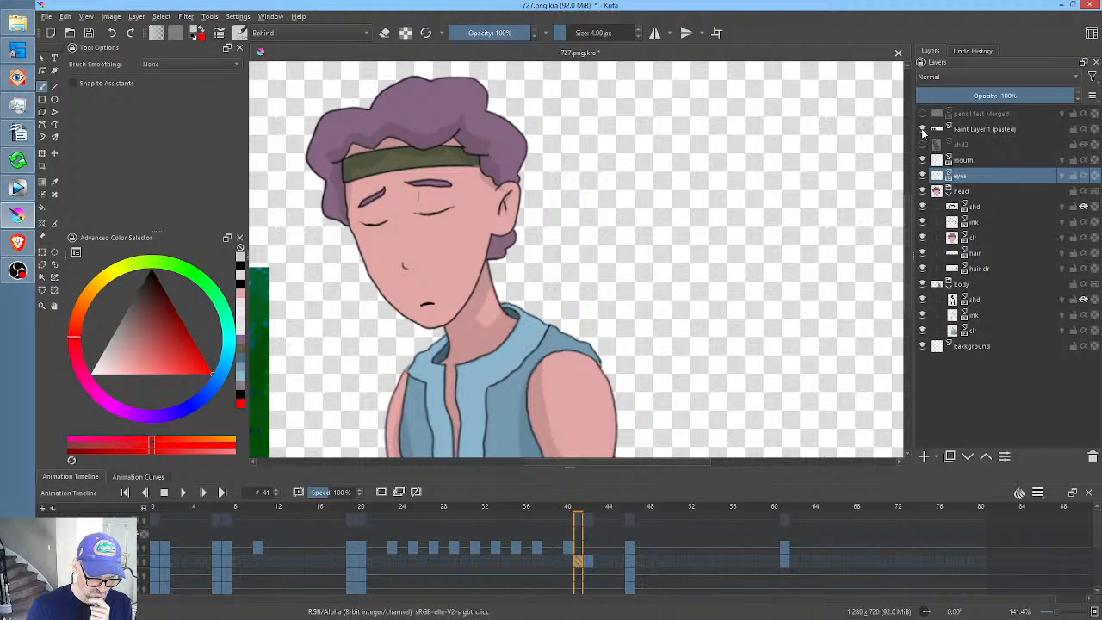
click(922, 129)
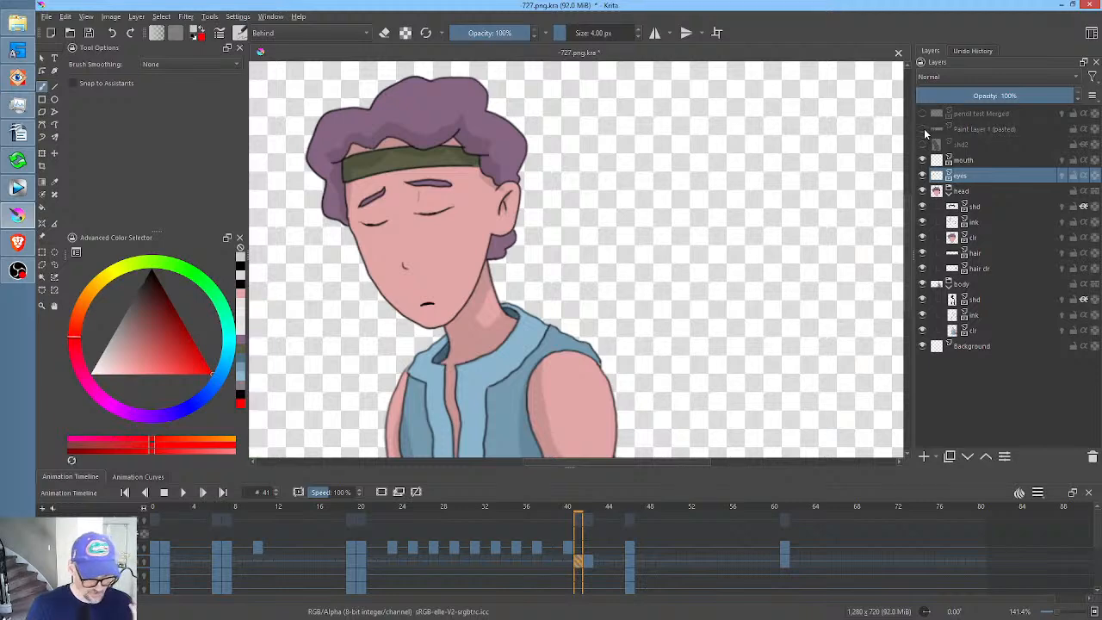
scroll(652, 267, down, 2)
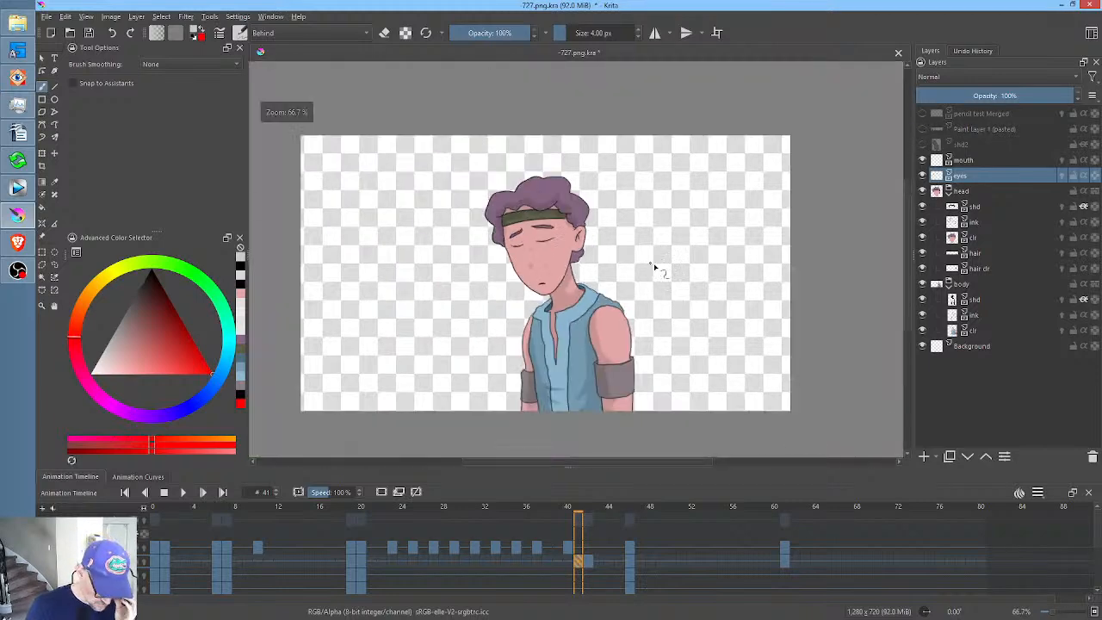
click(923, 145)
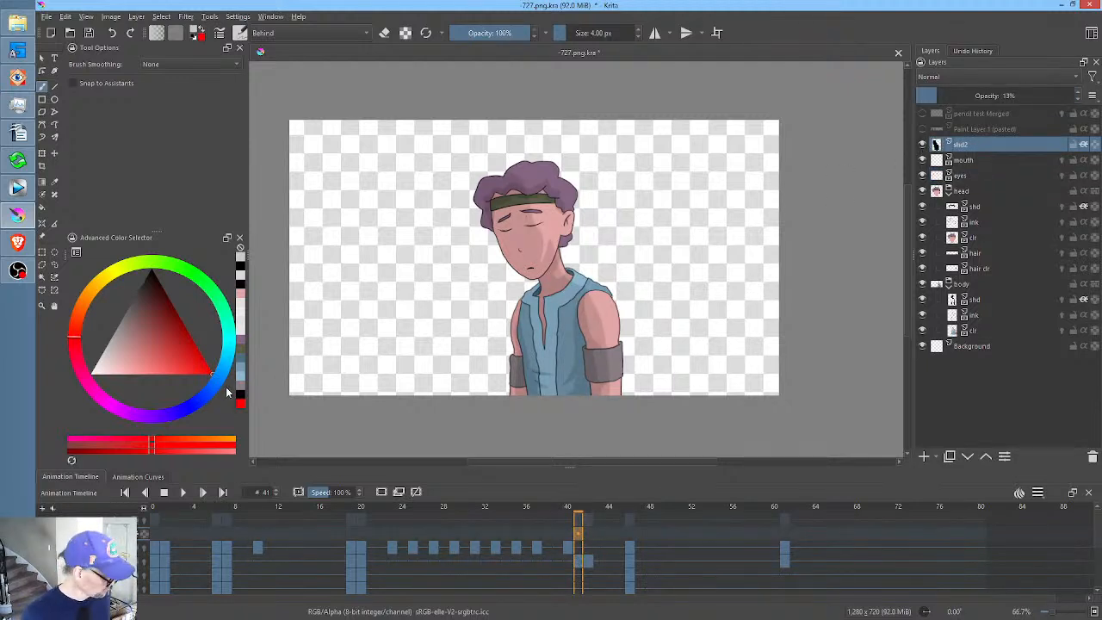
- Fill the unshaded gap beside the cheek and jaw with a freehand black shape on the shd2 layer
key(p)
key(e)
drag(158, 308, 154, 229)
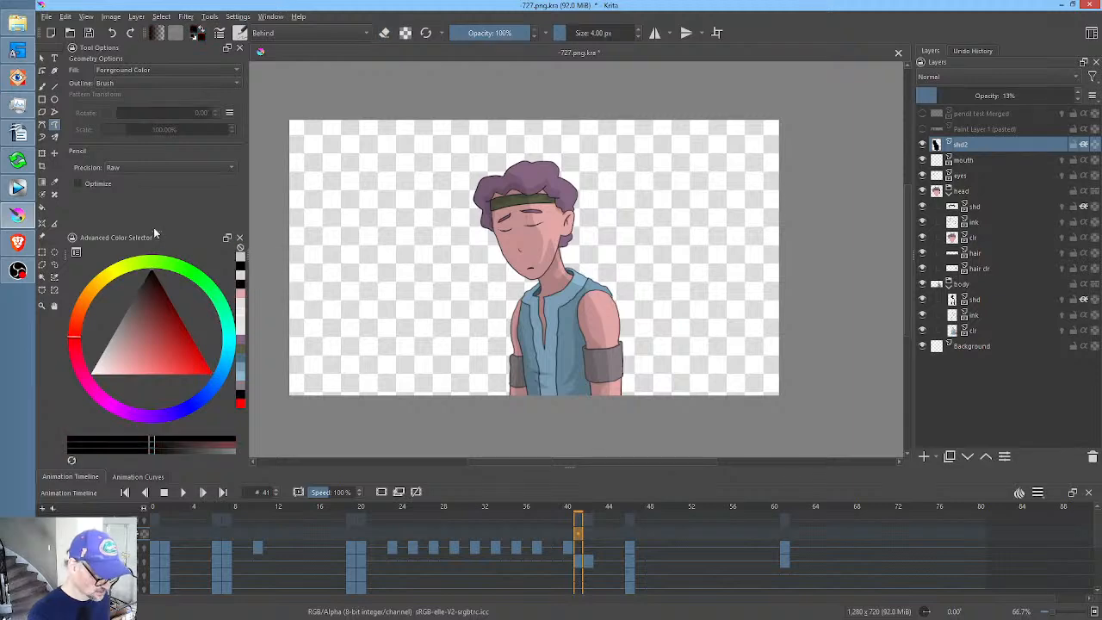
key(e)
key(e)
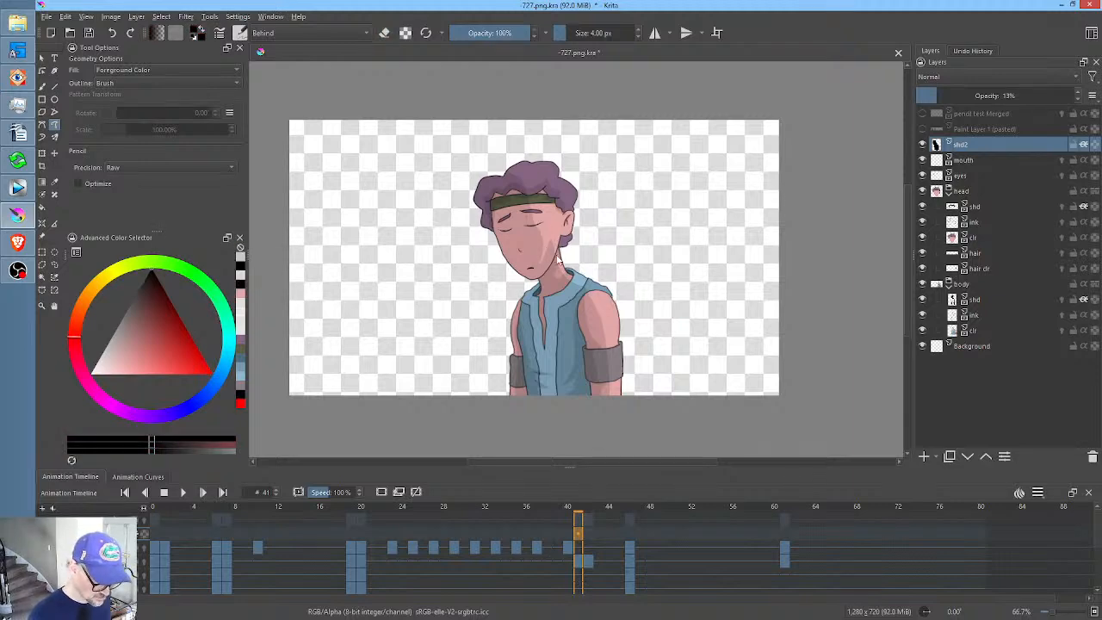
mouse_move(557, 256)
mouse_down()
mouse_move(542, 209)
mouse_move(470, 206)
mouse_move(476, 298)
mouse_up()
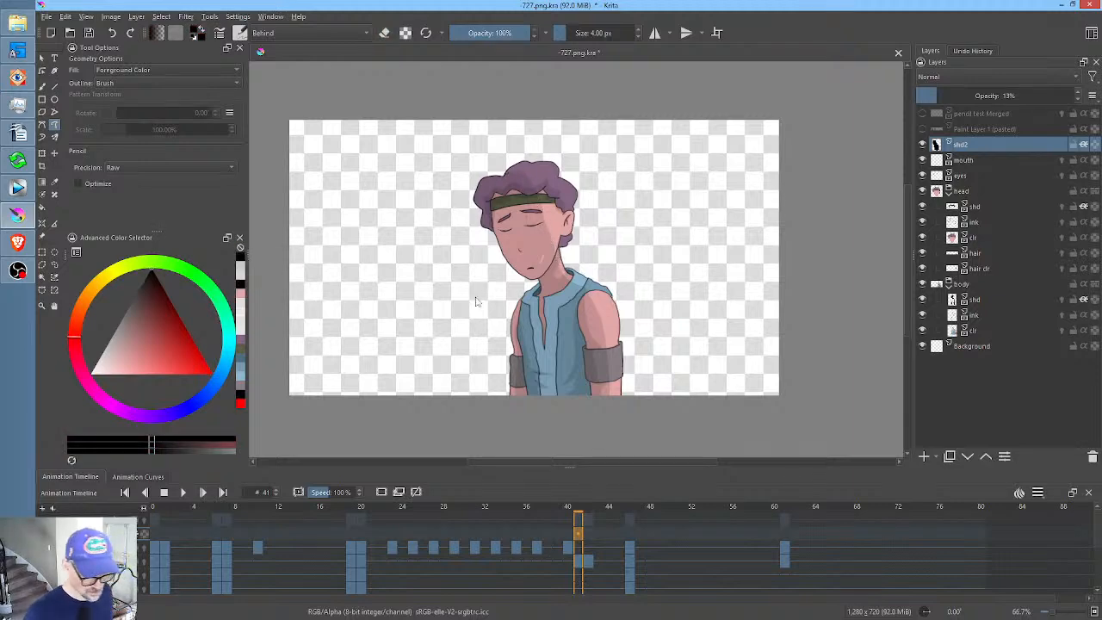
- Play the animation from frame 0 to check the character with the shd2 shading on
click(160, 552)
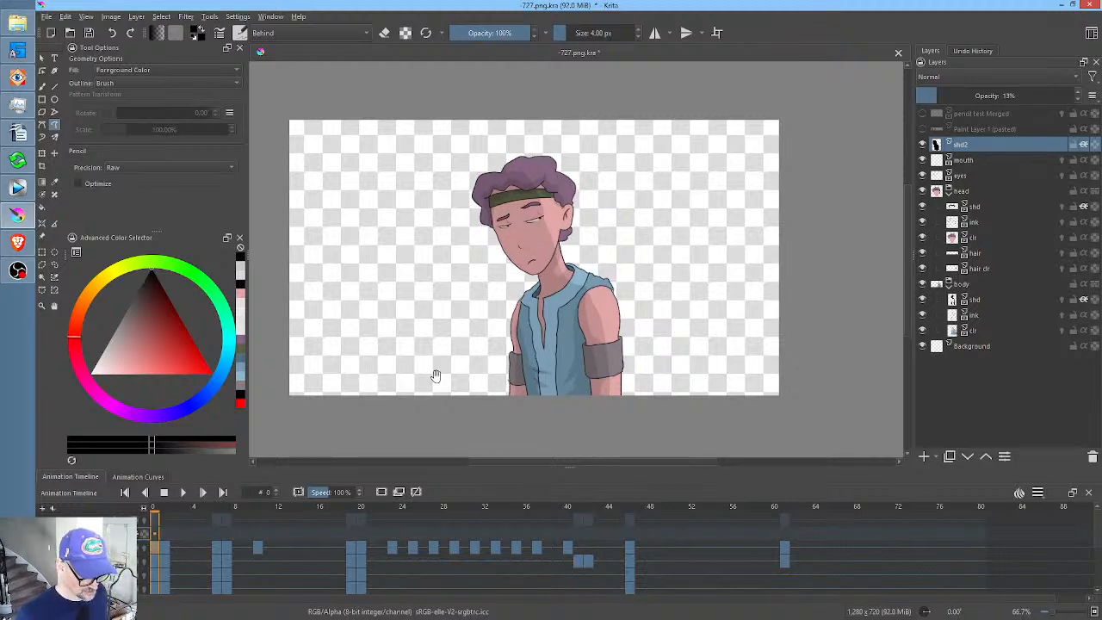
key(space)
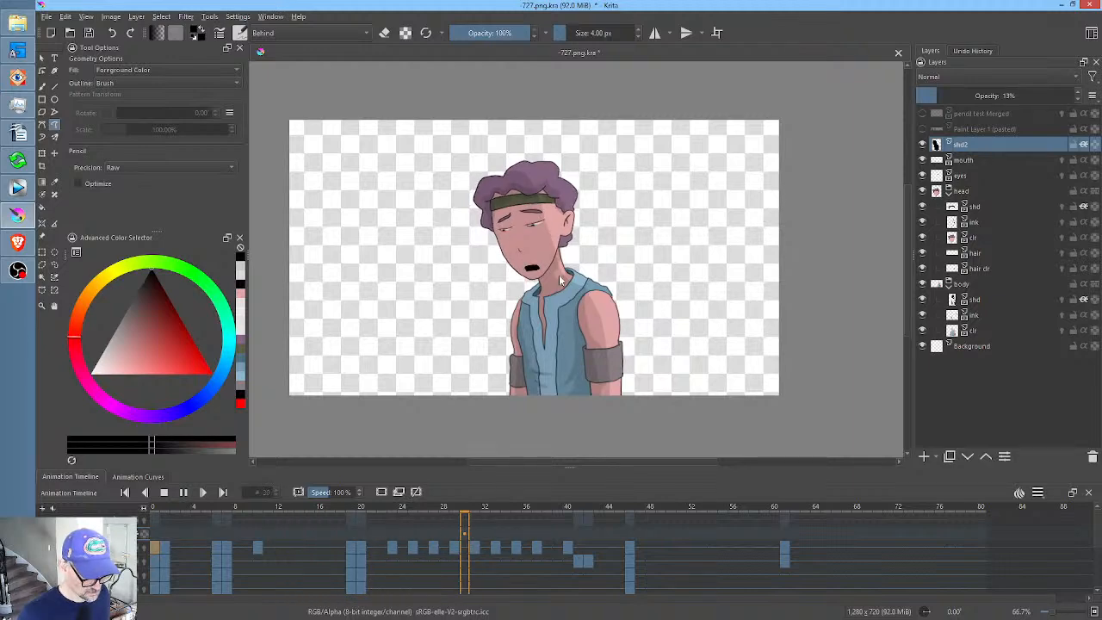
scroll(551, 283, up, 1)
key(space)
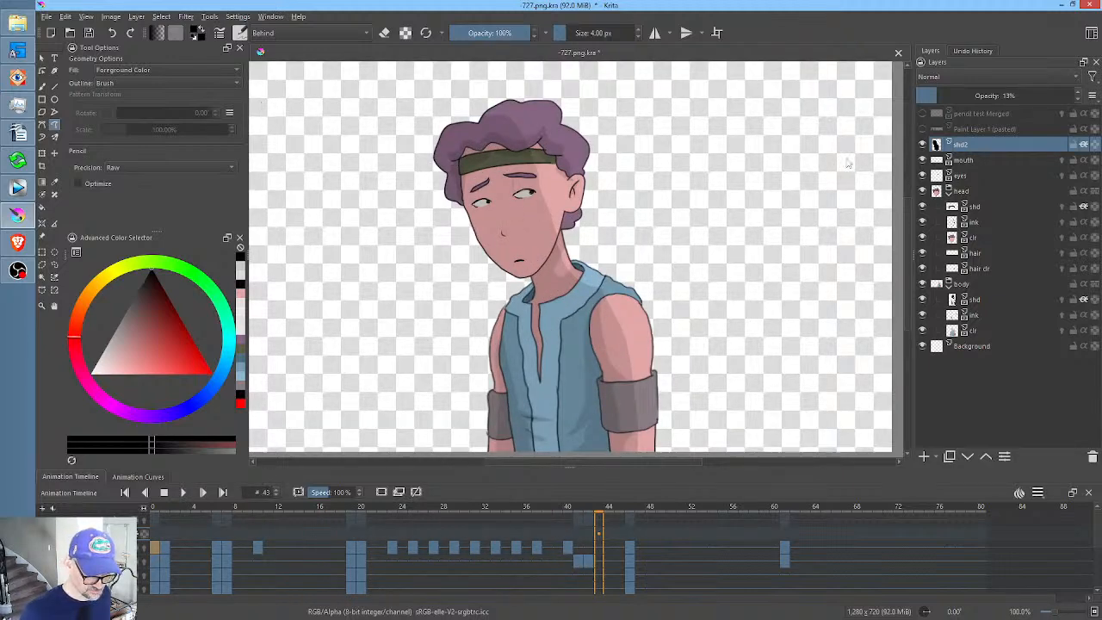
- Lower the mouth layer's opacity to 56% while viewing the open mouth on frame 33
click(986, 160)
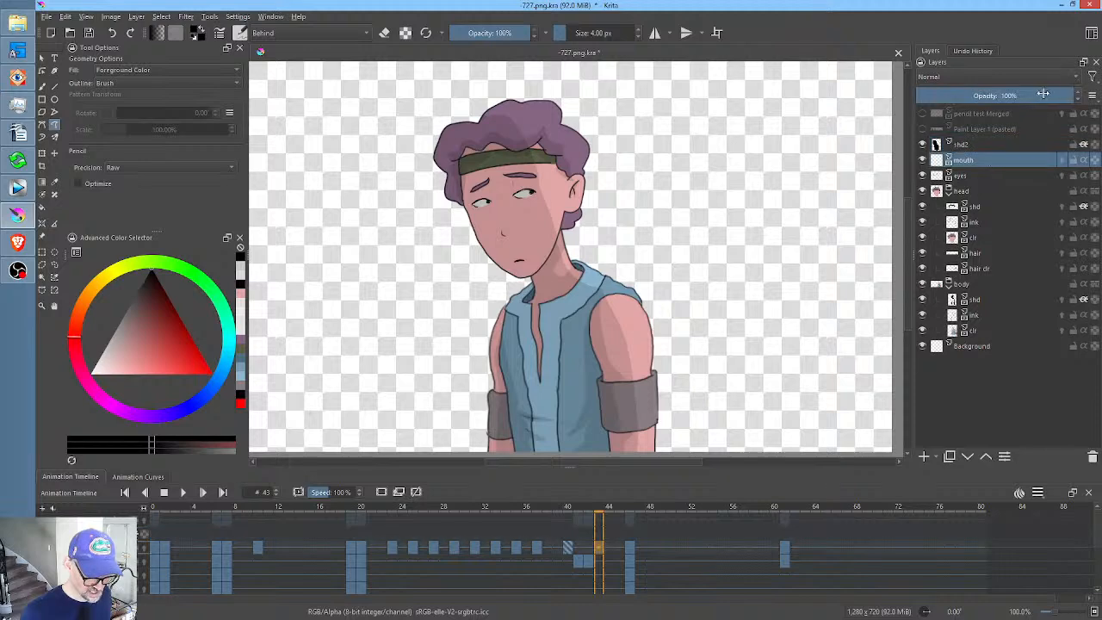
click(501, 554)
click(975, 101)
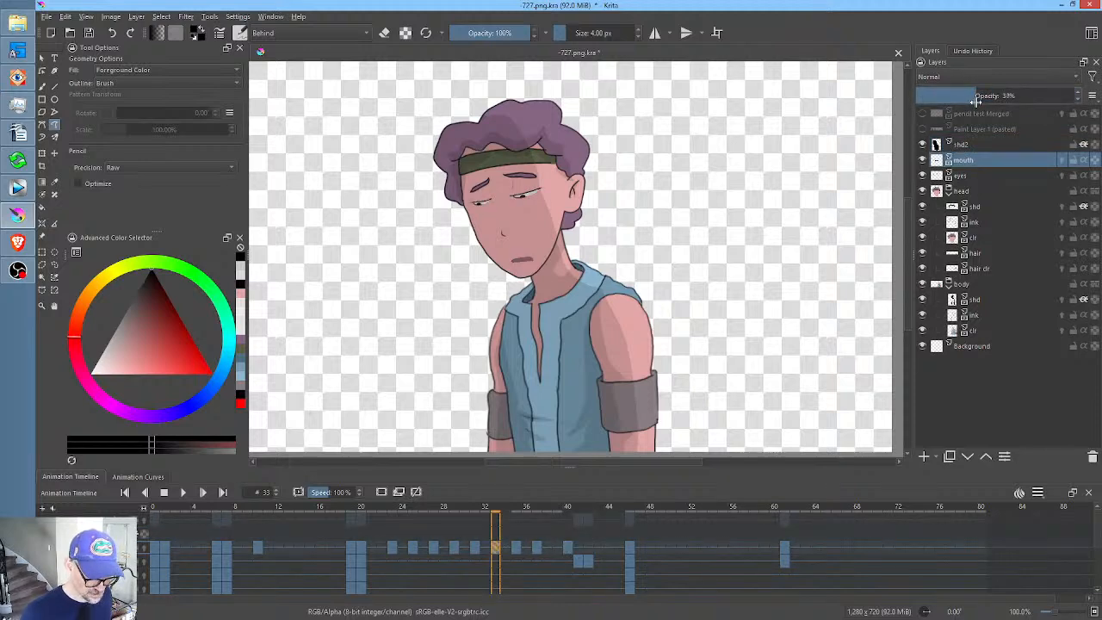
drag(975, 102, 1004, 100)
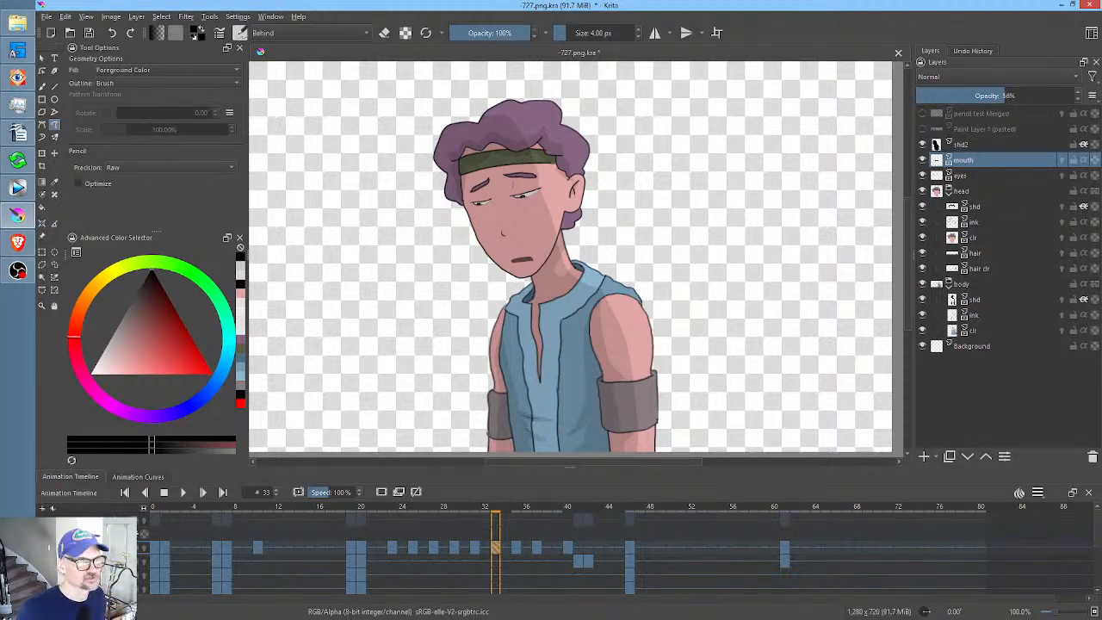
- Switch to FastStone Image Viewer, look through the images in the SL extras folder, and return to Krita
key(alt+Tab)
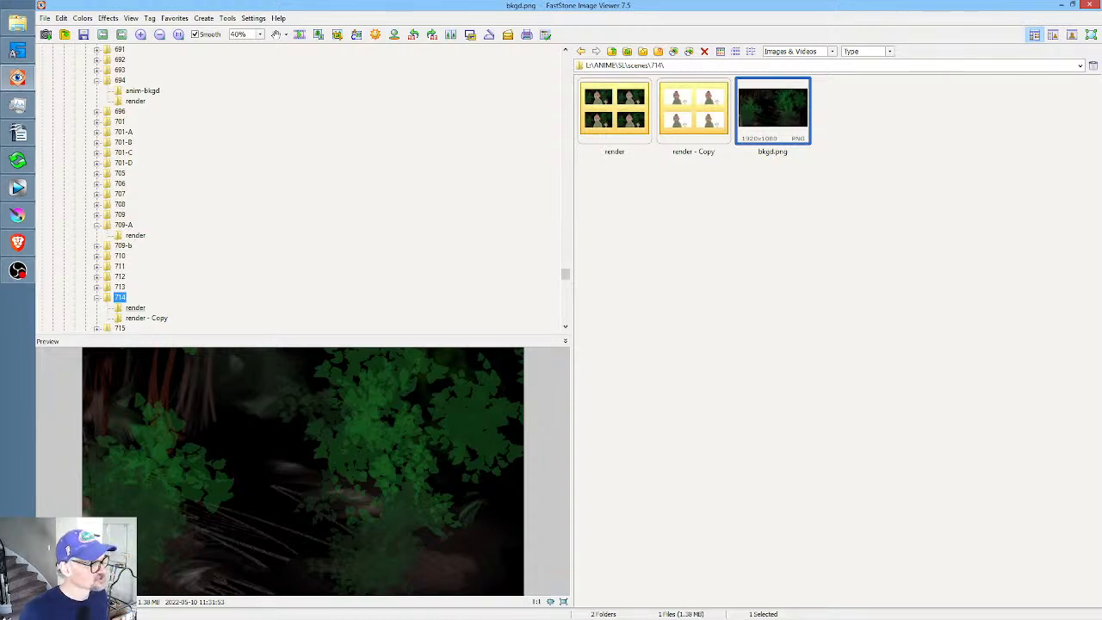
click(19, 189)
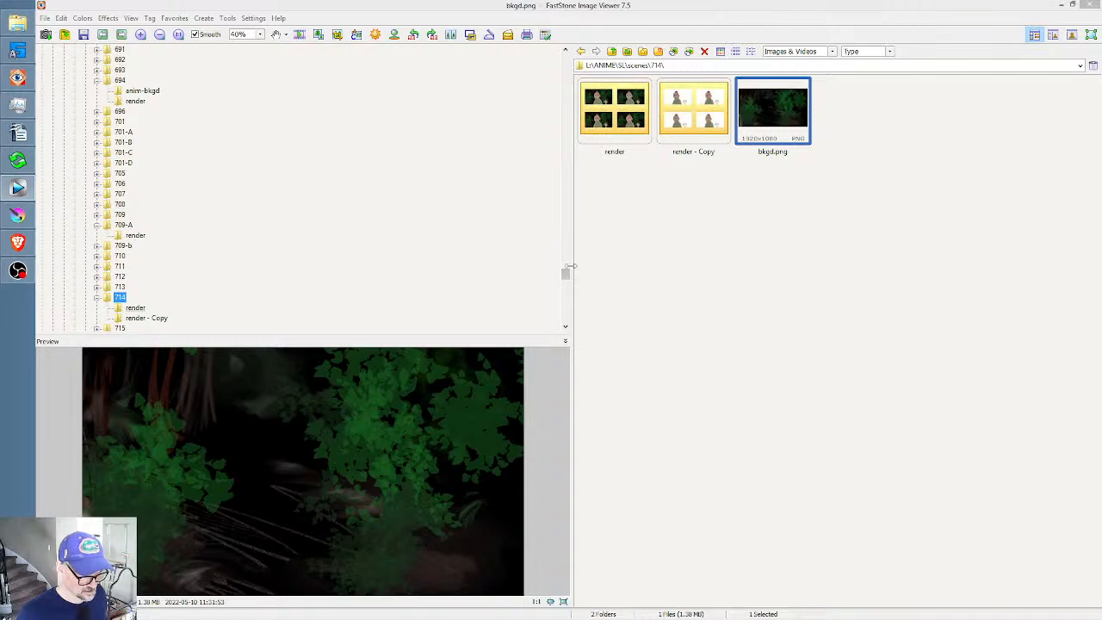
drag(564, 273, 561, 61)
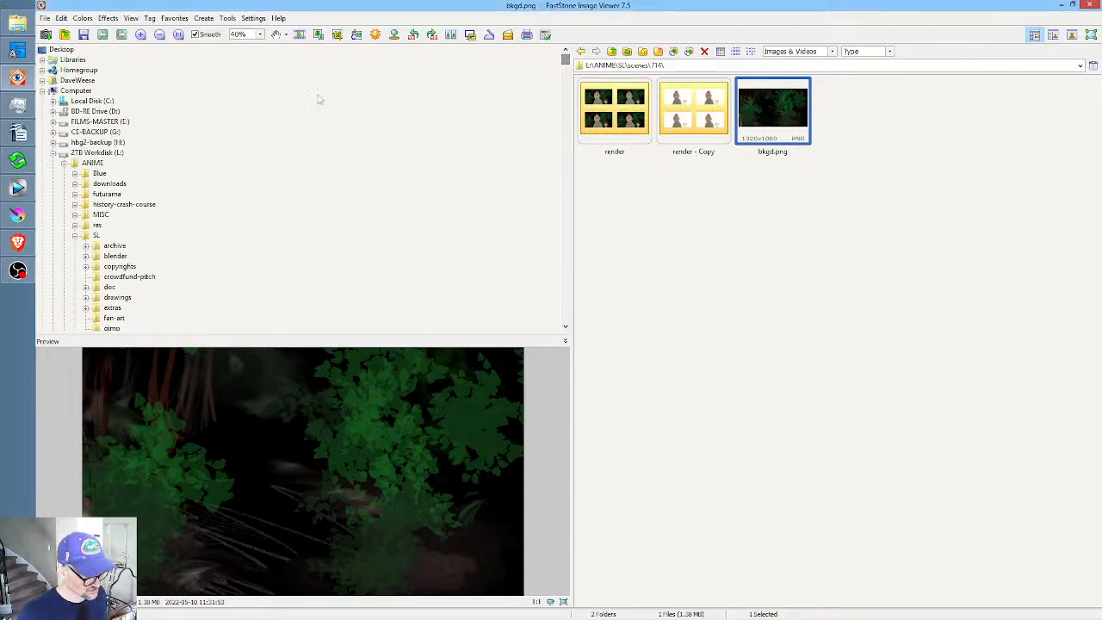
click(113, 307)
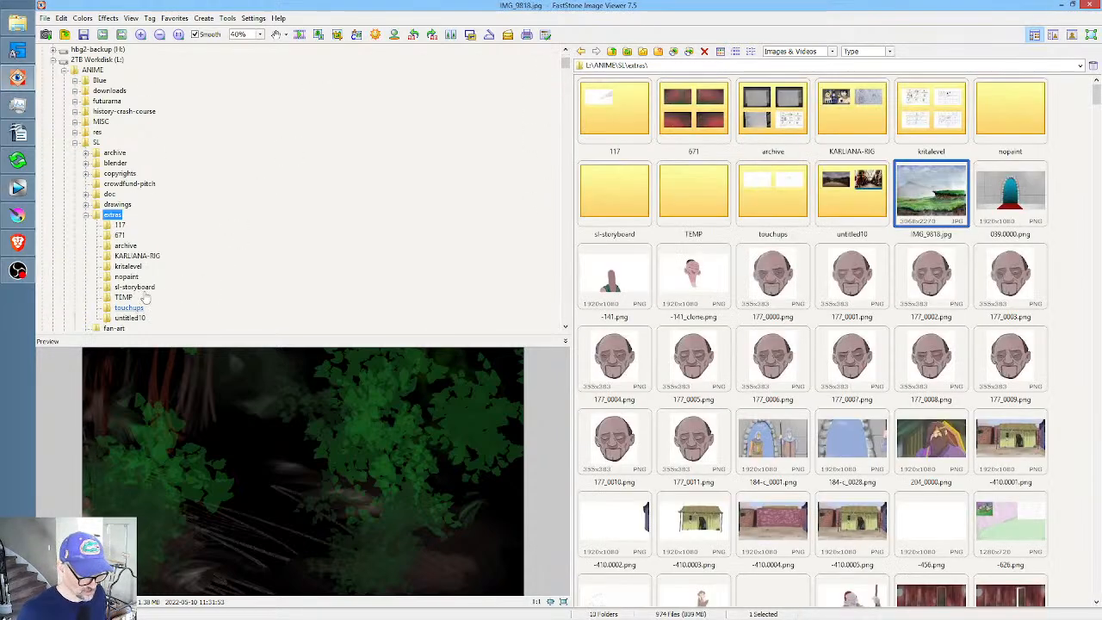
drag(1096, 93, 1097, 608)
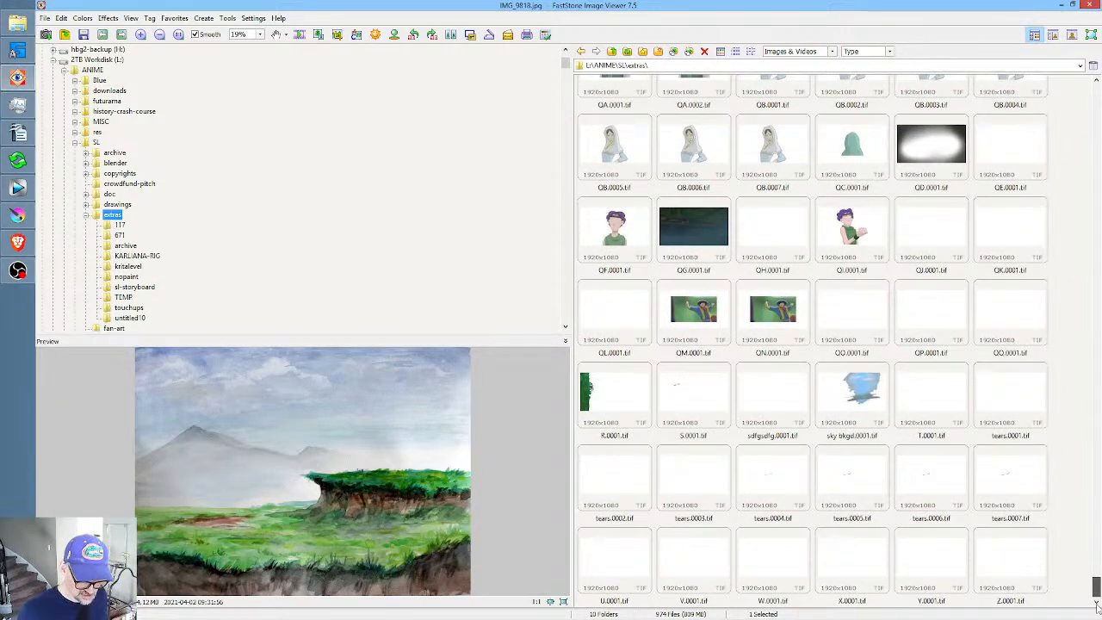
click(17, 215)
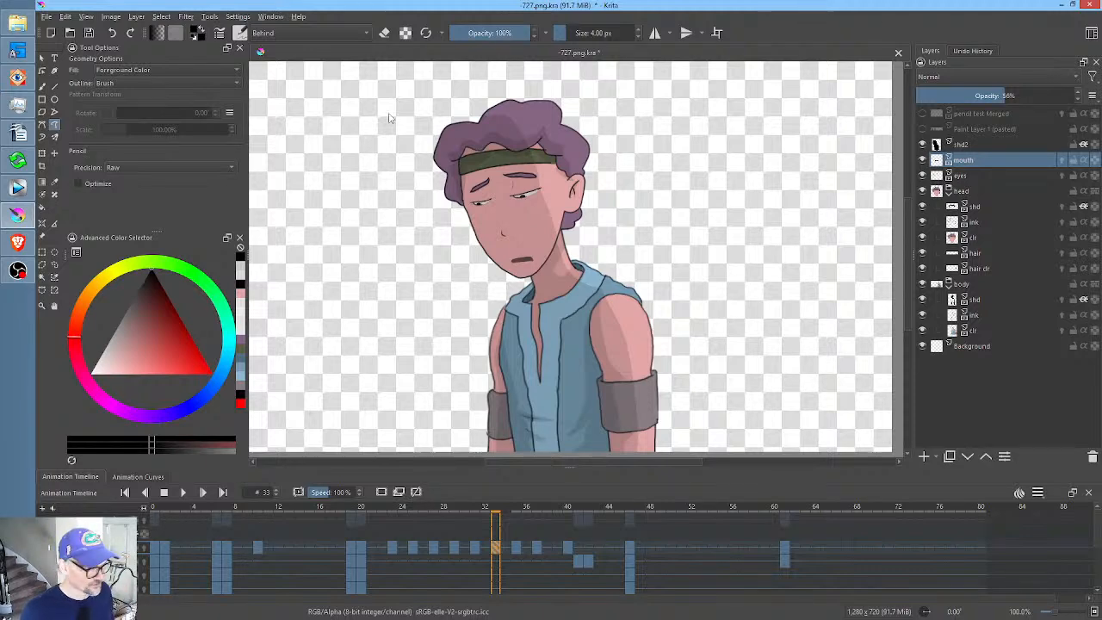
- Open -730.png.kra from the scenes folder and copy its bkgd layer
click(70, 33)
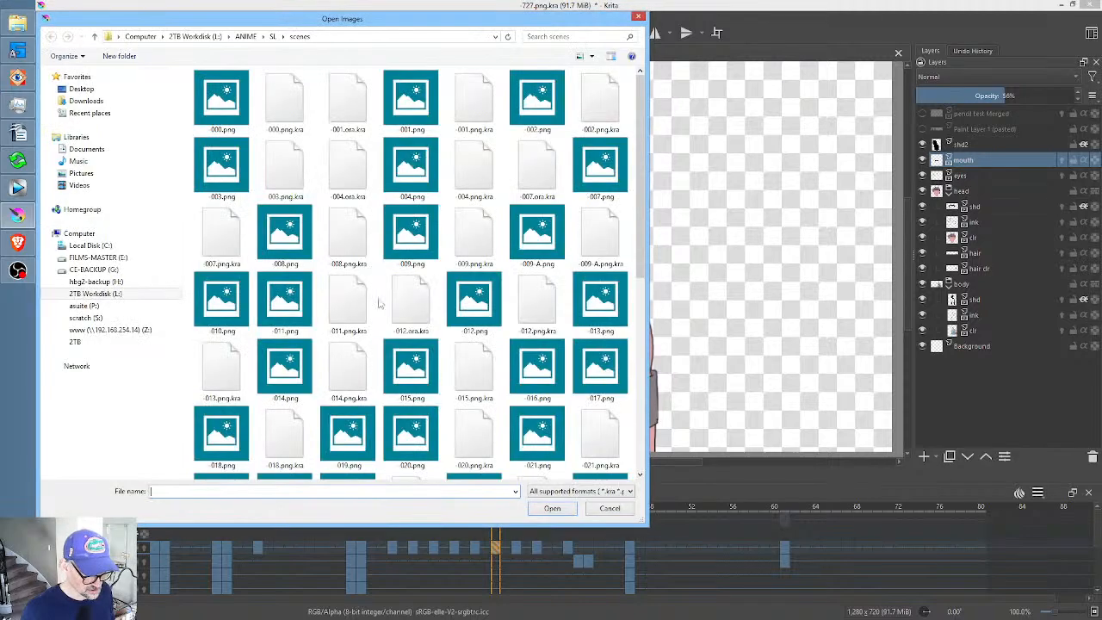
text(-730)
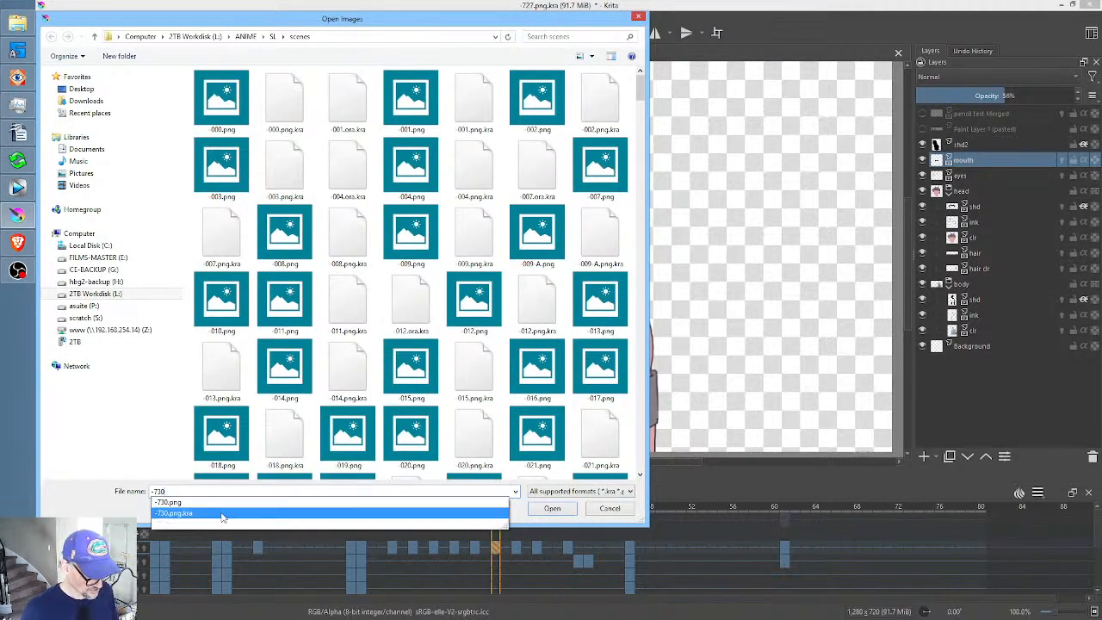
click(301, 513)
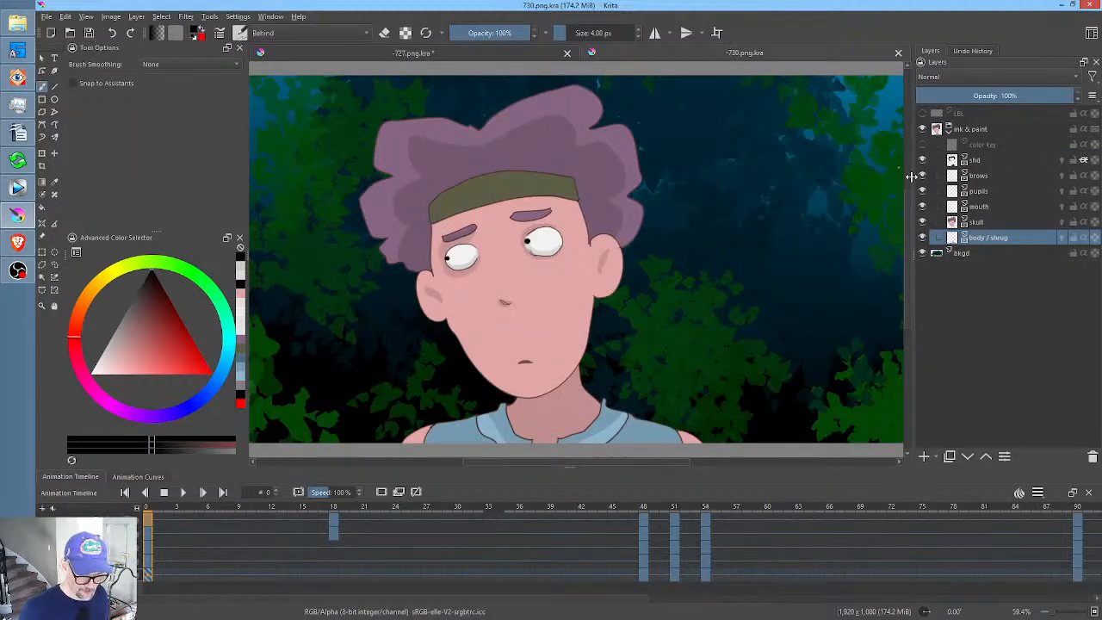
click(966, 254)
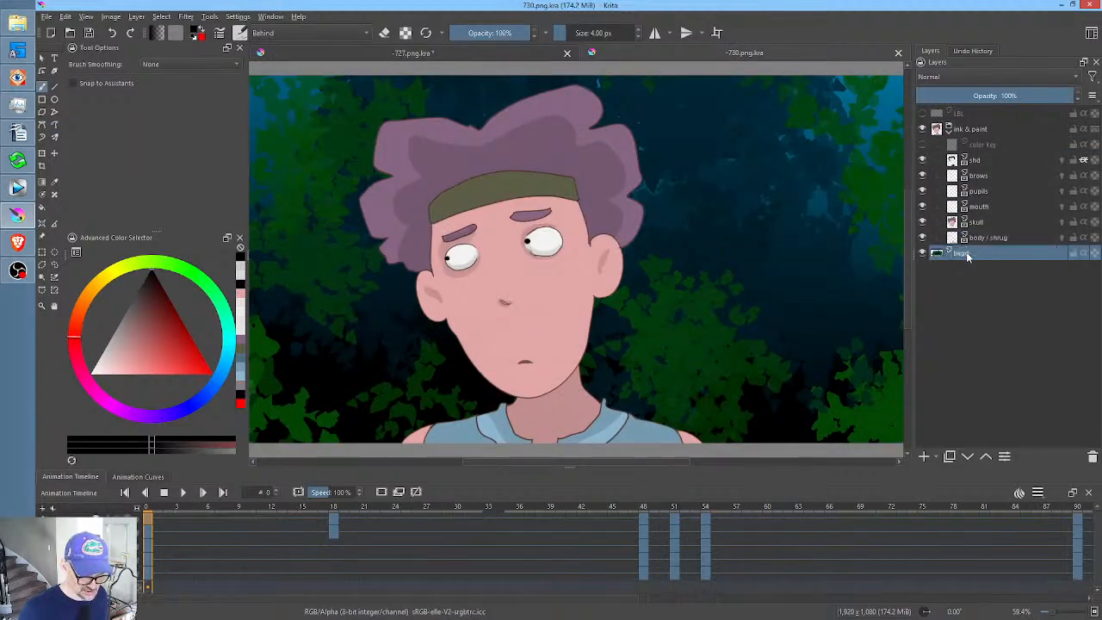
right_click(970, 256)
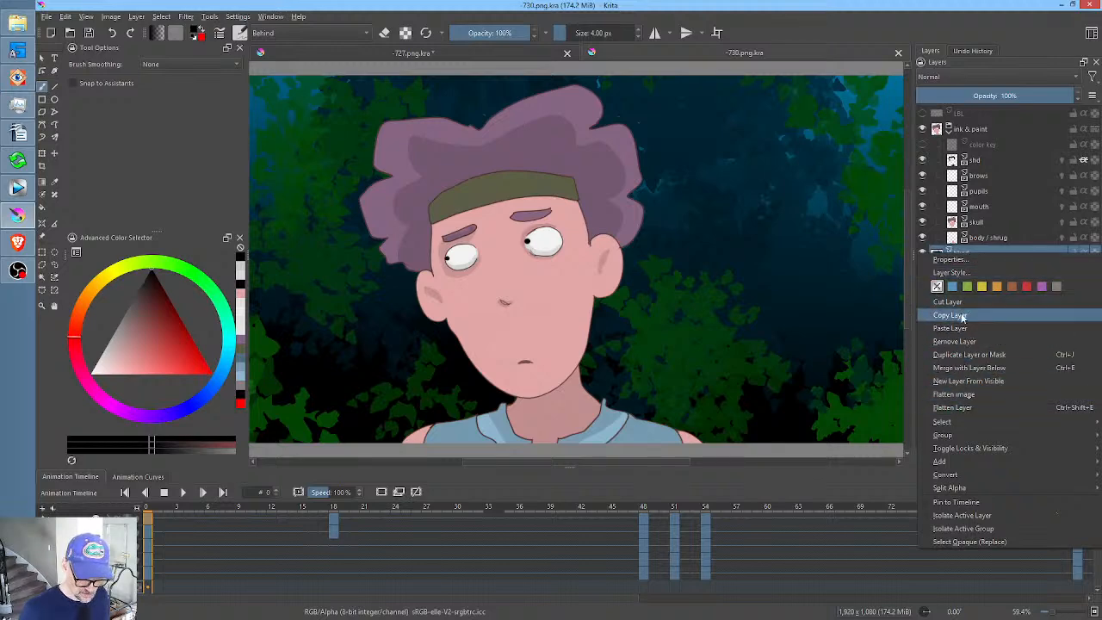
click(965, 317)
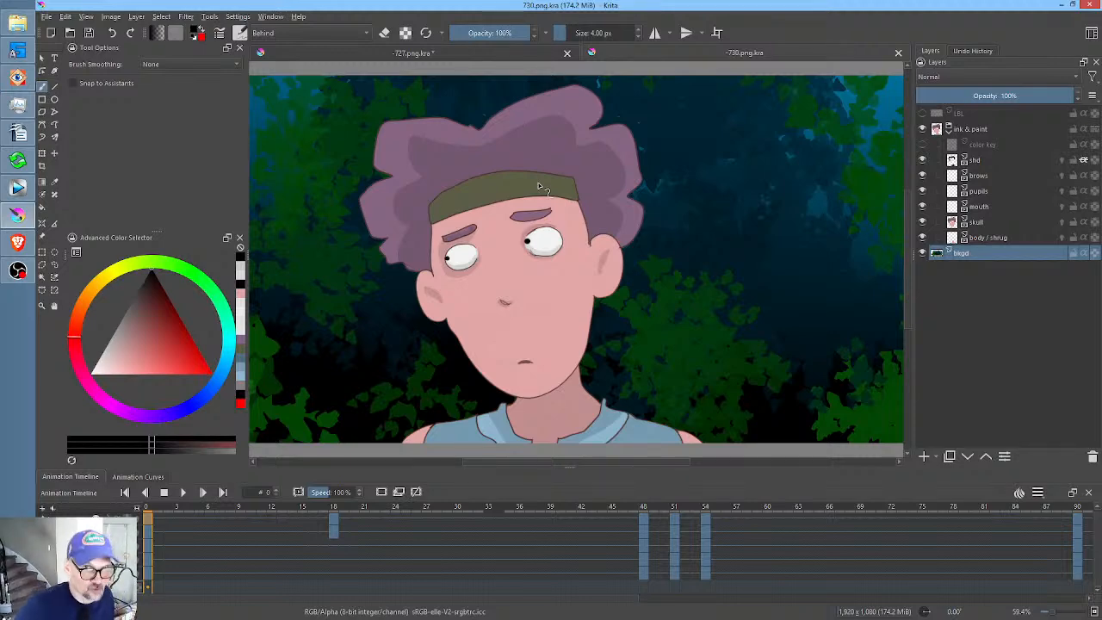
- Paste the copied bkgd layer directly above the Background layer in -727.png.kra
click(455, 53)
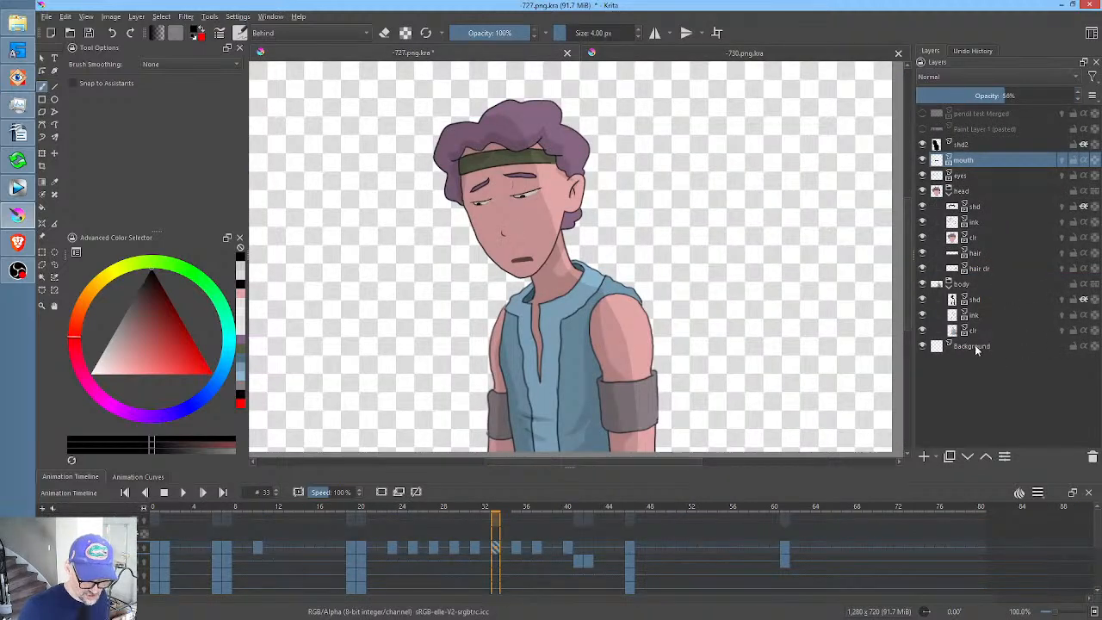
click(976, 345)
right_click(976, 345)
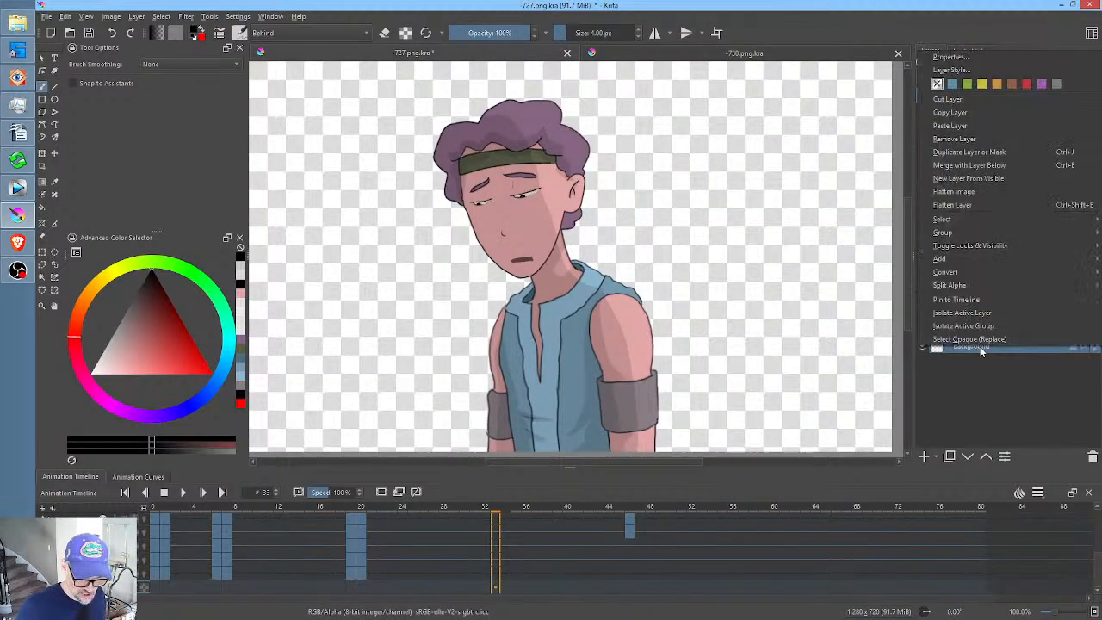
click(962, 127)
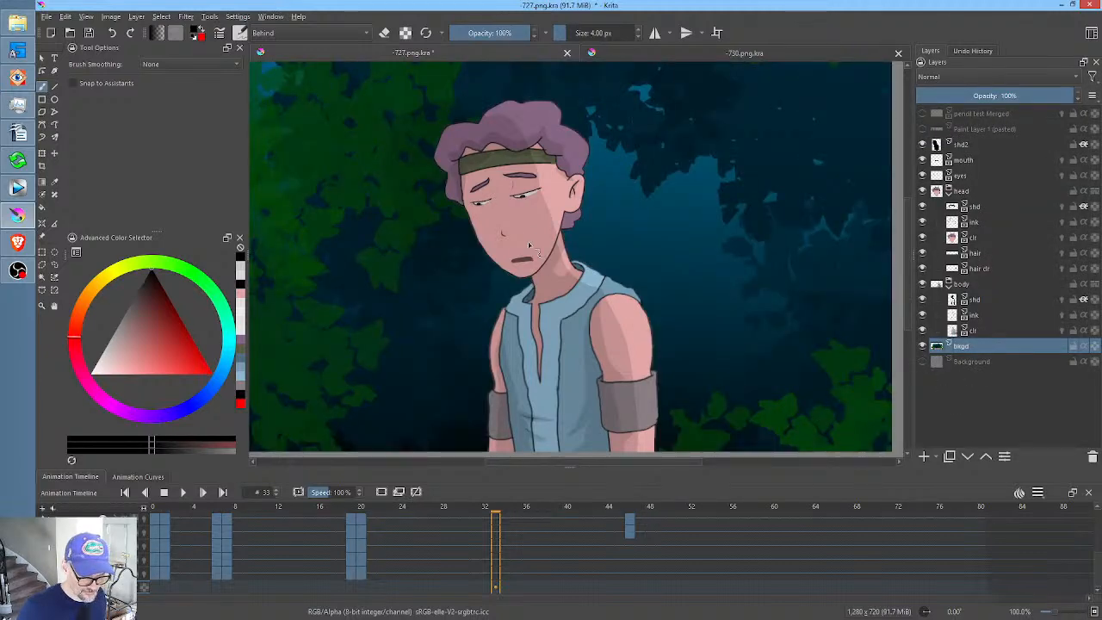
- Play the animation from frame 0 to check the character against the forest background
scroll(530, 258, down, 3)
scroll(560, 253, up, 2)
drag(560, 253, 633, 284)
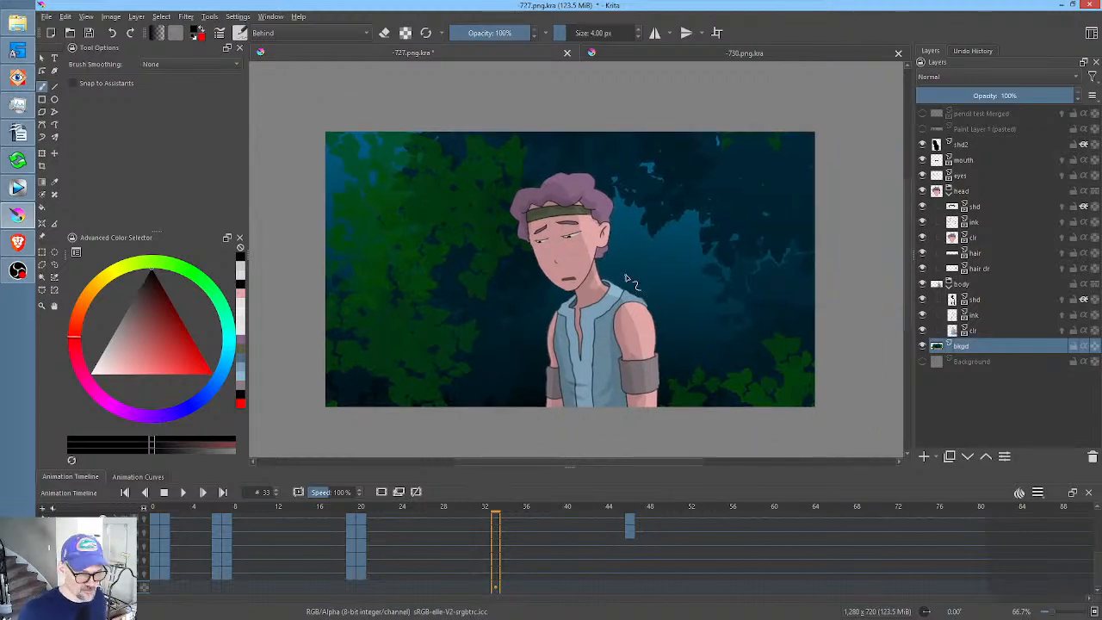
scroll(637, 283, up, 1)
mouse_move(635, 278)
mouse_down()
mouse_move(622, 259)
mouse_move(644, 257)
mouse_move(649, 270)
mouse_up()
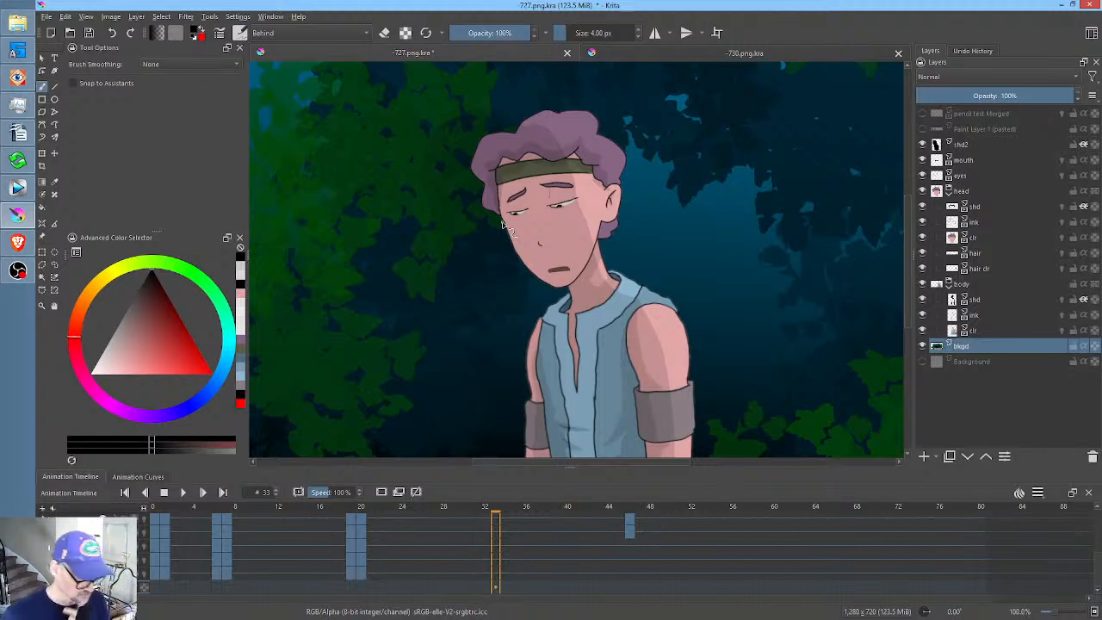
click(162, 508)
scroll(639, 220, down, 3)
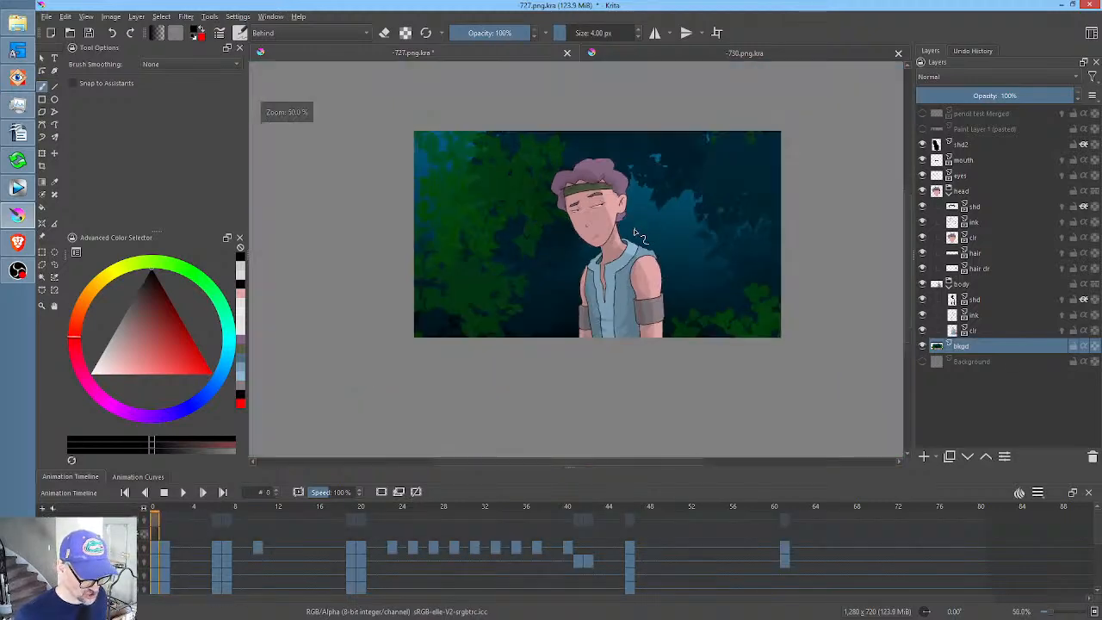
scroll(638, 233, up, 3)
drag(637, 233, 639, 257)
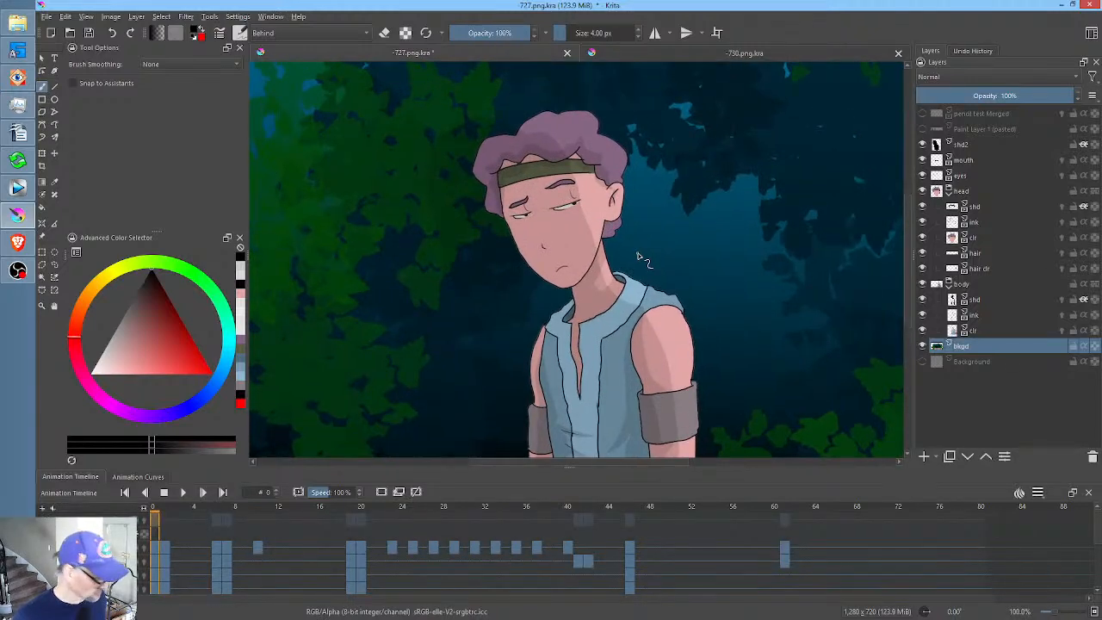
key(space)
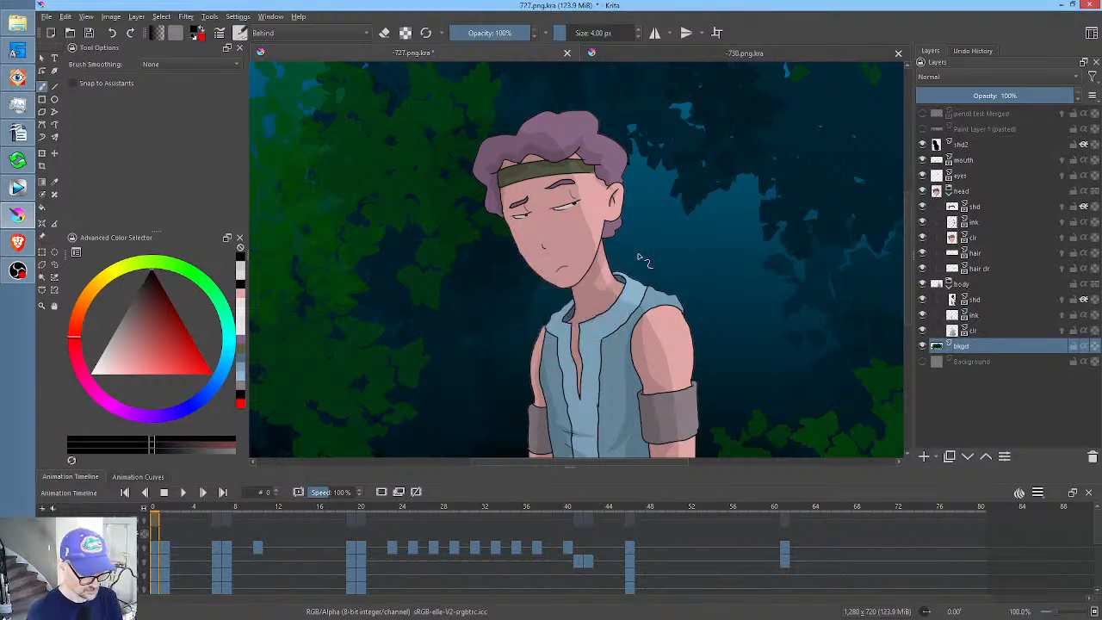
key(space)
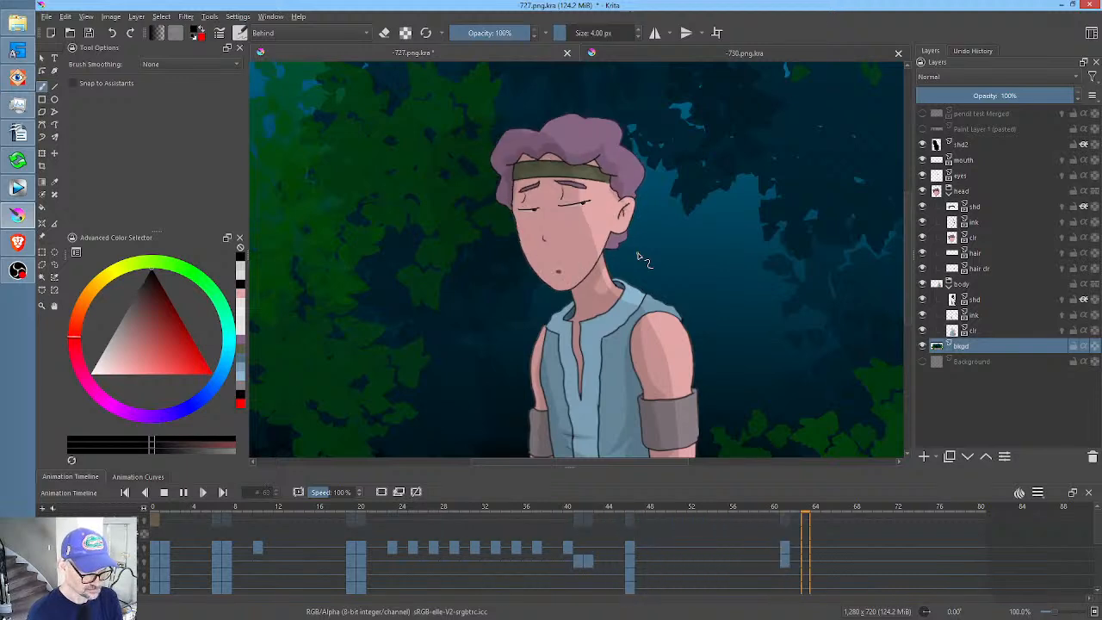
key(space)
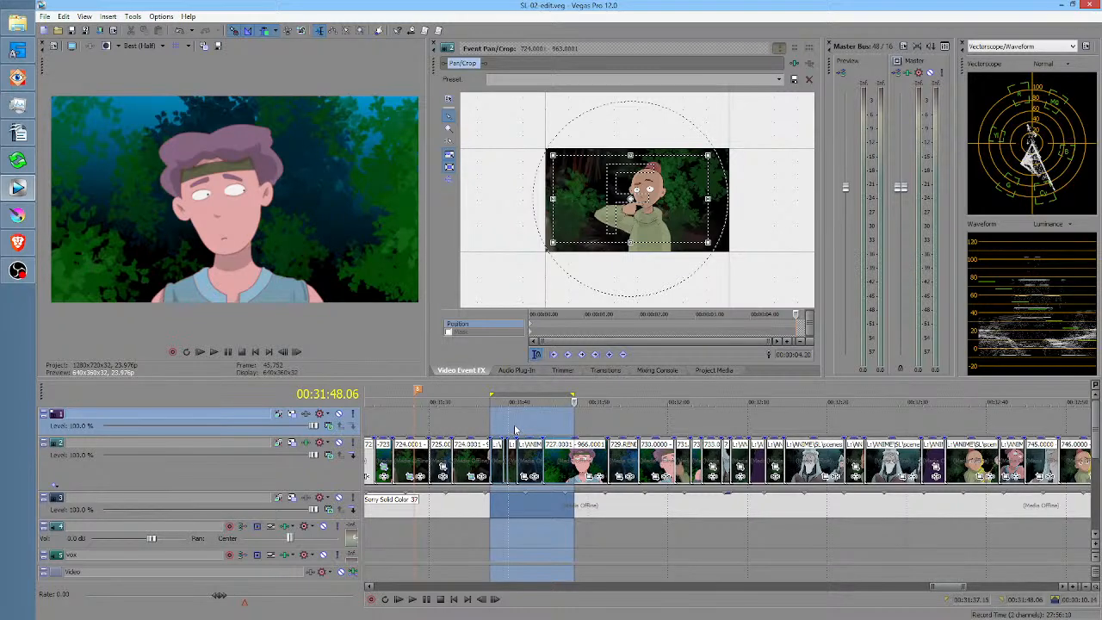
- Look over the 725 to 730 clips on the edit timeline and play the 729 render from its start
click(514, 429)
scroll(520, 430, up, 3)
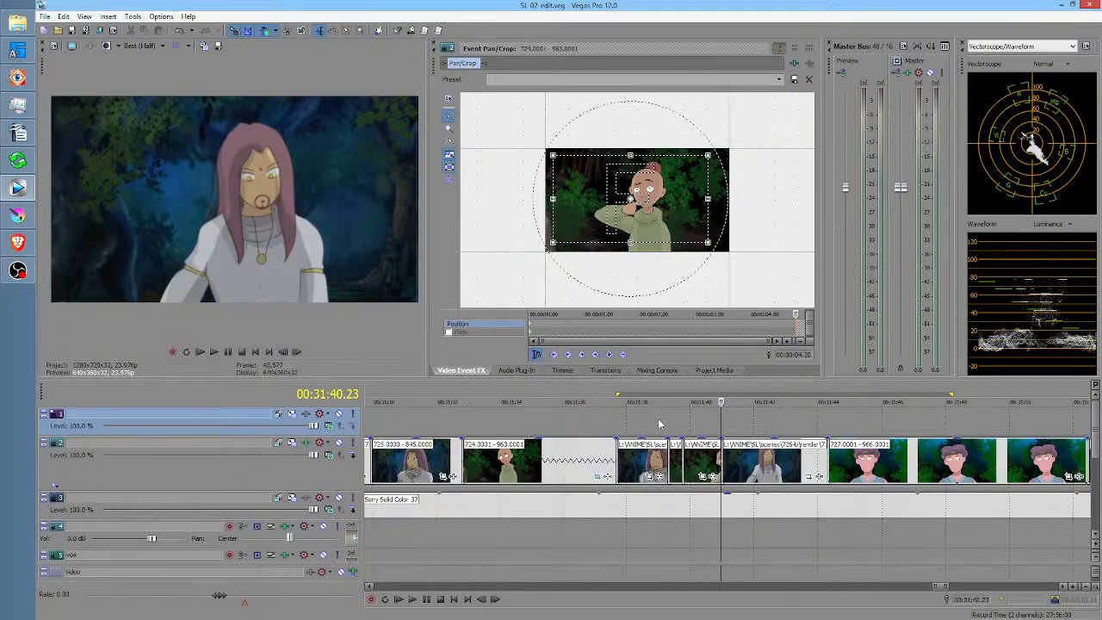
scroll(740, 448, down, 2)
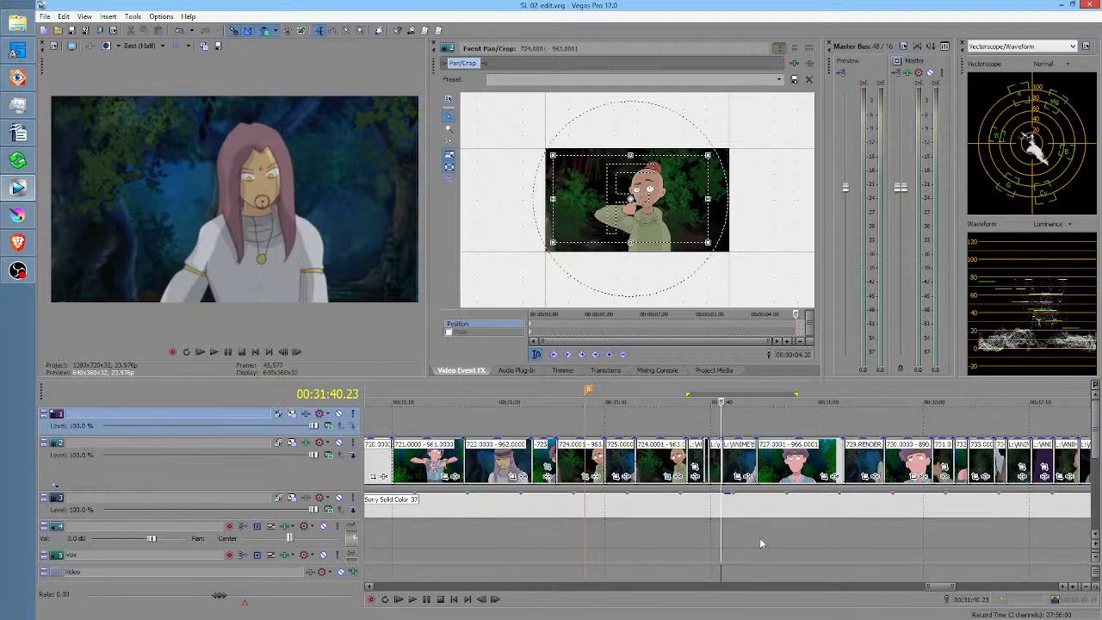
scroll(815, 539, right, 3)
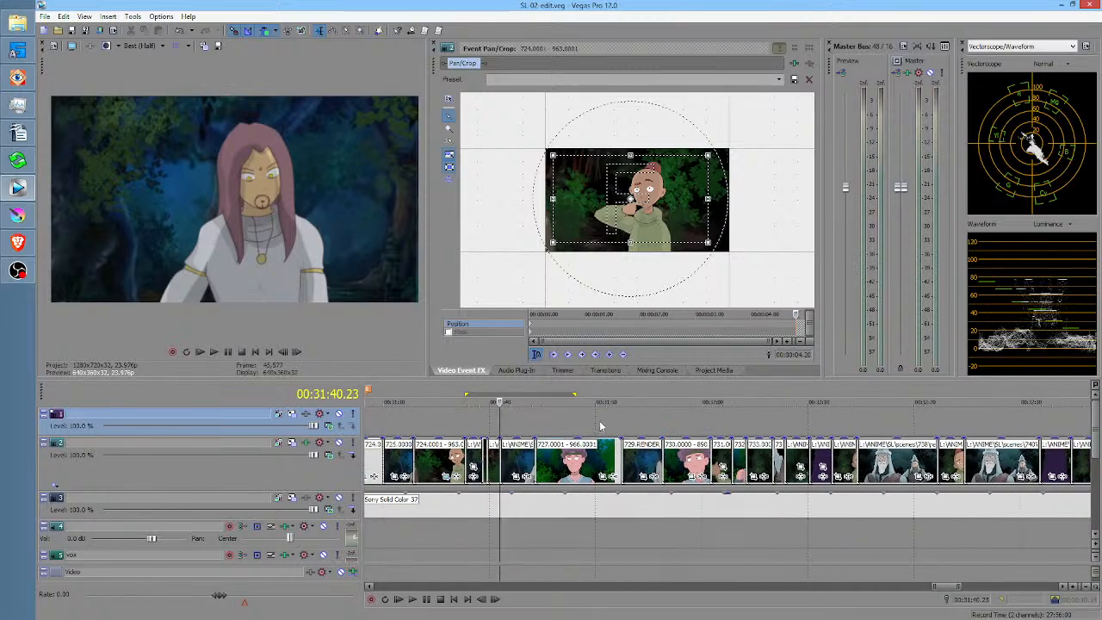
drag(601, 426, 634, 426)
click(625, 430)
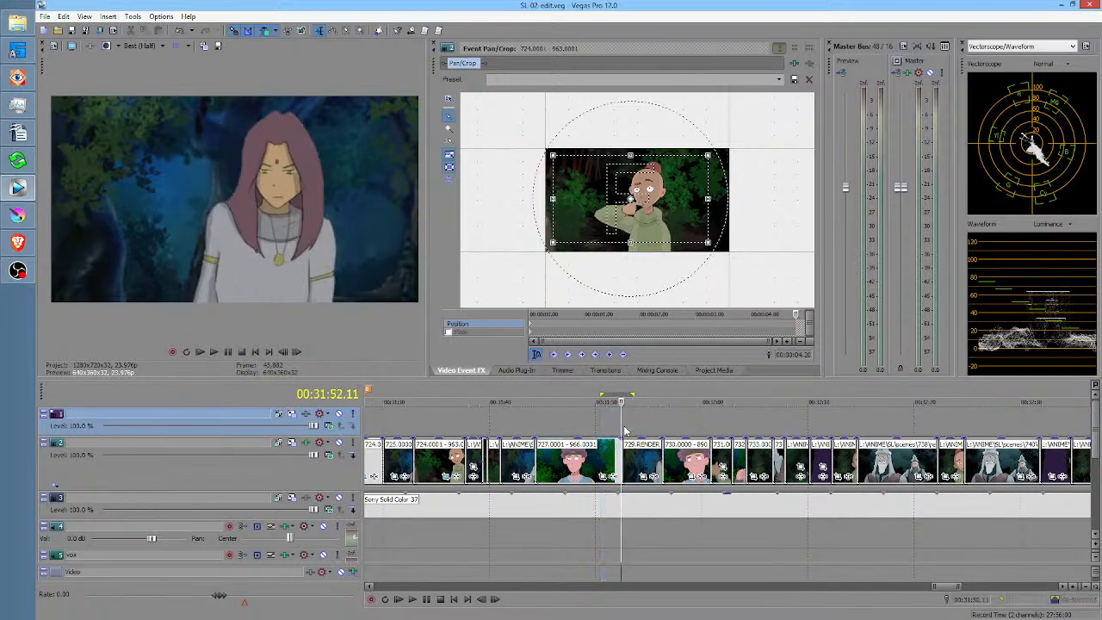
key(space)
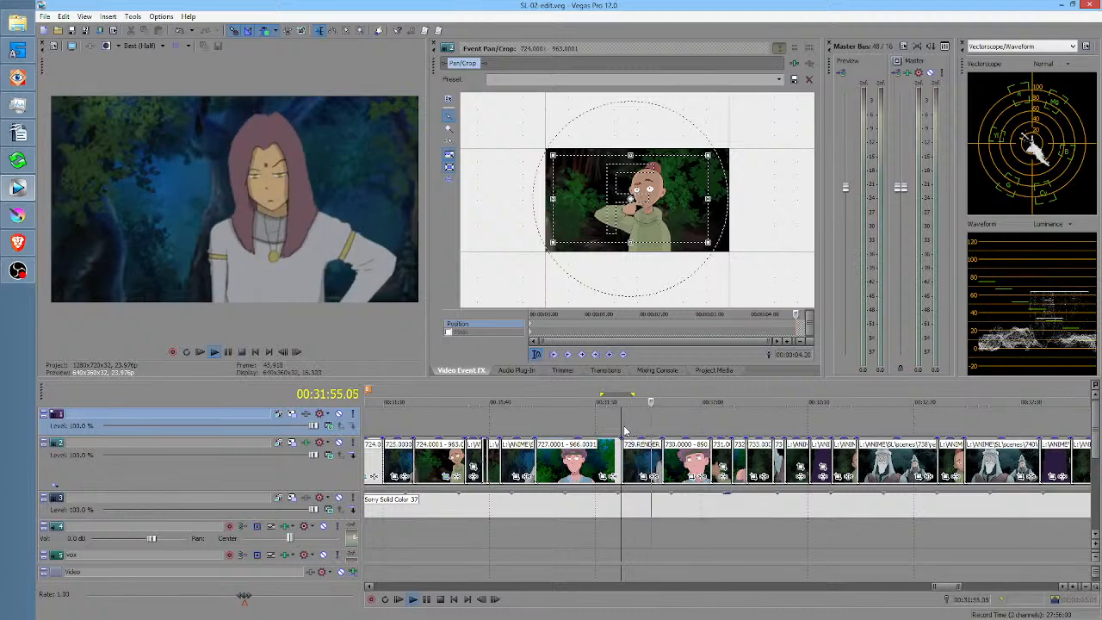
key(space)
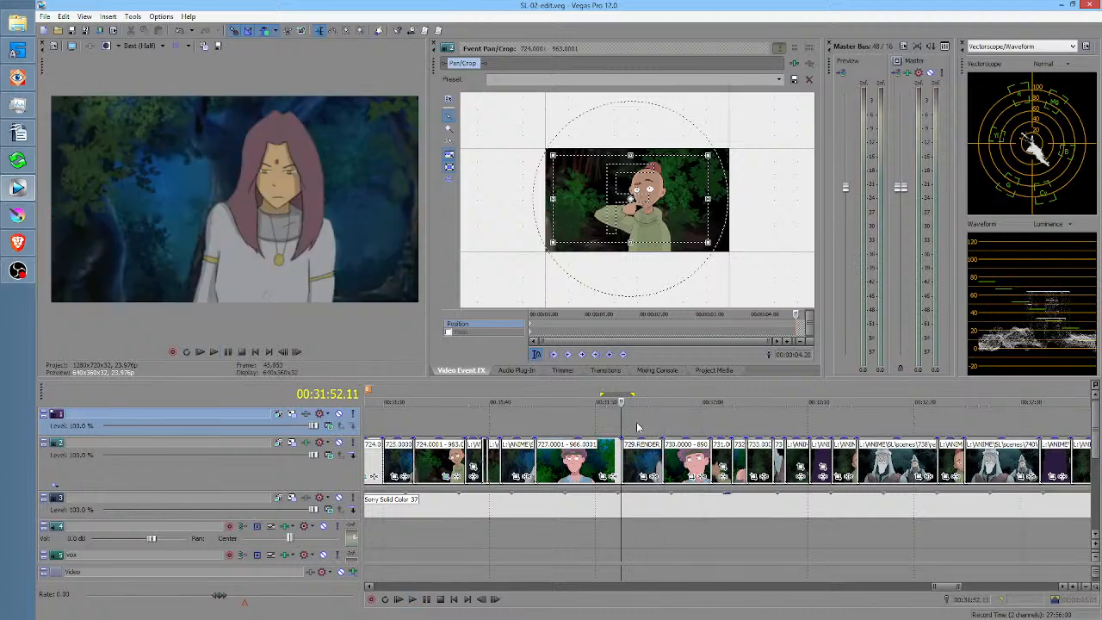
click(637, 428)
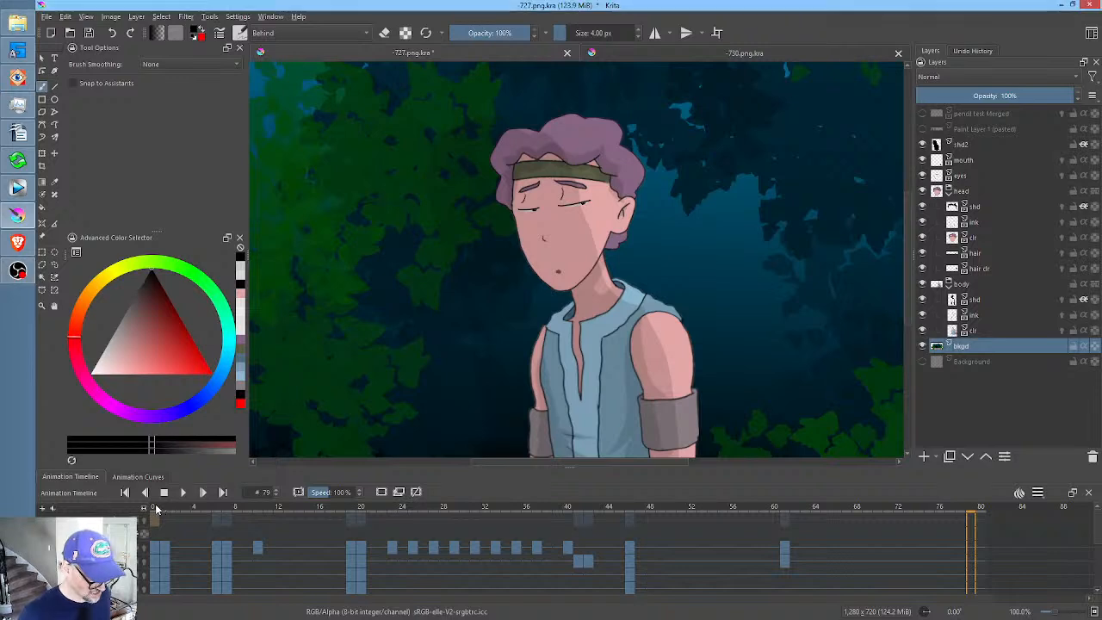
- Replay the scene animation from frame 0, stop it partway, and save -727.png.kra
mouse_move(156, 509)
mouse_down()
mouse_move(747, 501)
mouse_move(146, 513)
mouse_move(155, 510)
mouse_up()
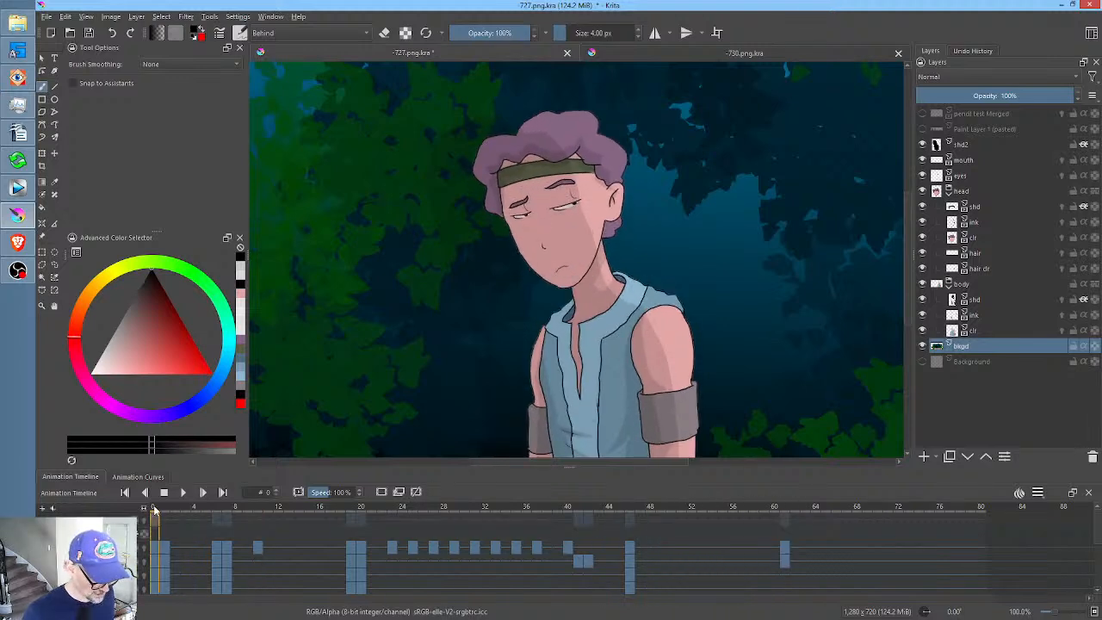
click(182, 492)
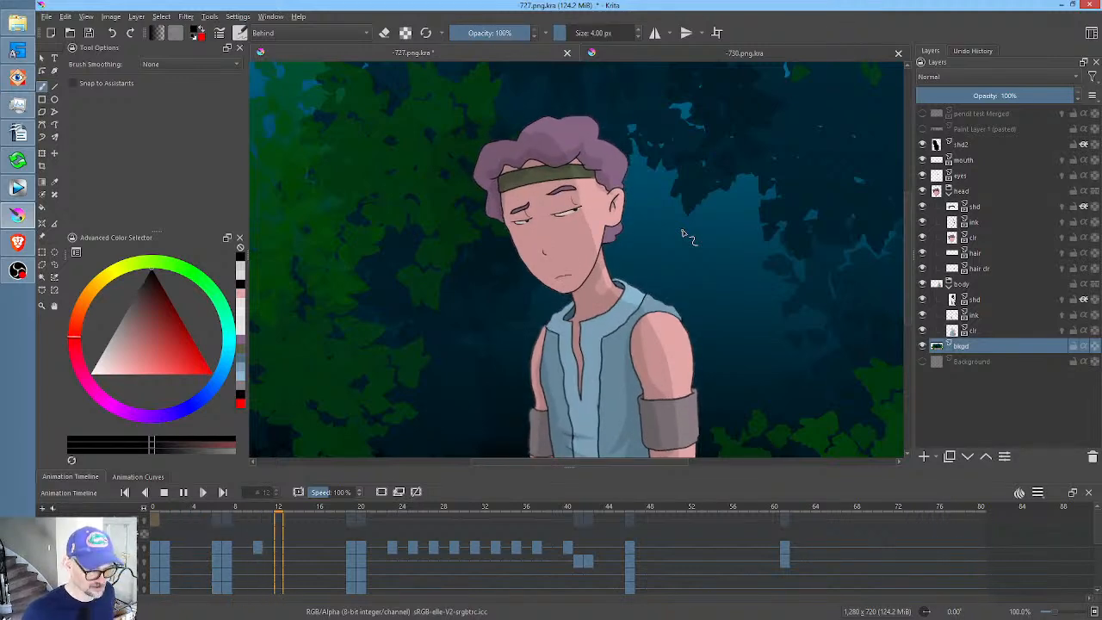
key(space)
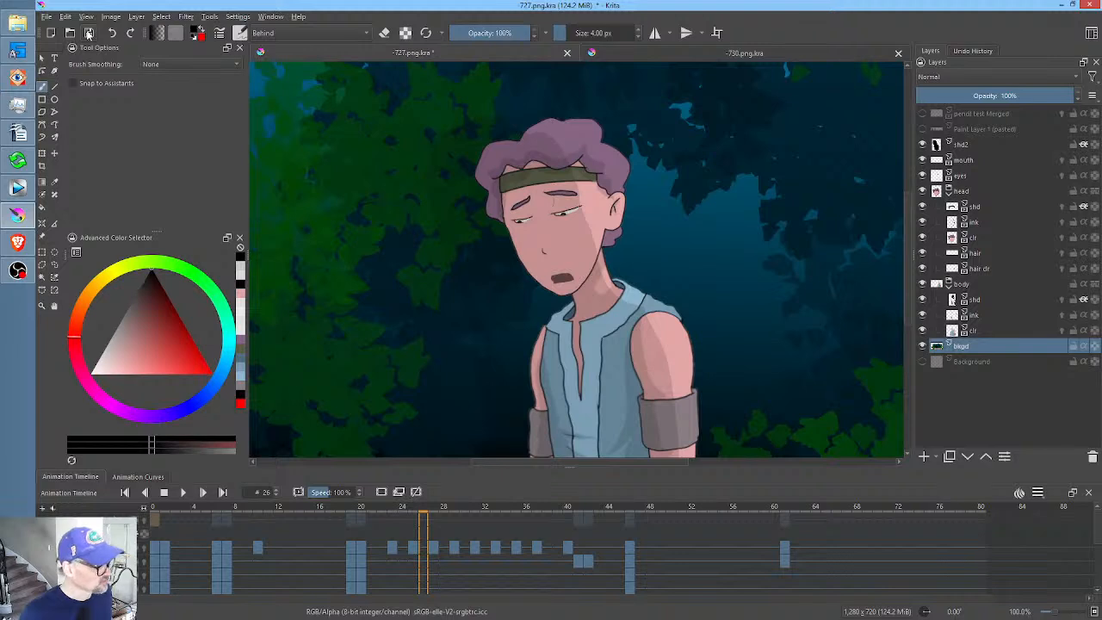
click(88, 33)
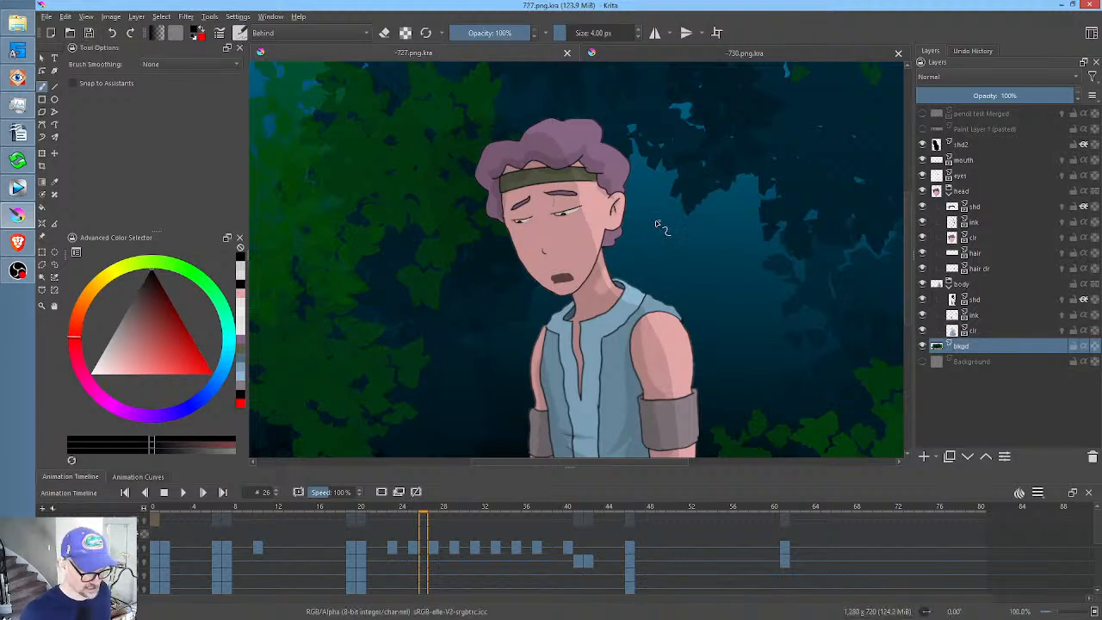
- Render frames 0 to 80 as a PNG image sequence to L:/ANIME/SL/scenes/727/render/ with base name "727.", replacing existing frames
ctrl+click(689, 227)
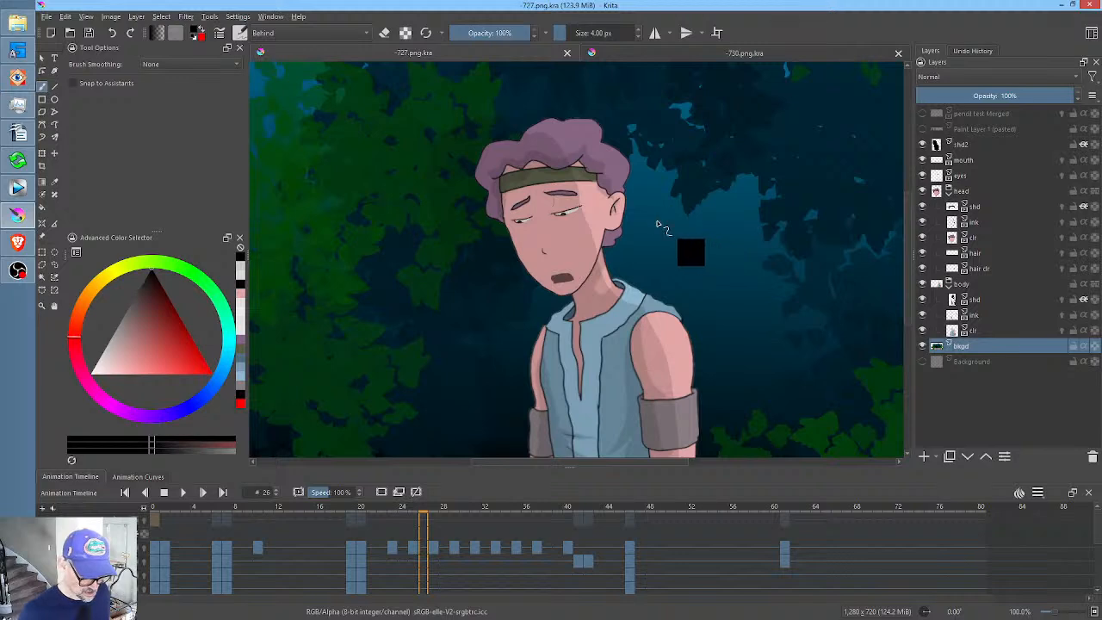
key(ctrl+r)
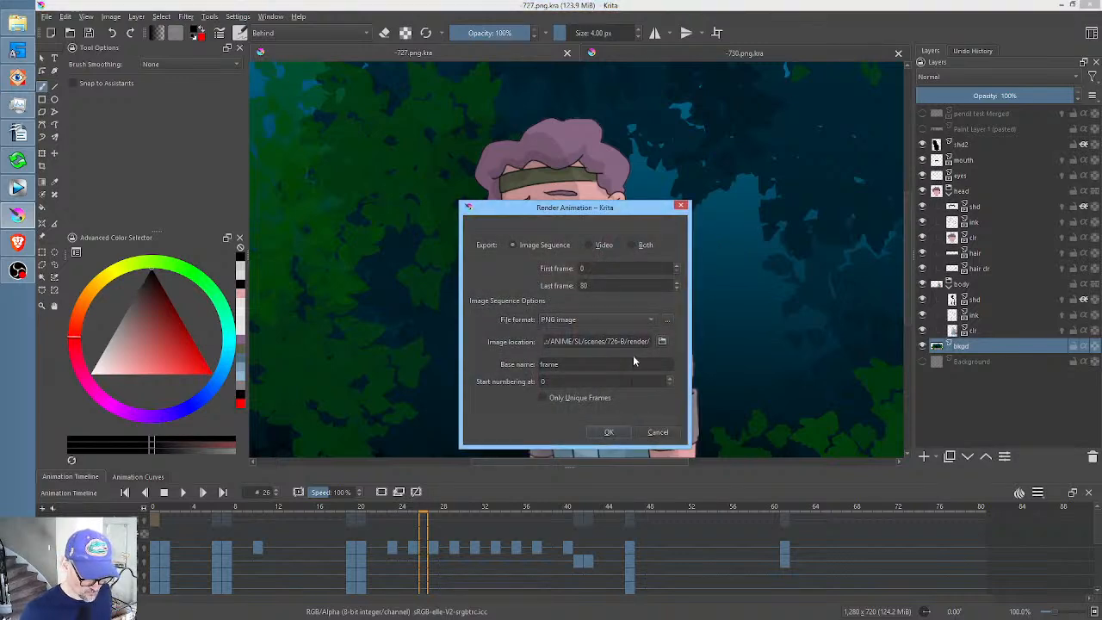
click(620, 341)
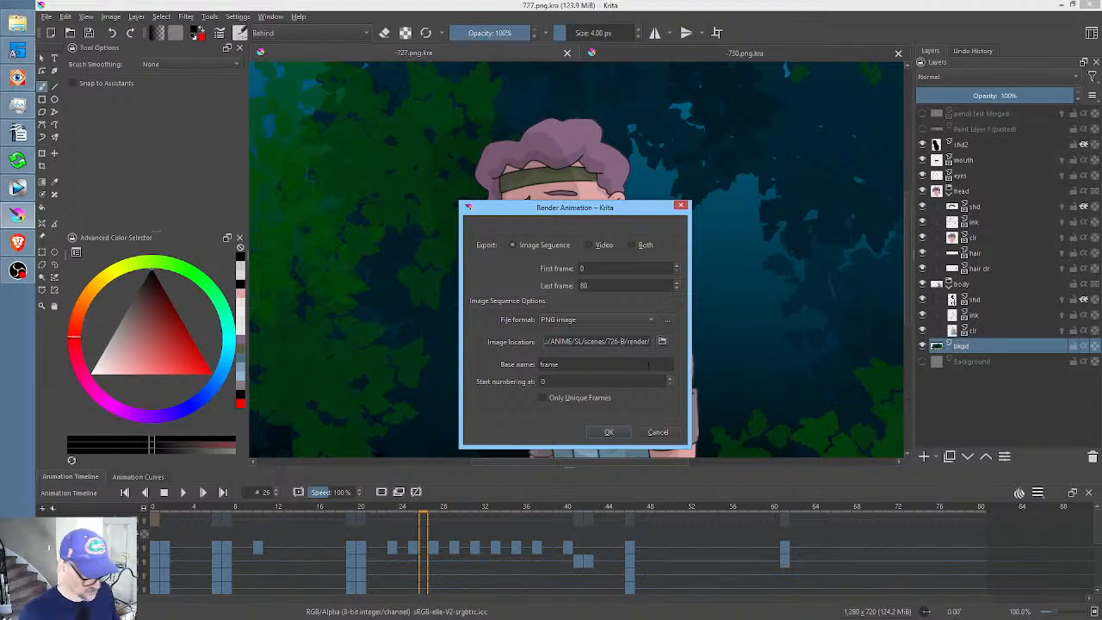
key(BackSpace)
key(BackSpace)
key(BackSpace)
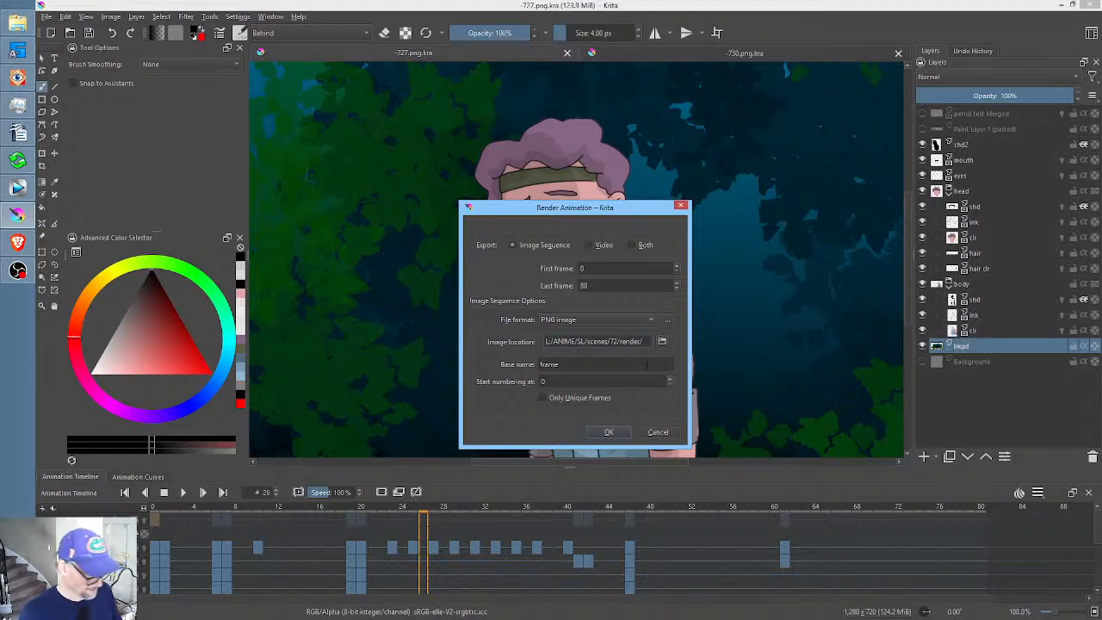
text(7)
double_click(646, 364)
text(72)
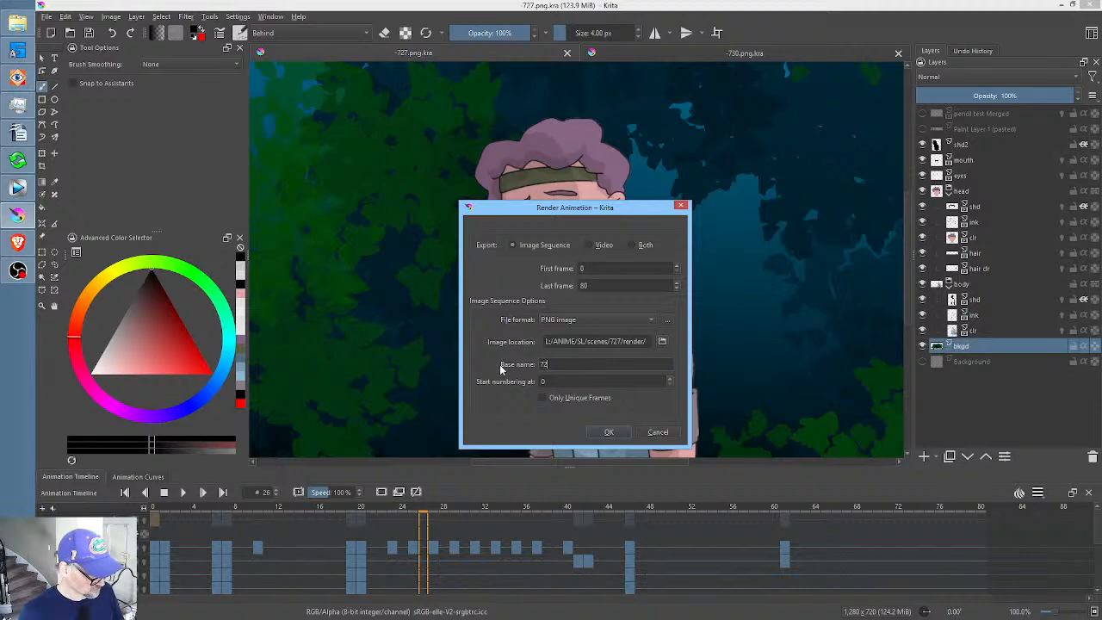
text(7)
click(607, 433)
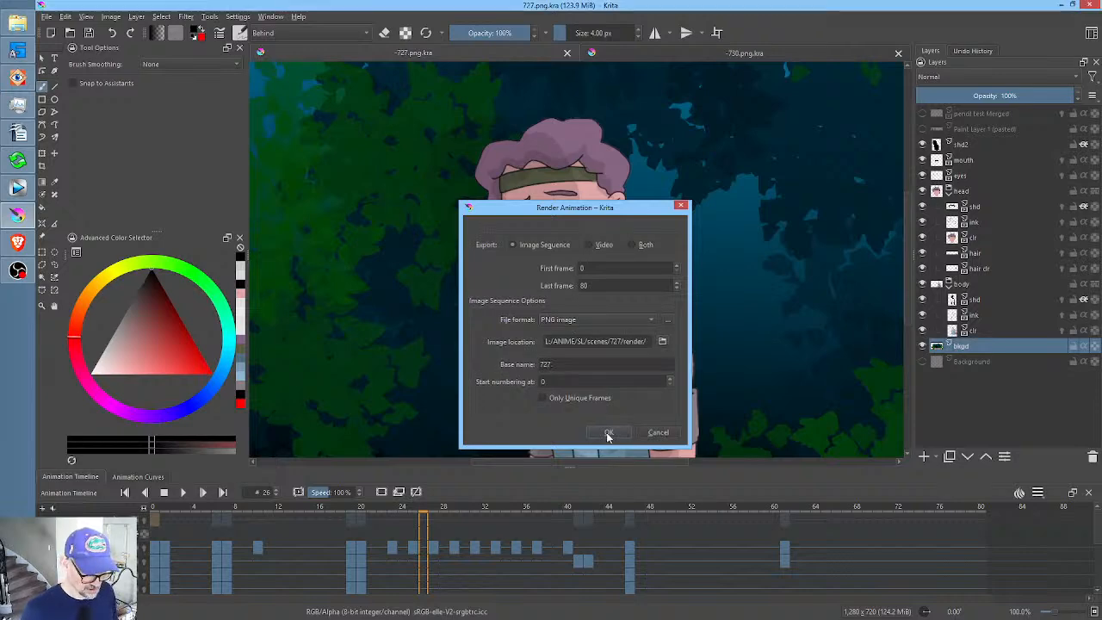
click(627, 339)
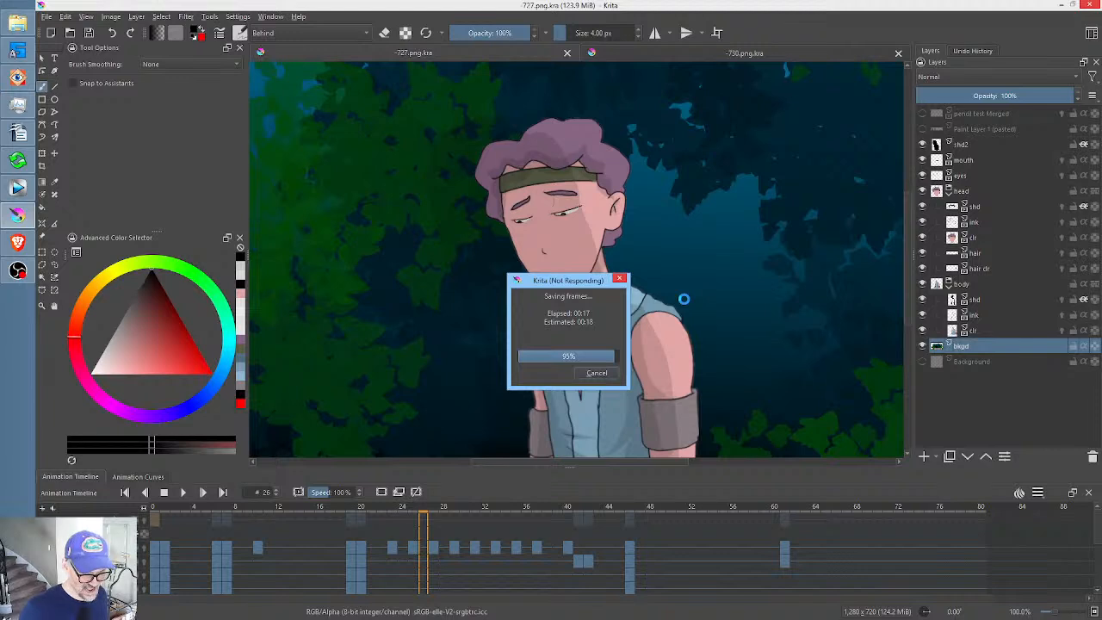
- Apply a Gaussian Blur with 5 px horizontal and vertical radius to the shd2 layer and save the document
click(965, 144)
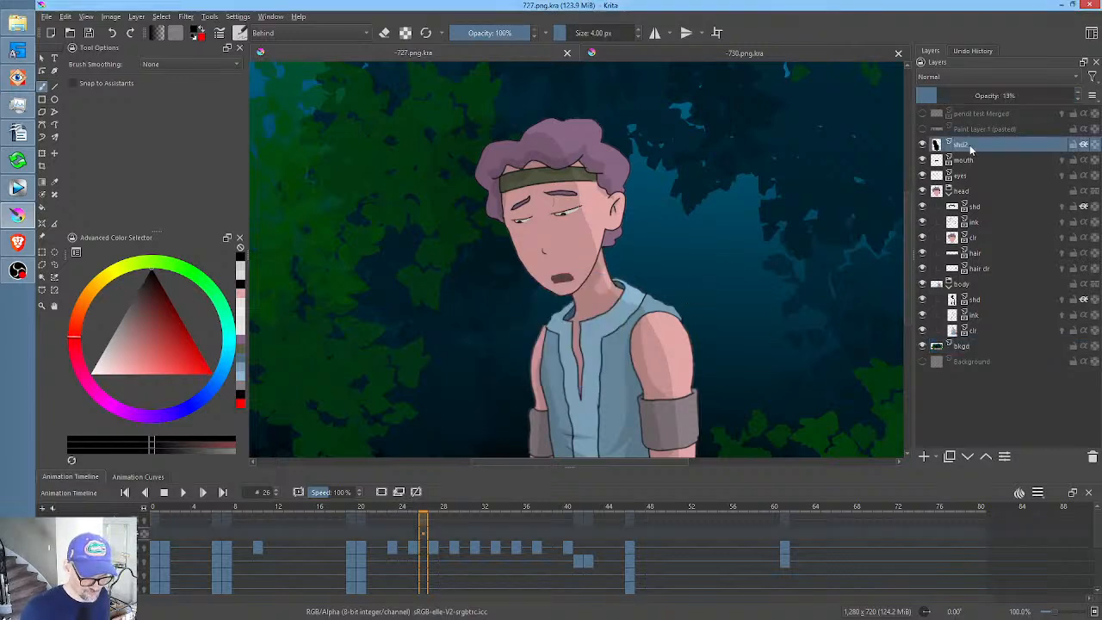
click(184, 17)
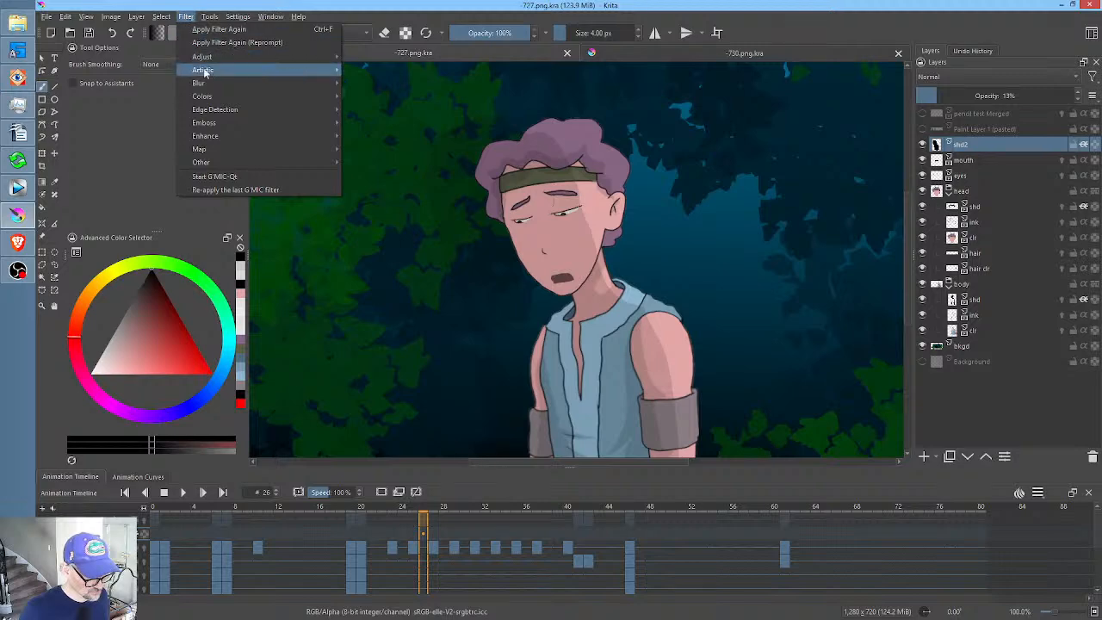
mouse_move(210, 85)
click(380, 95)
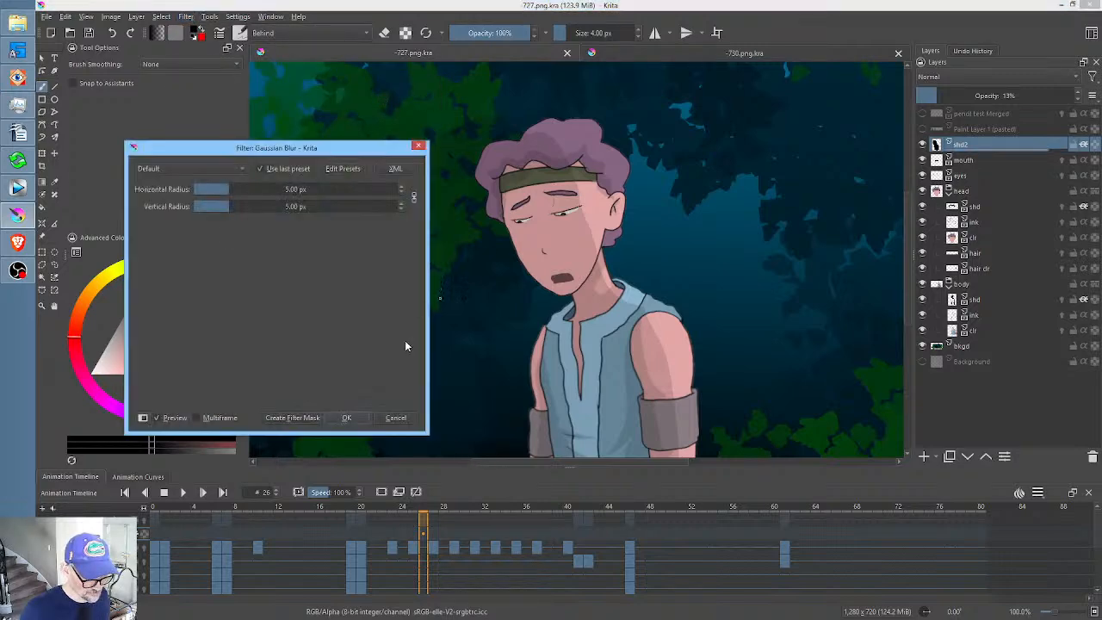
click(348, 418)
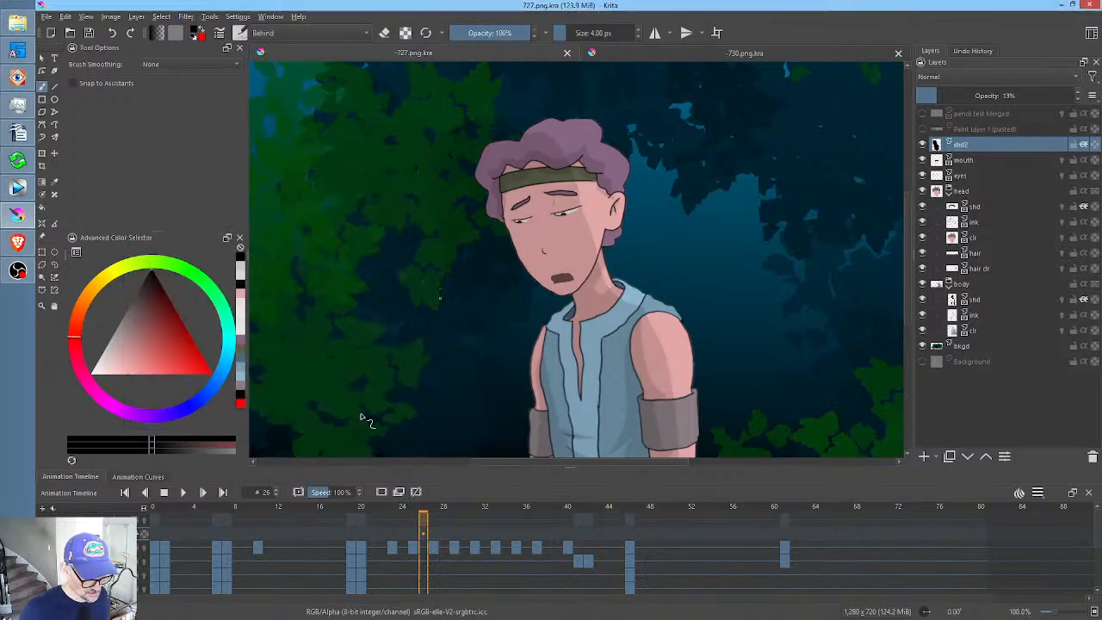
scroll(630, 211, up, 3)
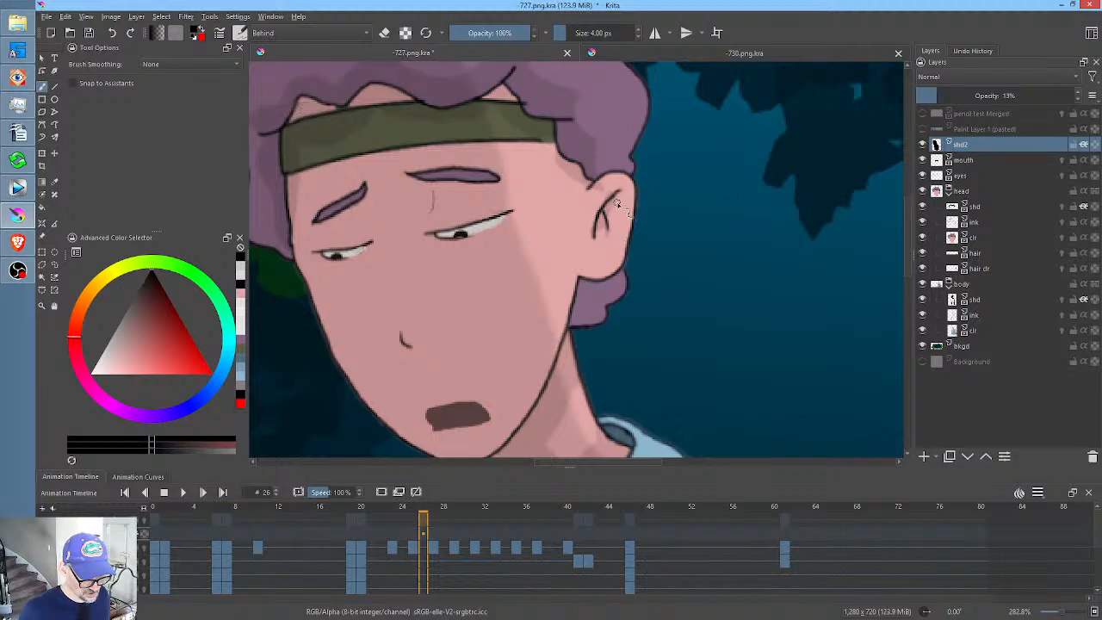
key(2)
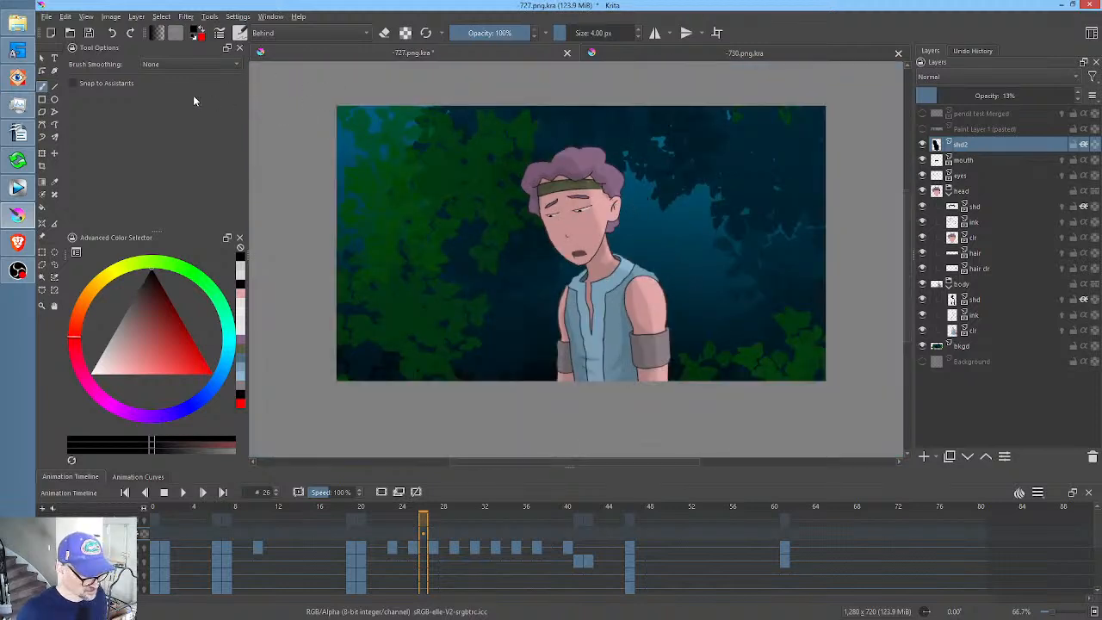
click(89, 33)
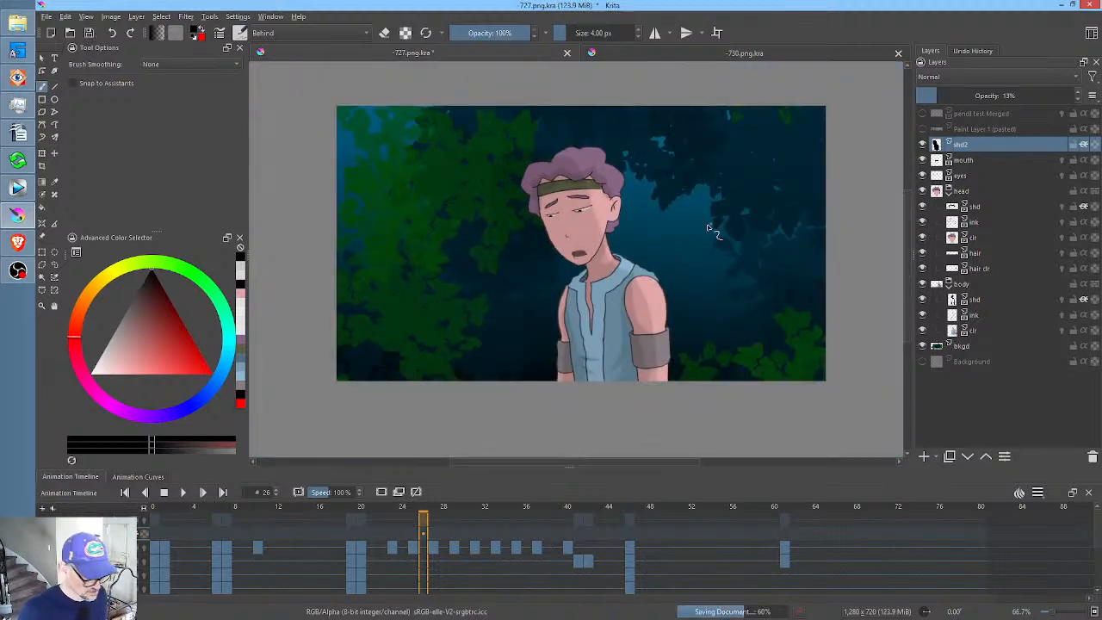
- Render the blurred-shading version again as PNG frames 0 to 80, overwriting the old frames in the 727 render folder
key(ctrl+shift+r)
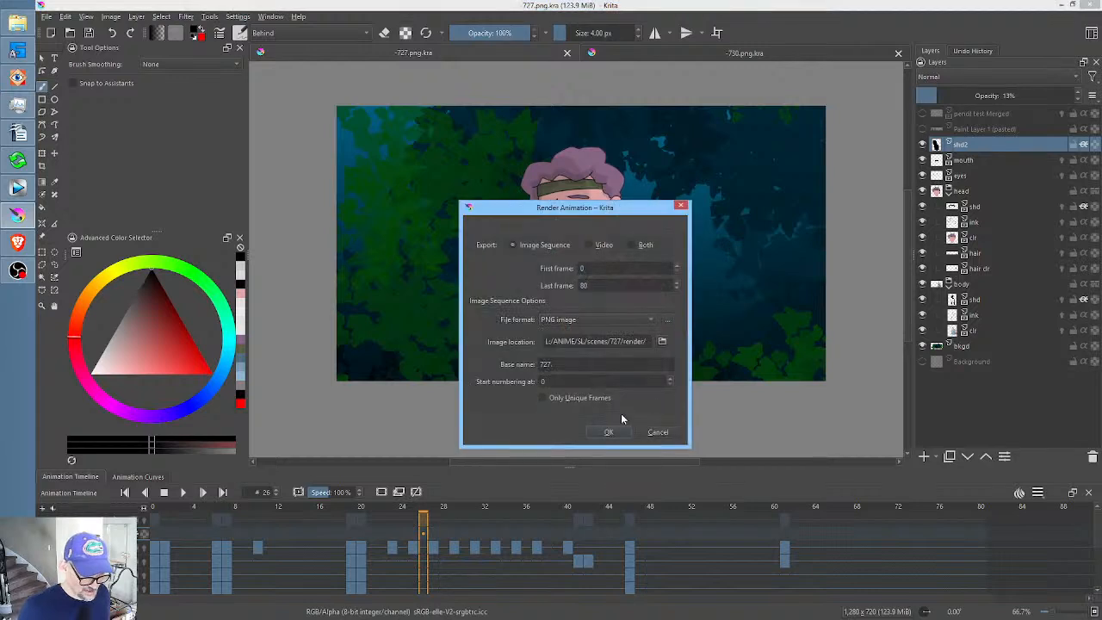
click(622, 436)
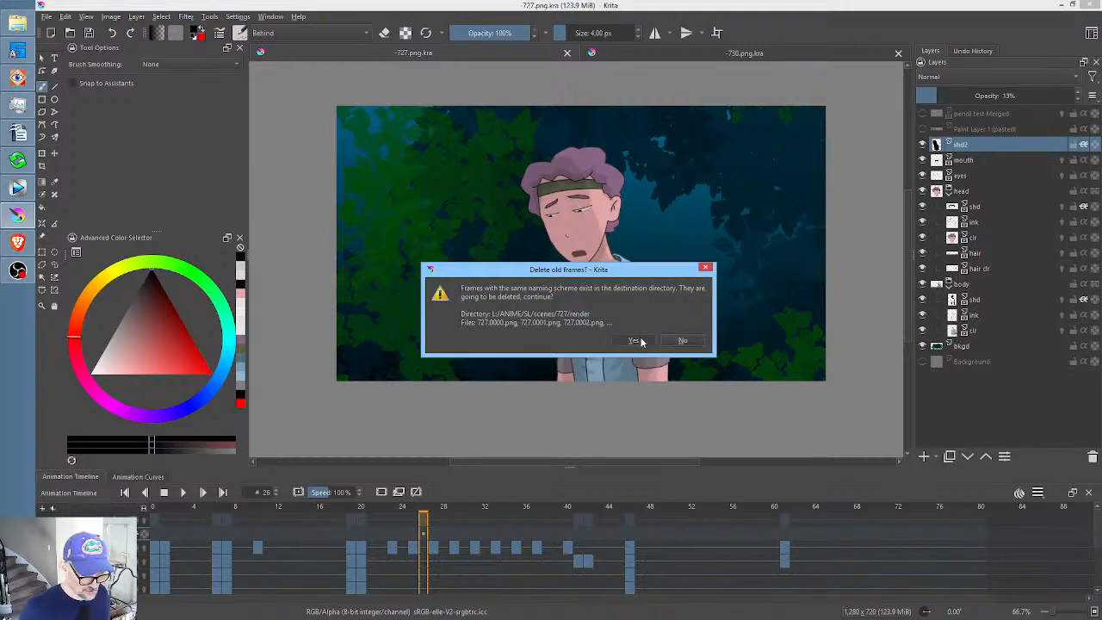
click(639, 345)
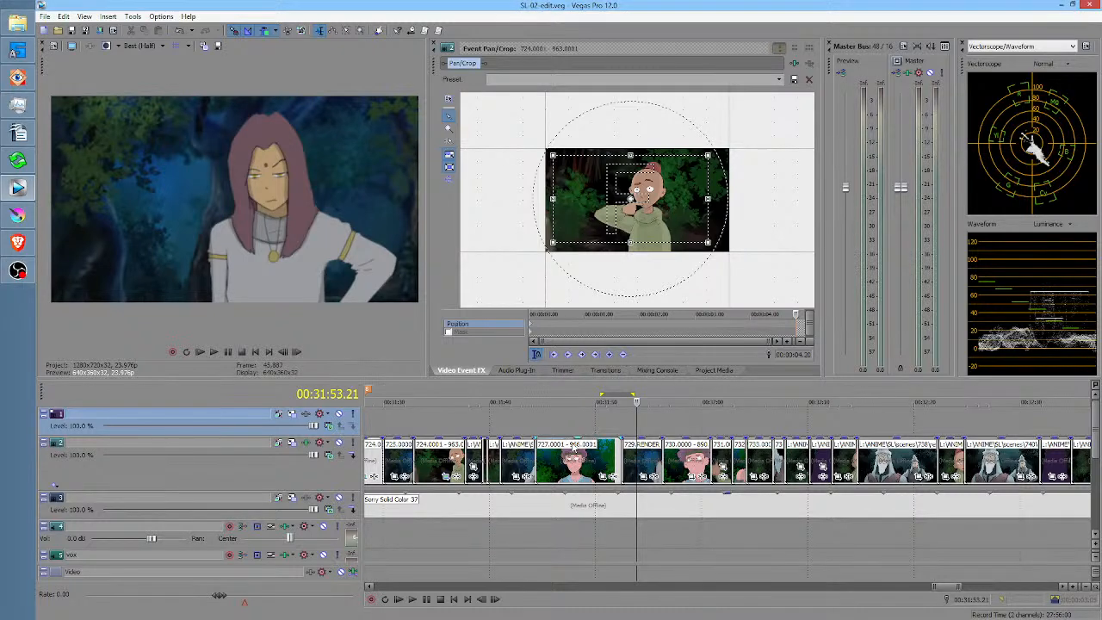
- Select the 727 clip on the edit timeline and briefly play from just before its start
mouse_move(566, 459)
mouse_down()
mouse_move(612, 458)
mouse_move(584, 458)
mouse_up()
click(566, 455)
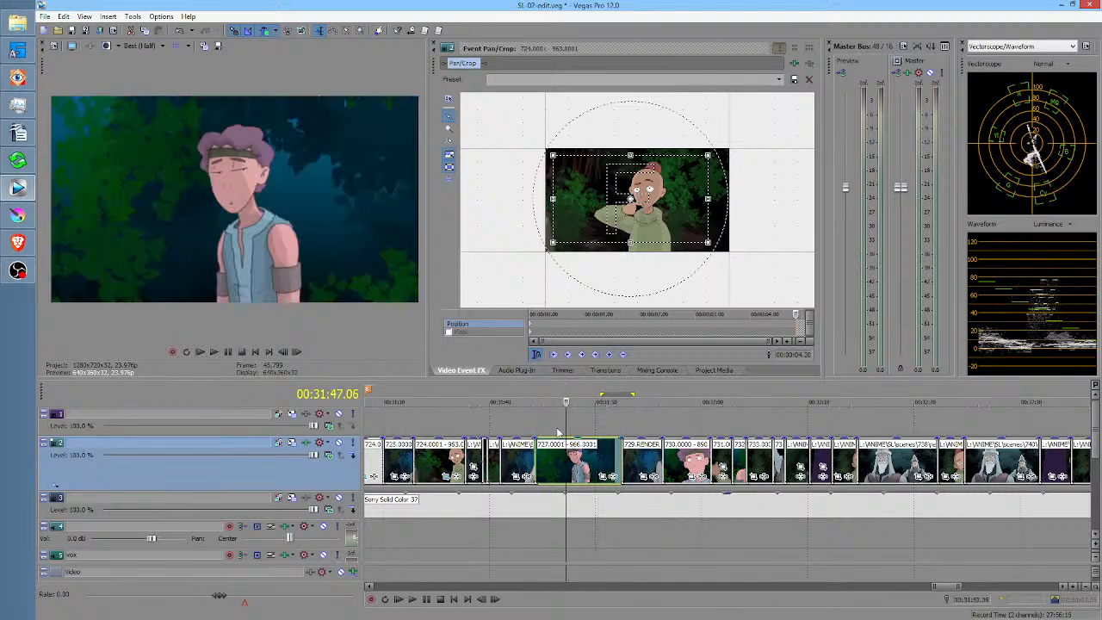
click(532, 426)
key(space)
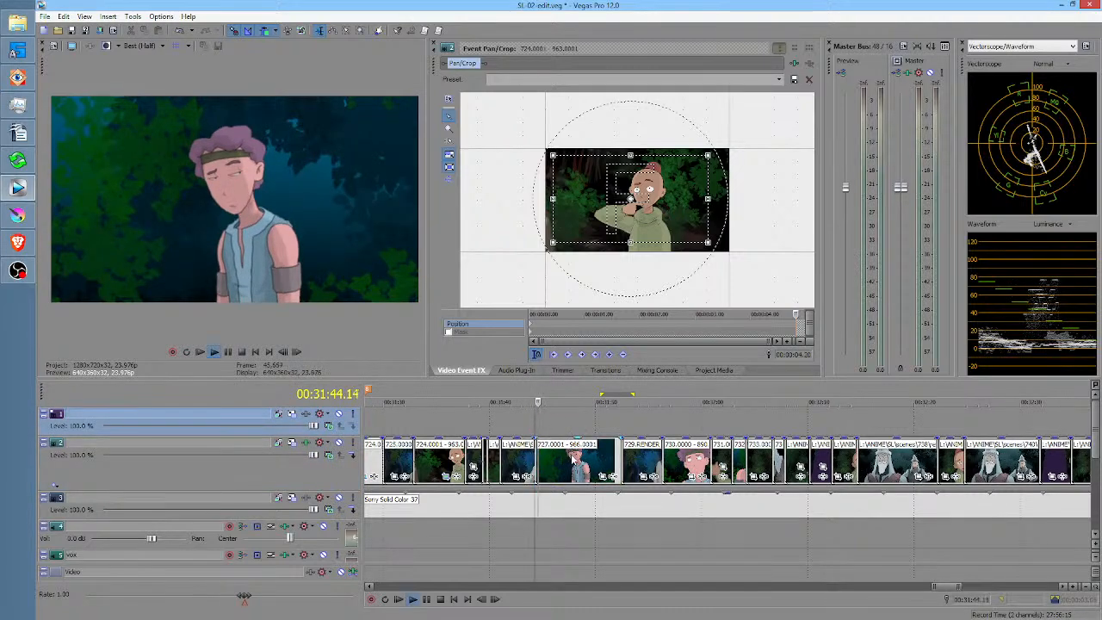
key(space)
- Set the media frame rate of the 727 clip to 8 fps
right_click(575, 461)
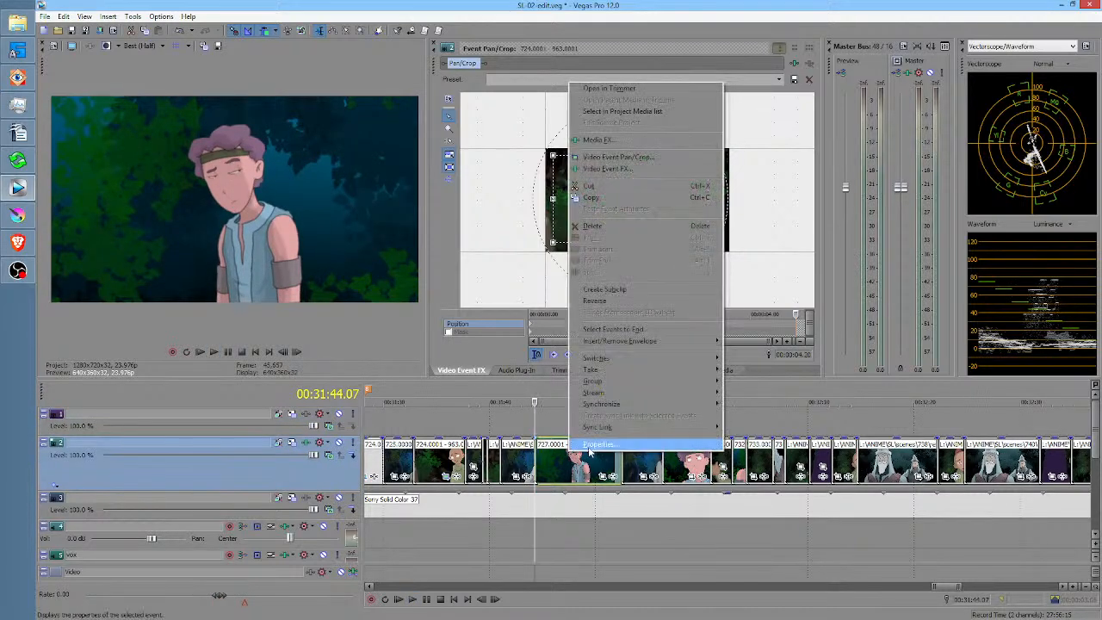
click(592, 449)
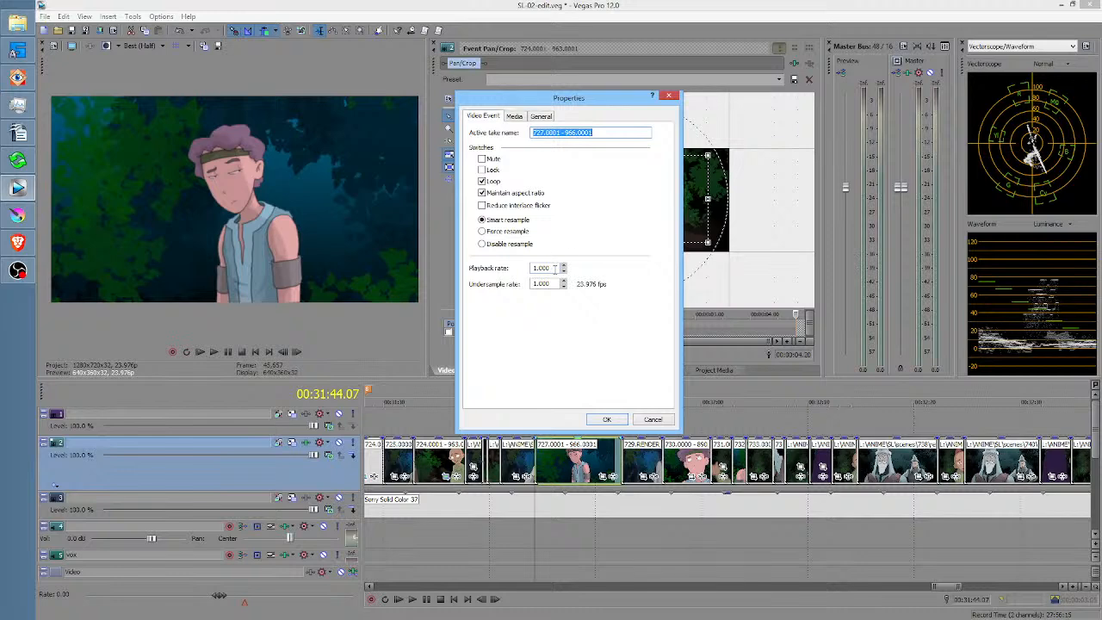
click(513, 117)
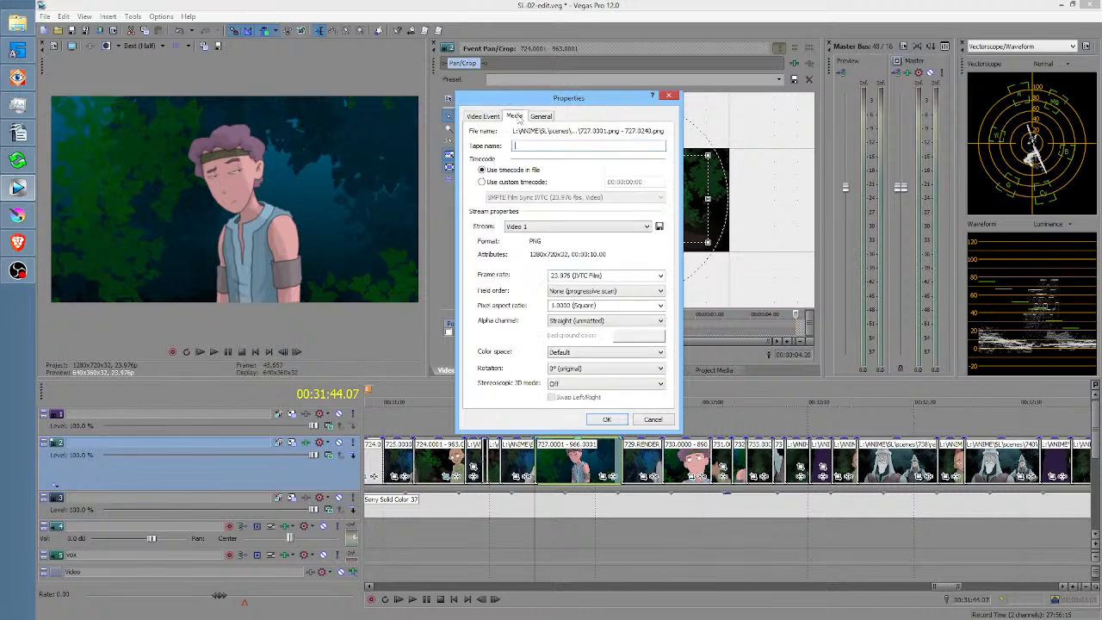
click(616, 275)
text(8)
click(607, 420)
- Disable resampling for the 727 clip in its video event properties
right_click(580, 456)
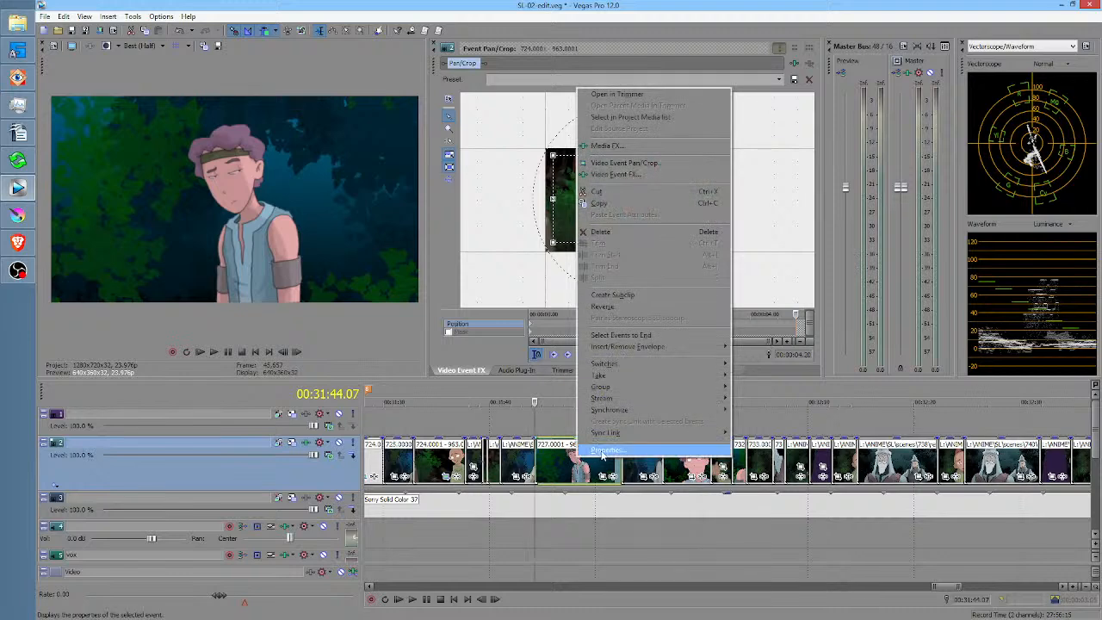
click(601, 455)
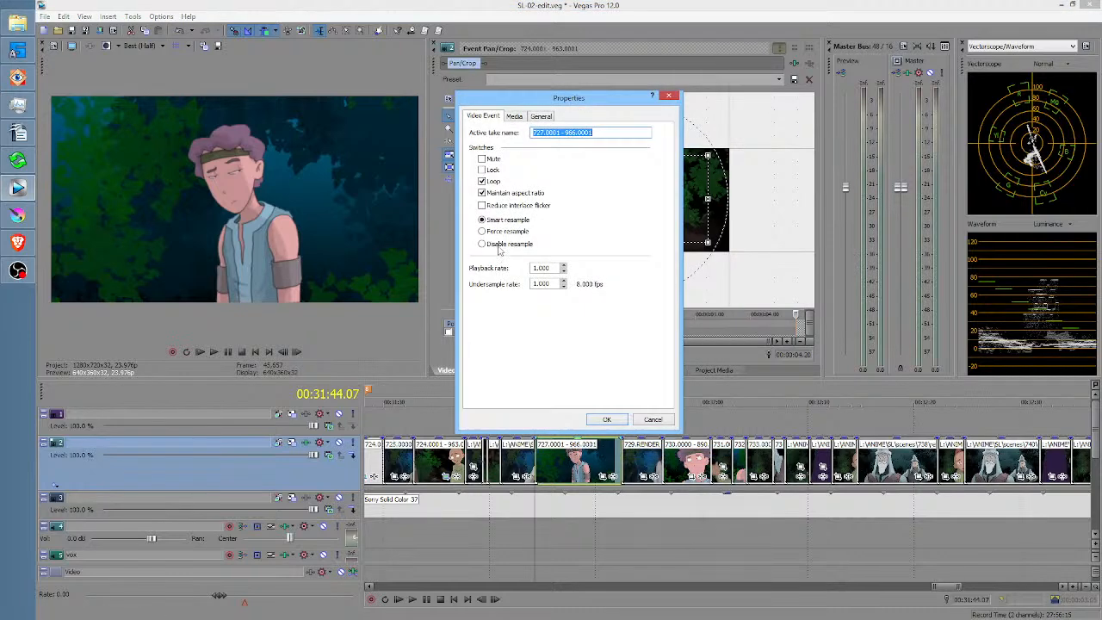
click(499, 245)
click(606, 419)
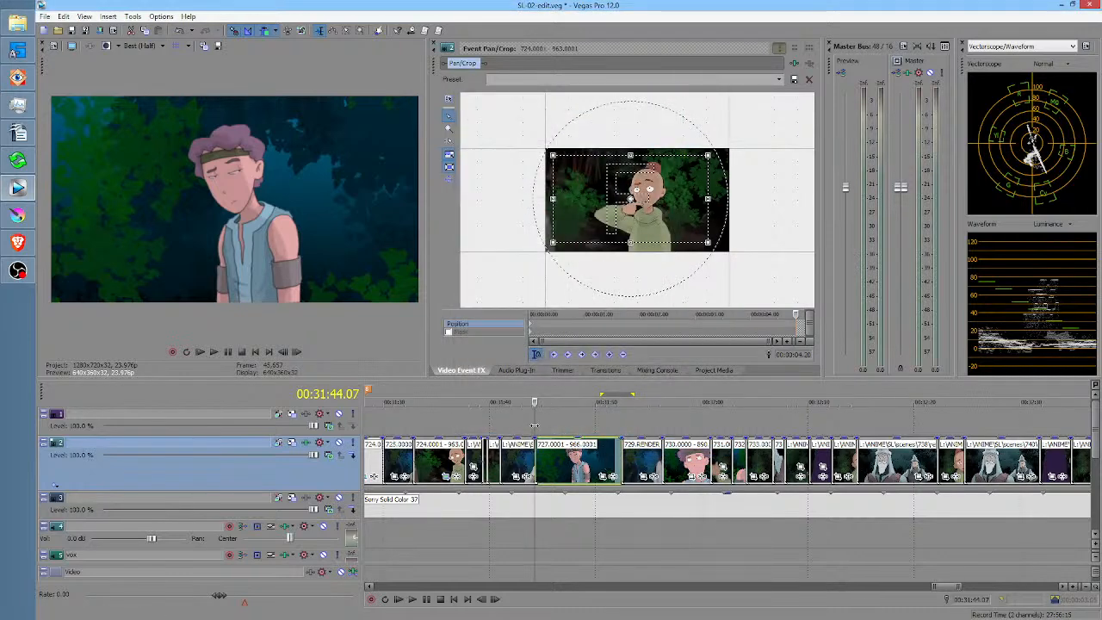
- Play the edit from just before the 727 clip to check its motion
click(522, 424)
scroll(552, 414, up, 2)
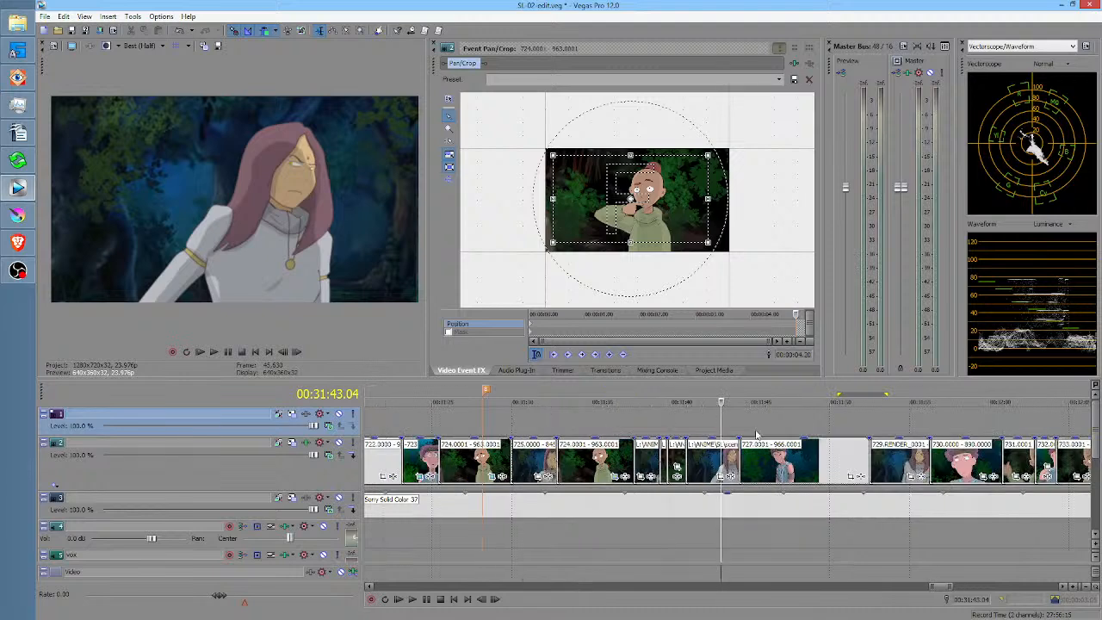
key(space)
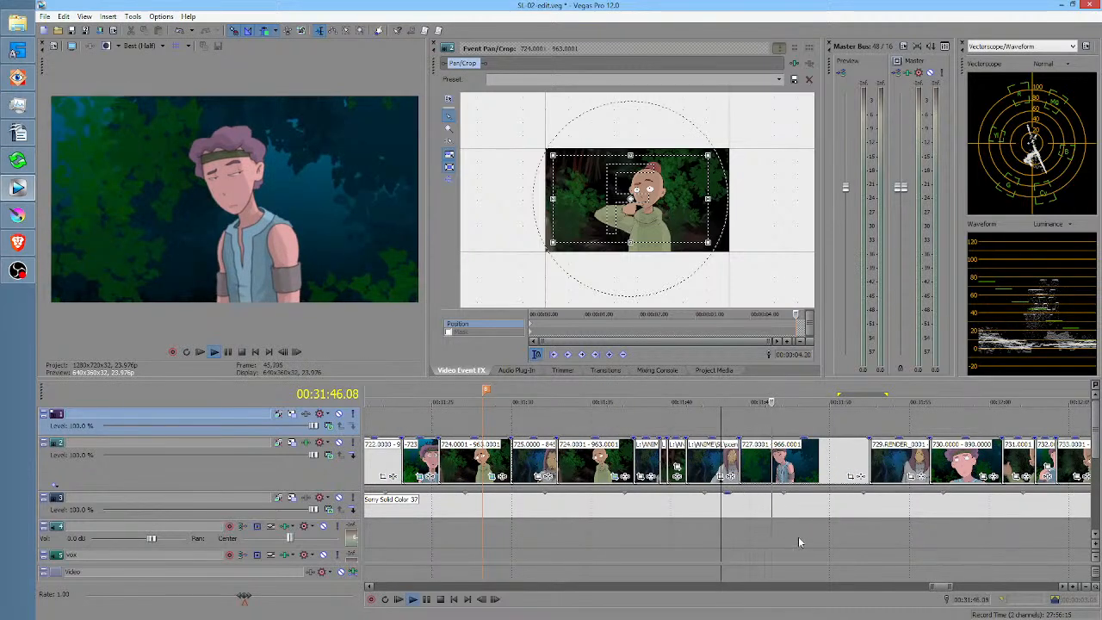
- Review the sequence by playing the edit from the start of the 722 clip into the 727 clip
click(578, 428)
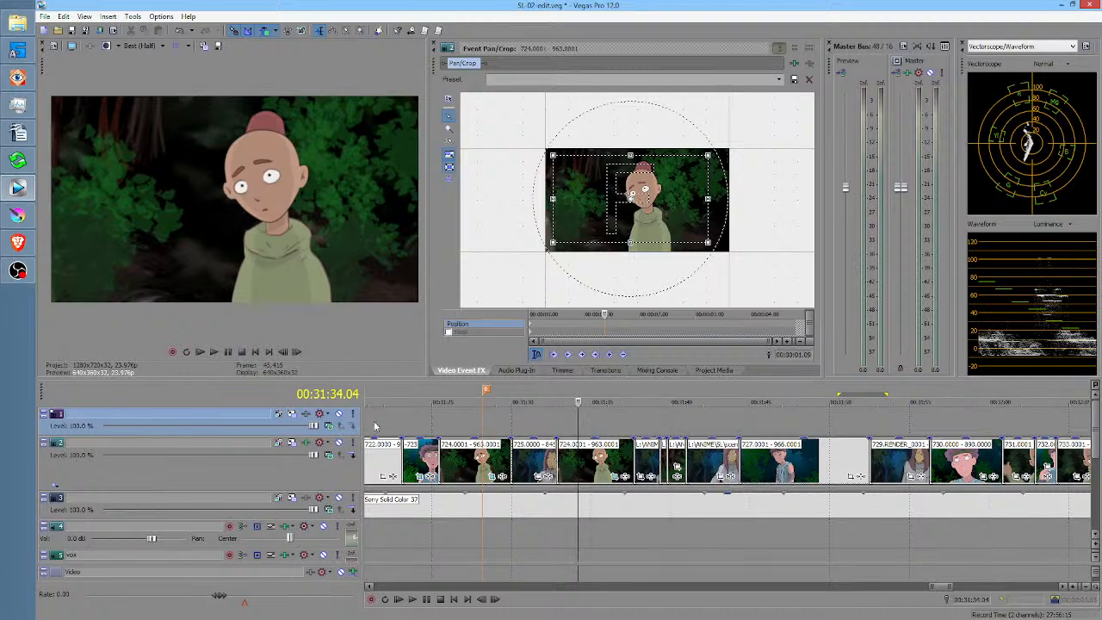
click(375, 427)
key(space)
key(space)
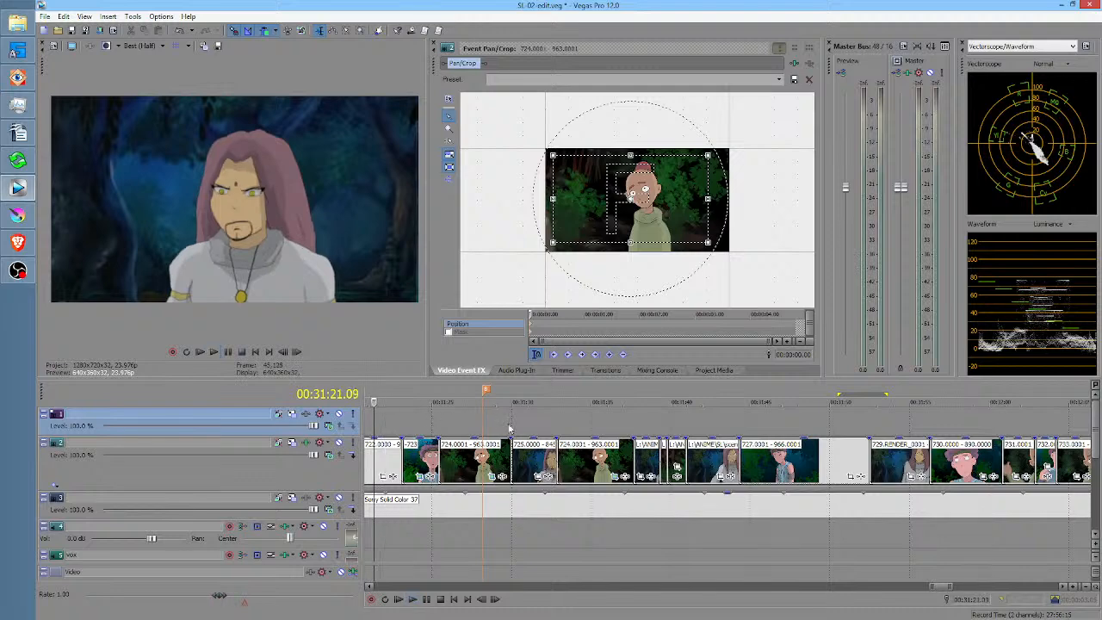
middle_click(509, 427)
click(434, 422)
key(space)
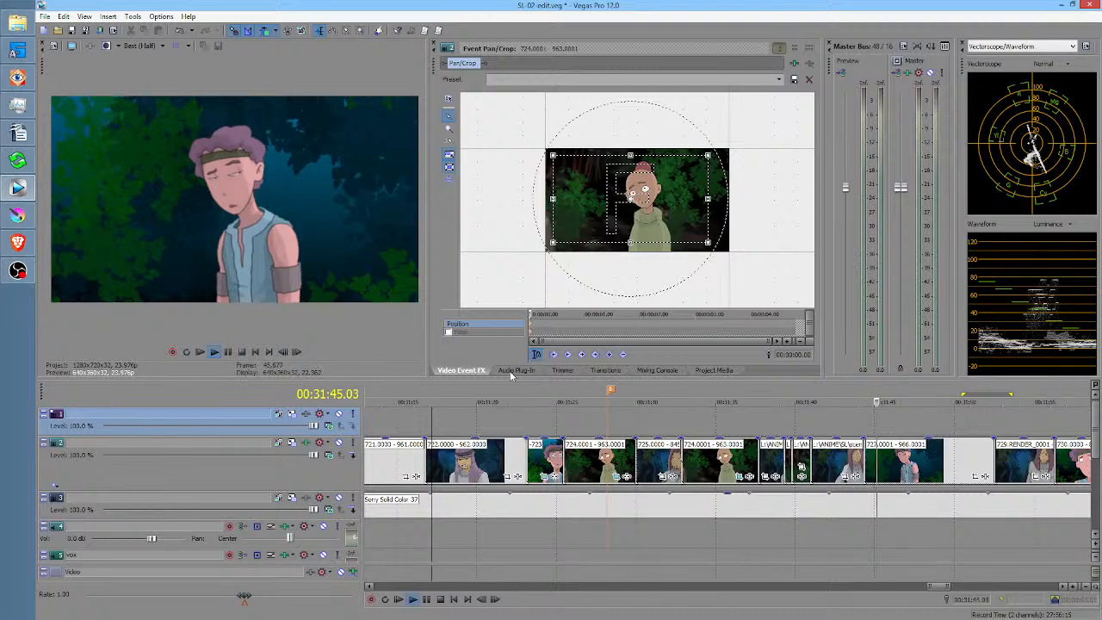
- Play from the short clips ahead of 727 through the 729 clip, and move the playhead into the 730 clip
click(799, 428)
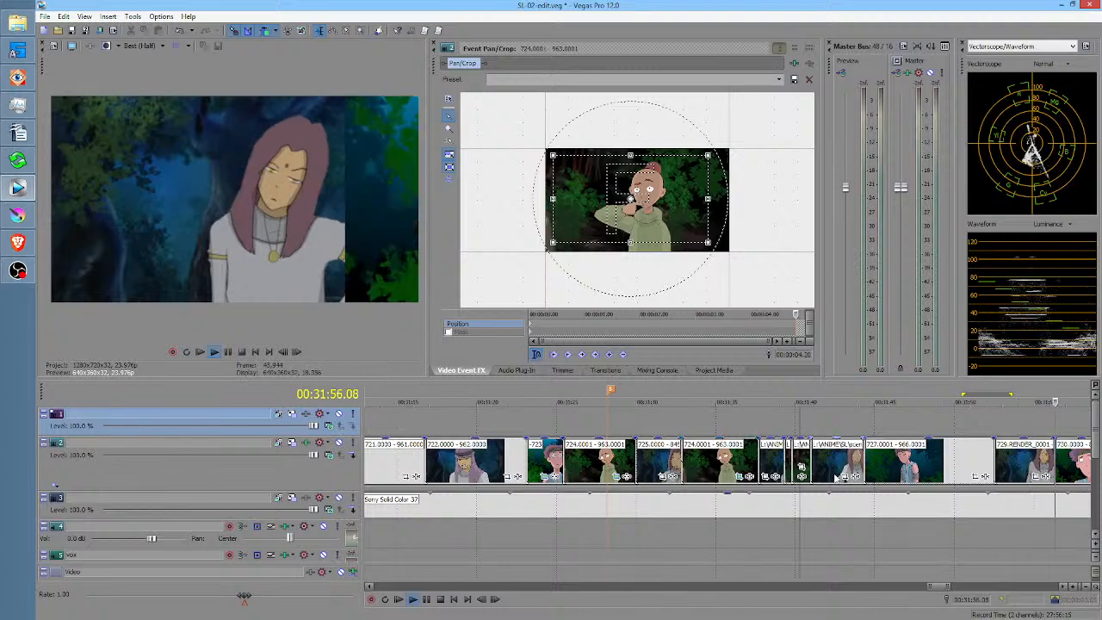
key(space)
scroll(888, 430, right, 3)
click(878, 422)
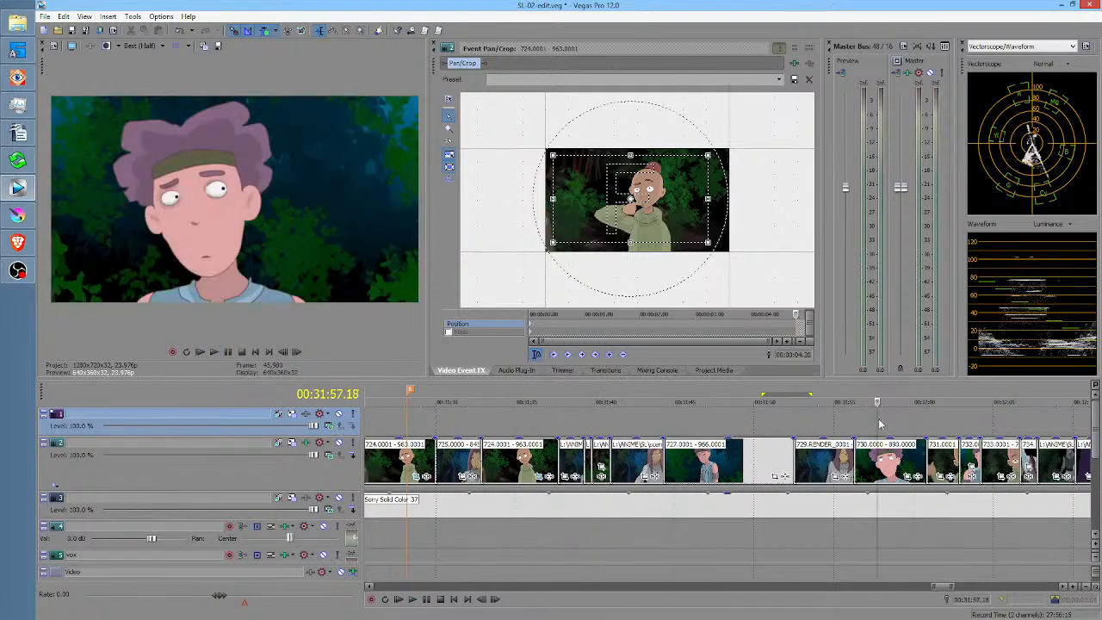
- Play from near the start of the 727 clip into the 730 clip, and park the playhead inside 730
click(700, 424)
drag(709, 424, 756, 420)
click(672, 421)
key(space)
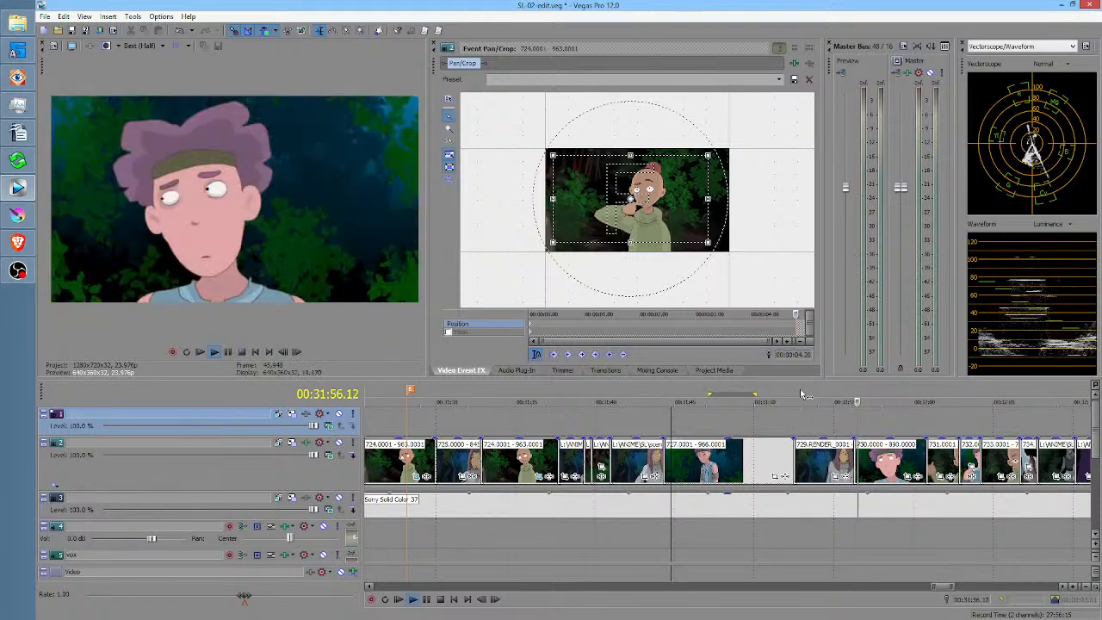
key(space)
click(874, 421)
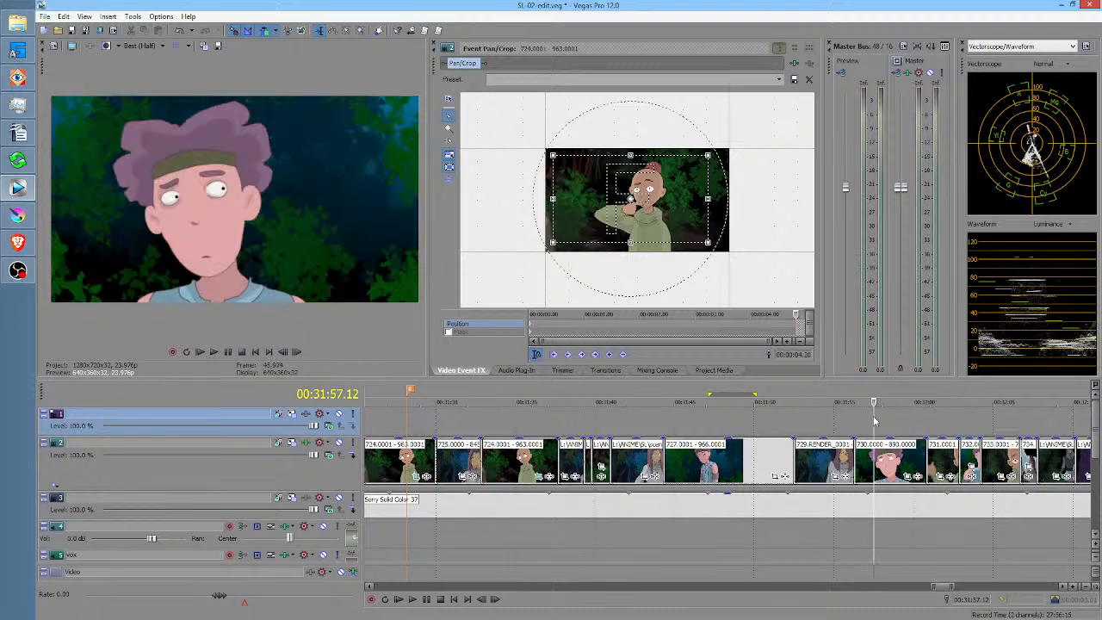
- Mark a time range over the 727 clip and another across the 729–730 cut to compare the shots, and clear the selection
drag(682, 430, 738, 433)
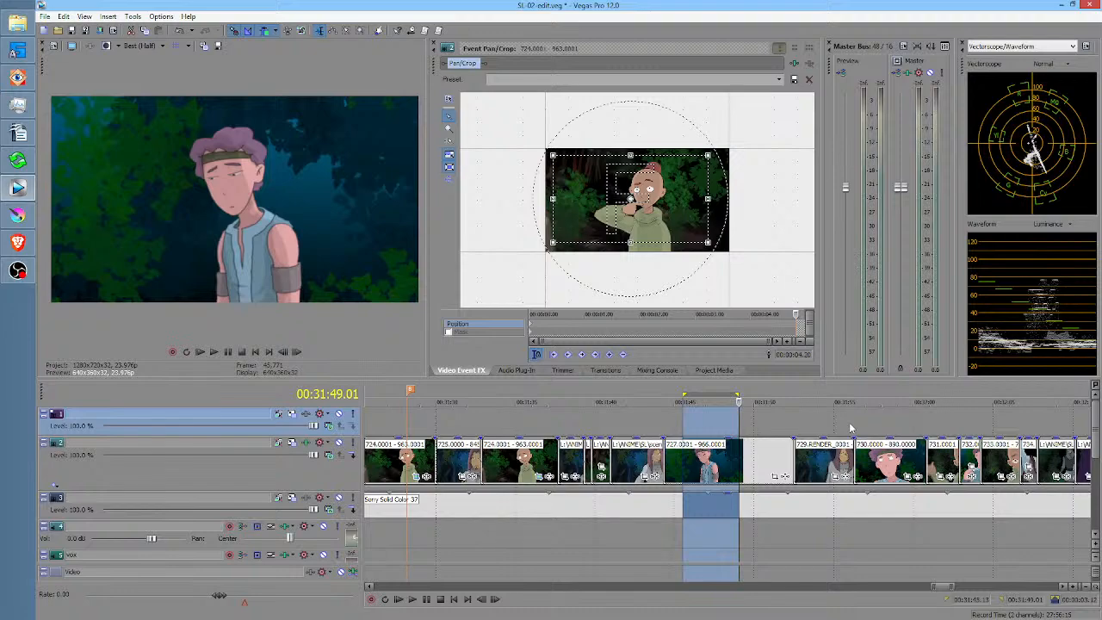
drag(835, 431, 885, 423)
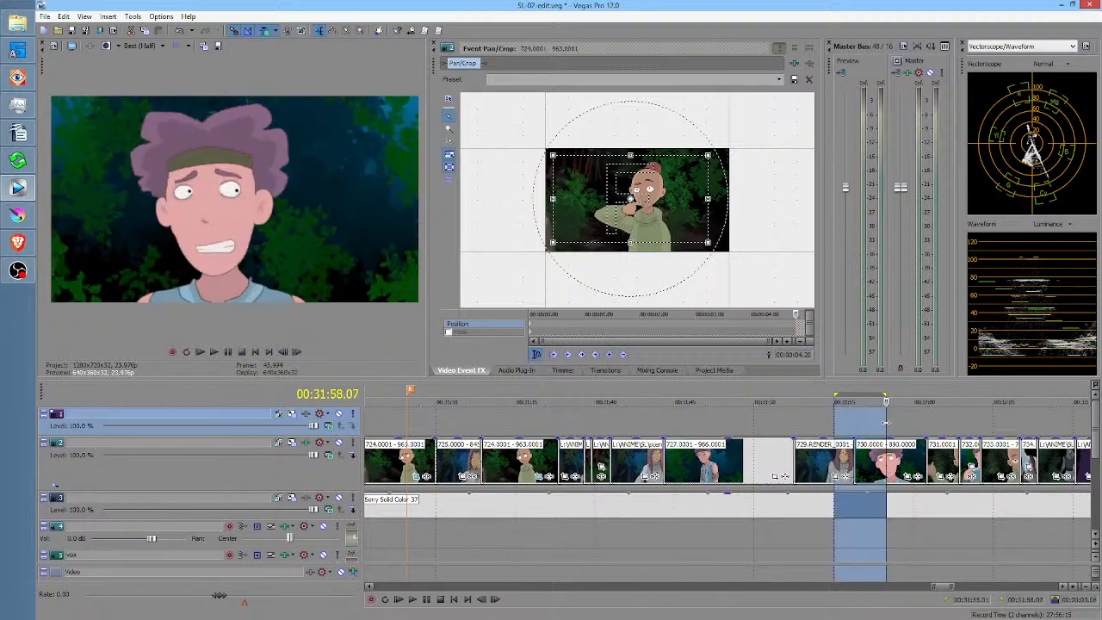
click(885, 422)
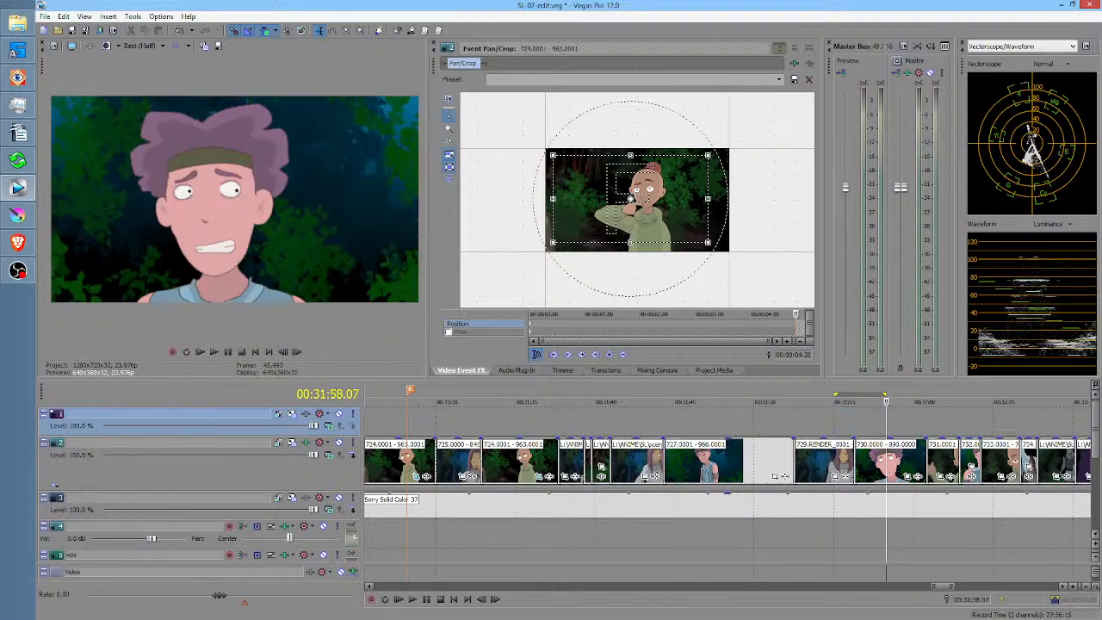